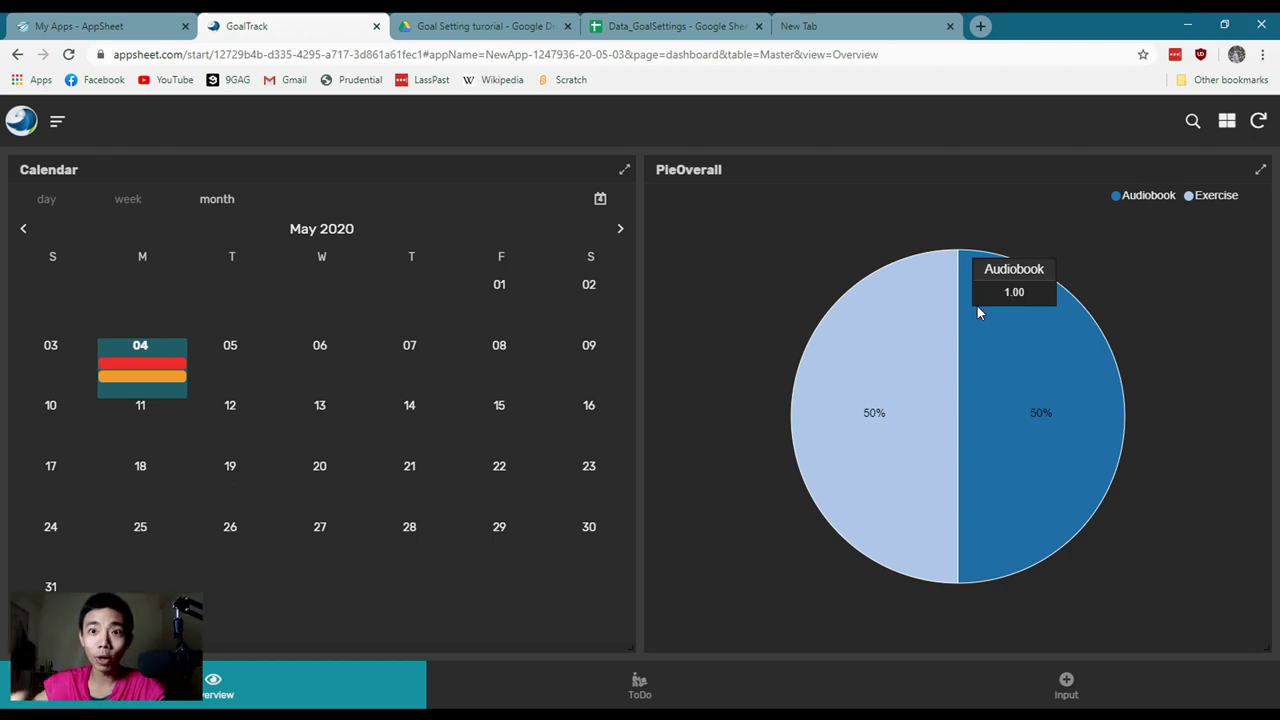
# Review the activity pie chart in the Overview, and open the ToDo view of goals and completions
pyautogui.moveTo(840, 471)
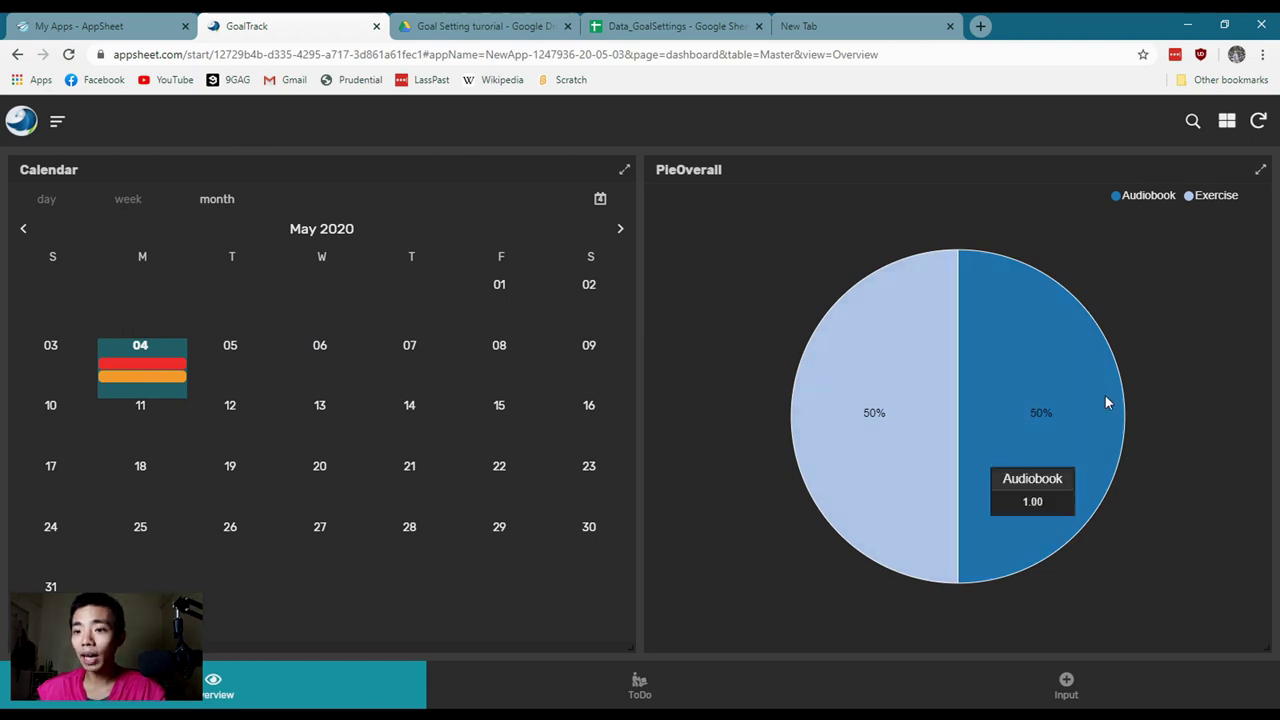
pyautogui.click(645, 675)
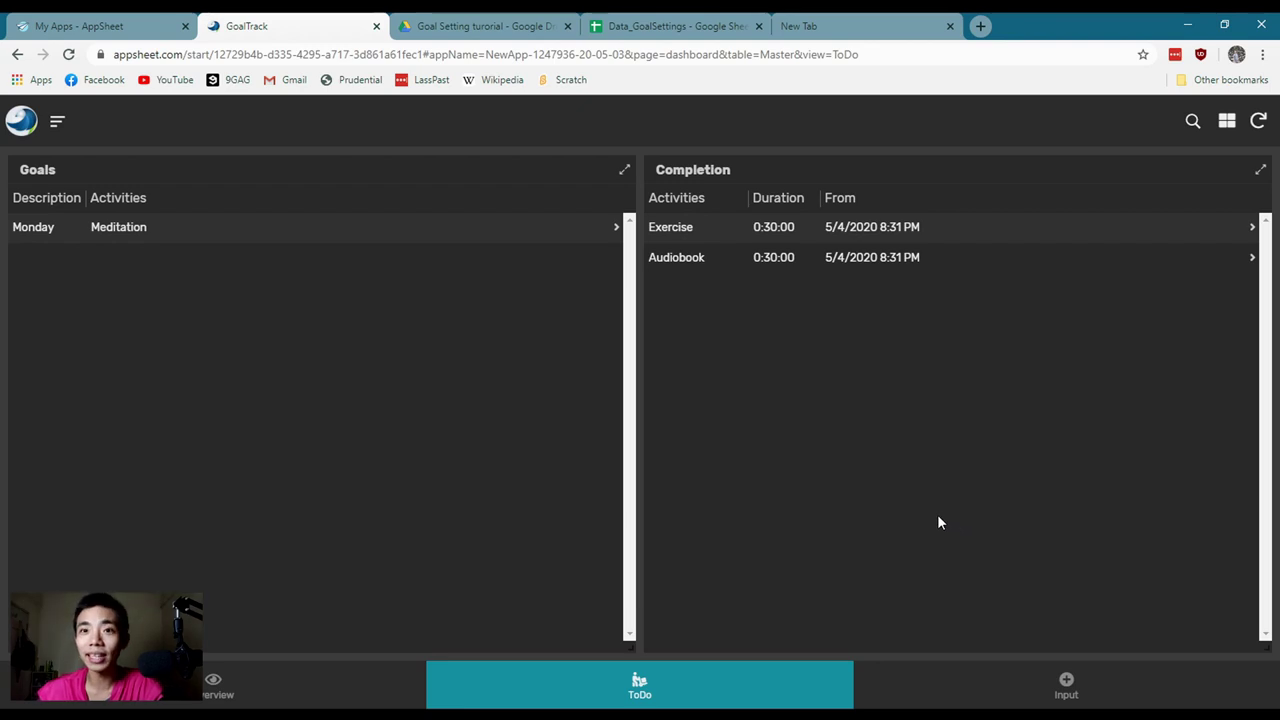
# Add and save an activity entry for Flim Liquid News with the remark "testing", keeping the default start time and duration
pyautogui.click(1010, 693)
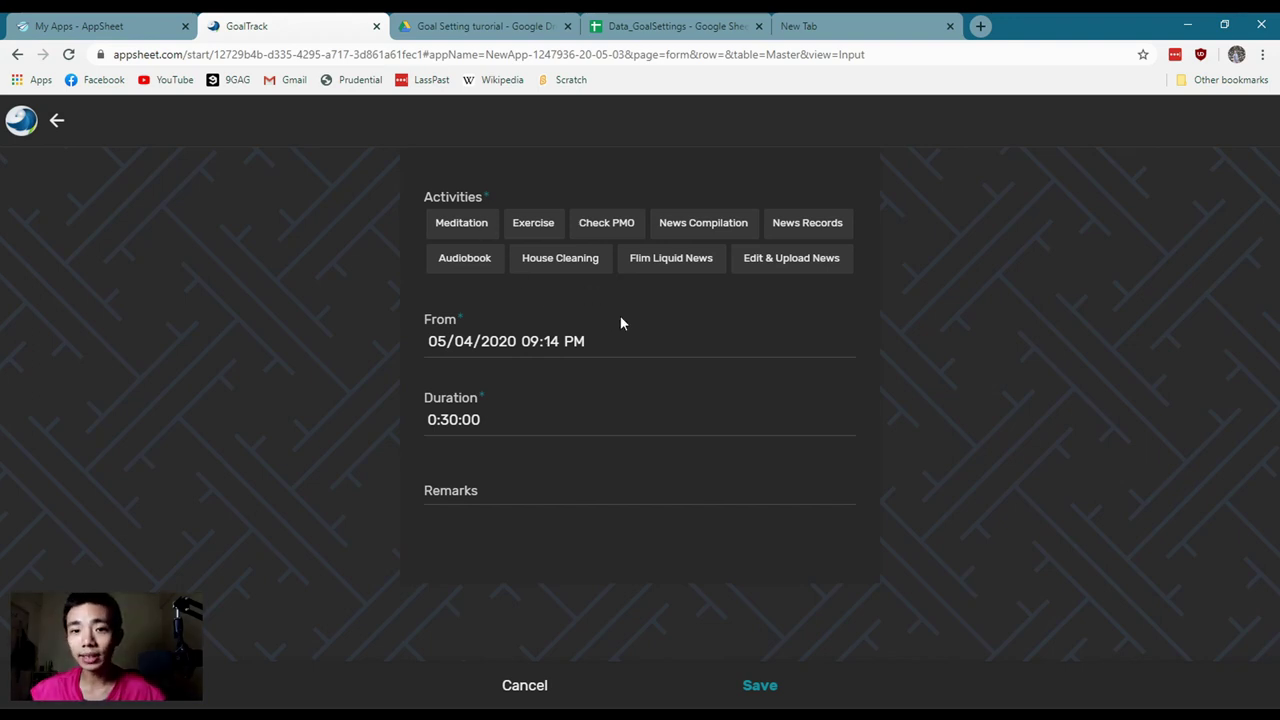
pyautogui.moveTo(757, 356)
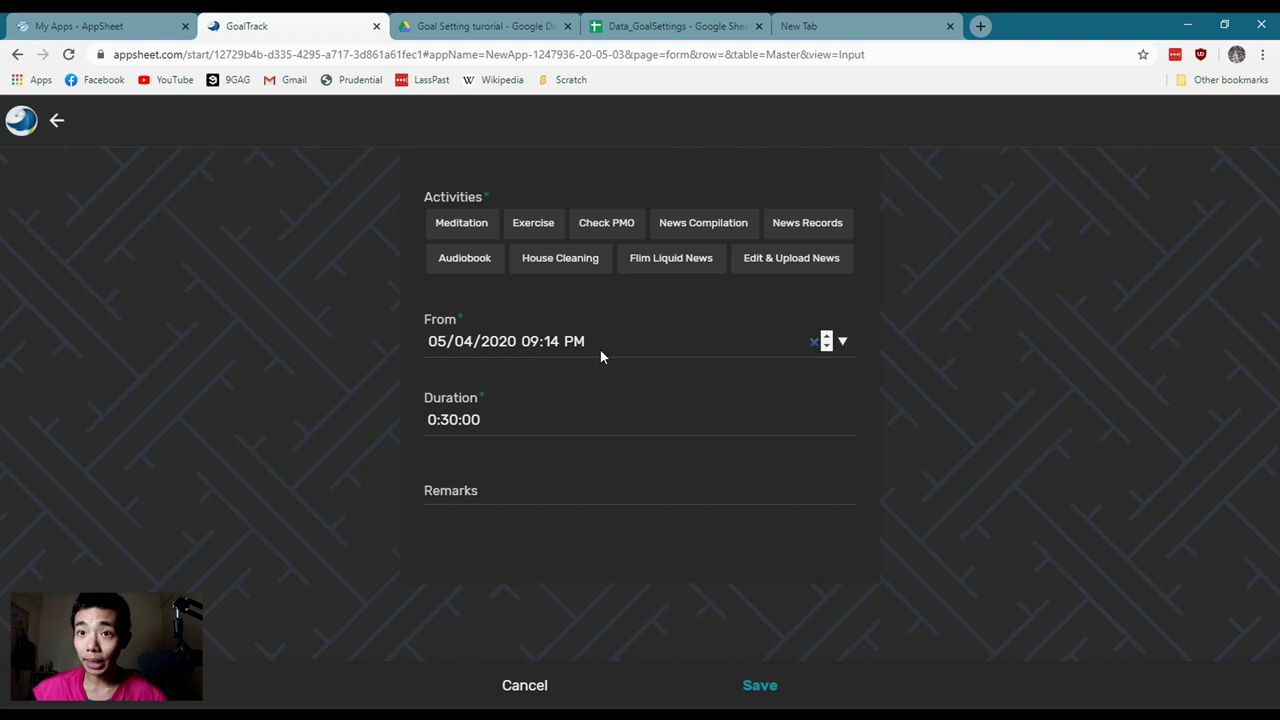
pyautogui.click(489, 426)
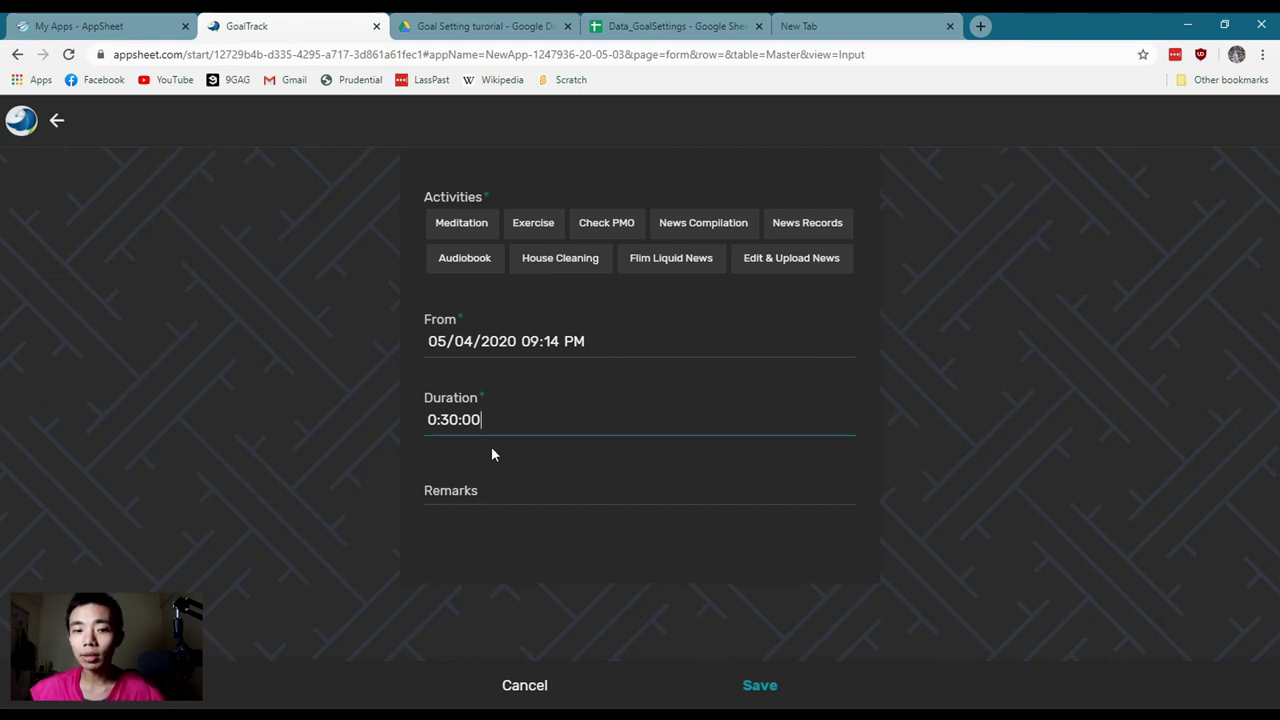
pyautogui.click(490, 490)
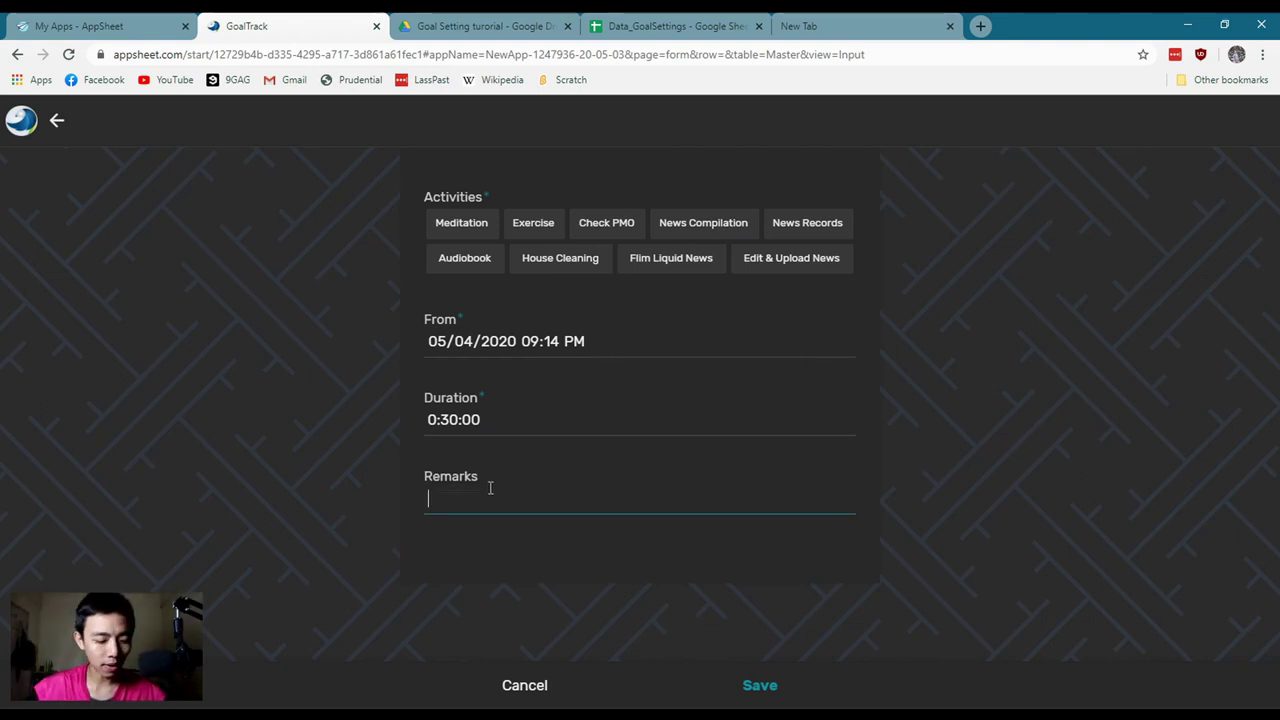
pyautogui.write('testing')
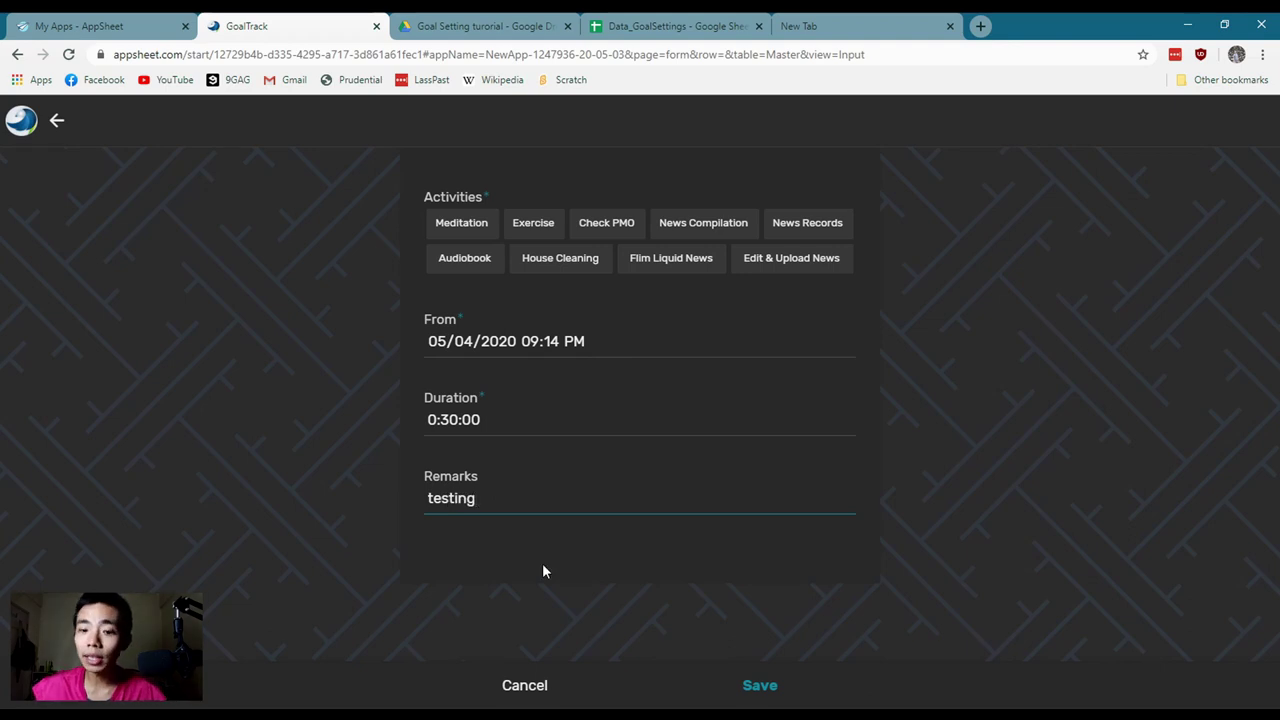
pyautogui.click(760, 686)
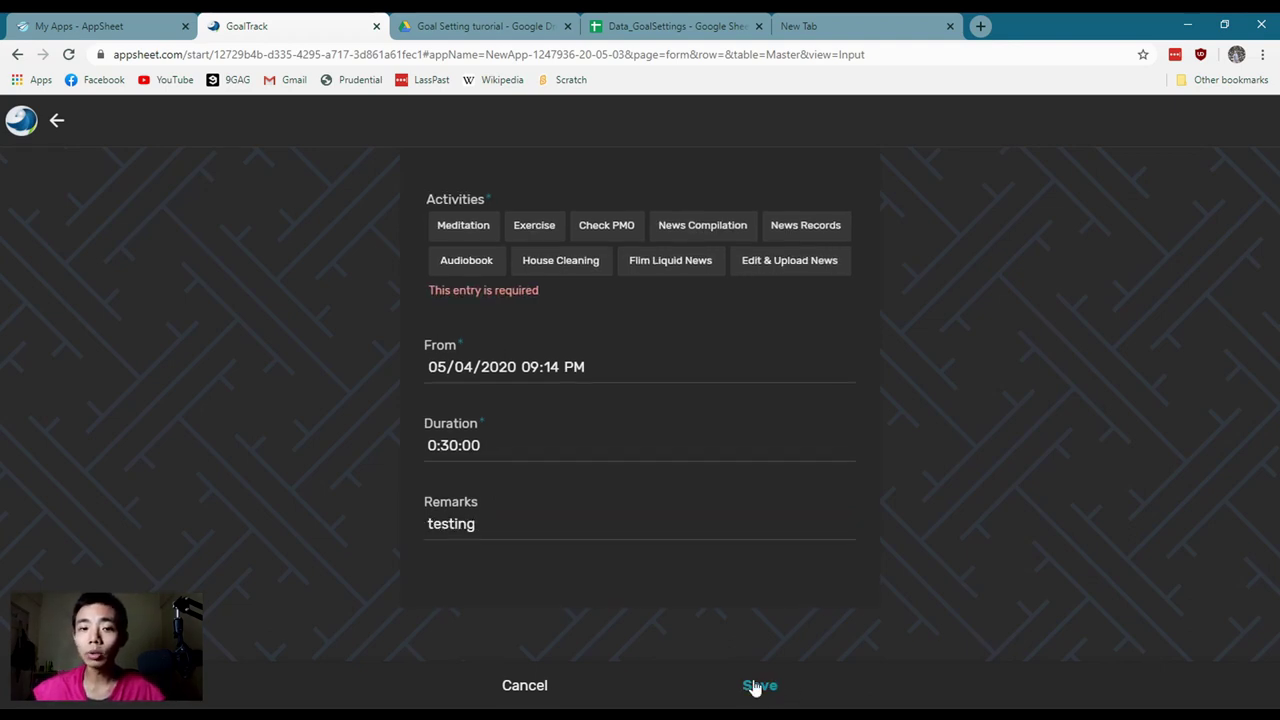
pyautogui.click(660, 266)
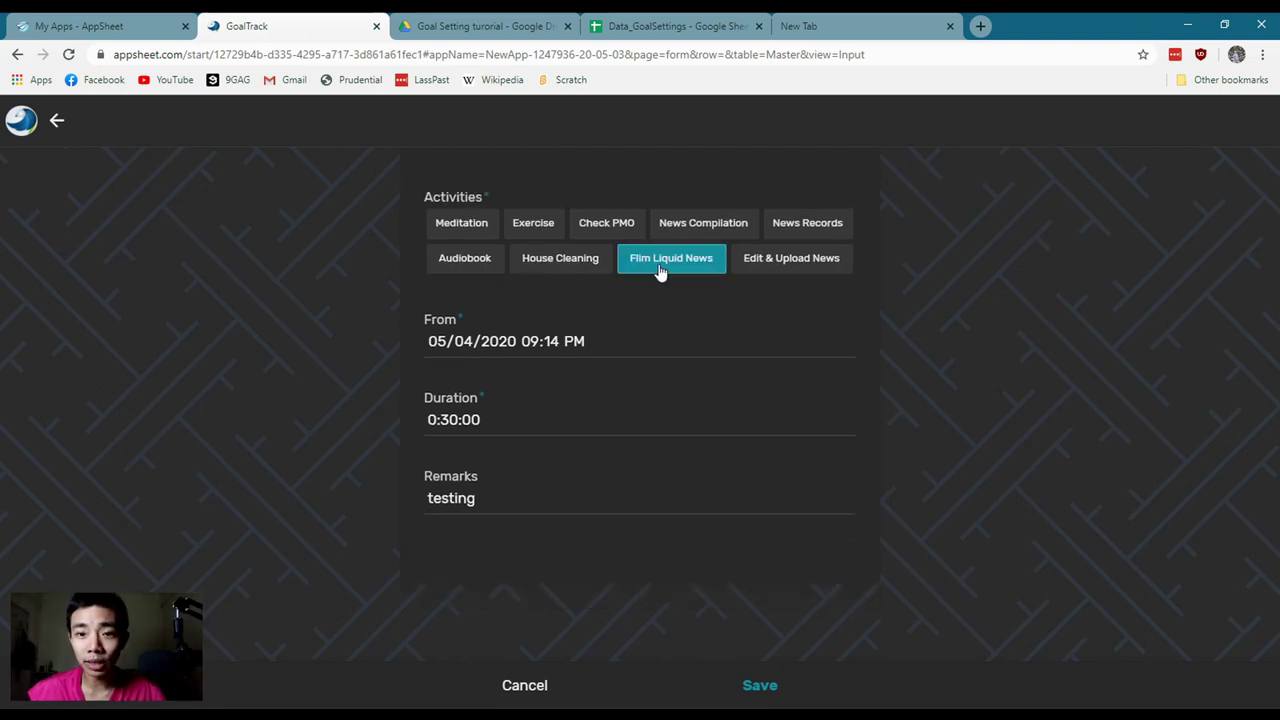
pyautogui.click(760, 686)
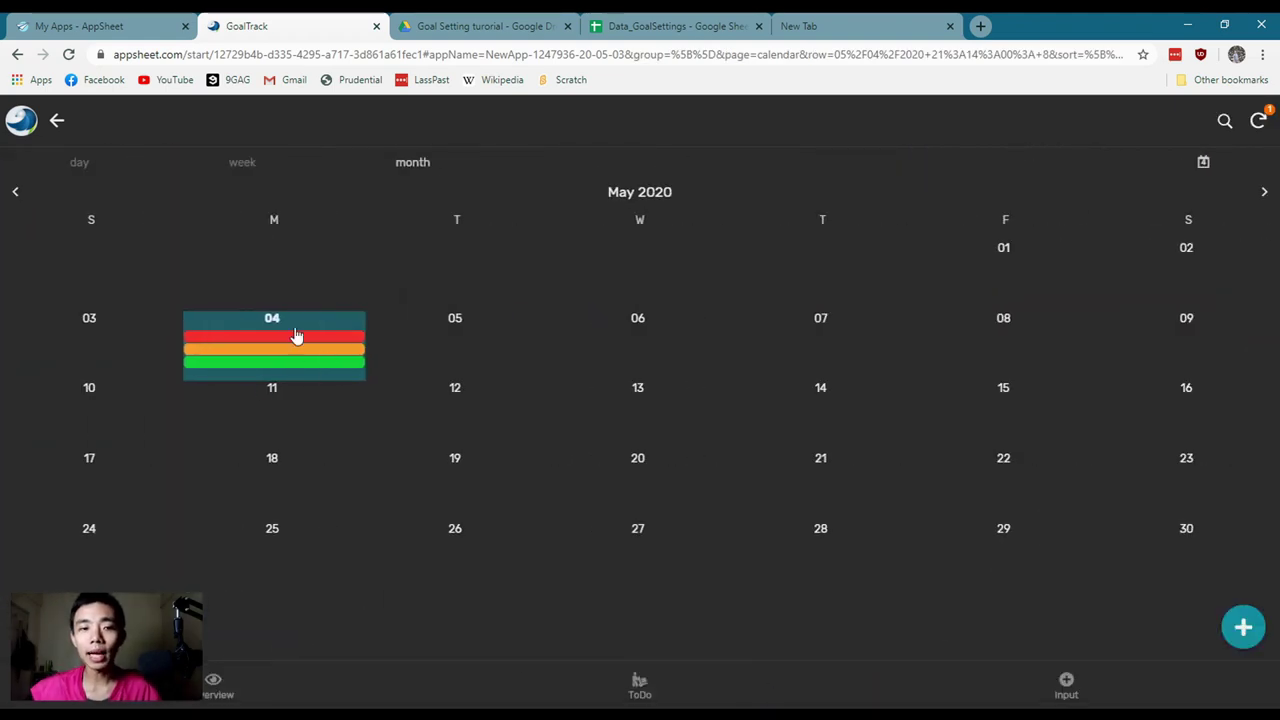
pyautogui.click(263, 680)
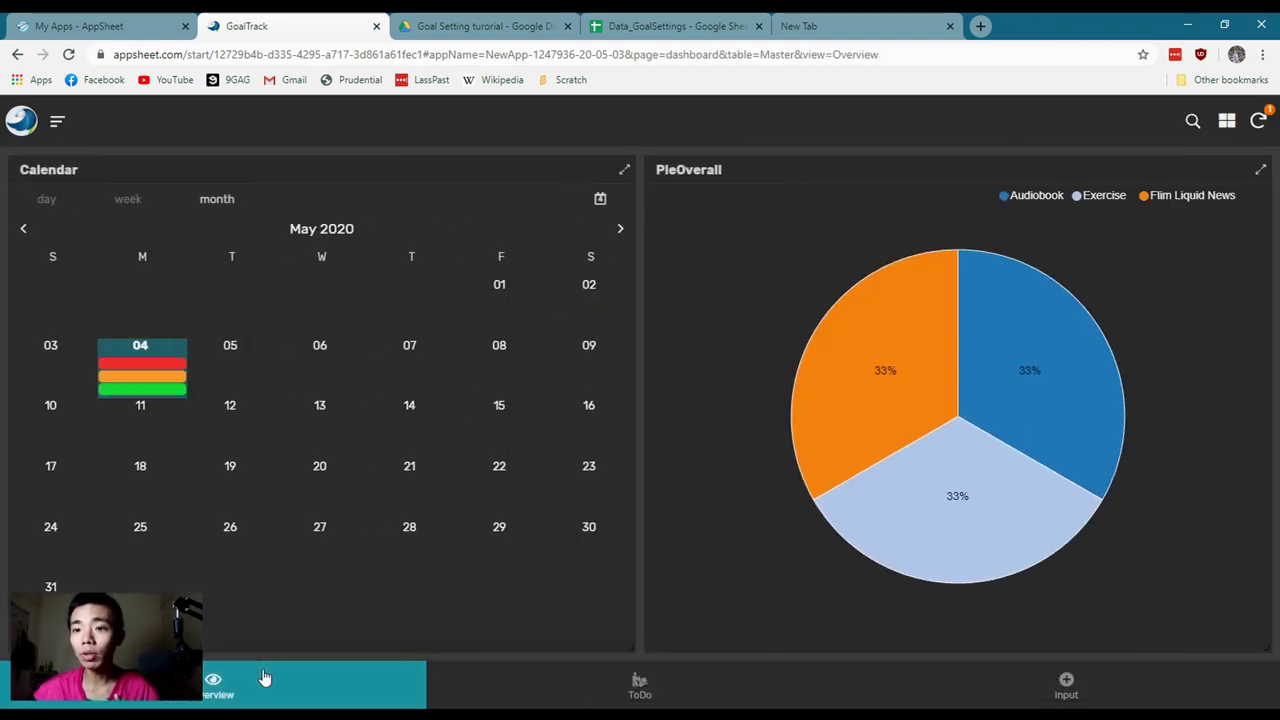
pyautogui.moveTo(1089, 427)
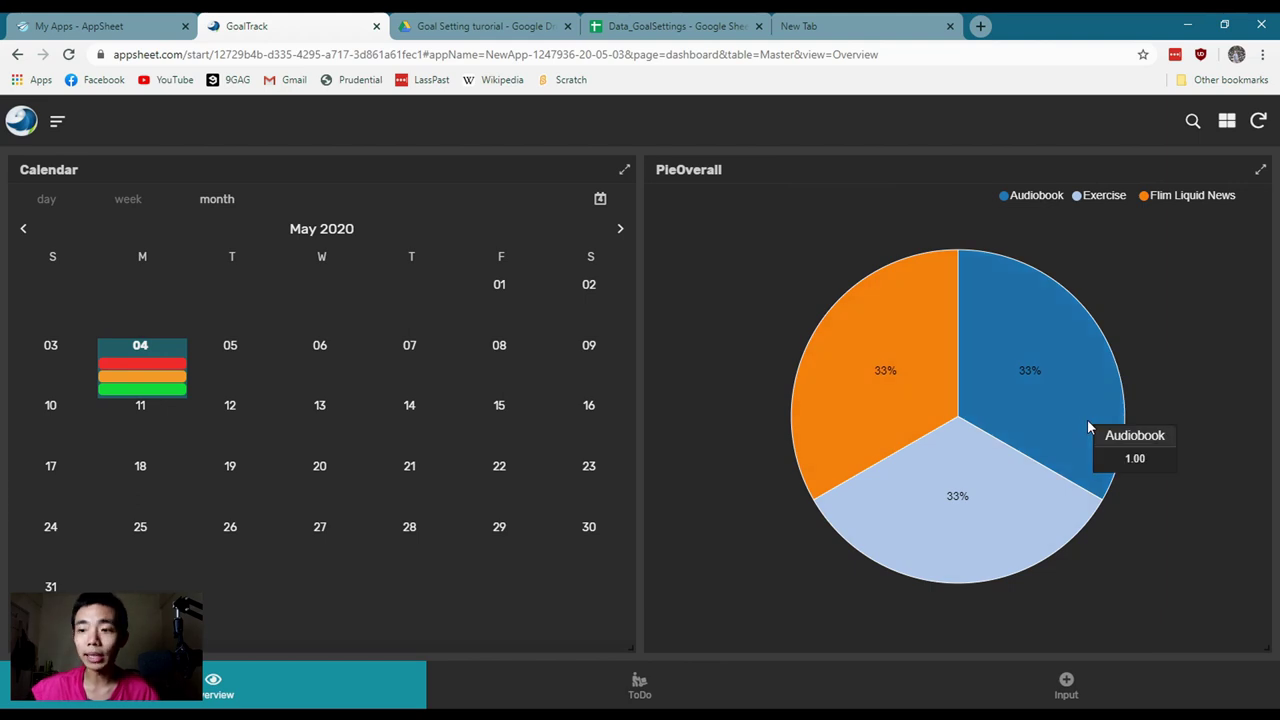
pyautogui.moveTo(838, 399)
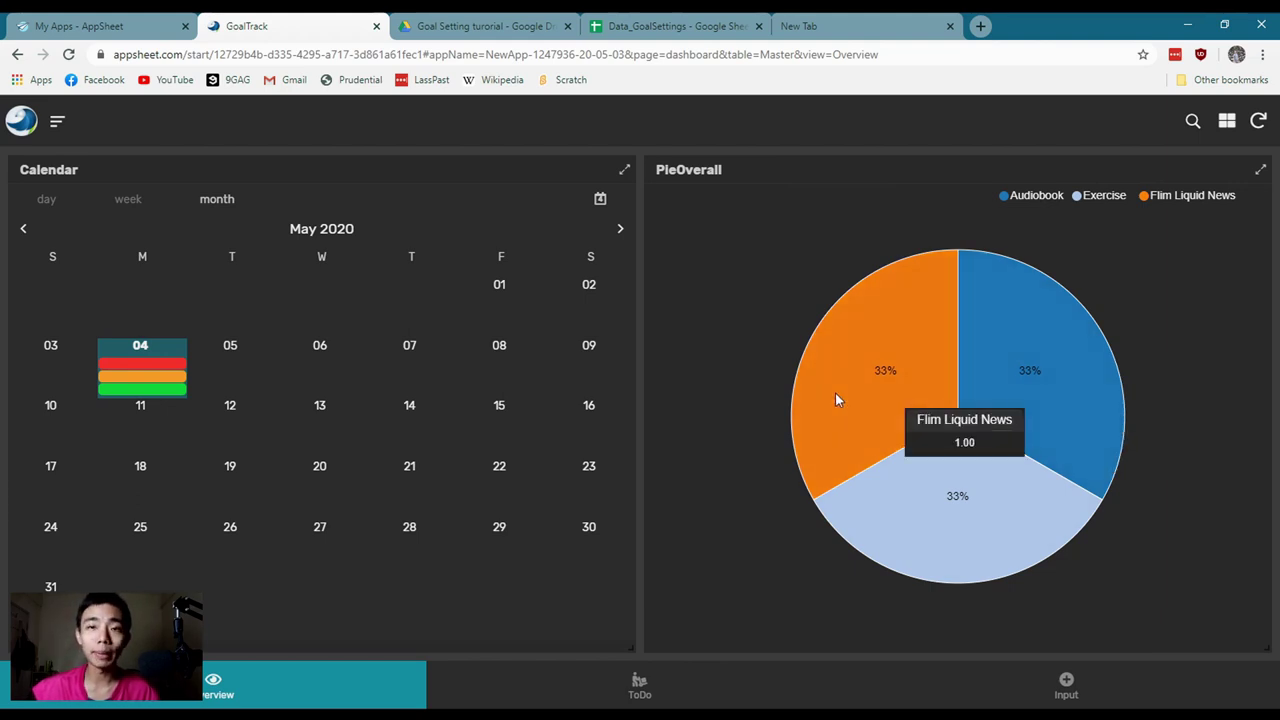
pyautogui.moveTo(1016, 528)
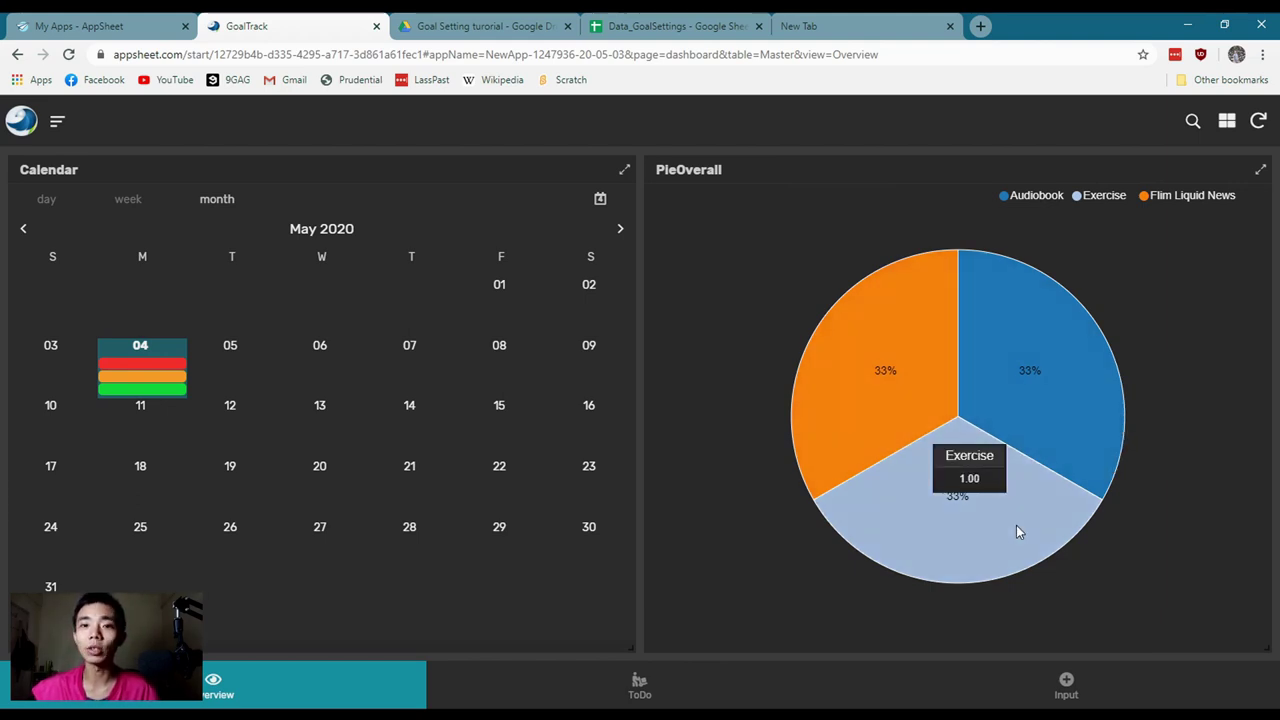
pyautogui.moveTo(922, 344)
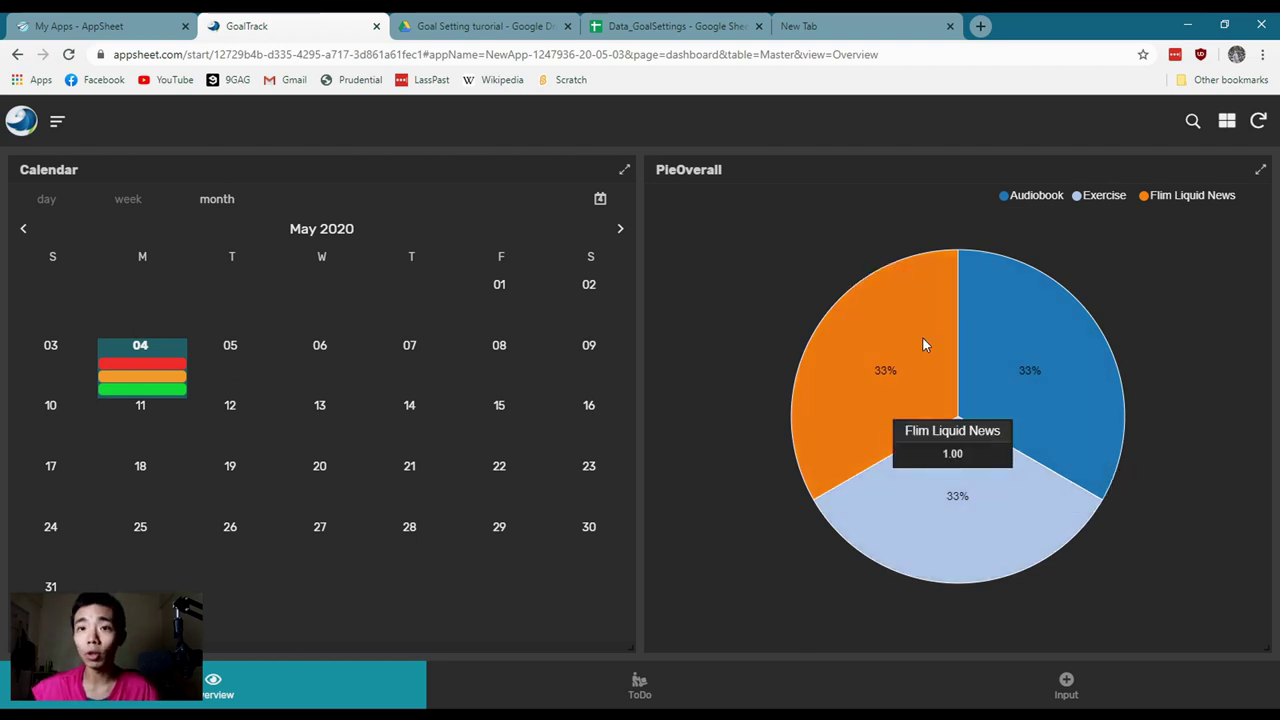
pyautogui.click(593, 681)
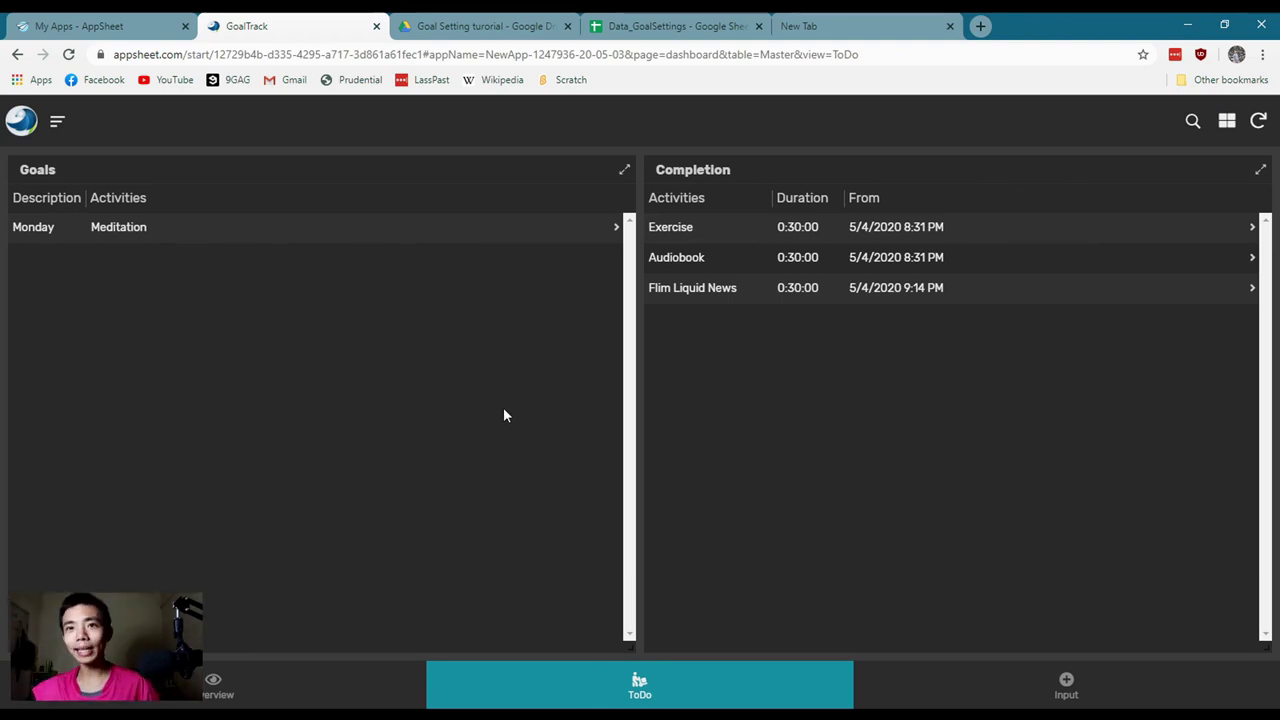
# Close the GoalTrack app page and switch to the Data_GoalSettings spreadsheet in Google Sheets
pyautogui.click(76, 26)
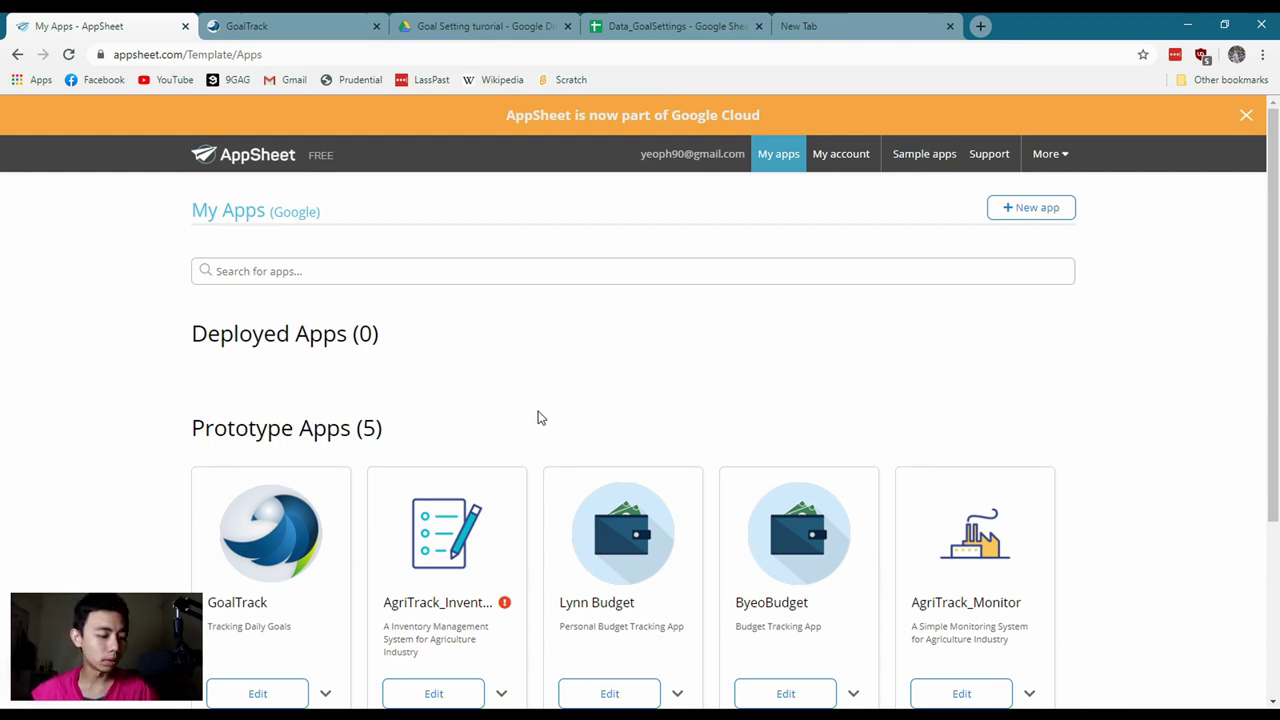
pyautogui.click(377, 26)
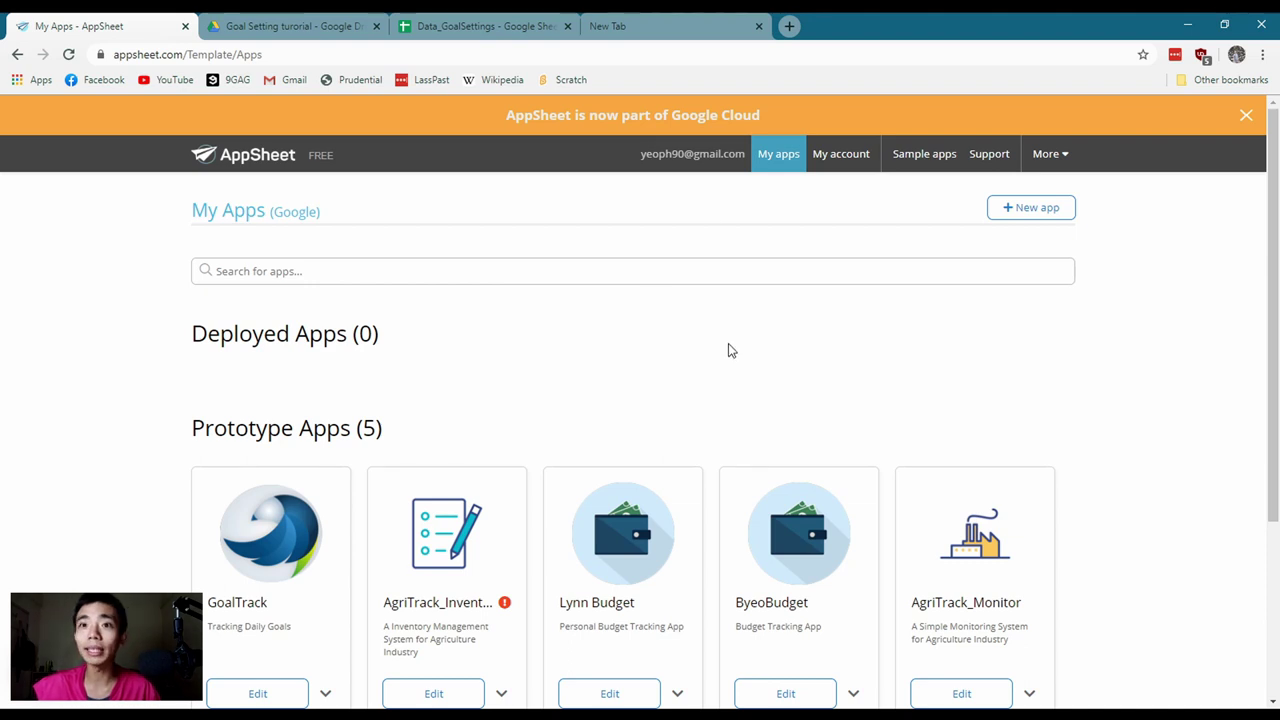
pyautogui.click(432, 26)
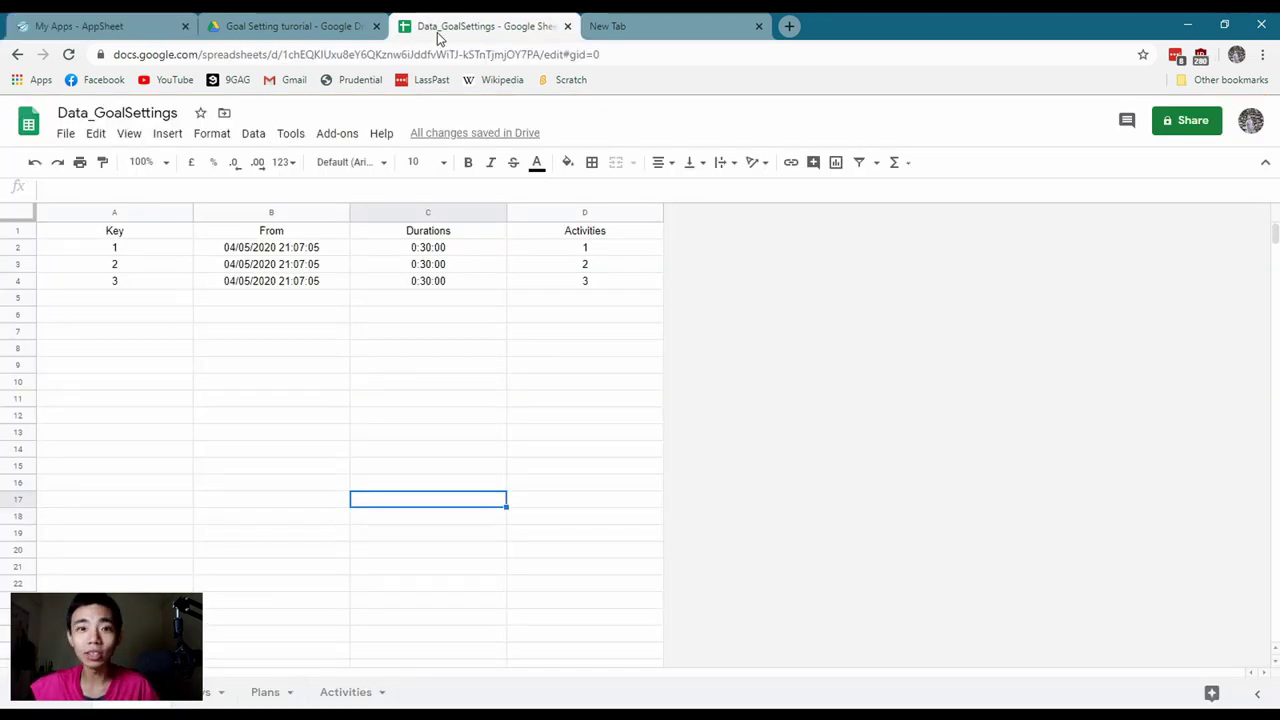
# Look through the spreadsheet's other sheets and examine the overall table range on the first sheet
pyautogui.click(285, 285)
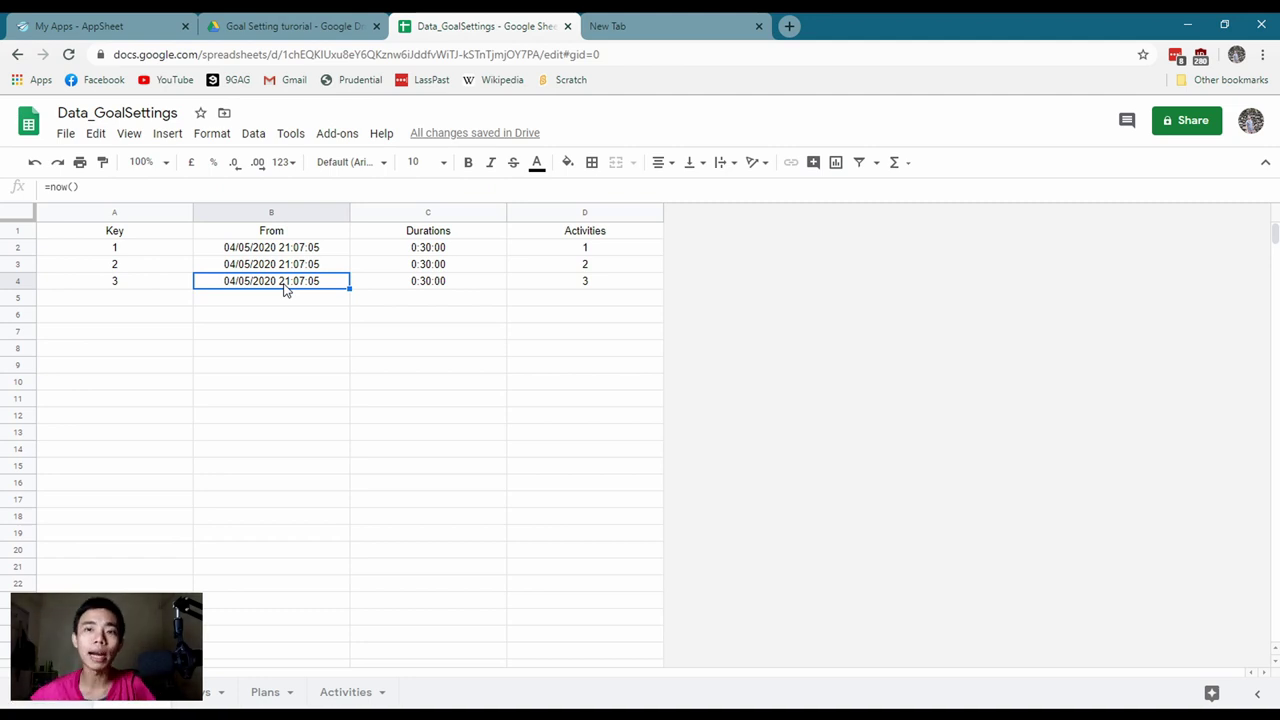
pyautogui.click(265, 692)
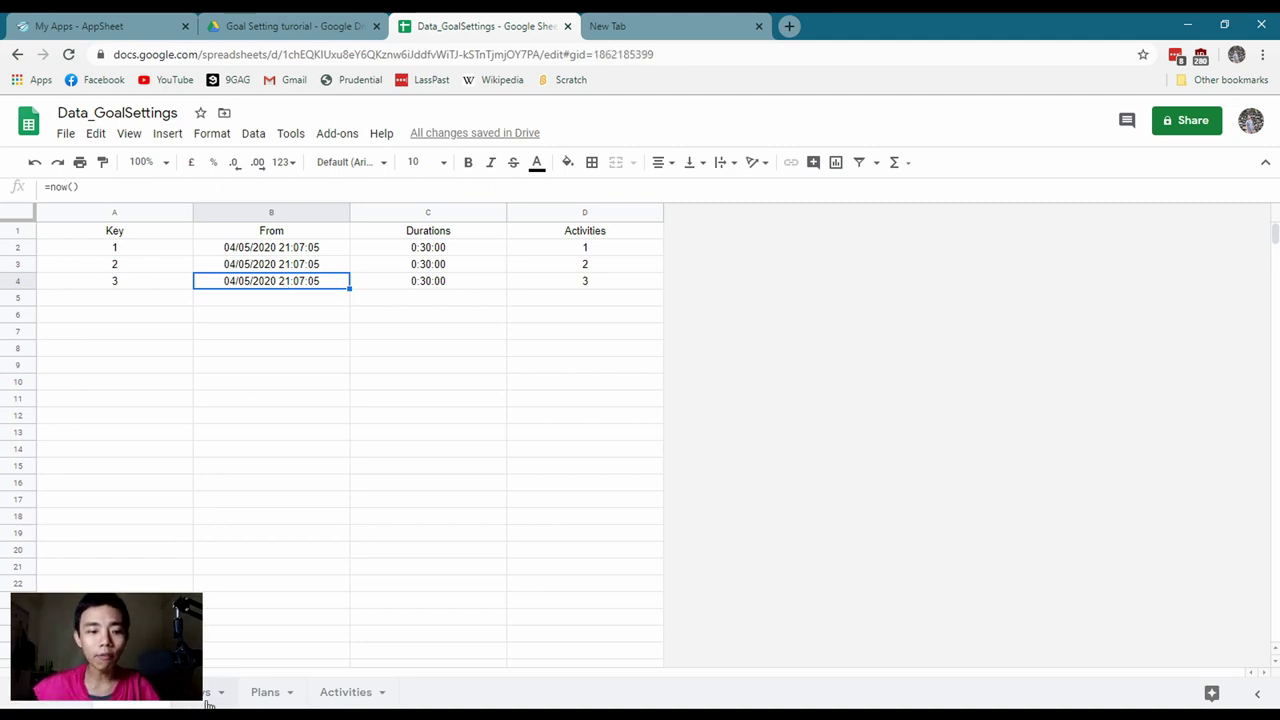
pyautogui.click(350, 692)
pyautogui.click(190, 692)
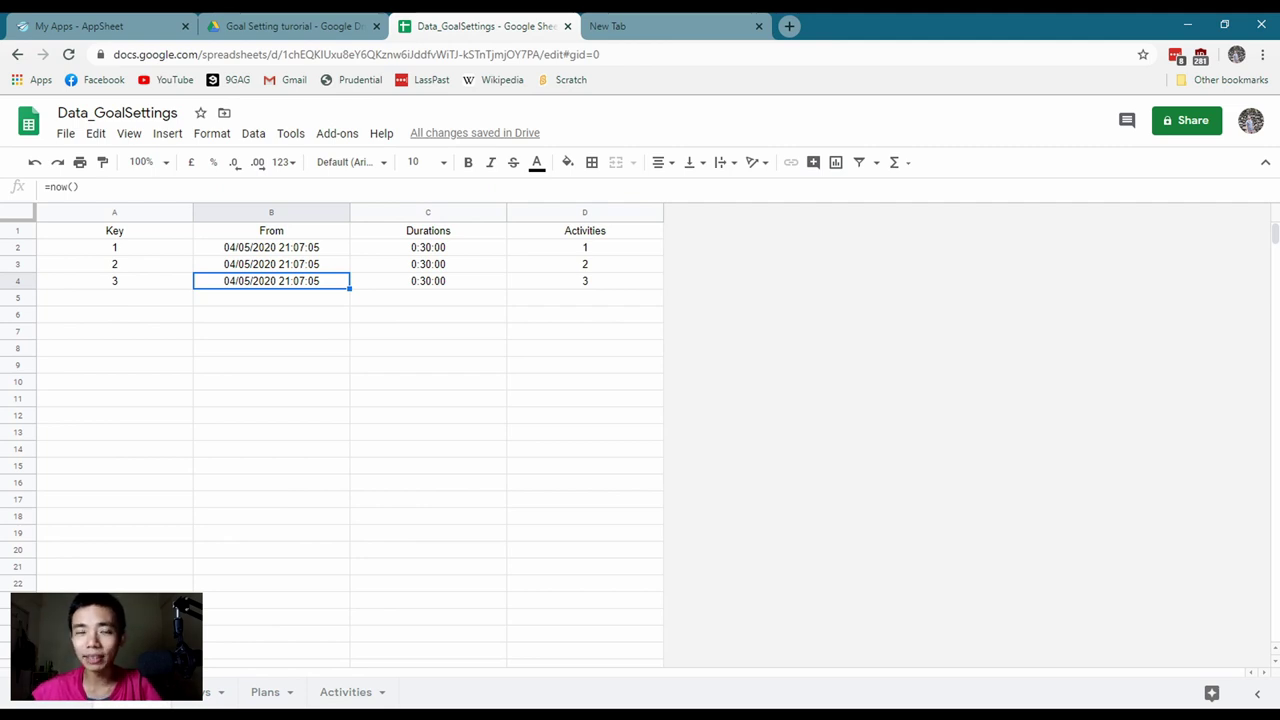
pyautogui.click(158, 588)
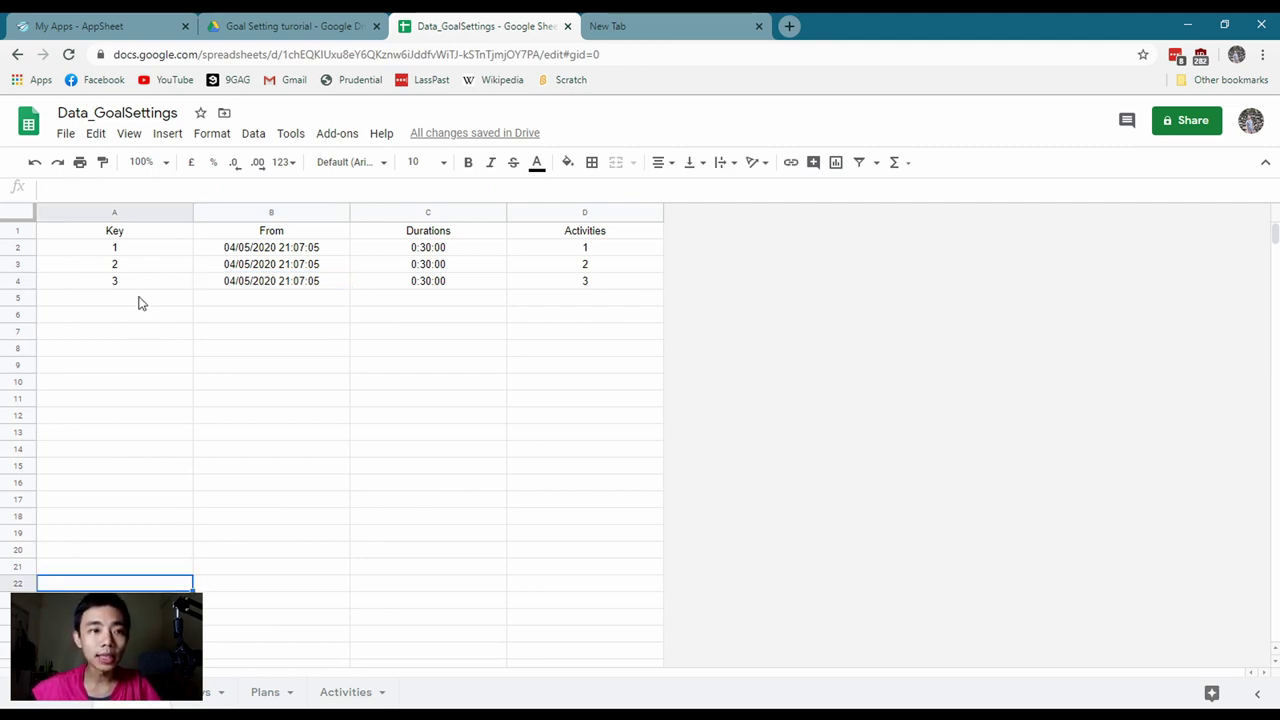
pyautogui.hotkey('ctrl', 'Home')
pyautogui.moveTo(114, 231); pyautogui.dragTo(610, 495)
pyautogui.click(575, 516)
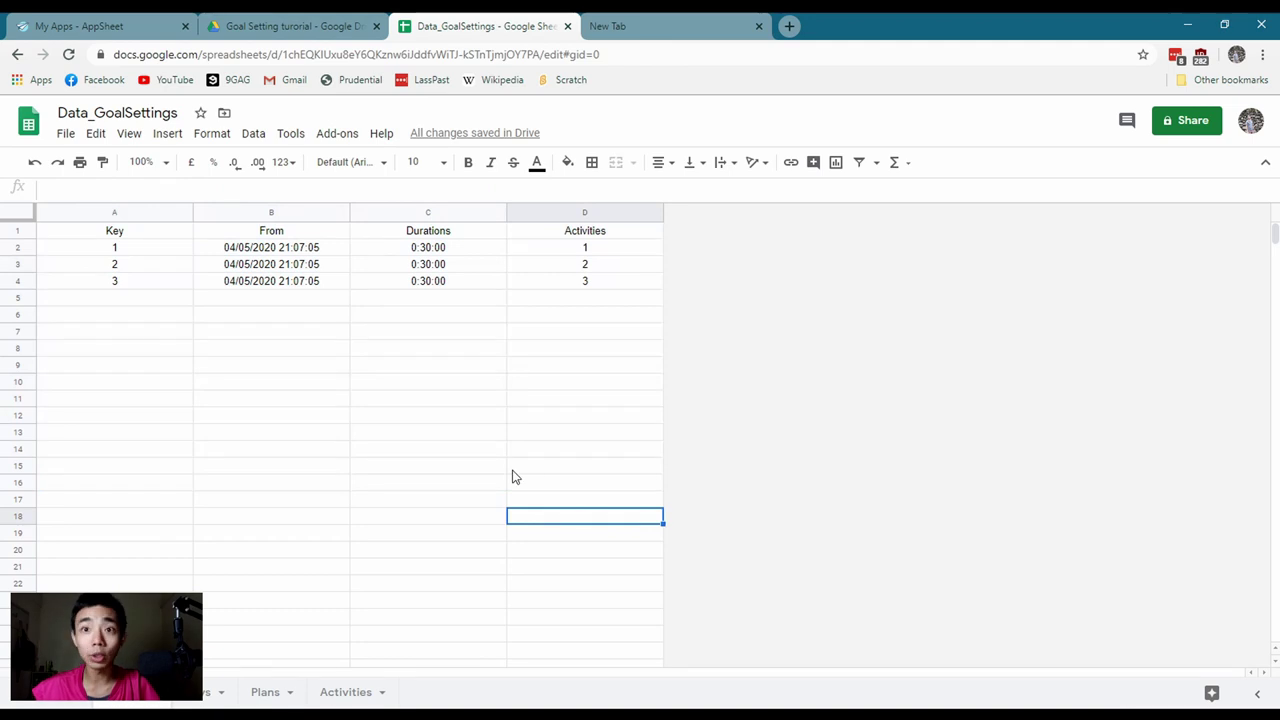
# Examine the Key, From, Durations and Activities columns and the sample records on the first sheet
pyautogui.moveTo(128, 235); pyautogui.dragTo(78, 509)
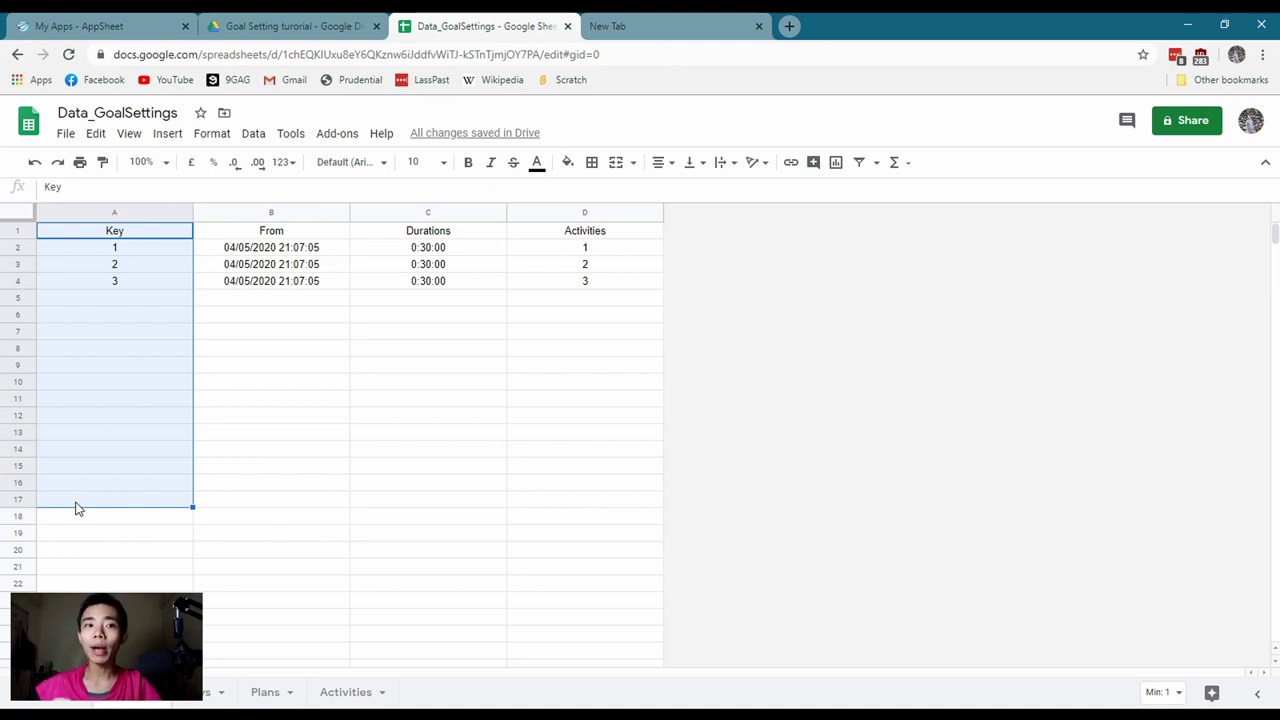
pyautogui.click(120, 316)
pyautogui.moveTo(117, 283); pyautogui.dragTo(540, 287)
pyautogui.click(505, 366)
pyautogui.click(156, 271)
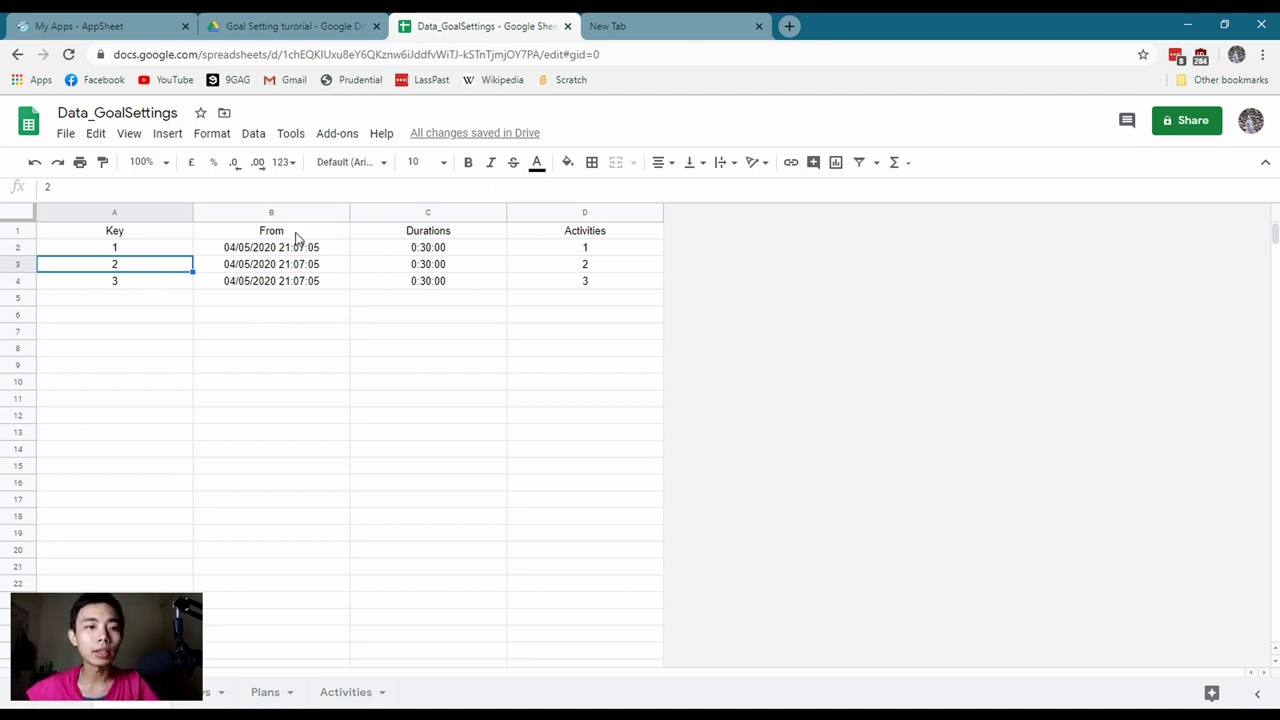
pyautogui.moveTo(294, 233); pyautogui.dragTo(293, 318)
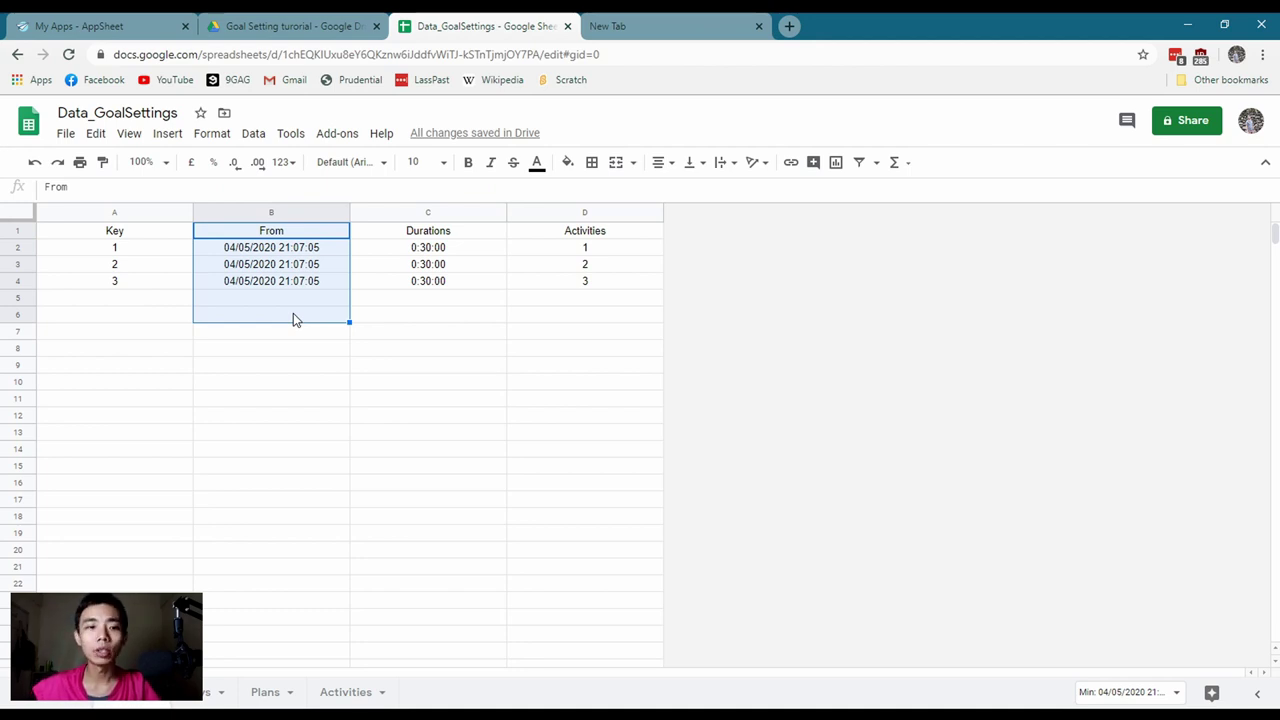
pyautogui.click(293, 318)
pyautogui.moveTo(297, 247); pyautogui.dragTo(297, 283)
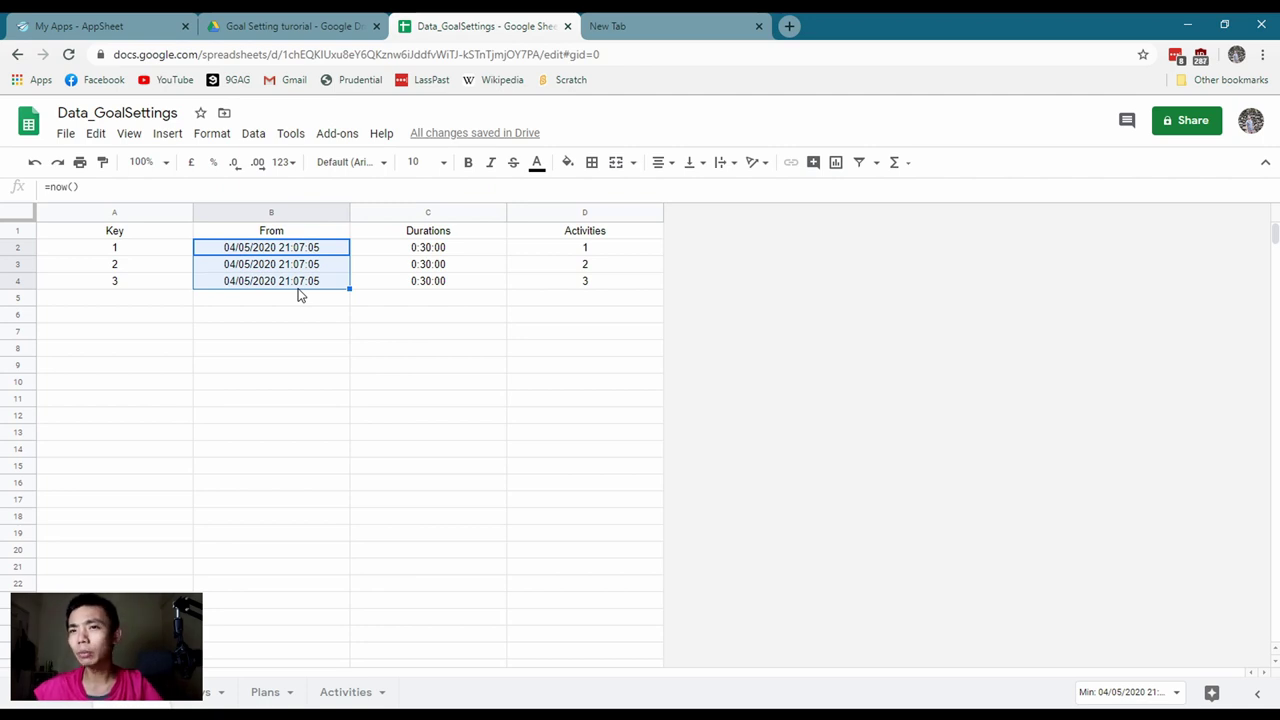
pyautogui.moveTo(457, 248); pyautogui.dragTo(469, 320)
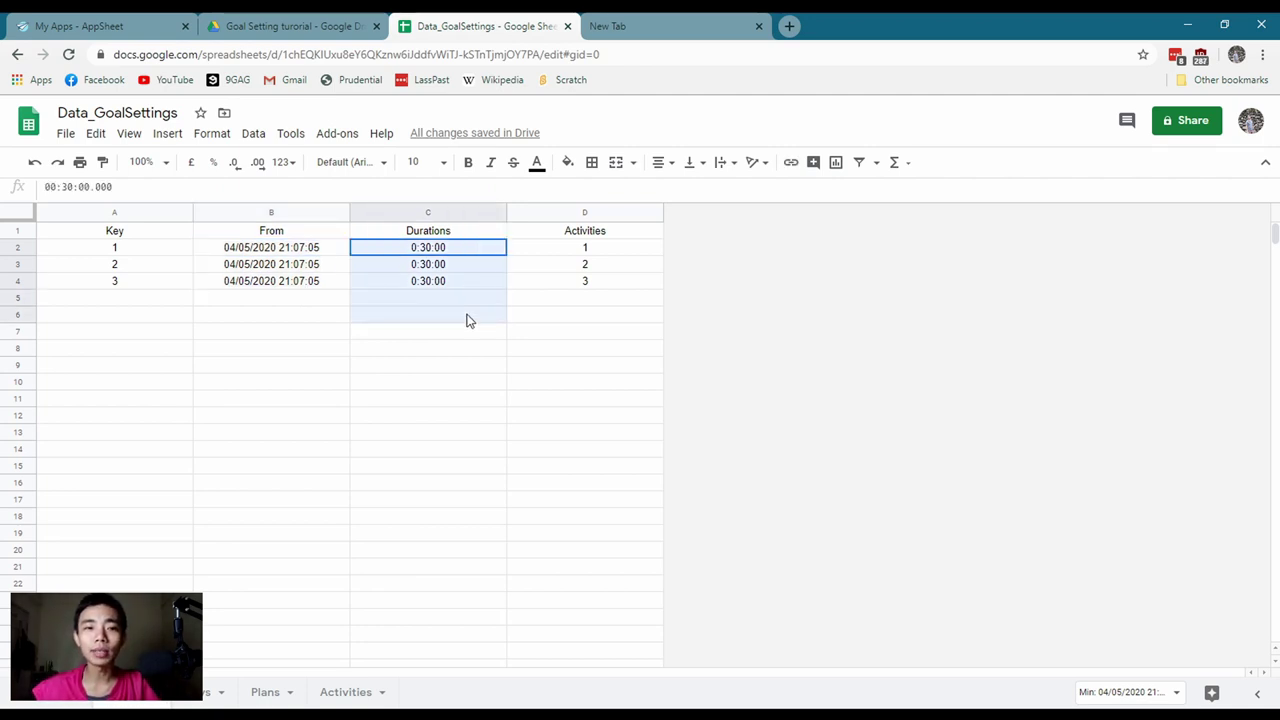
pyautogui.click(490, 398)
pyautogui.moveTo(600, 231); pyautogui.dragTo(610, 300)
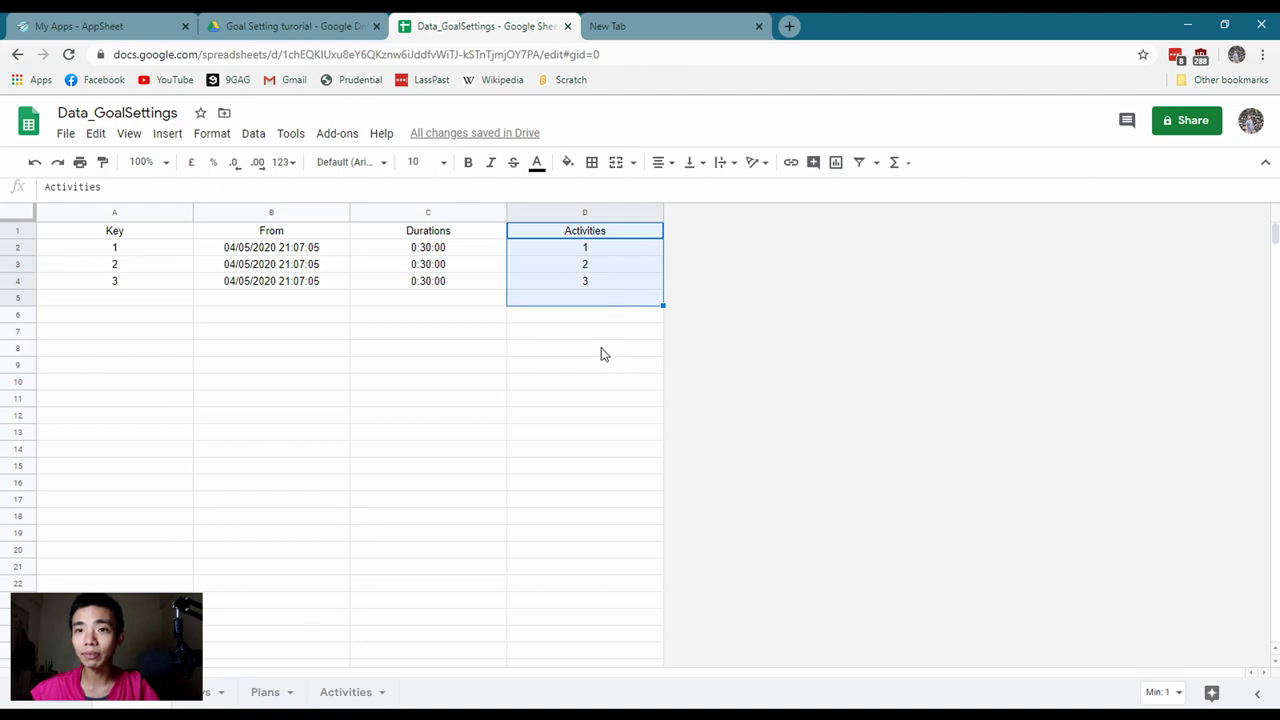
pyautogui.click(600, 333)
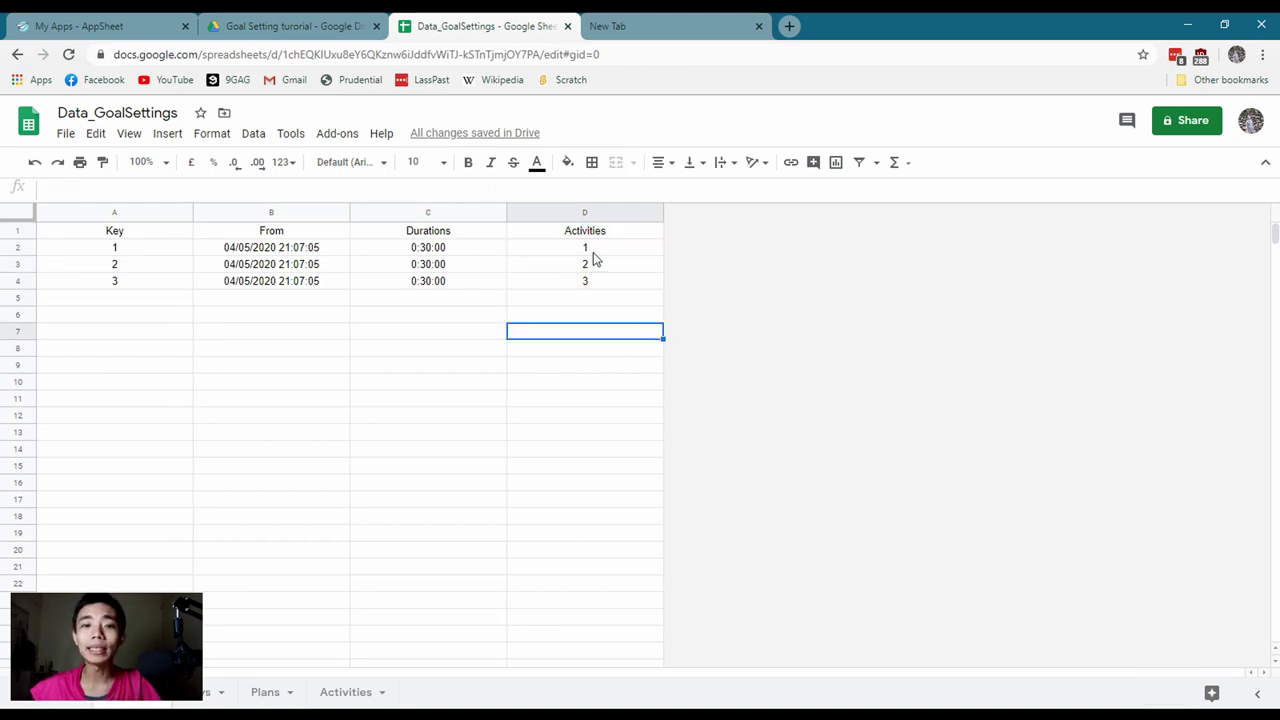
pyautogui.moveTo(593, 250); pyautogui.dragTo(594, 294)
pyautogui.click(485, 431)
# Move the Activities sheet ahead of the Days sheet and centre-align its cells A1:B6
pyautogui.moveTo(348, 691); pyautogui.dragTo(220, 690)
pyautogui.click(91, 247)
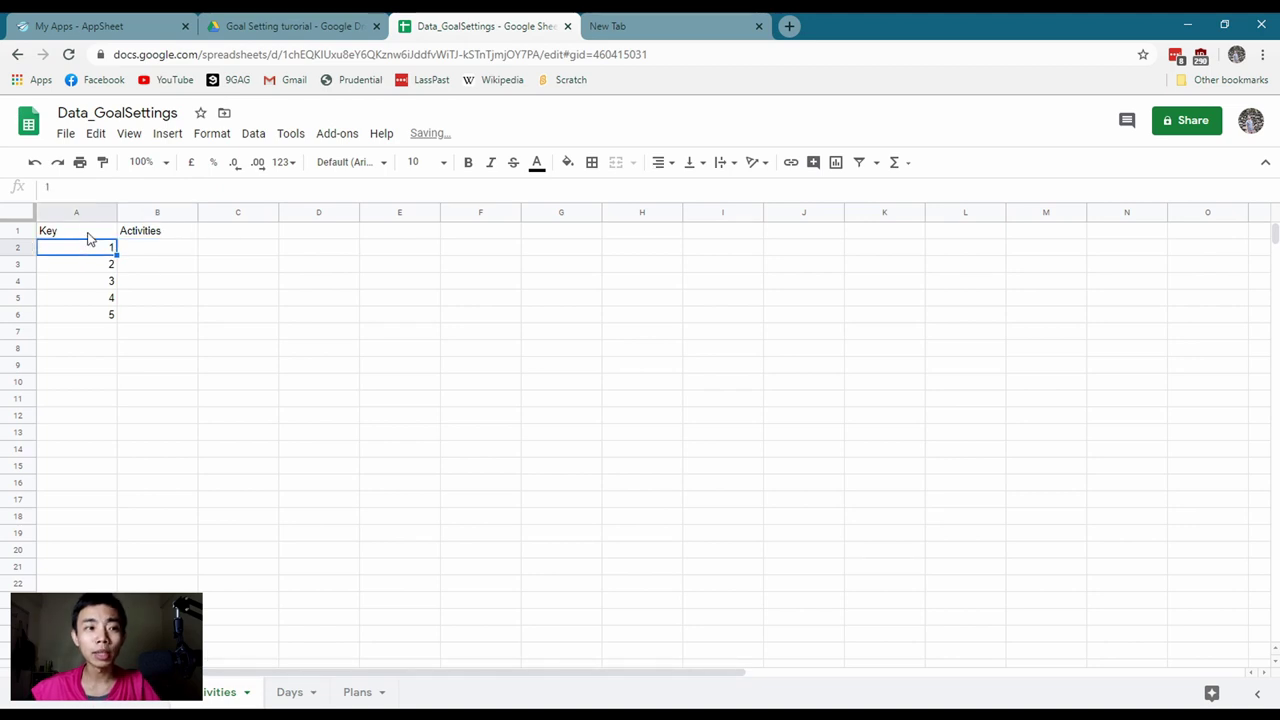
pyautogui.moveTo(80, 231); pyautogui.dragTo(163, 323)
pyautogui.click(664, 162)
pyautogui.click(697, 190)
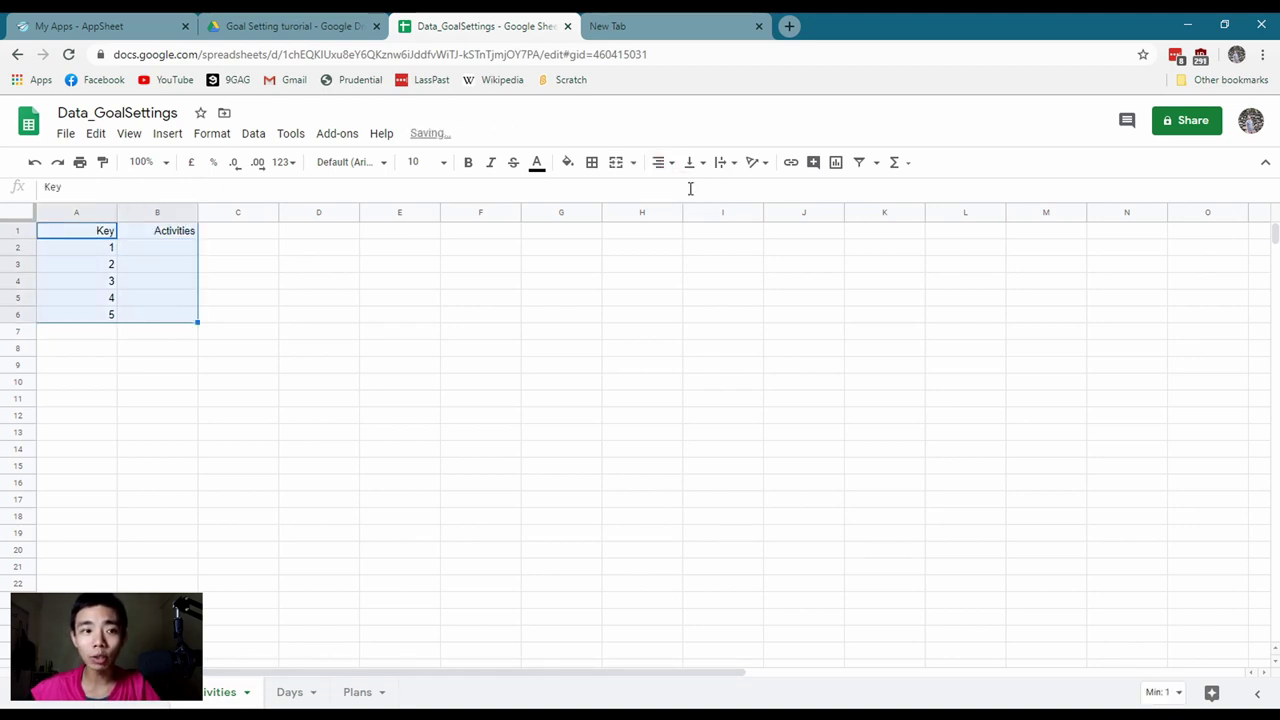
pyautogui.click(664, 162)
pyautogui.click(680, 190)
pyautogui.click(110, 237)
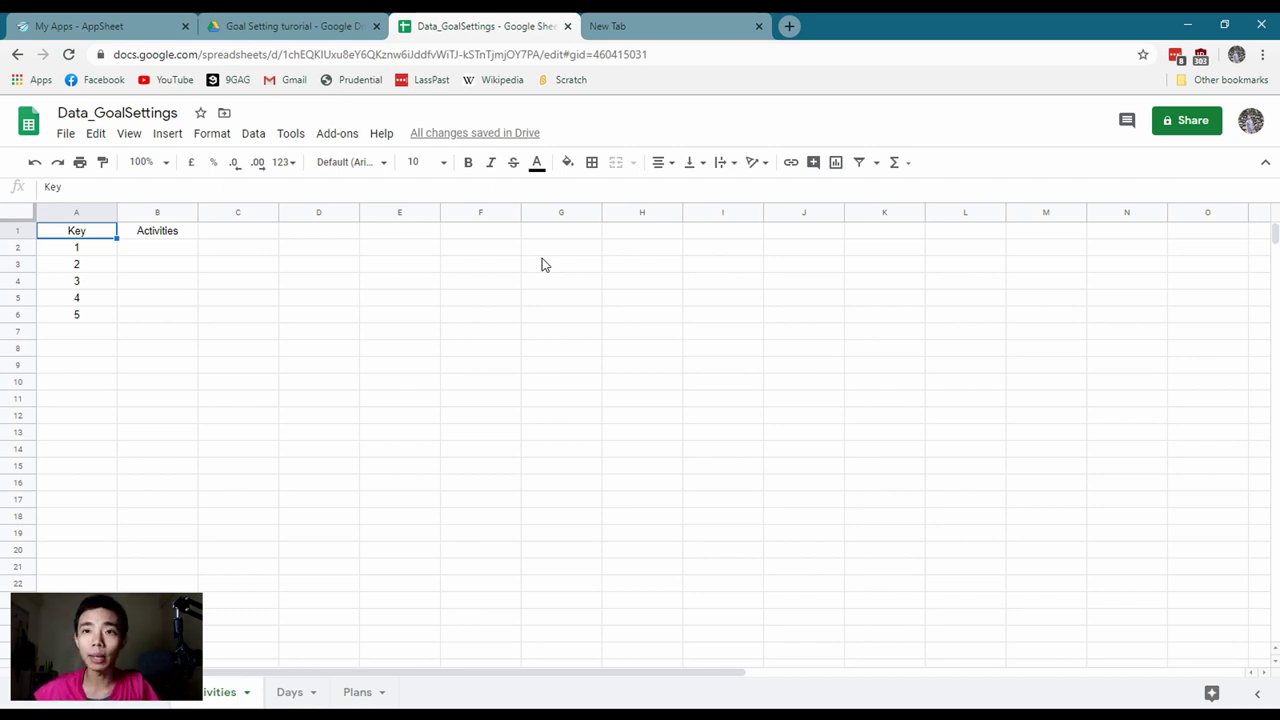
pyautogui.click(72, 266)
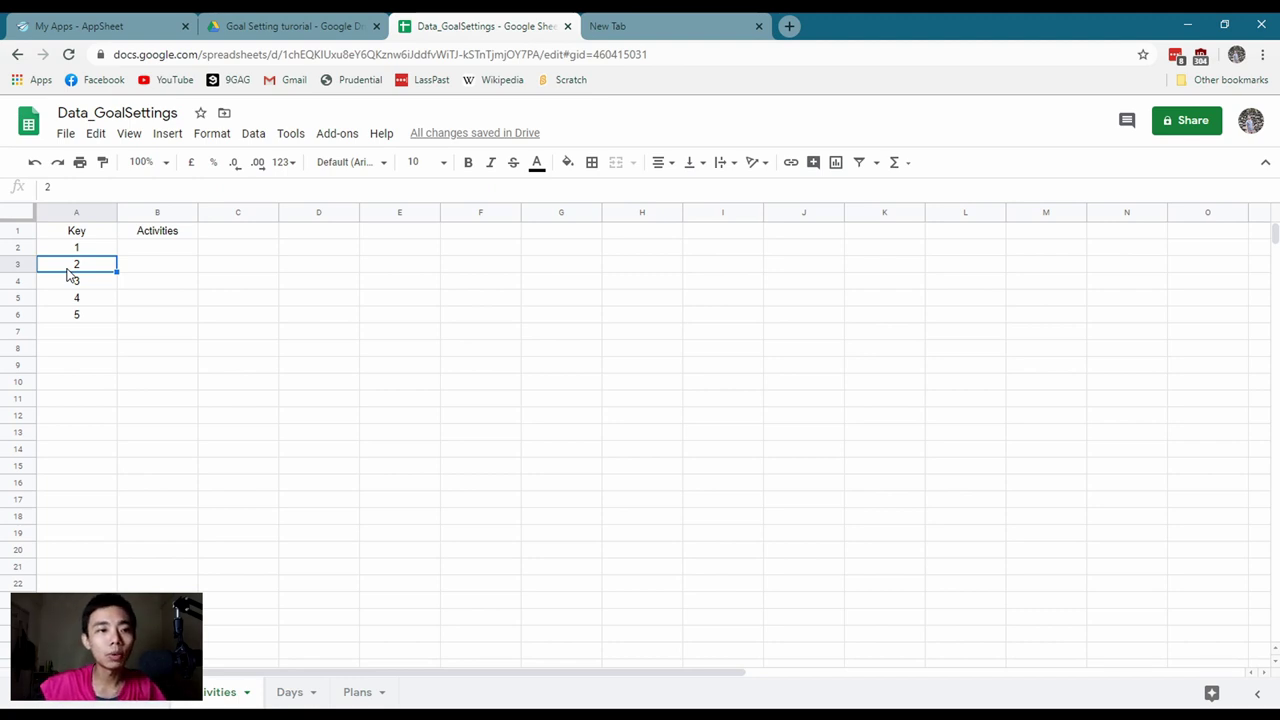
# Fill the Activities column in B2:B6 with sleep, clean, game, eat and write
pyautogui.press('Up')
pyautogui.press('Right')
pyautogui.write('sleep')
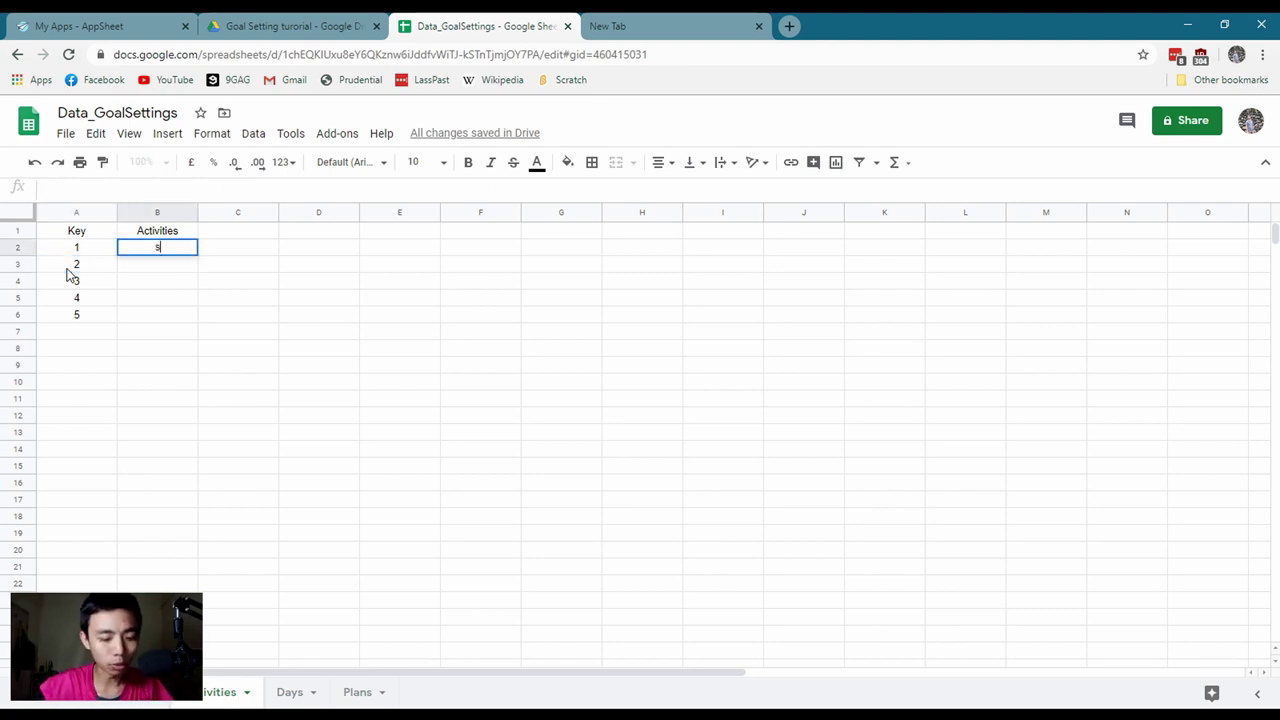
pyautogui.press('Return')
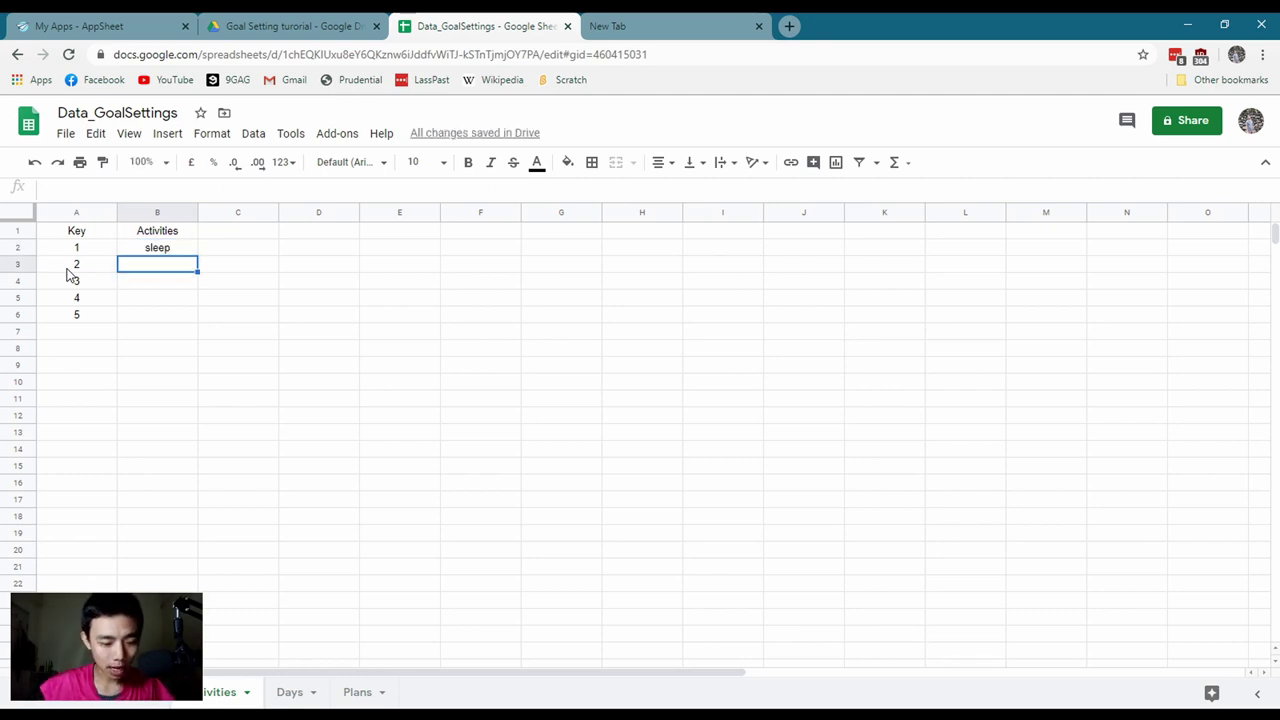
pyautogui.write('clean')
pyautogui.press('Return')
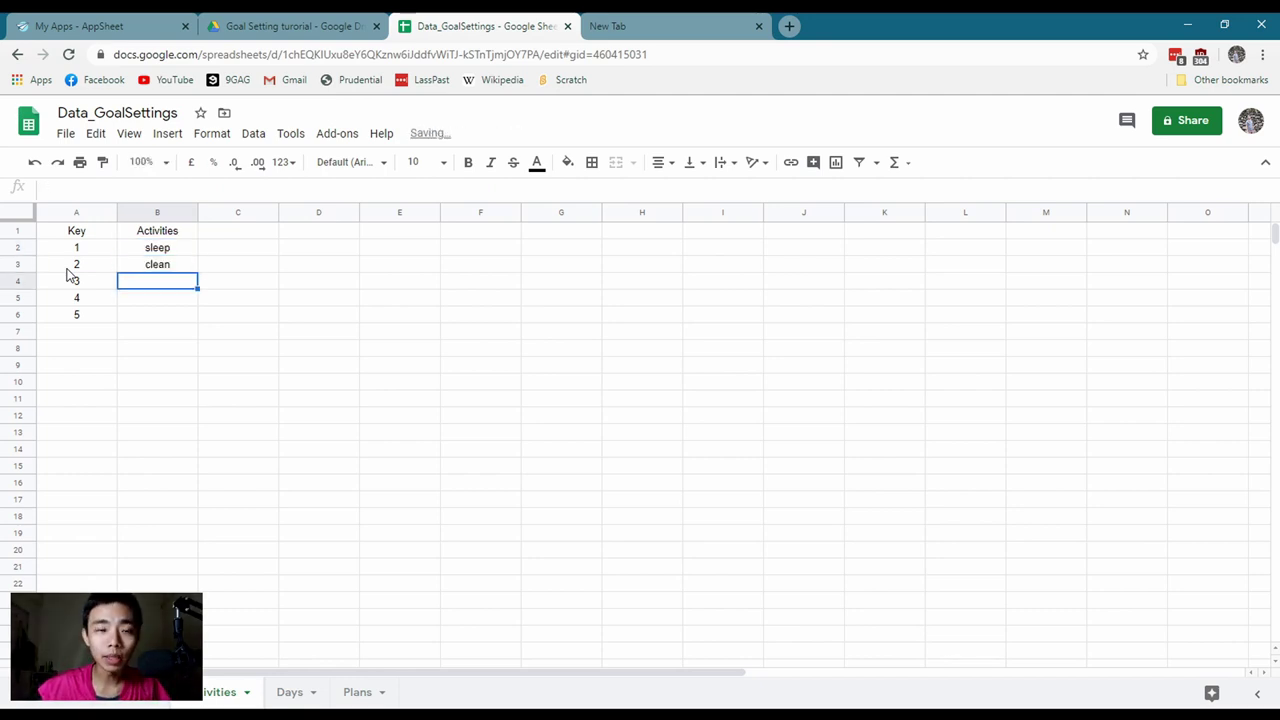
pyautogui.write('game')
pyautogui.press('Return')
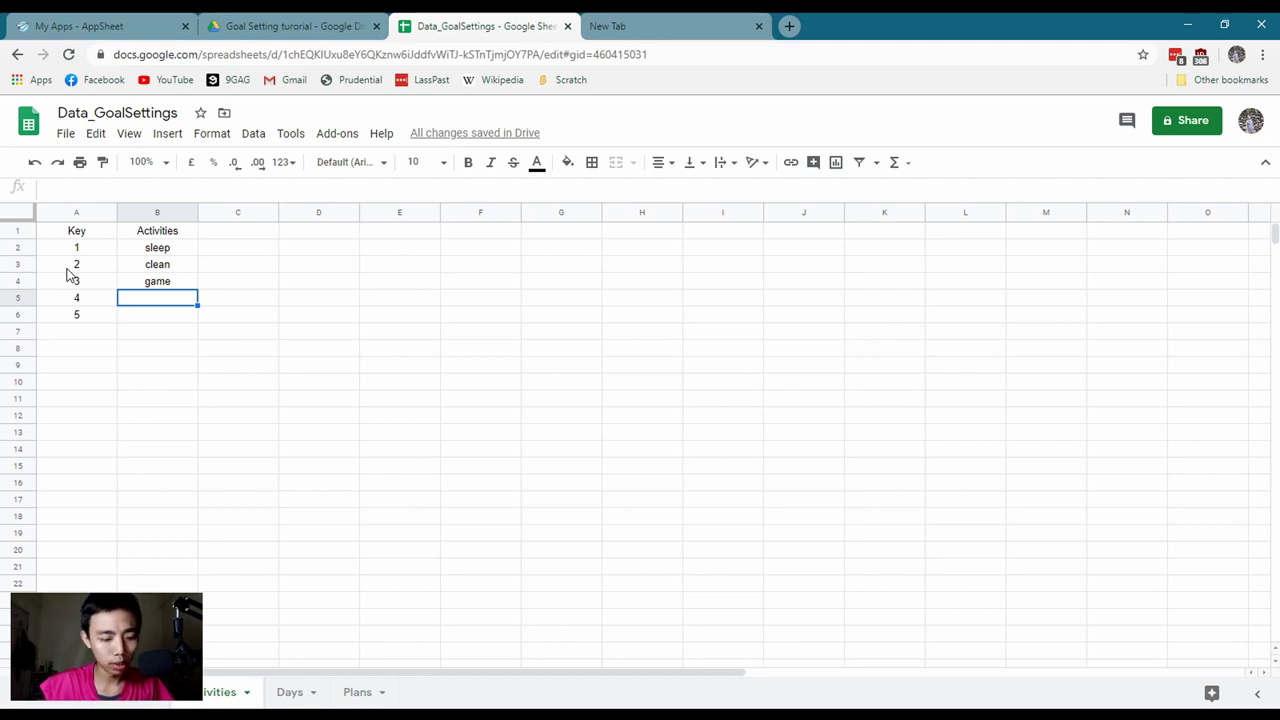
pyautogui.write('eat')
pyautogui.press('Return')
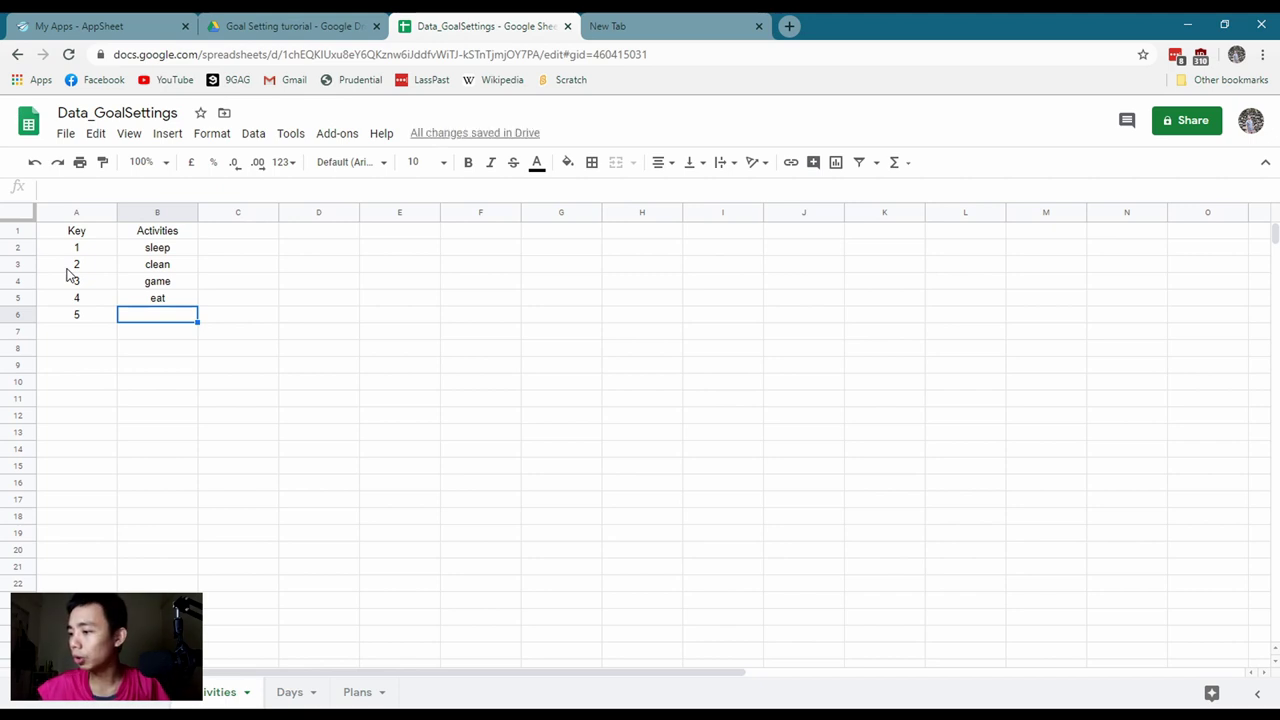
pyautogui.write('write')
pyautogui.press('Return')
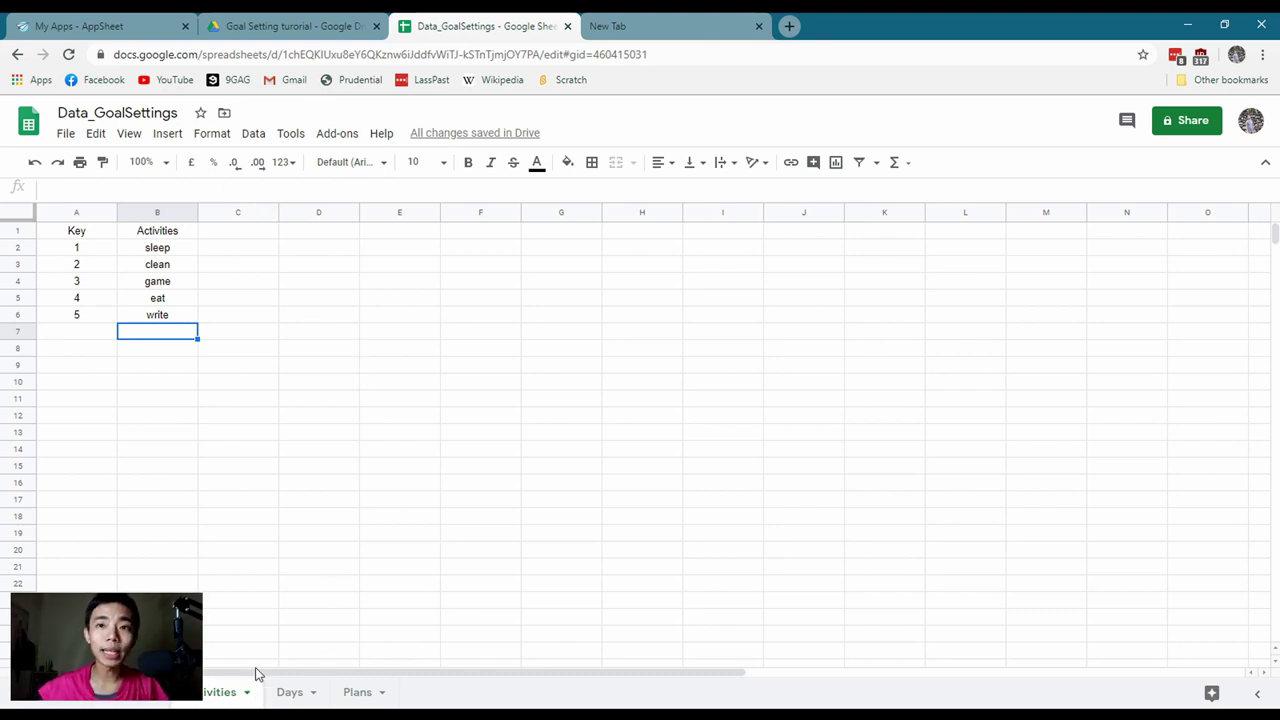
# Open the Plans sheet and add 6 and 7 to the Days column in A12 and A13
pyautogui.moveTo(106, 233); pyautogui.dragTo(165, 298)
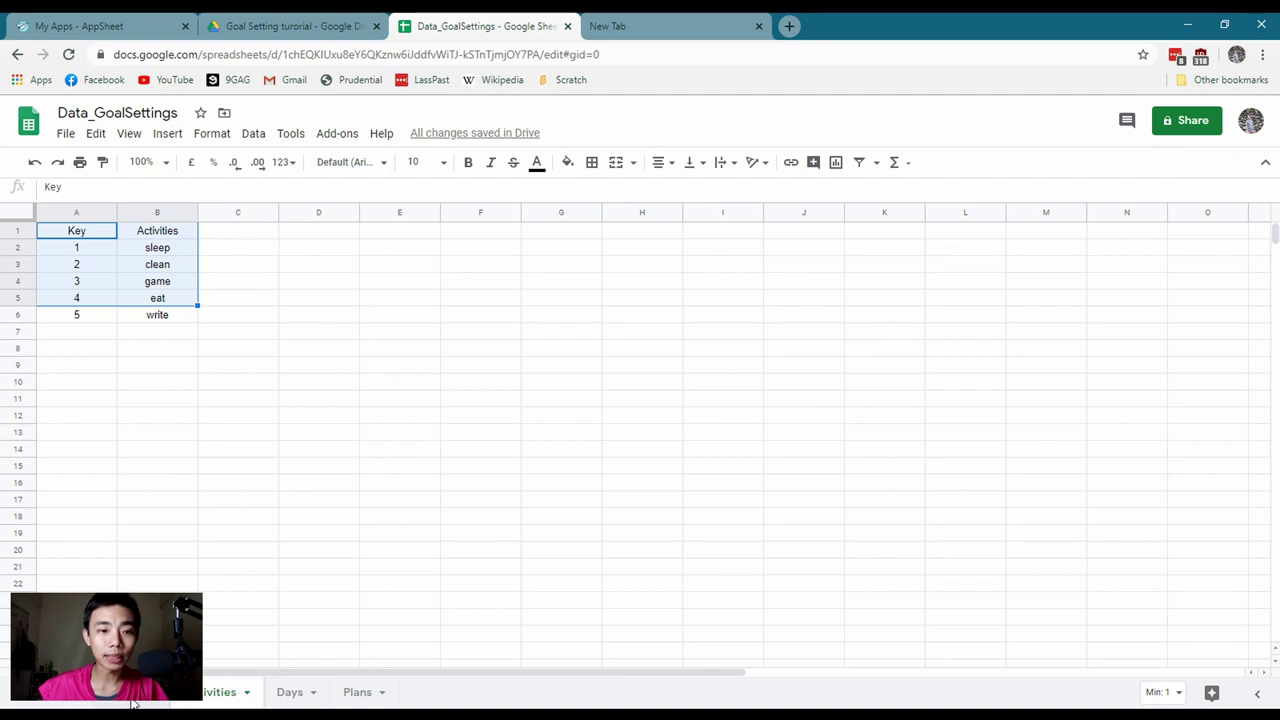
pyautogui.click(133, 700)
pyautogui.click(250, 697)
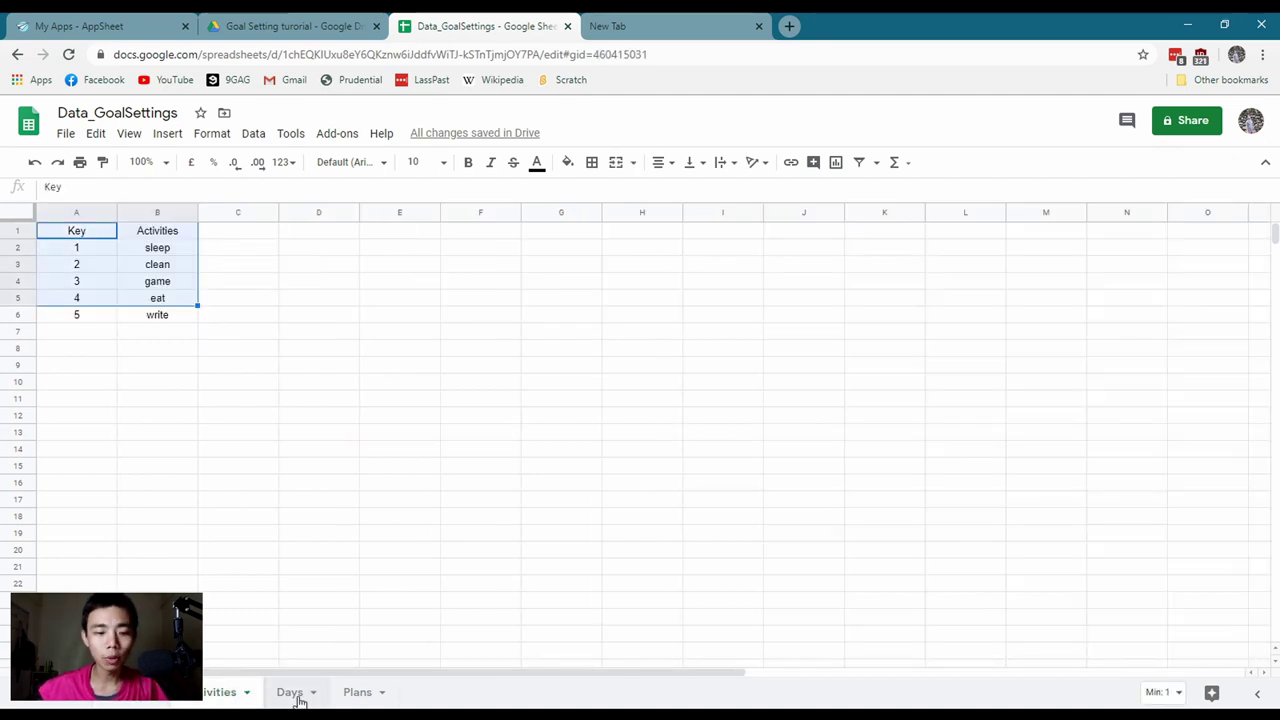
pyautogui.click(355, 694)
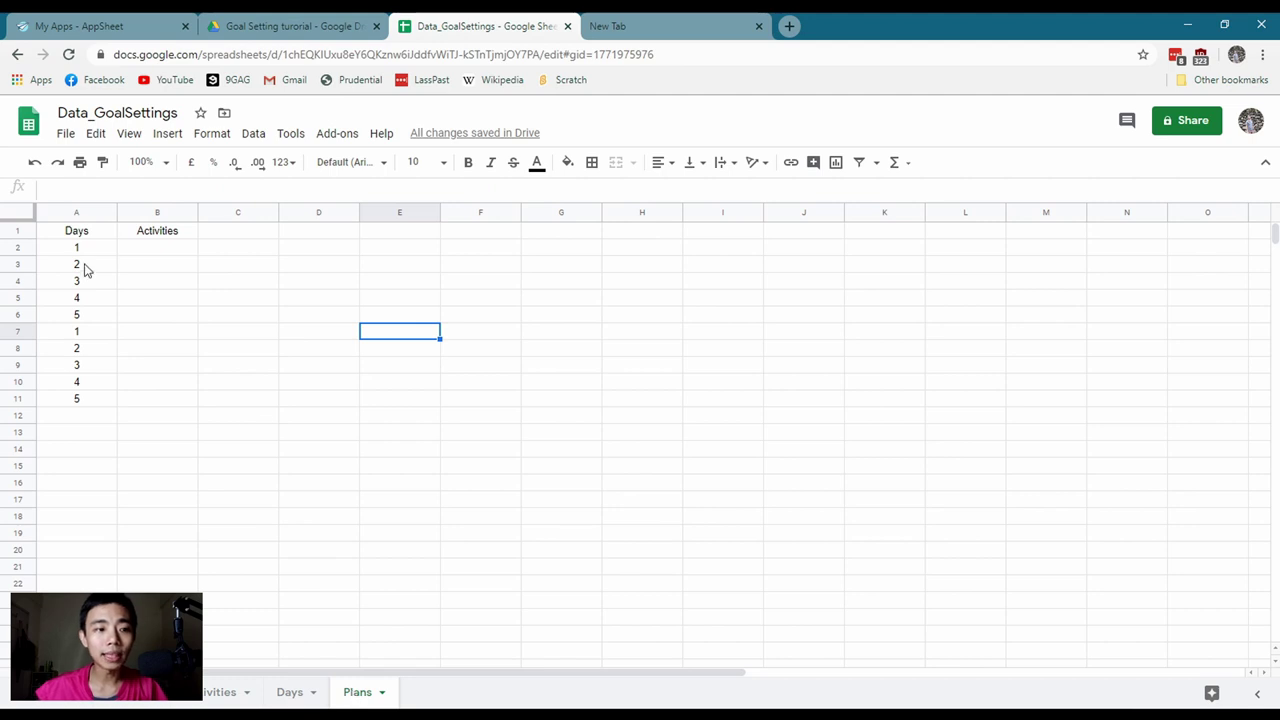
pyautogui.moveTo(86, 250); pyautogui.dragTo(100, 420)
pyautogui.click(103, 418)
pyautogui.doubleClick(103, 415)
pyautogui.write('6')
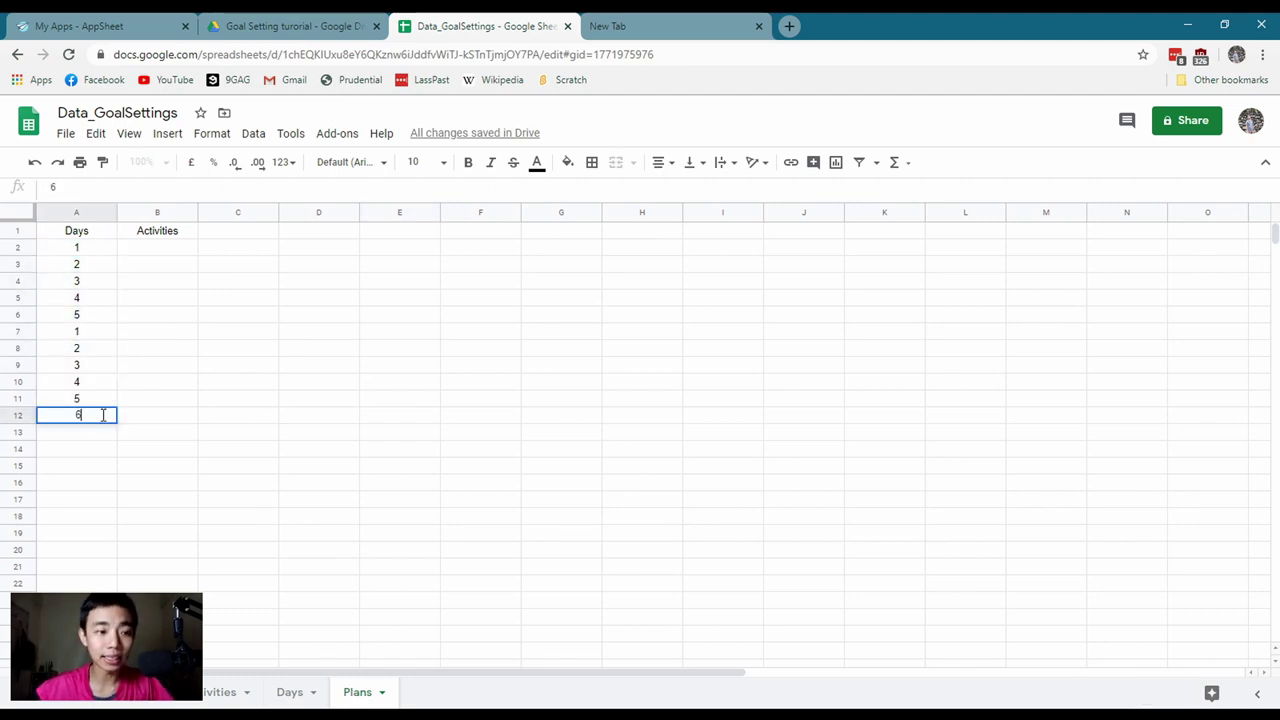
pyautogui.press('Return')
pyautogui.write('7')
pyautogui.press('Tab')
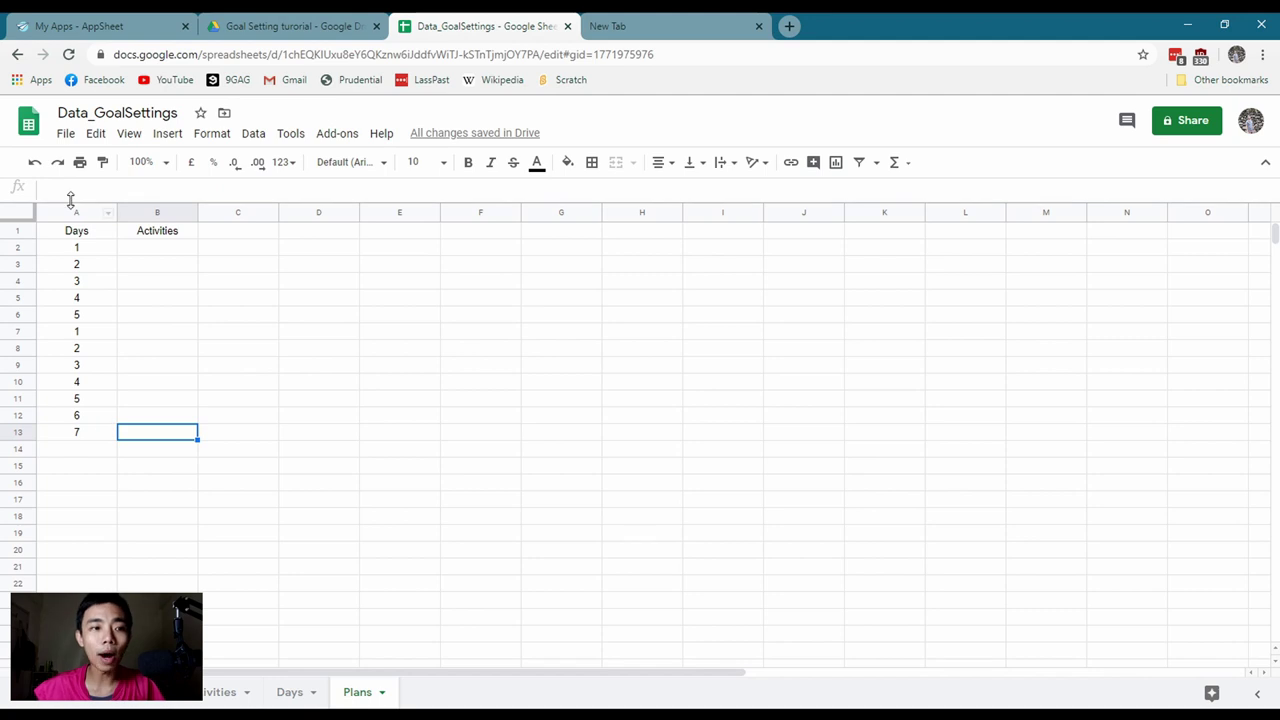
# Enter the activity keys 1, 1, 1, 2, 2 and 2 in B2:B7 of the Plans sheet
pyautogui.click(86, 257)
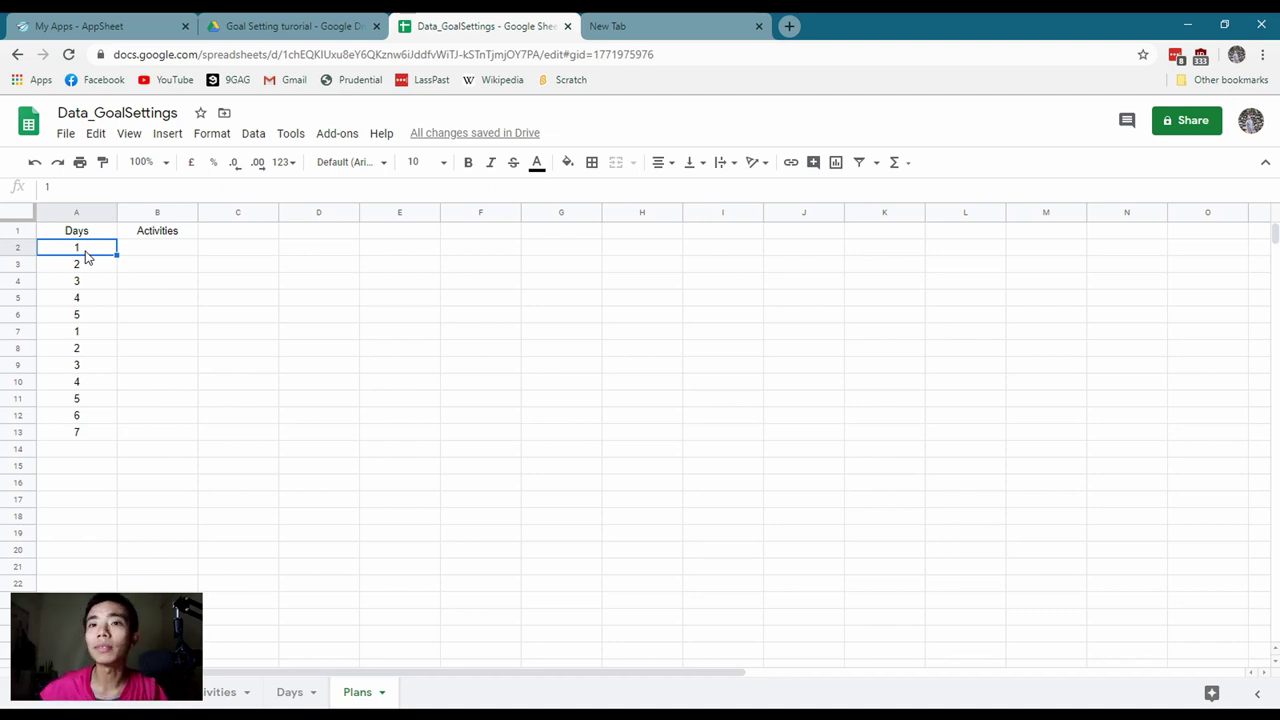
pyautogui.press('Right')
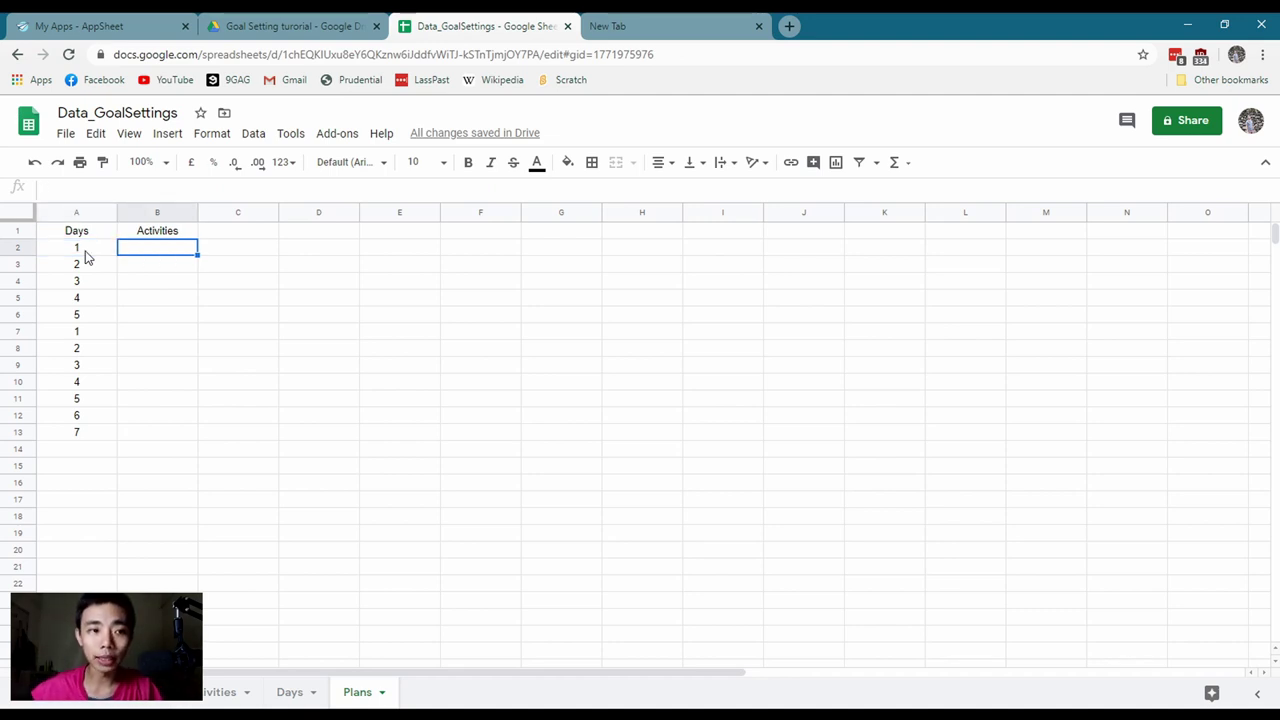
pyautogui.press('Down')
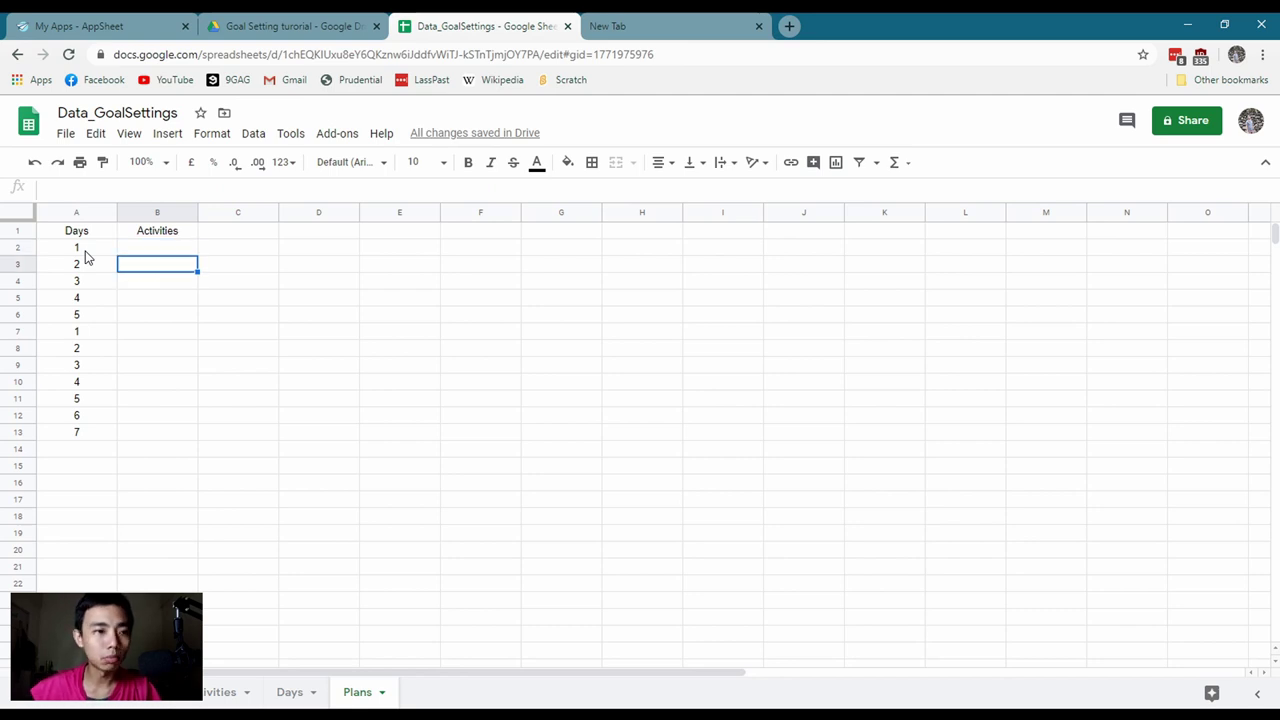
pyautogui.press('Down')
pyautogui.press('Down')
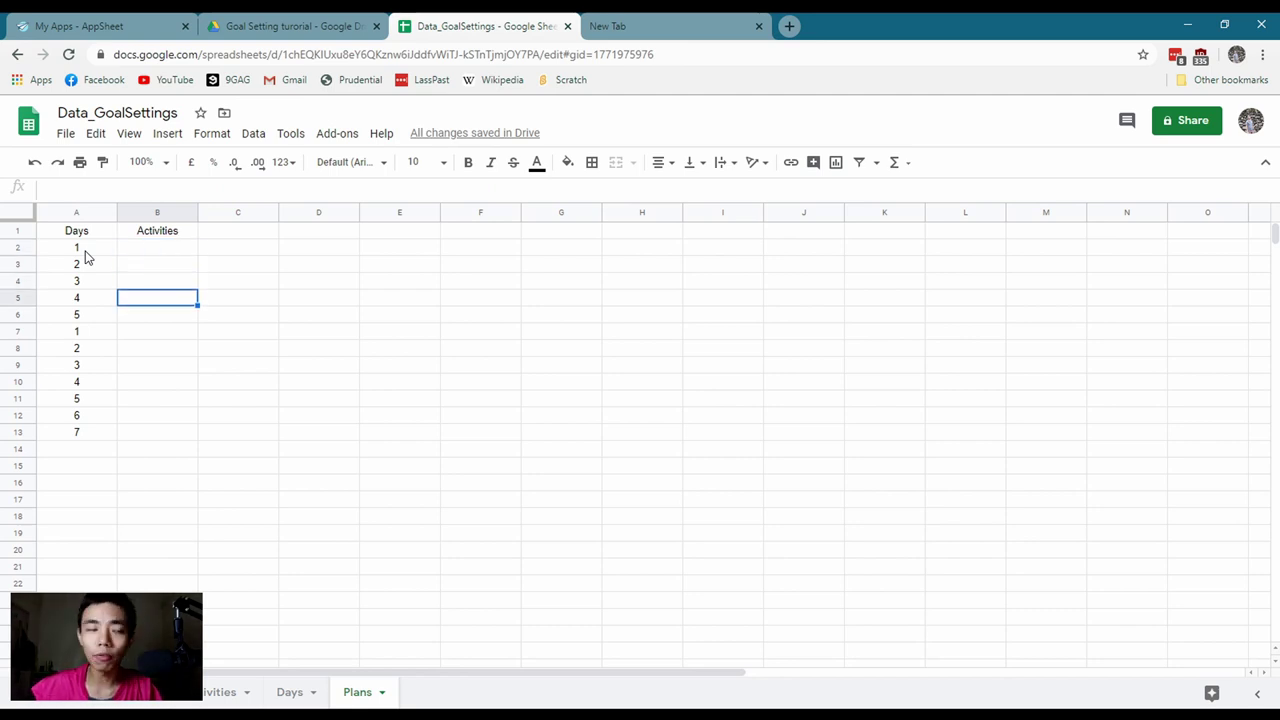
pyautogui.press('Up')
pyautogui.press('Up')
pyautogui.press('Up')
pyautogui.write('1')
pyautogui.press('Return')
pyautogui.write('1')
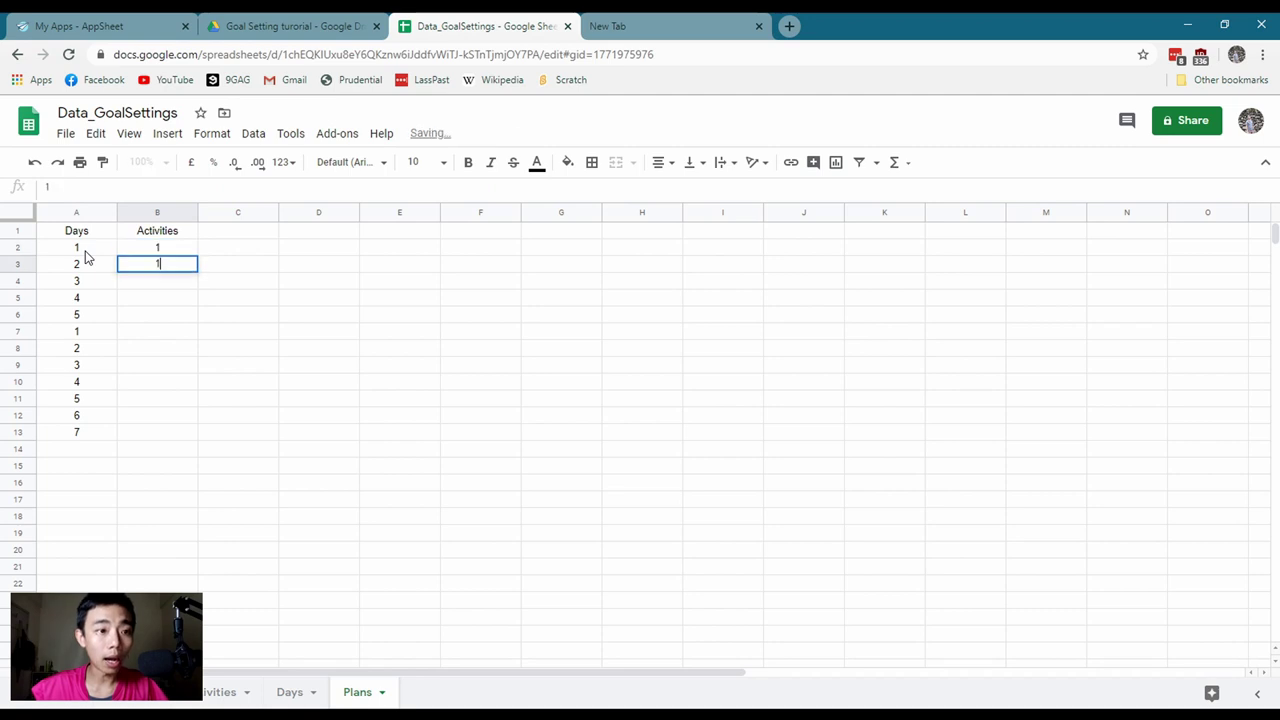
pyautogui.press('Return')
pyautogui.write('1')
pyautogui.press('Return')
pyautogui.write('2')
pyautogui.press('Return')
pyautogui.write('2')
pyautogui.press('Return')
pyautogui.write('2')
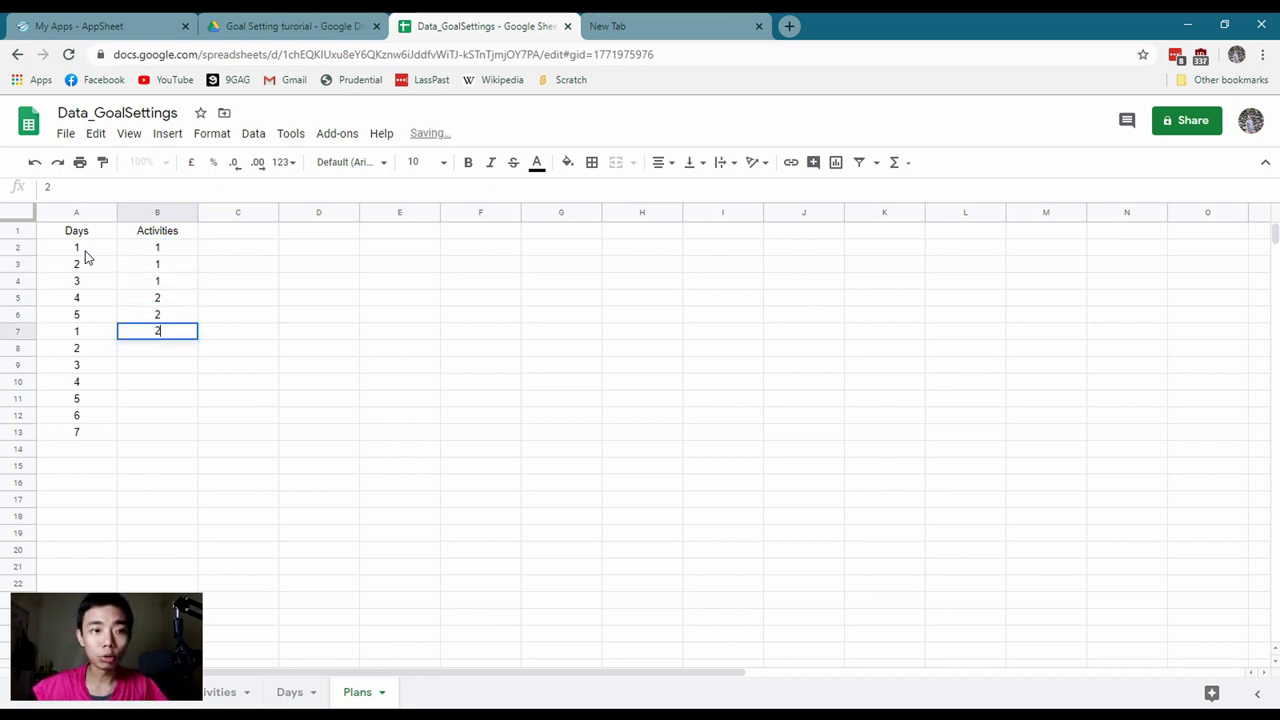
pyautogui.press('Return')
# Fill the remaining Activities cells B8:B13 on the Plans sheet with 3, 5, 3, 4, 3 and 5
pyautogui.write('3')
pyautogui.press('Return')
pyautogui.press('Return')
pyautogui.write('3')
pyautogui.press('Return')
pyautogui.press('Return')
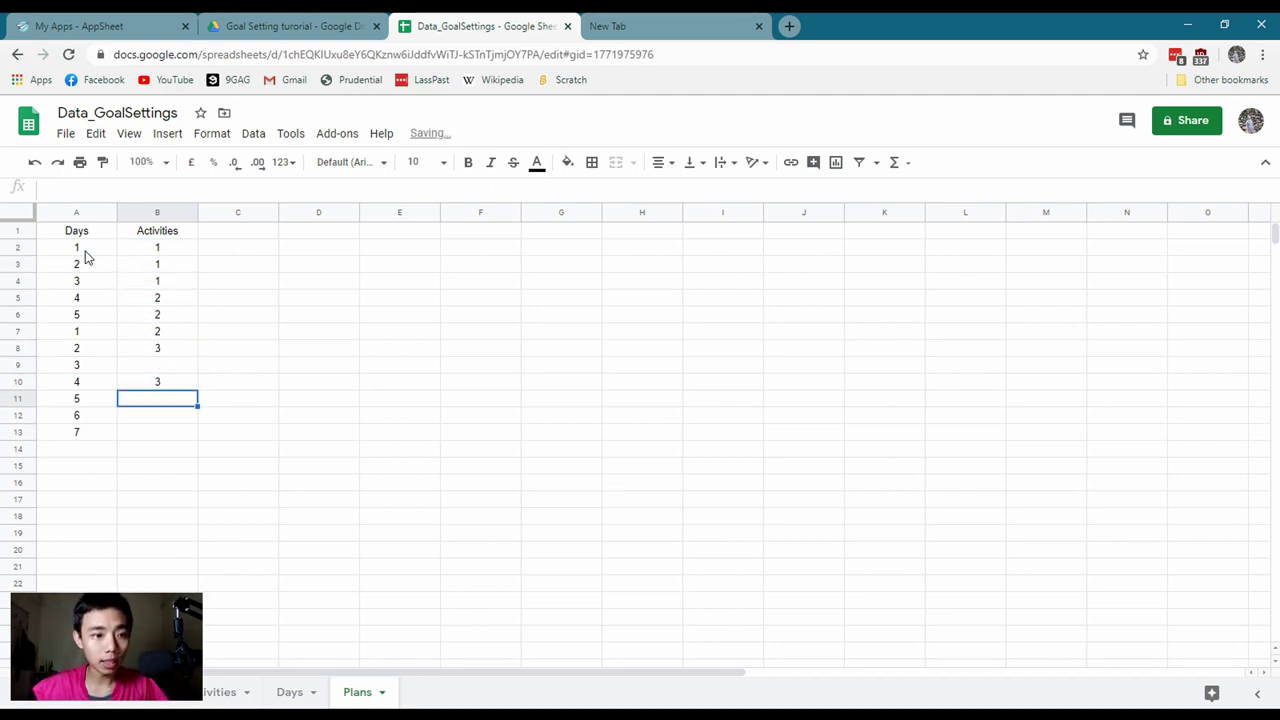
pyautogui.write('3')
pyautogui.press('Up')
pyautogui.write('4')
pyautogui.press('Return')
pyautogui.press('Up')
pyautogui.press('Up')
pyautogui.press('Up')
pyautogui.write('5')
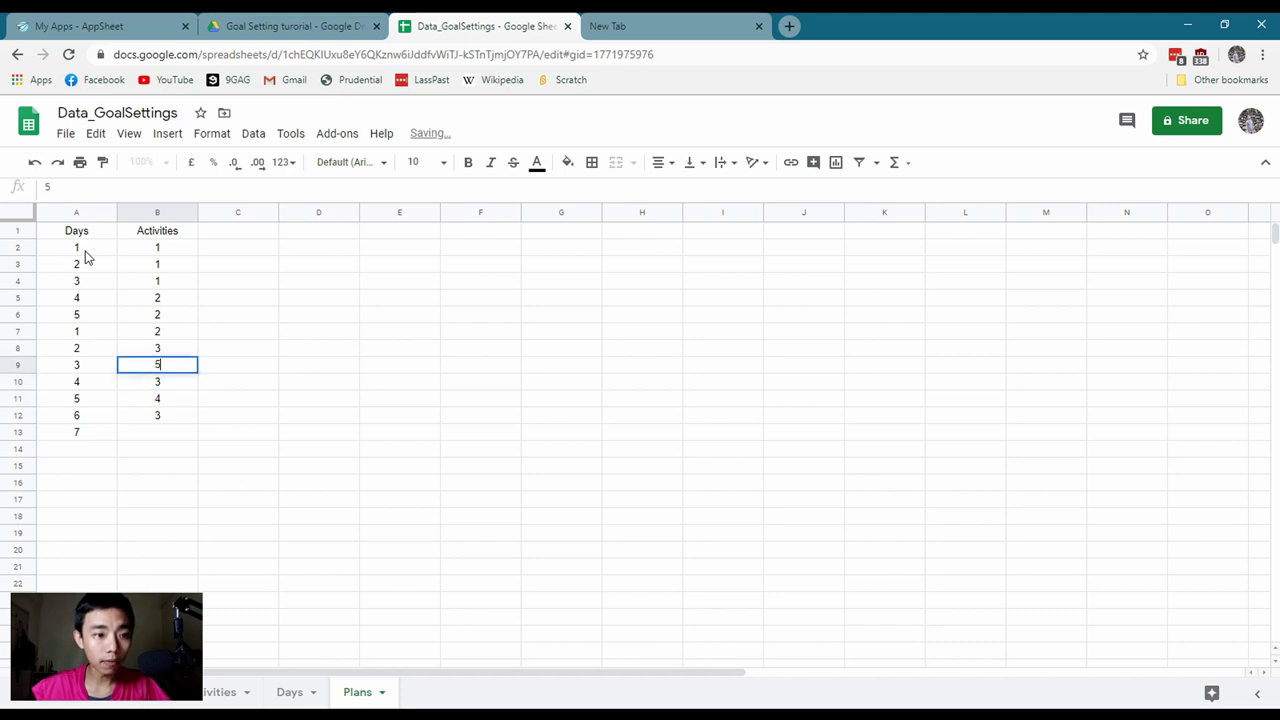
pyautogui.press('Return')
pyautogui.press('Down')
pyautogui.press('Down')
pyautogui.press('Down')
pyautogui.write('5')
pyautogui.press('Return')
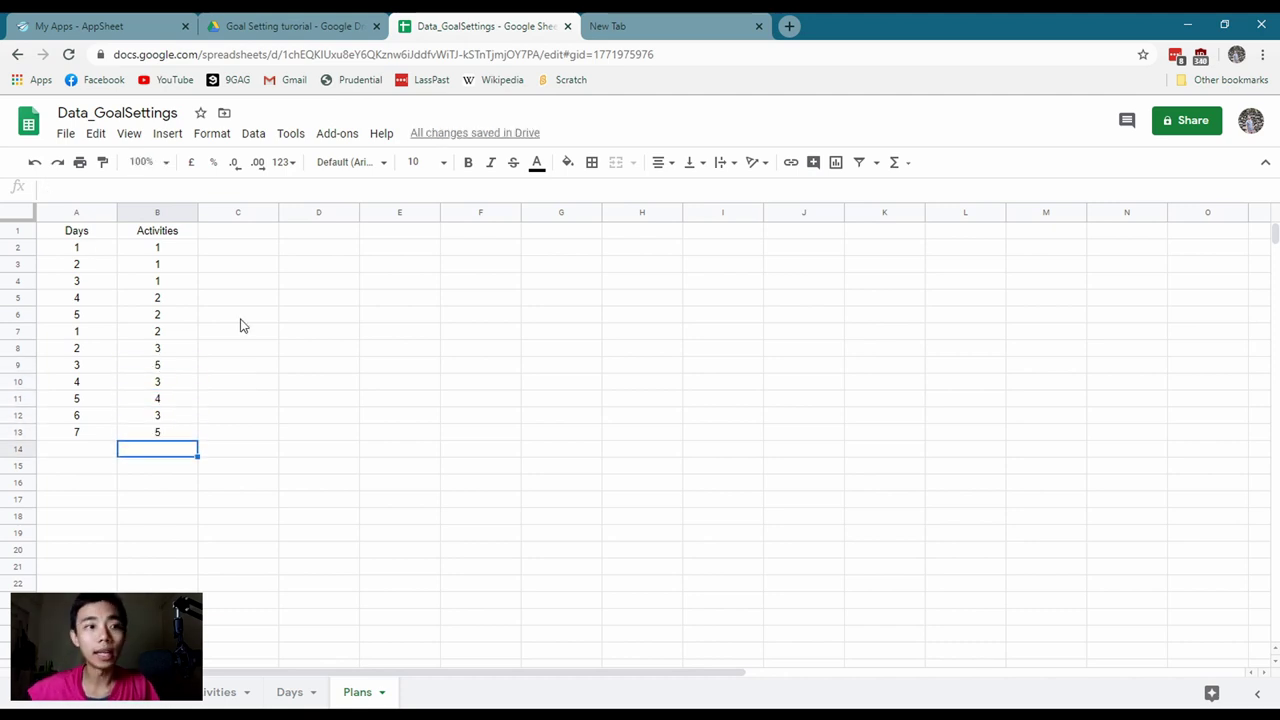
# Sort the range A2:B13 by column A in ascending order and review the rows for days 1 to 3
pyautogui.moveTo(88, 250); pyautogui.dragTo(148, 432)
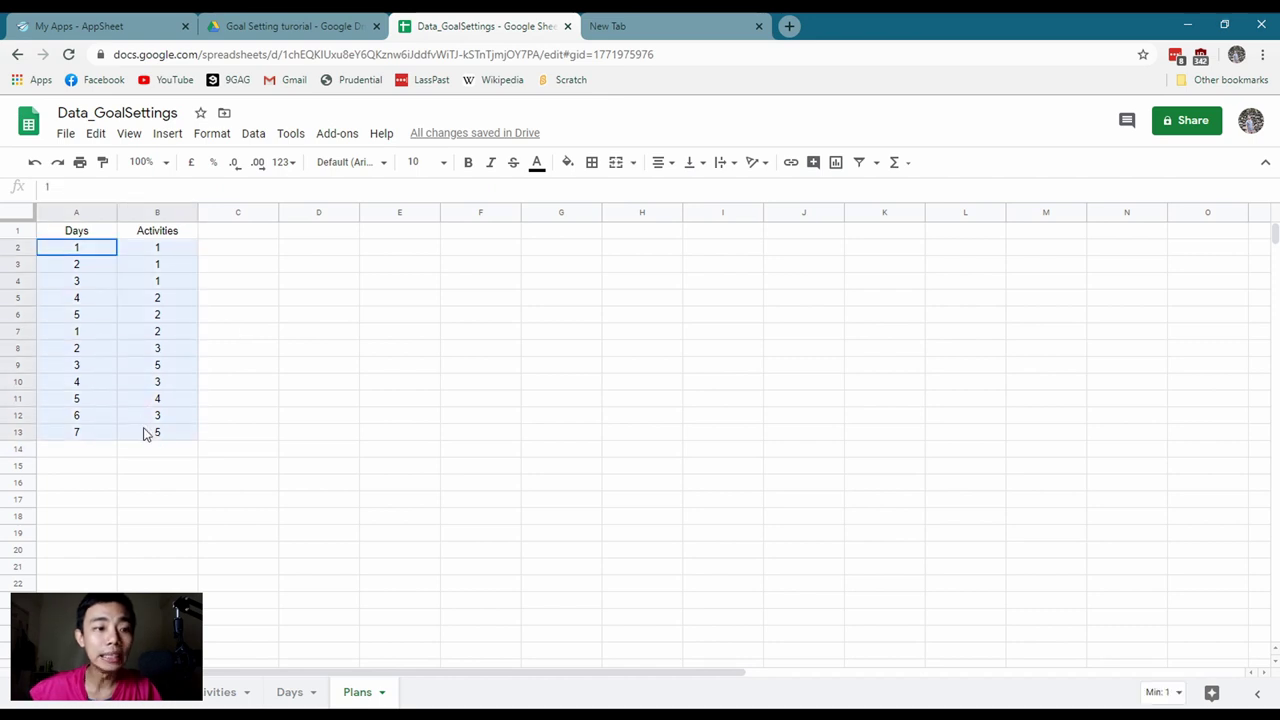
pyautogui.click(254, 134)
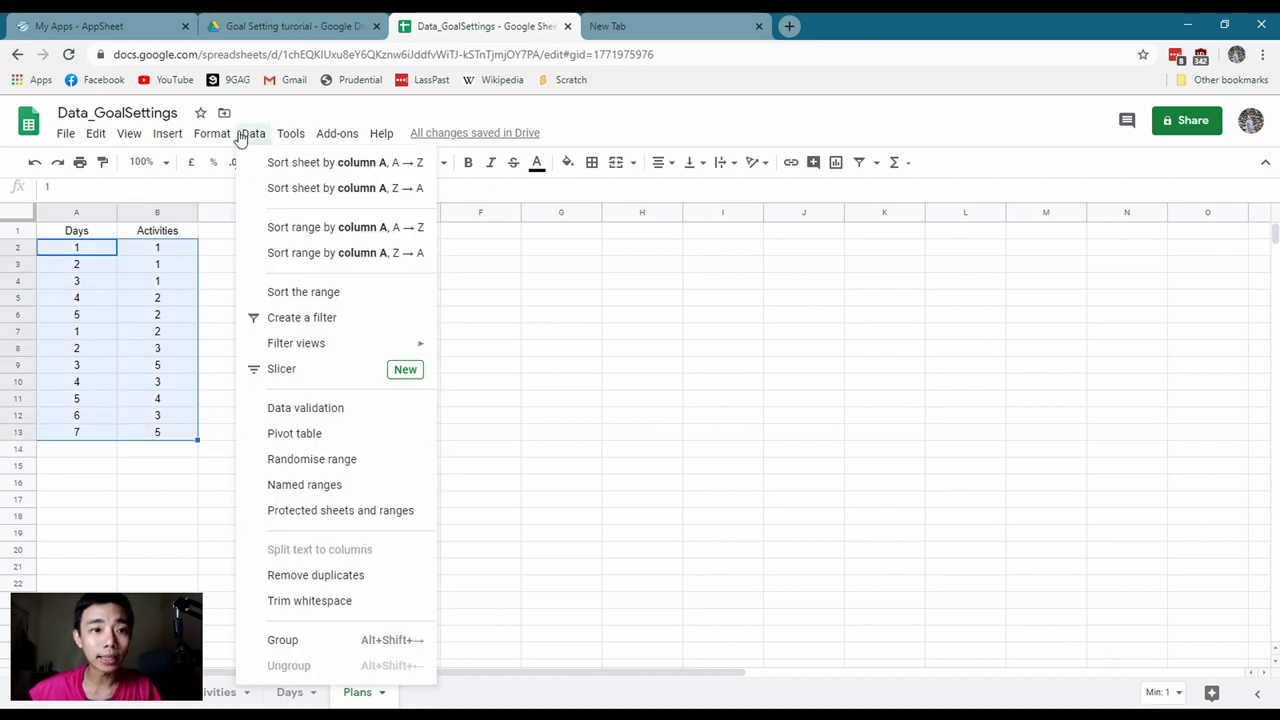
pyautogui.click(341, 227)
pyautogui.click(423, 329)
pyautogui.moveTo(82, 249); pyautogui.dragTo(158, 270)
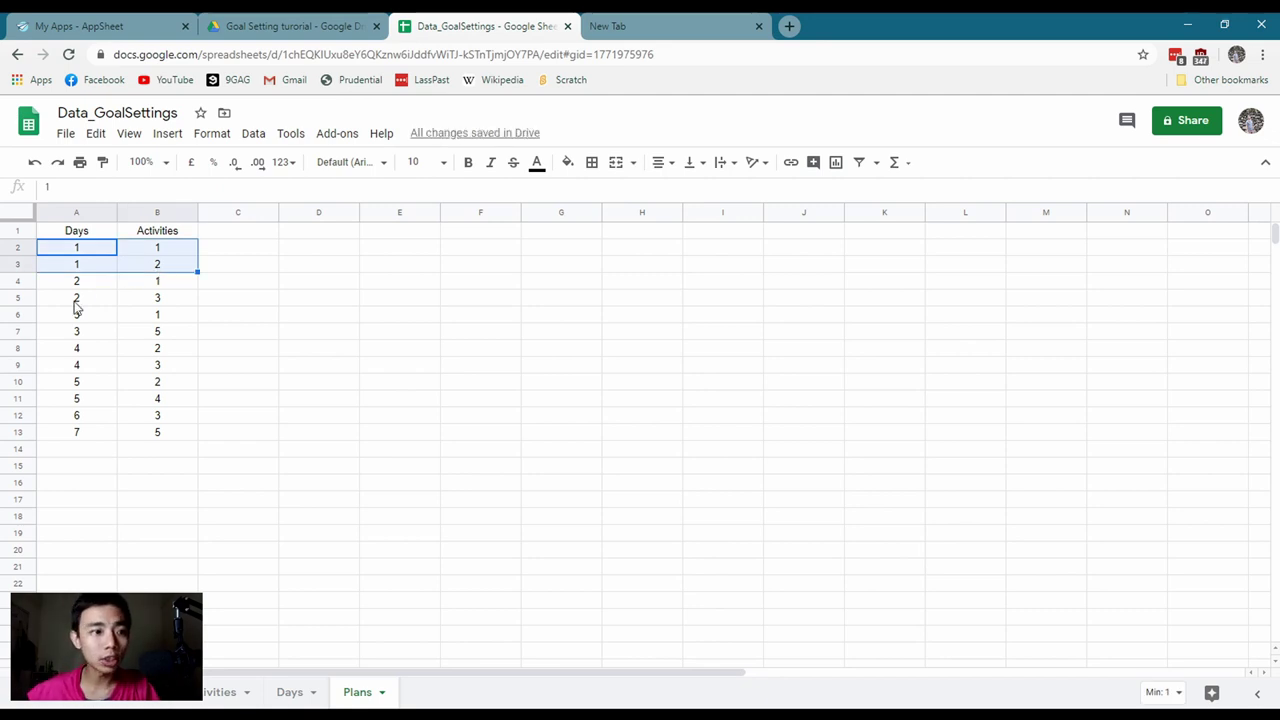
pyautogui.moveTo(76, 300); pyautogui.dragTo(181, 290)
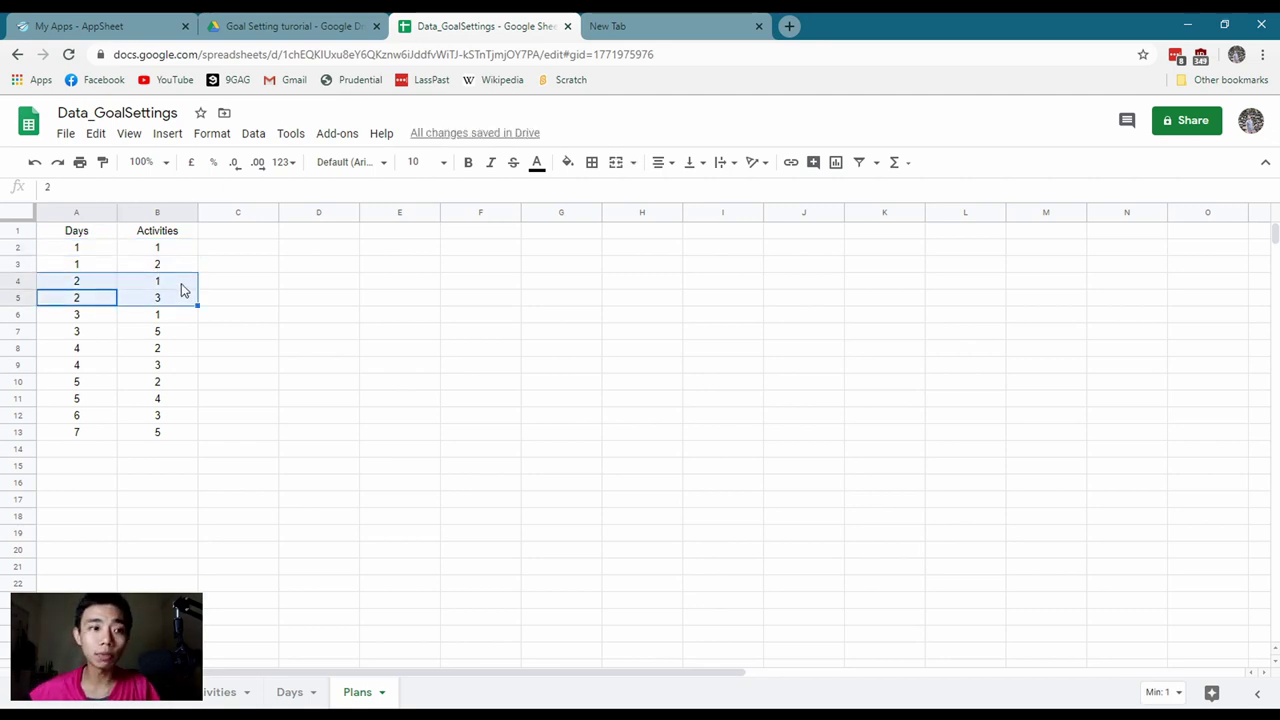
pyautogui.moveTo(78, 315); pyautogui.dragTo(197, 337)
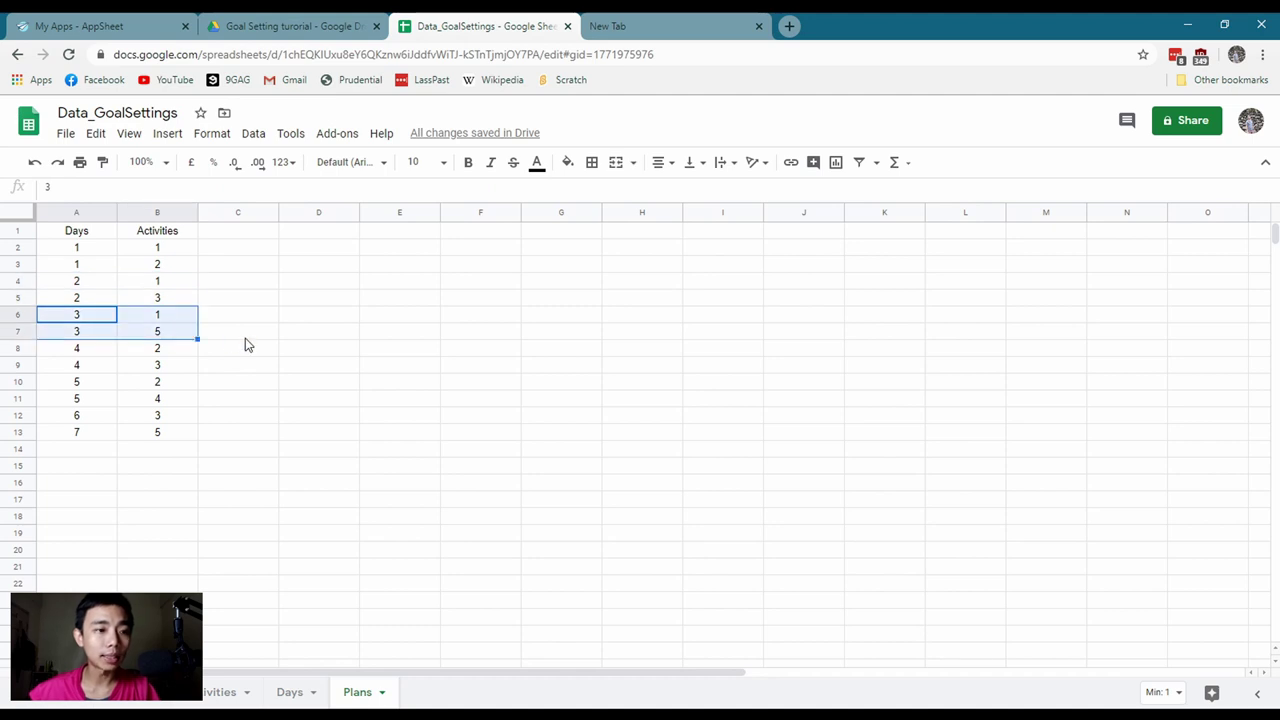
pyautogui.moveTo(78, 232); pyautogui.dragTo(209, 341)
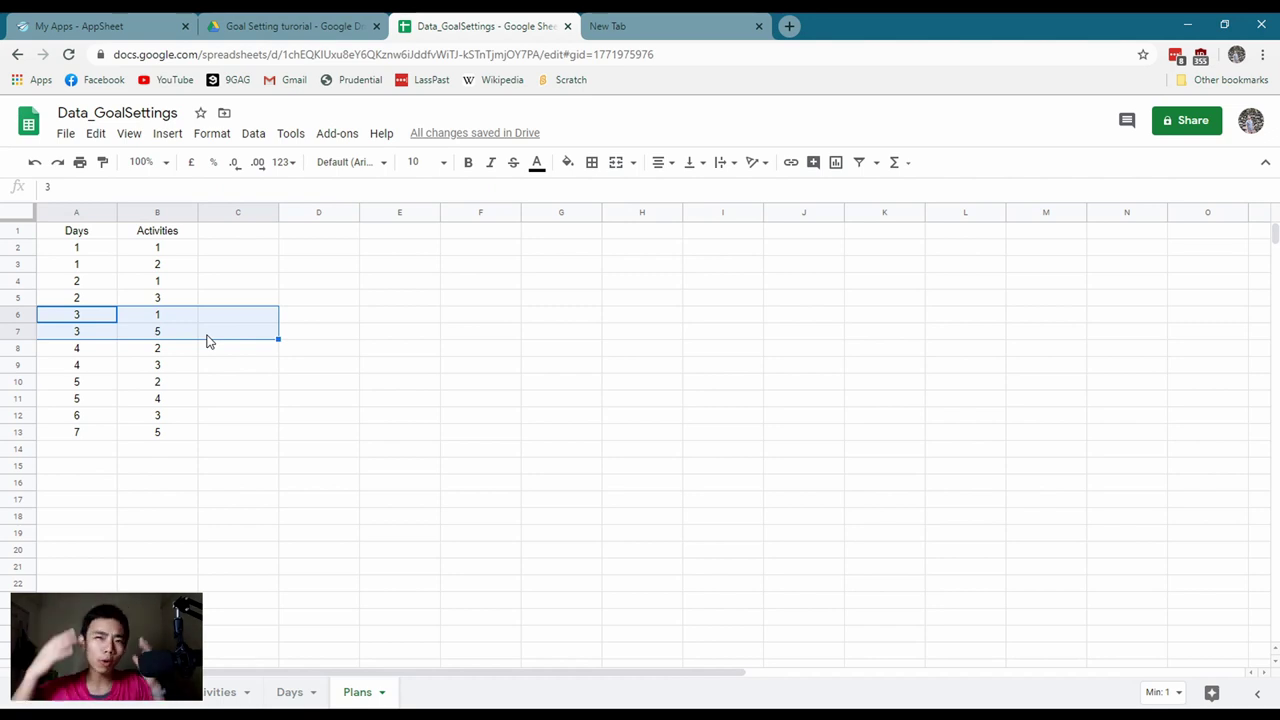
# Delete the empty columns C to Z from the Plans sheet
pyautogui.click(326, 250)
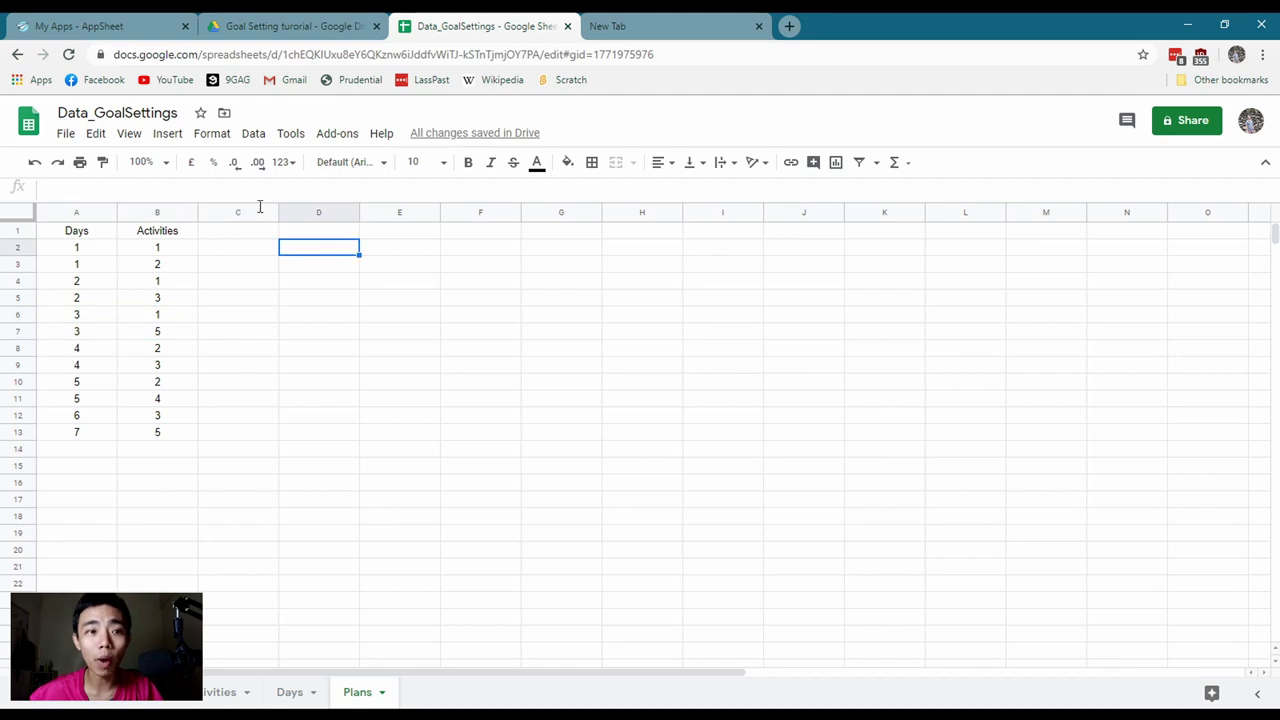
pyautogui.click(245, 212)
pyautogui.hotkey('ctrl', 'shift', 'Right')
pyautogui.rightClick(243, 211)
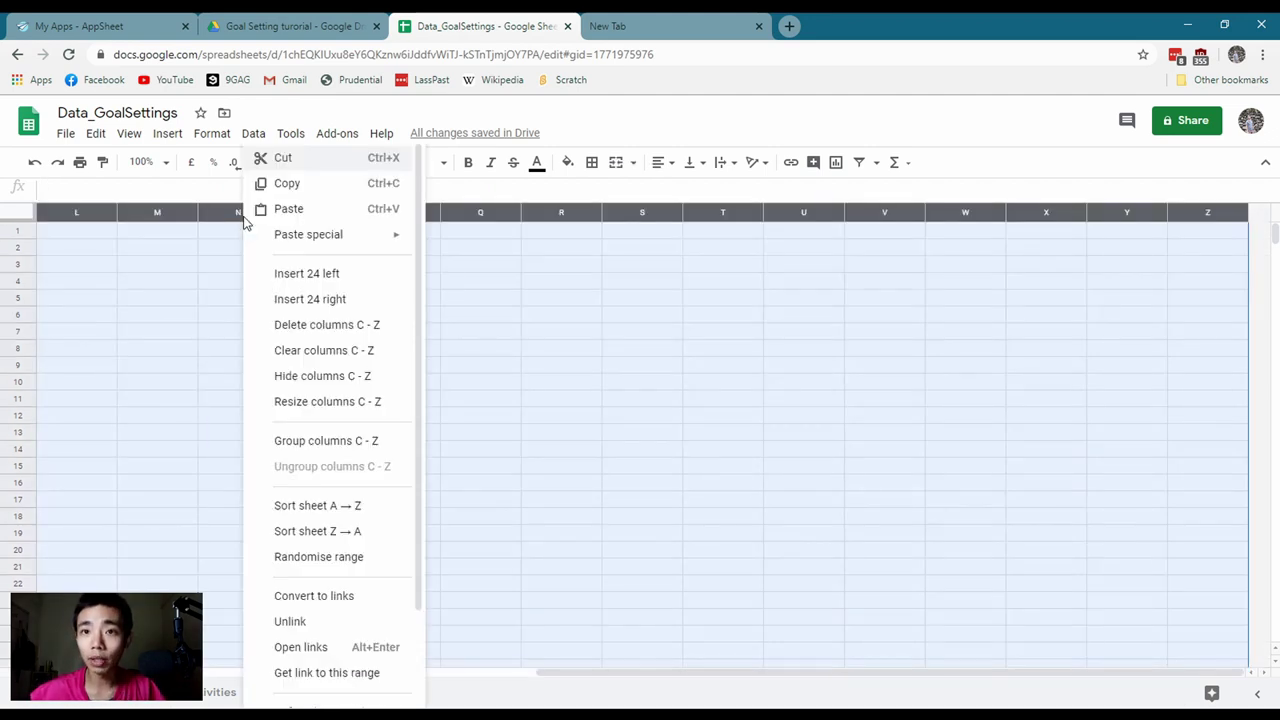
pyautogui.click(316, 334)
pyautogui.click(157, 415)
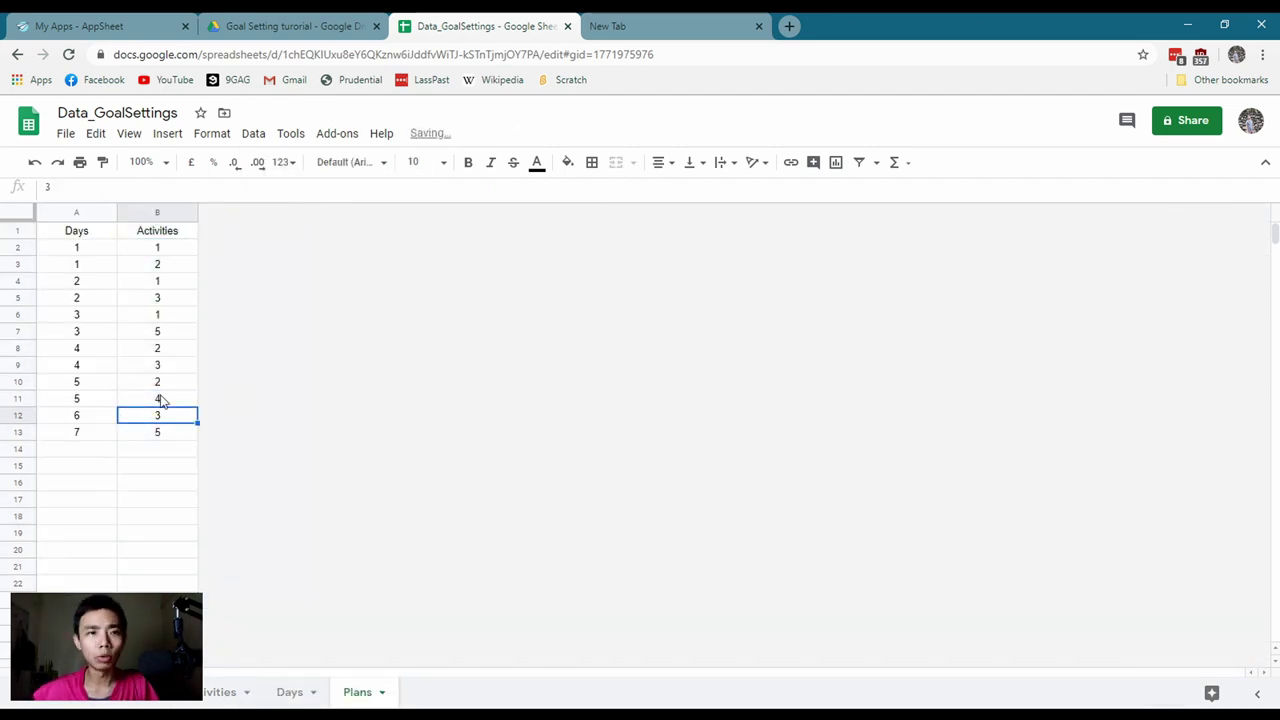
# Switch to the AppSheet My Apps page and start creating a new app from your own data
pyautogui.click(90, 30)
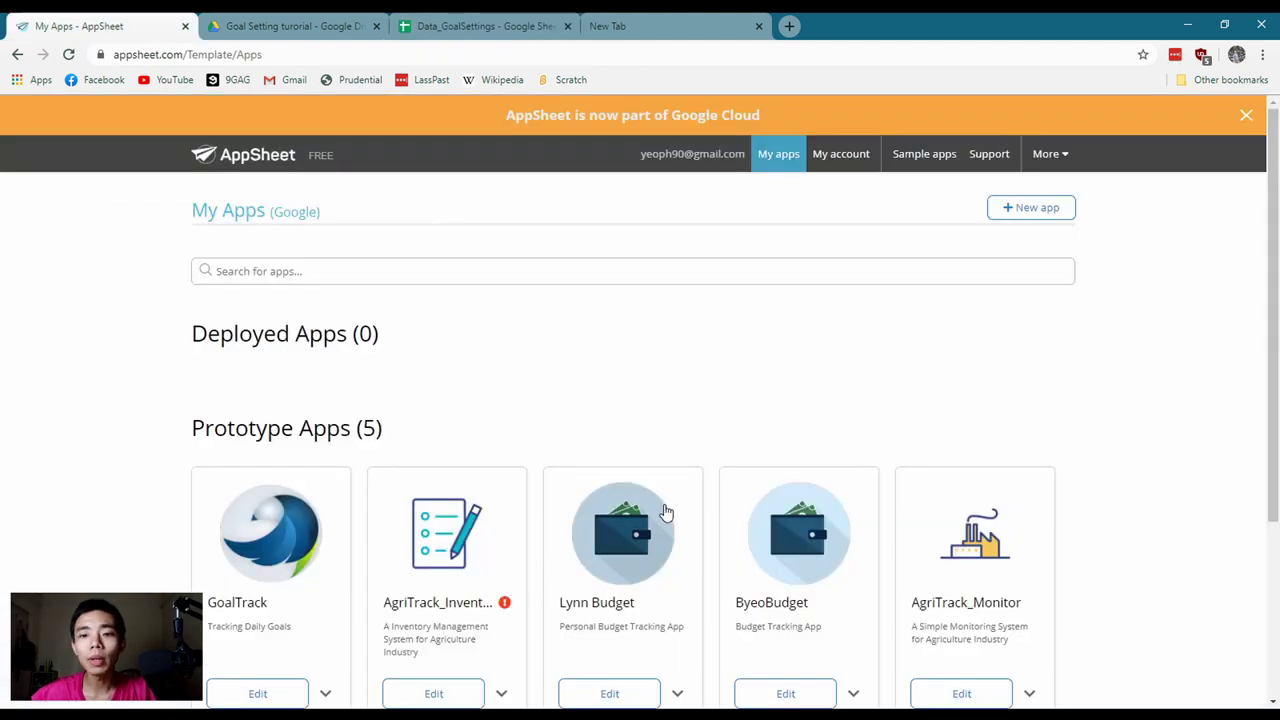
pyautogui.click(1030, 208)
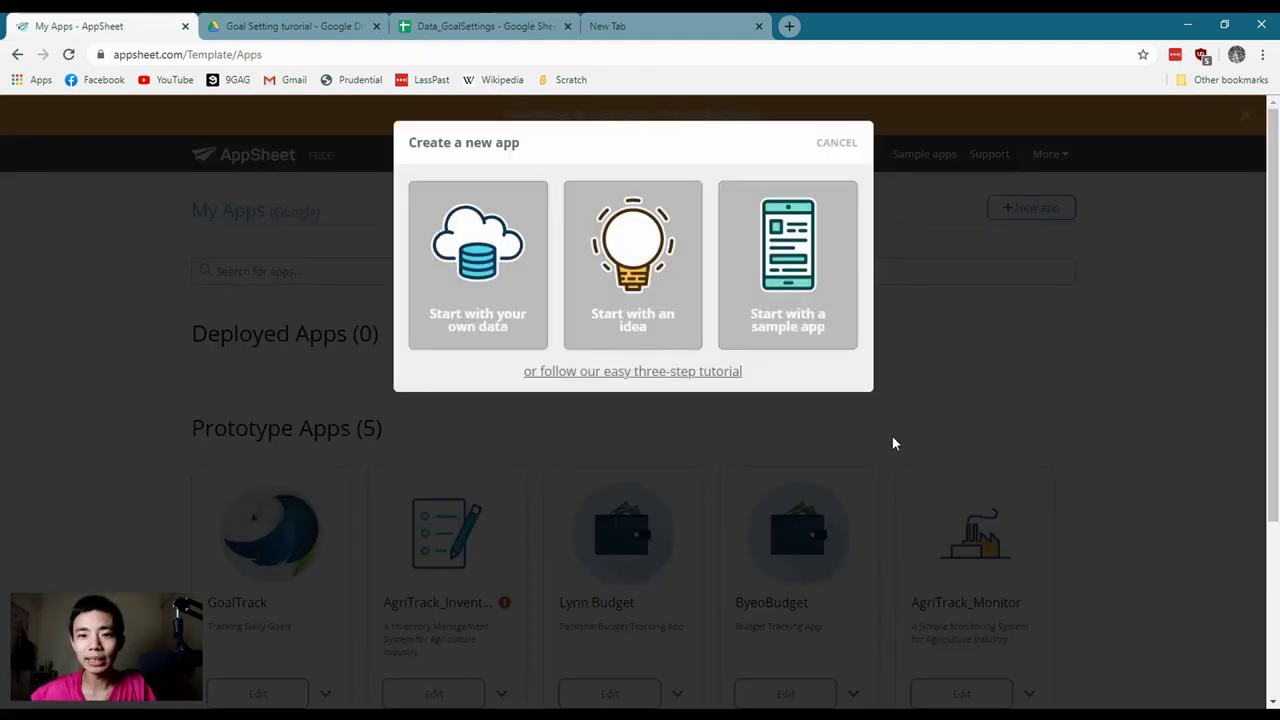
pyautogui.click(465, 288)
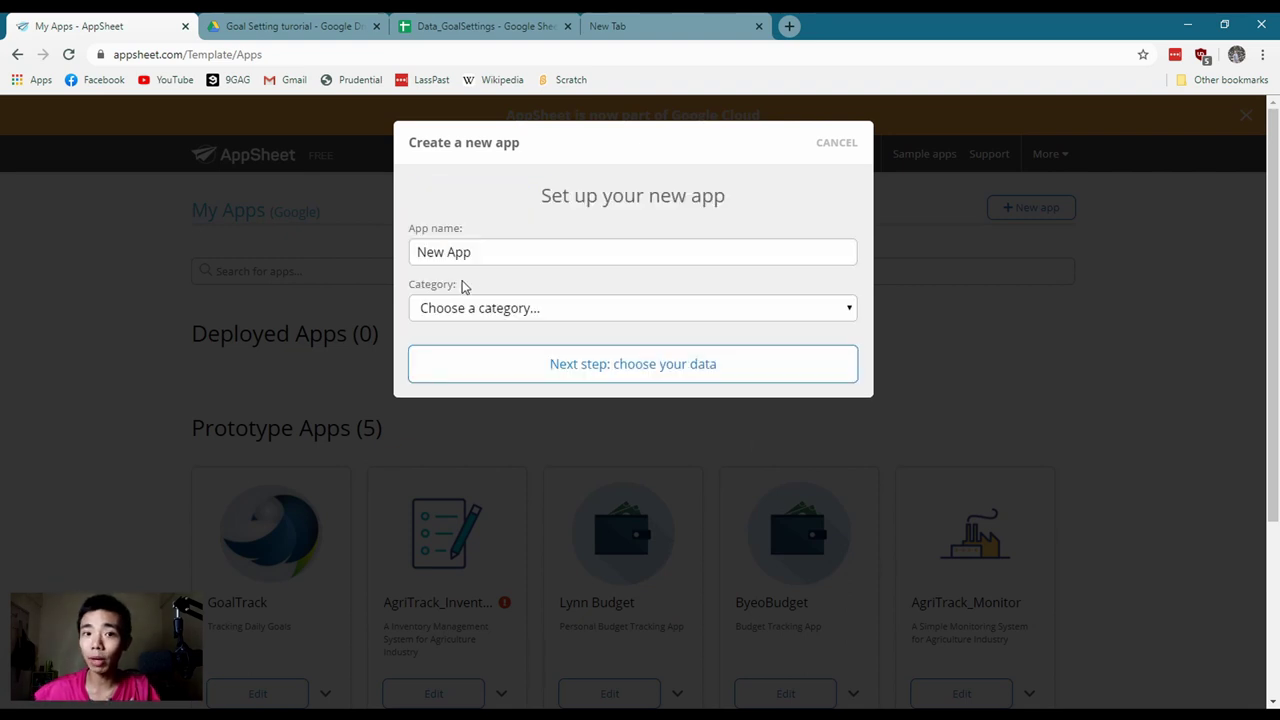
# Name the new app Goal_tutorial
pyautogui.tripleClick(511, 254)
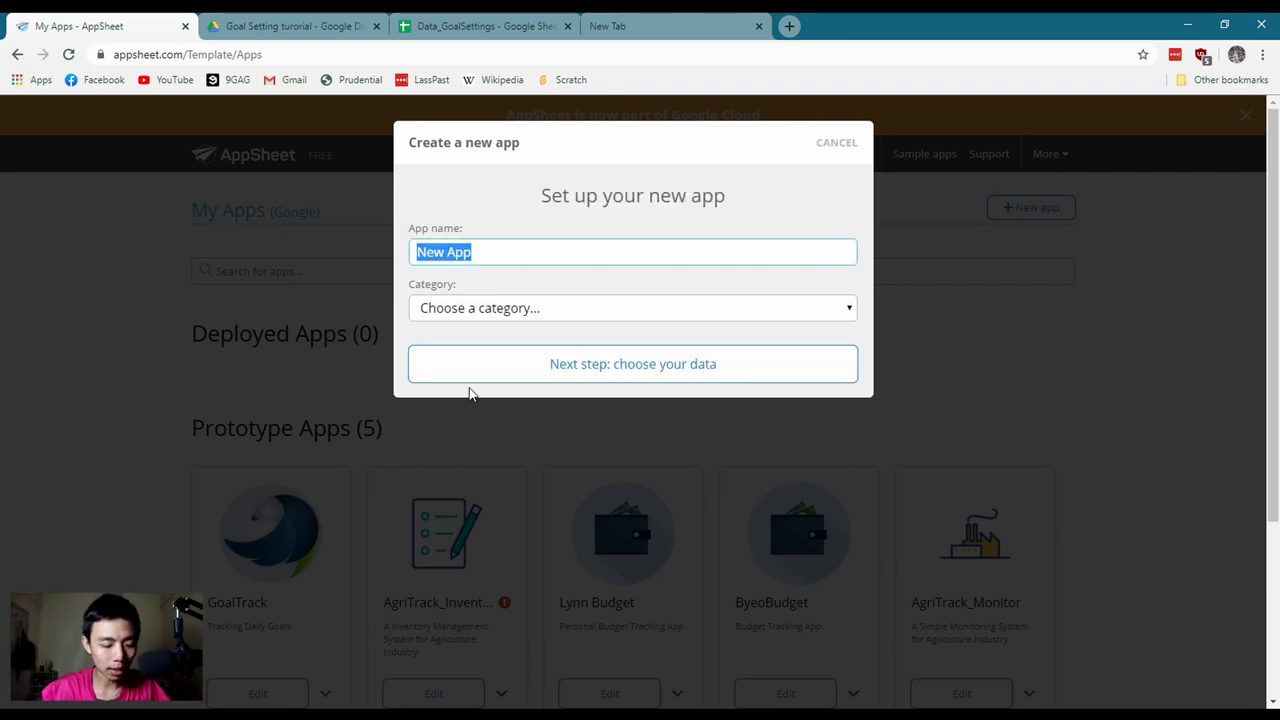
pyautogui.write('Edu')
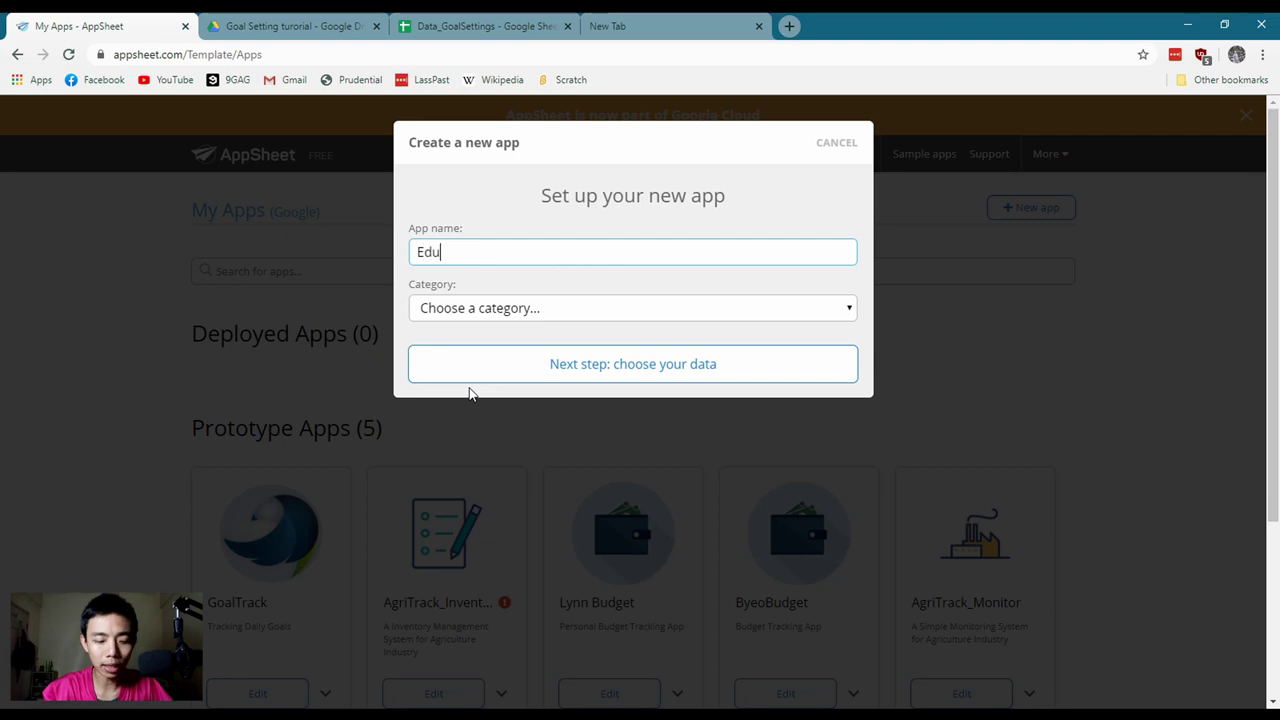
pyautogui.press('BackSpace')
pyautogui.press('BackSpace')
pyautogui.press('BackSpace')
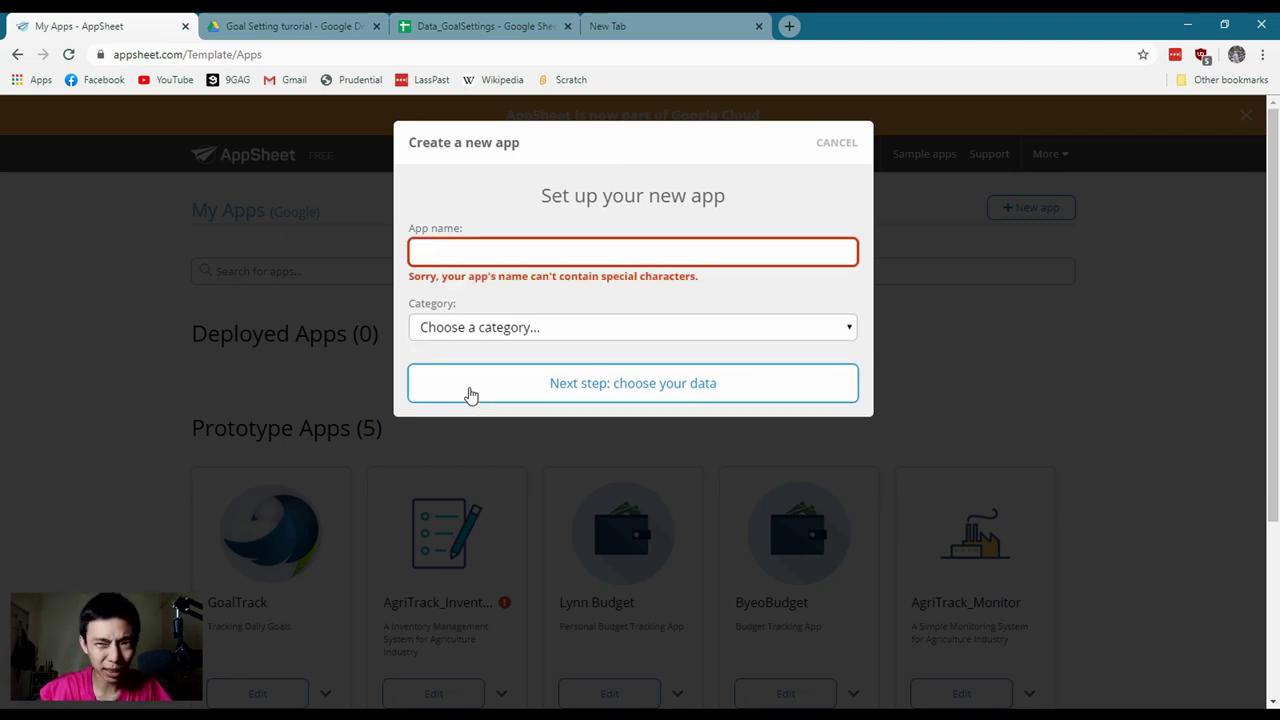
pyautogui.write('Goal ')
pyautogui.write('turo')
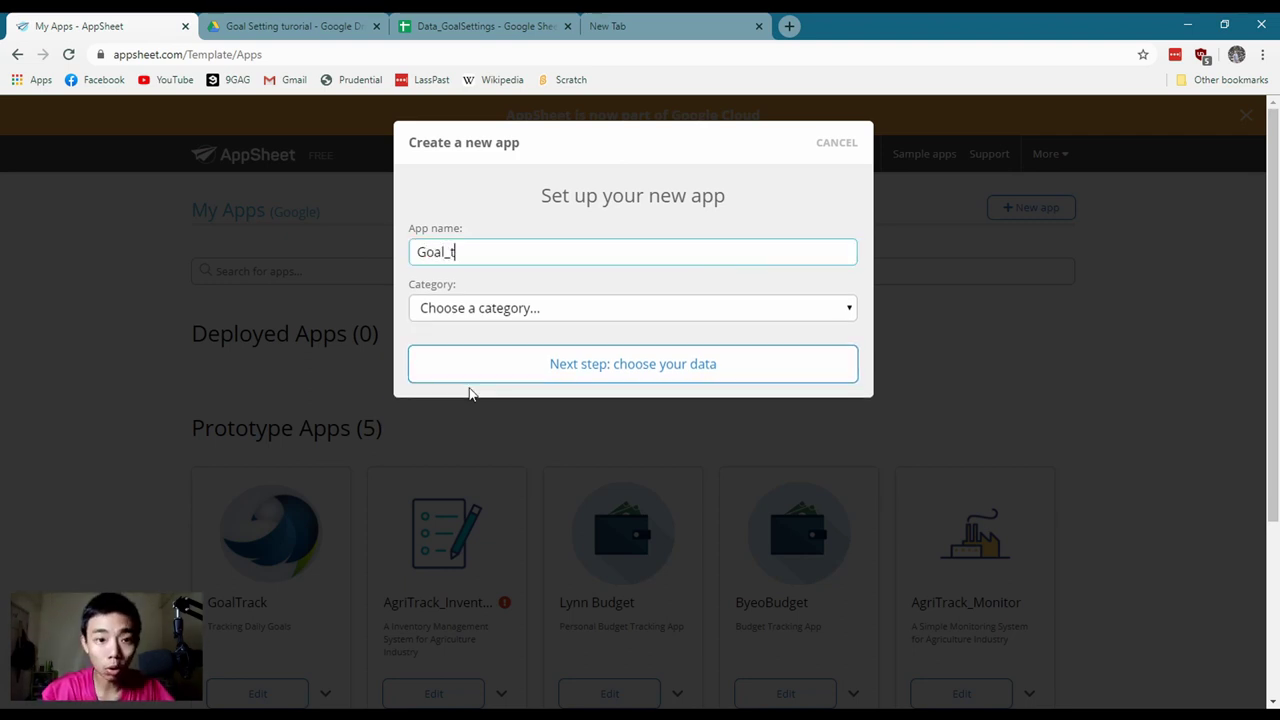
pyautogui.press('BackSpace')
pyautogui.press('BackSpace')
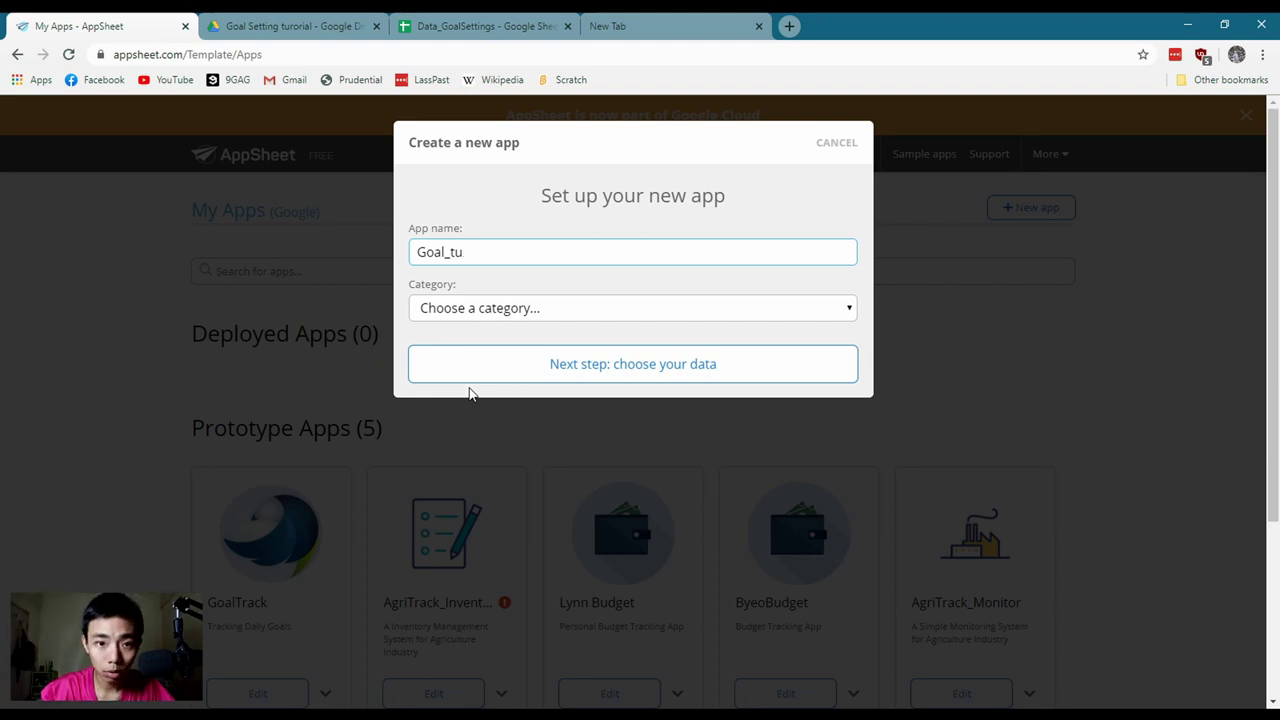
pyautogui.write('torial')
# Choose a category for the new app and continue to choosing its data
pyautogui.click(520, 311)
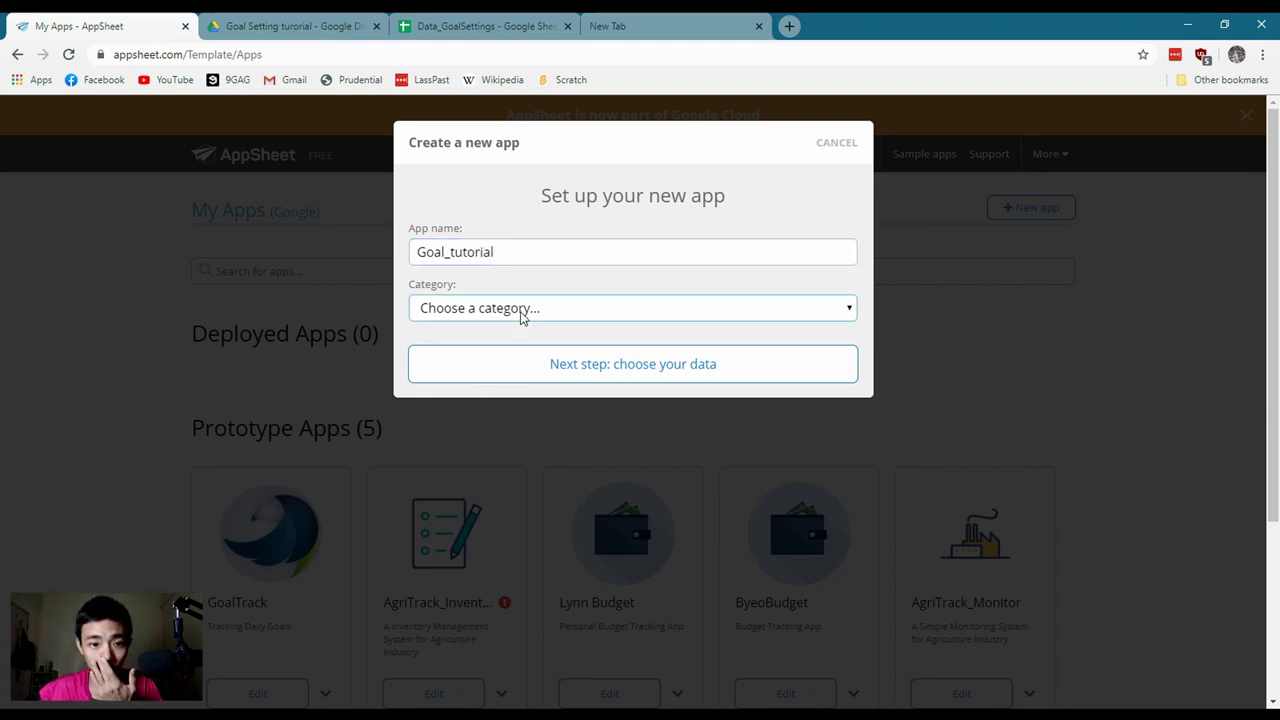
pyautogui.click(530, 492)
pyautogui.click(699, 372)
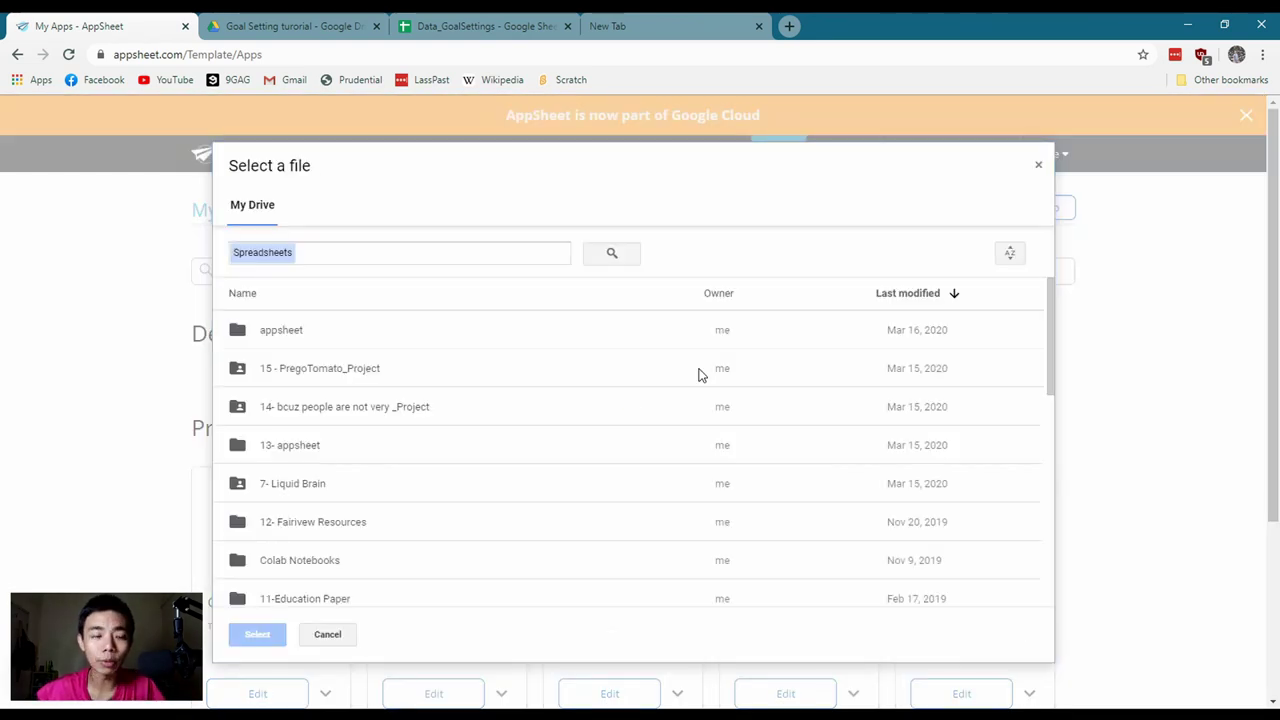
# Choose the Data_GoalSettings spreadsheet from the Goal Setting turorial folder inside 13- appsheet as the app's data source
pyautogui.scroll(-3, 434, 457)
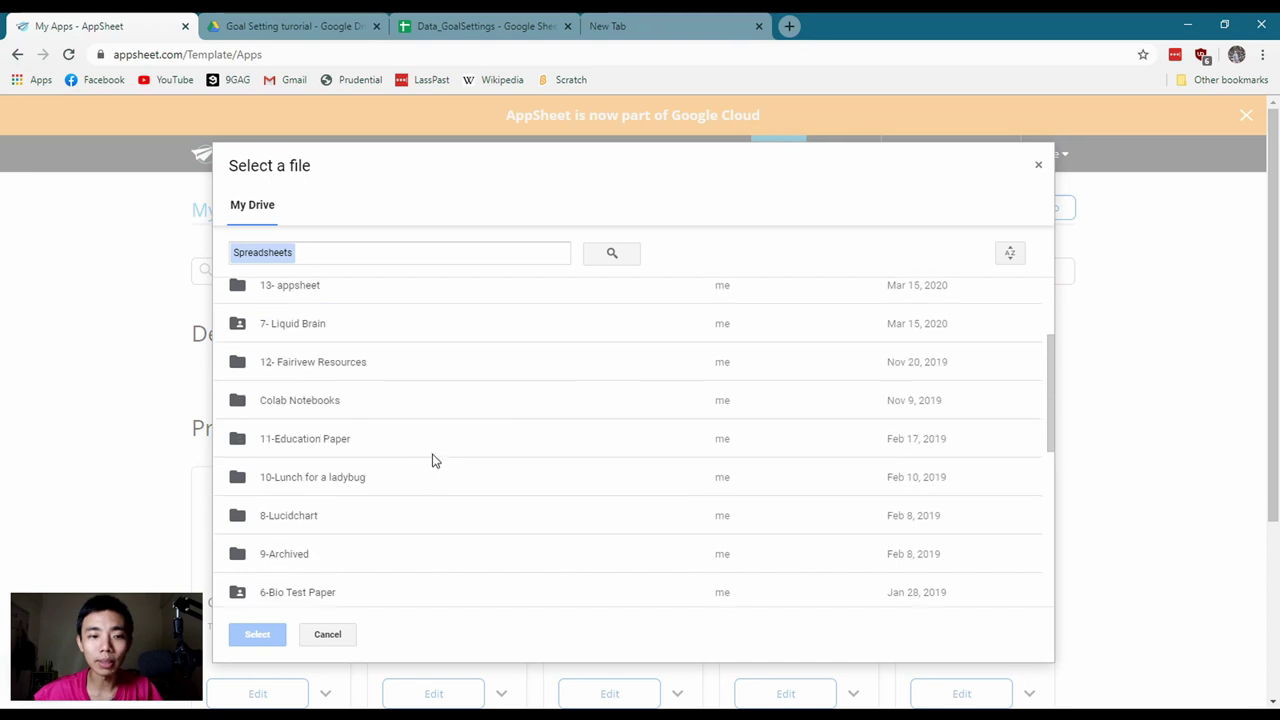
pyautogui.scroll(3, 443, 471)
pyautogui.scroll(-10, 443, 480)
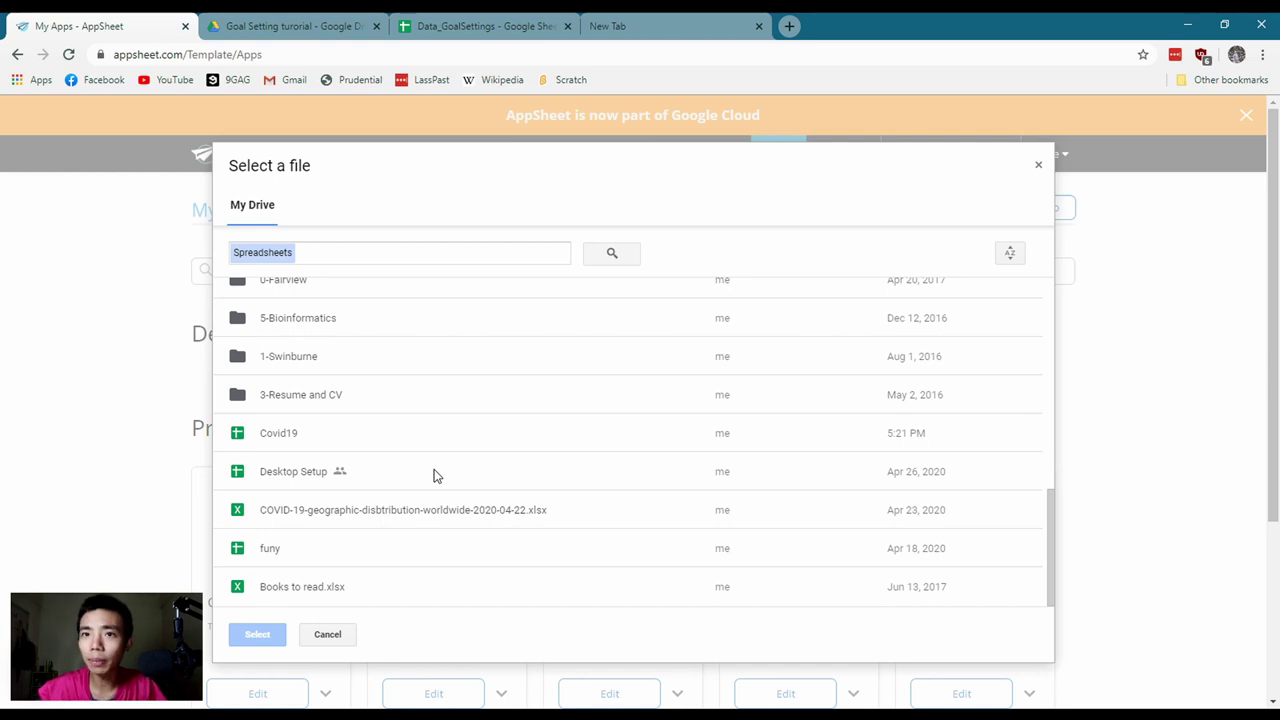
pyautogui.scroll(2, 417, 474)
pyautogui.scroll(3, 367, 488)
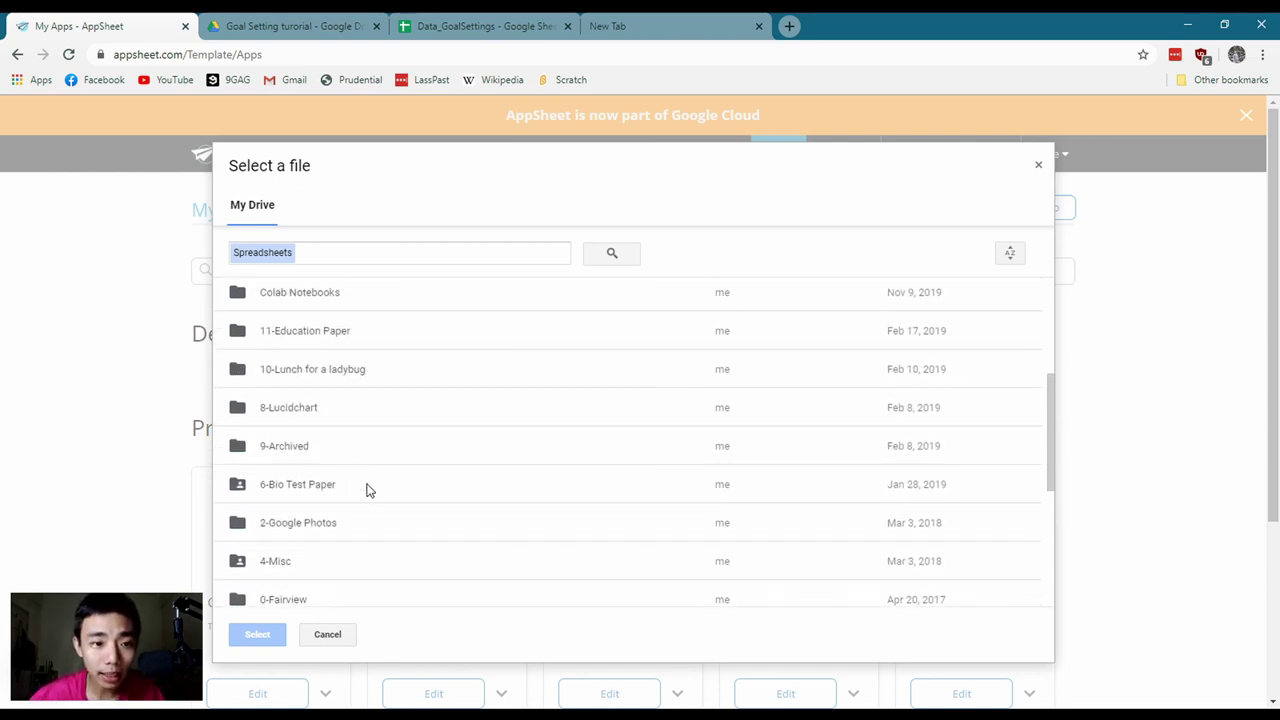
pyautogui.scroll(1, 338, 432)
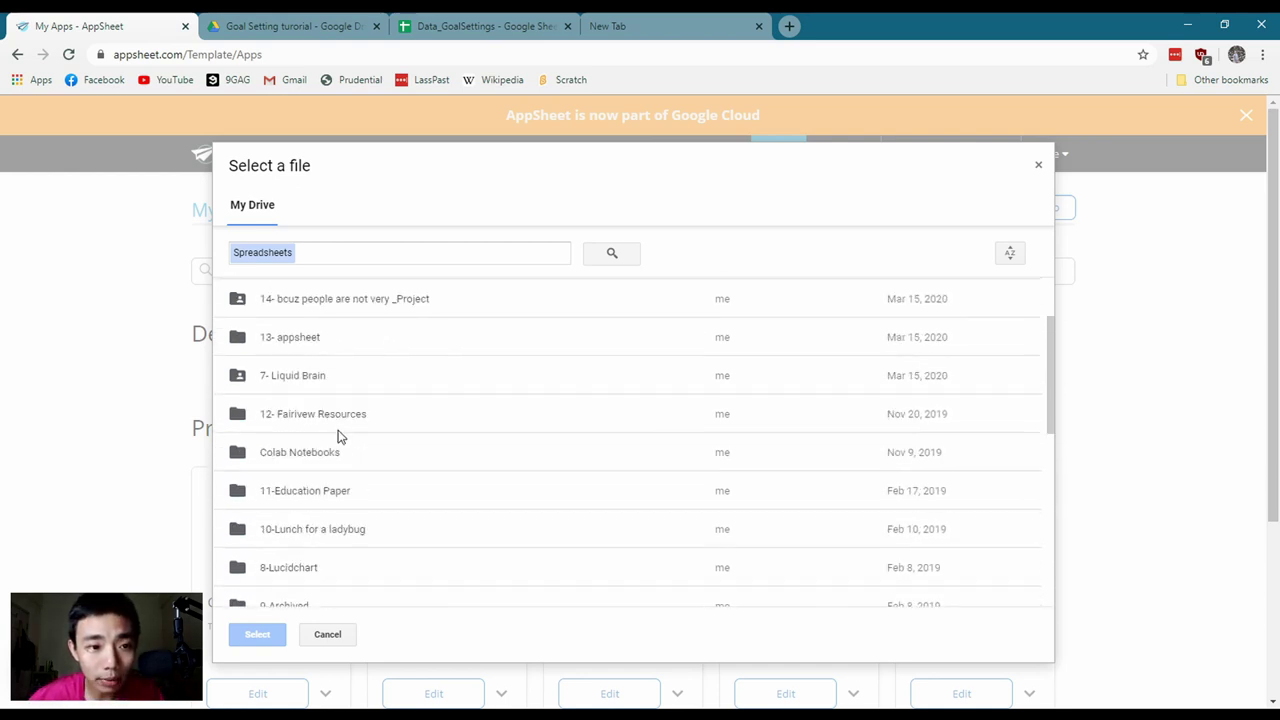
pyautogui.doubleClick(367, 346)
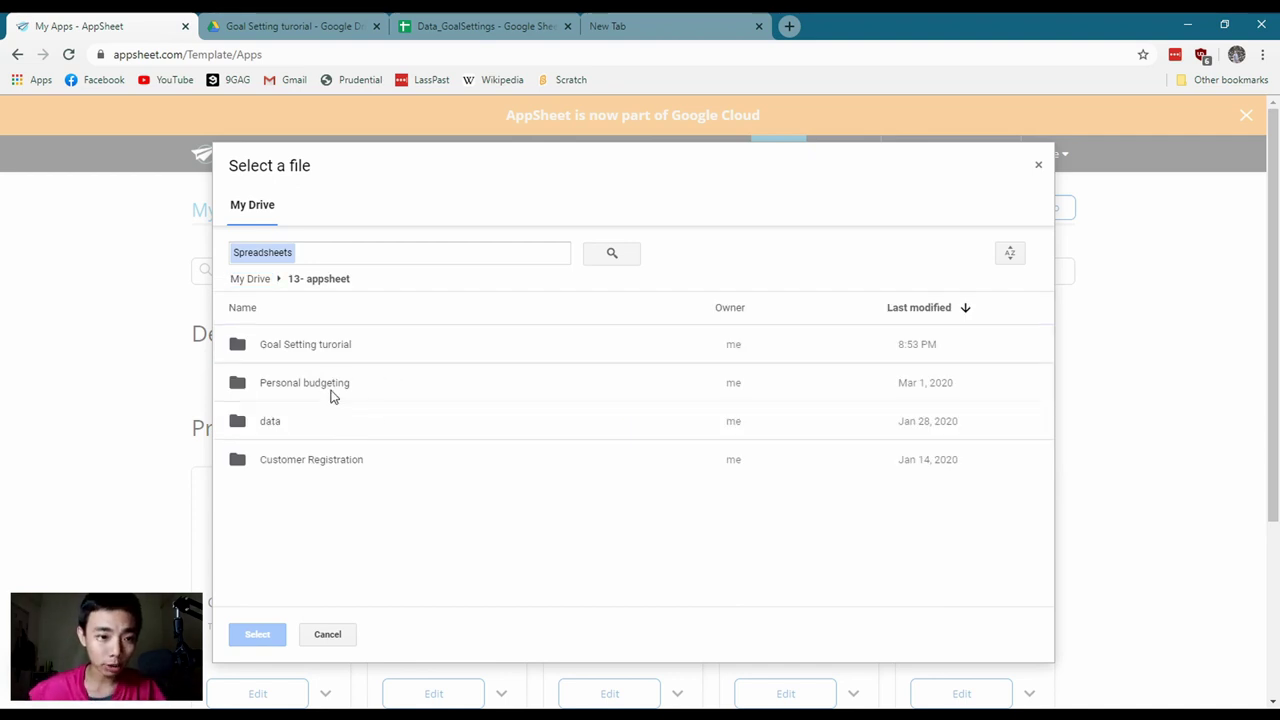
pyautogui.doubleClick(329, 350)
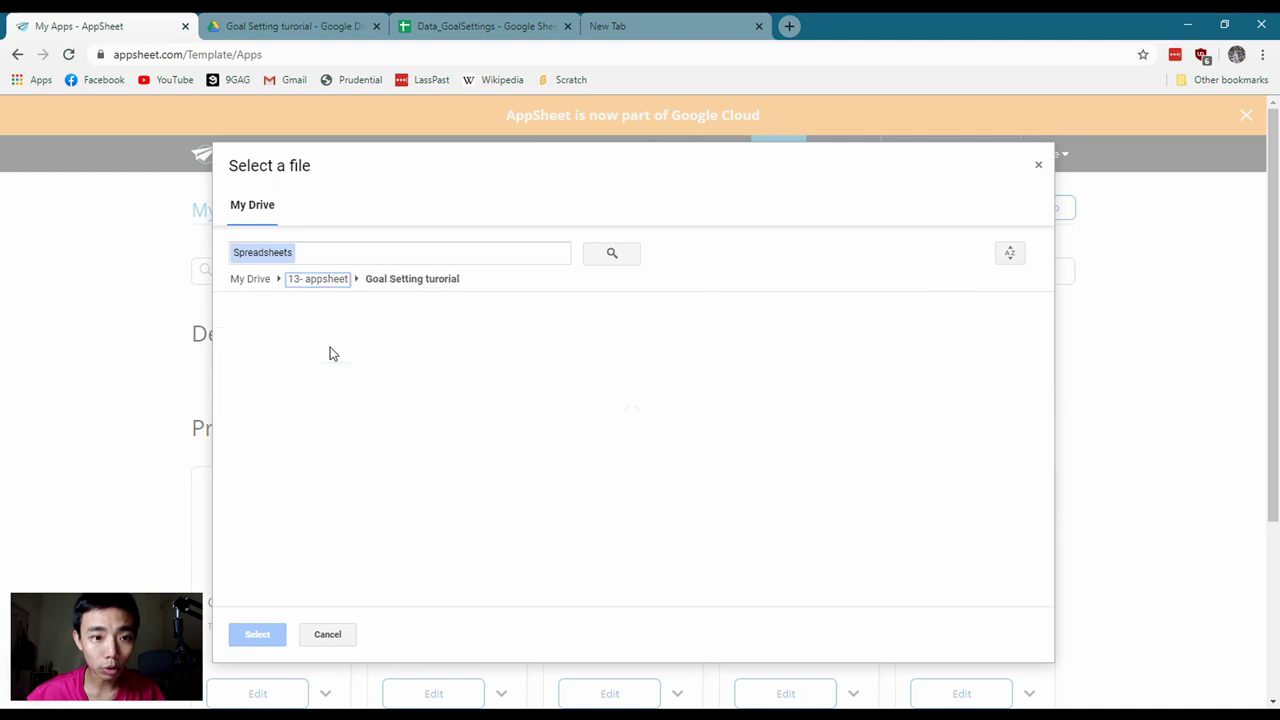
pyautogui.doubleClick(329, 348)
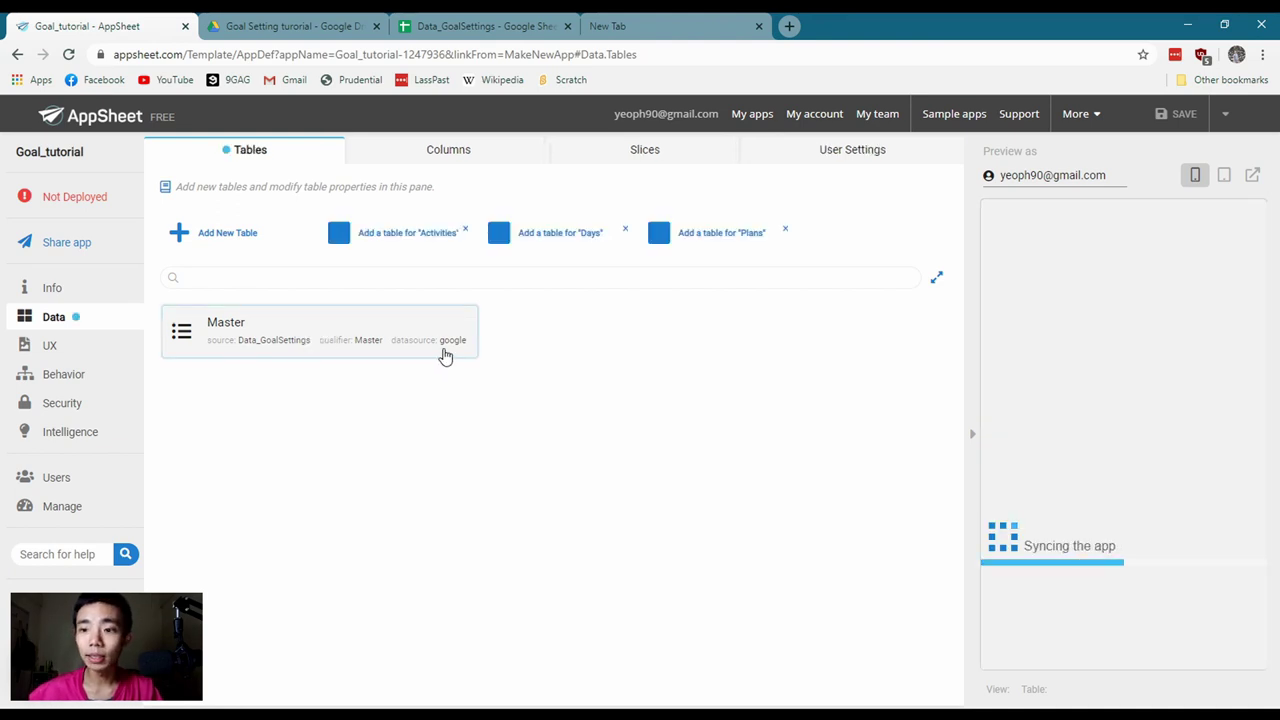
# Look over the new app's data tables and its primary UX views
pyautogui.click(83, 346)
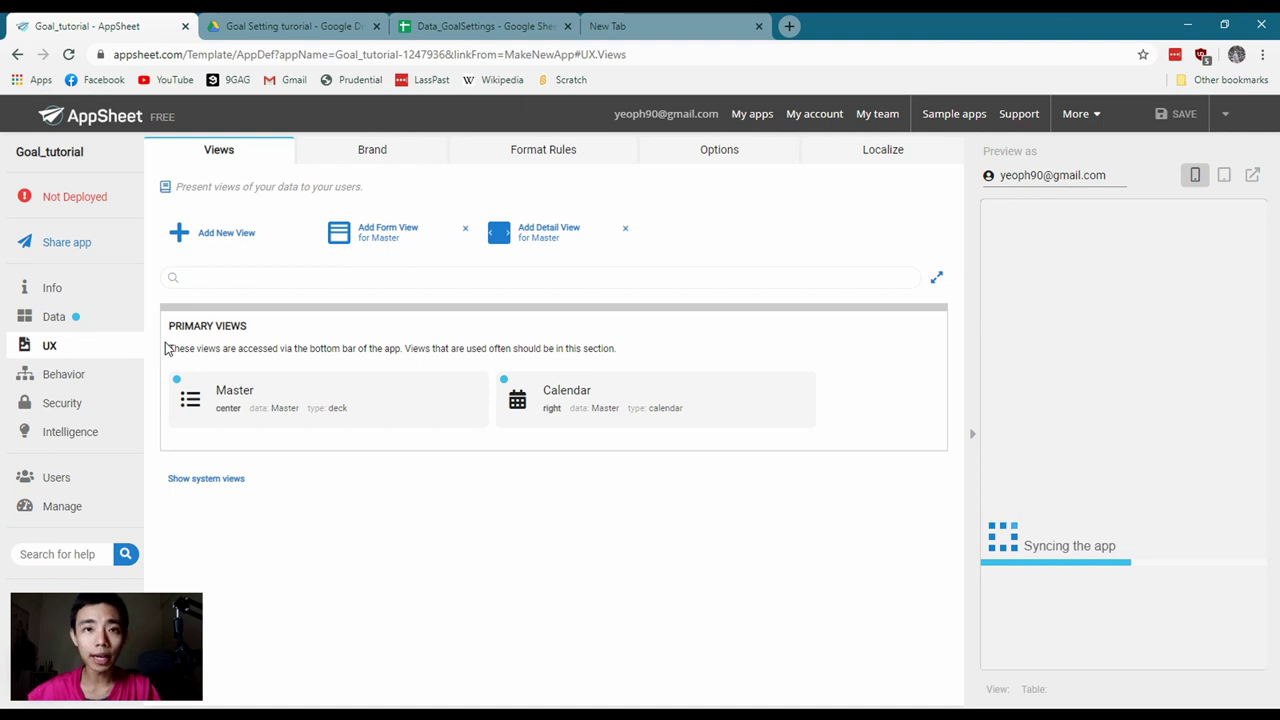
pyautogui.click(78, 290)
pyautogui.click(84, 345)
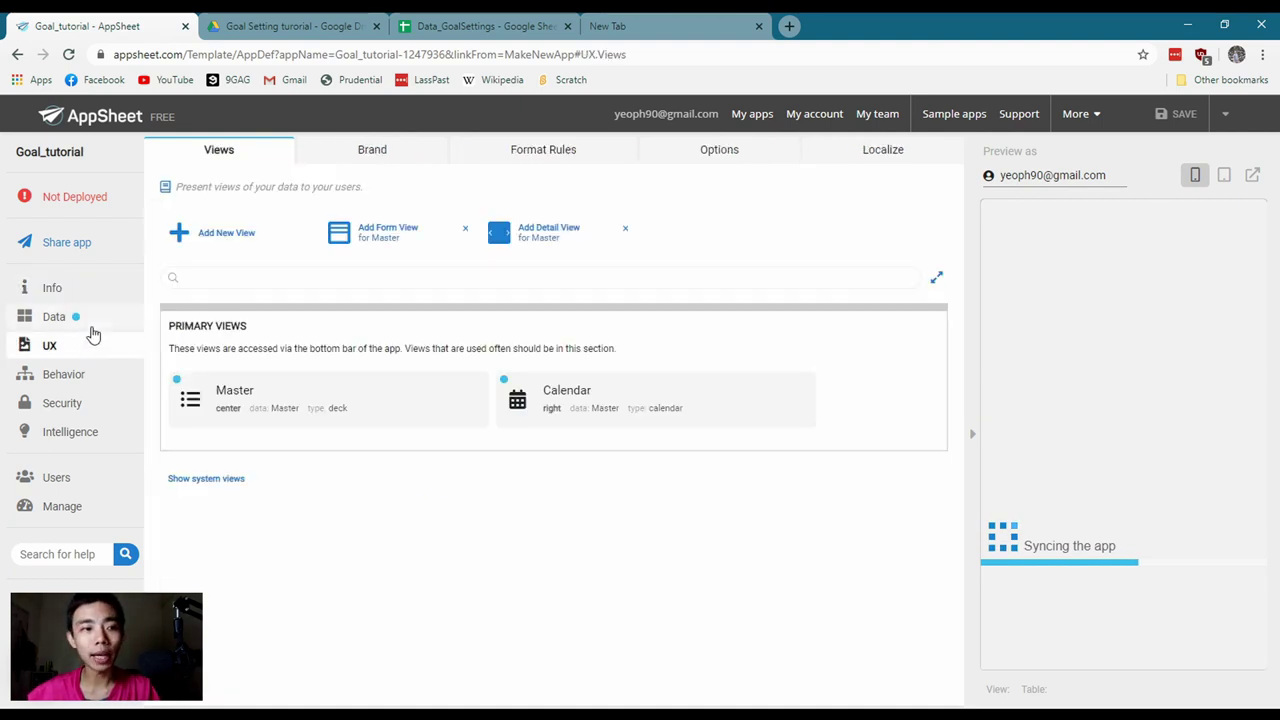
pyautogui.click(96, 322)
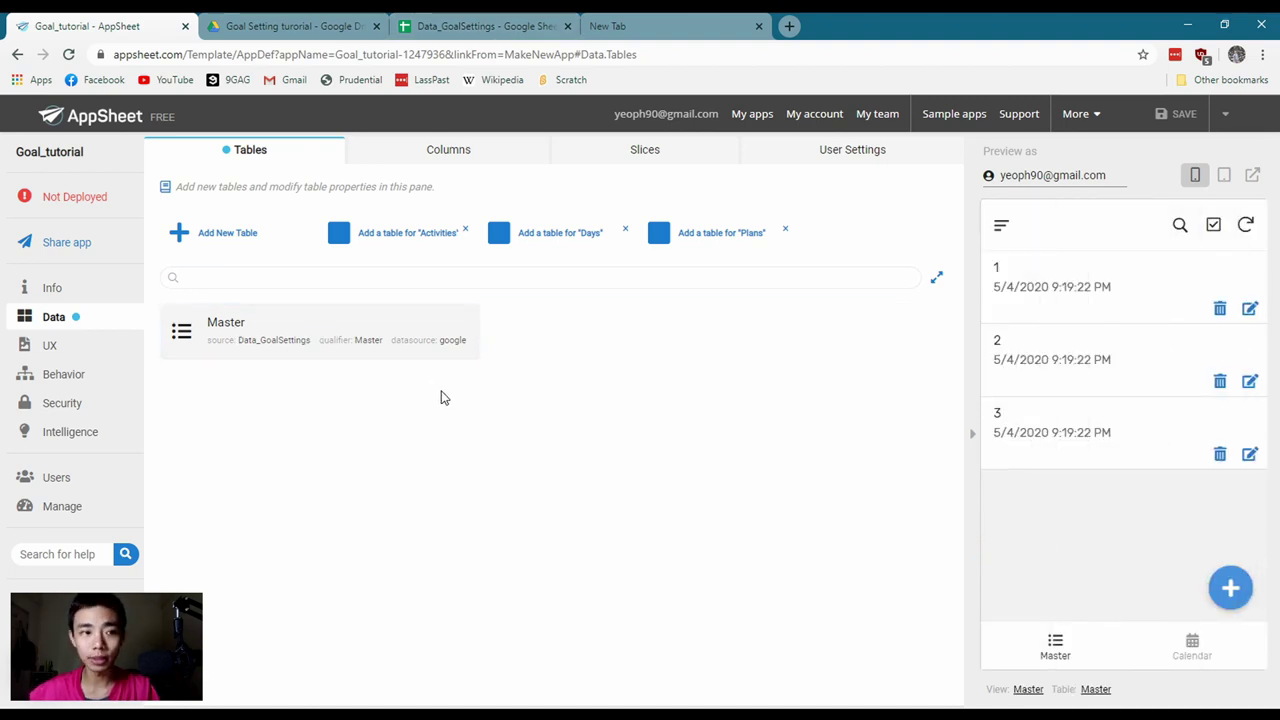
pyautogui.click(55, 346)
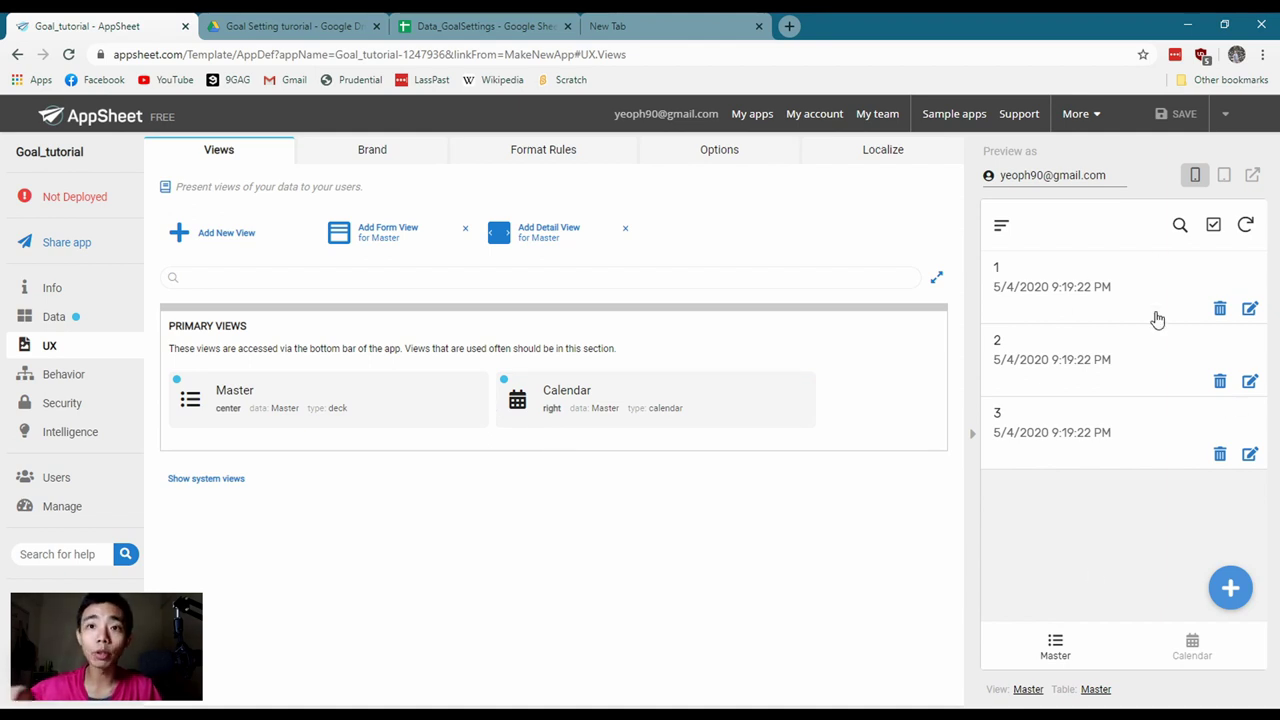
# Compare the tablet and phone previews of the app and view its Master and Calendar views
pyautogui.click(1224, 175)
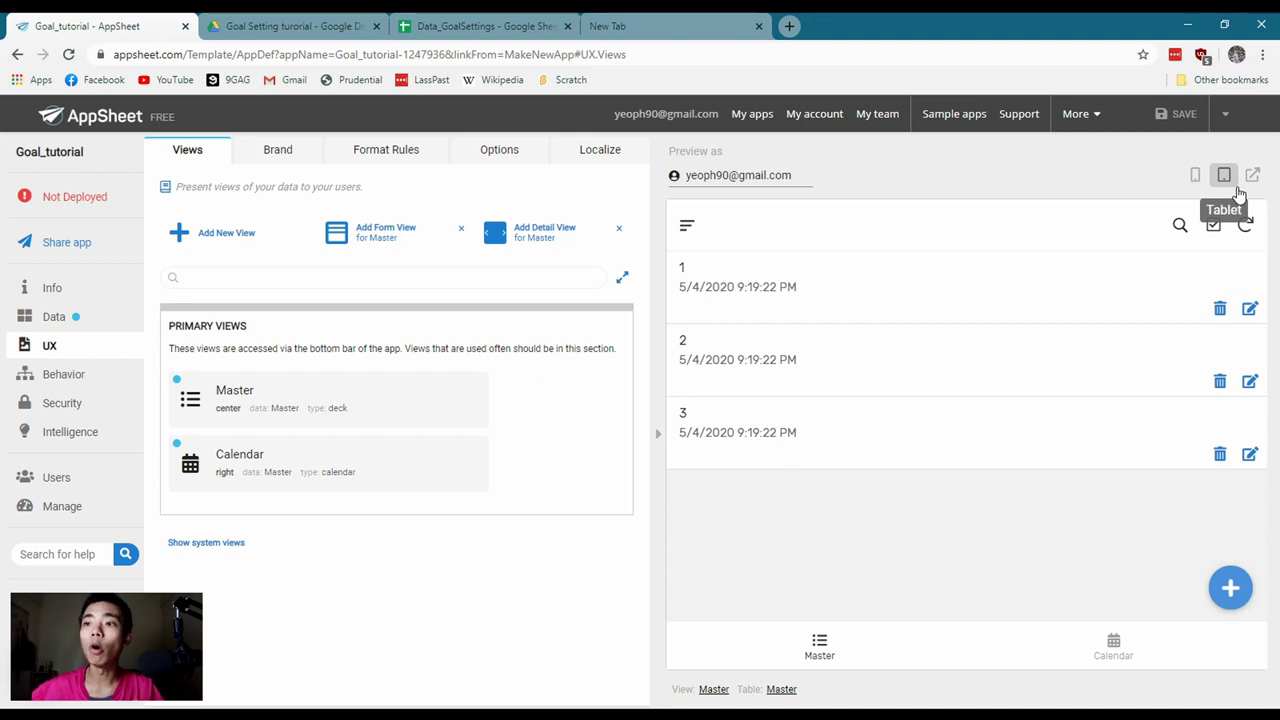
pyautogui.click(1195, 176)
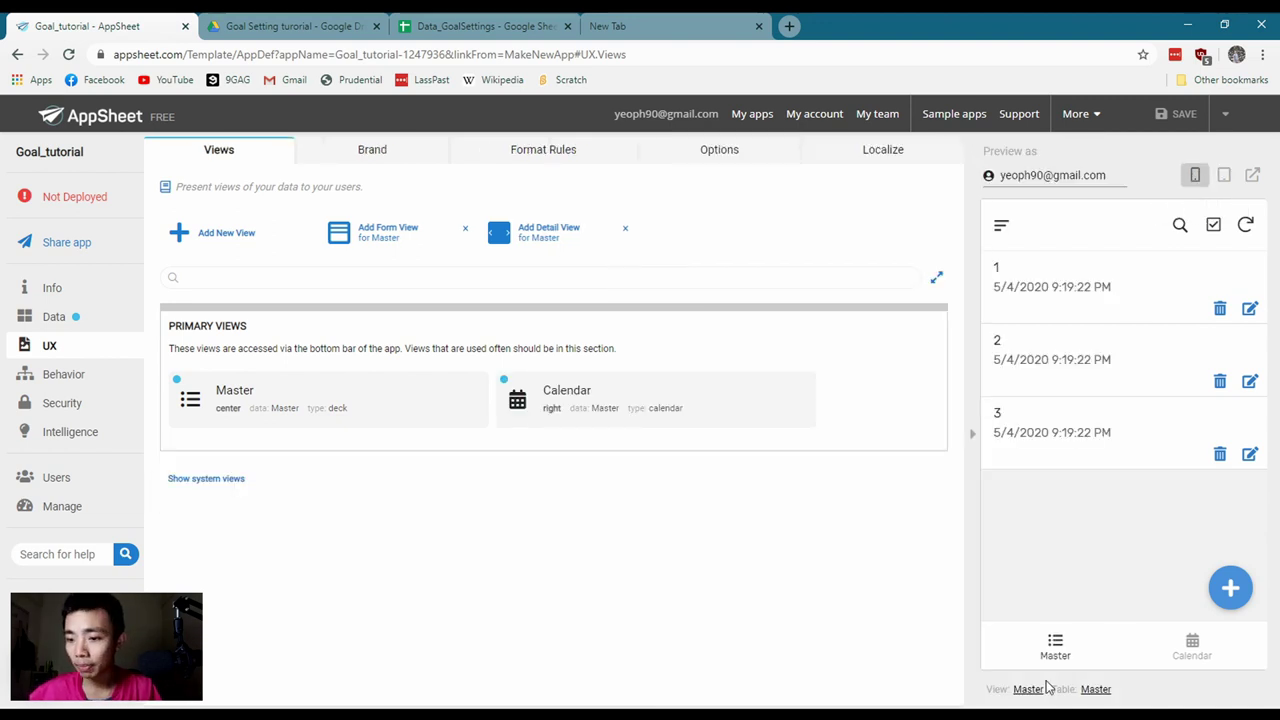
pyautogui.click(1053, 650)
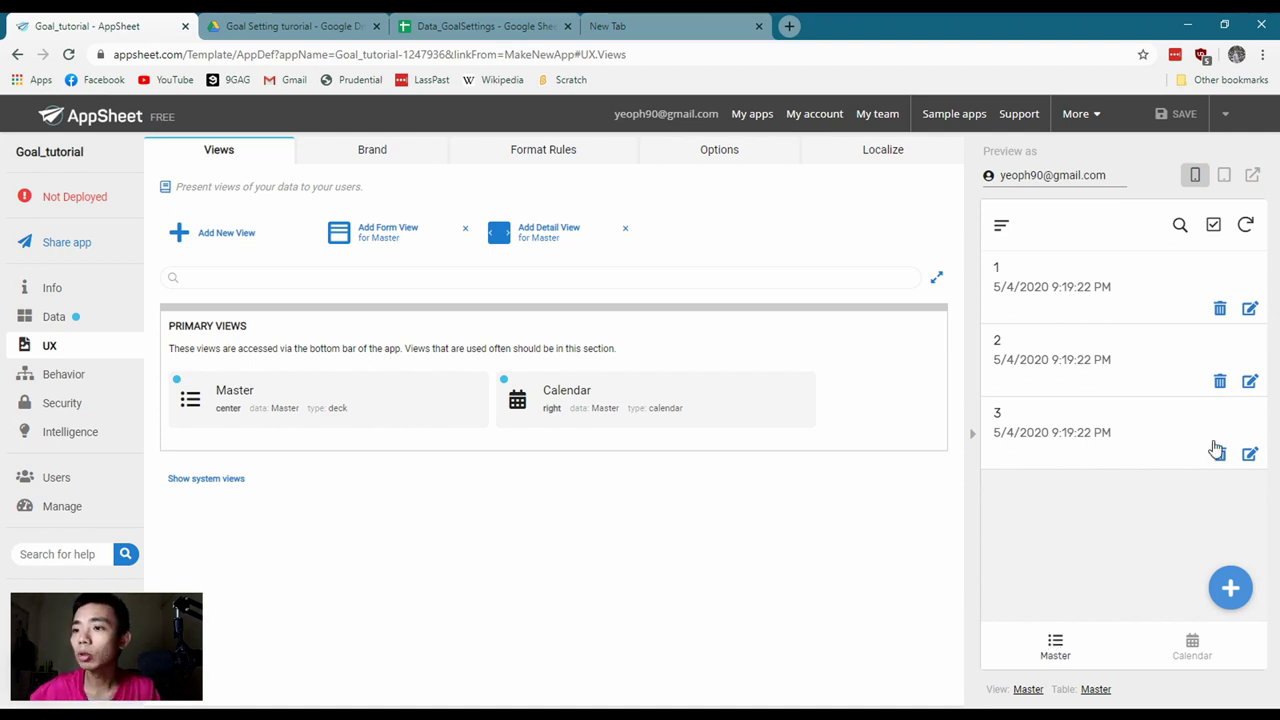
pyautogui.click(1183, 651)
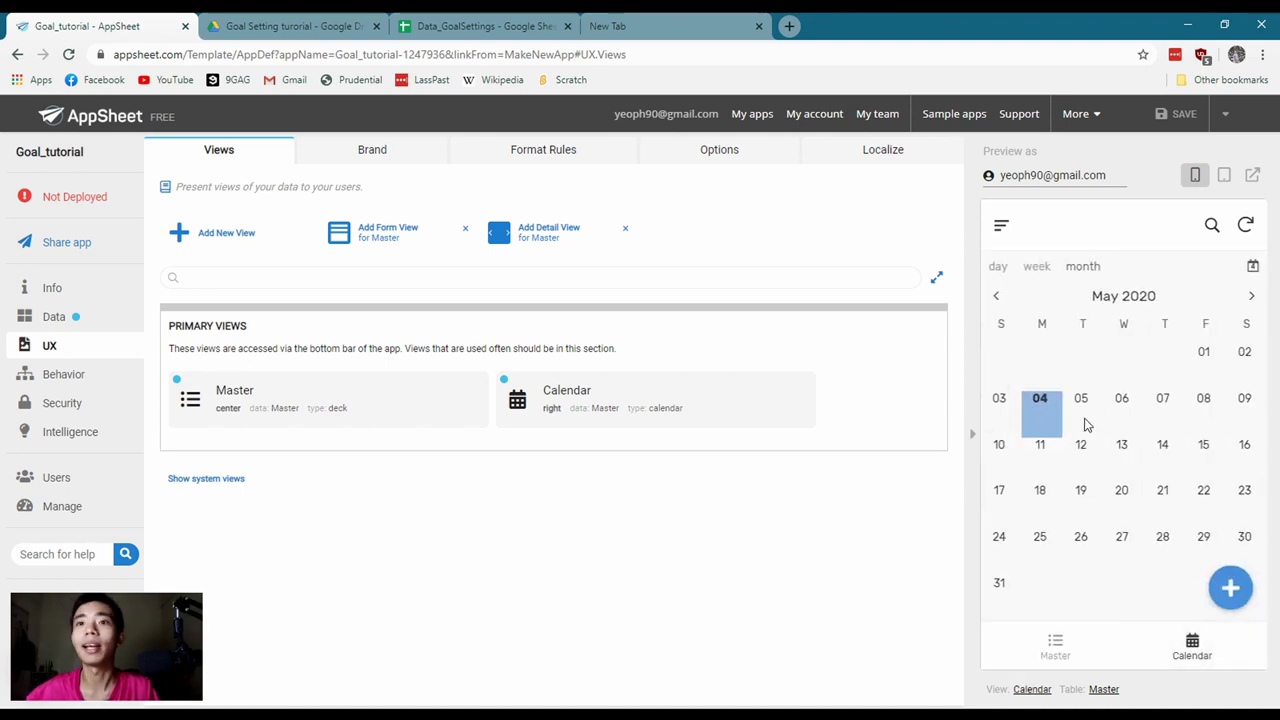
pyautogui.click(1087, 652)
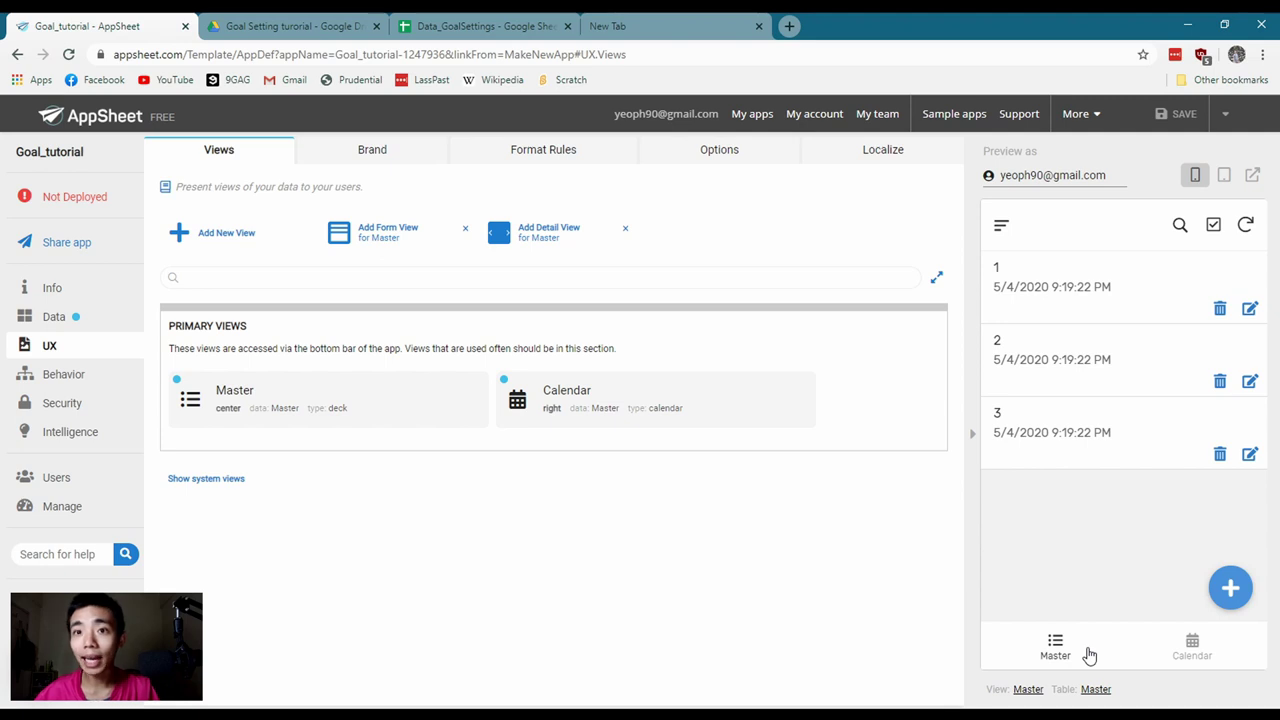
# In the Master table's column settings, remove the label from Key and make Activities the label column
pyautogui.click(263, 392)
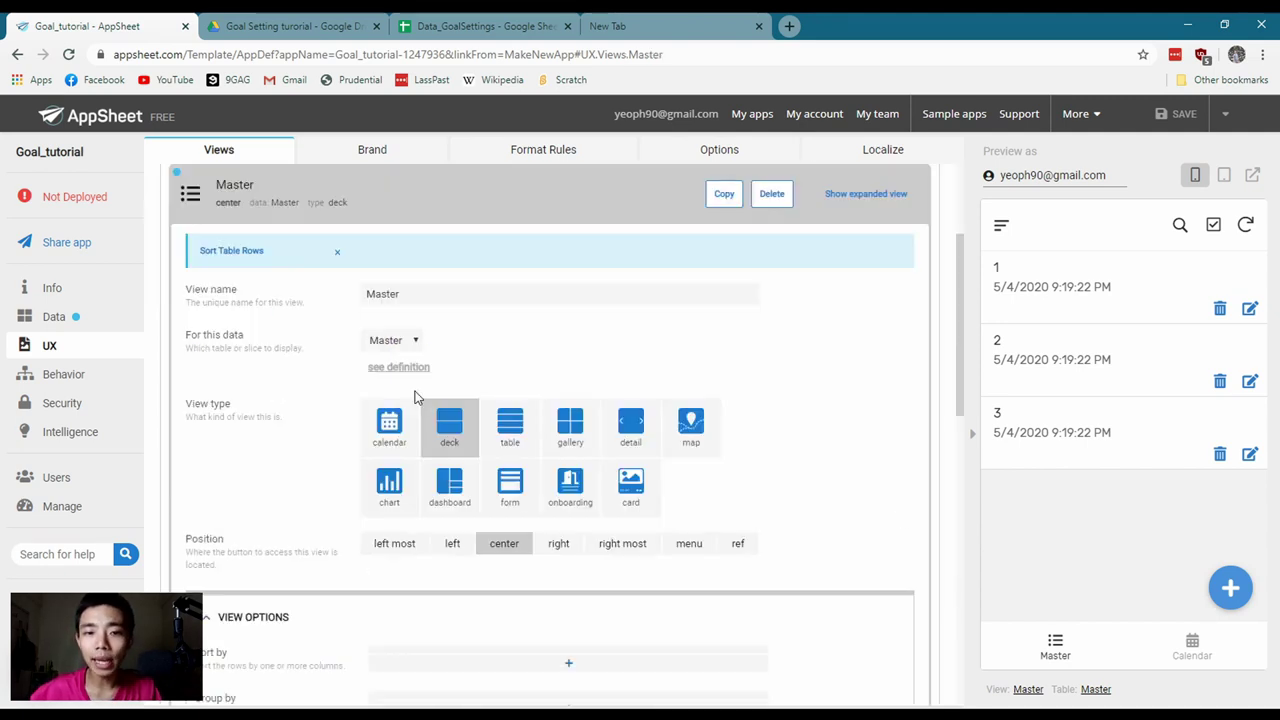
pyautogui.click(50, 317)
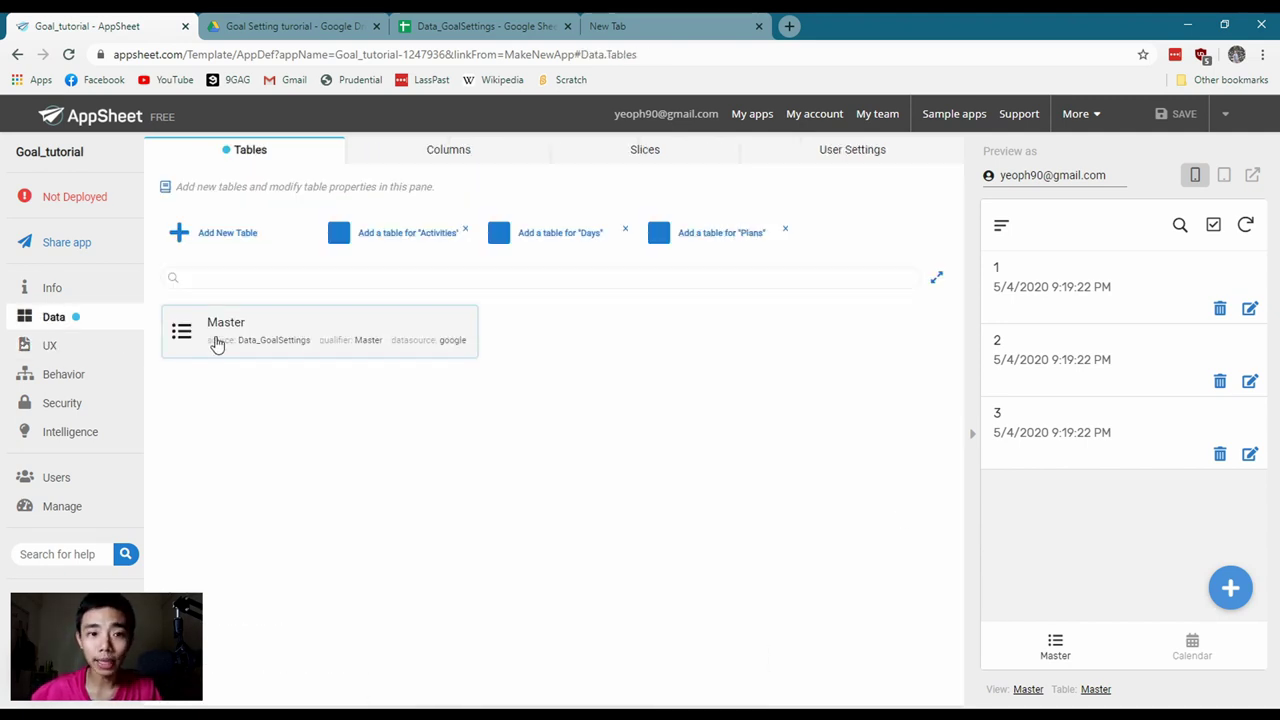
pyautogui.click(441, 153)
pyautogui.click(194, 289)
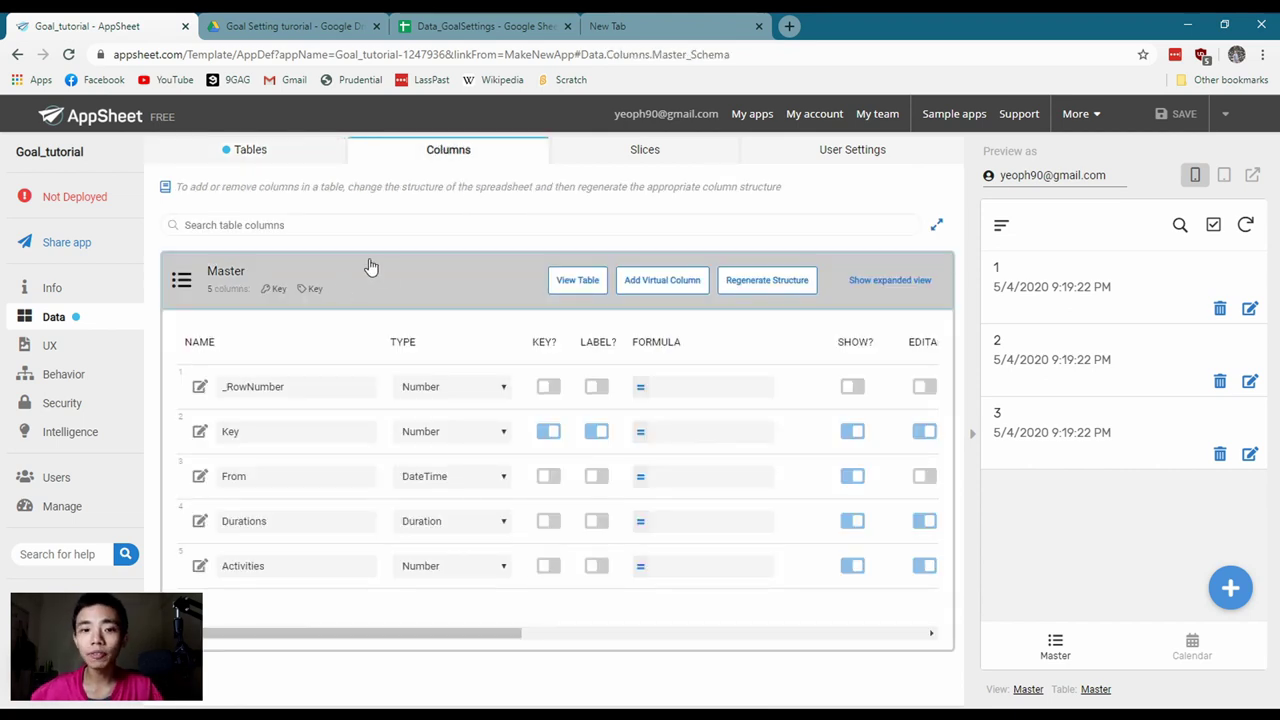
pyautogui.click(597, 436)
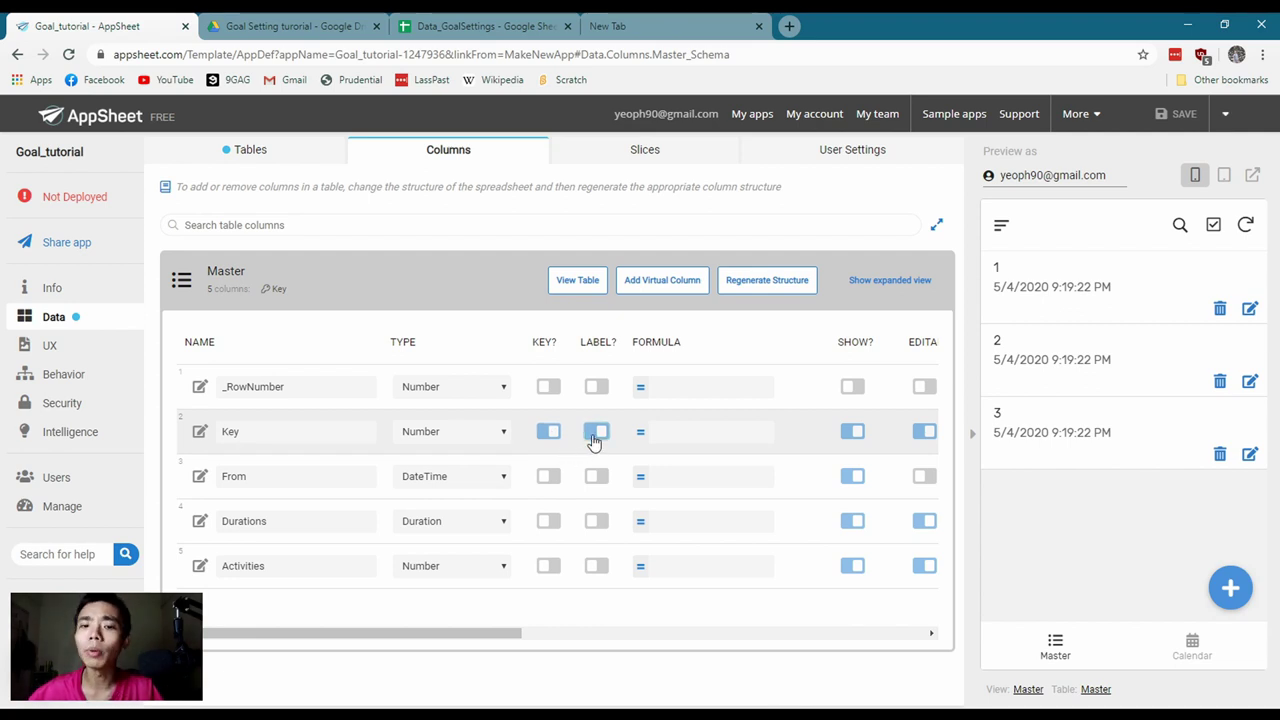
pyautogui.click(597, 567)
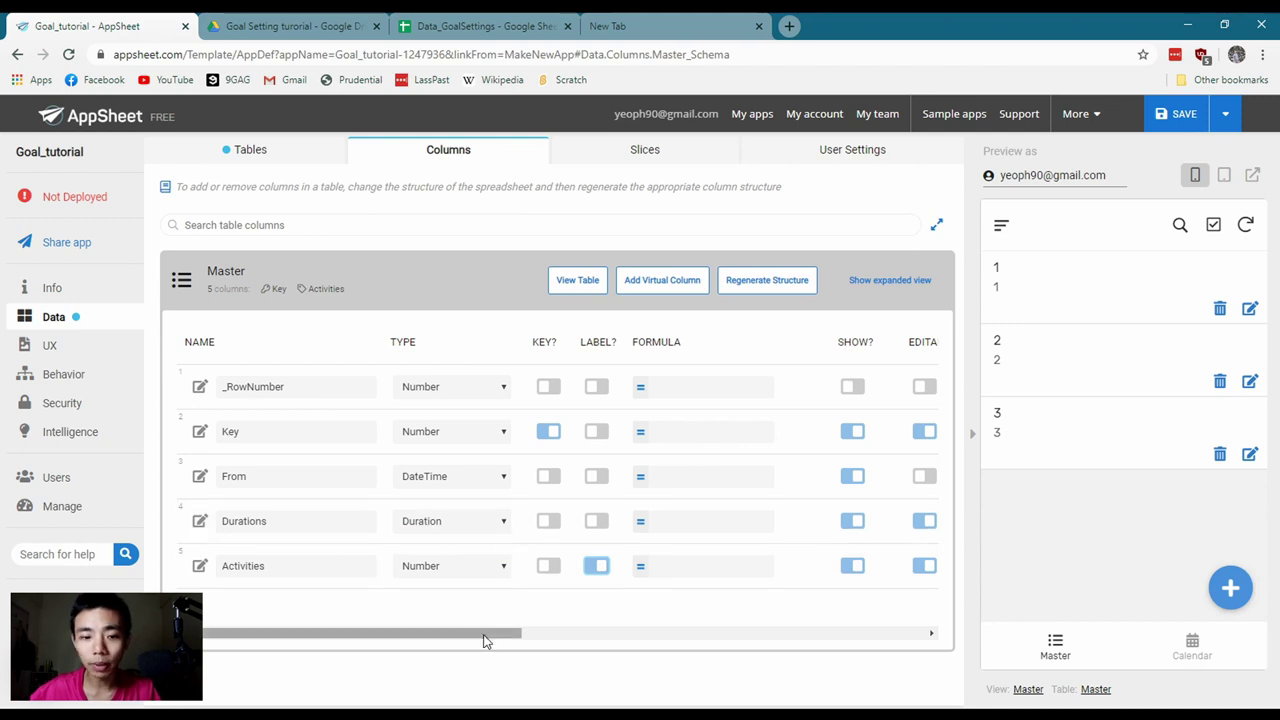
# Set the initial value formula of the Master table's From column to now()
pyautogui.moveTo(486, 634); pyautogui.dragTo(712, 638)
pyautogui.click(597, 476)
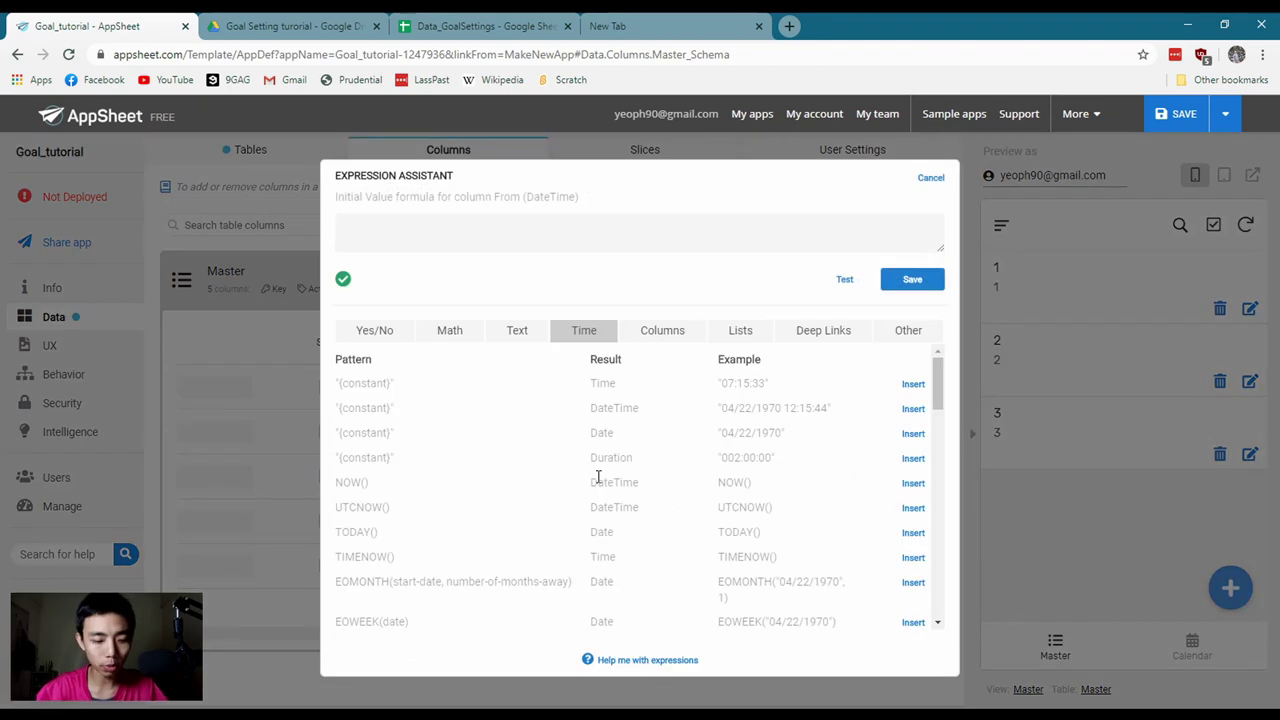
pyautogui.click(481, 224)
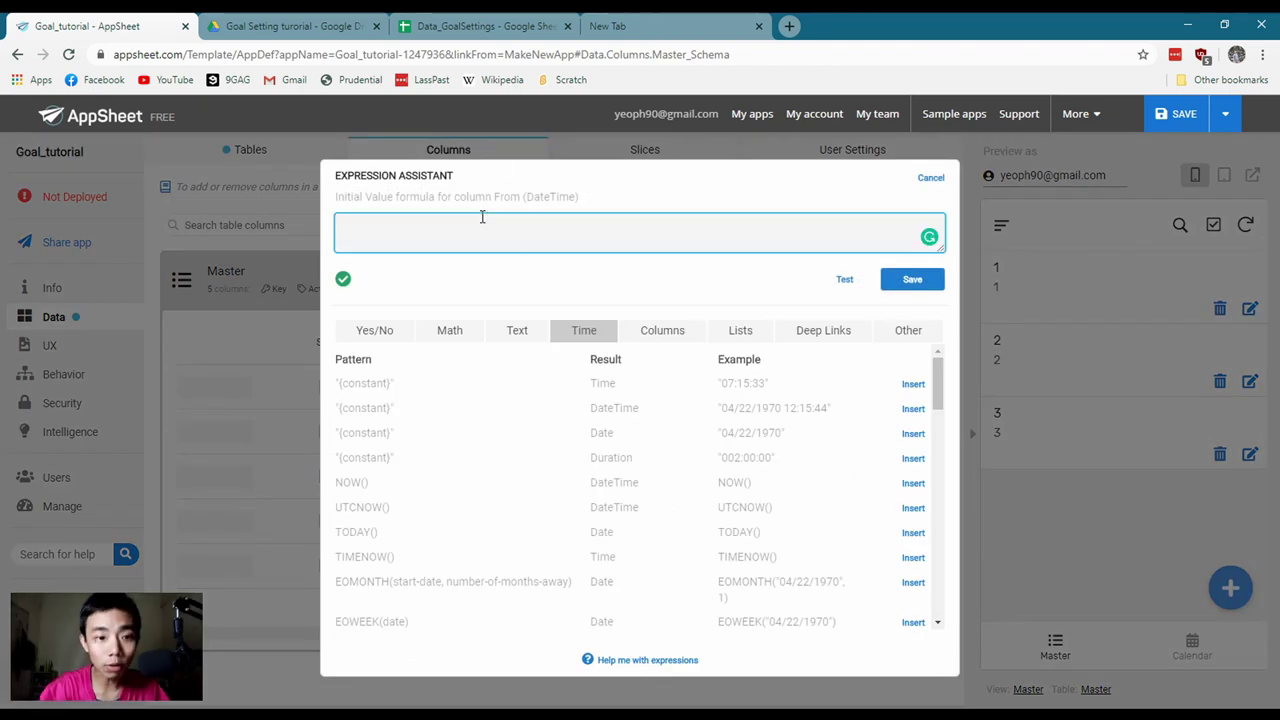
pyautogui.write('now()')
pyautogui.click(916, 283)
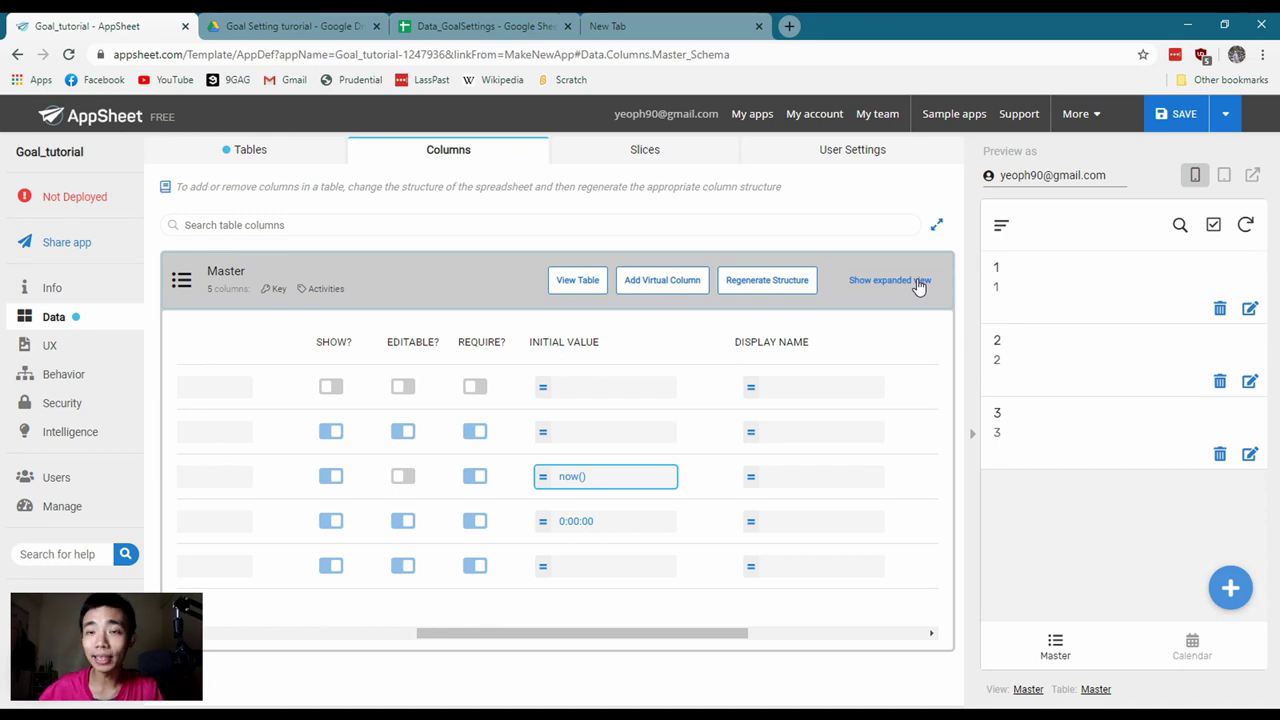
# Open a new Master entry form in the preview and examine its Key, Durations and Activities fields against the column settings
pyautogui.click(1232, 590)
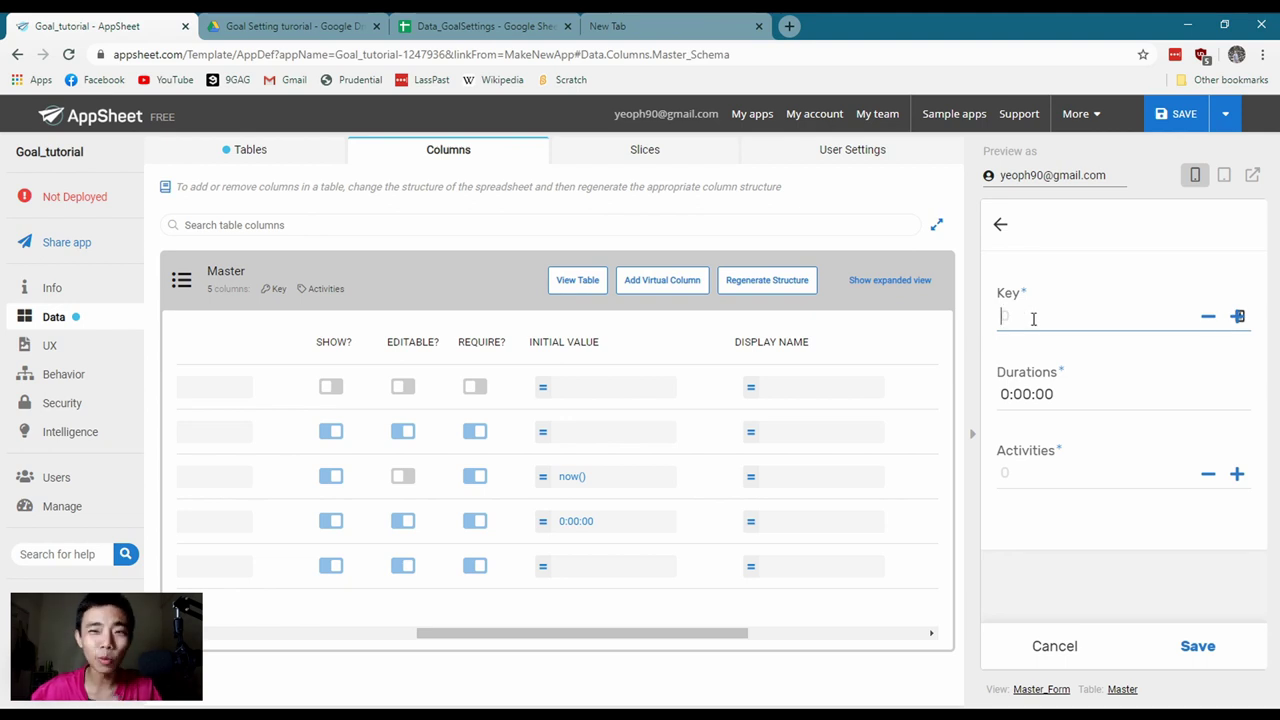
pyautogui.click(1033, 407)
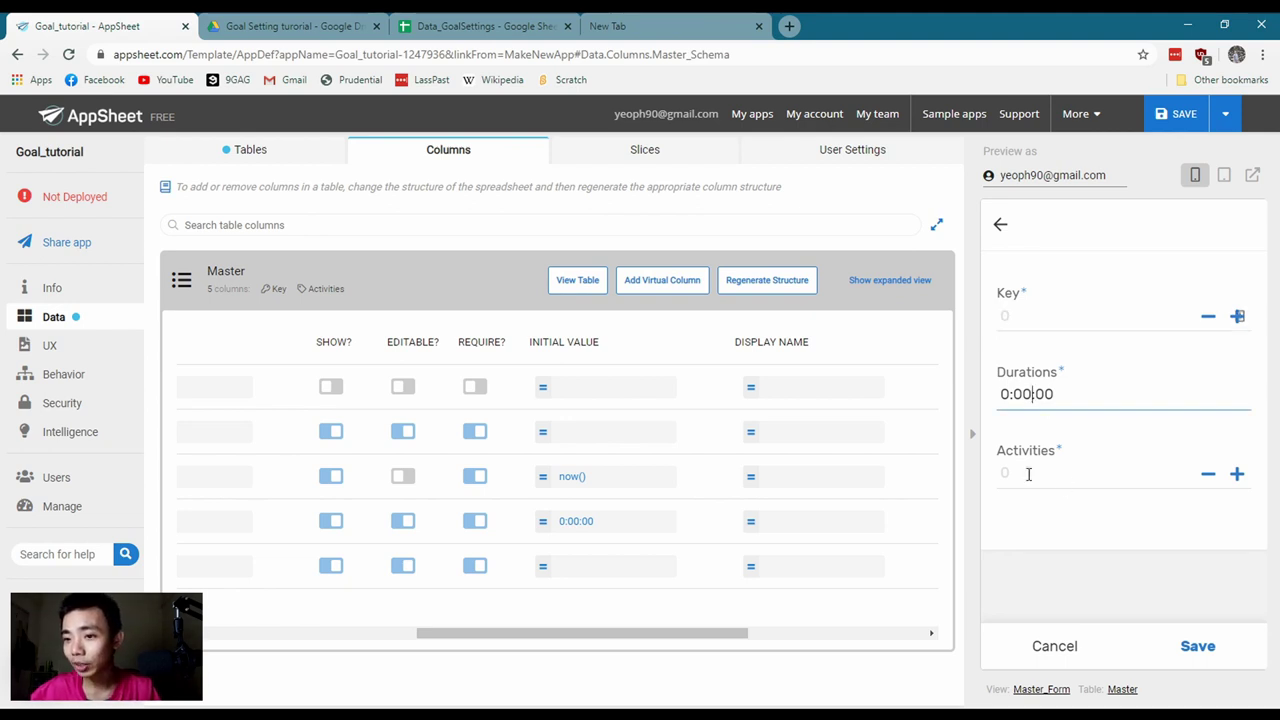
pyautogui.click(1029, 474)
pyautogui.moveTo(1025, 396); pyautogui.dragTo(1074, 409)
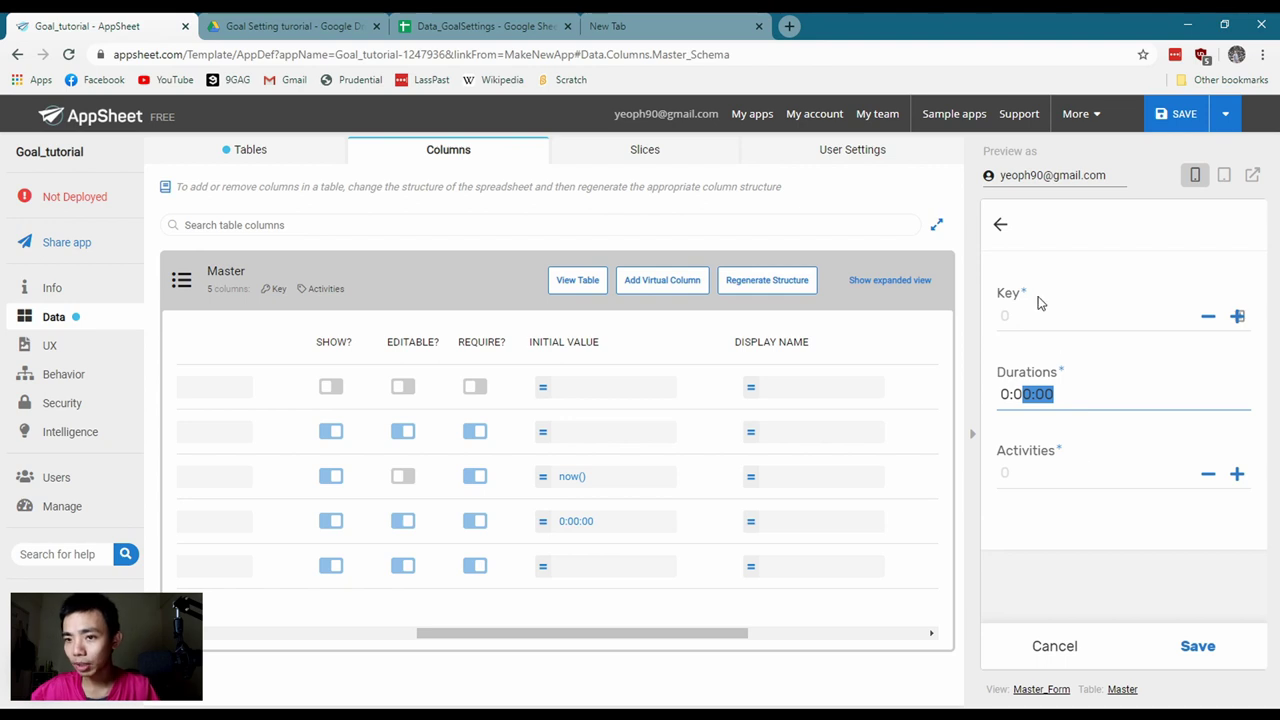
pyautogui.moveTo(575, 660); pyautogui.dragTo(399, 638)
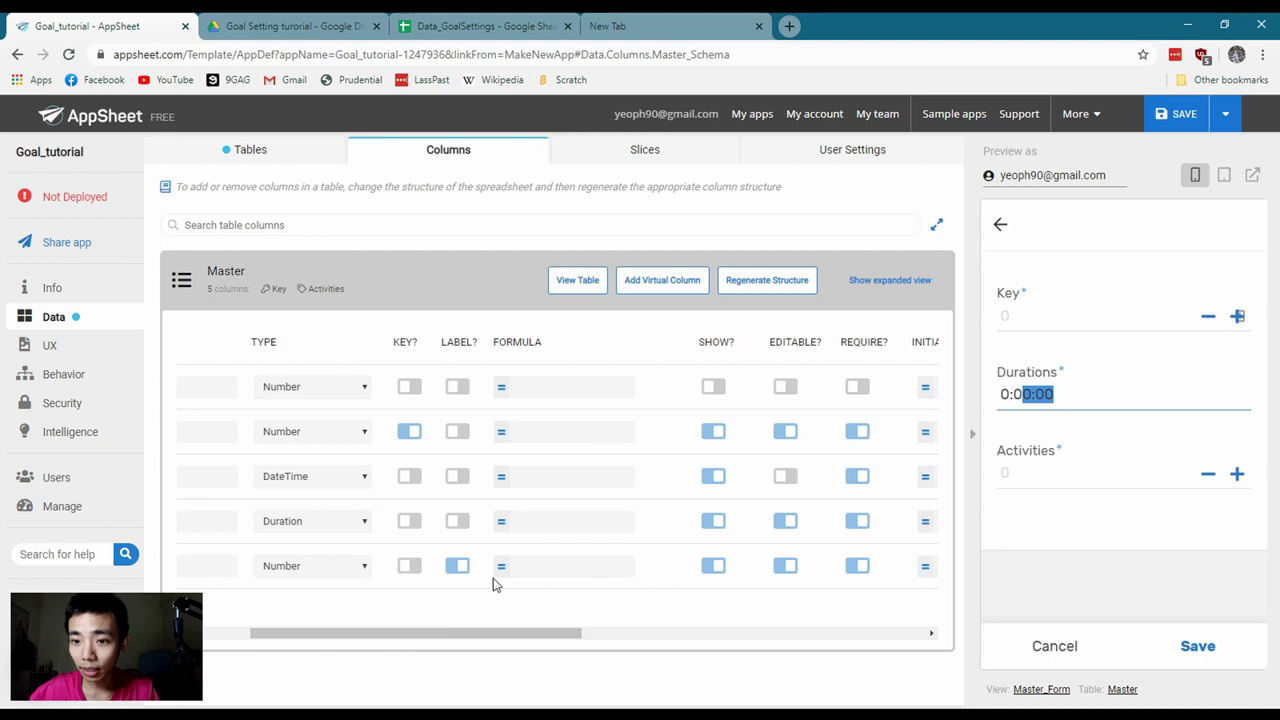
# Make the Master table's From column editable and close the new entry form in the preview
pyautogui.click(788, 480)
pyautogui.click(1055, 646)
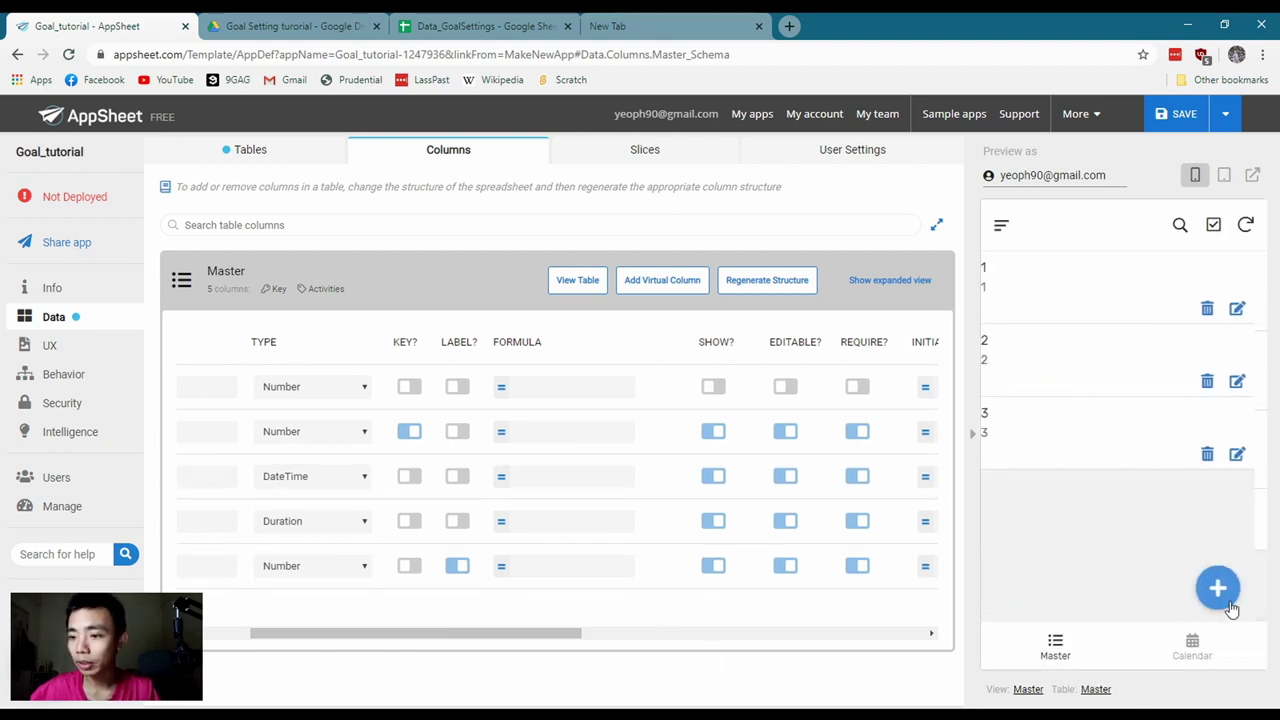
pyautogui.click(1215, 587)
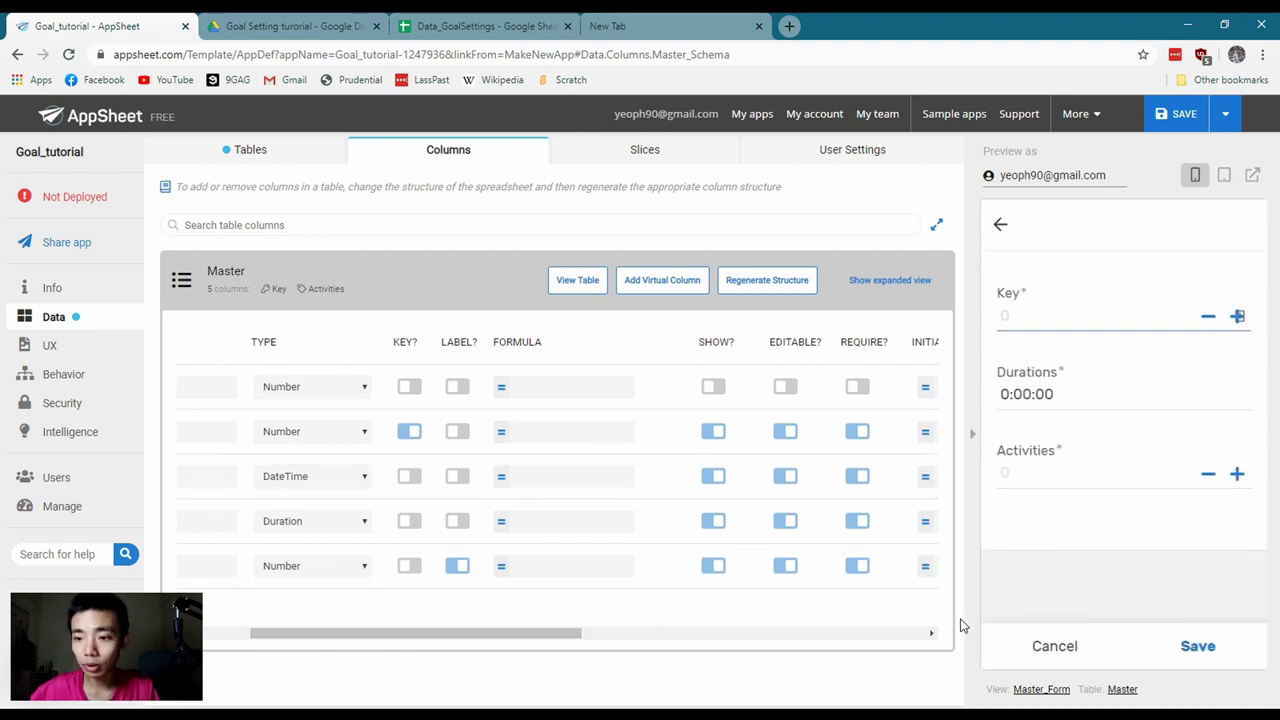
pyautogui.click(1060, 646)
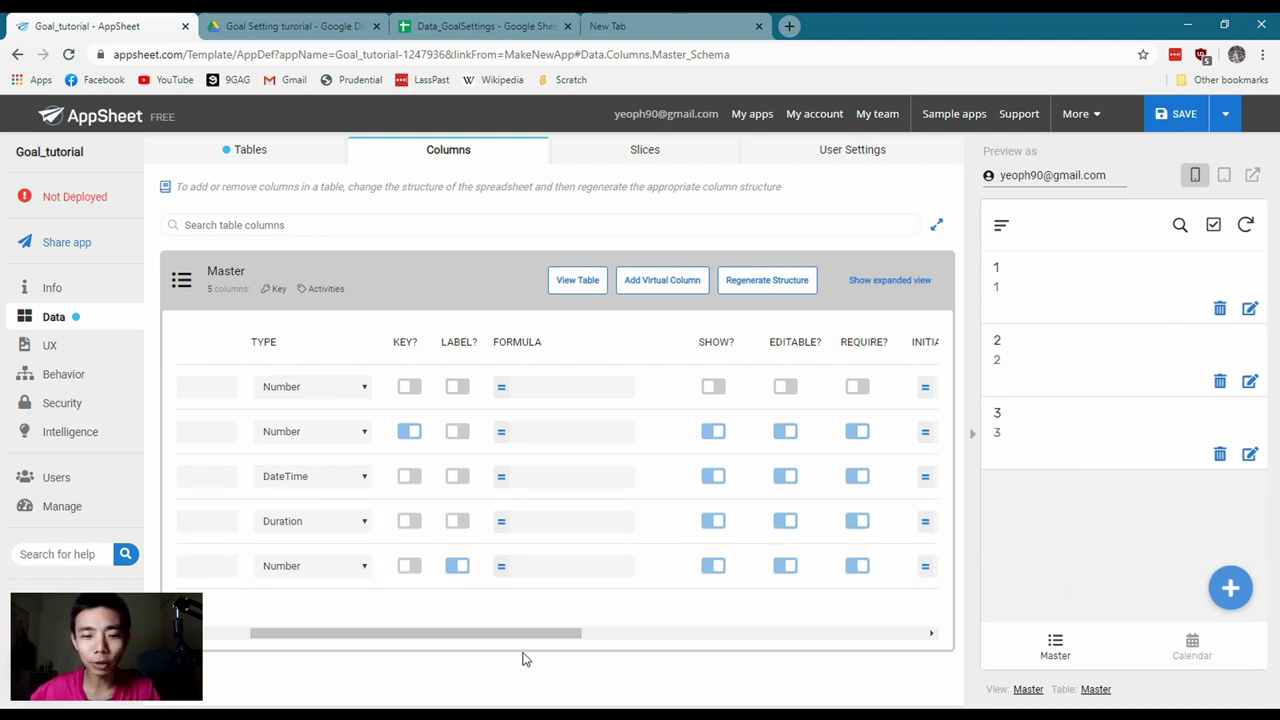
# Change the Master table's Key column type to Text
pyautogui.moveTo(523, 633); pyautogui.dragTo(341, 632)
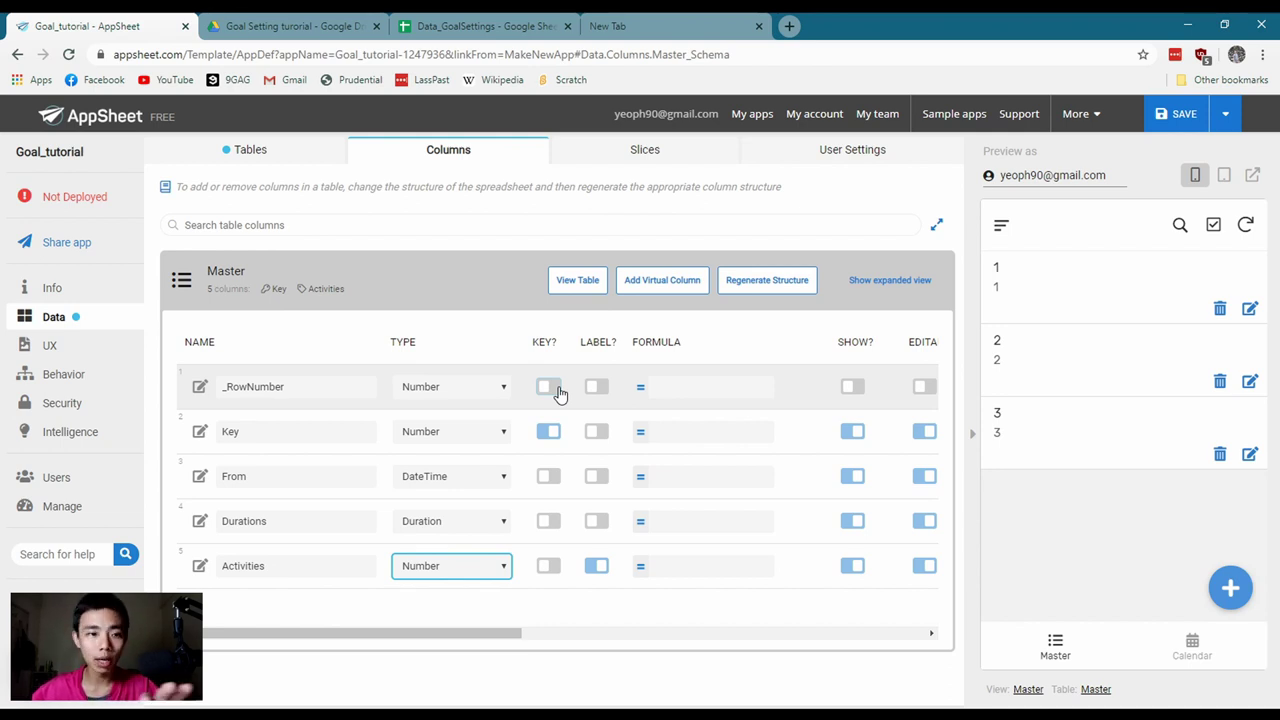
pyautogui.click(467, 441)
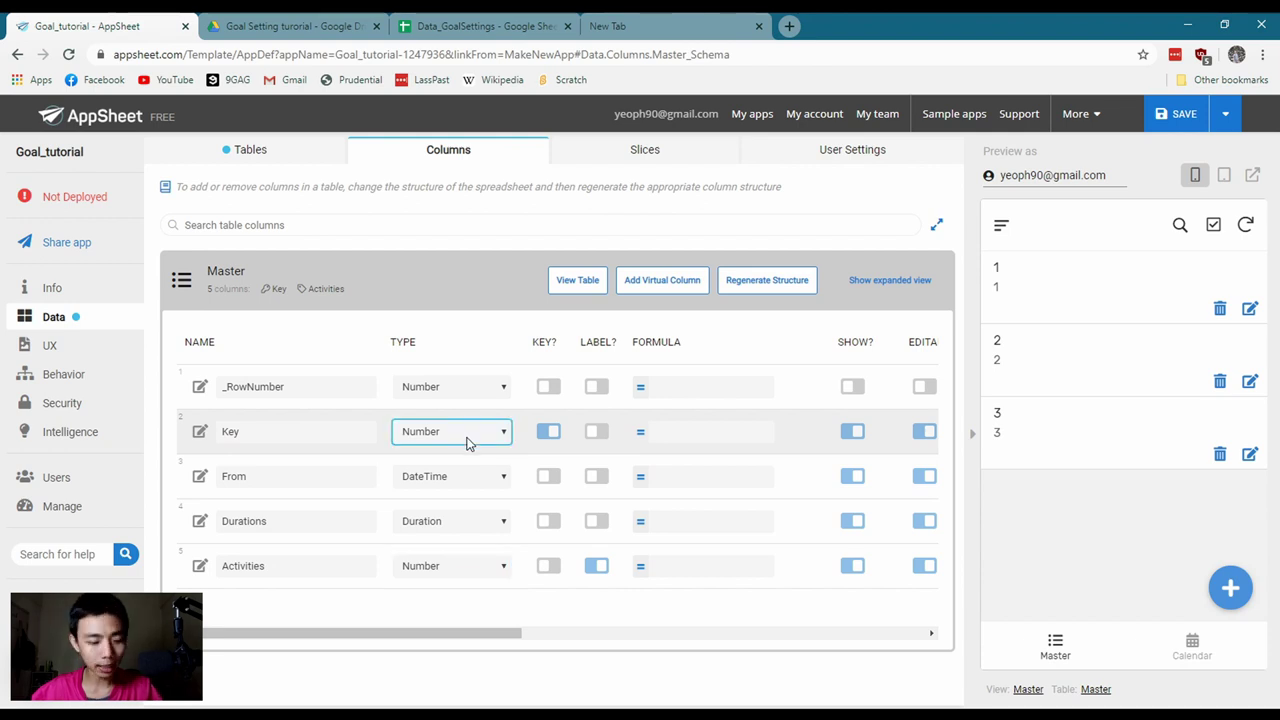
pyautogui.write('time')
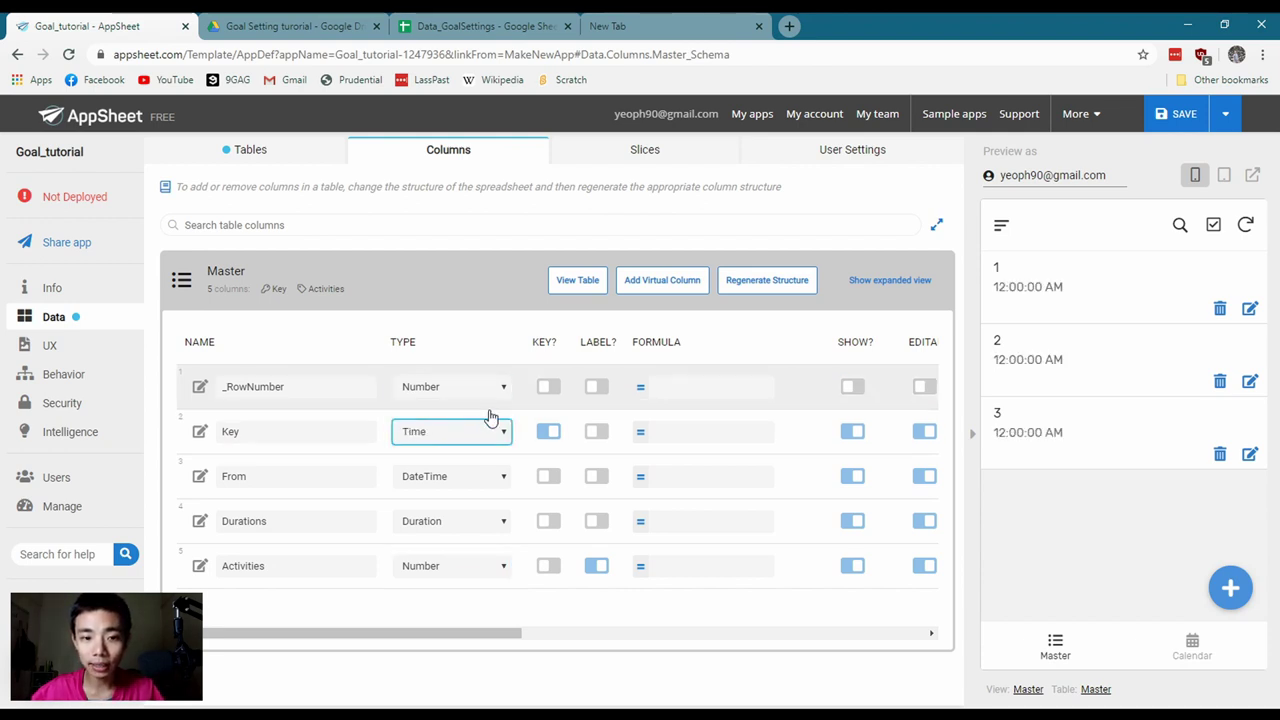
# Start an app formula for the Master table's Key column with an empty CONCATENATE() function
pyautogui.click(685, 437)
pyautogui.click(730, 240)
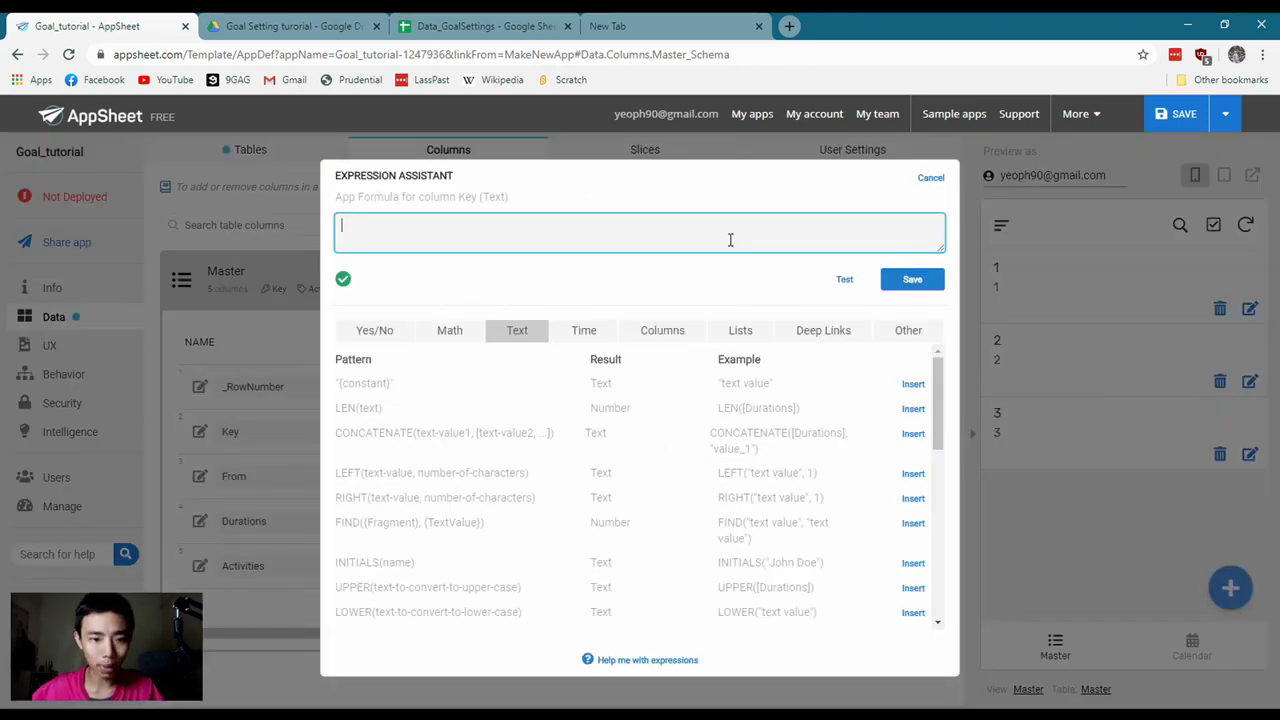
pyautogui.write('con')
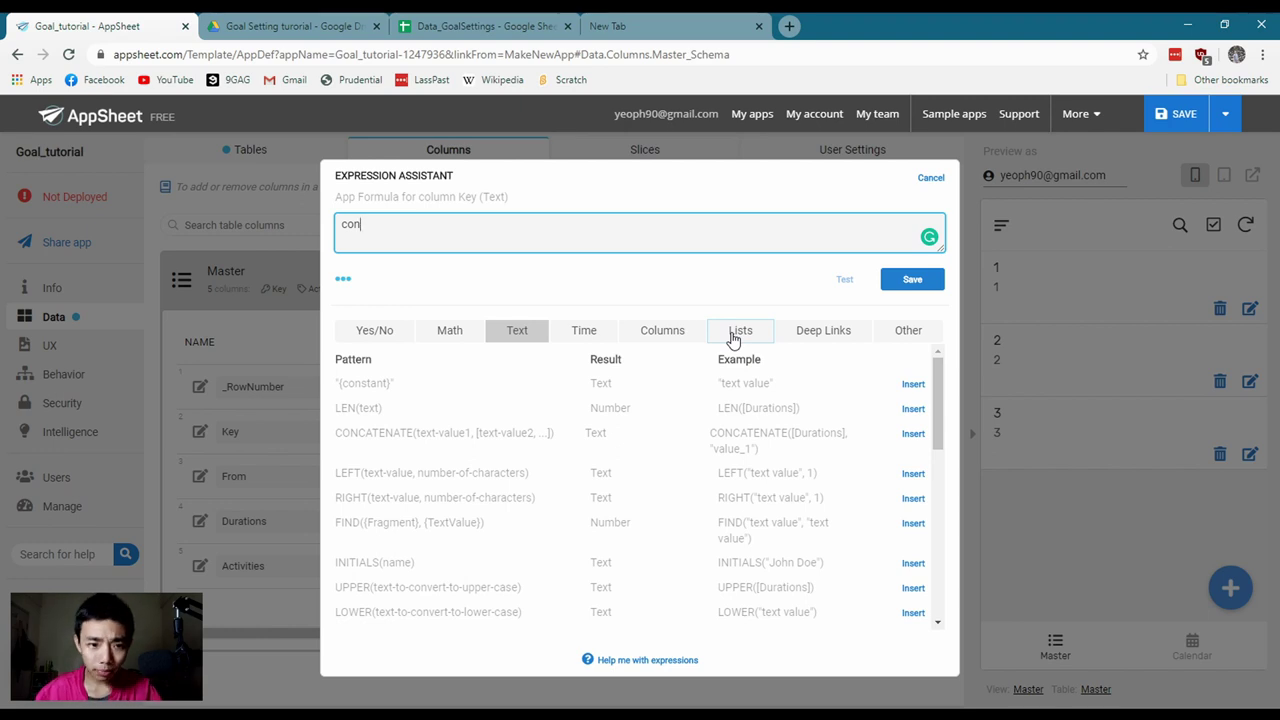
pyautogui.tripleClick(338, 462)
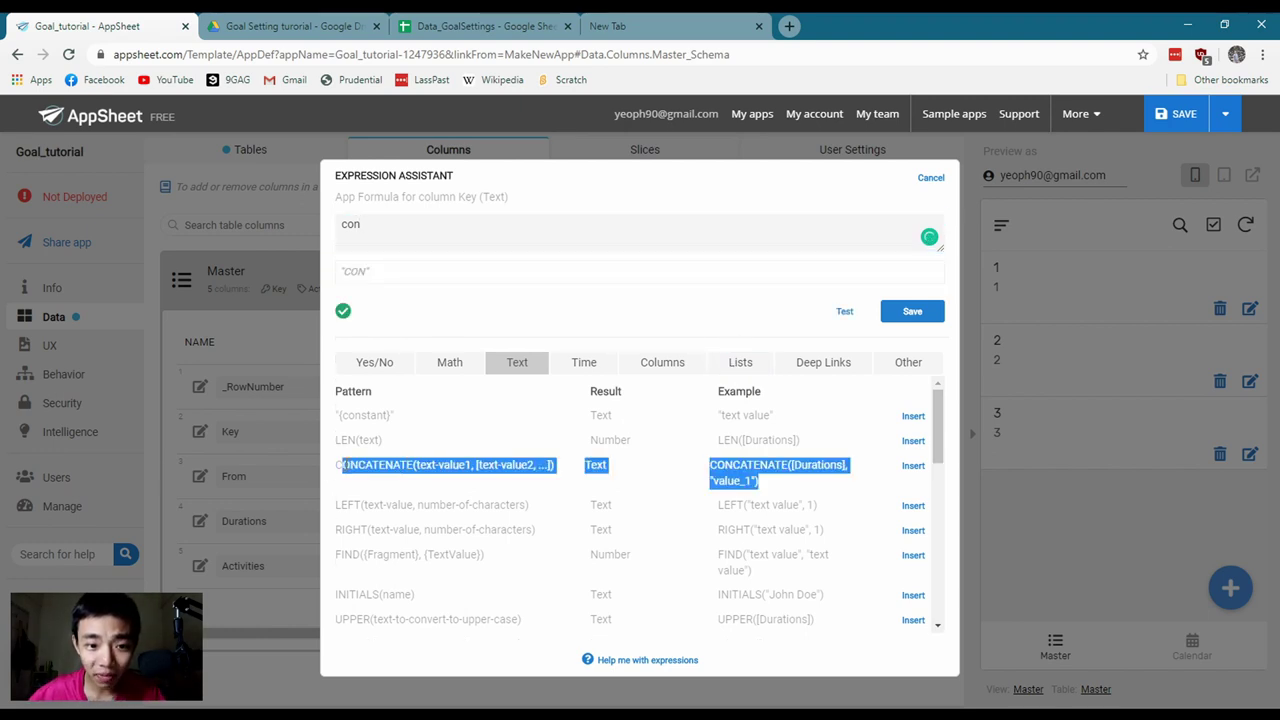
pyautogui.click(332, 470)
pyautogui.moveTo(357, 464); pyautogui.dragTo(431, 461)
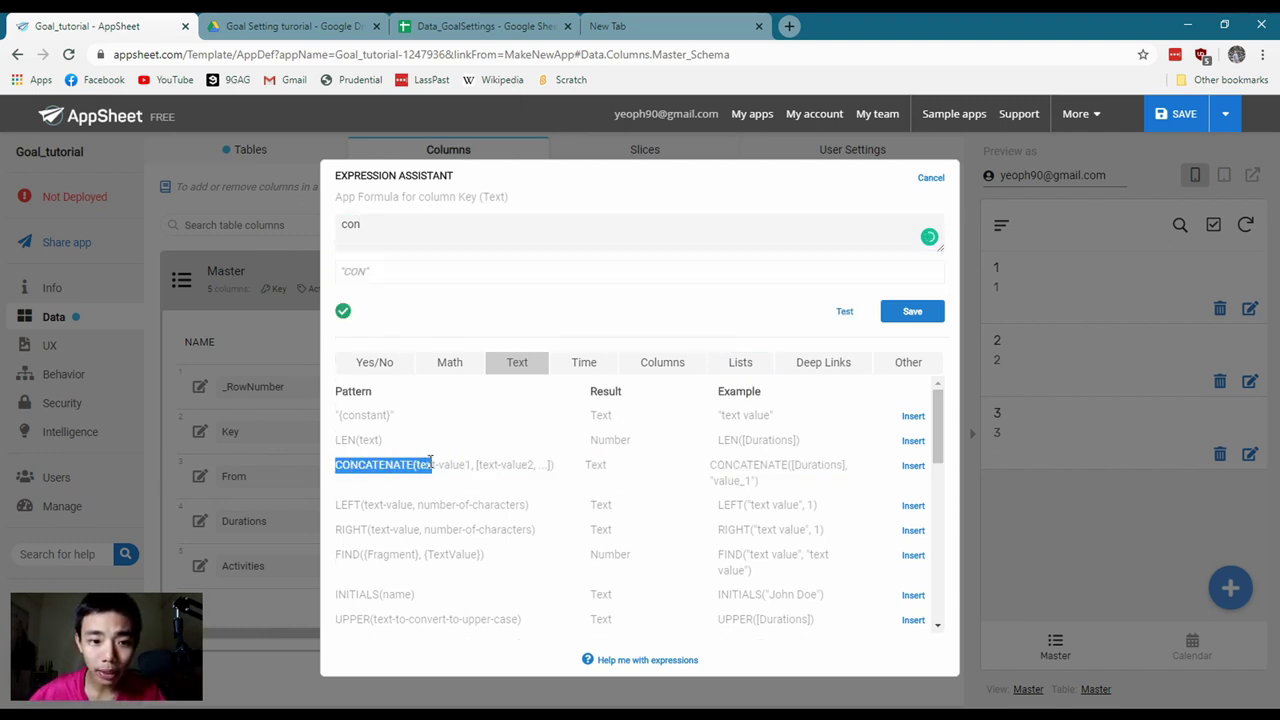
pyautogui.doubleClick(414, 465)
pyautogui.hotkey('ctrl', 'c')
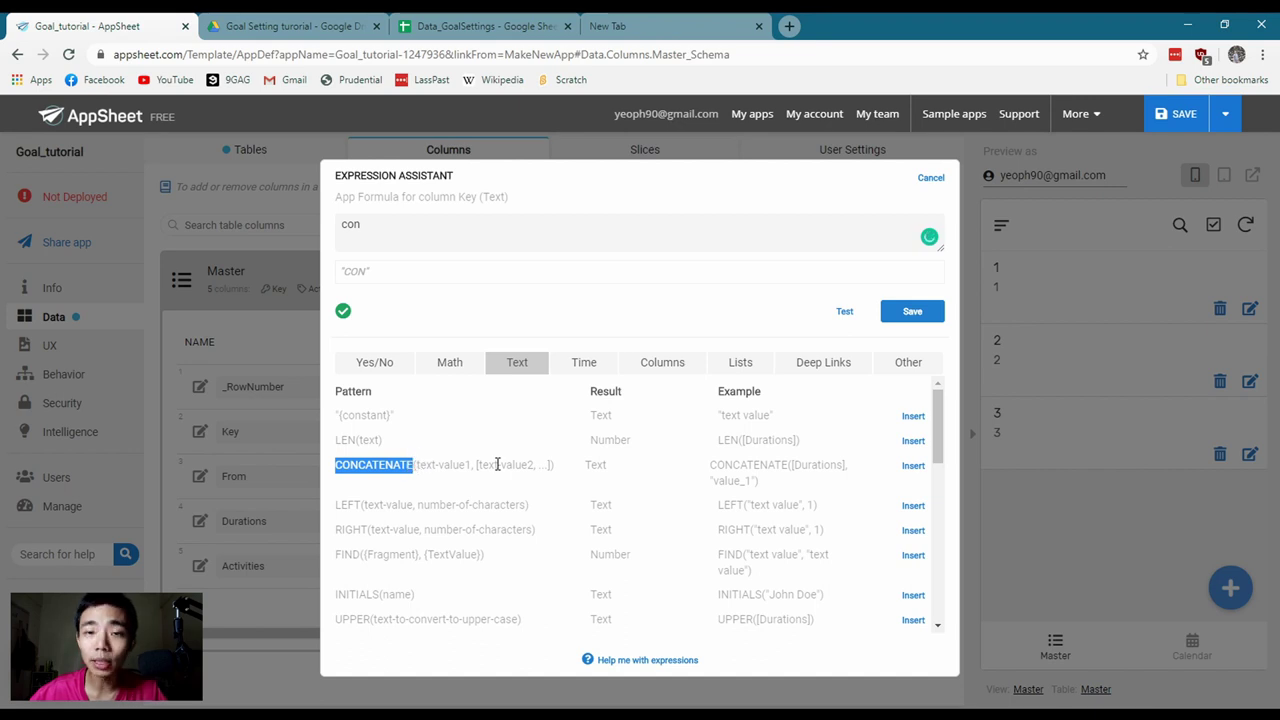
pyautogui.click(391, 237)
pyautogui.hotkey('ctrl', 'a')
pyautogui.hotkey('ctrl', 'v')
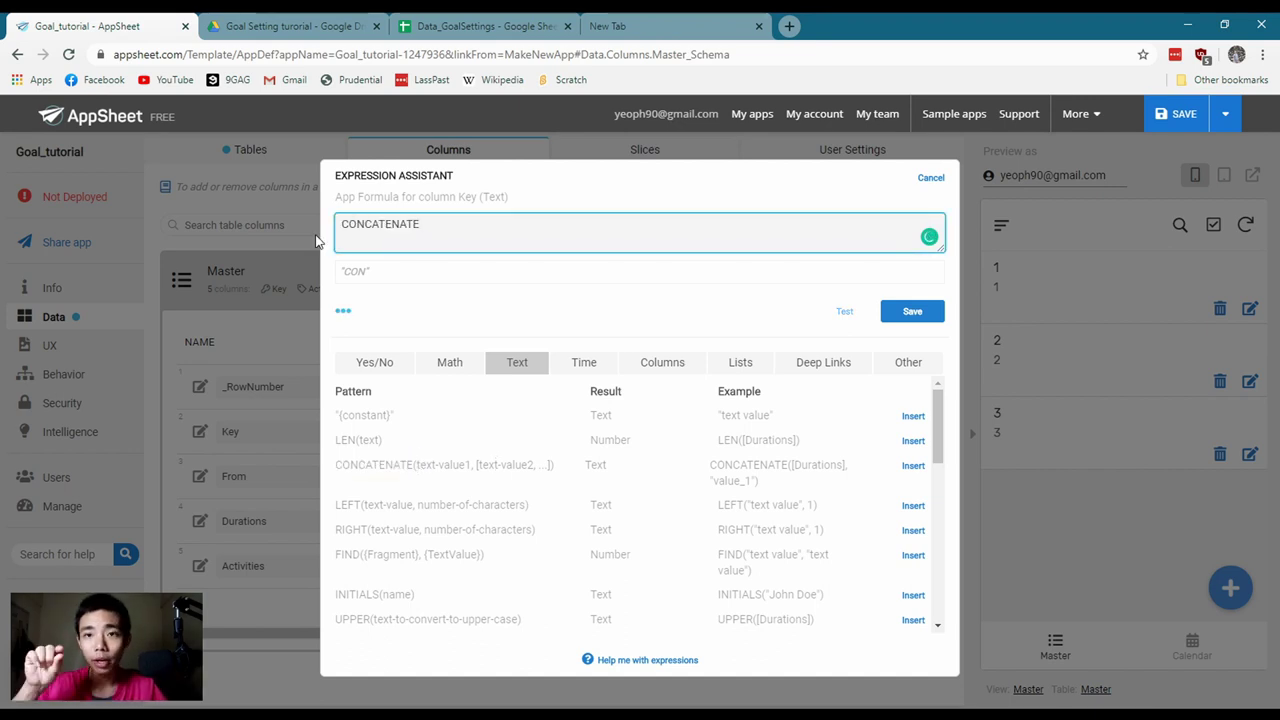
pyautogui.write('()')
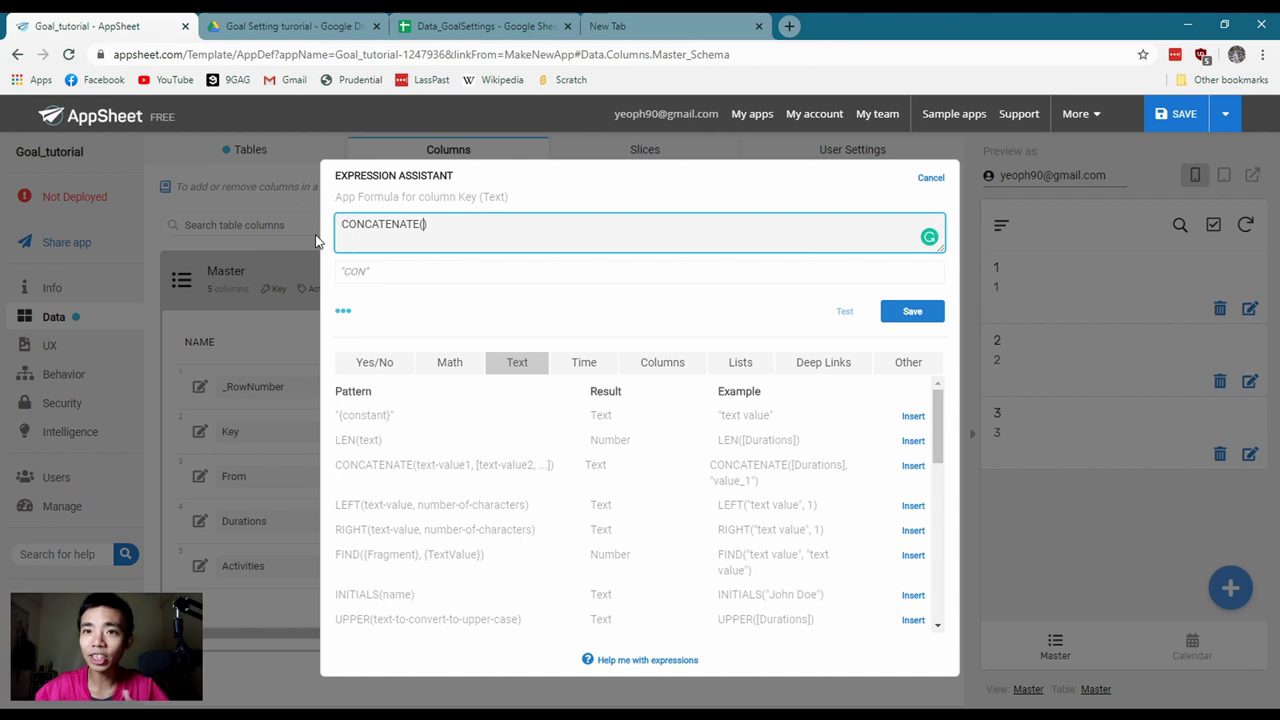
# Insert the [From] column as the first argument of the Key column's CONCATENATE formula
pyautogui.click(668, 368)
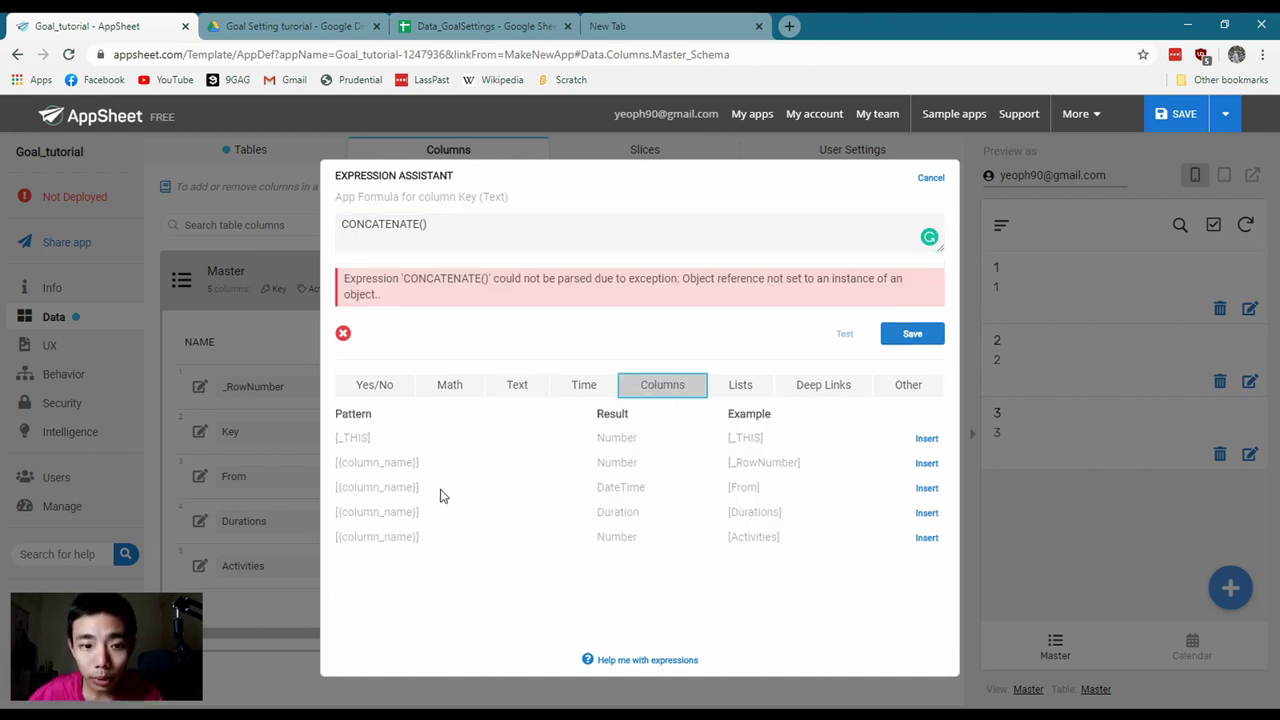
pyautogui.moveTo(728, 488); pyautogui.dragTo(762, 488)
pyautogui.hotkey('ctrl', 'c')
pyautogui.click(562, 230)
pyautogui.press('BackSpace')
pyautogui.press('Return')
pyautogui.hotkey('ctrl', 'v')
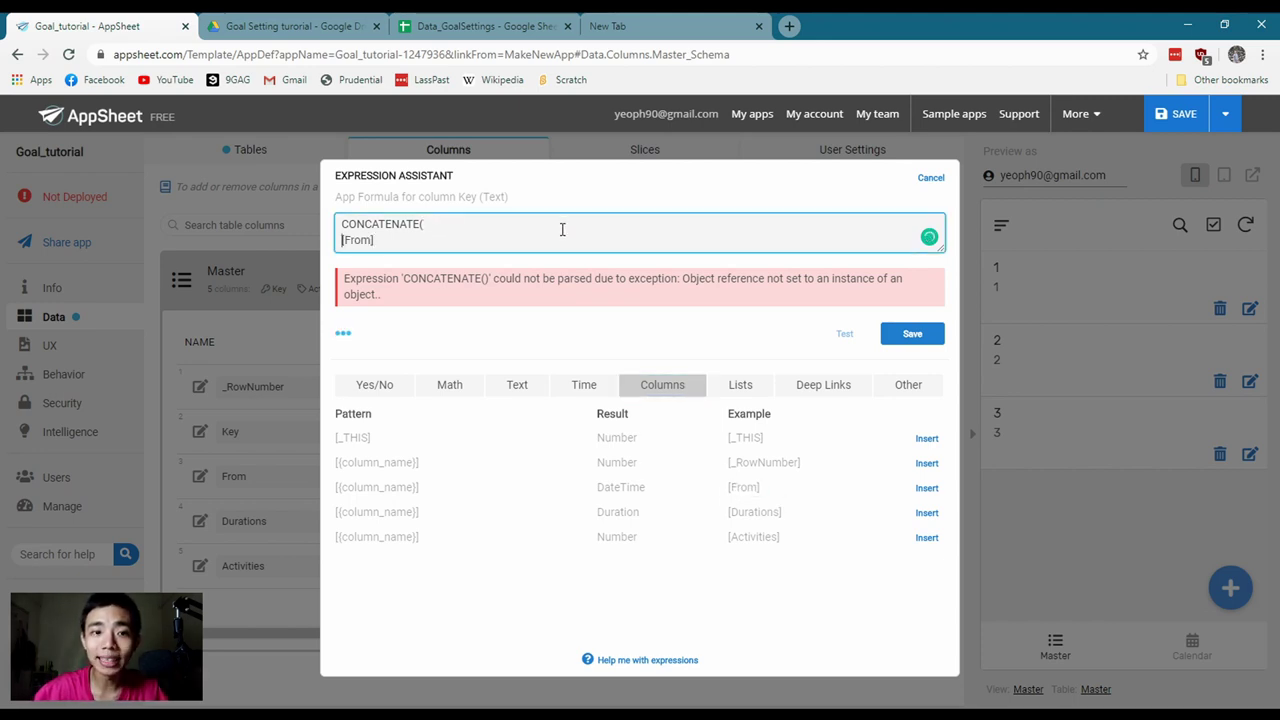
pyautogui.press('BackSpace')
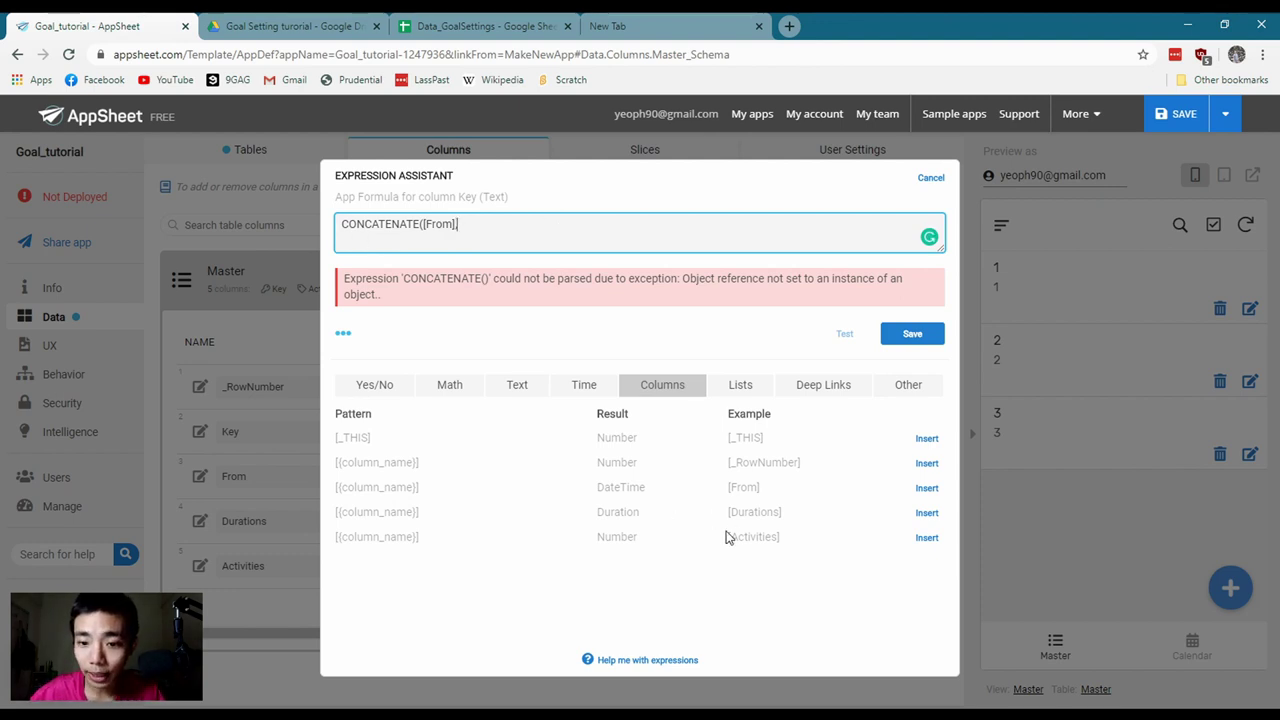
# Complete and save the Key formula as CONCATENATE([From],[Activities]), and hide the Key column
pyautogui.moveTo(727, 537); pyautogui.dragTo(797, 540)
pyautogui.hotkey('ctrl', 'c')
pyautogui.click(486, 220)
pyautogui.press('Return')
pyautogui.hotkey('ctrl', 'v')
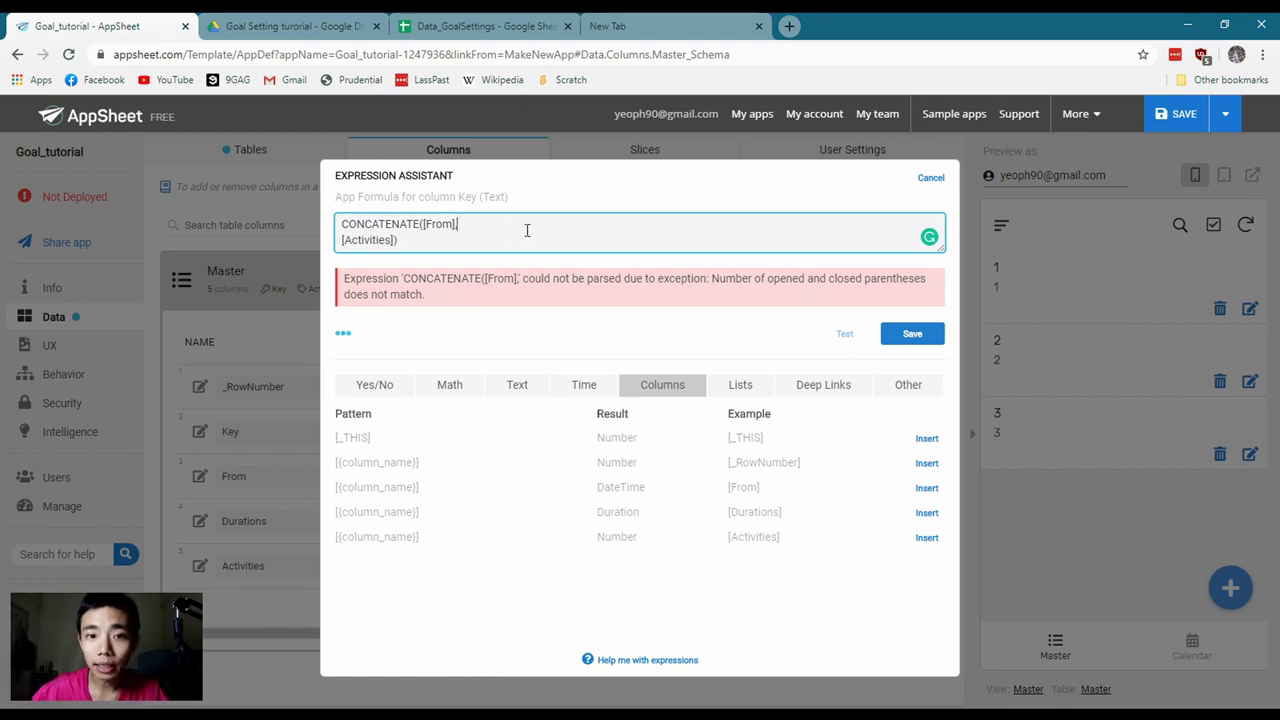
pyautogui.press('Delete')
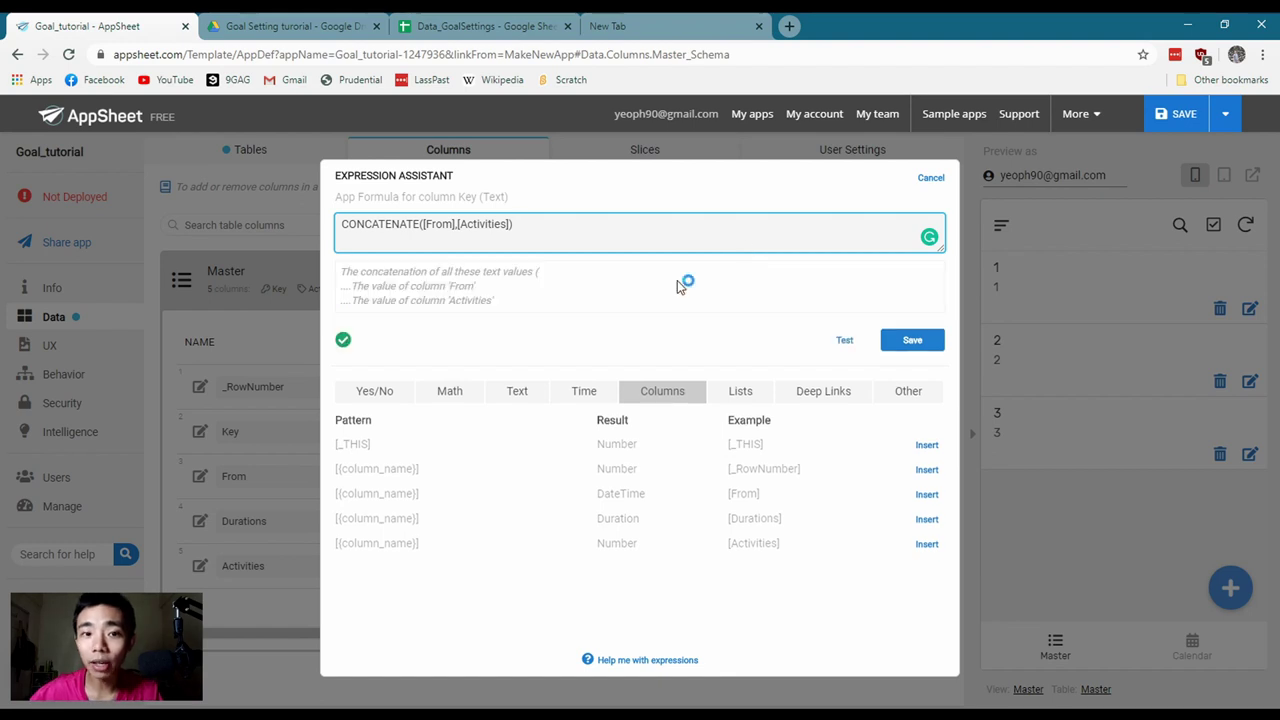
pyautogui.click(898, 339)
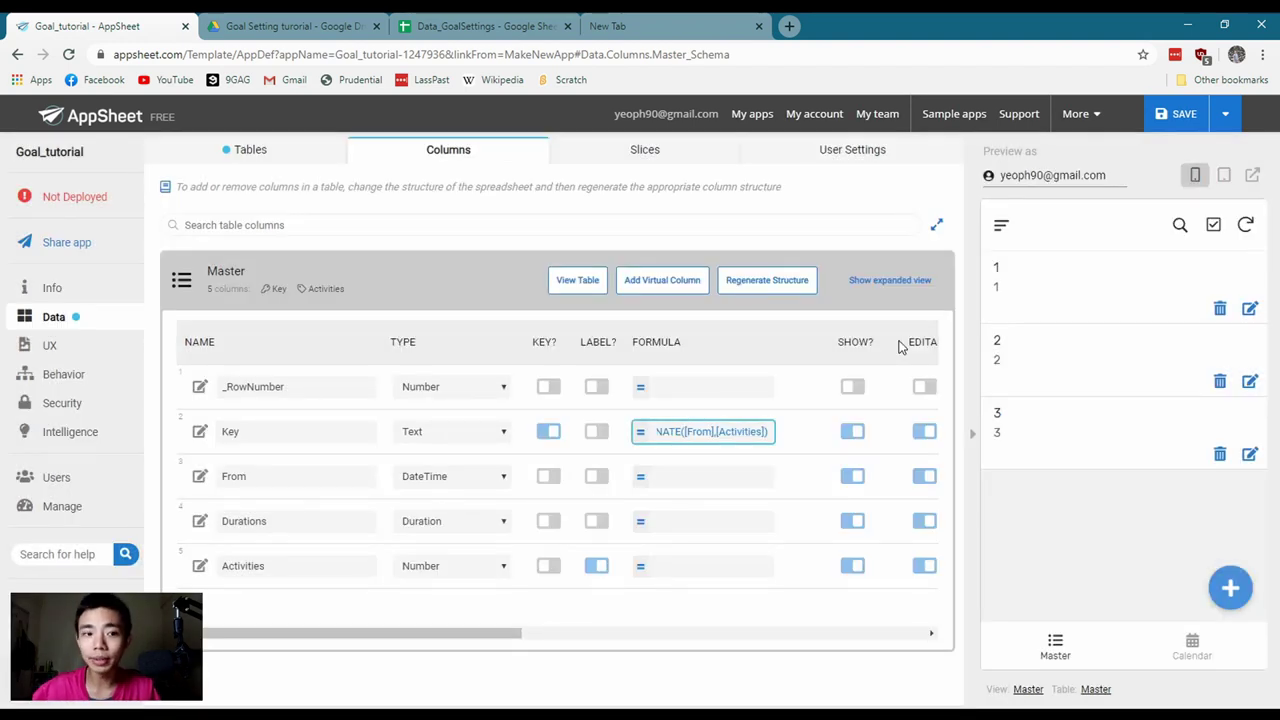
pyautogui.click(852, 431)
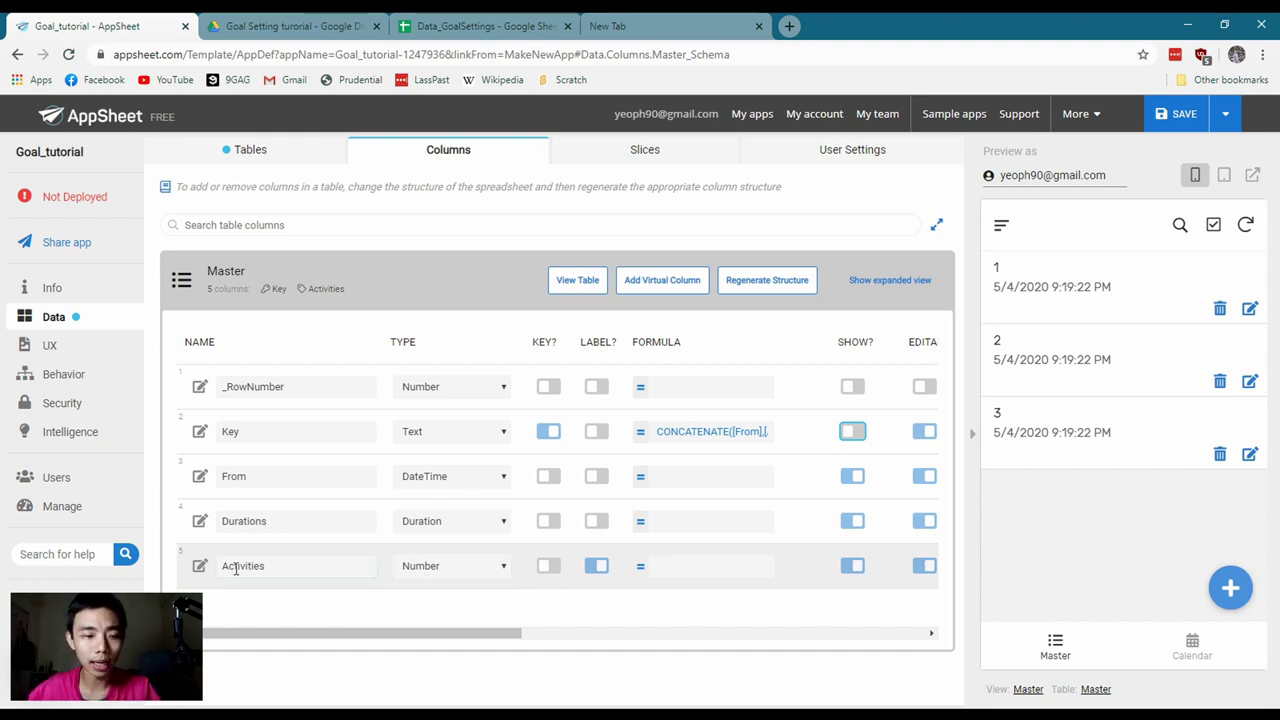
# Change the Master table's Activities column type to Ref in its column settings, leaving the source table blank
pyautogui.click(200, 566)
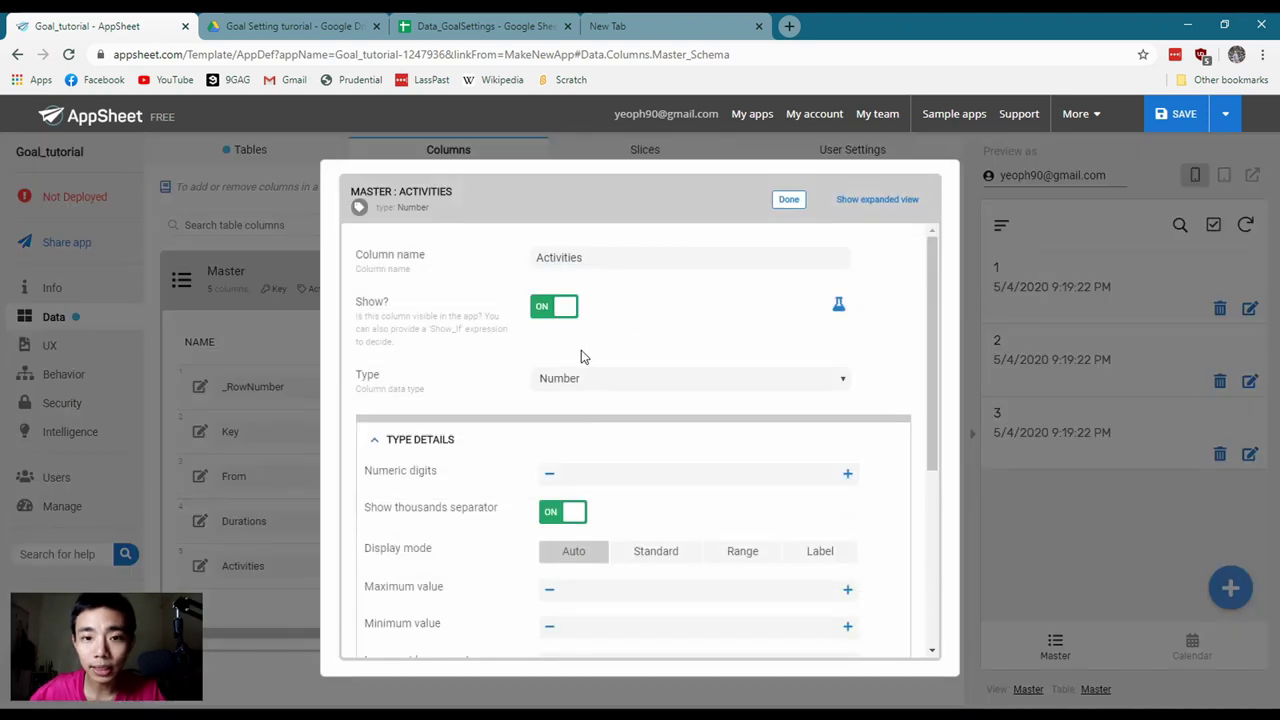
pyautogui.click(592, 384)
pyautogui.press('r')
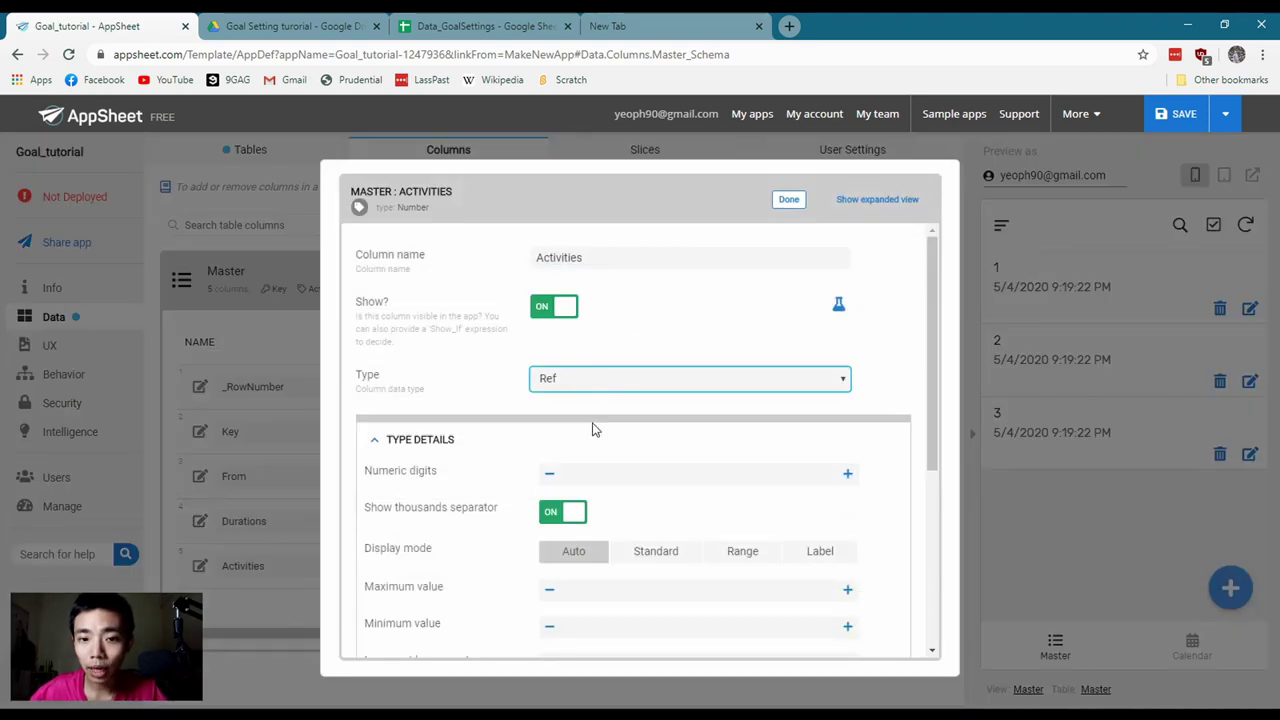
pyautogui.click(578, 686)
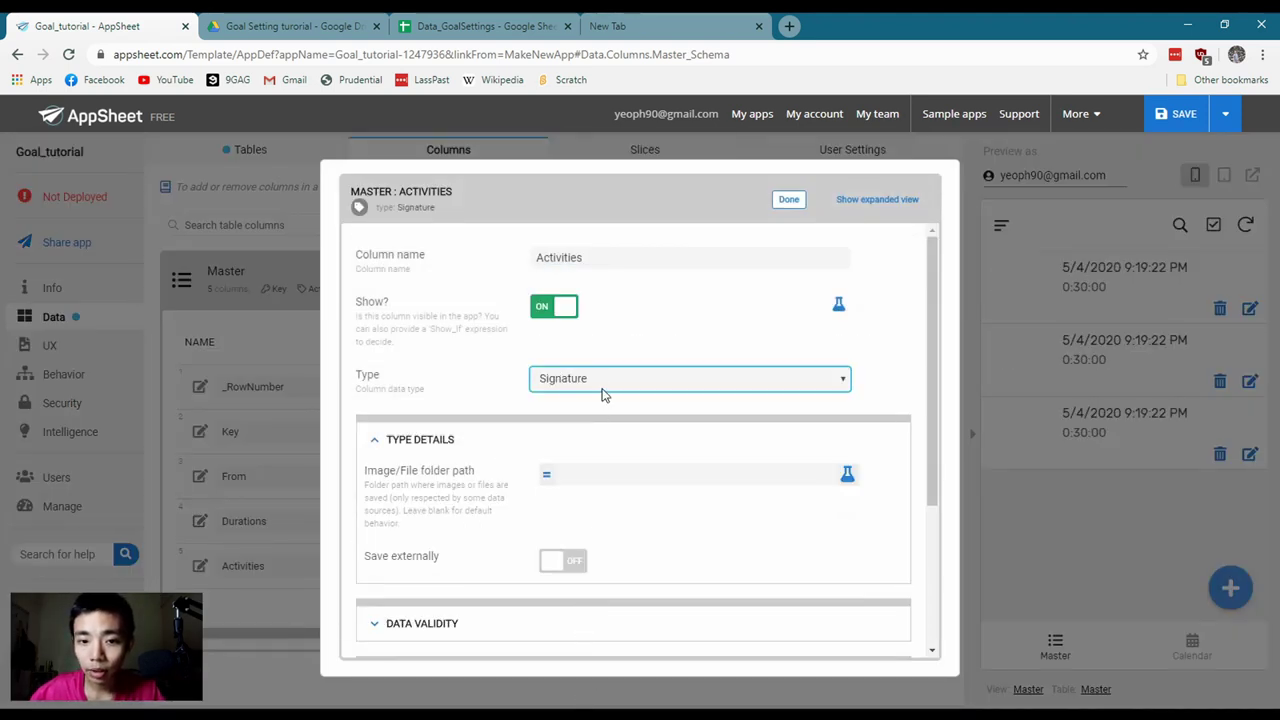
pyautogui.press('r')
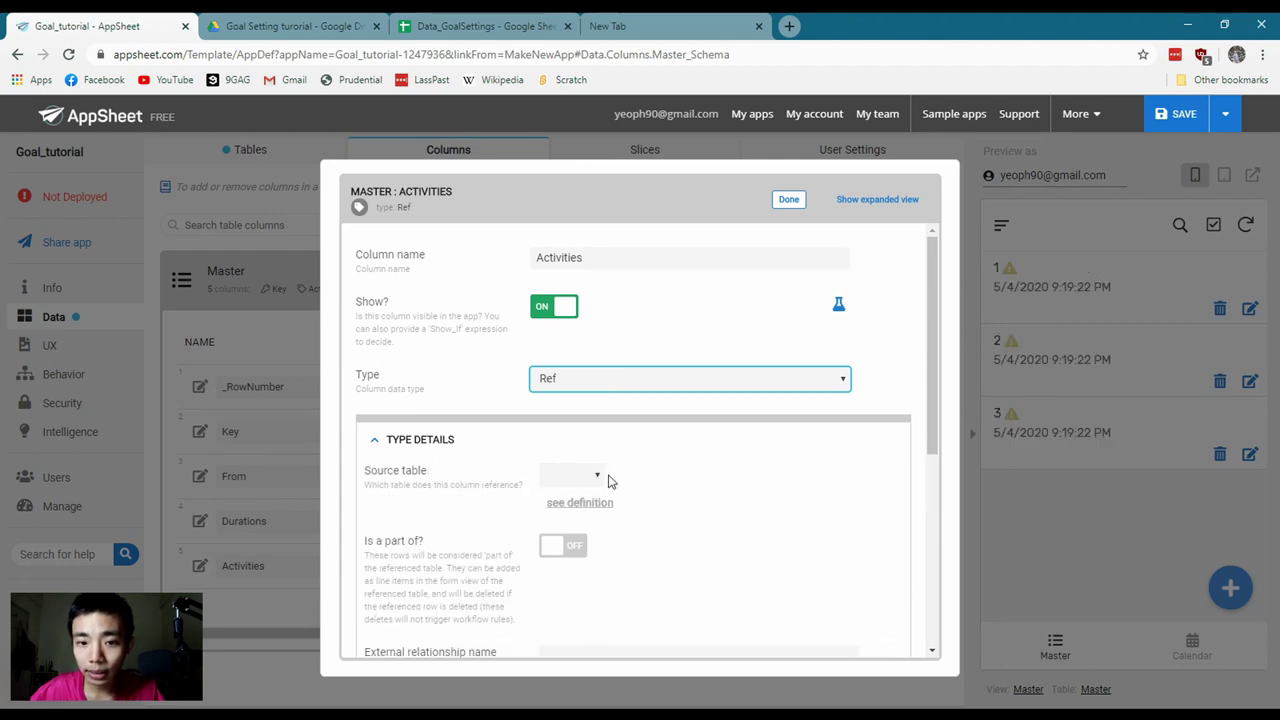
pyautogui.click(575, 477)
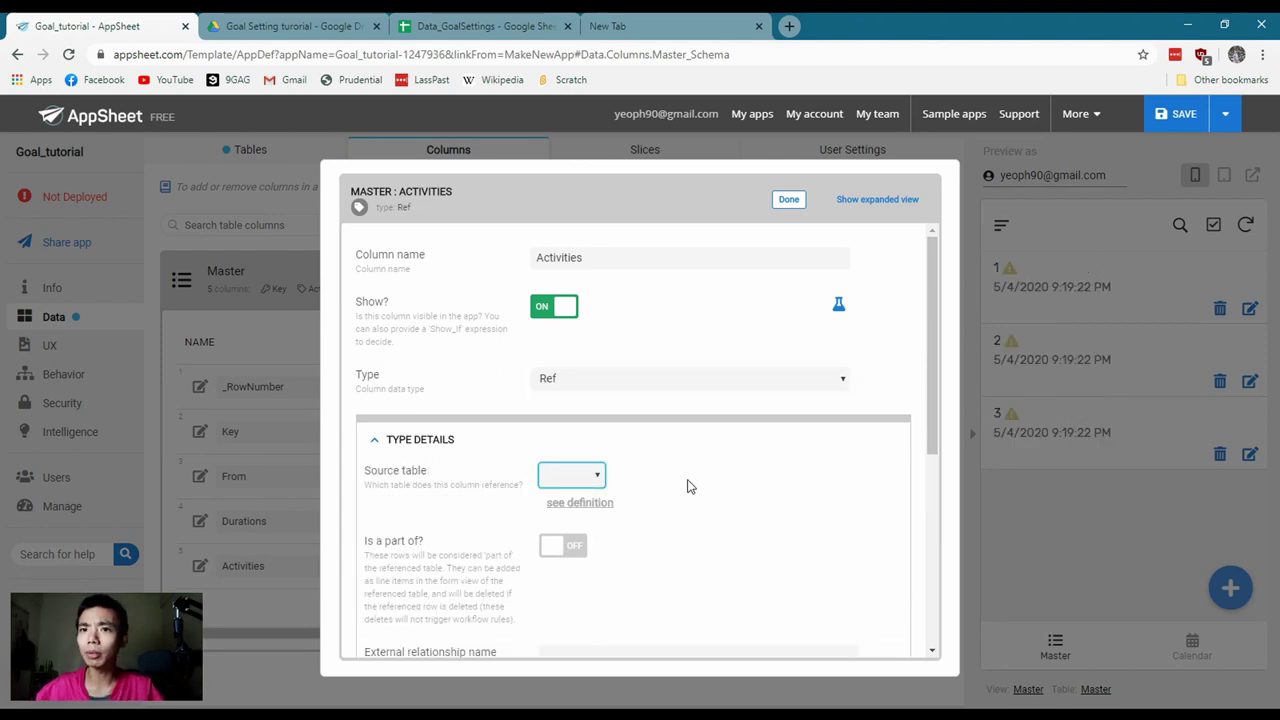
pyautogui.click(786, 201)
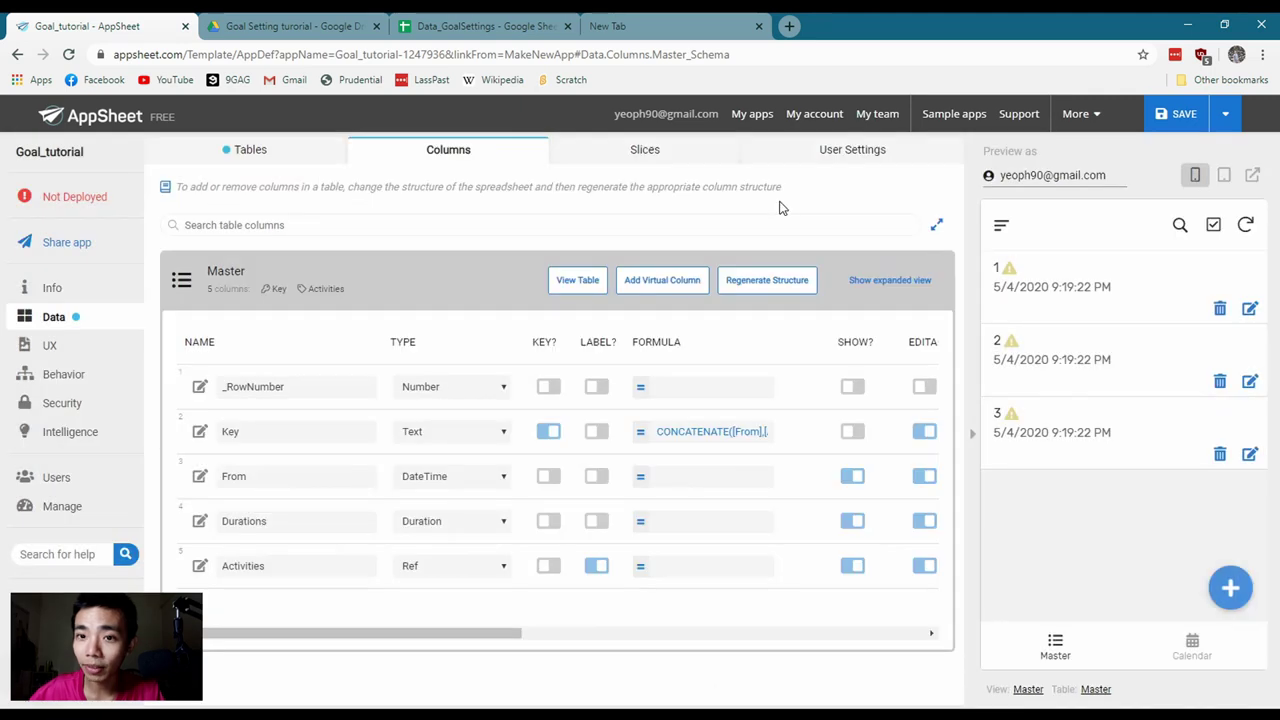
# Add the suggested Activities table to the app and make its Activities column the label instead of Key
pyautogui.click(221, 278)
pyautogui.click(258, 158)
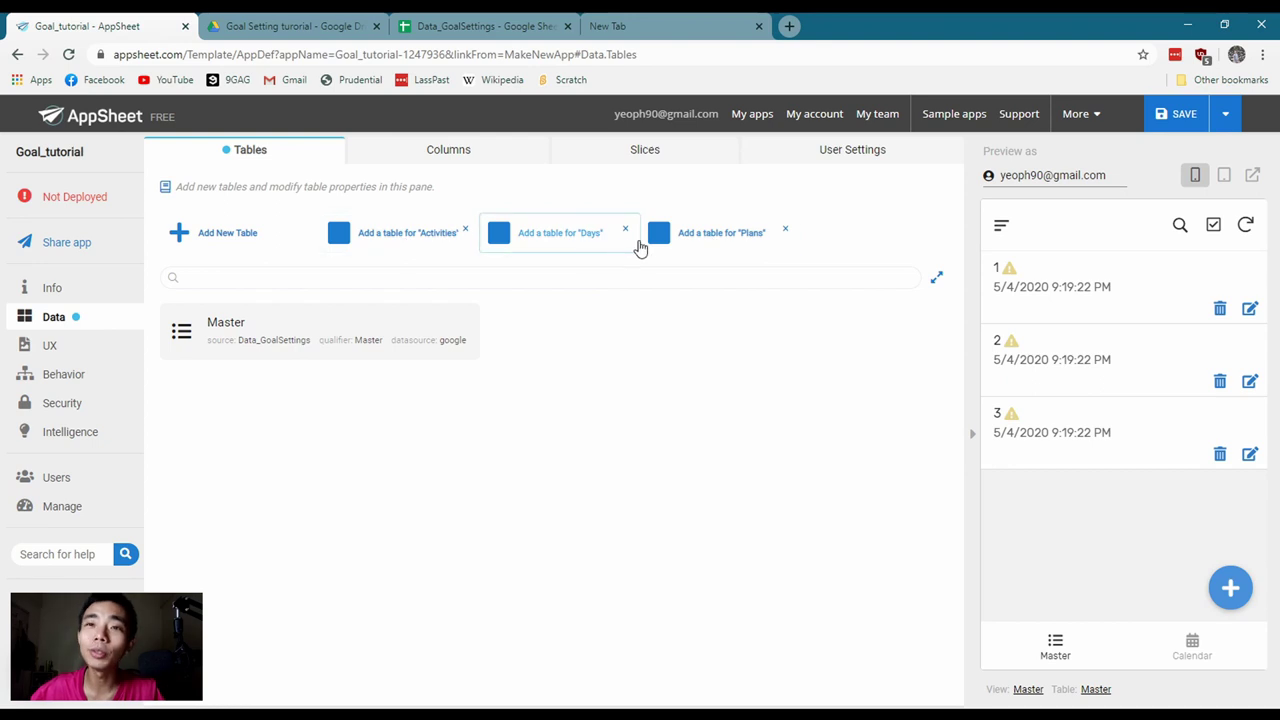
pyautogui.click(386, 241)
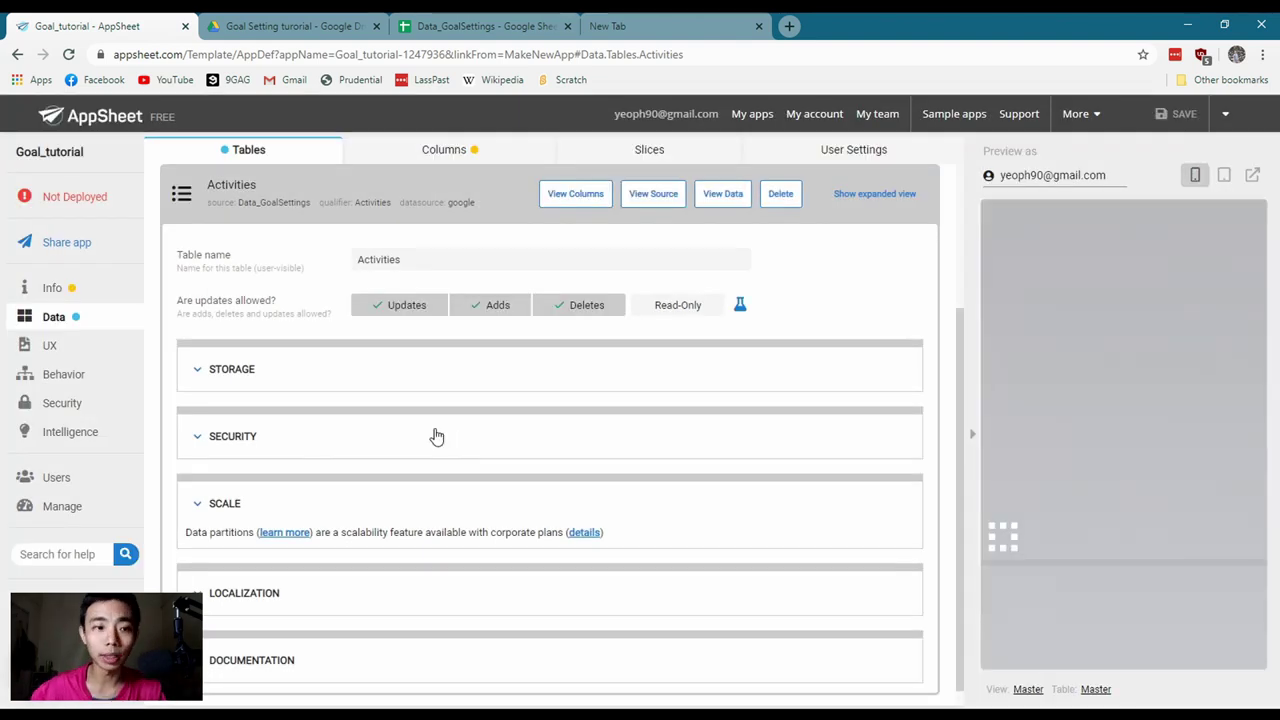
pyautogui.click(572, 199)
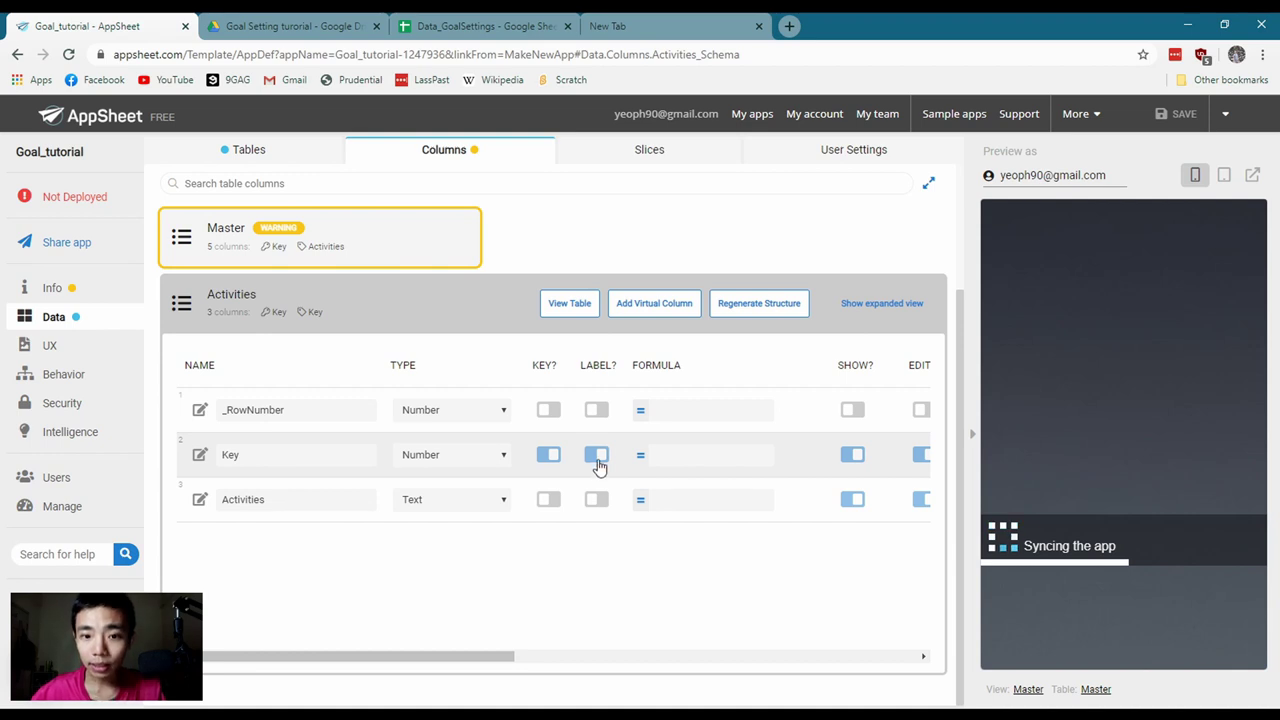
pyautogui.click(597, 499)
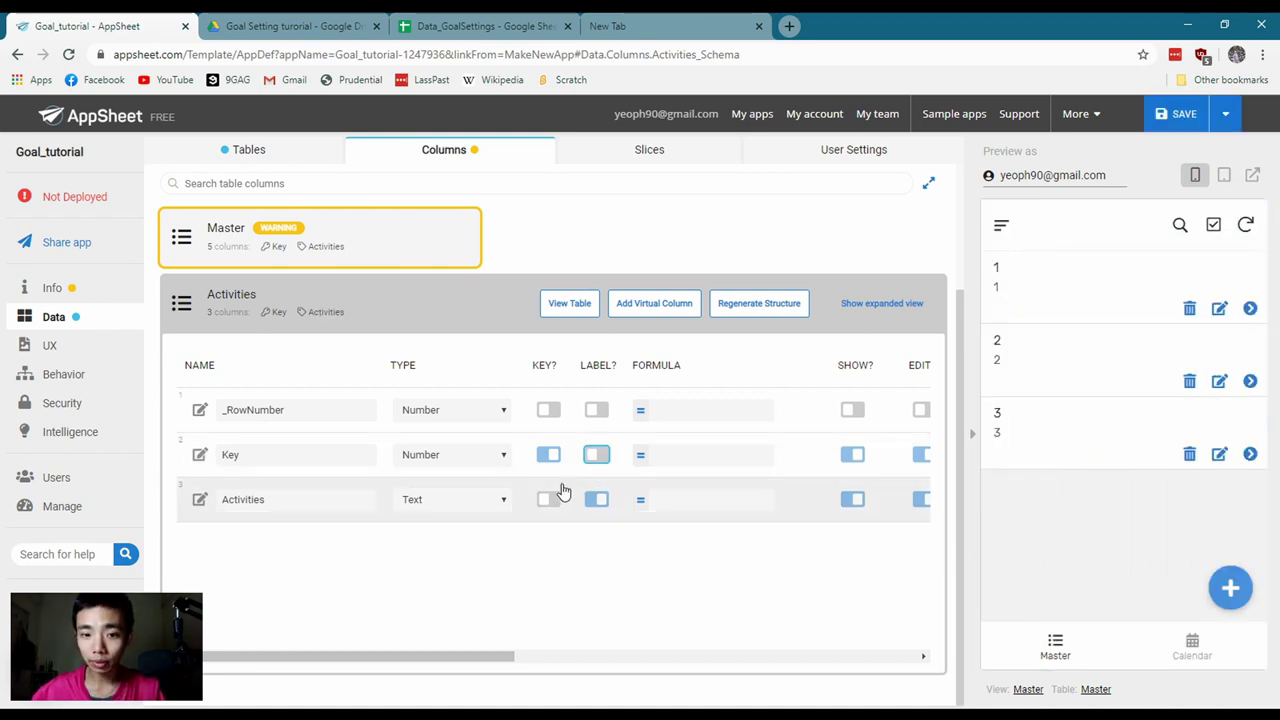
# Add the suggested Days table to the app and make its Days column the label instead of Key
pyautogui.click(398, 330)
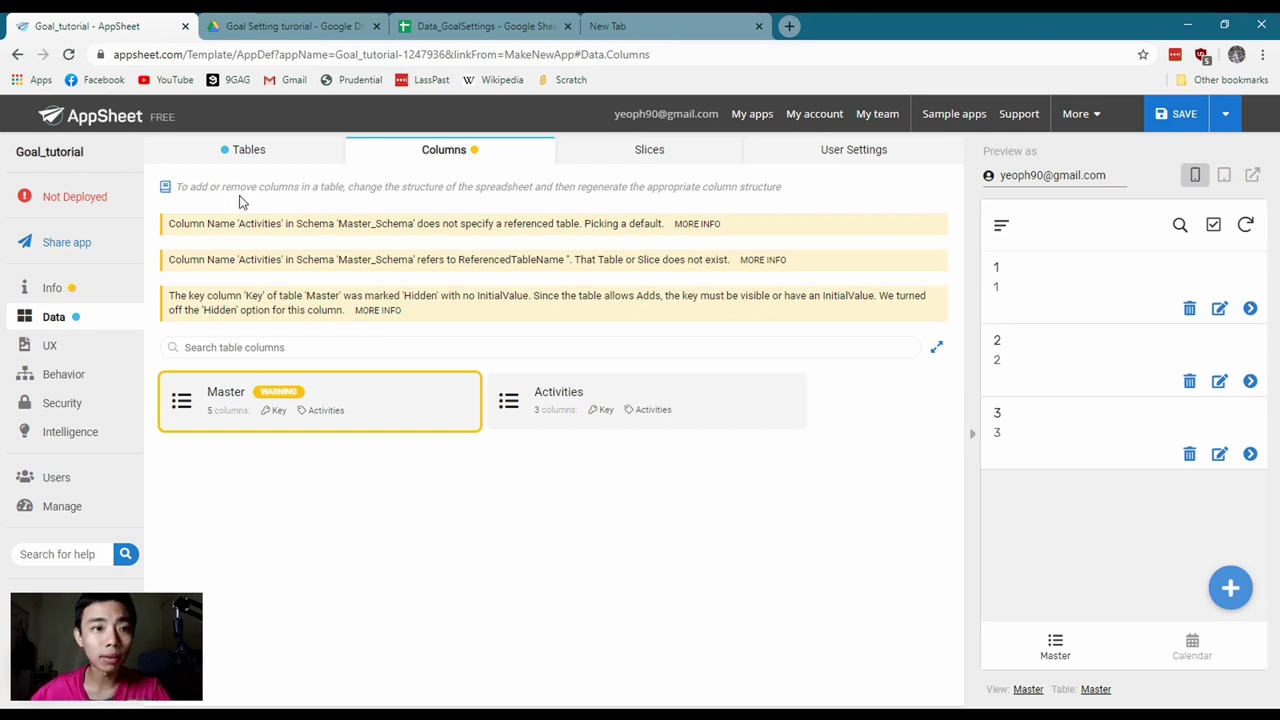
pyautogui.click(252, 154)
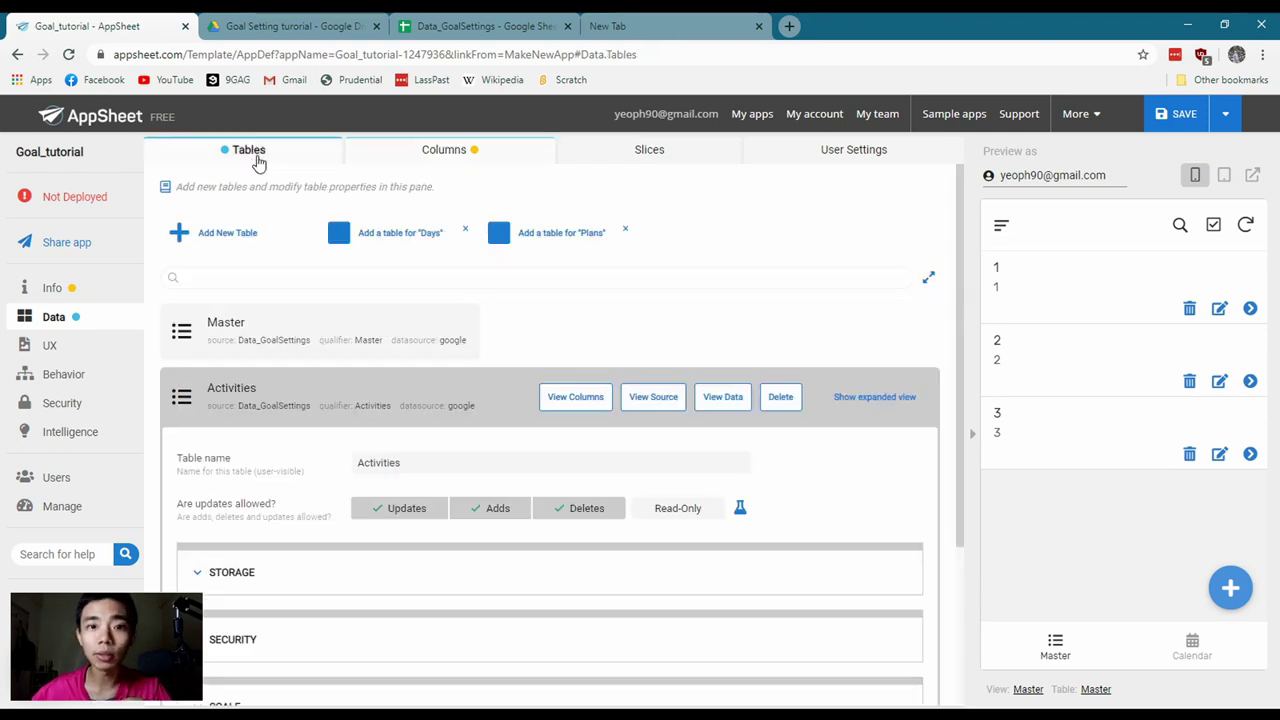
pyautogui.click(431, 243)
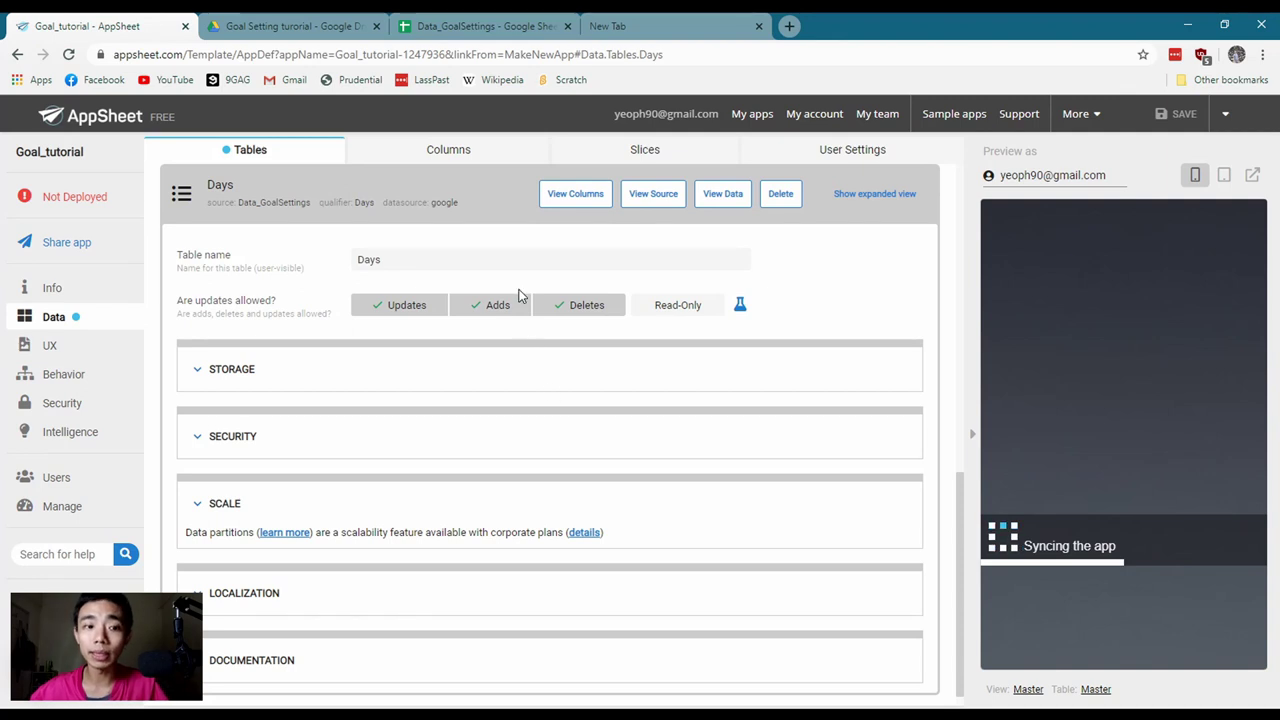
pyautogui.click(575, 193)
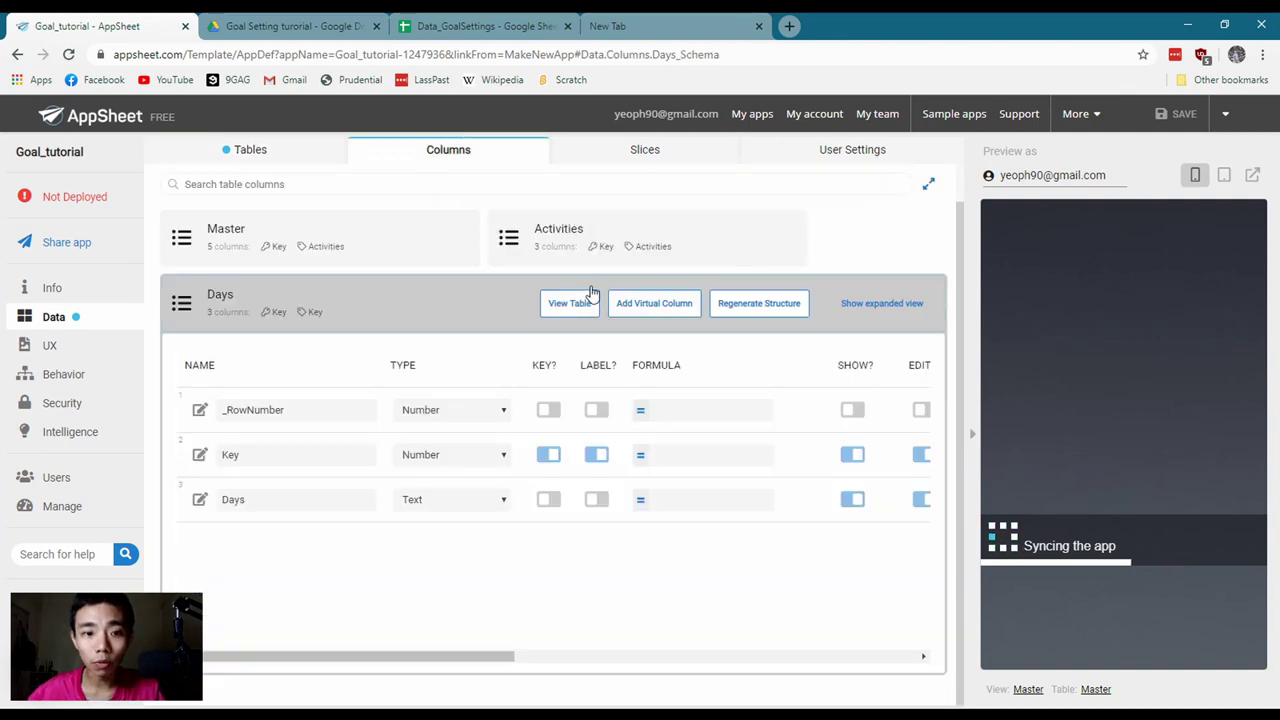
pyautogui.click(596, 454)
pyautogui.click(597, 500)
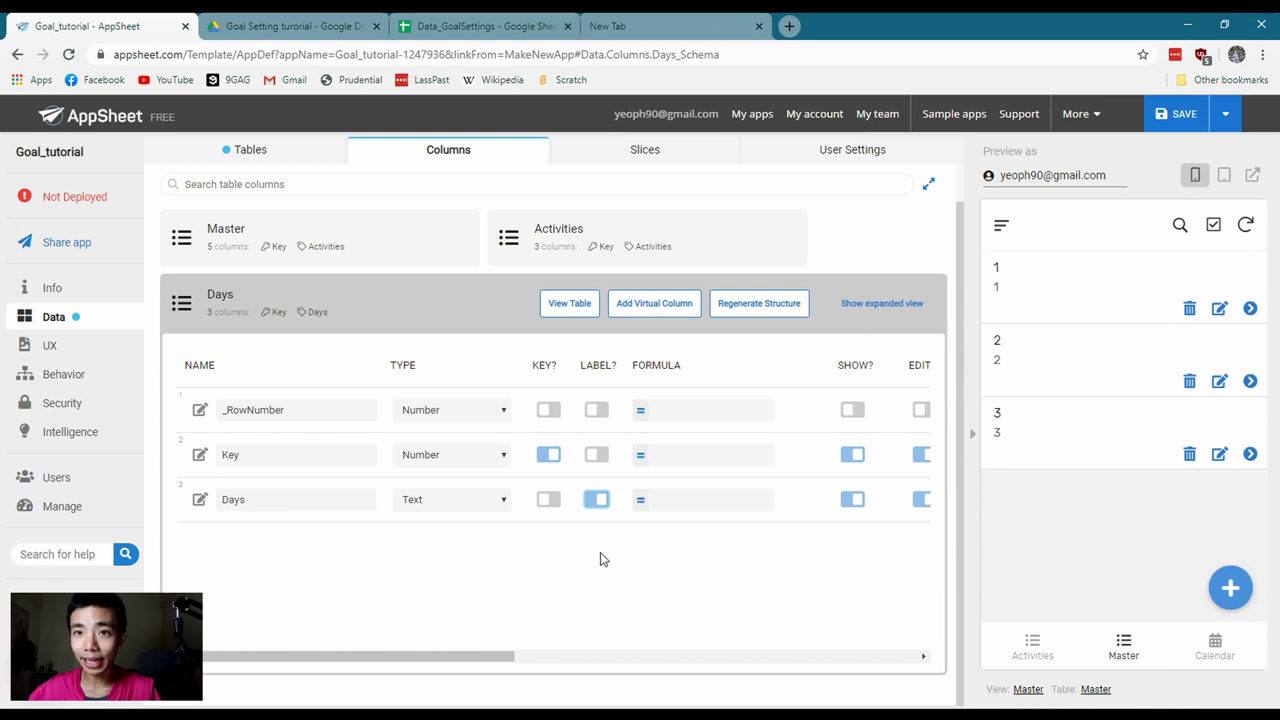
# Add the suggested Plans table to the app and make its Activities column the label instead of _ComputedKey
pyautogui.click(214, 296)
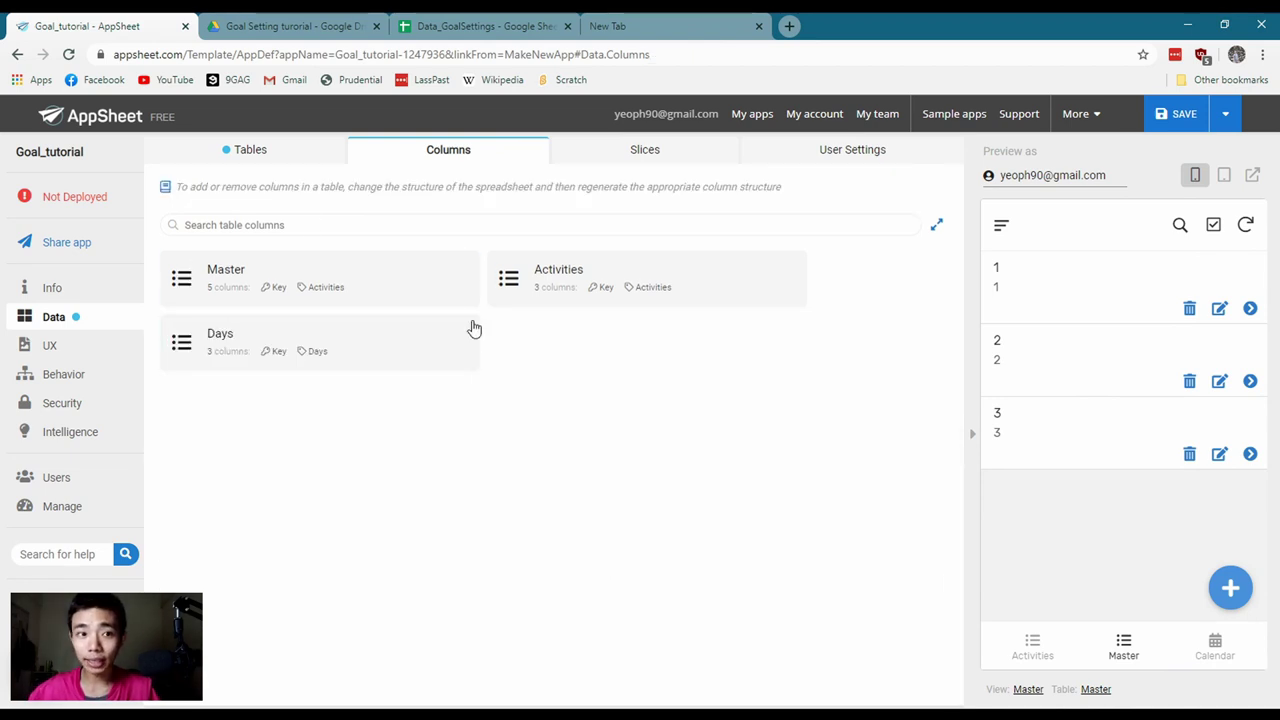
pyautogui.click(298, 157)
pyautogui.click(412, 236)
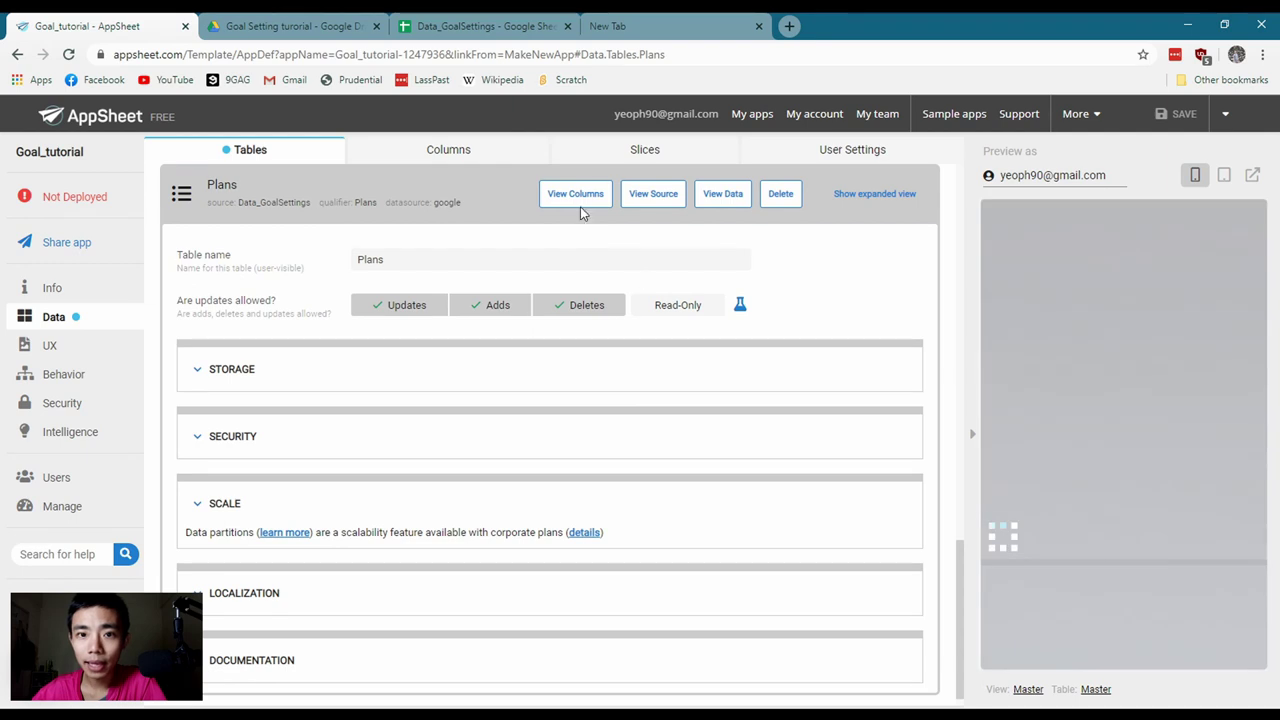
pyautogui.click(580, 200)
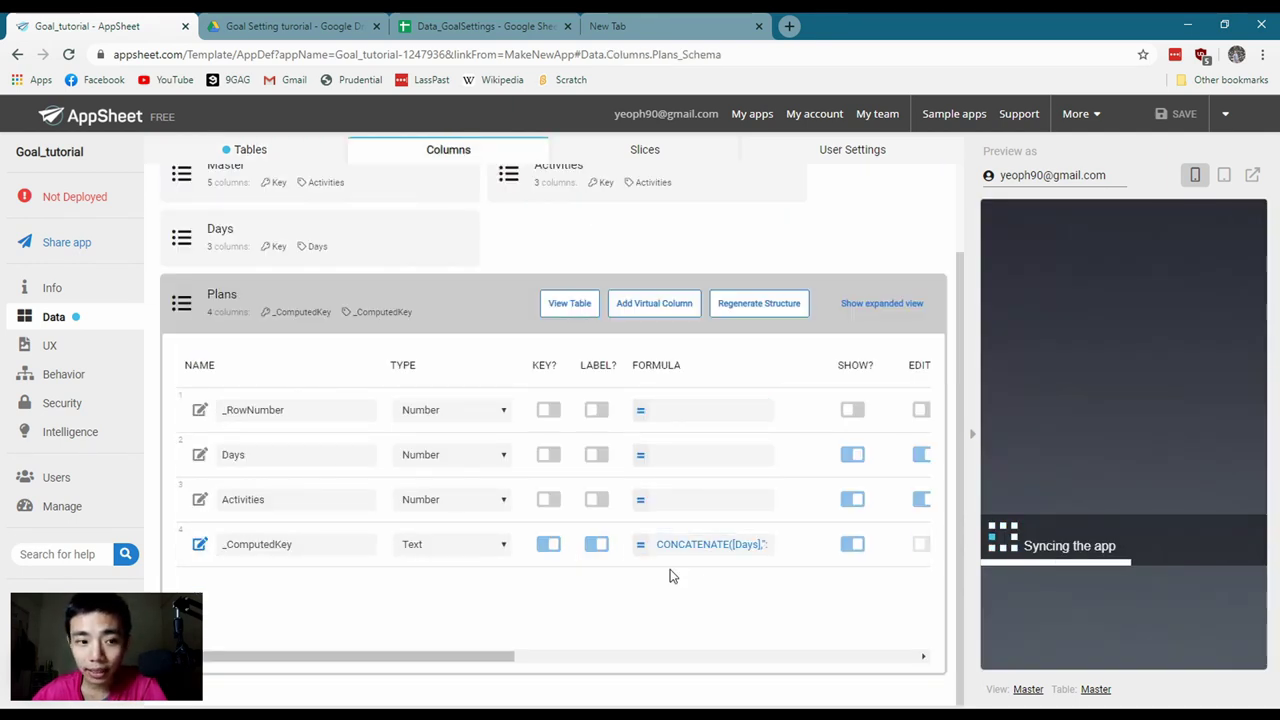
pyautogui.moveTo(500, 657); pyautogui.dragTo(430, 660)
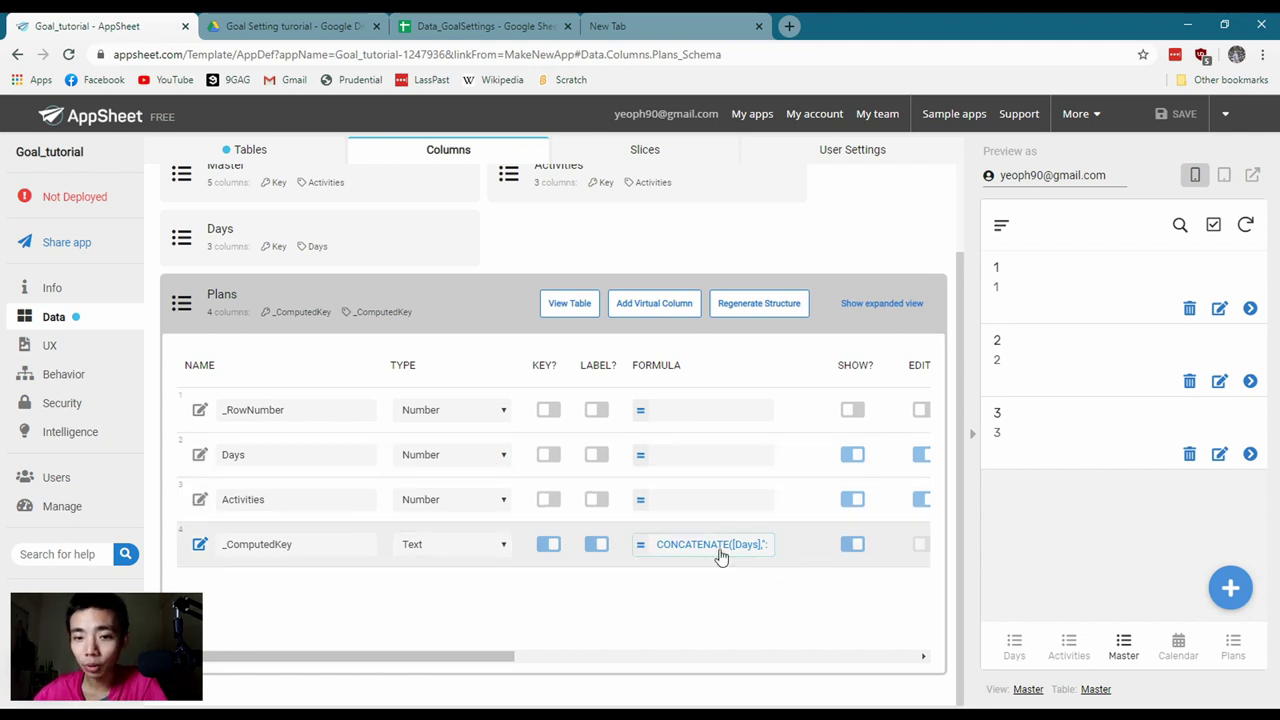
pyautogui.click(595, 546)
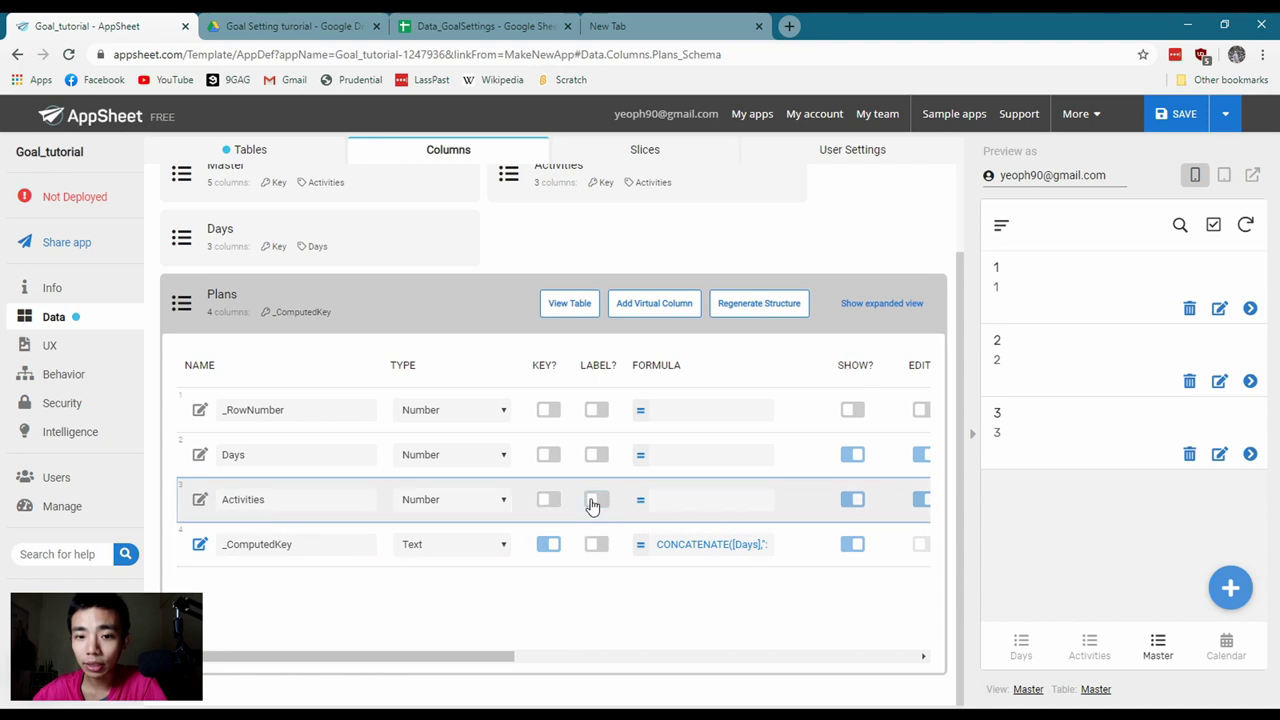
pyautogui.click(593, 501)
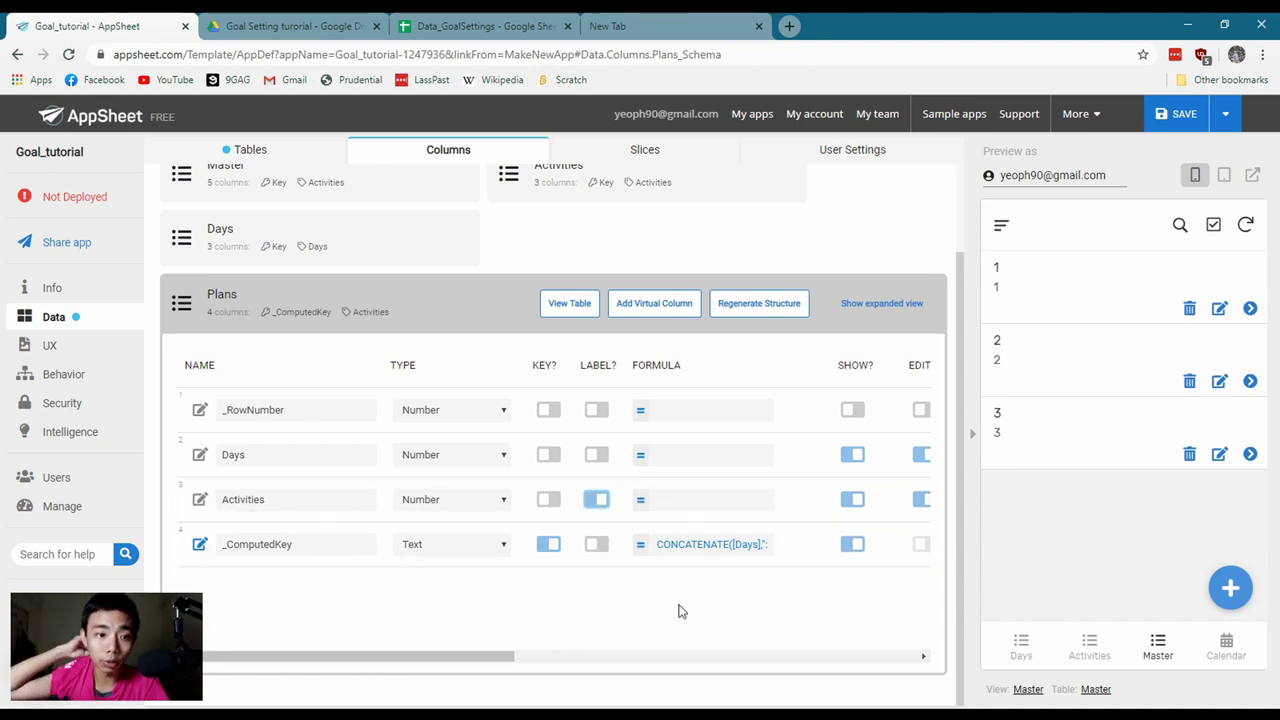
# Change the Plans table's Activities and Days column types to Ref, leaving the Days column's source table blank
pyautogui.click(455, 505)
pyautogui.press('t')
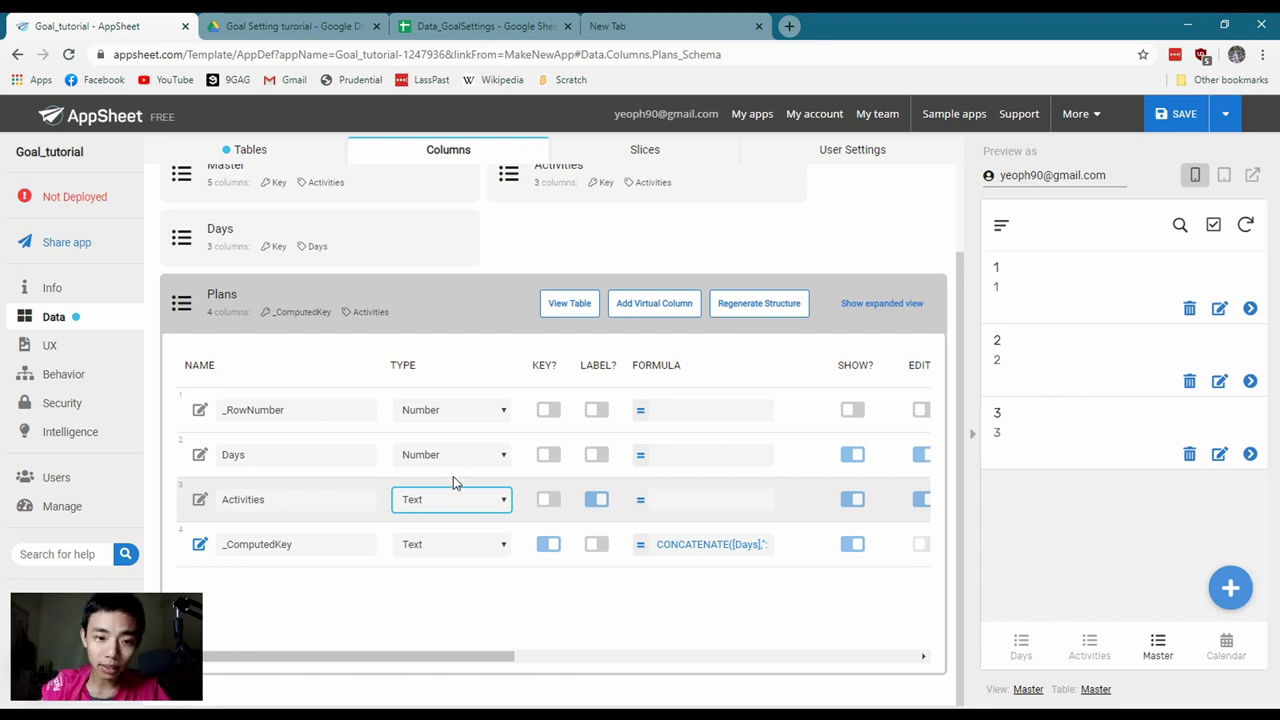
pyautogui.press('r')
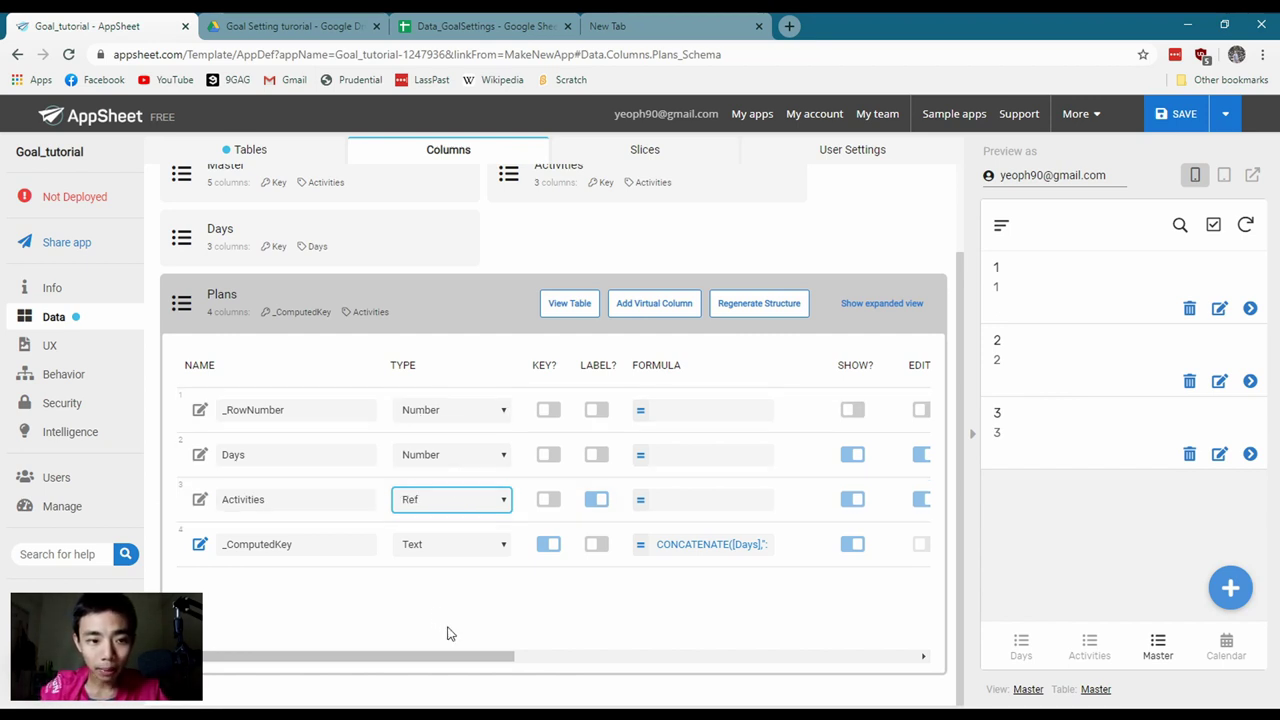
pyautogui.click(449, 458)
pyautogui.press('r')
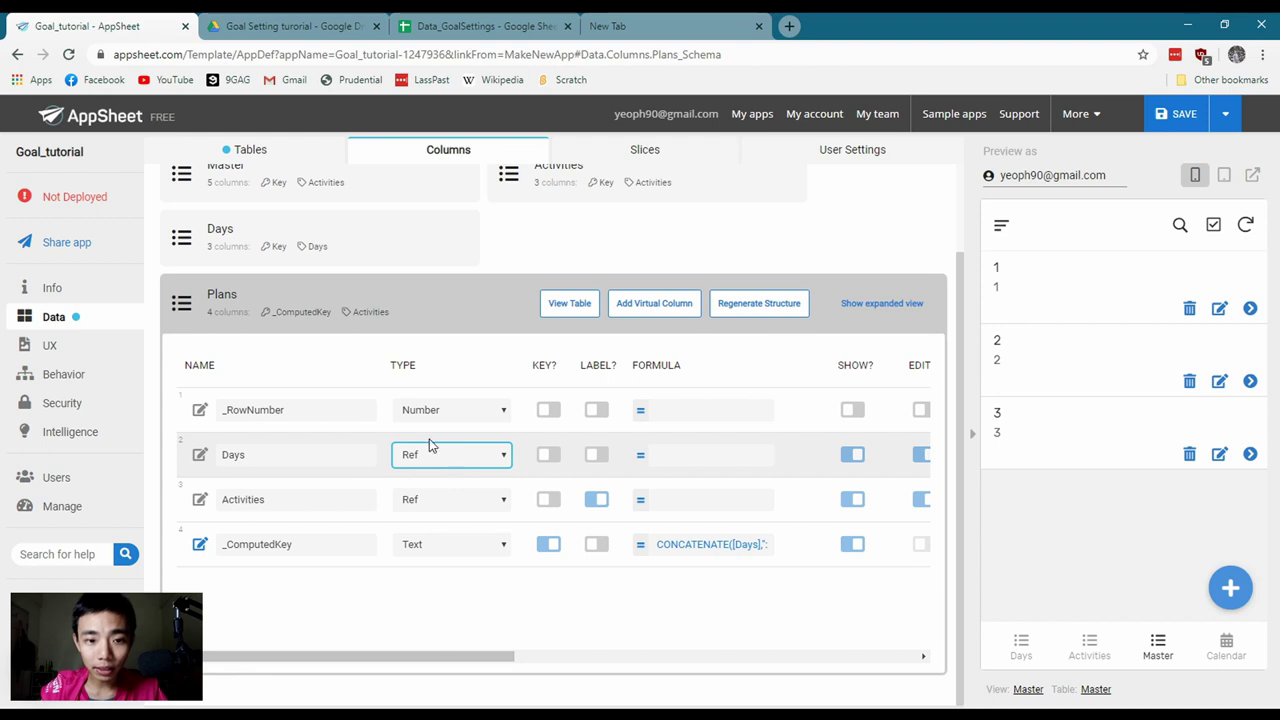
pyautogui.press('t')
pyautogui.press('r')
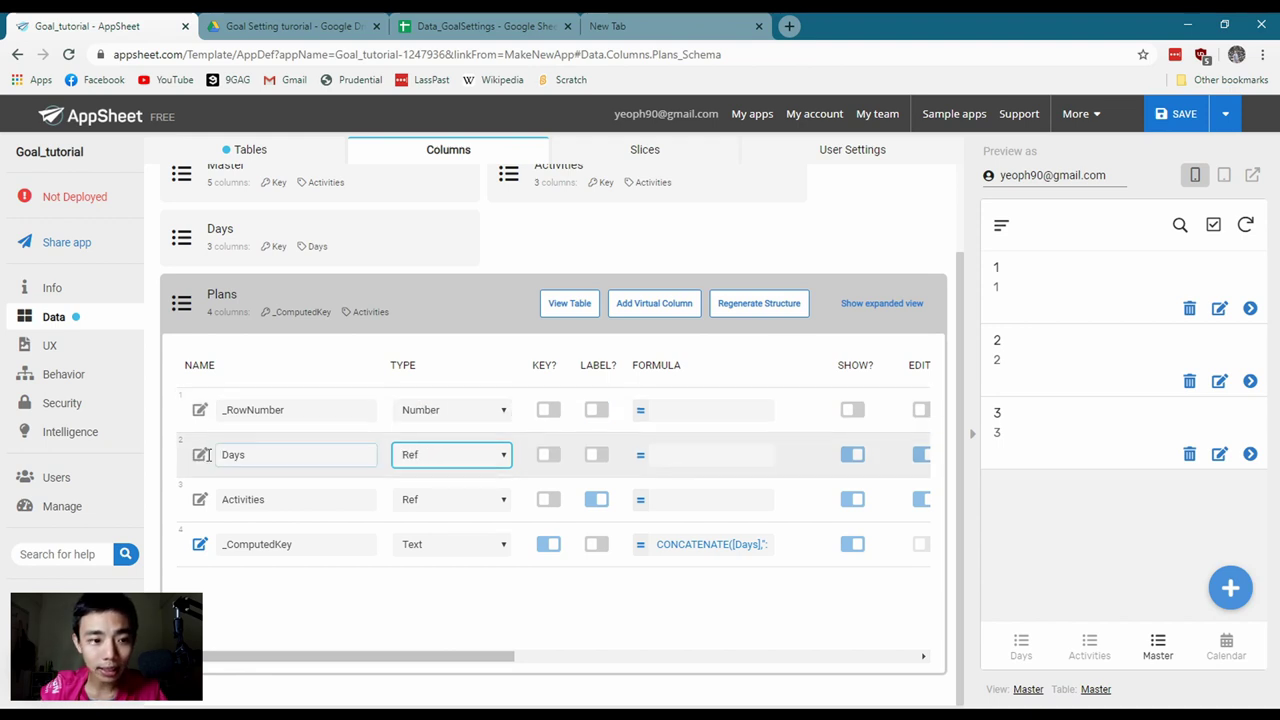
pyautogui.click(200, 454)
pyautogui.click(789, 200)
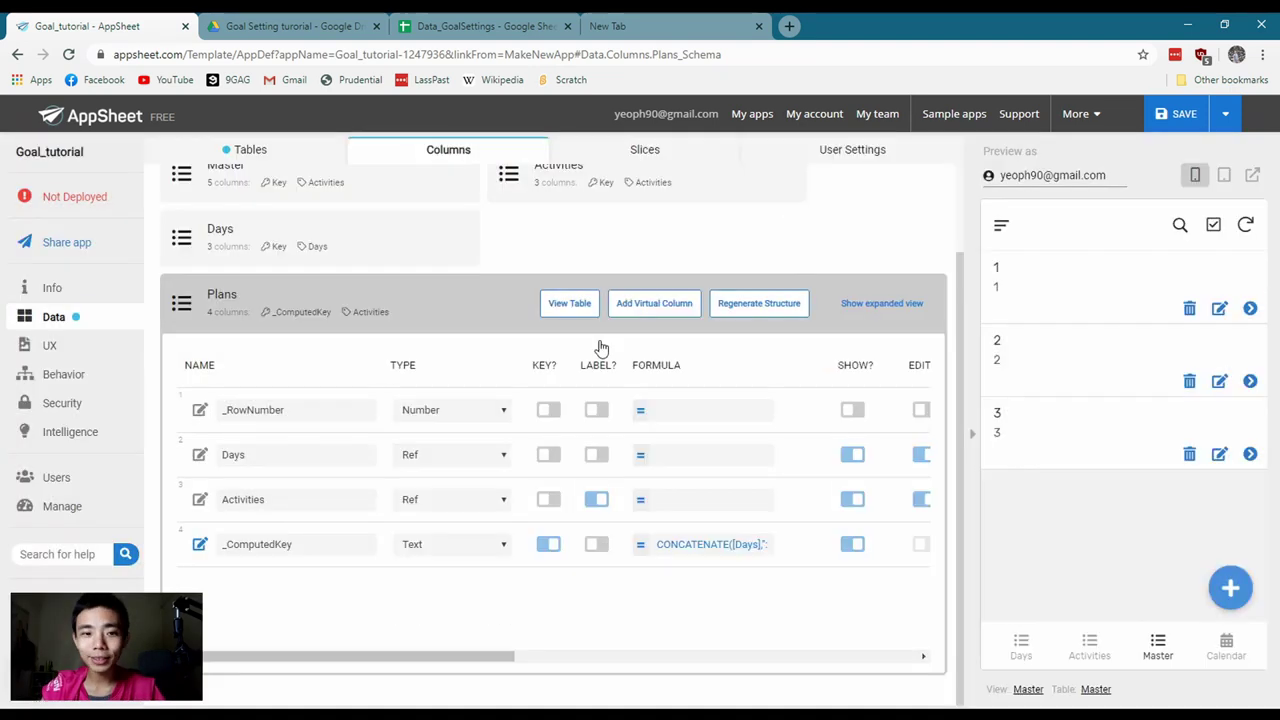
# Set the source table of the Master table's Activities reference column to Activities
pyautogui.click(243, 303)
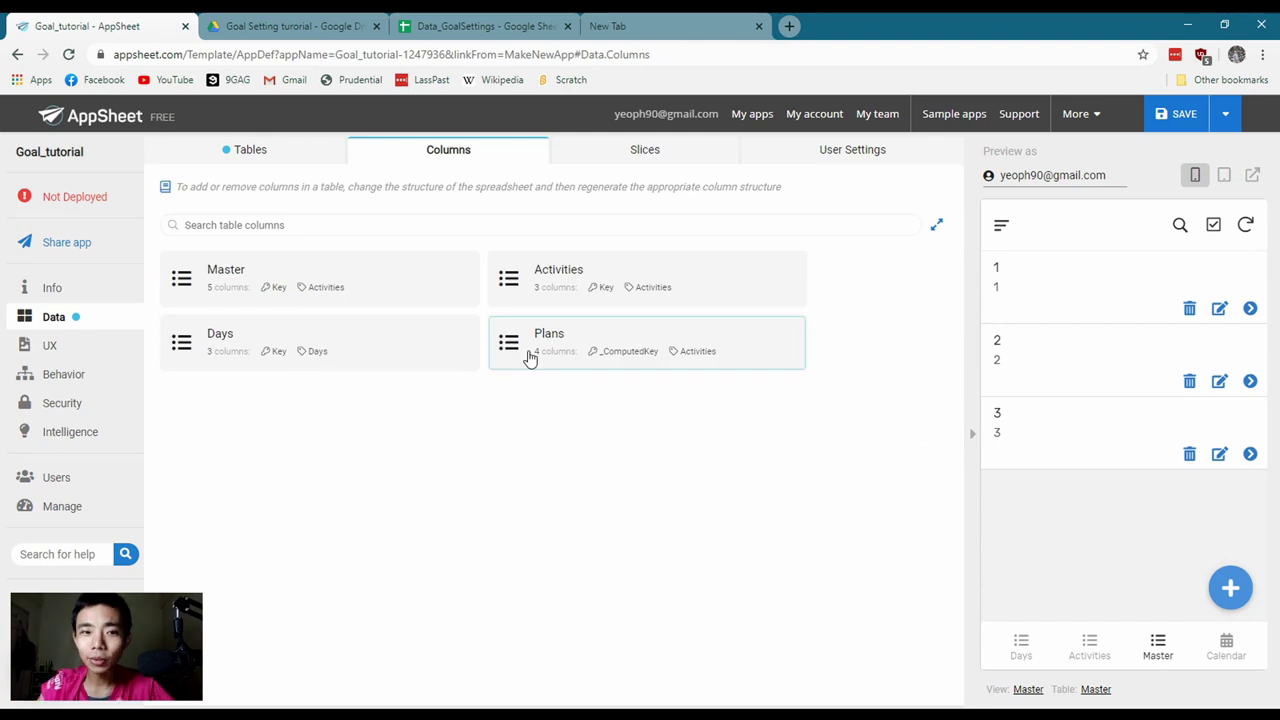
pyautogui.click(280, 272)
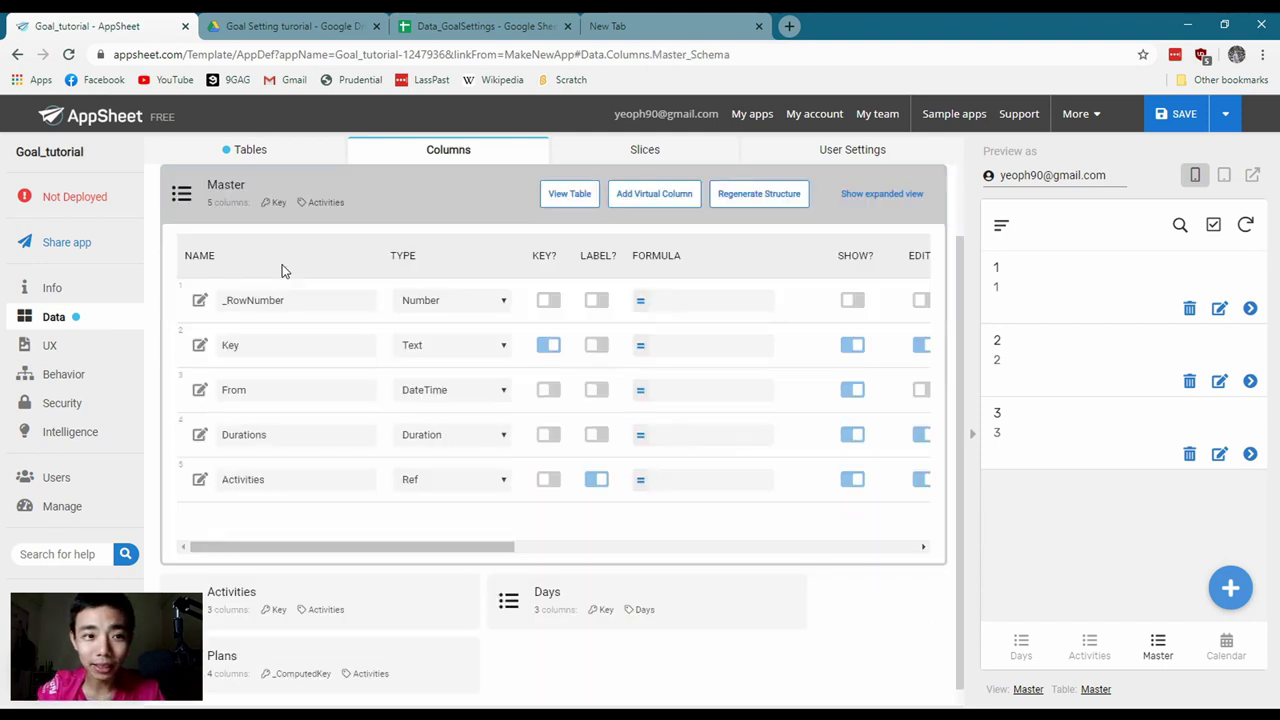
pyautogui.click(199, 481)
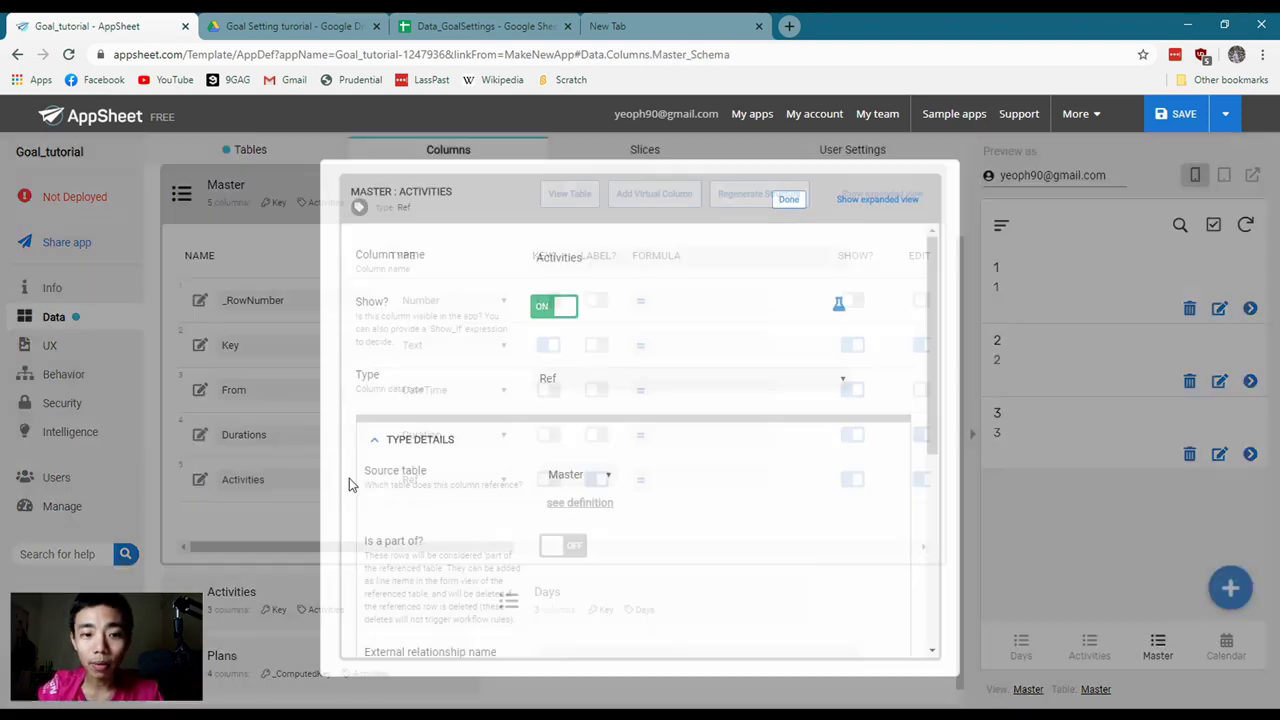
pyautogui.click(590, 477)
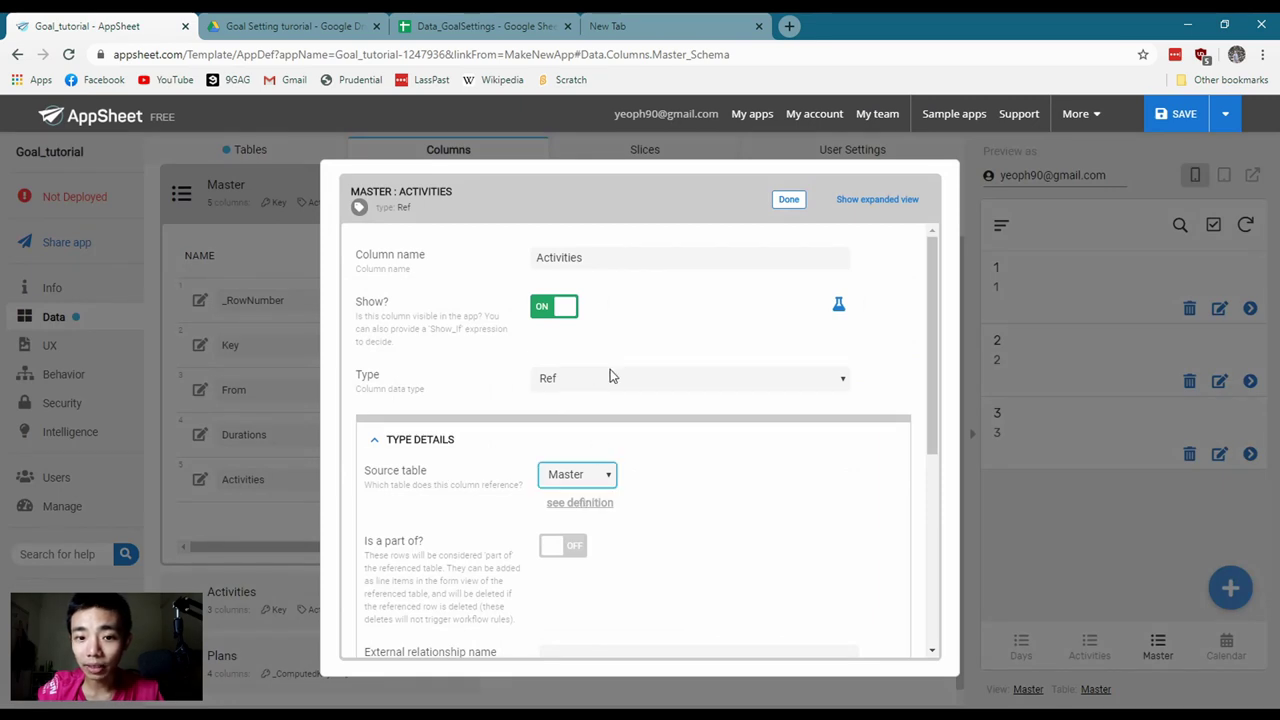
pyautogui.click(597, 503)
pyautogui.scroll(-5, 674, 500)
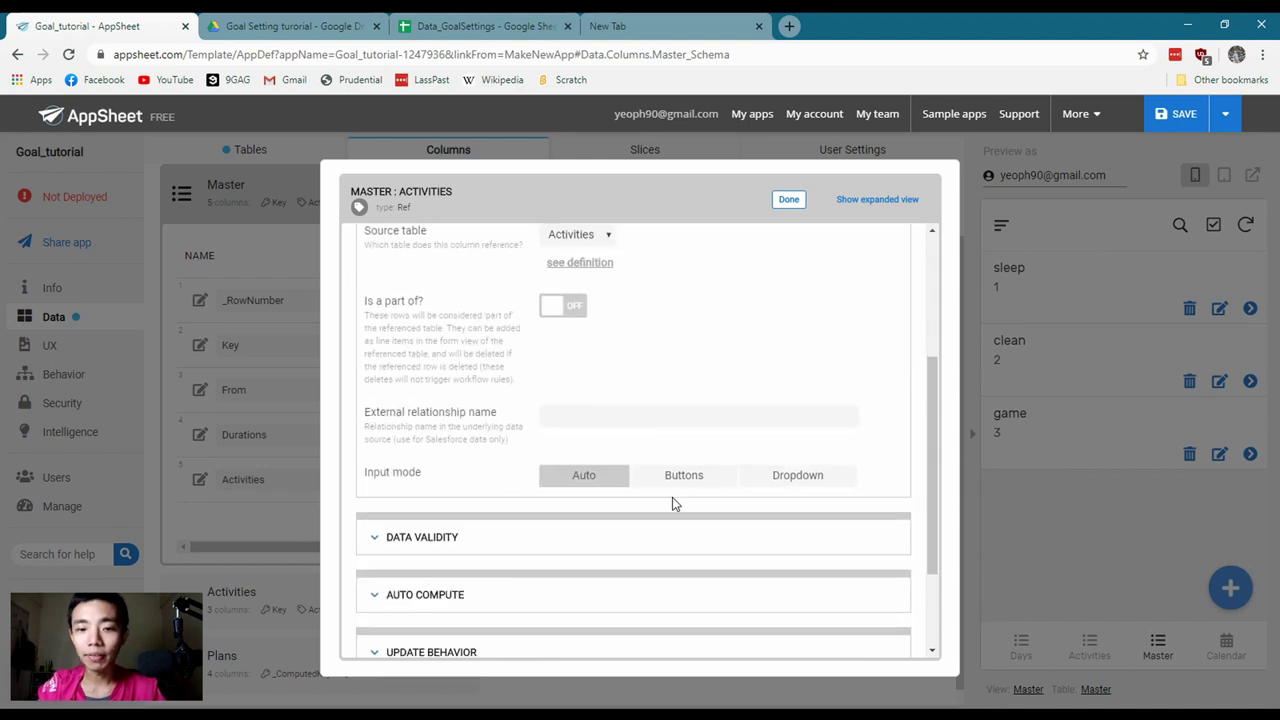
pyautogui.click(789, 199)
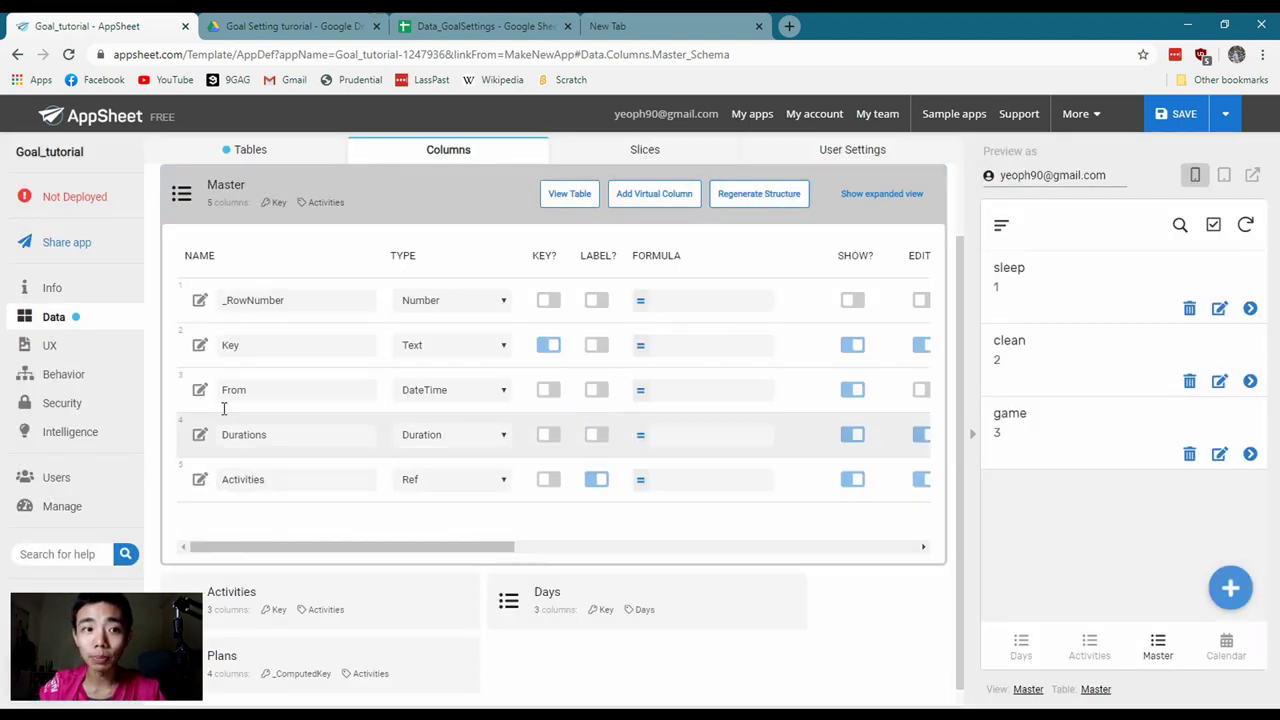
pyautogui.click(212, 185)
pyautogui.click(624, 285)
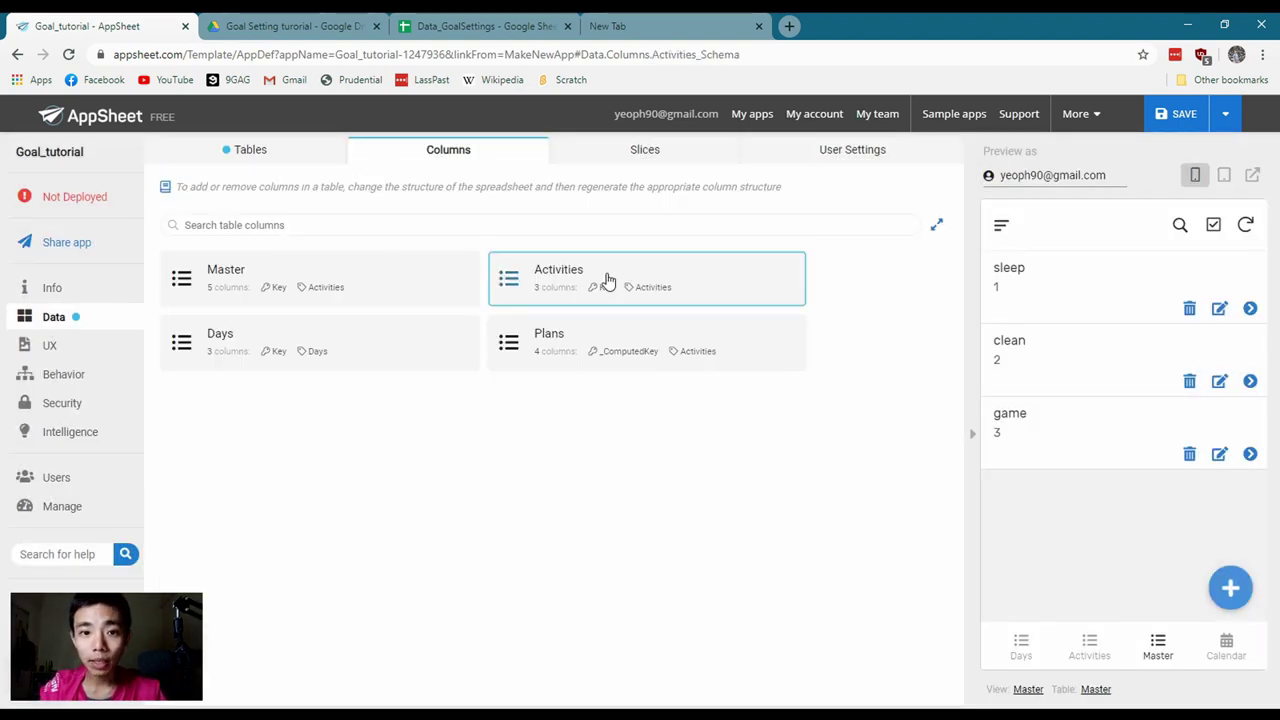
pyautogui.click(272, 233)
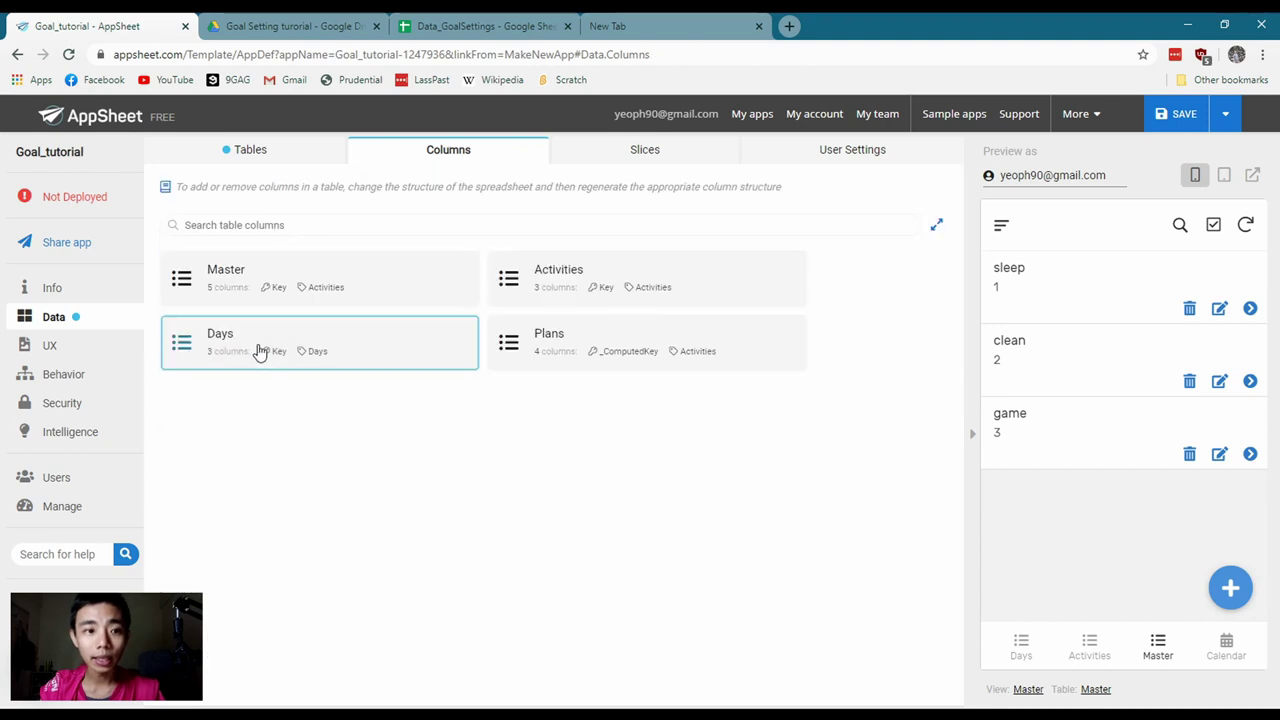
pyautogui.click(258, 352)
pyautogui.click(238, 229)
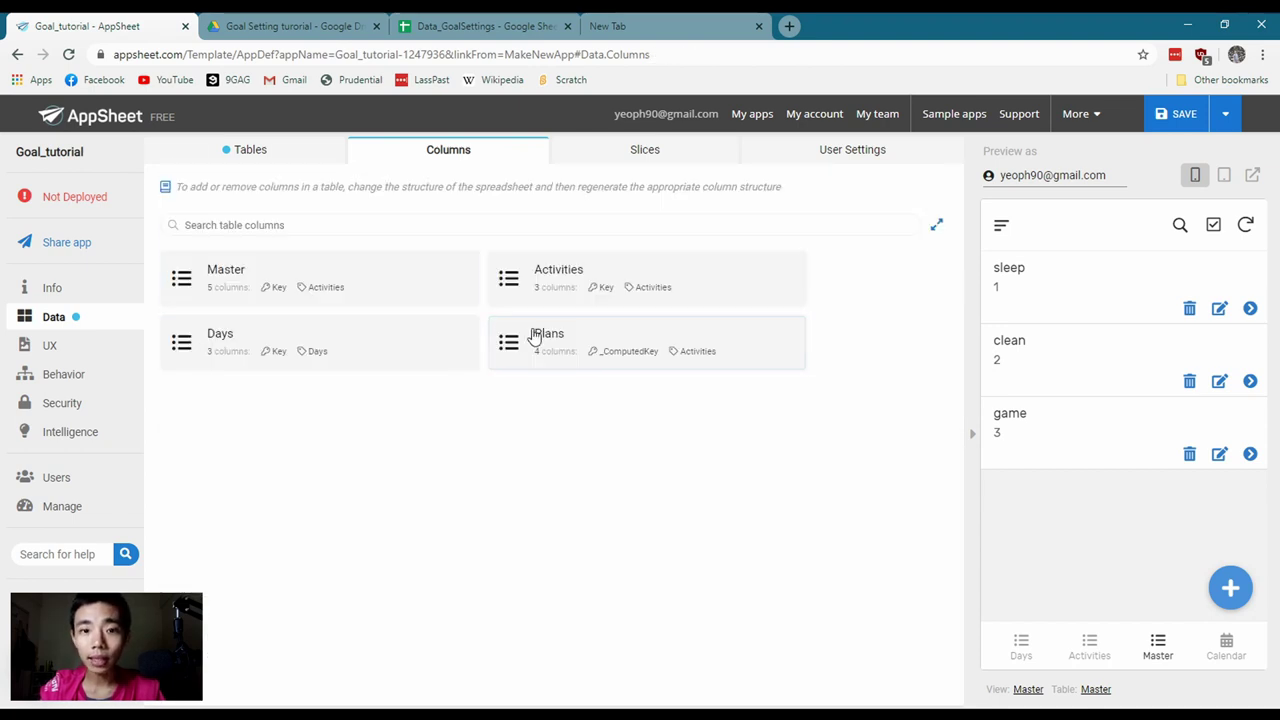
# Set the source table of the Plans table's Days reference column to Days
pyautogui.click(584, 338)
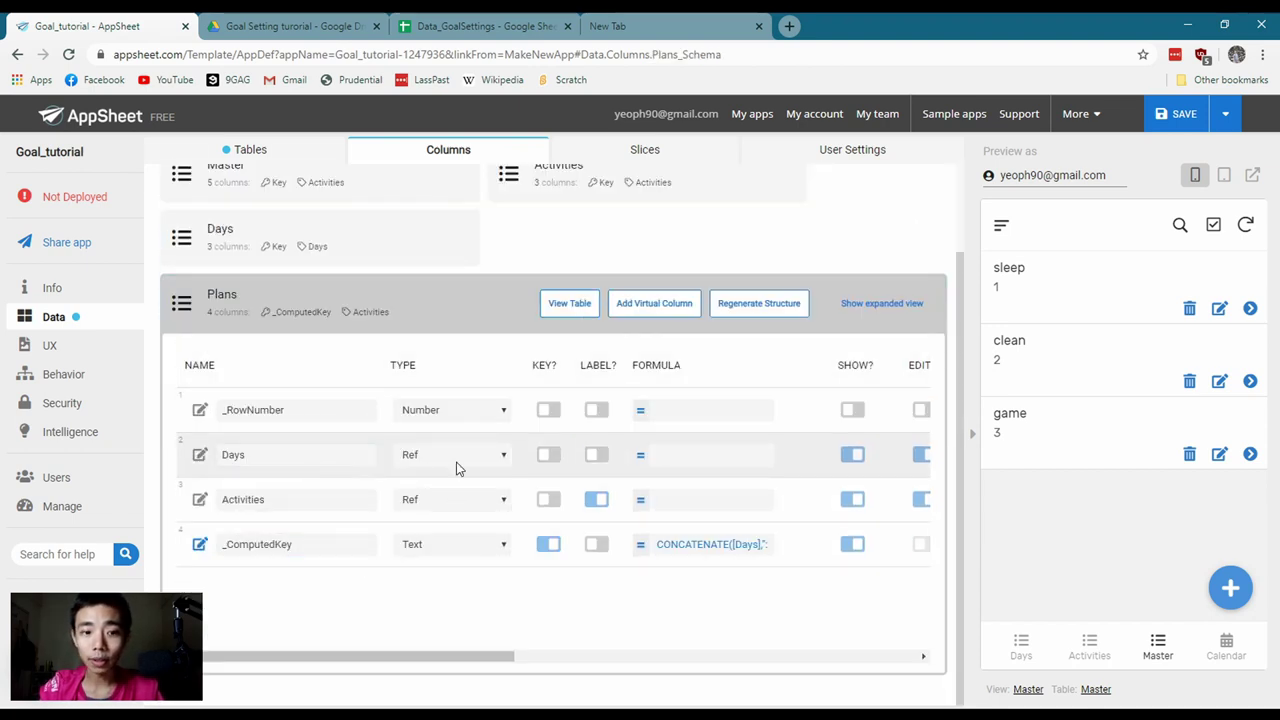
pyautogui.click(200, 455)
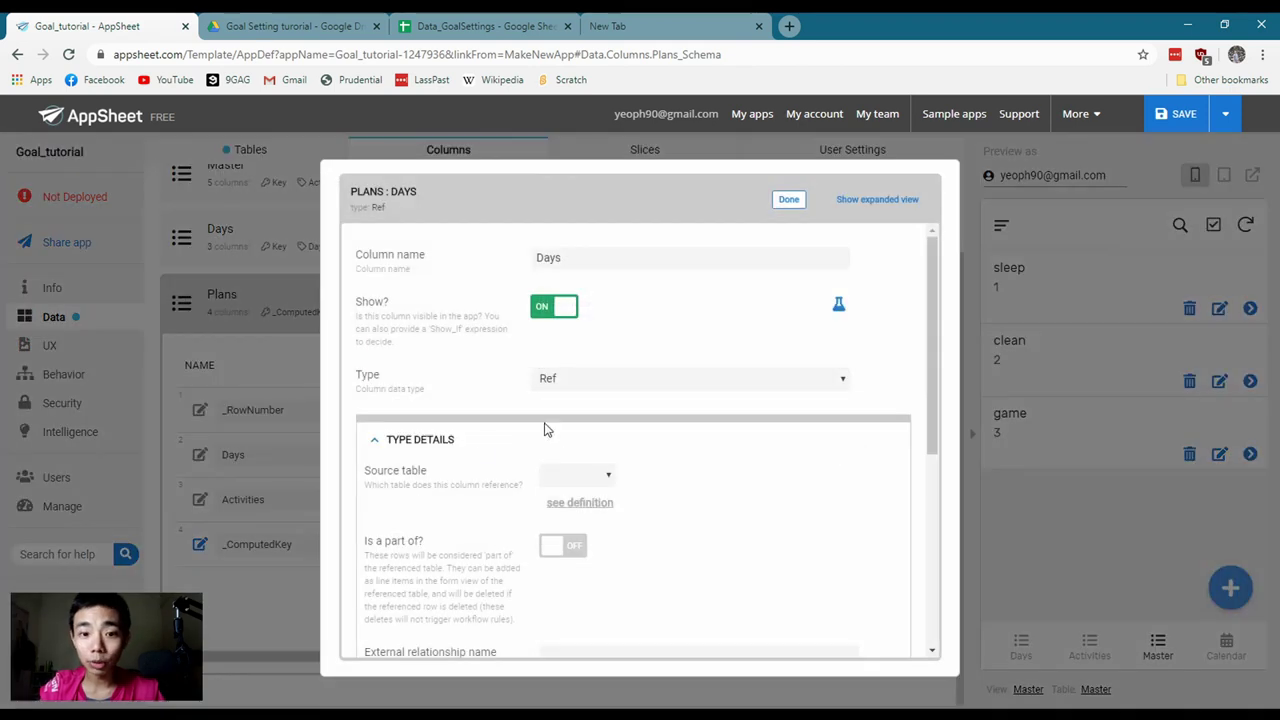
pyautogui.click(578, 477)
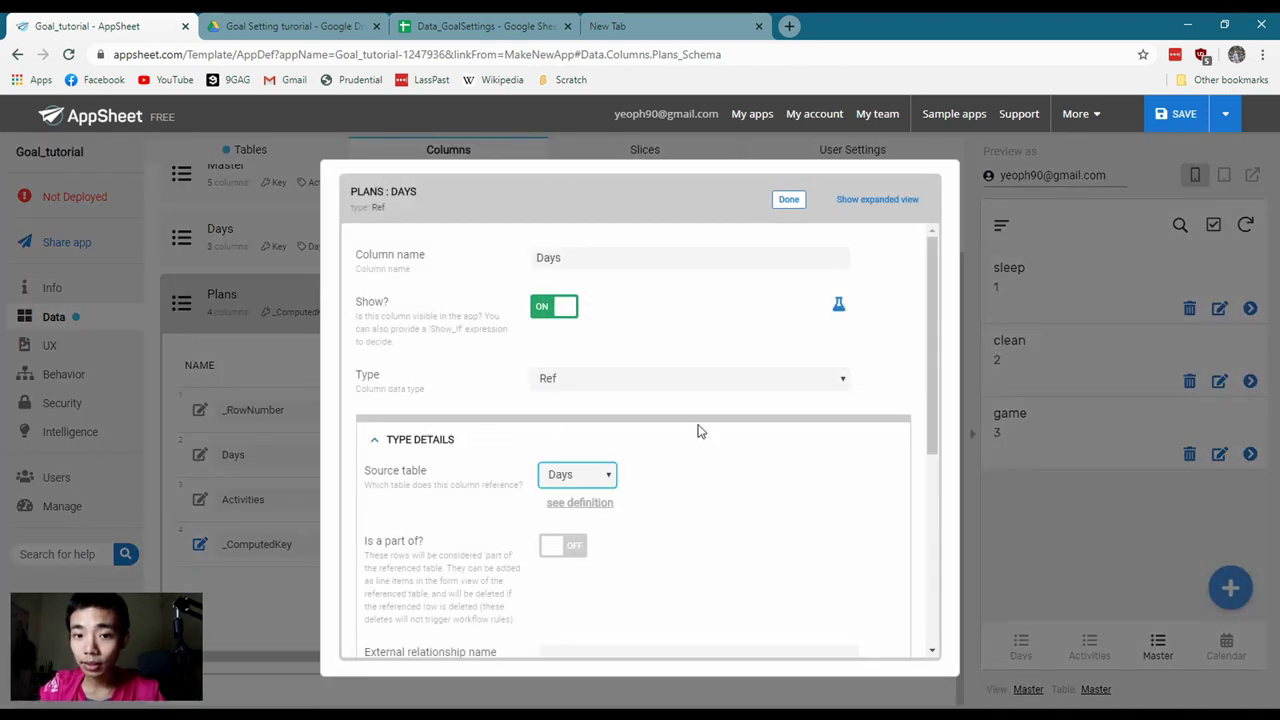
pyautogui.click(789, 199)
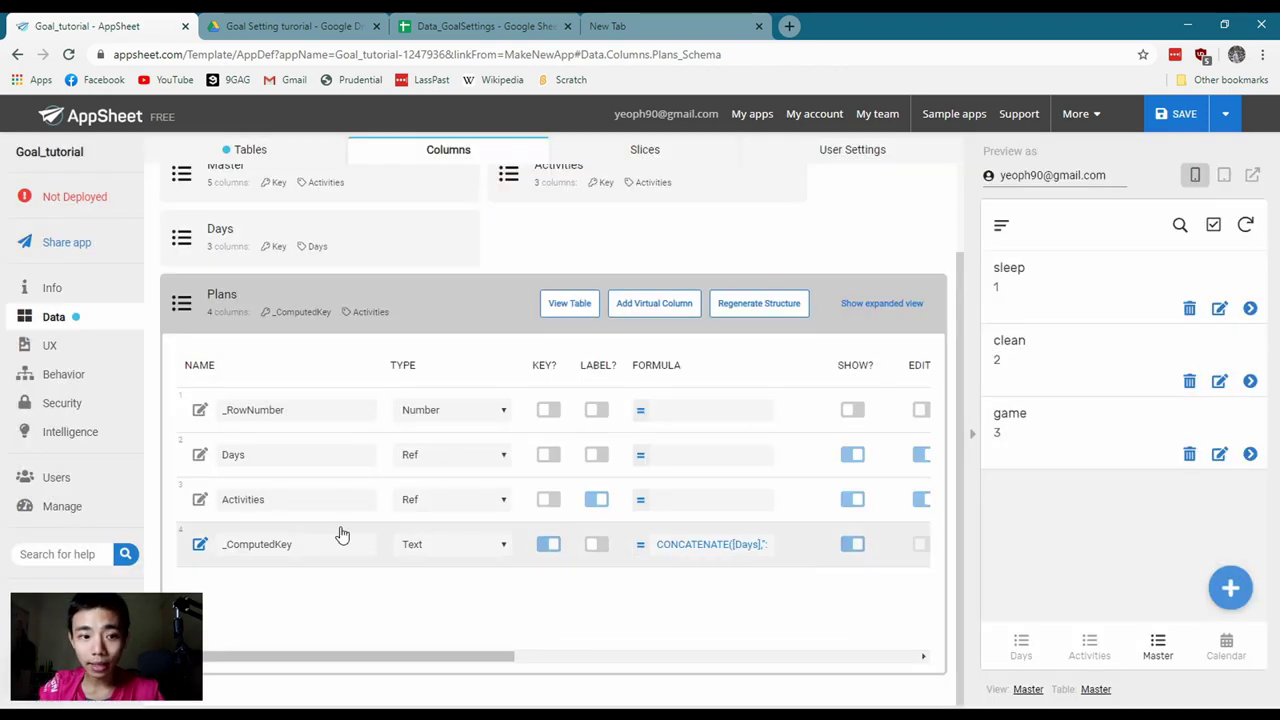
# Set the source table of the Plans table's Activities reference column to Activities, and save the app
pyautogui.click(195, 499)
pyautogui.click(584, 478)
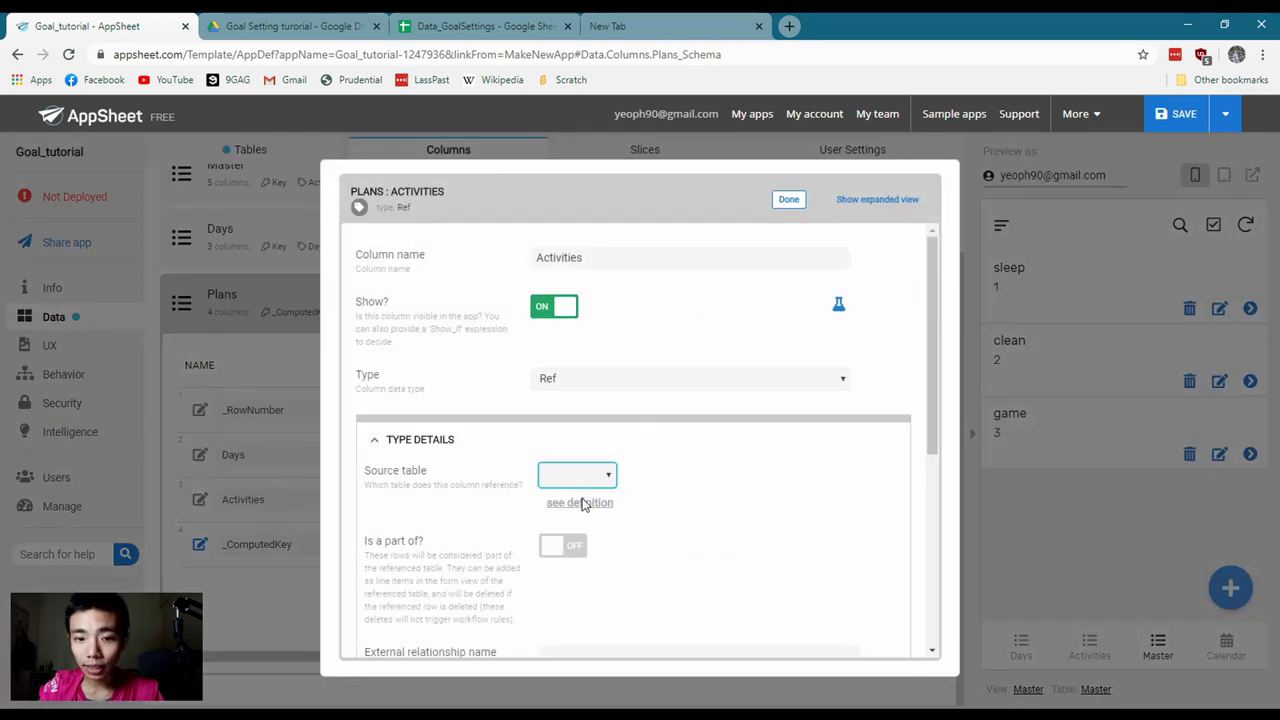
pyautogui.click(584, 503)
pyautogui.click(789, 201)
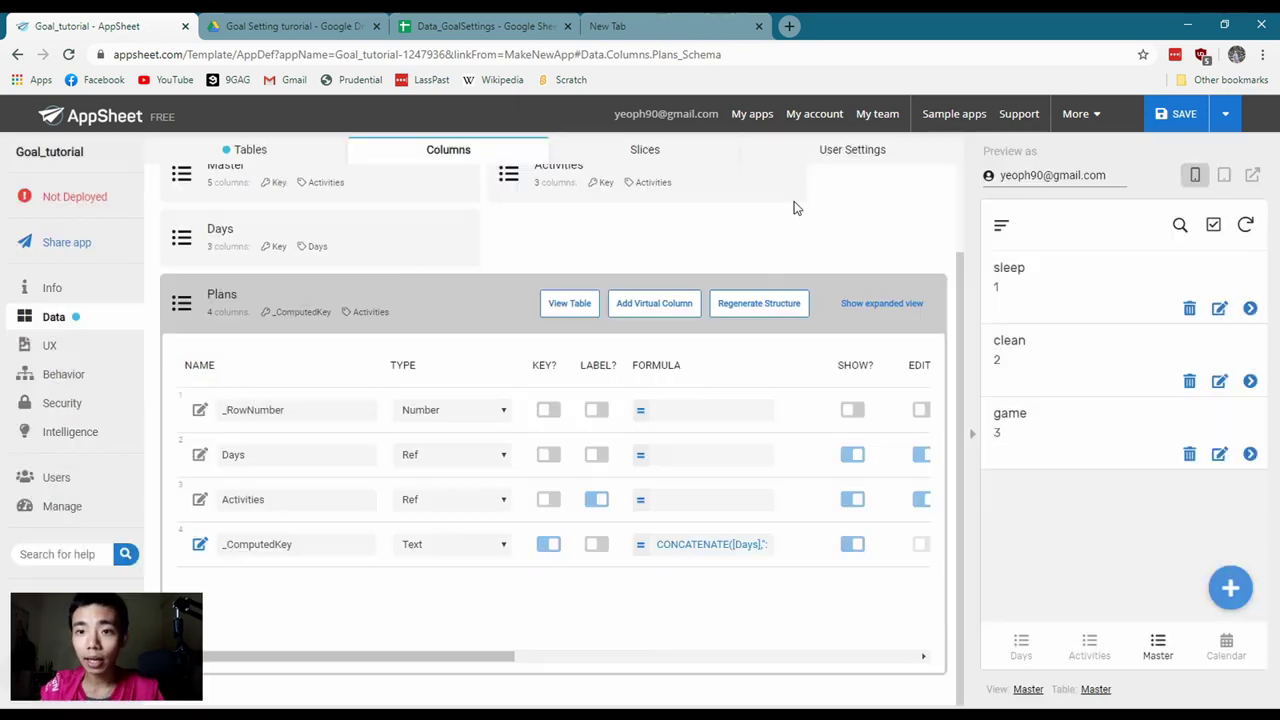
pyautogui.click(215, 302)
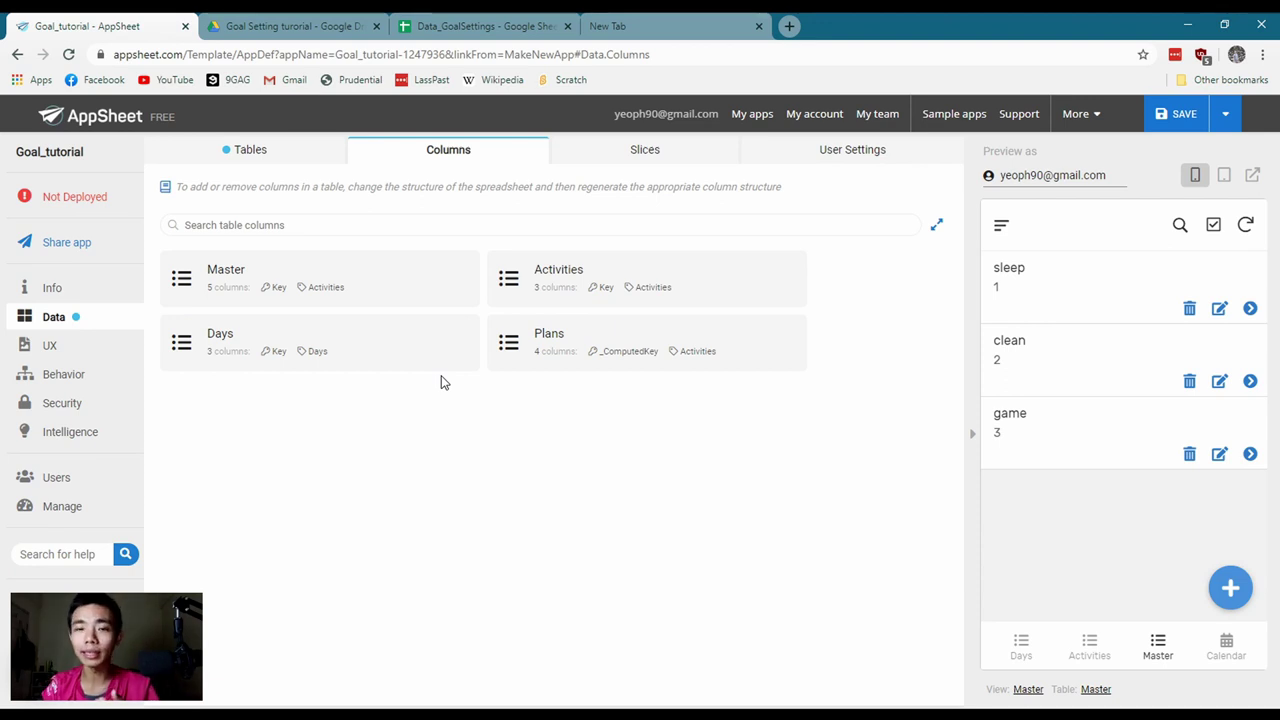
pyautogui.click(1159, 110)
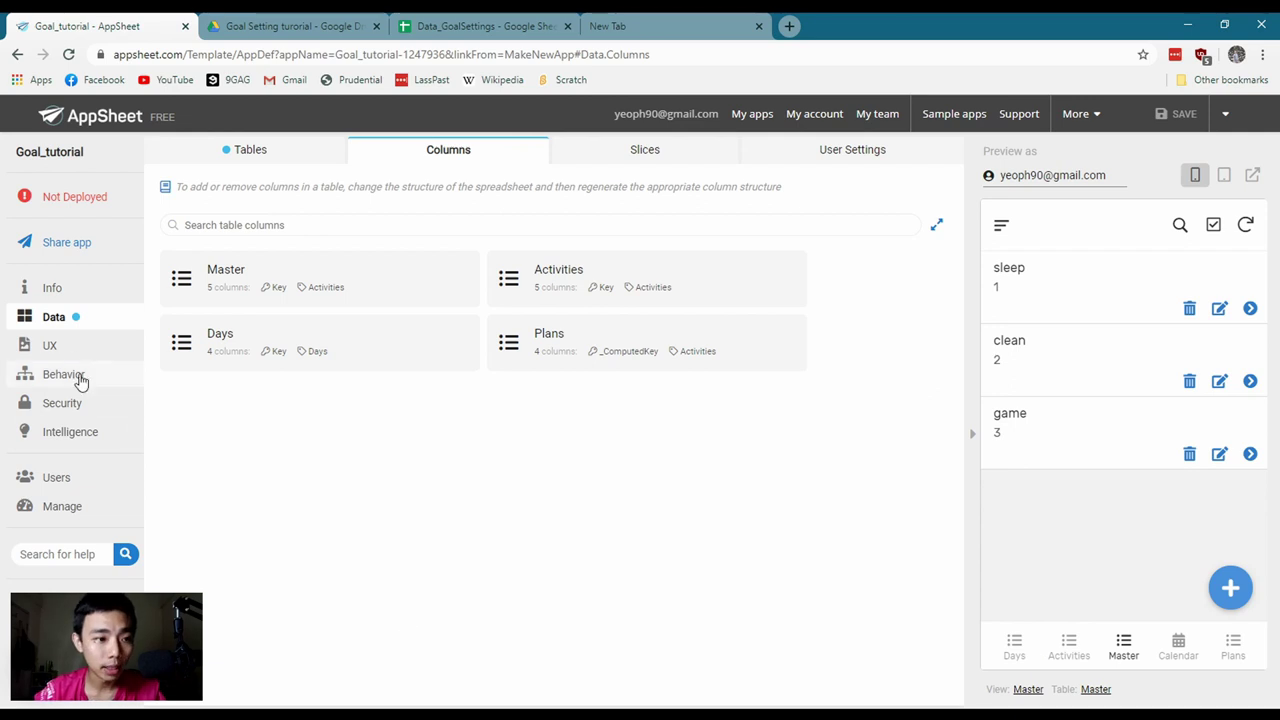
# Delete the Plans and Calendar views from the app's primary views
pyautogui.click(74, 346)
pyautogui.click(220, 468)
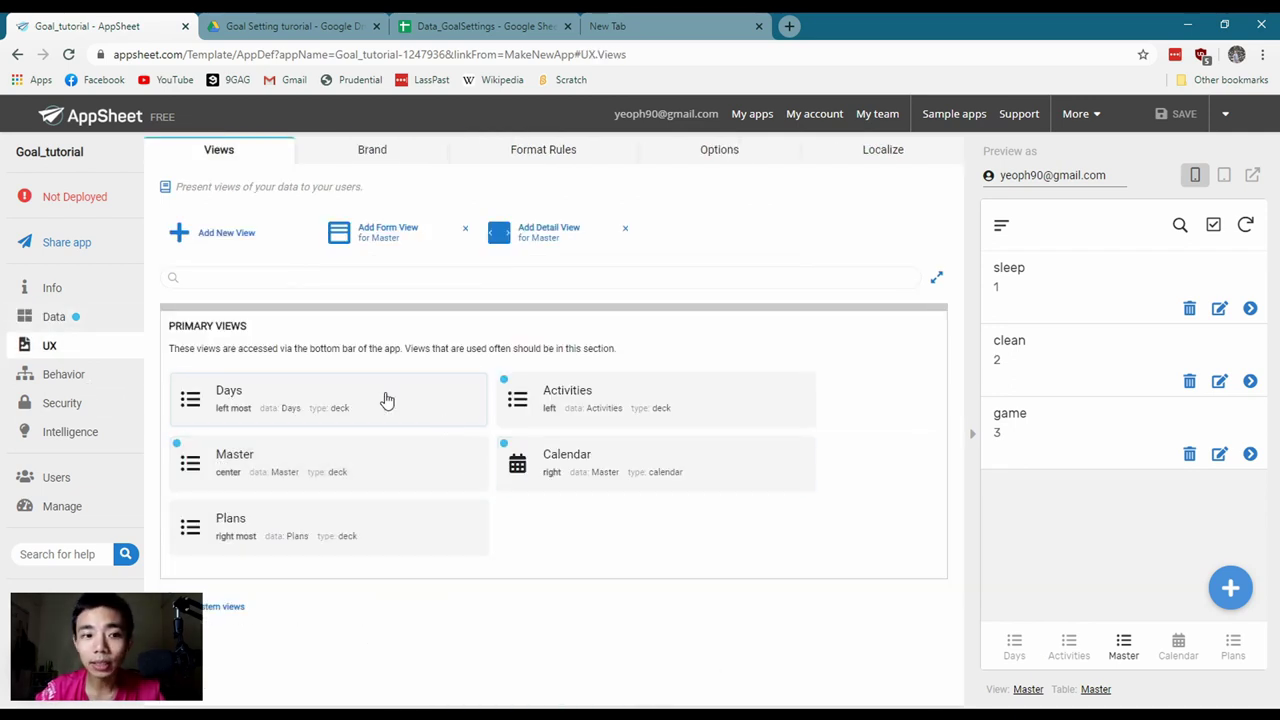
pyautogui.click(309, 531)
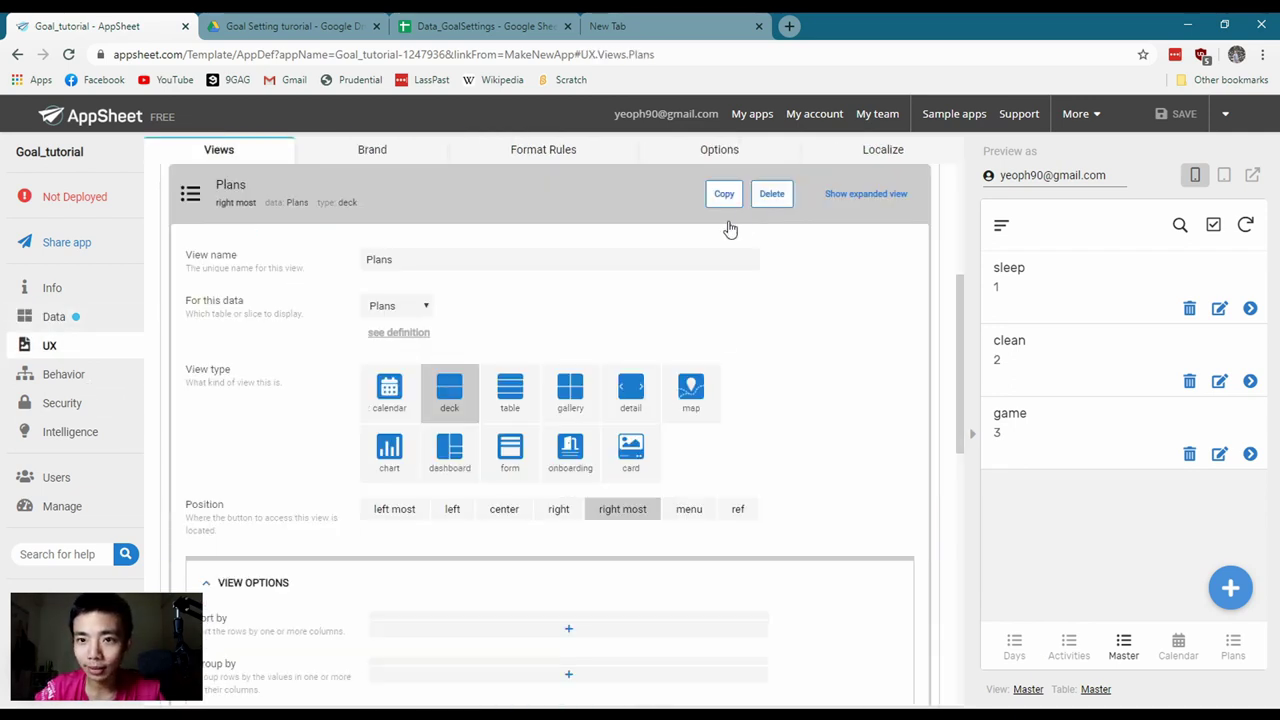
pyautogui.click(770, 194)
pyautogui.click(760, 194)
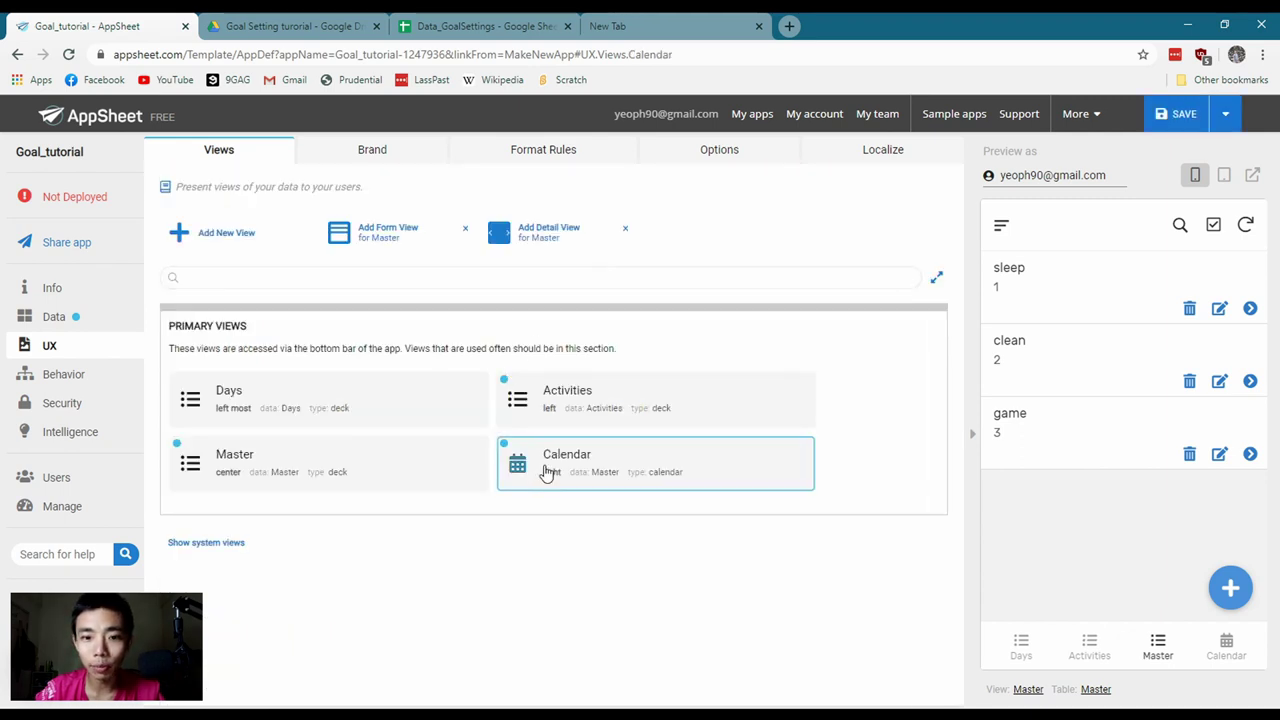
pyautogui.click(546, 471)
pyautogui.click(783, 198)
pyautogui.click(760, 194)
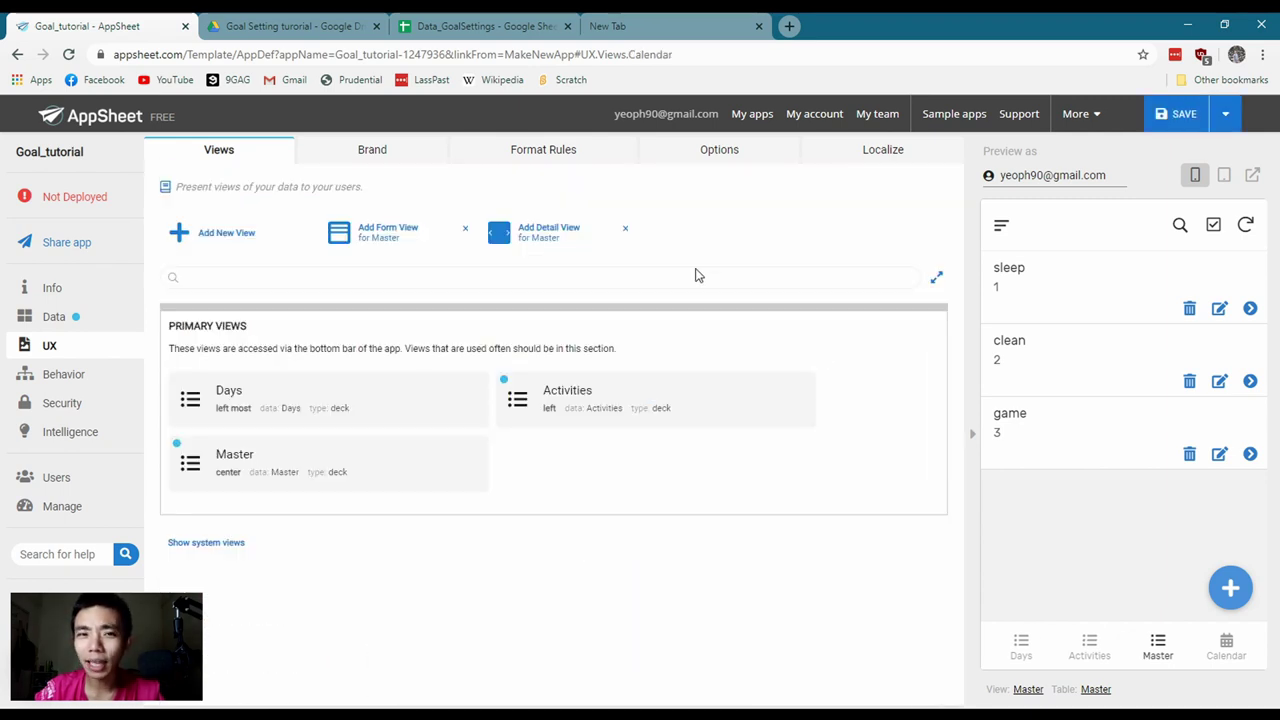
# Delete the Master and Activities views from the app's primary views
pyautogui.click(294, 478)
pyautogui.click(768, 196)
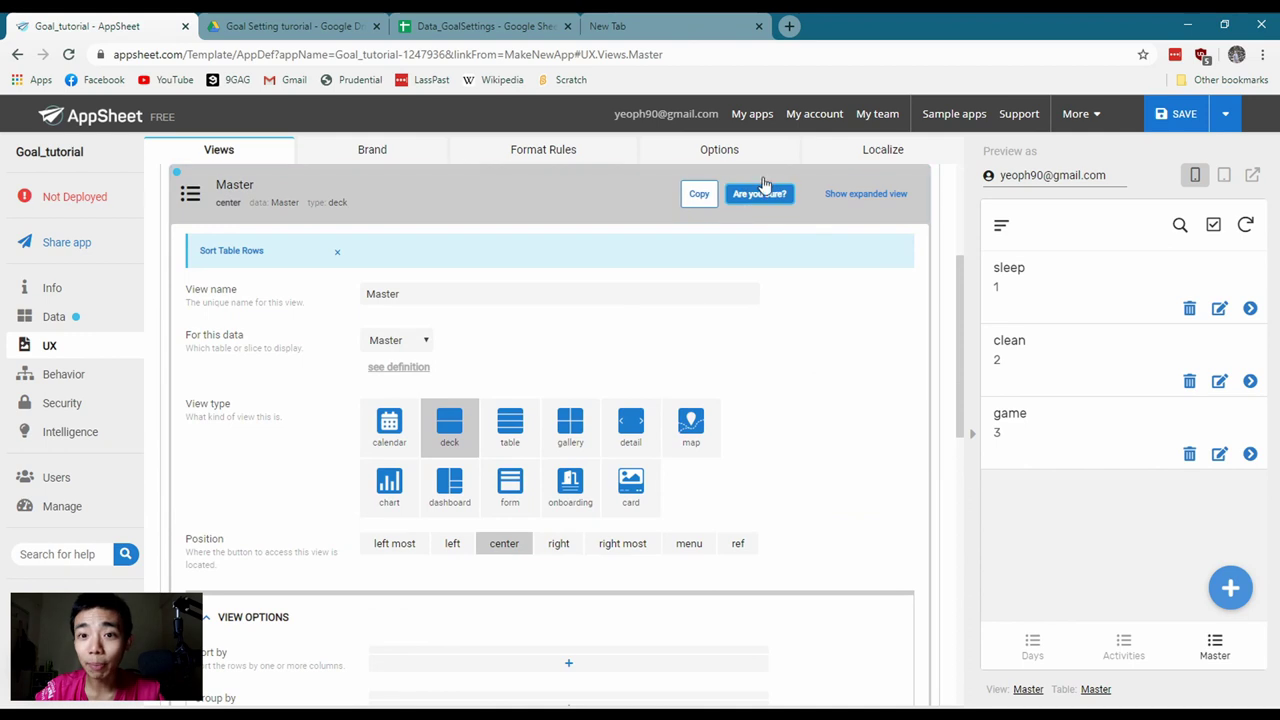
pyautogui.click(760, 196)
pyautogui.click(594, 428)
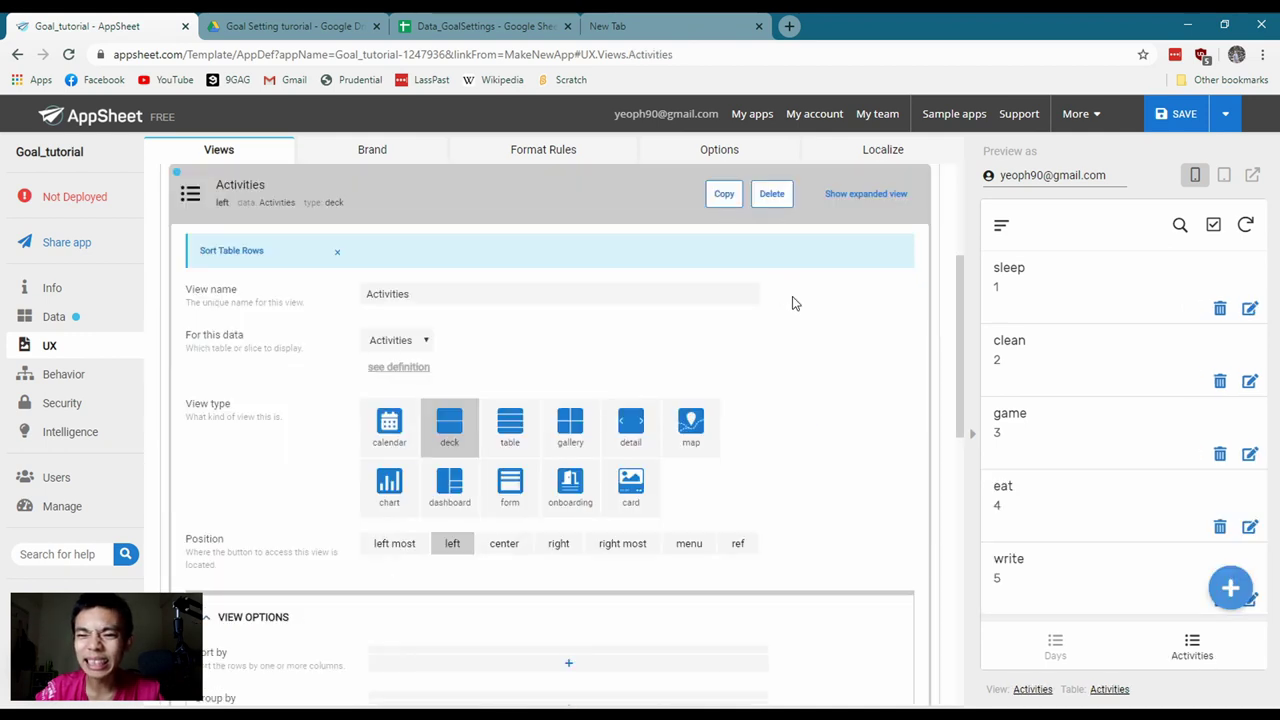
pyautogui.click(780, 196)
pyautogui.click(758, 200)
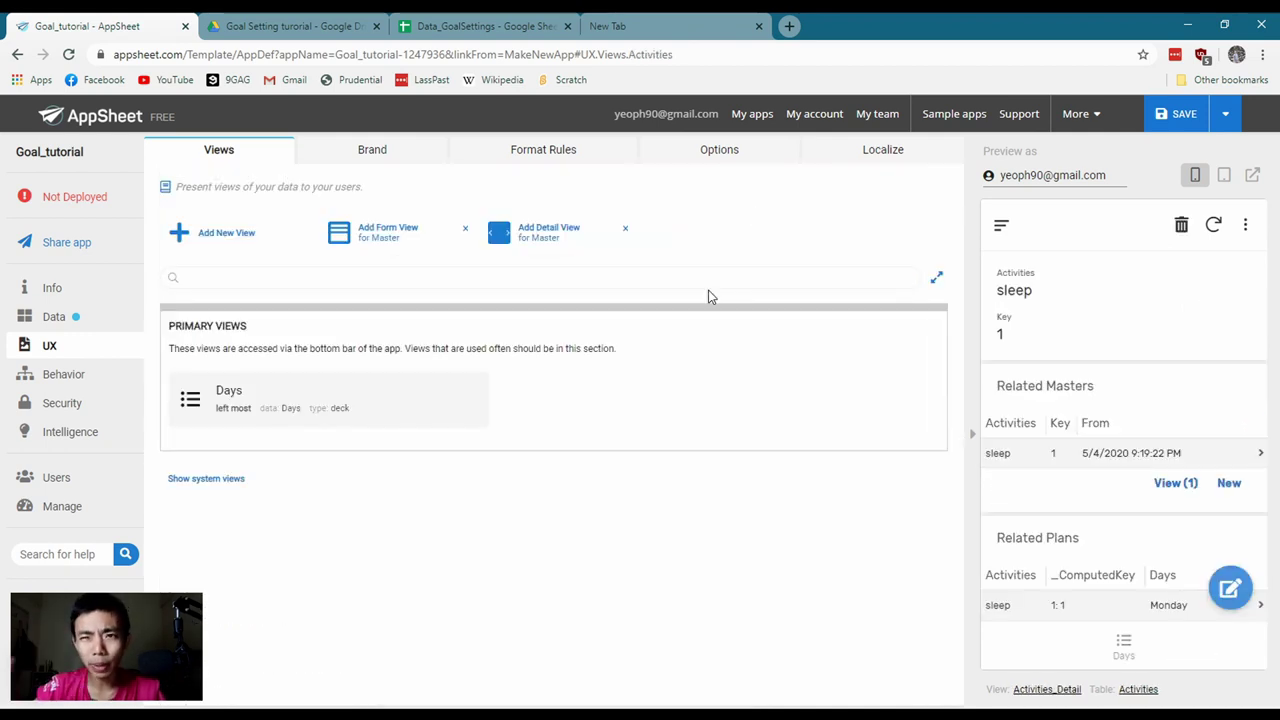
# Try to delete the Days view from the app's primary views
pyautogui.click(403, 404)
pyautogui.click(772, 197)
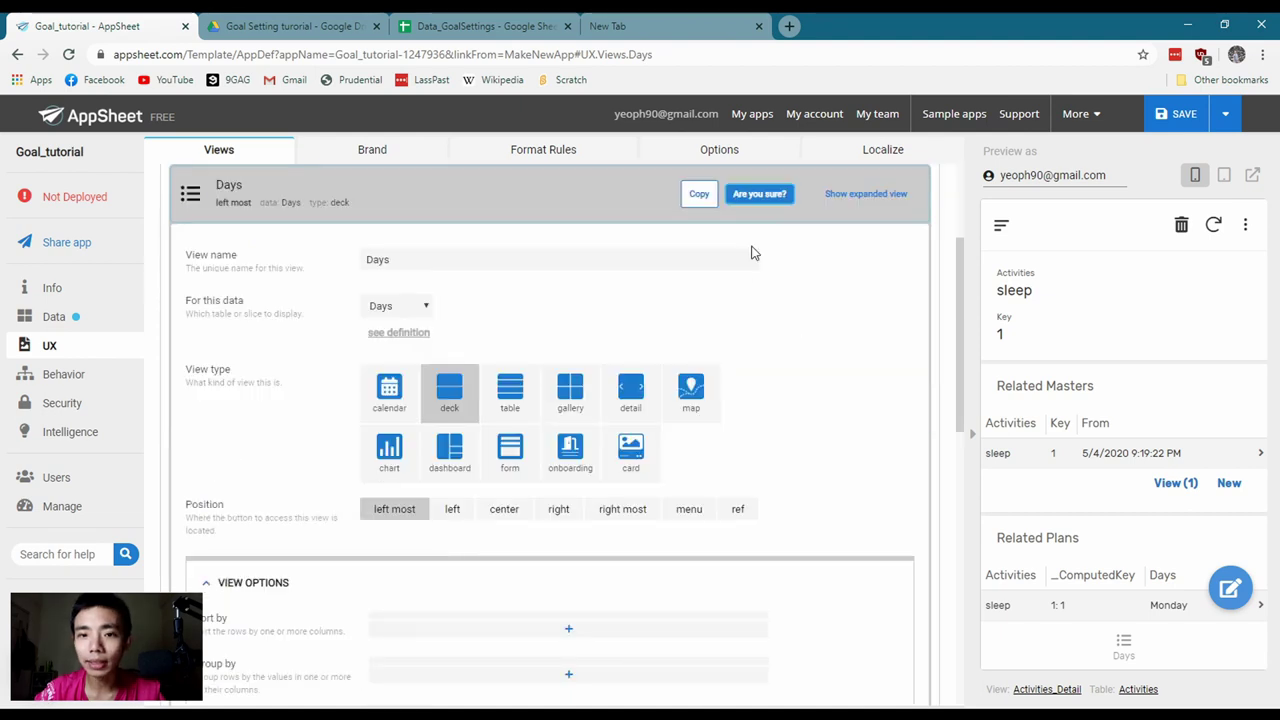
pyautogui.click(758, 197)
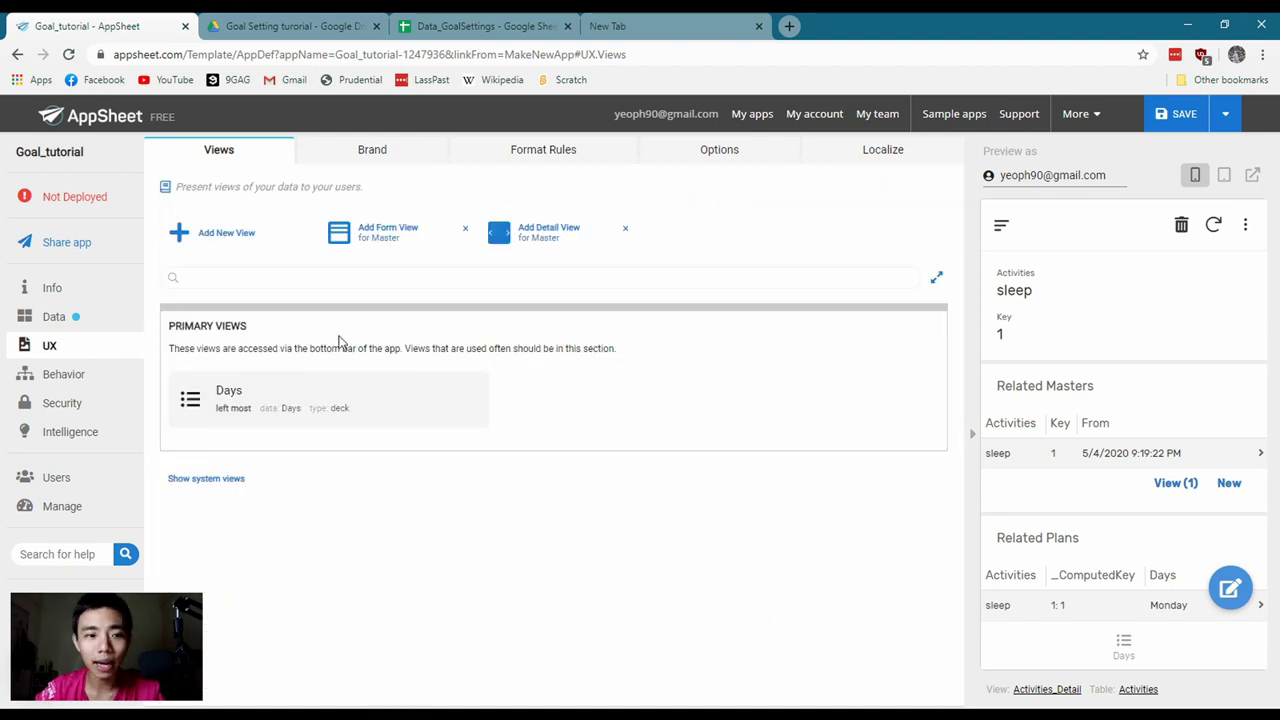
# Add the suggested form view for the Master table, and delete the Days view from the primary views
pyautogui.click(340, 233)
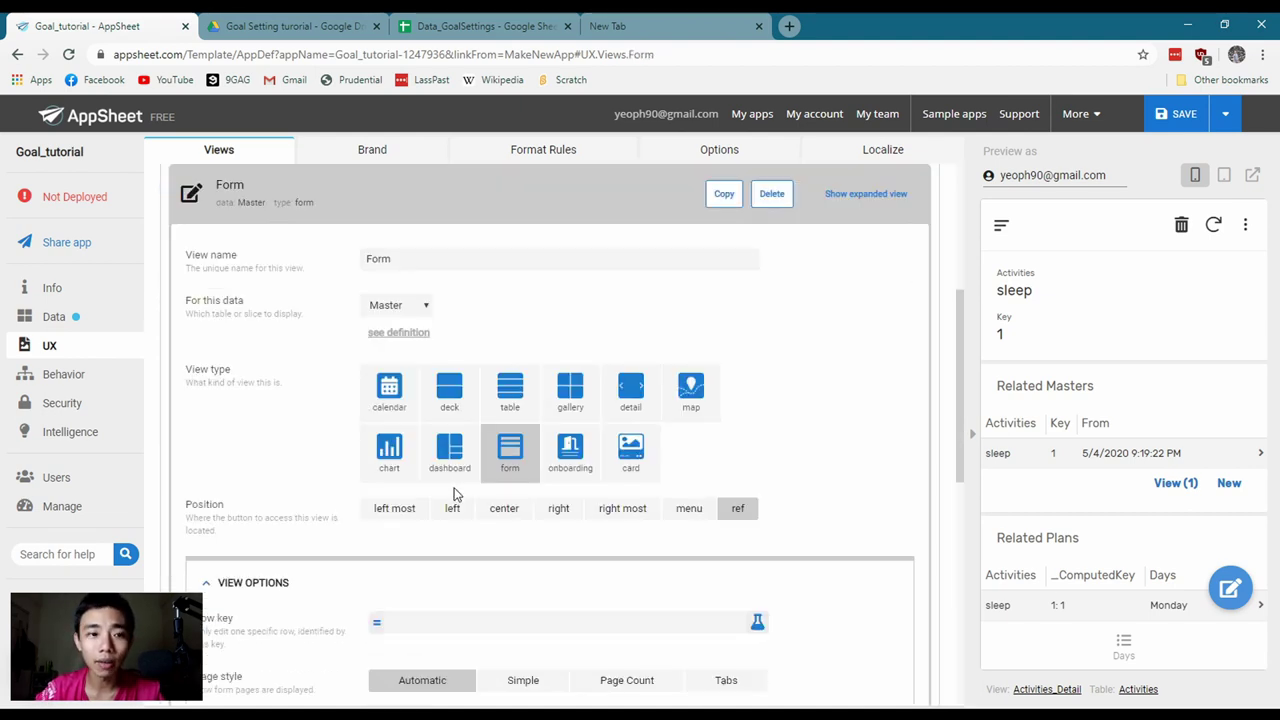
pyautogui.scroll(4, 455, 493)
pyautogui.click(217, 503)
pyautogui.click(390, 410)
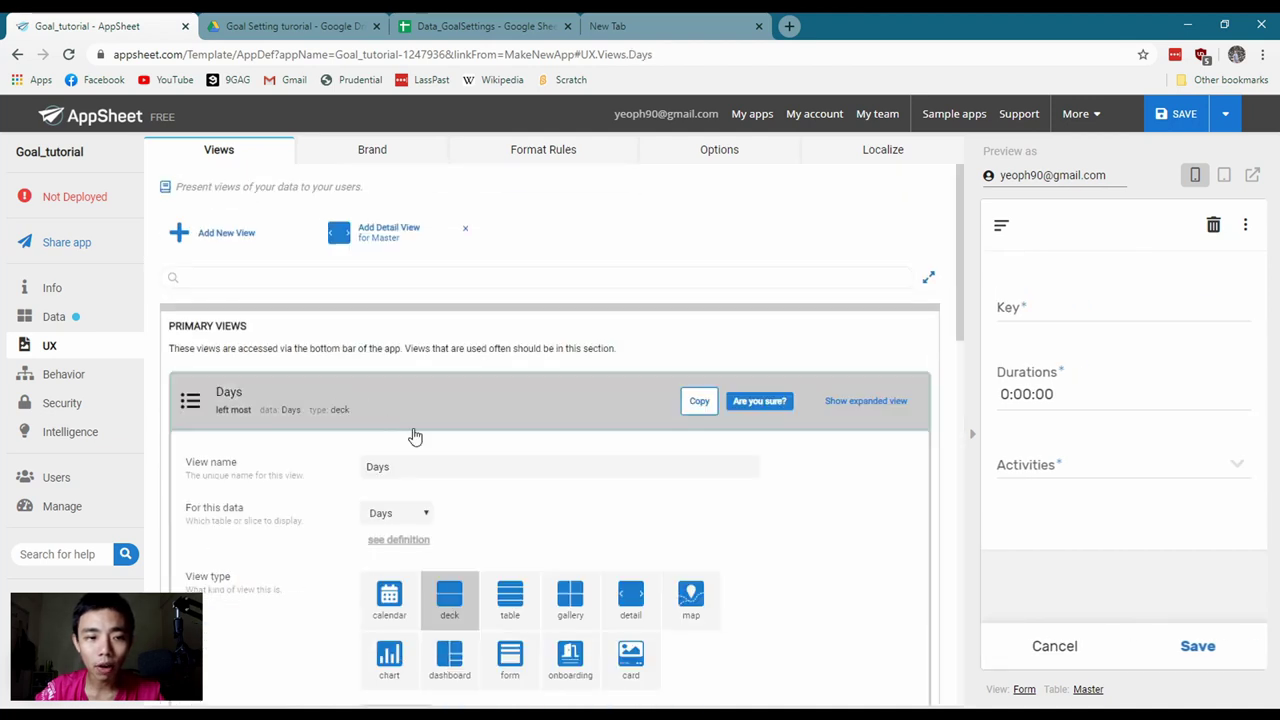
pyautogui.click(765, 196)
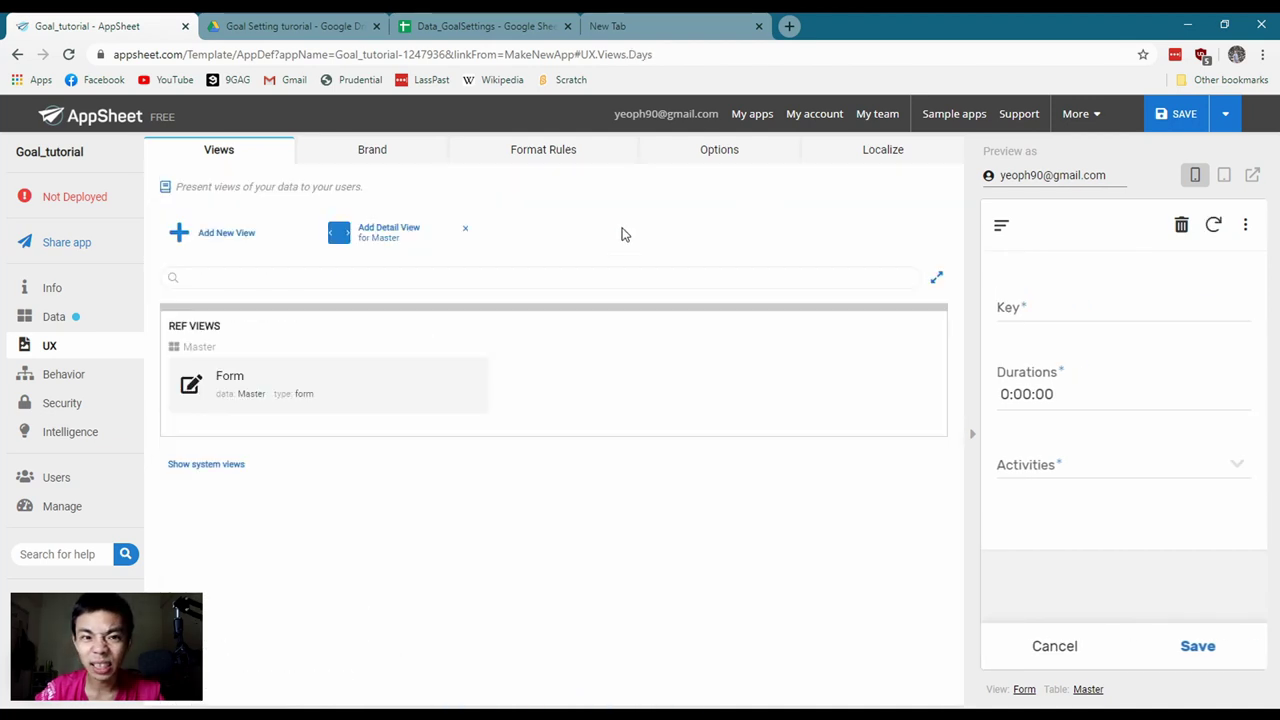
# Set the position of the Master table's Form view to right
pyautogui.click(237, 402)
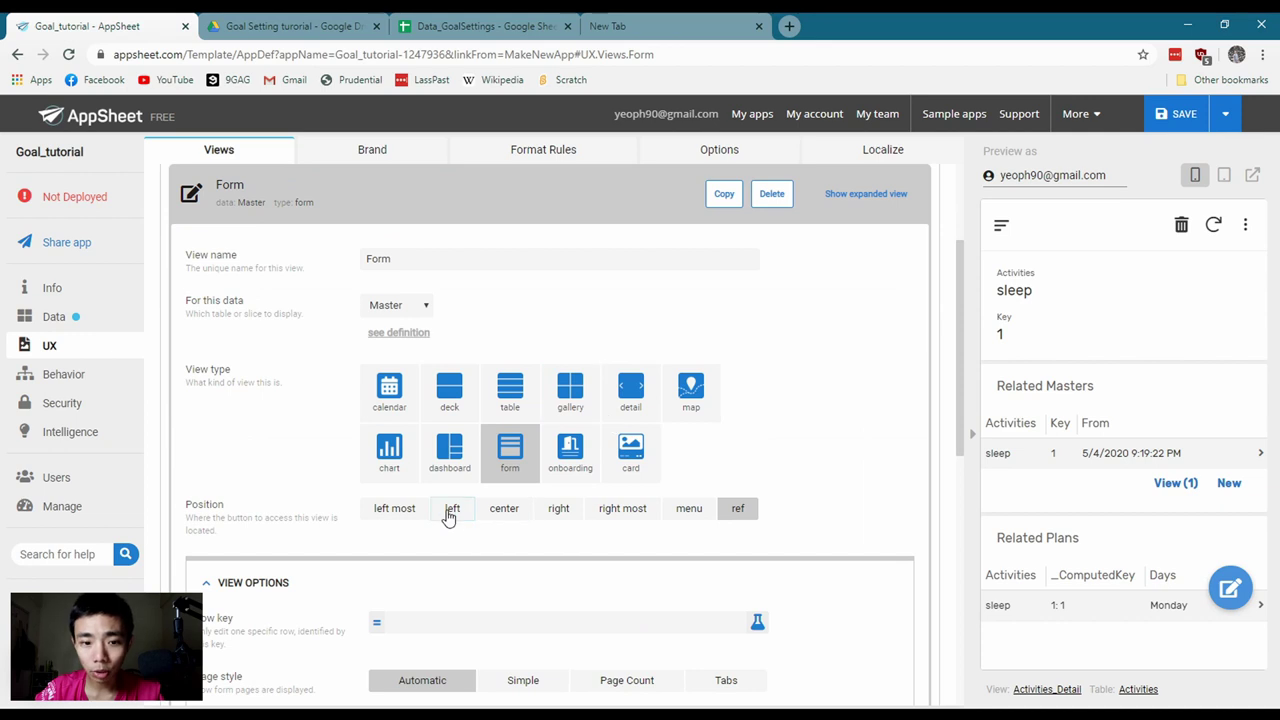
pyautogui.click(559, 509)
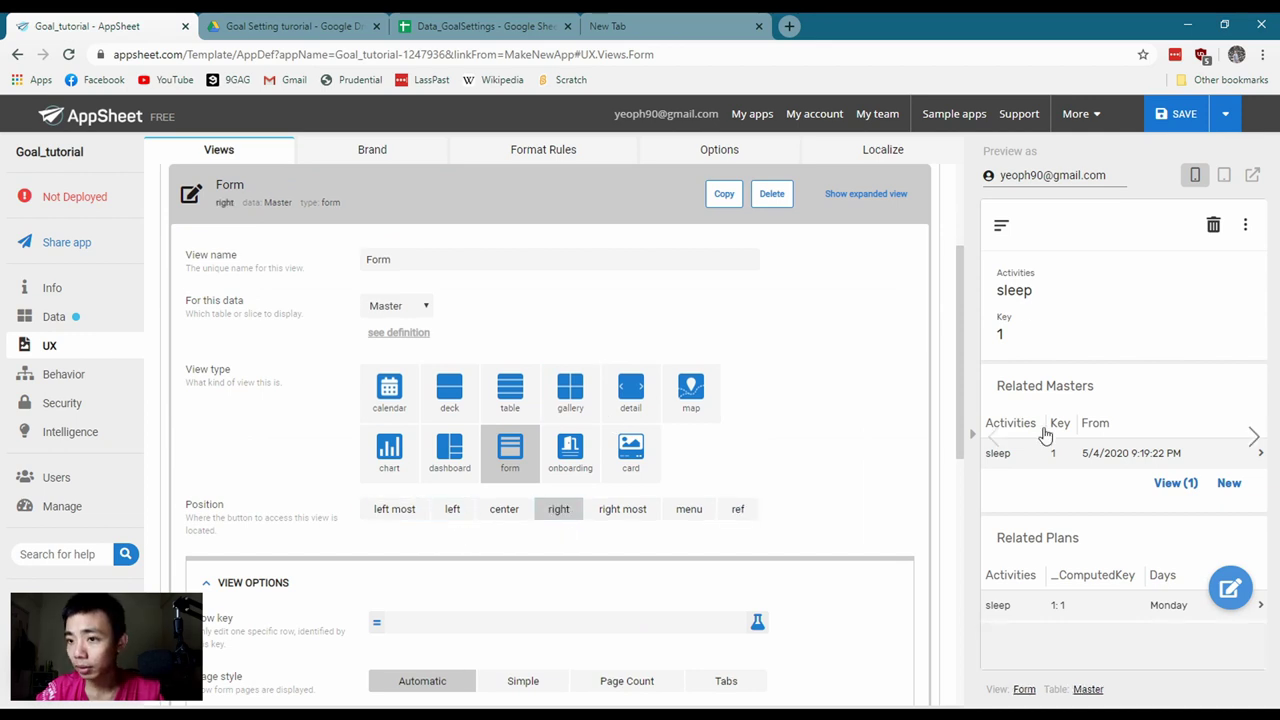
pyautogui.scroll(-5, 737, 437)
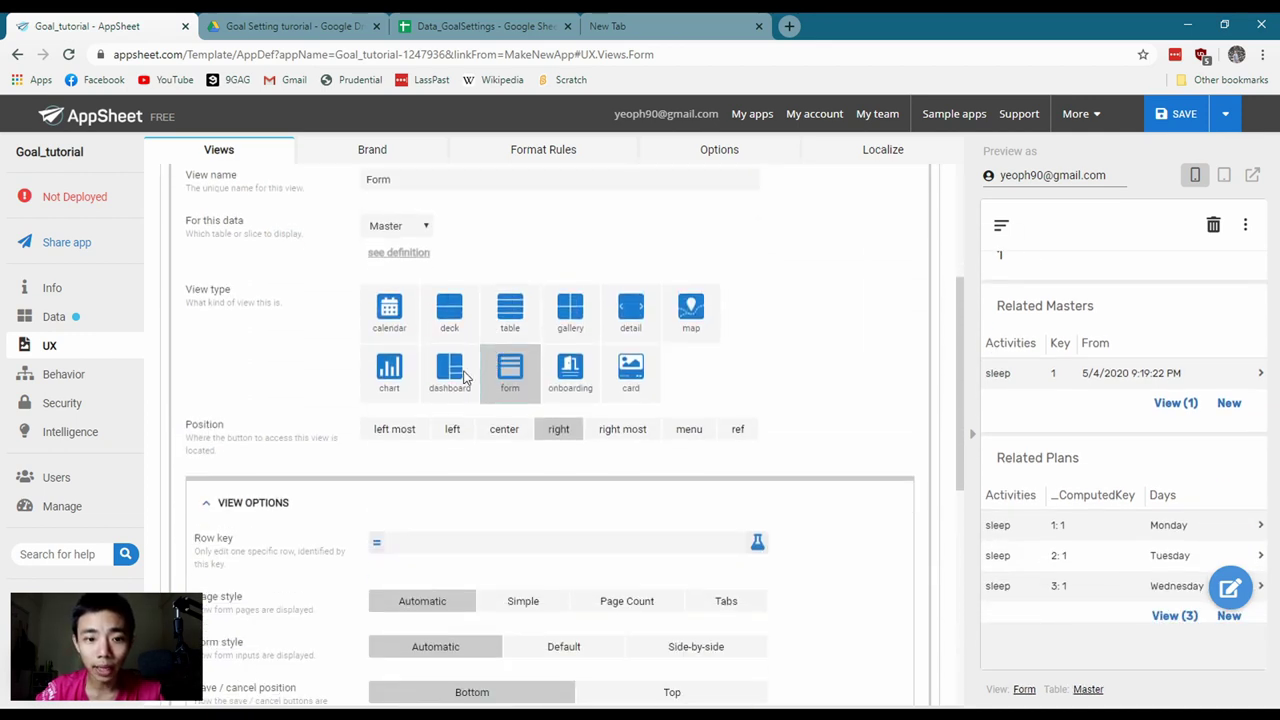
pyautogui.scroll(4, 450, 390)
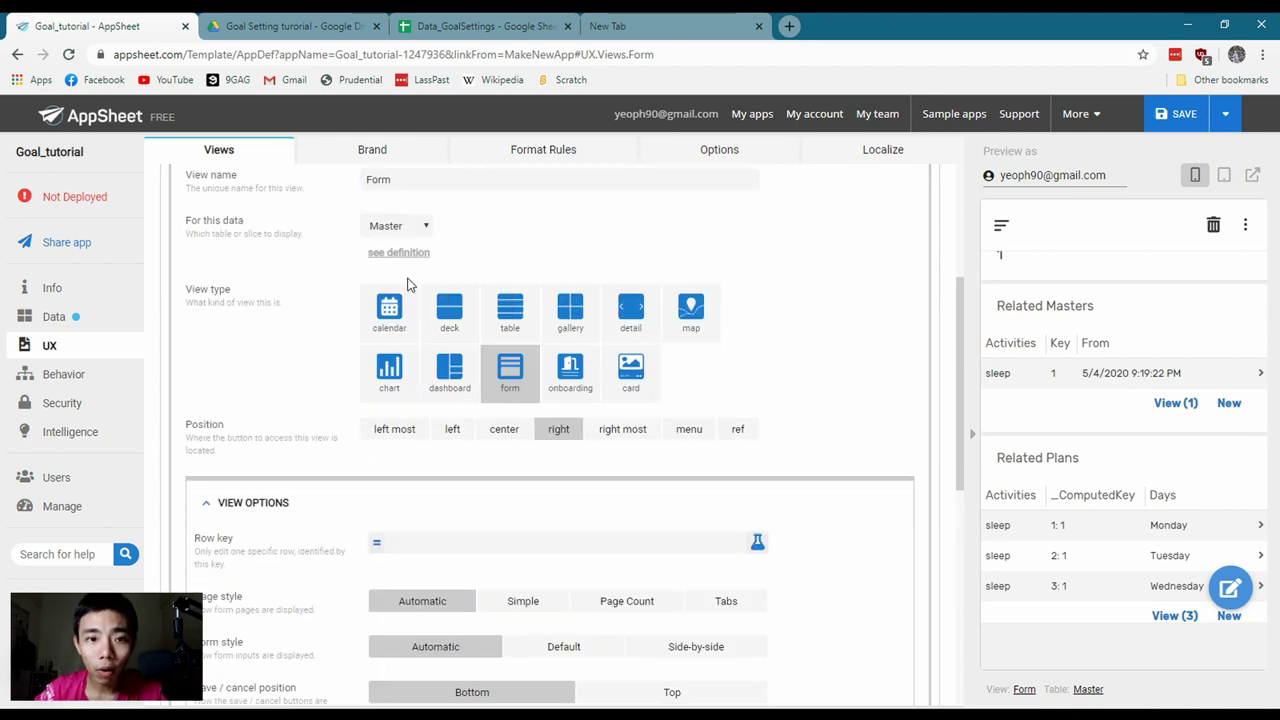
pyautogui.scroll(1, 1170, 360)
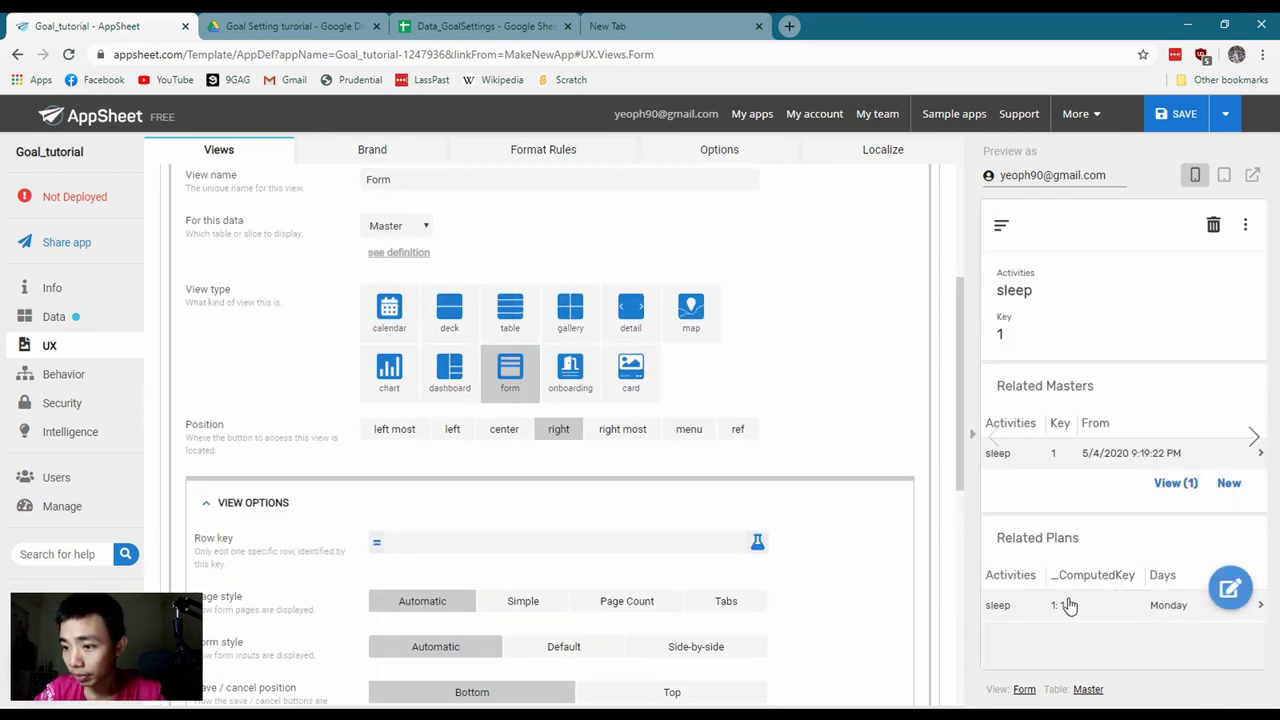
# Add the suggested detail view for the Master table
pyautogui.click(1242, 222)
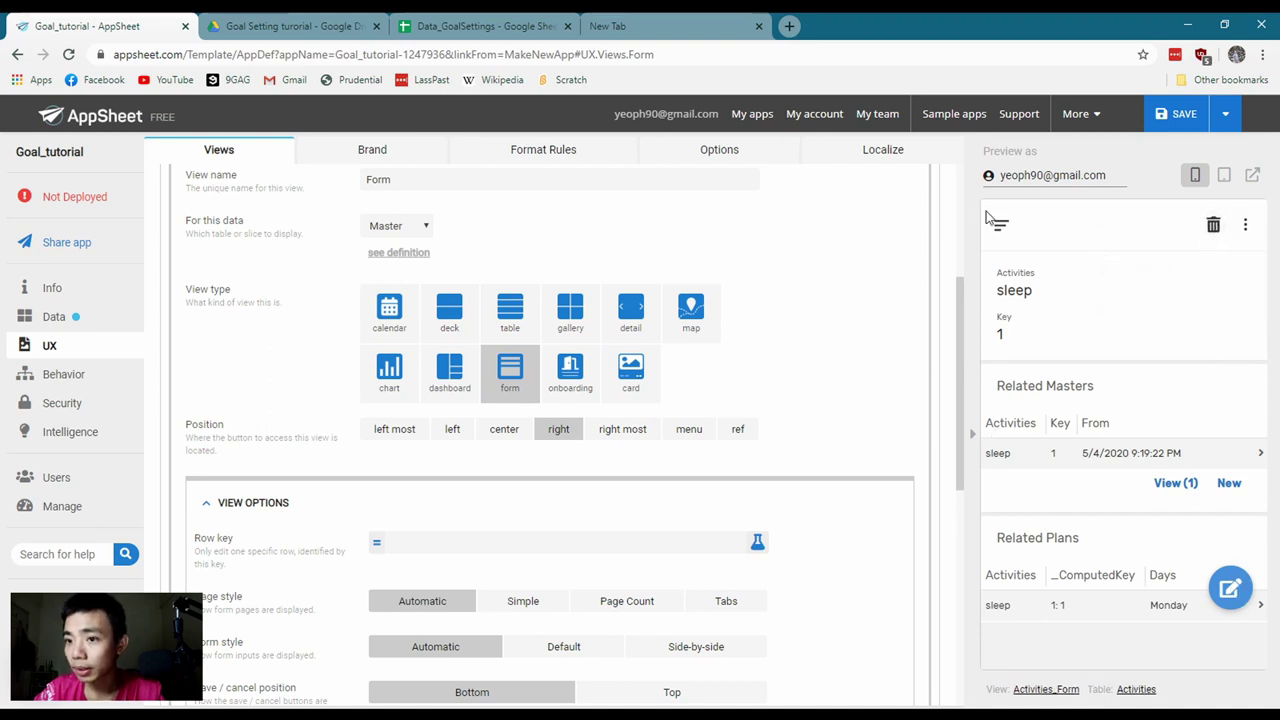
pyautogui.scroll(5, 795, 305)
pyautogui.click(237, 391)
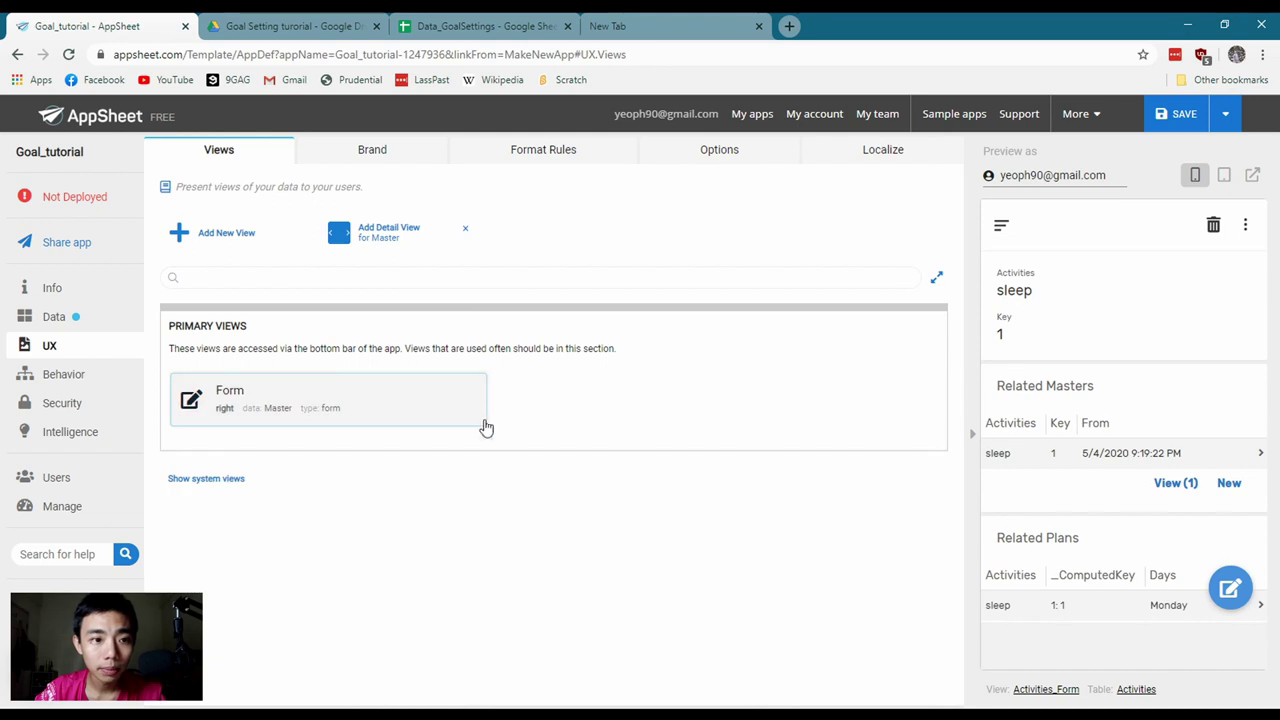
pyautogui.click(372, 228)
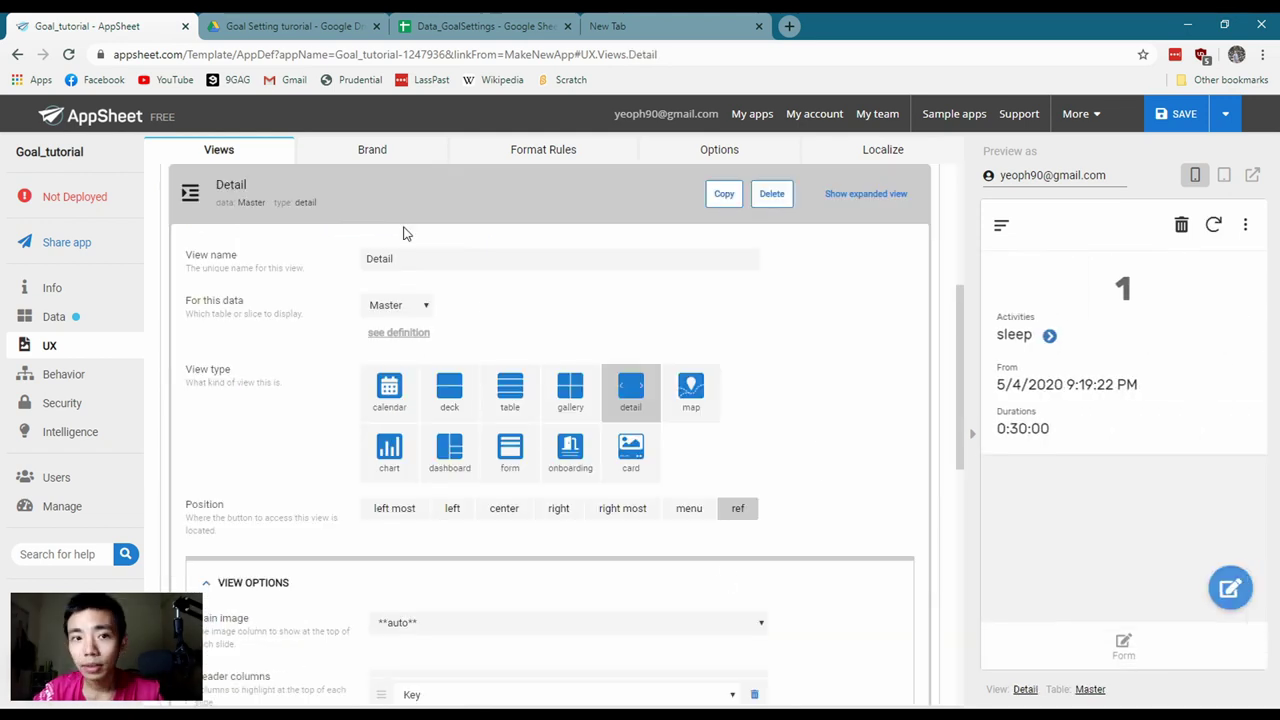
# Test the Form view in the app preview, choosing game as the activity
pyautogui.click(1126, 645)
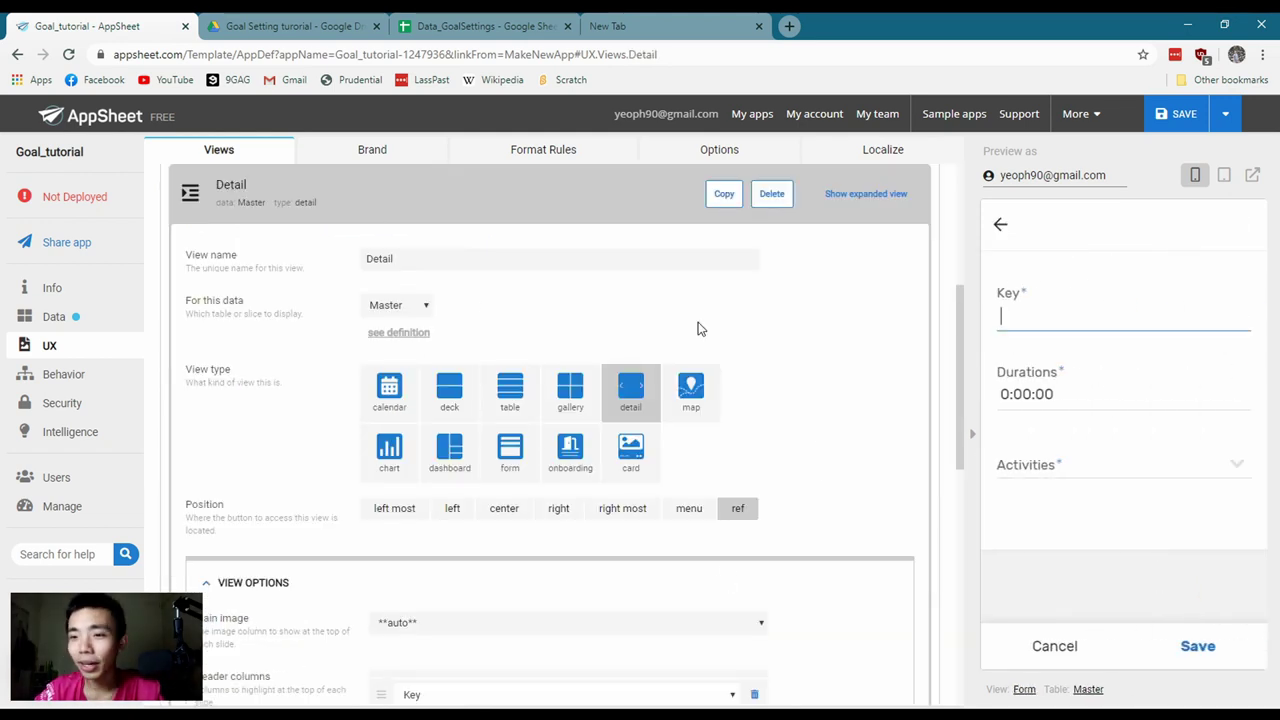
pyautogui.click(1055, 318)
pyautogui.write('1')
pyautogui.press('BackSpace')
pyautogui.click(1063, 394)
pyautogui.click(1073, 466)
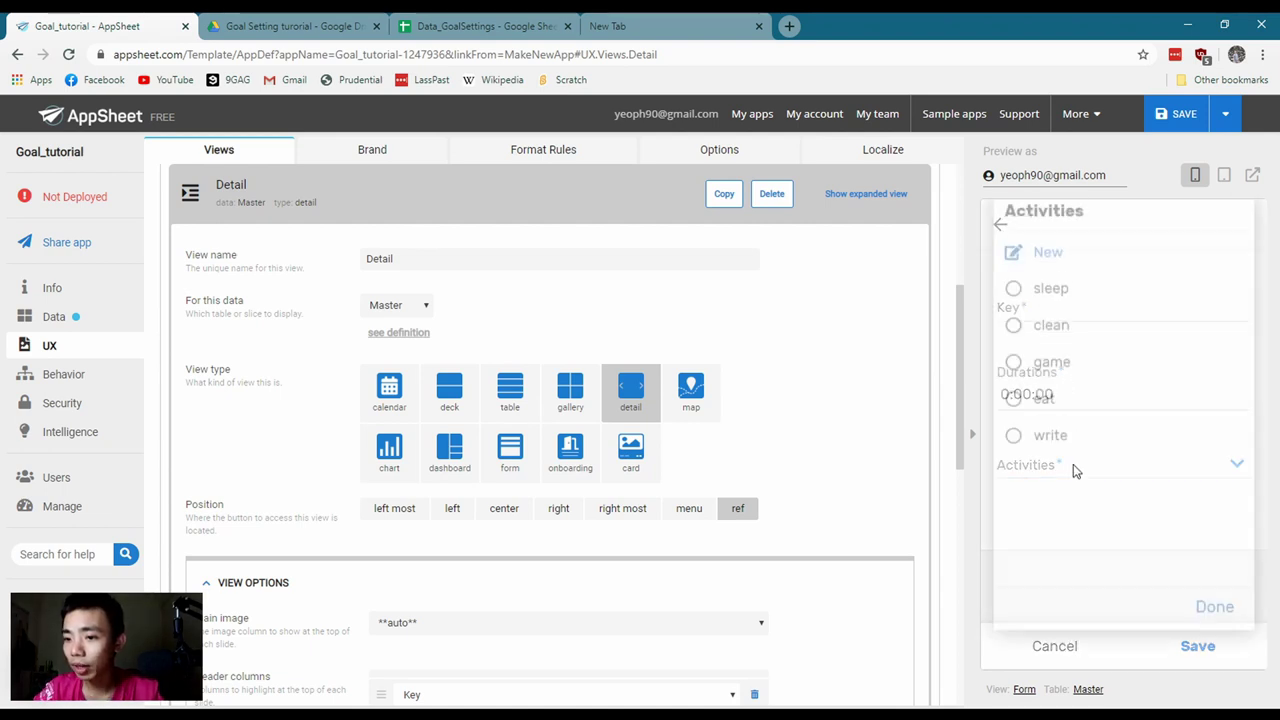
pyautogui.click(1050, 341)
pyautogui.click(1071, 470)
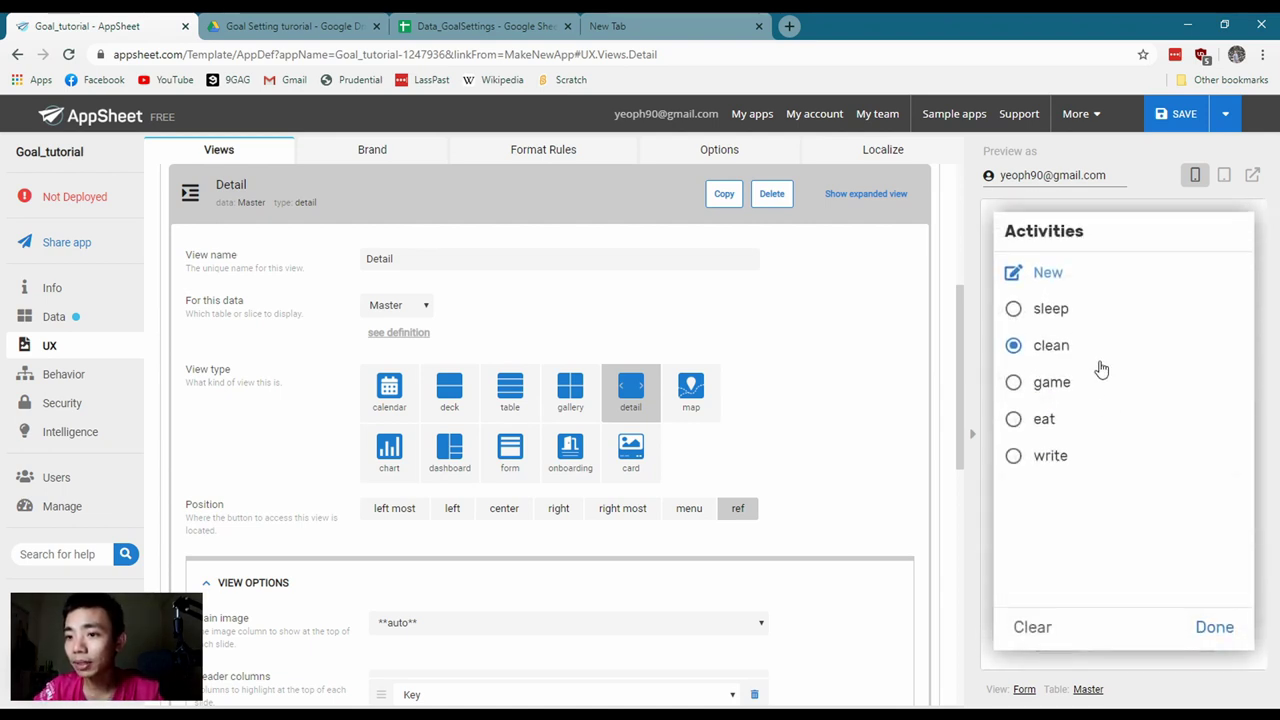
pyautogui.click(1048, 384)
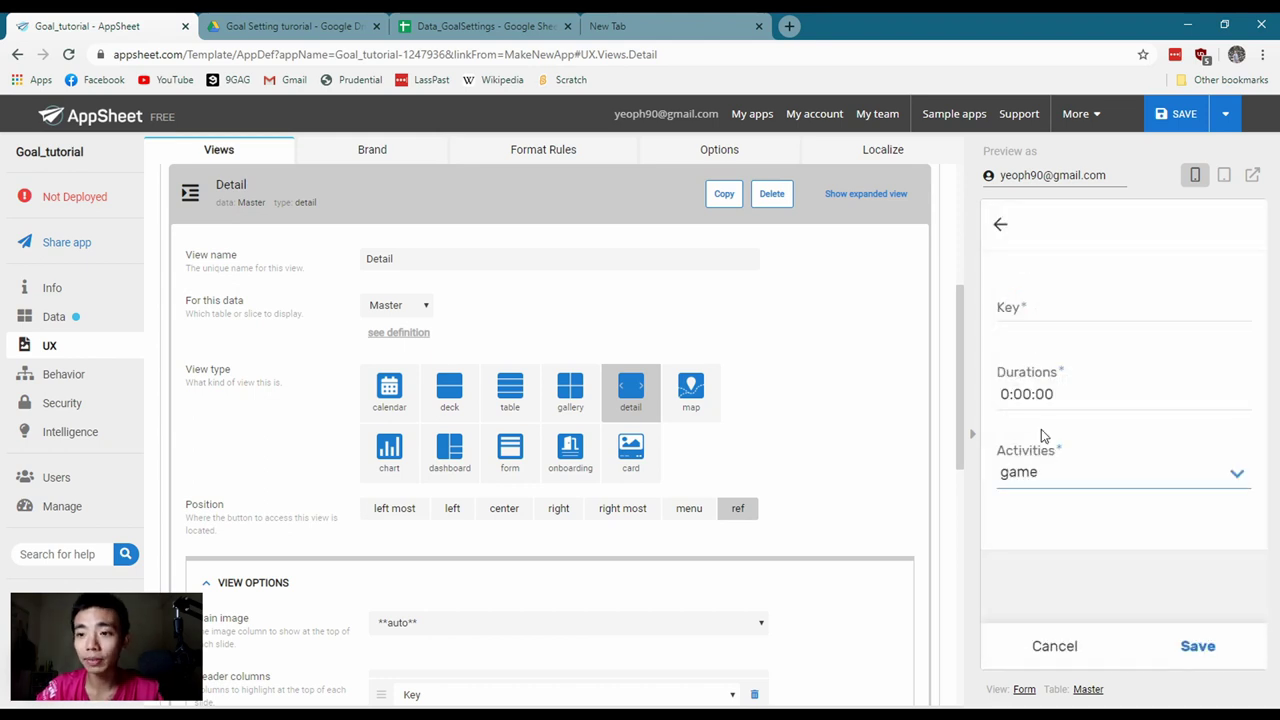
# Check the Key and Durations fields of the preview form, and leave the form without saving
pyautogui.click(1030, 312)
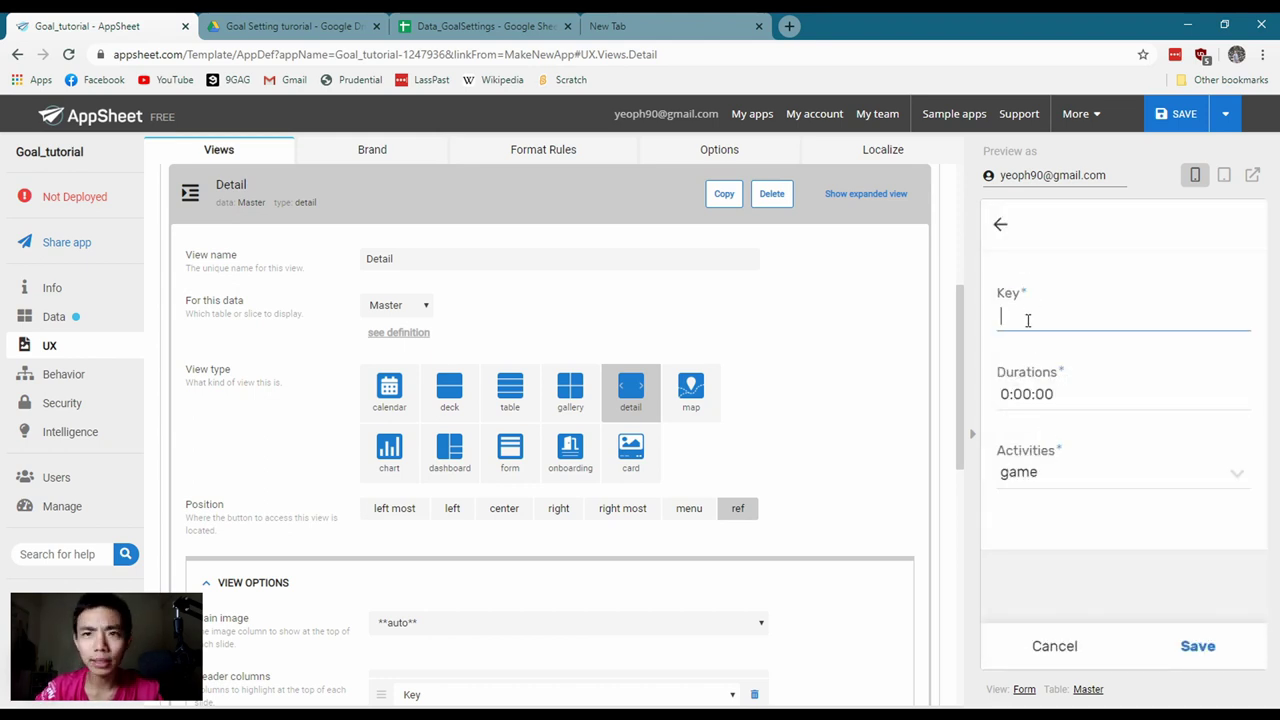
pyautogui.click(1056, 395)
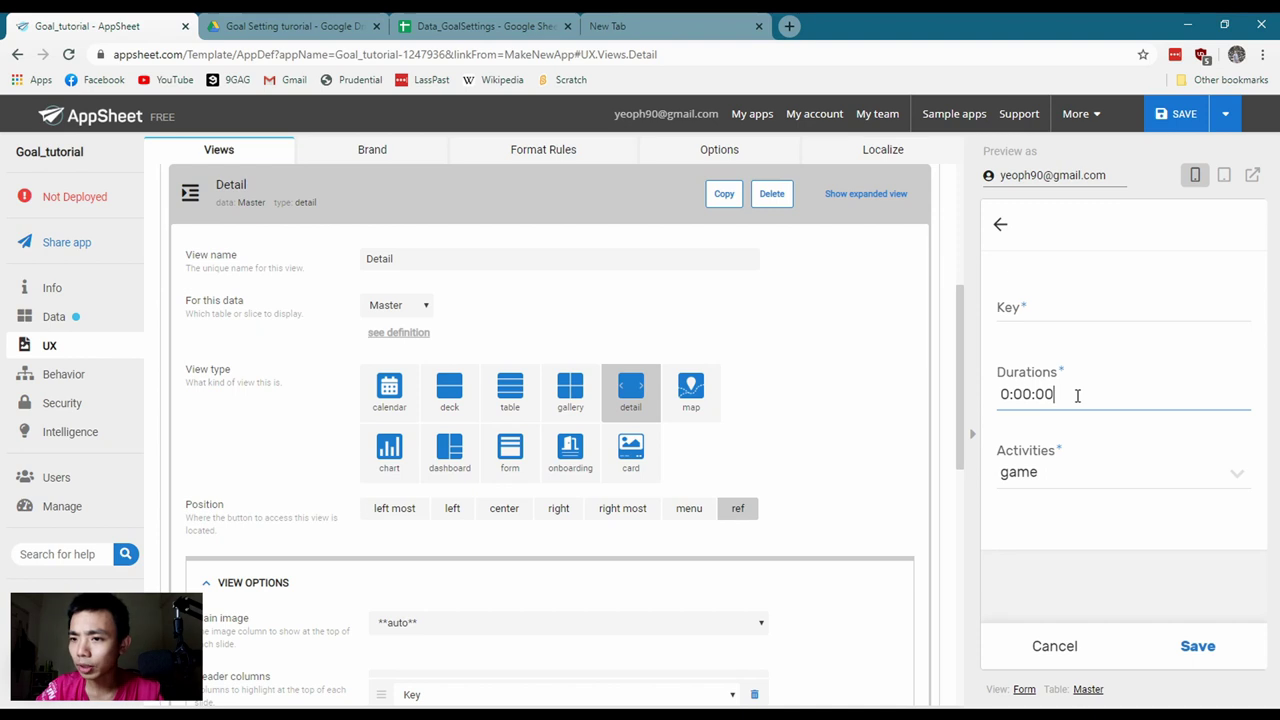
pyautogui.doubleClick(1077, 395)
pyautogui.click(1030, 395)
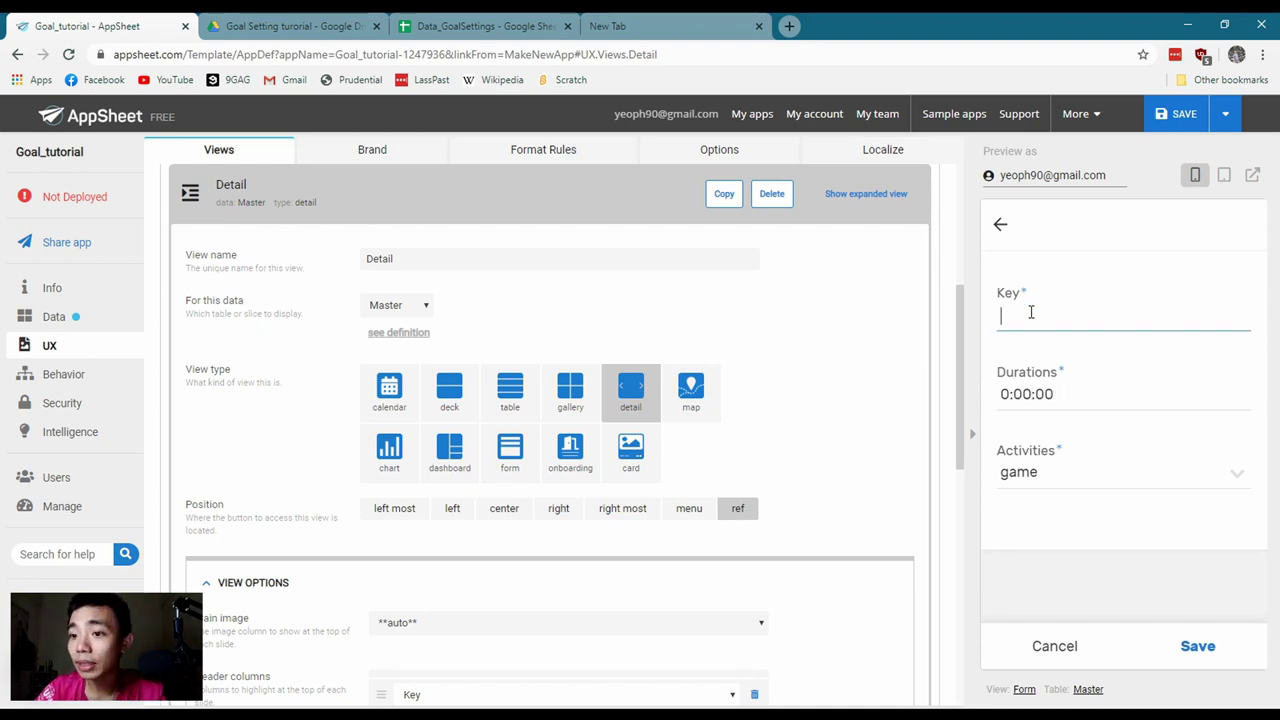
pyautogui.click(1000, 226)
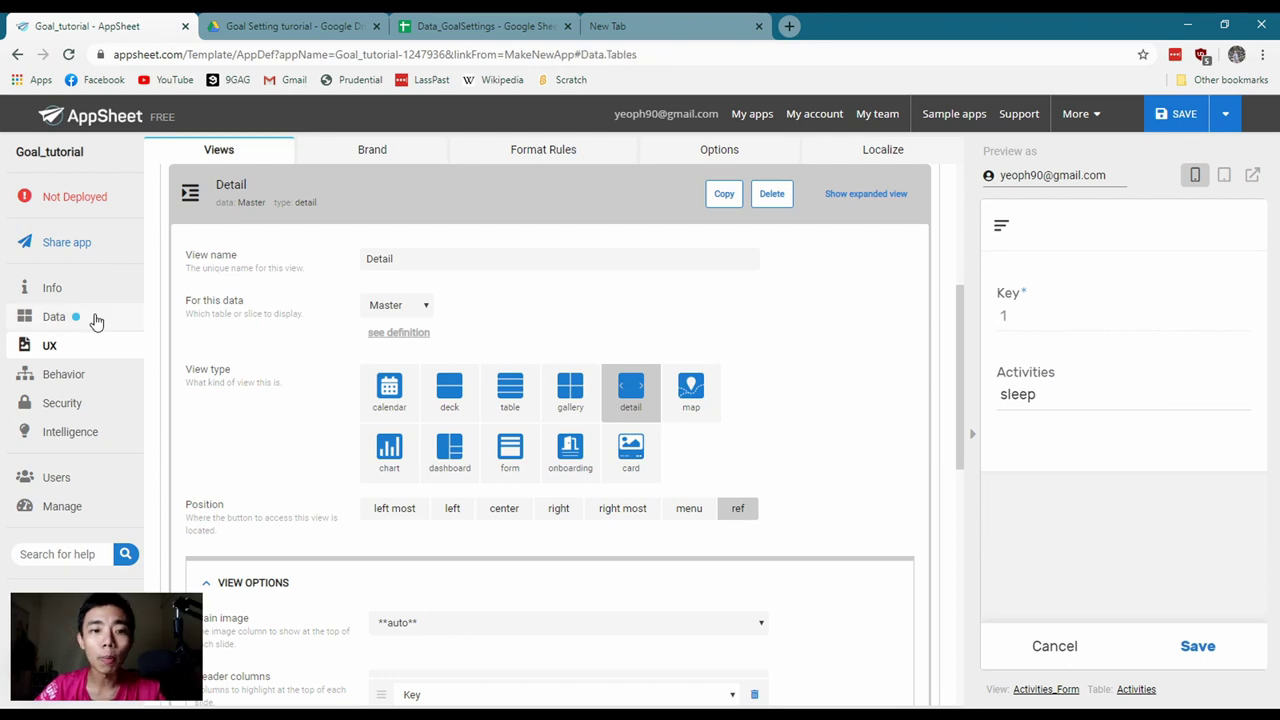
# Examine the Days table's settings, and check which data the Form view uses
pyautogui.click(95, 320)
pyautogui.click(266, 397)
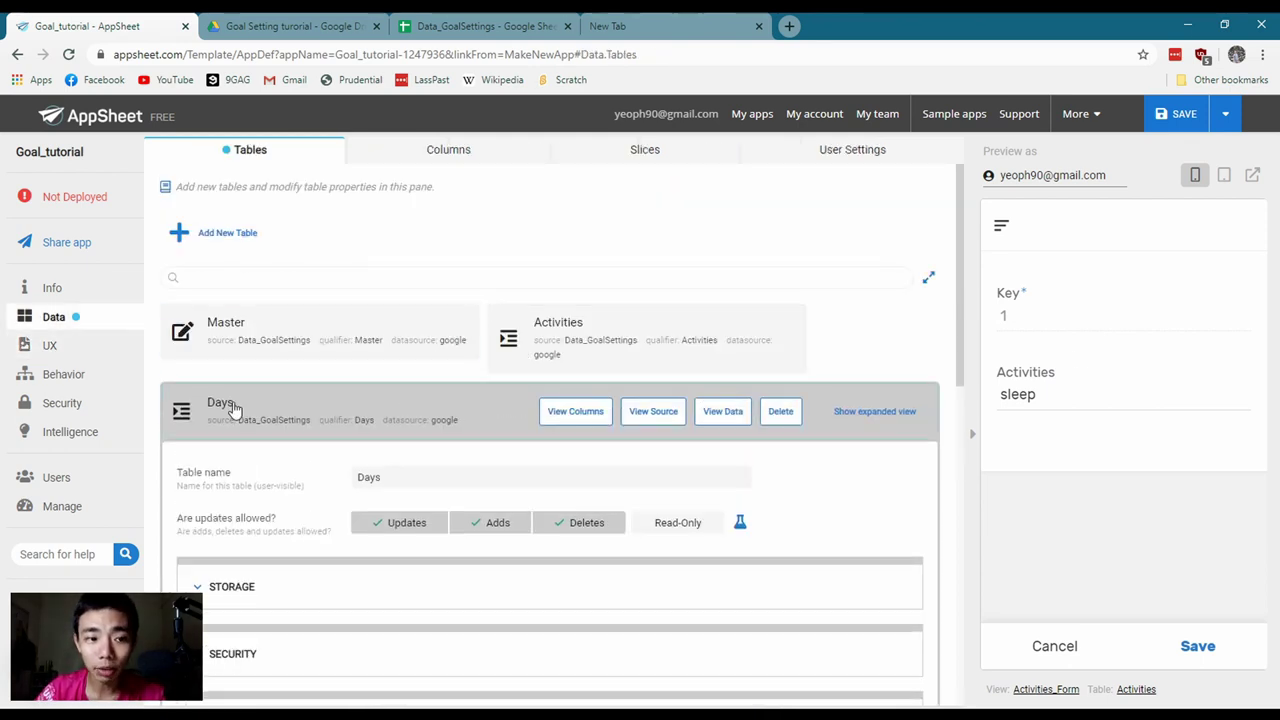
pyautogui.click(233, 408)
pyautogui.click(318, 468)
pyautogui.click(62, 345)
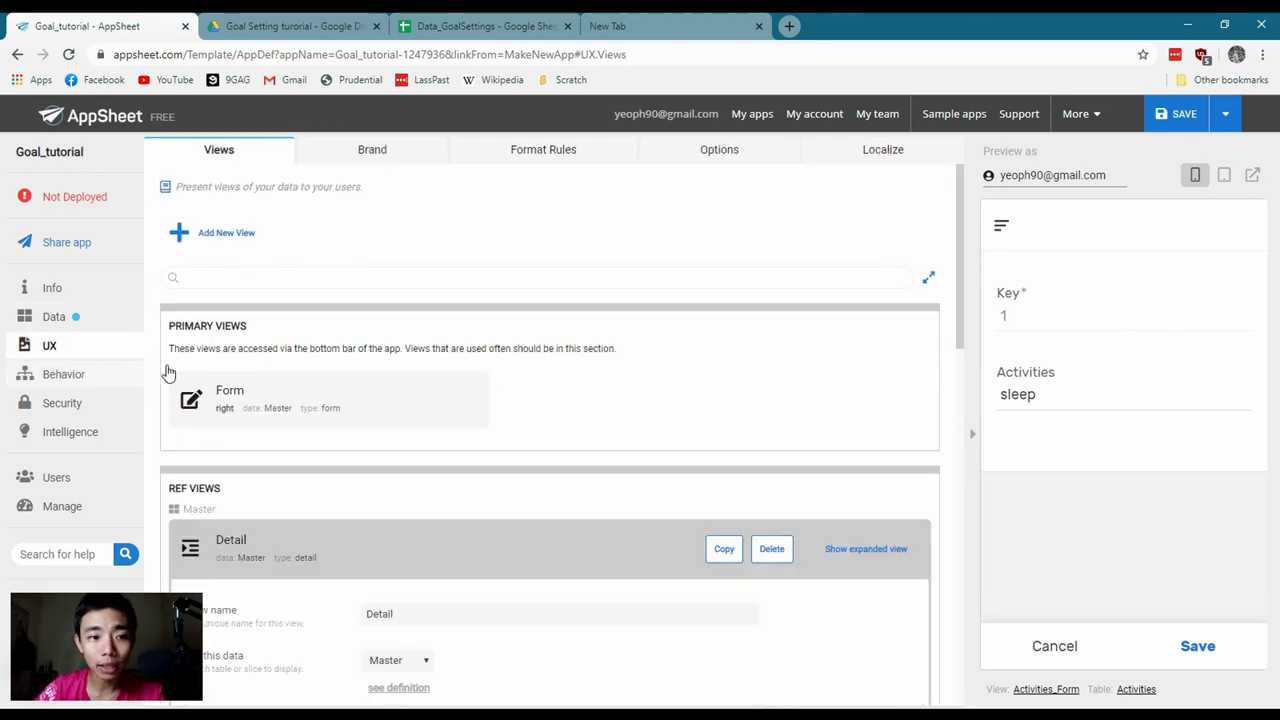
pyautogui.click(317, 540)
pyautogui.click(286, 407)
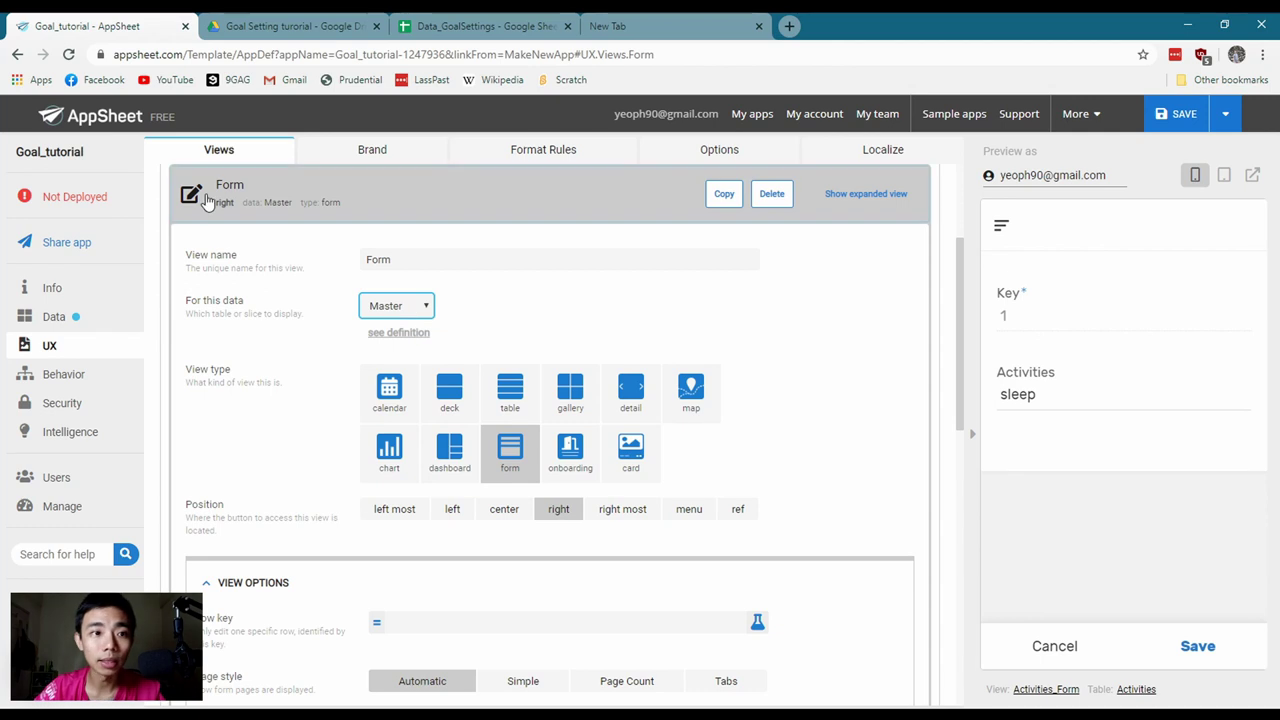
# Make the Master table's From column editable and set the initial value of its Durations column to 0:30:00
pyautogui.click(111, 308)
pyautogui.click(234, 326)
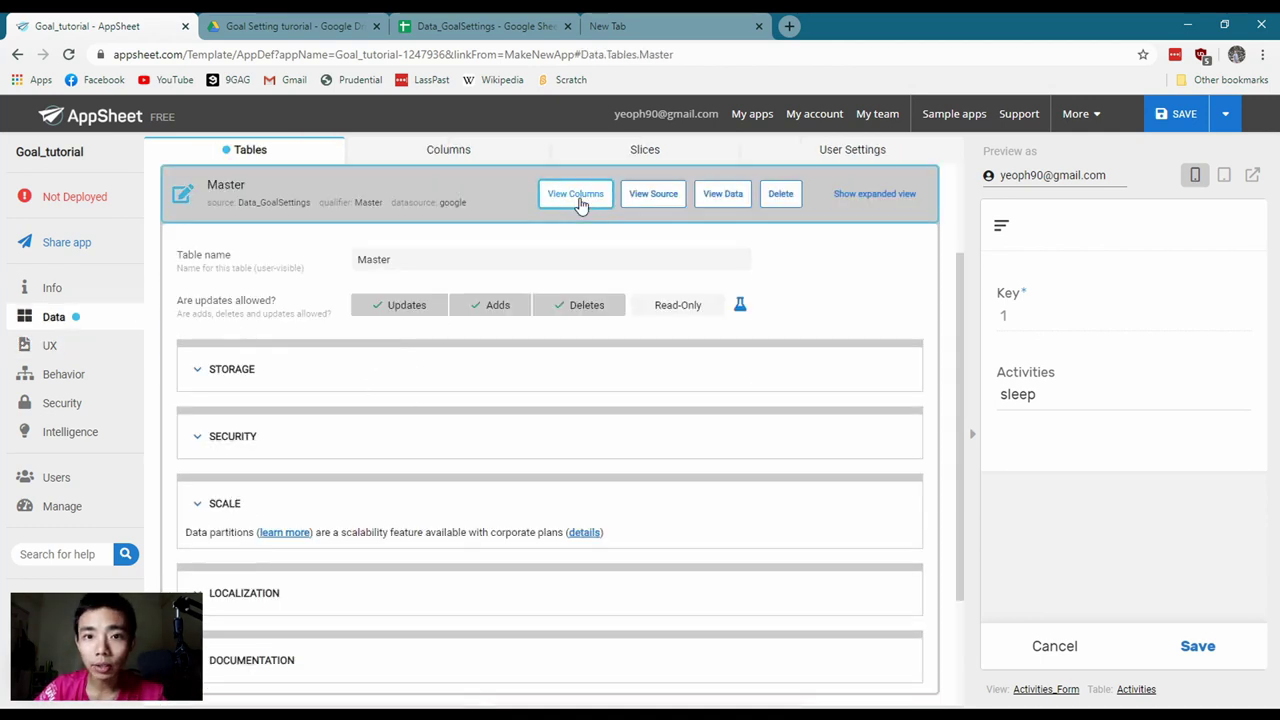
pyautogui.click(579, 196)
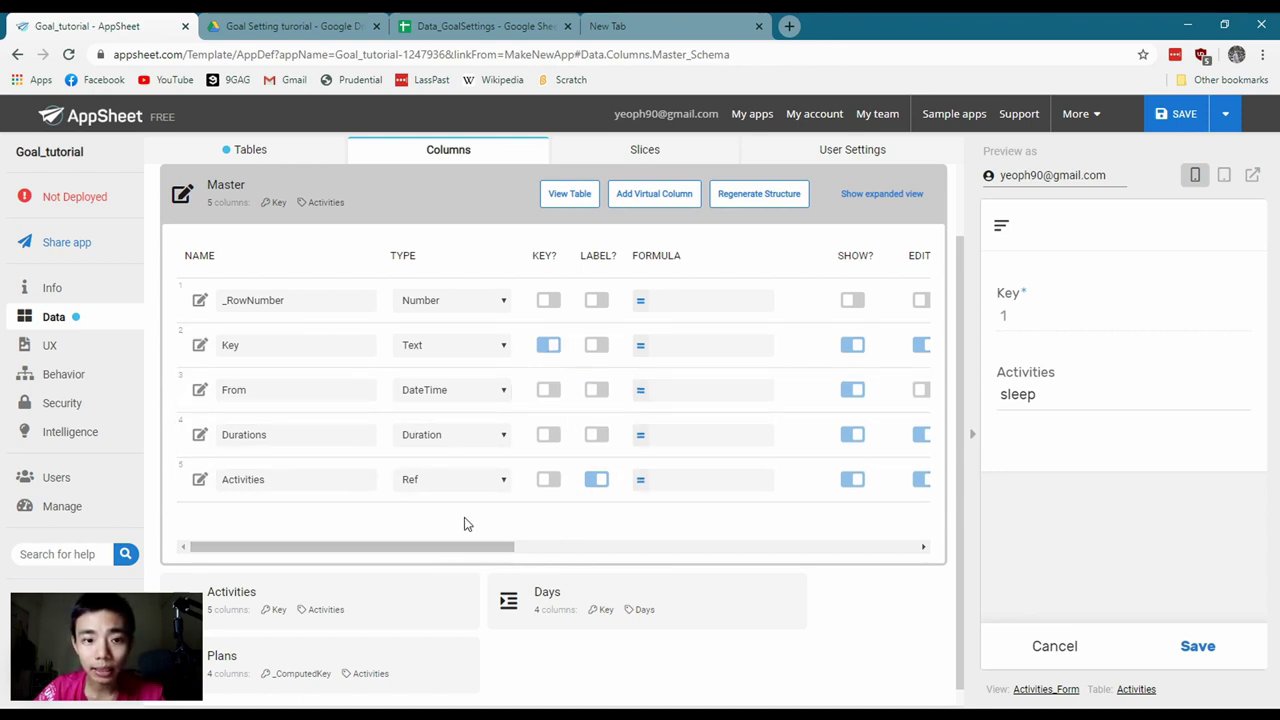
pyautogui.moveTo(470, 547)
pyautogui.mouseDown()
pyautogui.moveTo(665, 550)
pyautogui.moveTo(450, 547)
pyautogui.mouseUp()
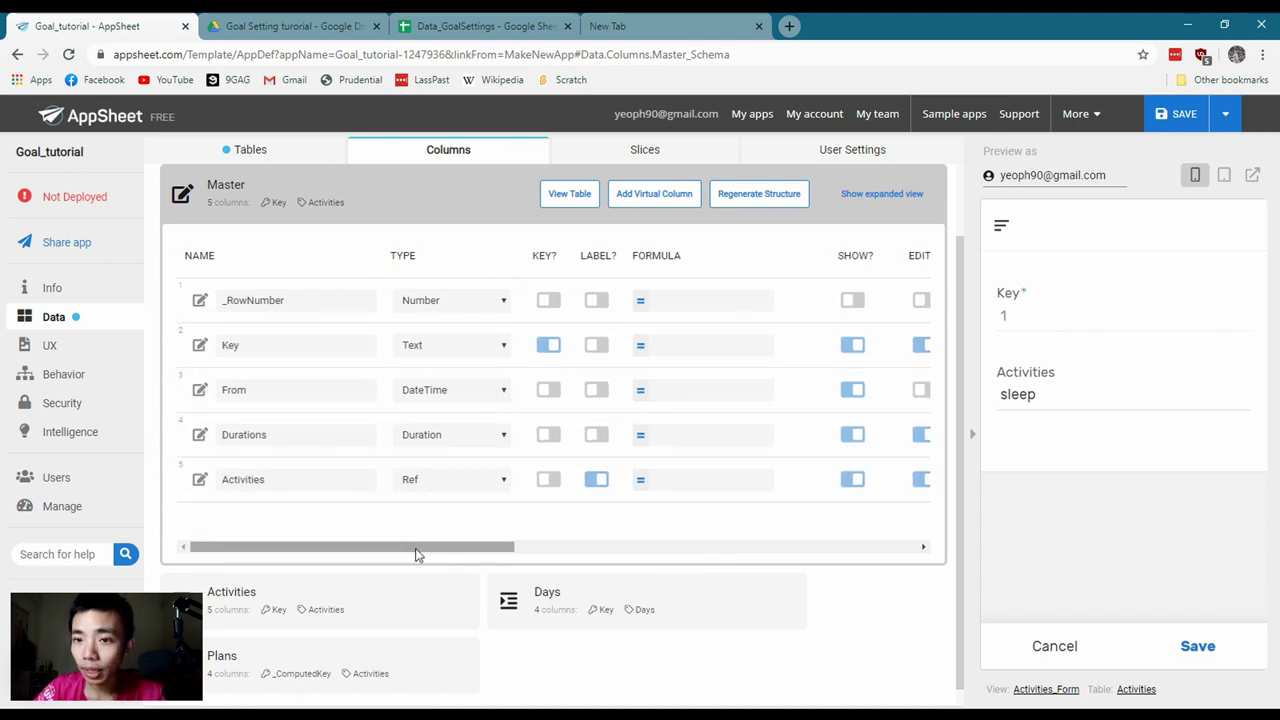
pyautogui.moveTo(418, 555); pyautogui.dragTo(371, 554)
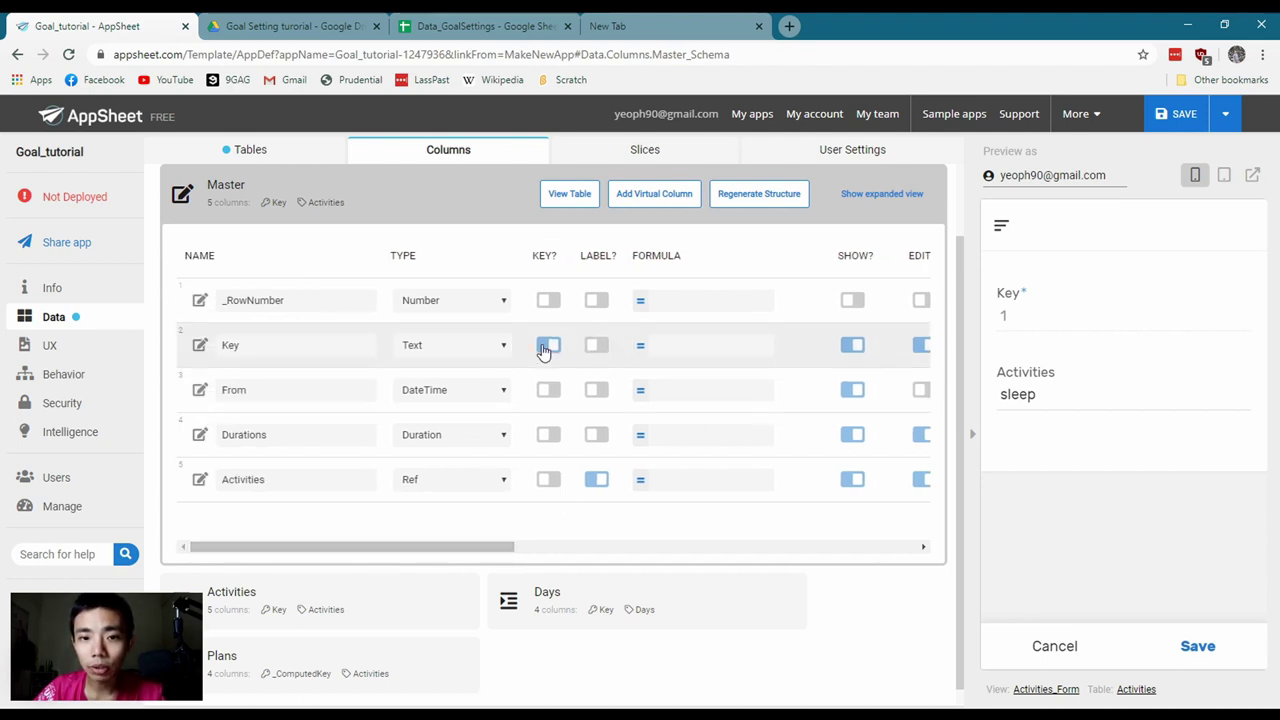
pyautogui.moveTo(451, 547); pyautogui.dragTo(625, 556)
pyautogui.click(703, 390)
pyautogui.click(720, 440)
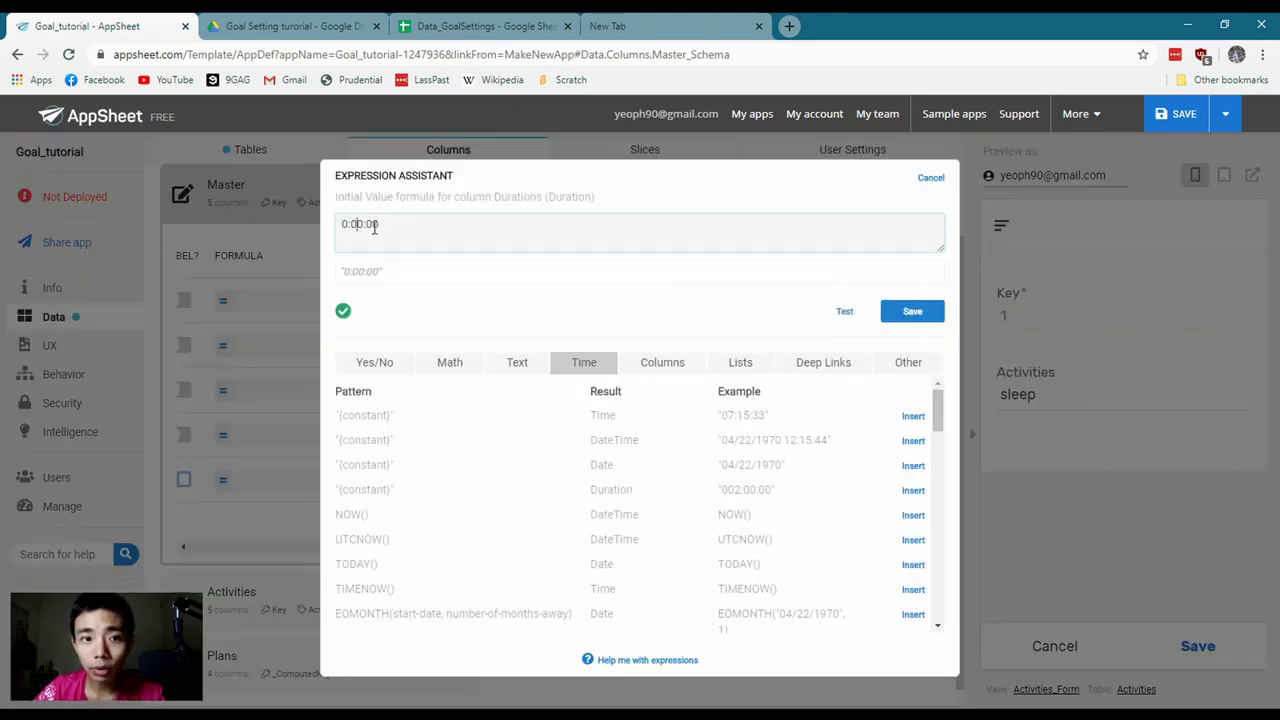
pyautogui.click(908, 306)
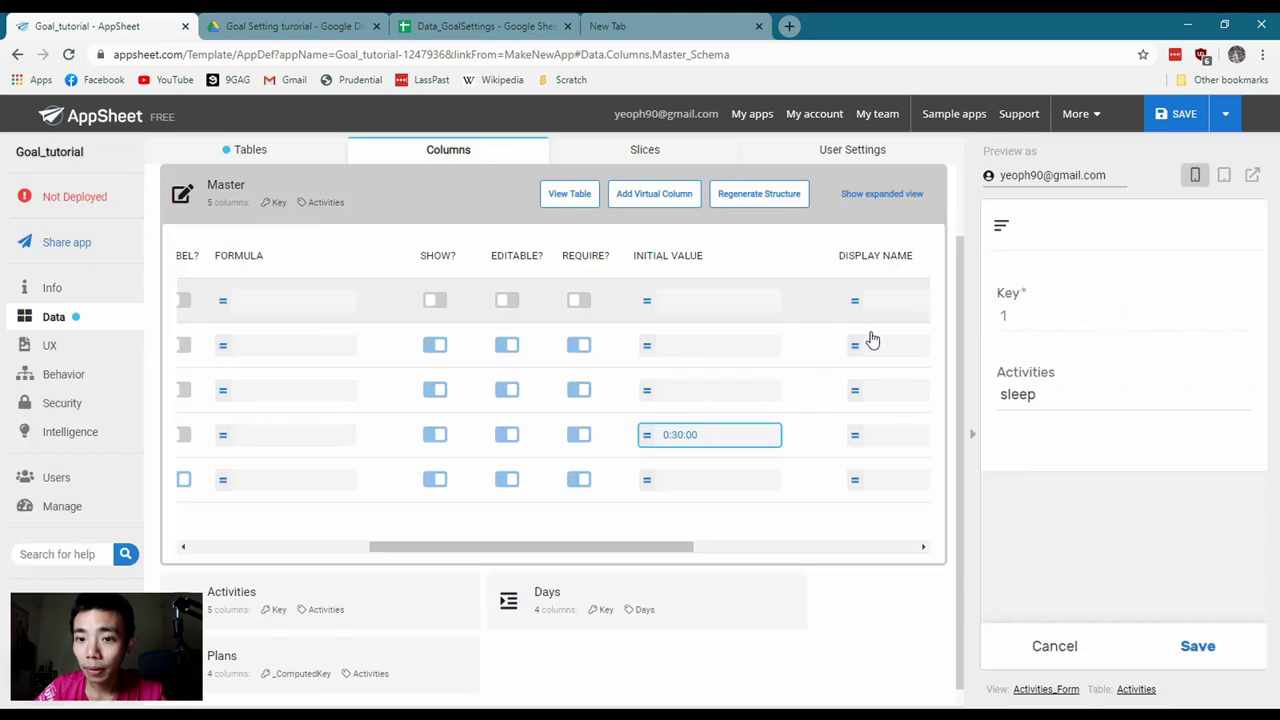
# Set the initial value of the Master table's From column to now(), and save the app
pyautogui.click(690, 395)
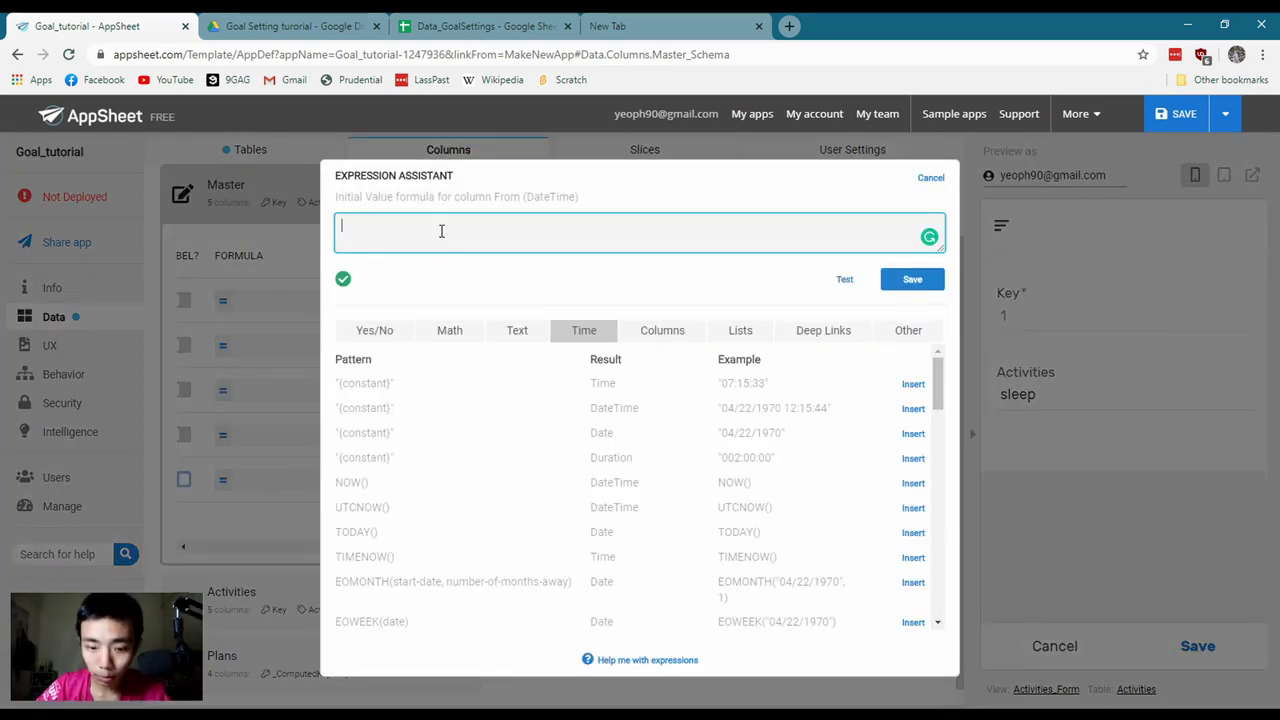
pyautogui.write('now(')
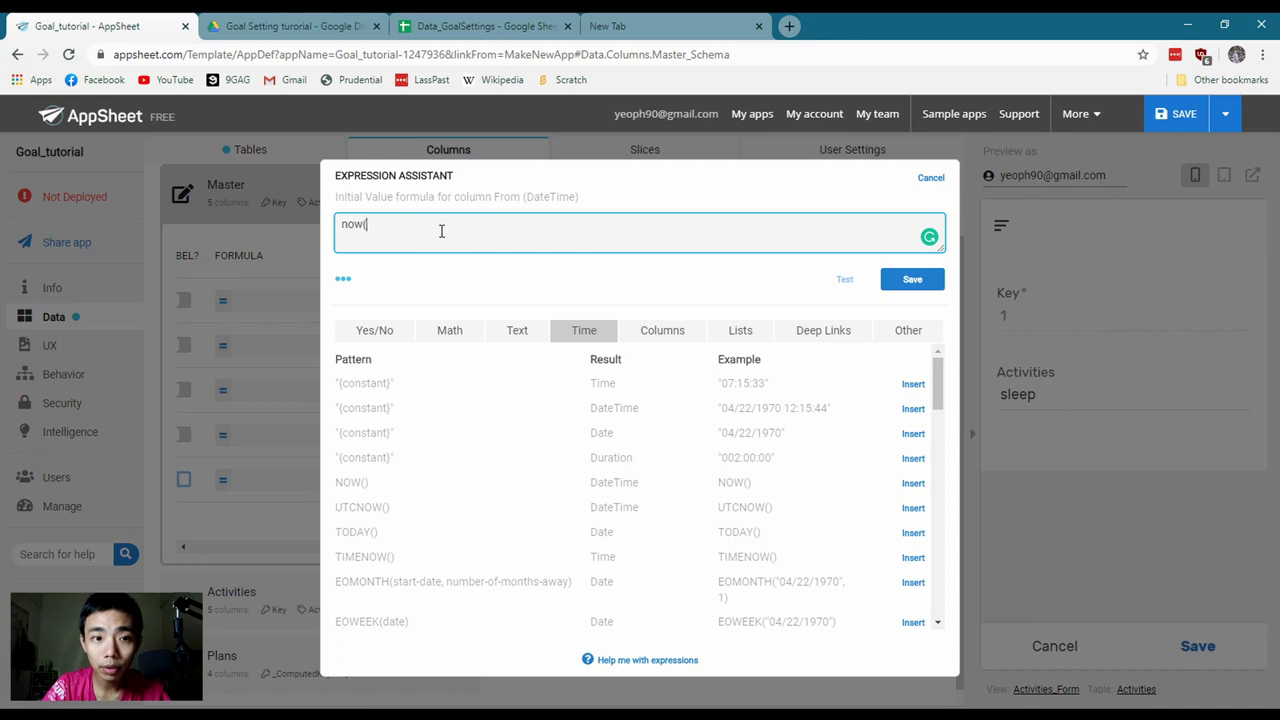
pyautogui.click(913, 285)
pyautogui.moveTo(665, 547); pyautogui.dragTo(458, 552)
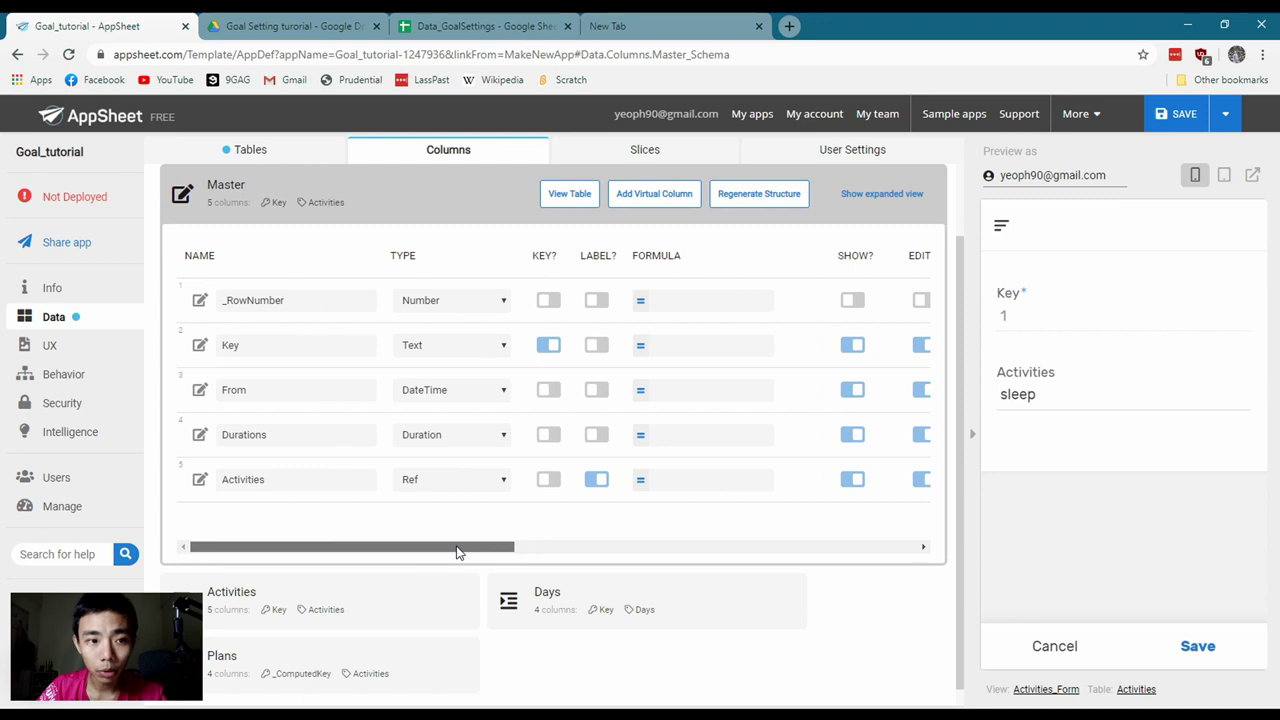
pyautogui.click(1163, 125)
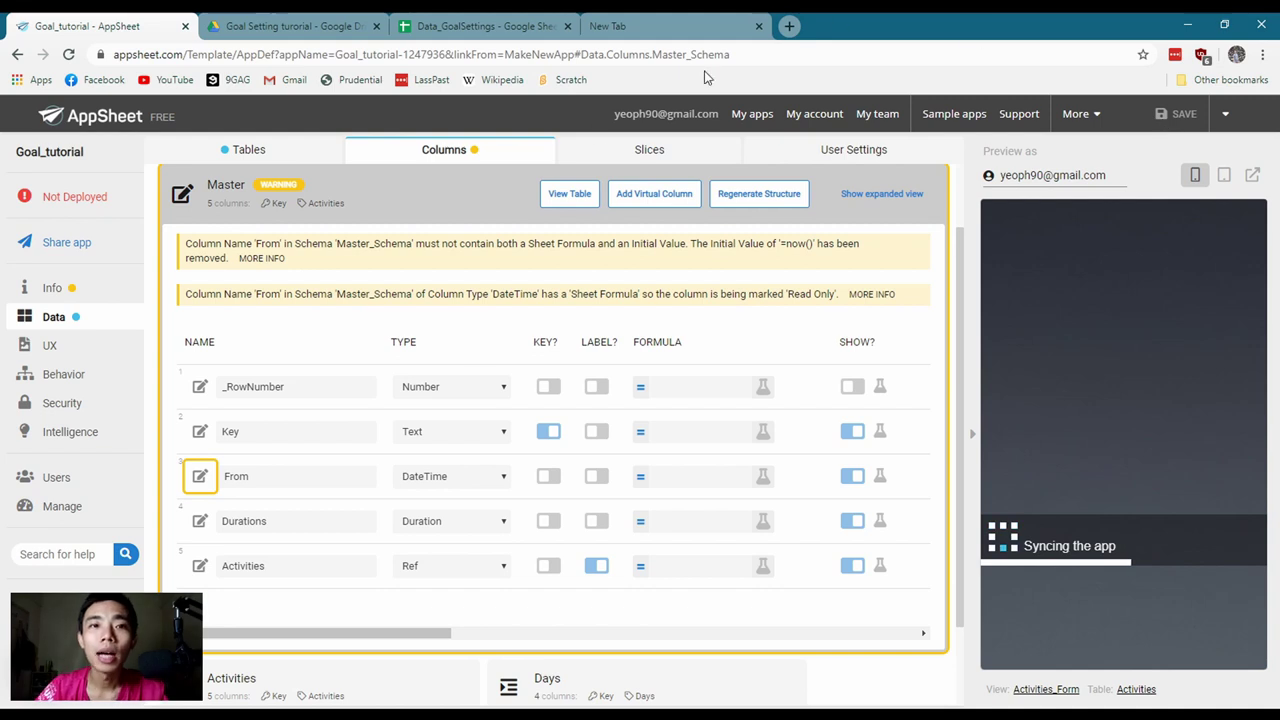
# Switch to the Data_GoalSettings spreadsheet in Google Sheets and inspect the From and Durations cells on the Master sheet
pyautogui.click(440, 30)
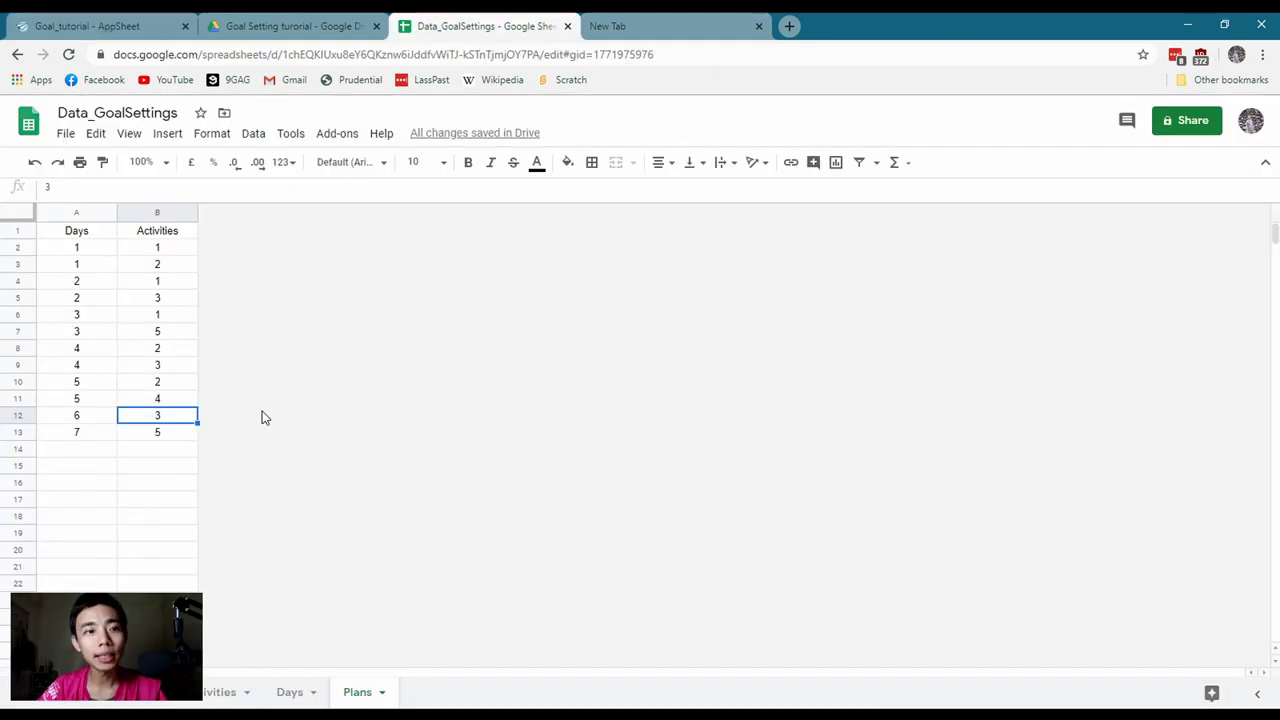
pyautogui.click(165, 700)
pyautogui.click(185, 266)
pyautogui.click(340, 250)
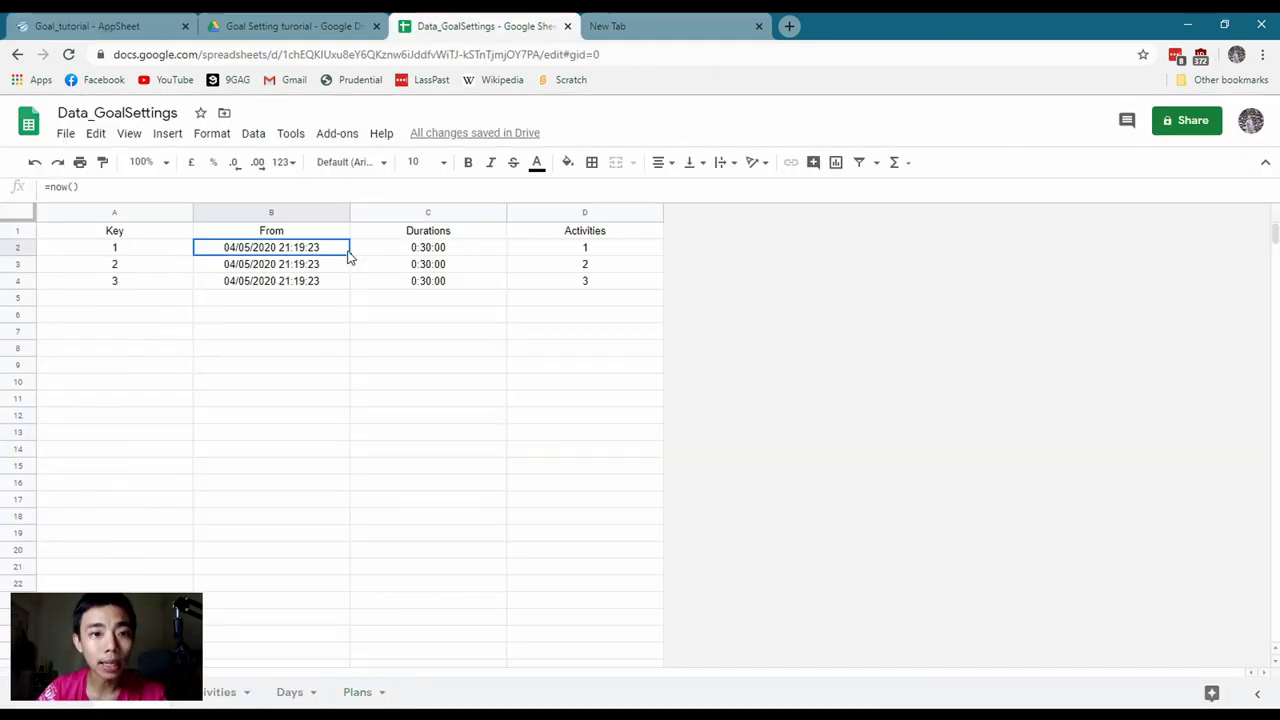
pyautogui.click(458, 265)
# Try to paste the Master sheet's range A2:D4 over itself with a Paste special option
pyautogui.moveTo(169, 251); pyautogui.dragTo(554, 280)
pyautogui.rightClick(490, 270)
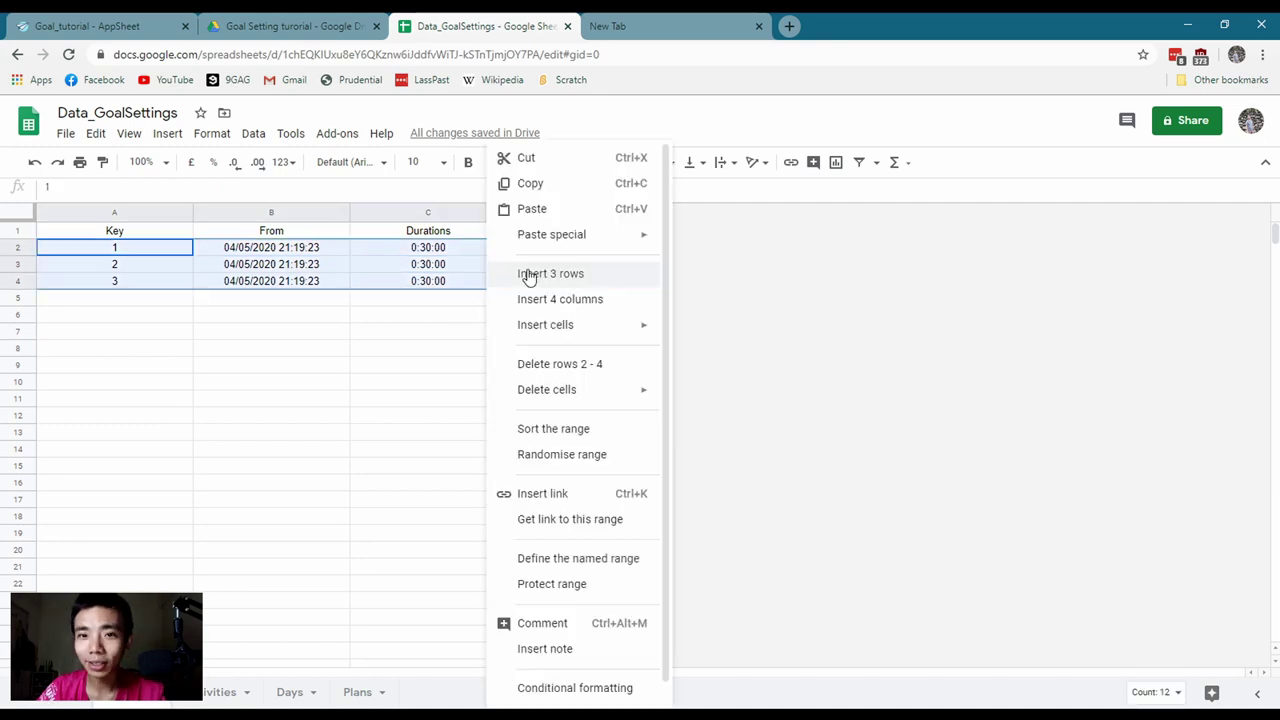
pyautogui.click(545, 184)
pyautogui.rightClick(415, 268)
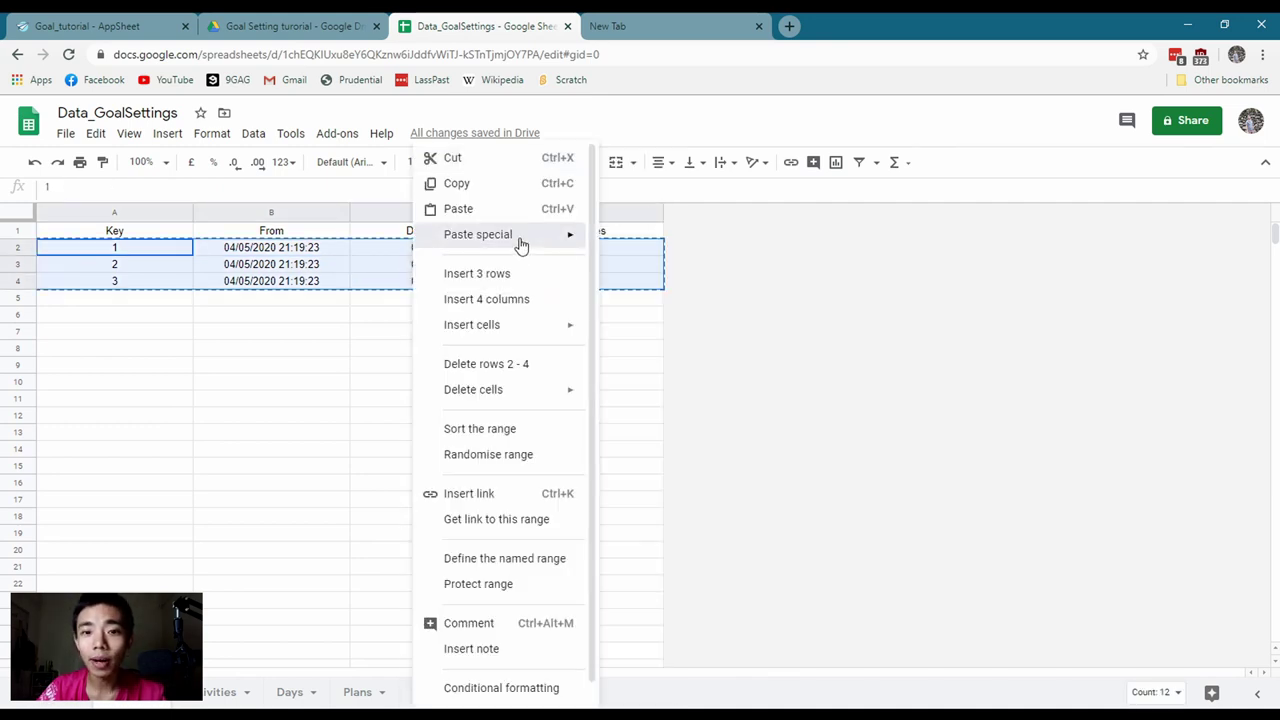
pyautogui.moveTo(523, 240)
pyautogui.click(672, 357)
# Replace the now() formulas in the From cells B2:B4 of the Master sheet with their plain values
pyautogui.click(150, 250)
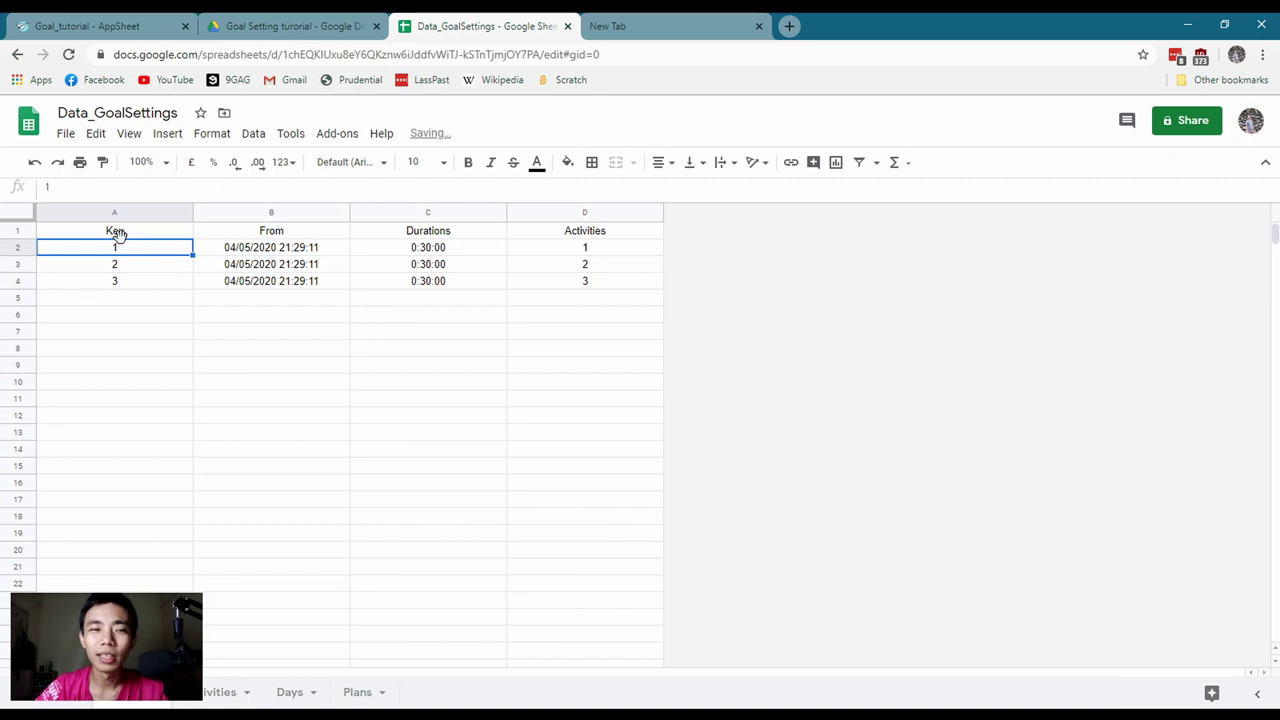
pyautogui.press('Down')
pyautogui.press('Down')
pyautogui.press('Right')
pyautogui.press('Up')
pyautogui.press('Up')
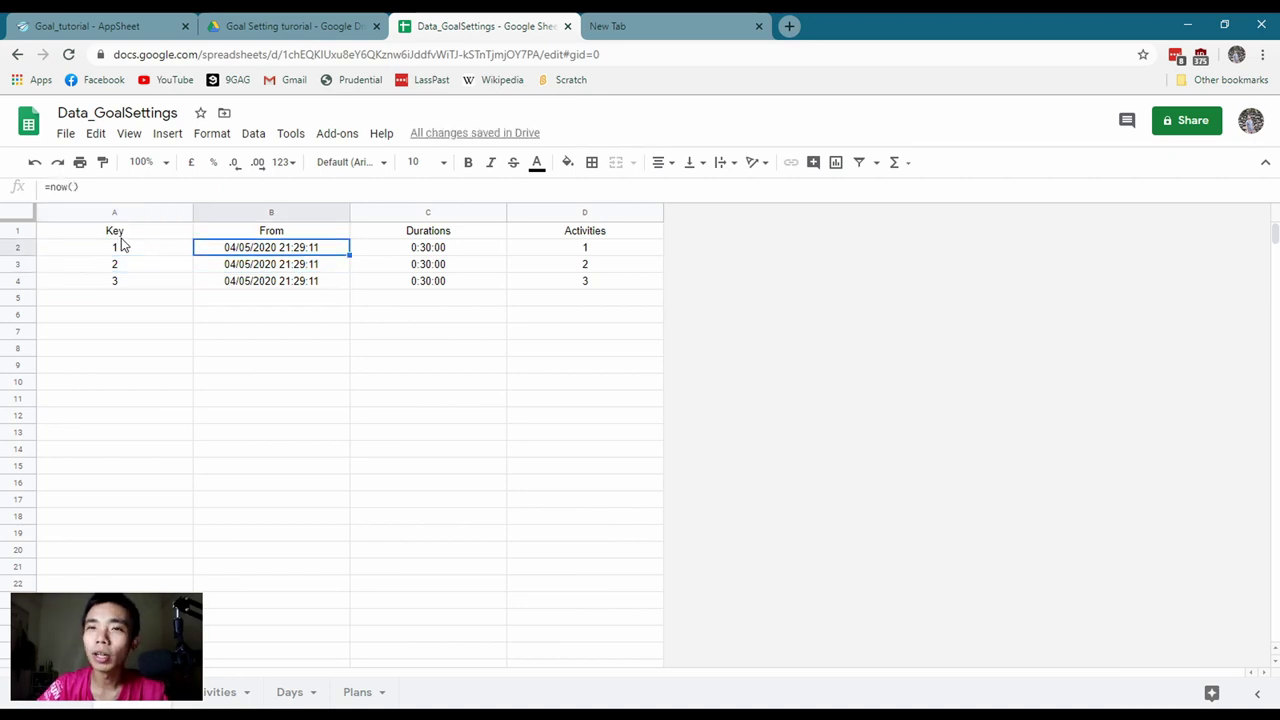
pyautogui.hotkey('shift', 'Down')
pyautogui.hotkey('shift', 'Down')
pyautogui.hotkey('ctrl', 'c')
pyautogui.rightClick(297, 262)
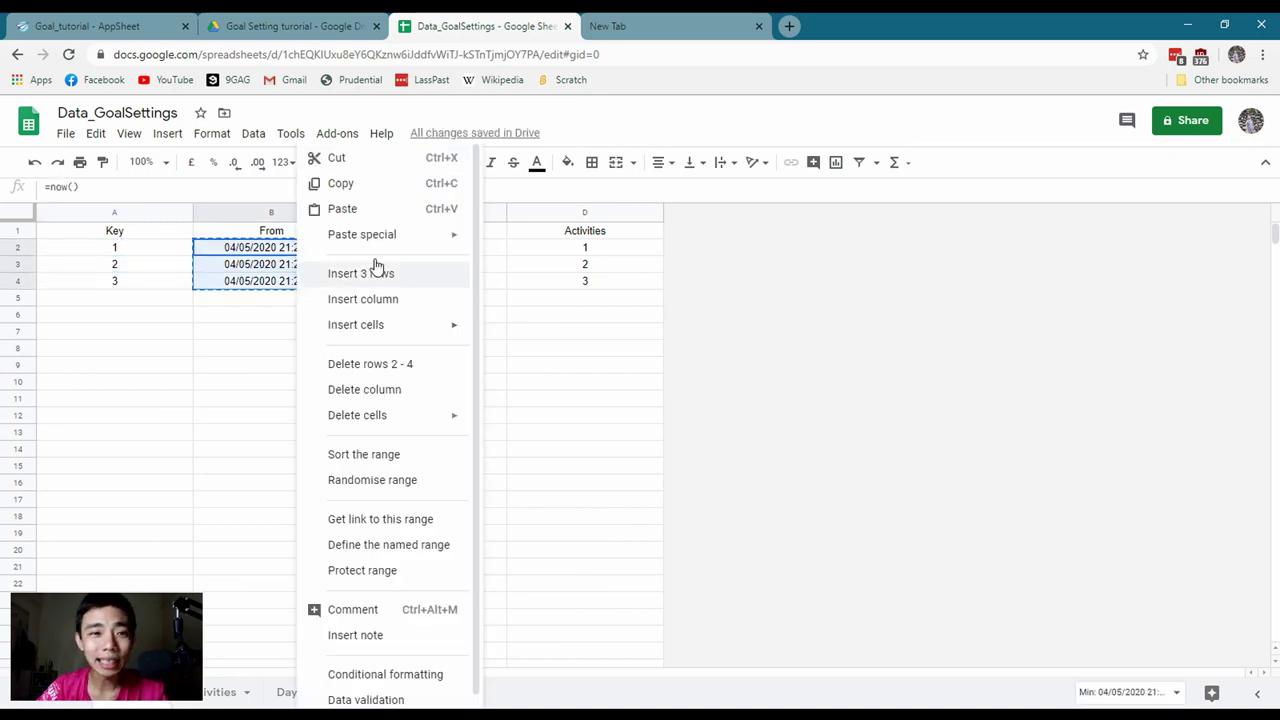
pyautogui.moveTo(395, 234)
pyautogui.click(566, 240)
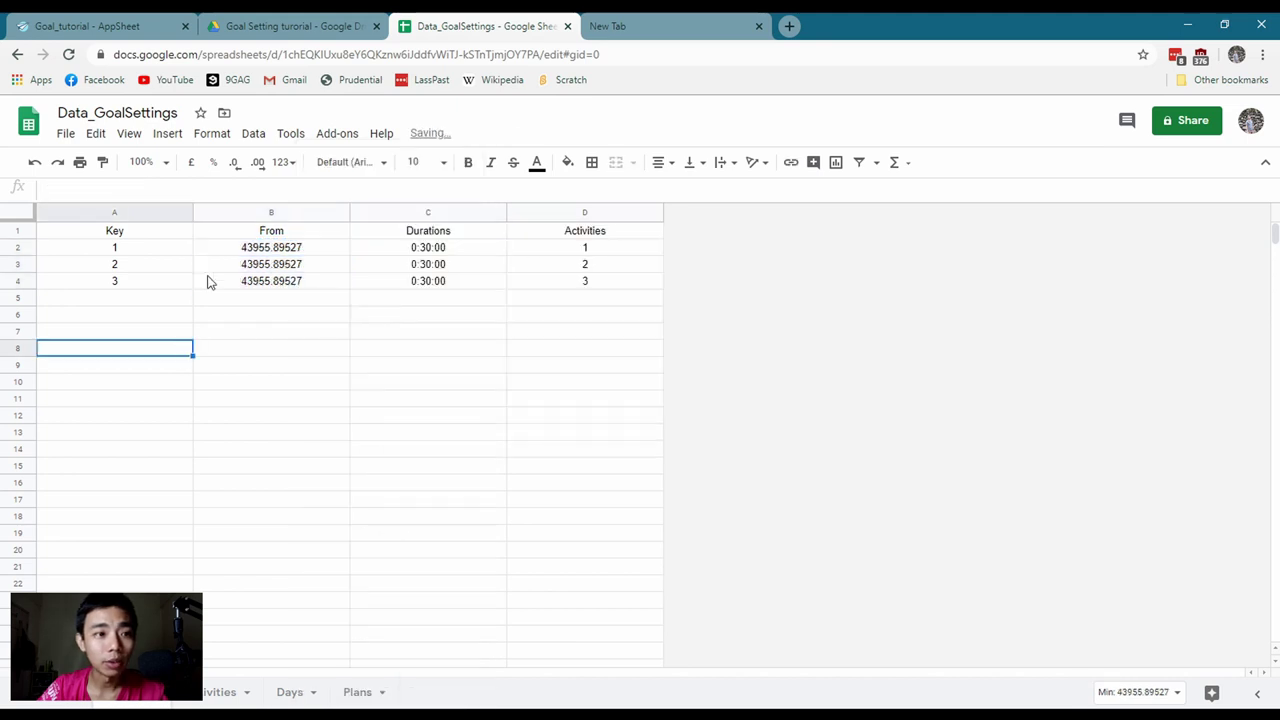
# Check cell by cell whether the From, Durations and Activities entries on the Master sheet contain formulas
pyautogui.click(466, 262)
pyautogui.click(549, 276)
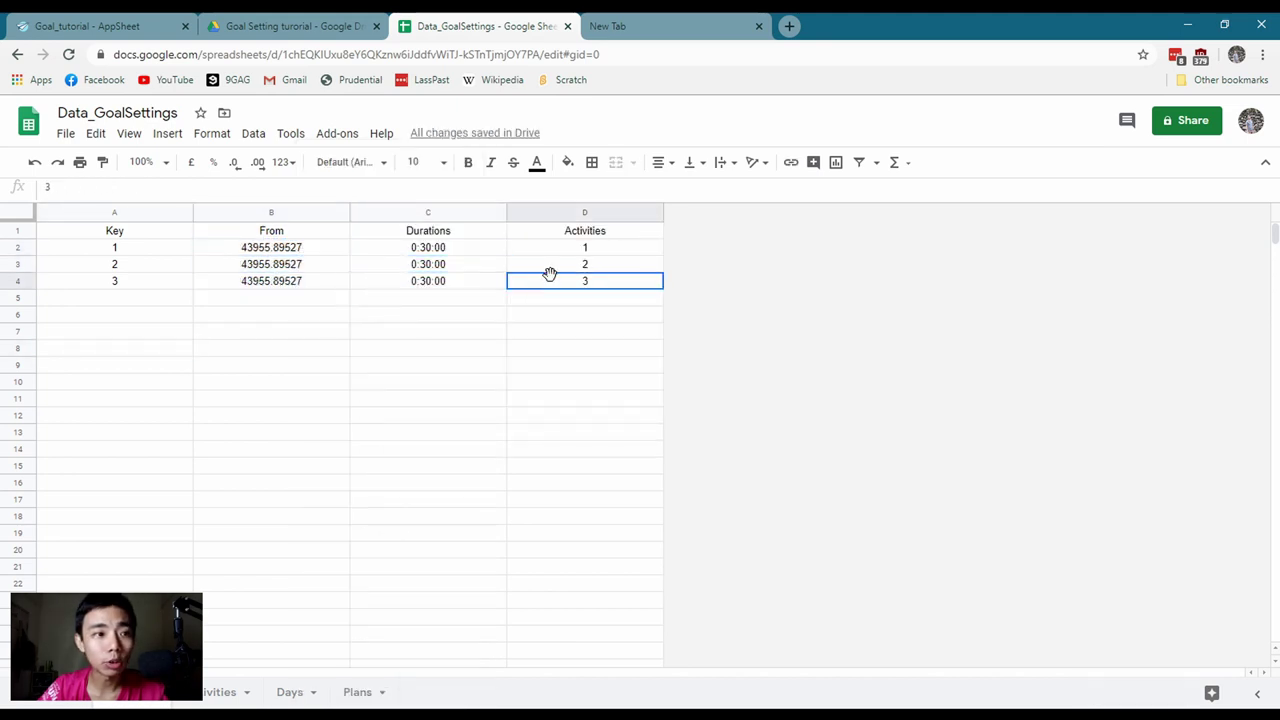
pyautogui.press('Up')
pyautogui.press('Up')
pyautogui.press('Home')
pyautogui.press('Down')
pyautogui.press('Down')
pyautogui.press('Right')
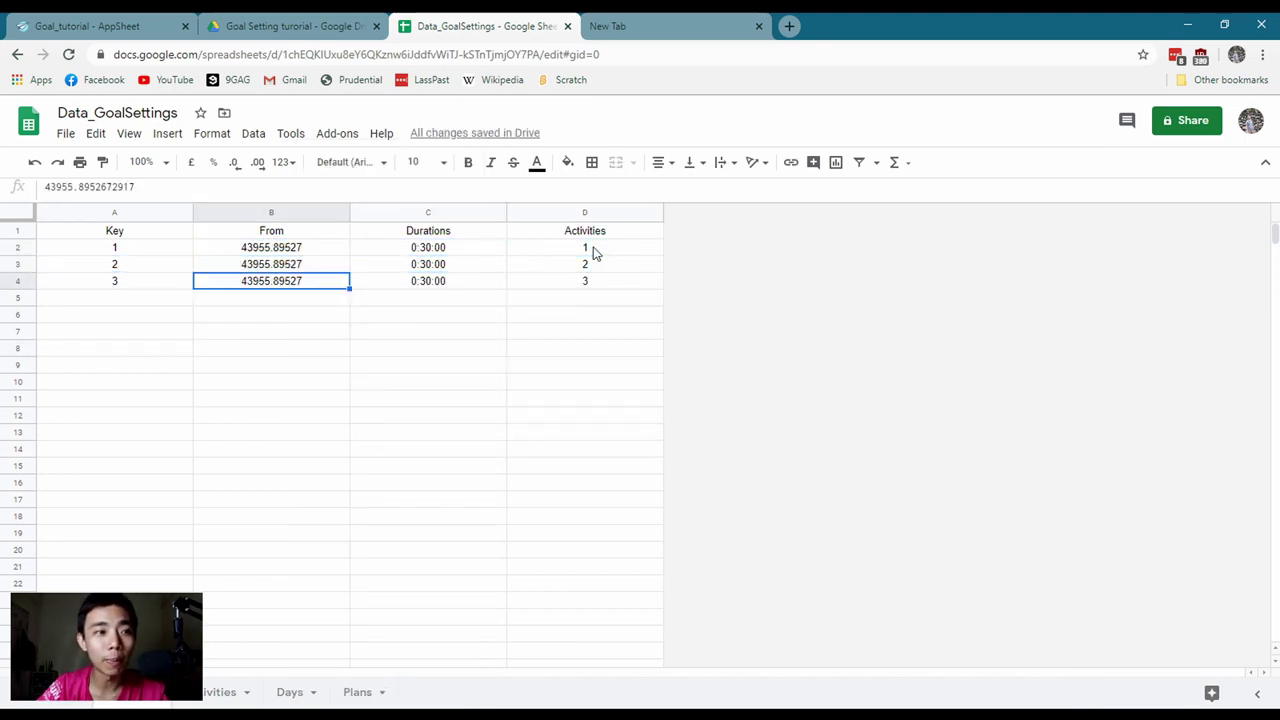
pyautogui.press('Up')
pyautogui.press('Up')
pyautogui.press('Right')
pyautogui.press('Right')
pyautogui.press('Down')
pyautogui.press('Up')
pyautogui.press('Left')
pyautogui.press('Down')
pyautogui.press('Down')
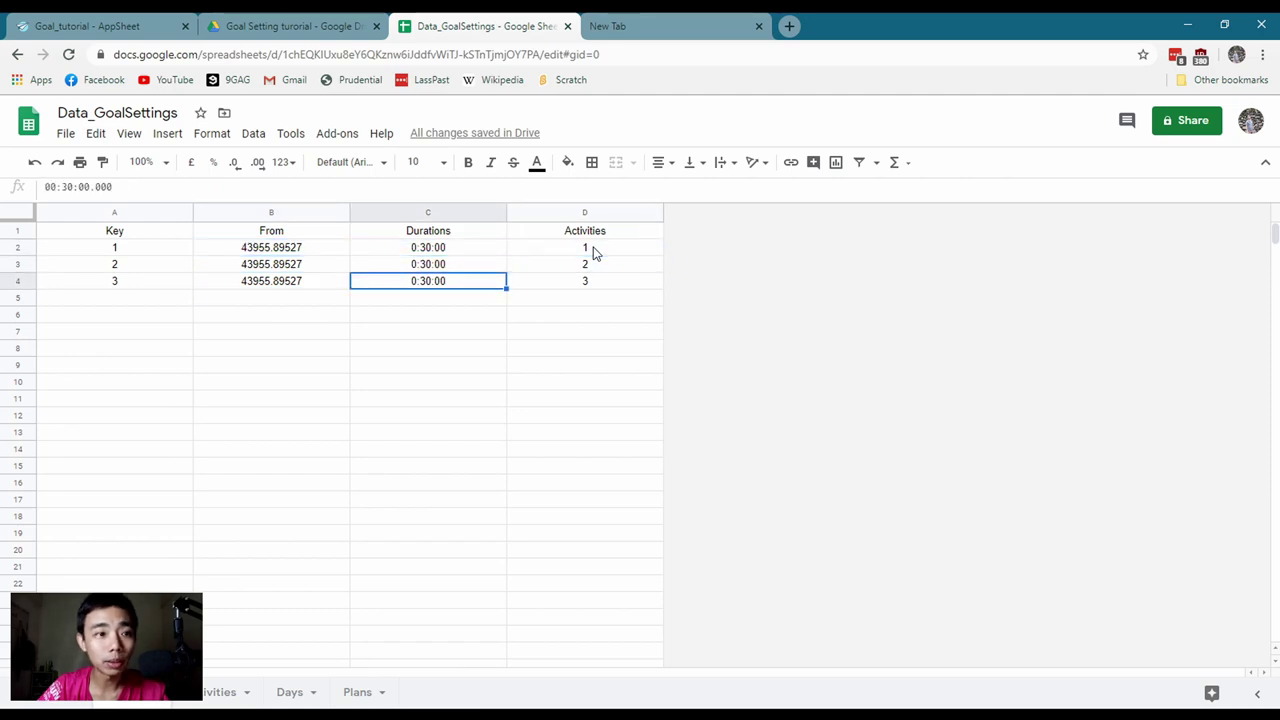
# Format the From cells B2:B4 on the Master sheet as Date
pyautogui.press('Right')
pyautogui.press('Up')
pyautogui.press('Up')
pyautogui.press('Left')
pyautogui.press('Left')
pyautogui.hotkey('shift', 'Down')
pyautogui.hotkey('shift', 'Down')
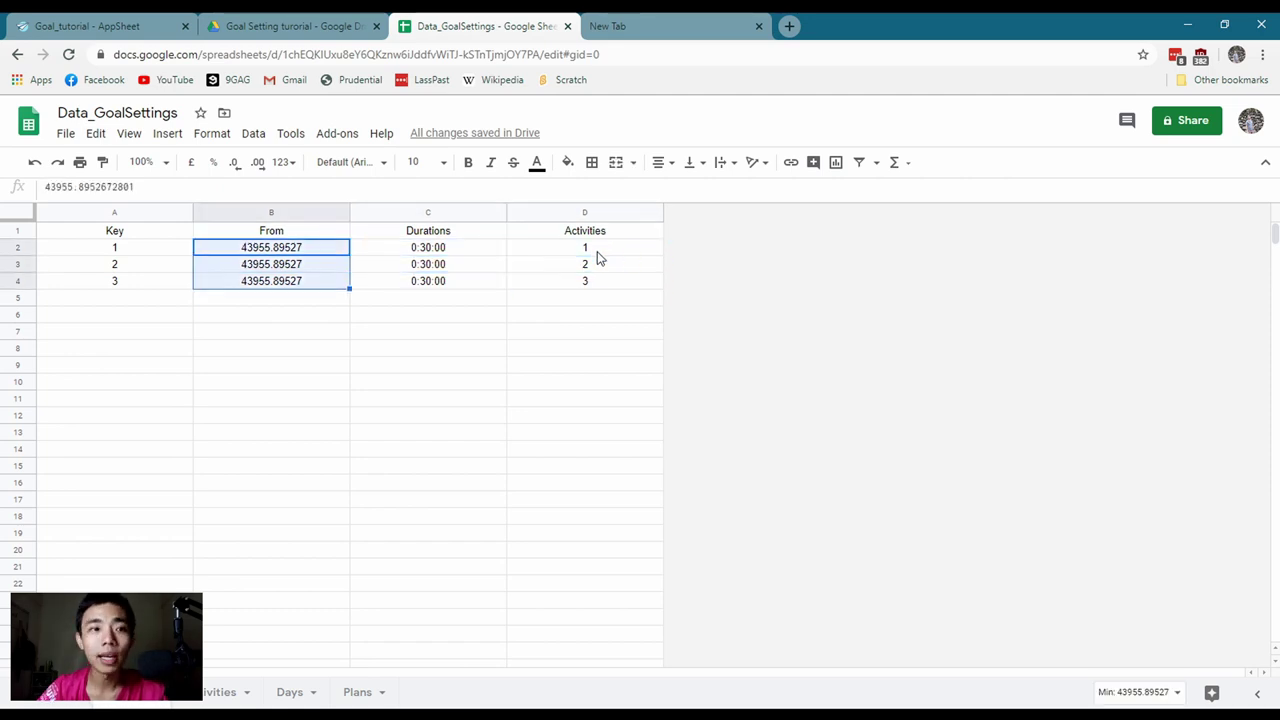
pyautogui.click(209, 136)
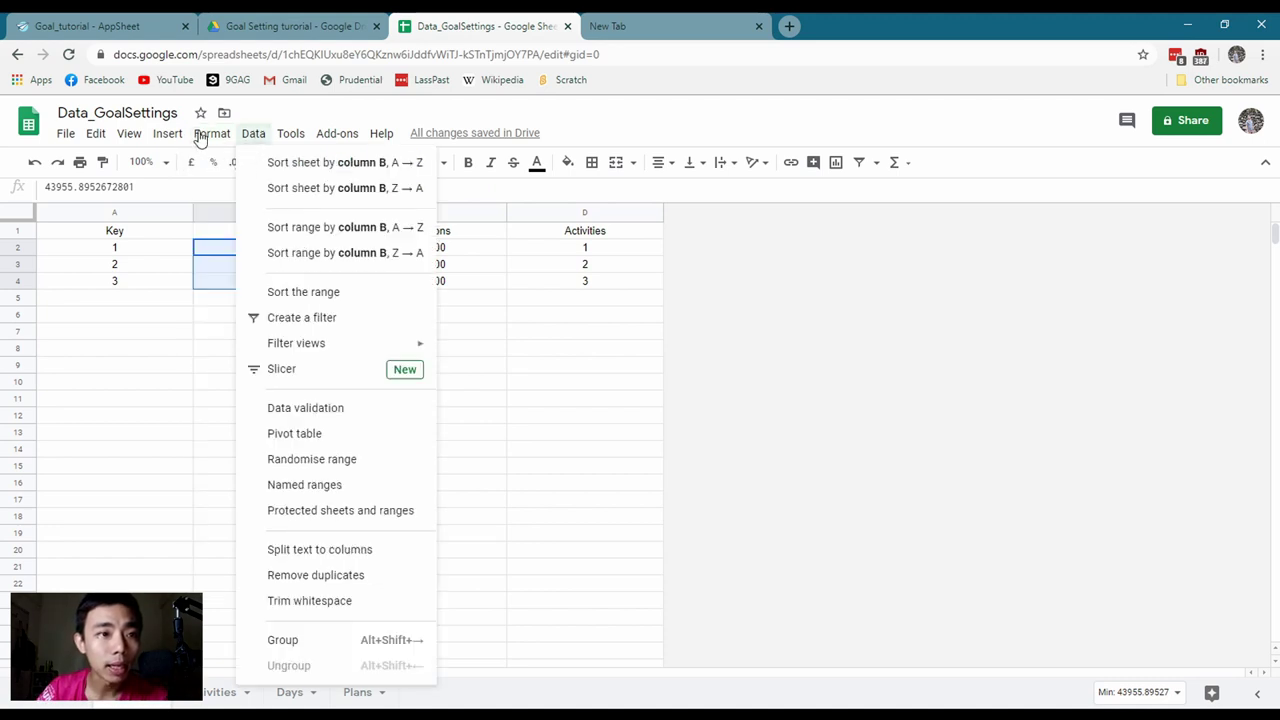
pyautogui.moveTo(283, 200)
pyautogui.click(428, 477)
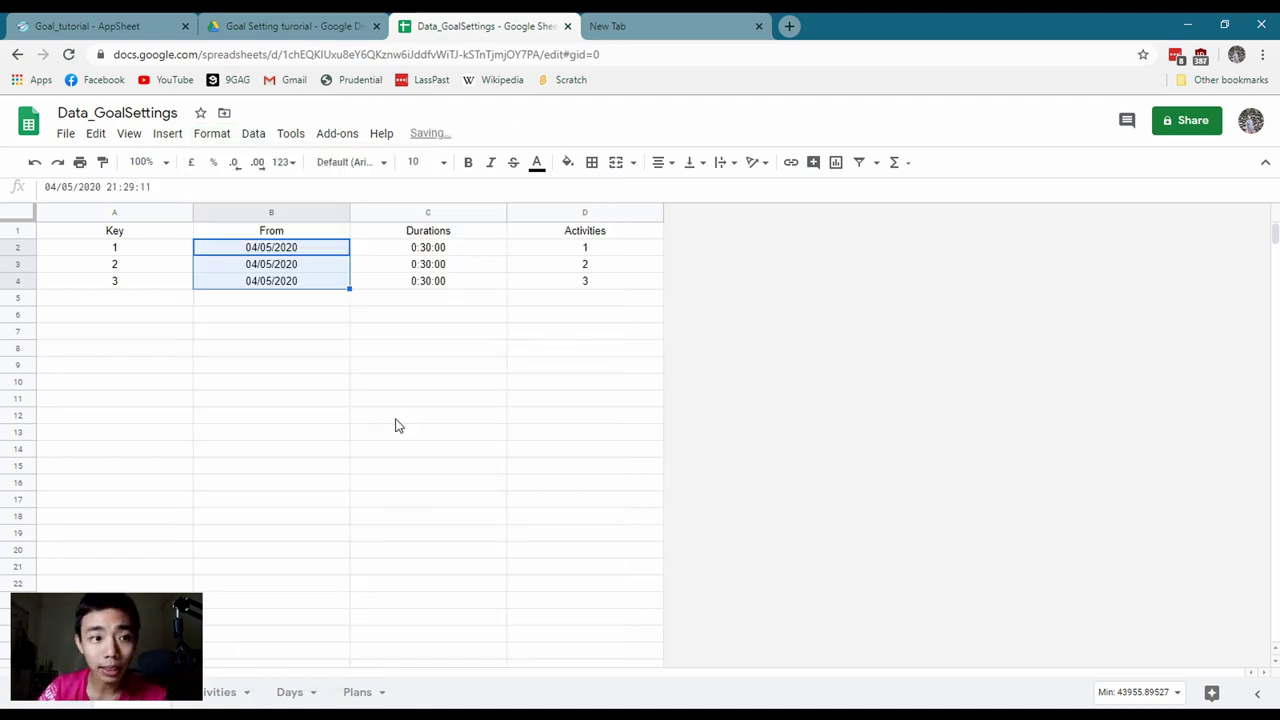
# Format the From cells B2:B4 on the Master sheet as Date time
pyautogui.click(293, 320)
pyautogui.moveTo(252, 248); pyautogui.dragTo(254, 286)
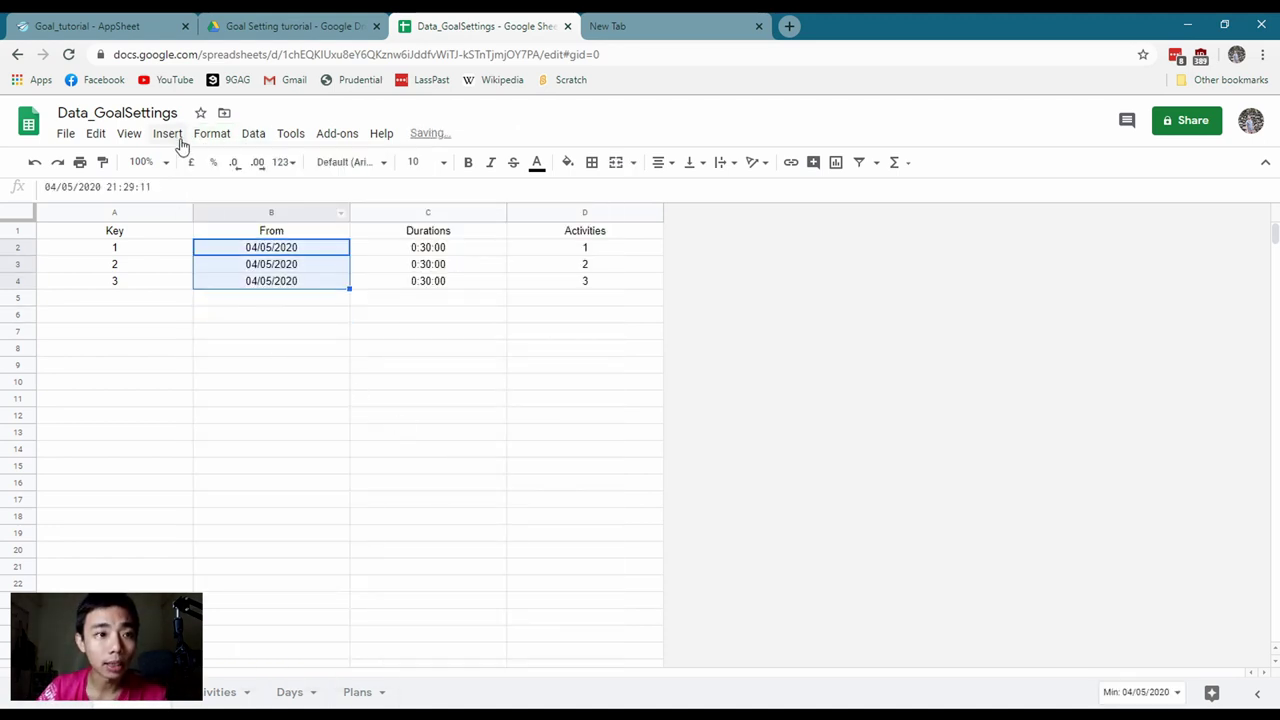
pyautogui.click(212, 133)
pyautogui.moveTo(224, 193)
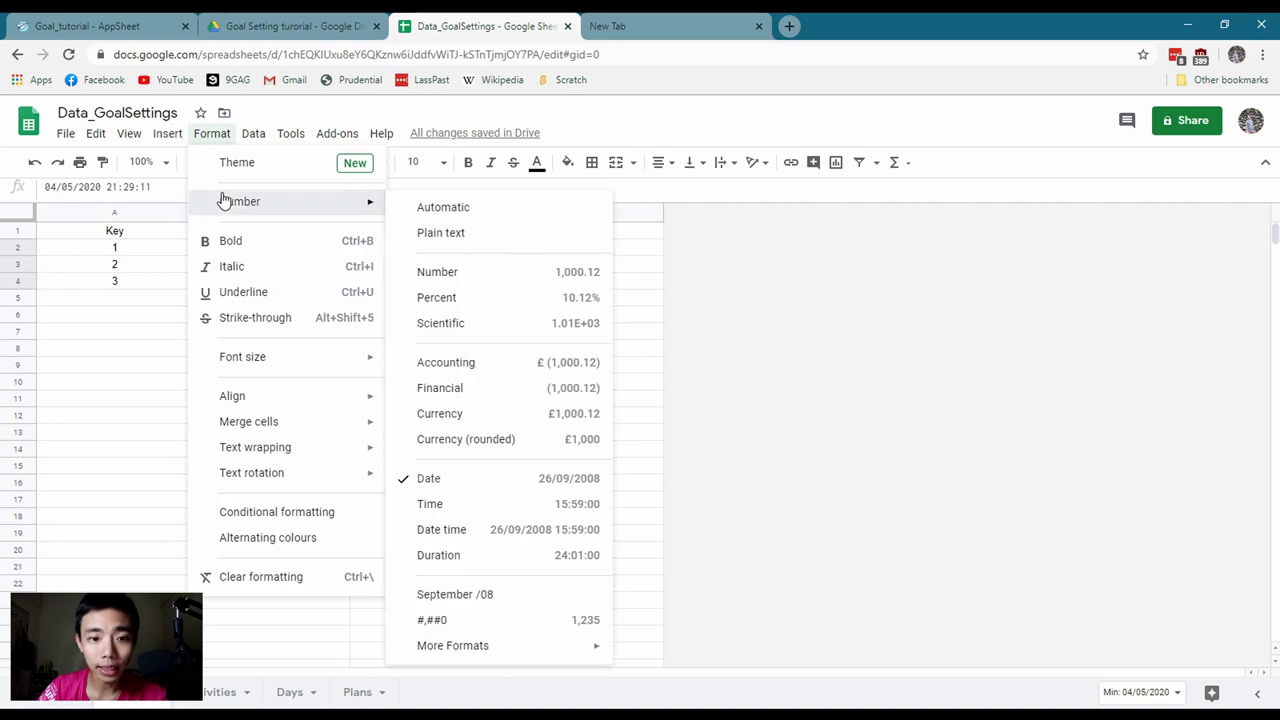
pyautogui.click(519, 530)
pyautogui.click(366, 392)
# Switch back to AppSheet, regenerate the Master table's column structure and confirm
pyautogui.click(87, 26)
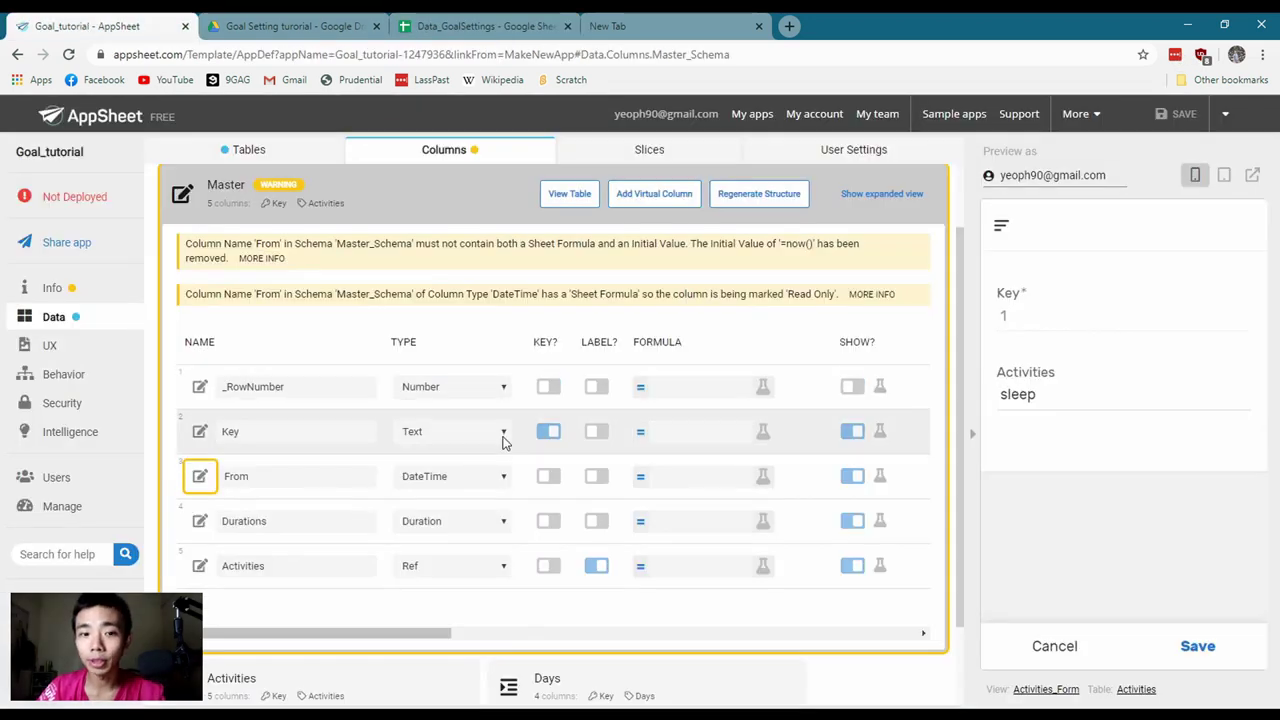
pyautogui.click(788, 200)
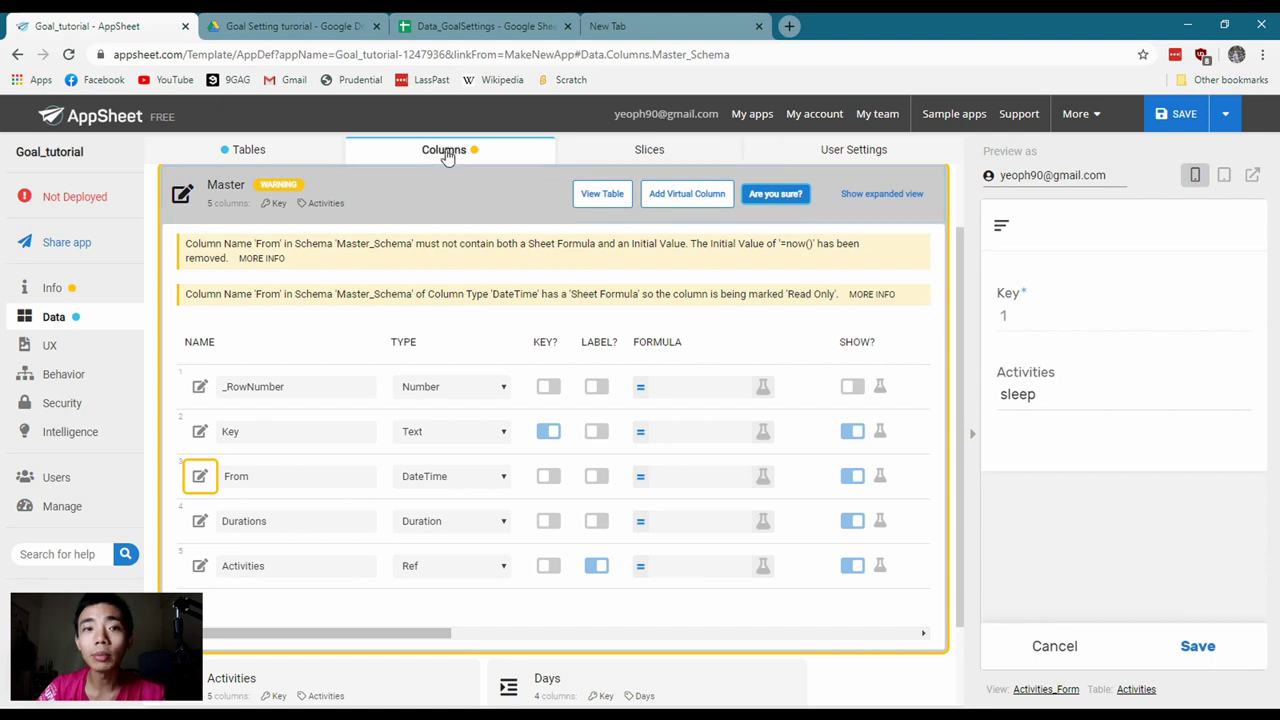
pyautogui.click(776, 194)
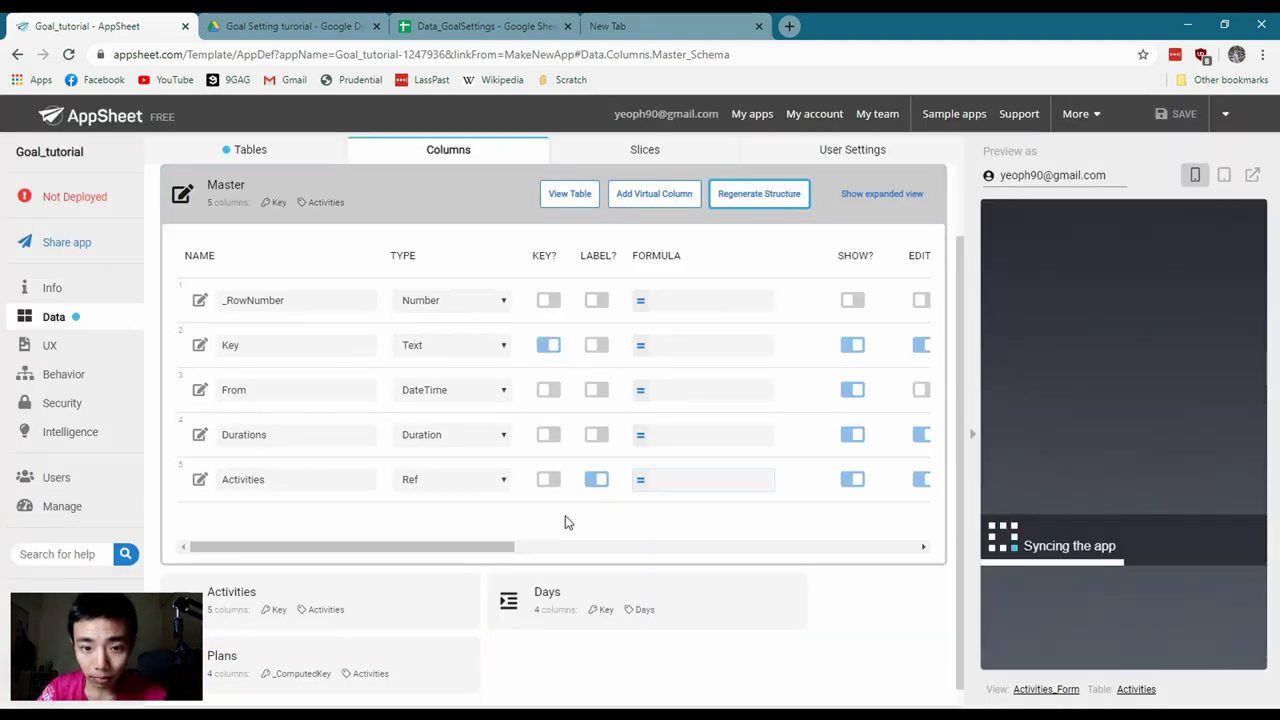
# Try to set the initial value of the Master table's From column to now()
pyautogui.moveTo(481, 557); pyautogui.dragTo(652, 550)
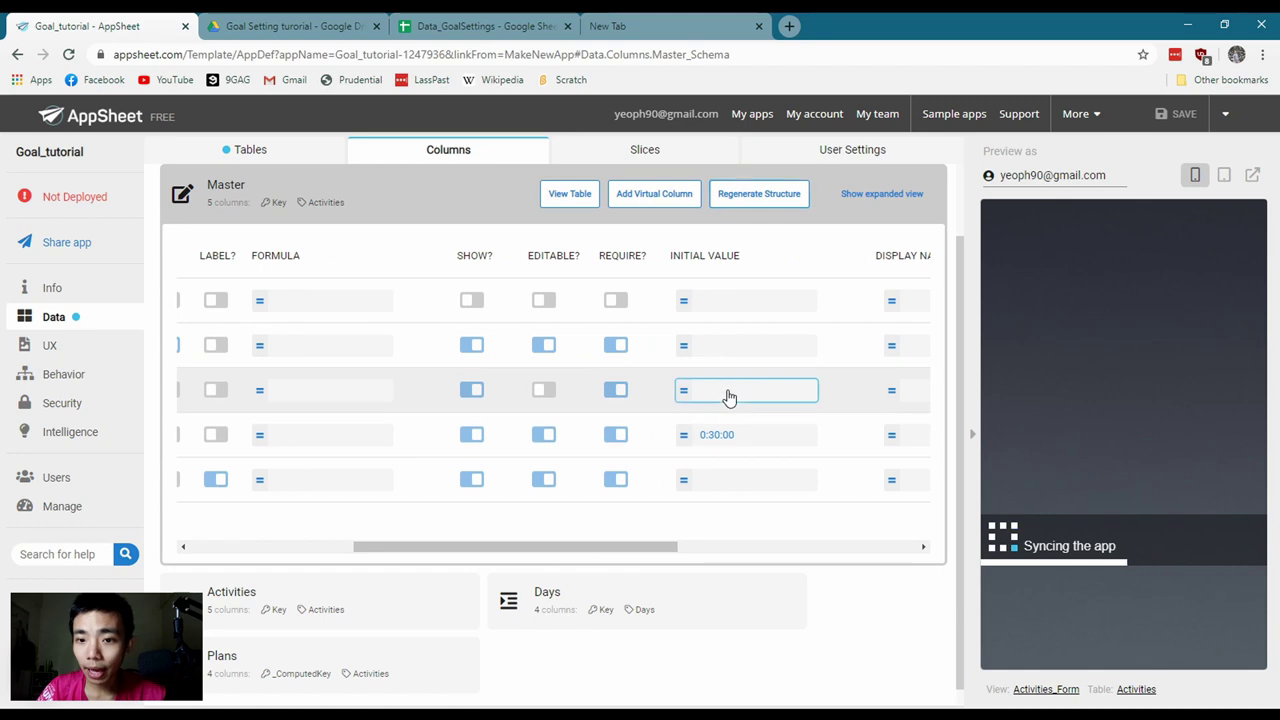
pyautogui.click(729, 397)
pyautogui.click(463, 226)
pyautogui.write('now')
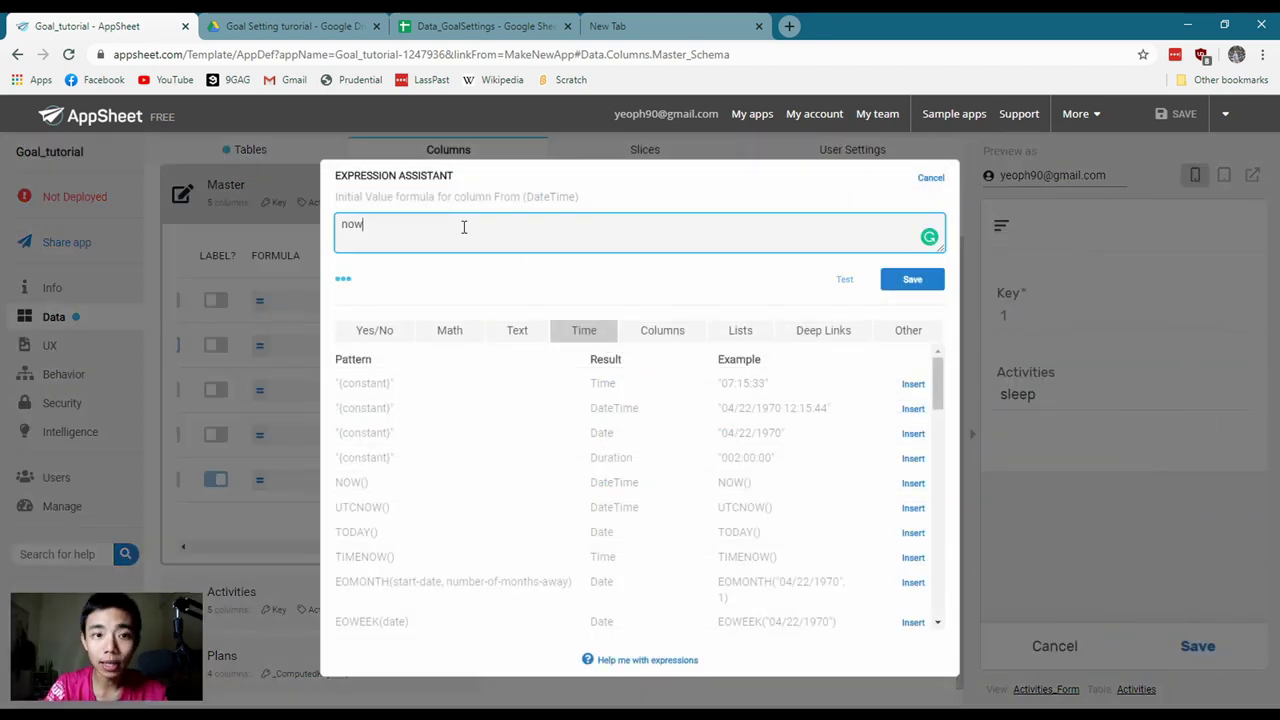
pyautogui.write('()')
pyautogui.click(912, 279)
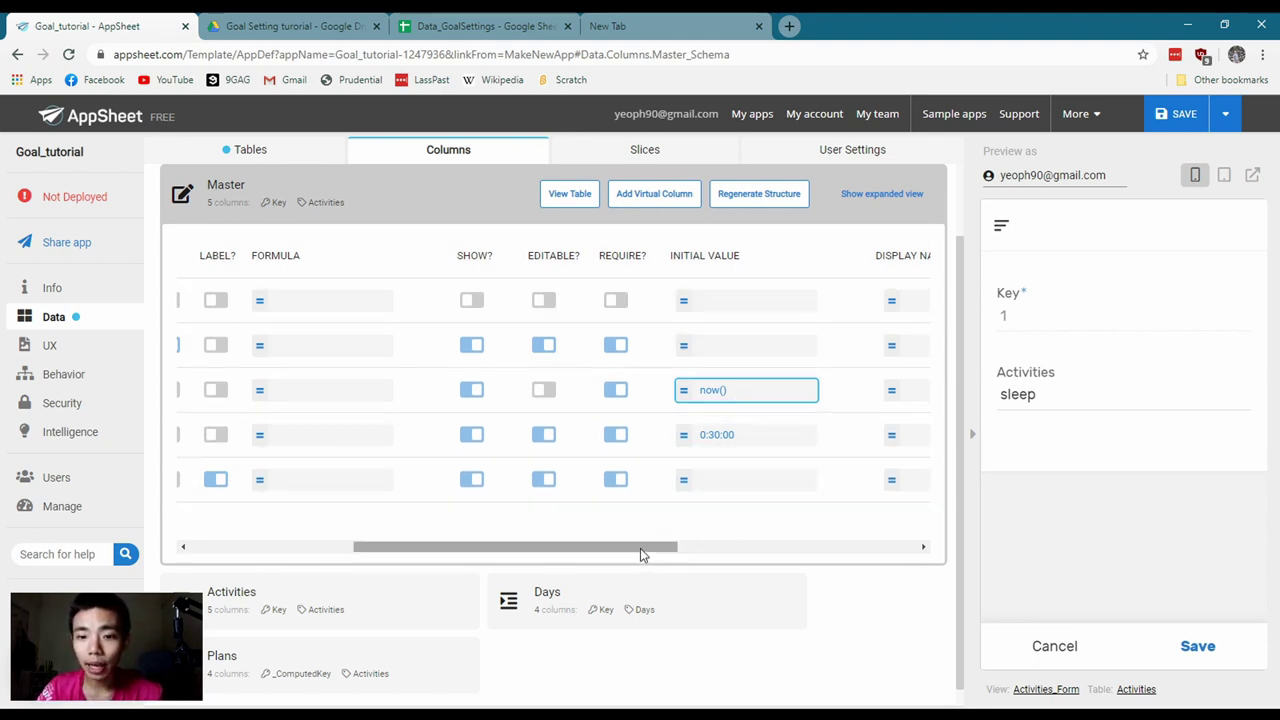
# Begin an app formula for the Master table's Key column with CONCATENATE([From]
pyautogui.moveTo(640, 548); pyautogui.dragTo(449, 536)
pyautogui.click(715, 345)
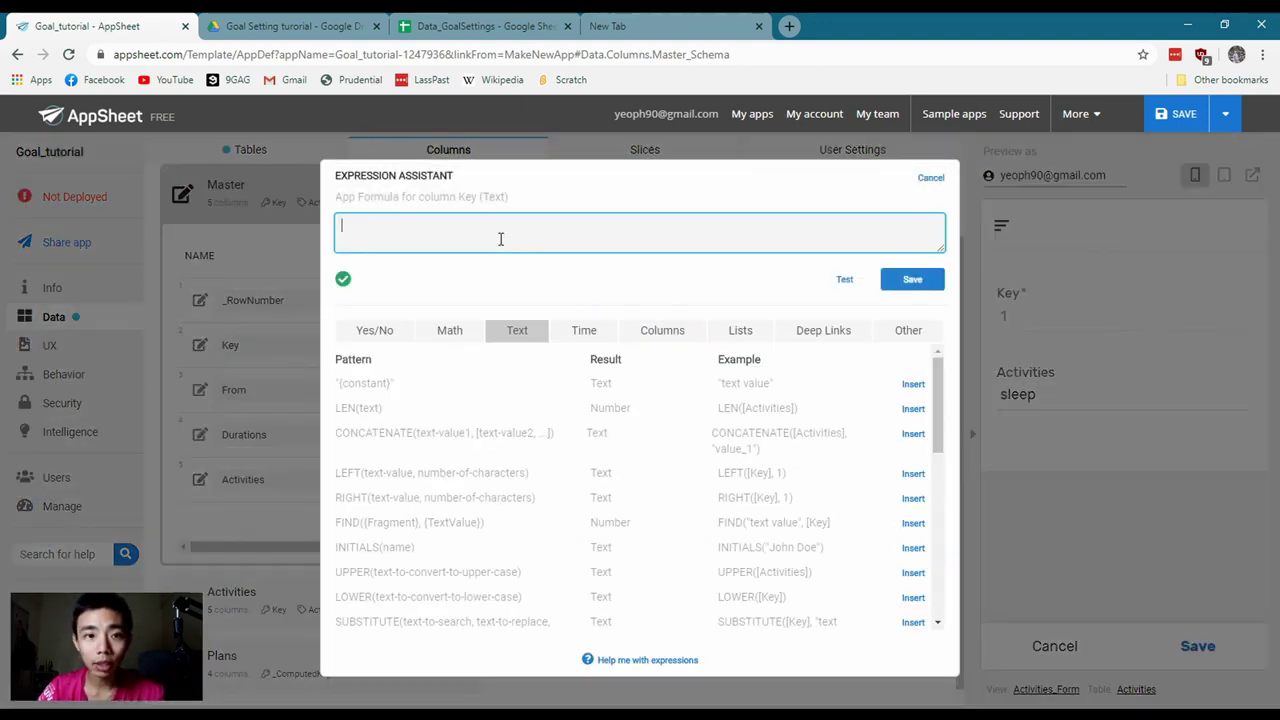
pyautogui.moveTo(339, 432); pyautogui.dragTo(420, 433)
pyautogui.hotkey('ctrl', 'c')
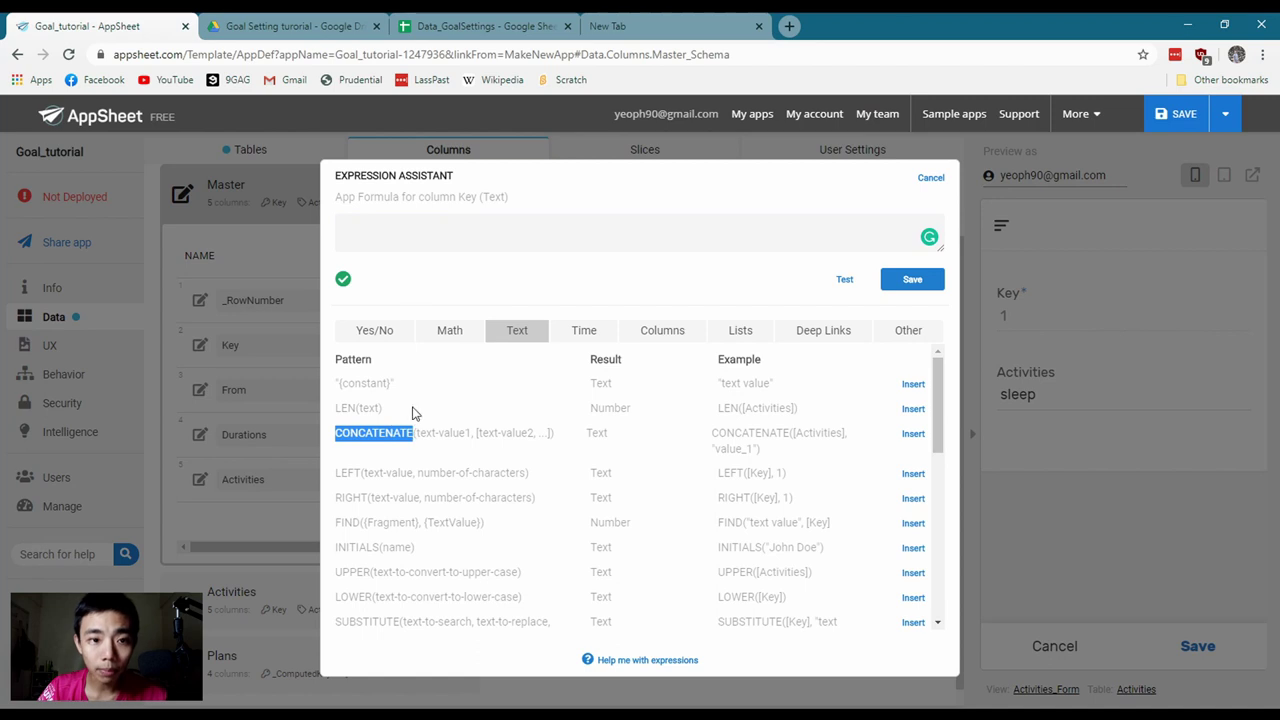
pyautogui.click(414, 222)
pyautogui.hotkey('ctrl', 'v')
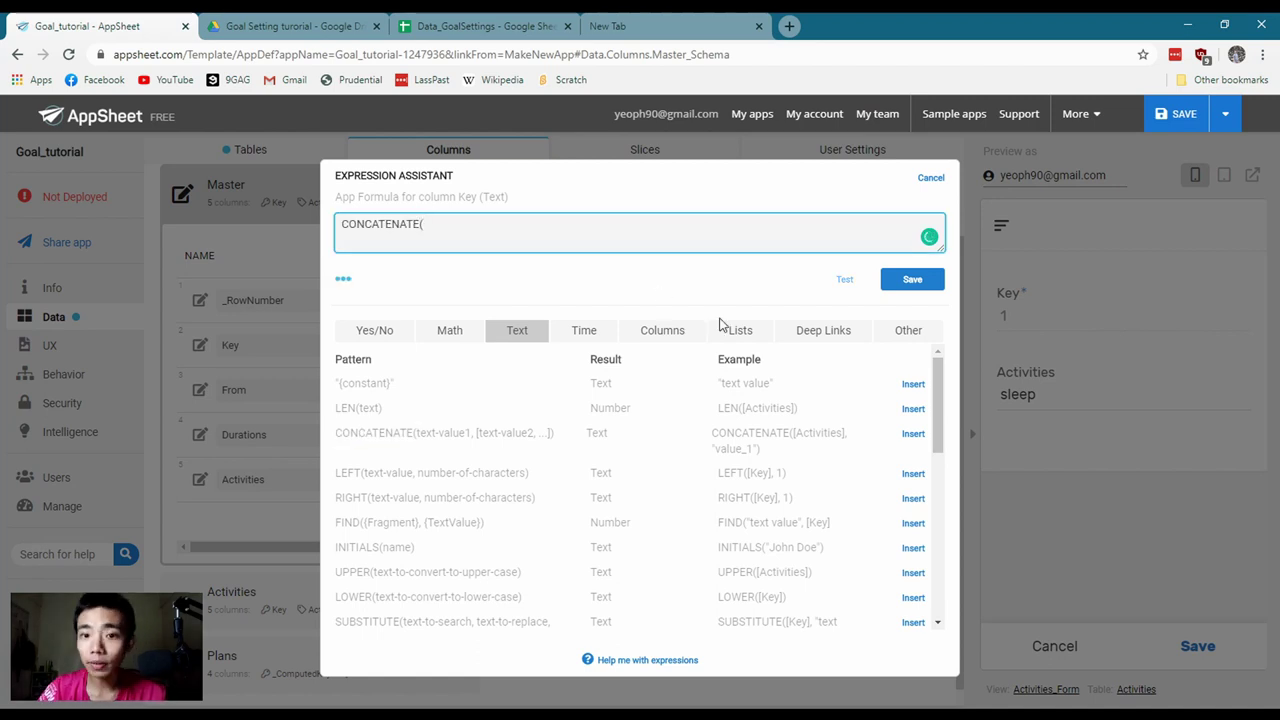
pyautogui.click(668, 333)
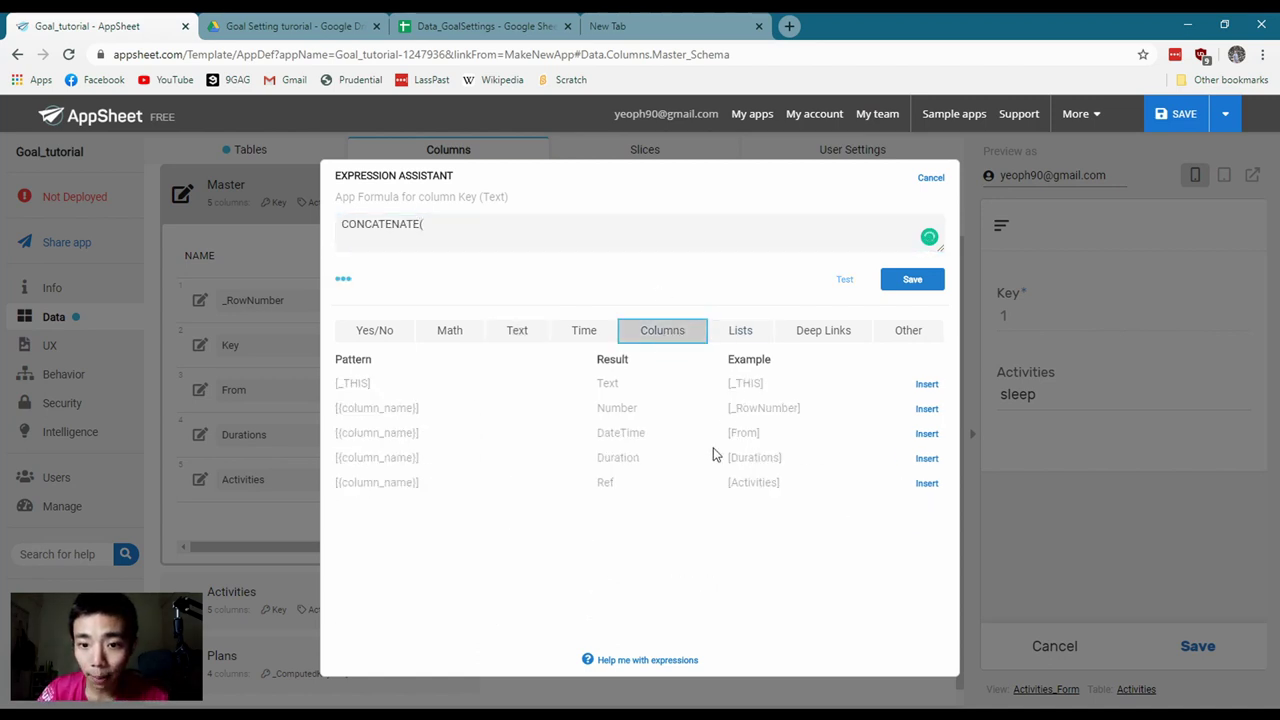
pyautogui.moveTo(729, 432); pyautogui.dragTo(762, 433)
pyautogui.click(425, 229)
pyautogui.hotkey('ctrl', 'v')
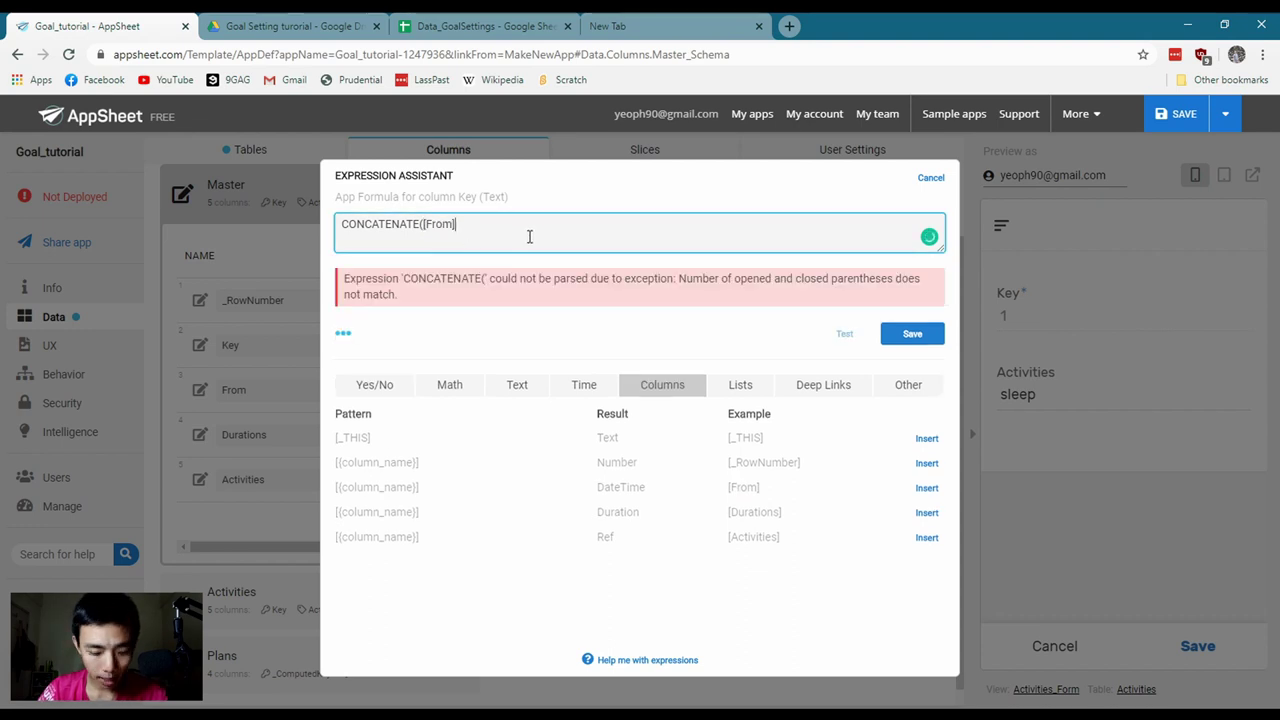
# Complete the Key column's app formula as CONCATENATE([From],[Activities]), apply it and save the app
pyautogui.moveTo(729, 537); pyautogui.dragTo(781, 537)
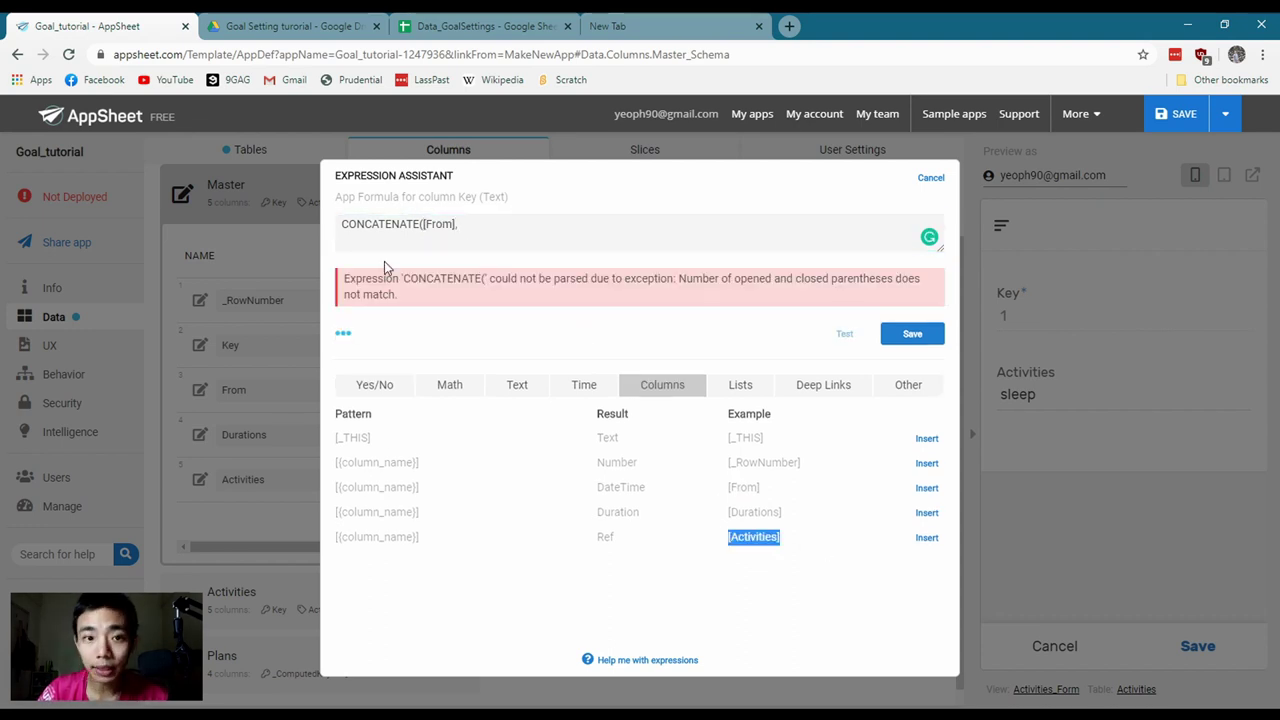
pyautogui.click(466, 234)
pyautogui.hotkey('ctrl', 'v')
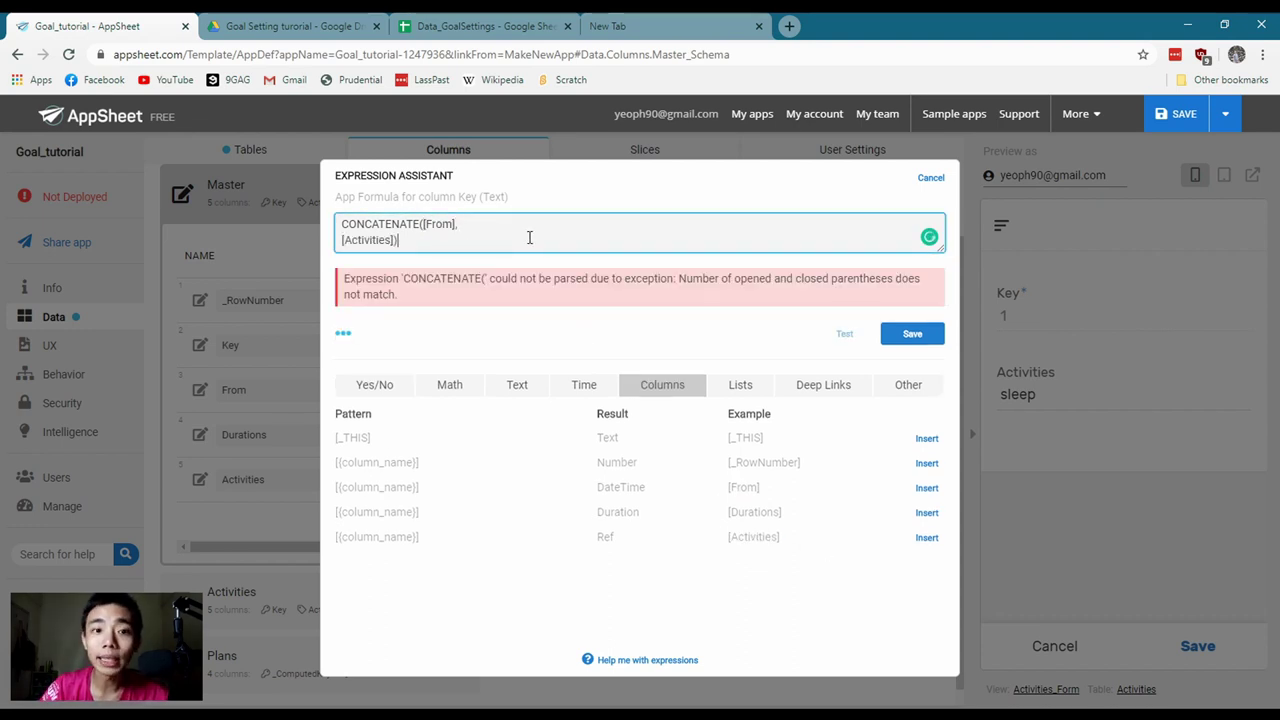
pyautogui.press('Delete')
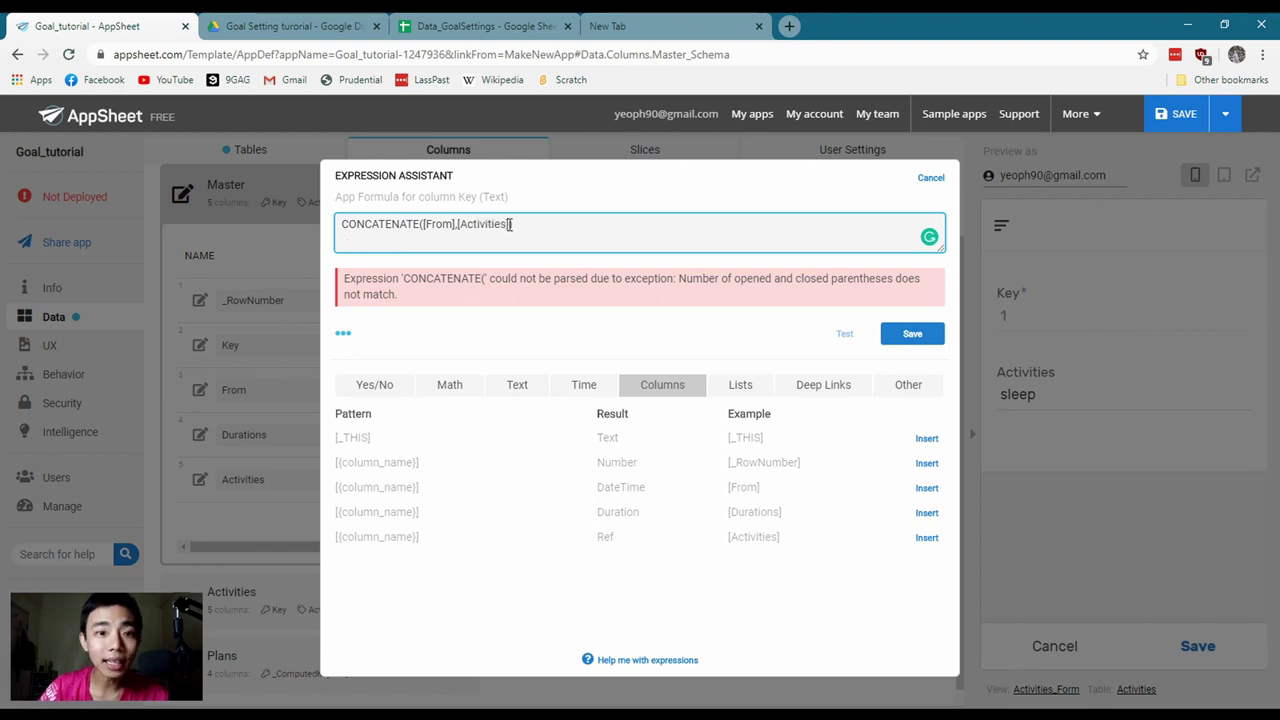
pyautogui.click(912, 334)
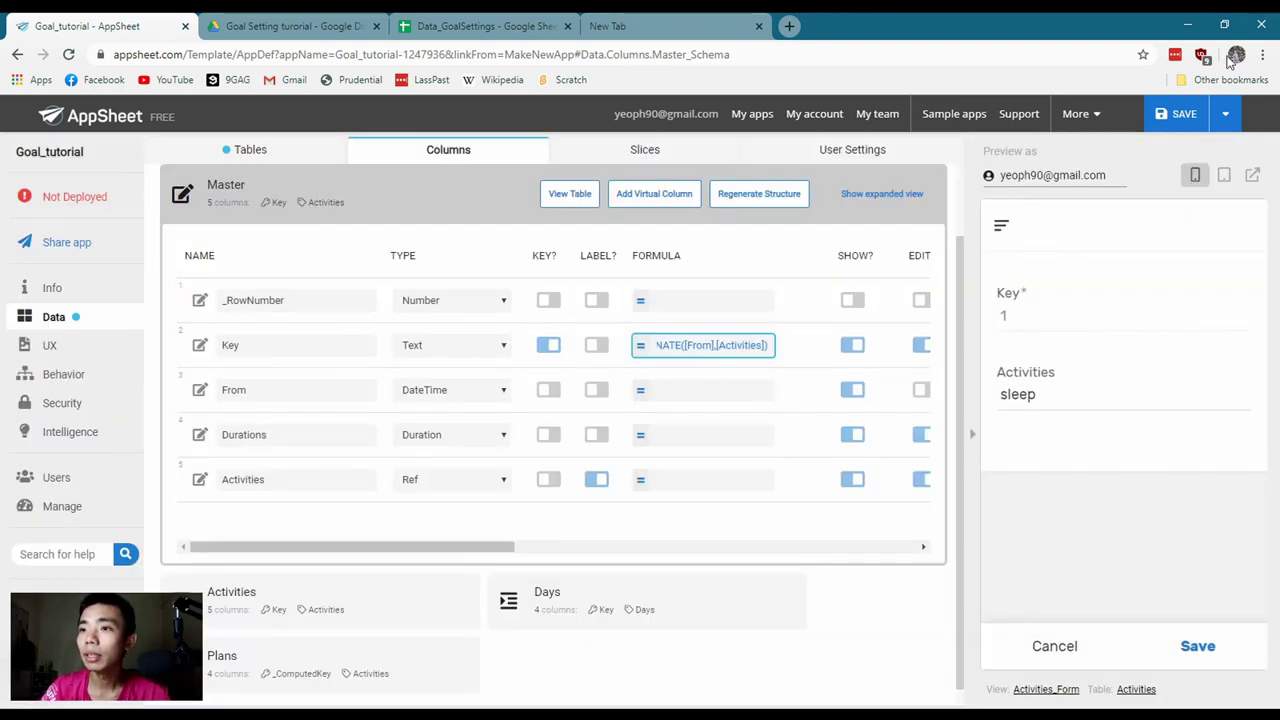
pyautogui.click(1177, 115)
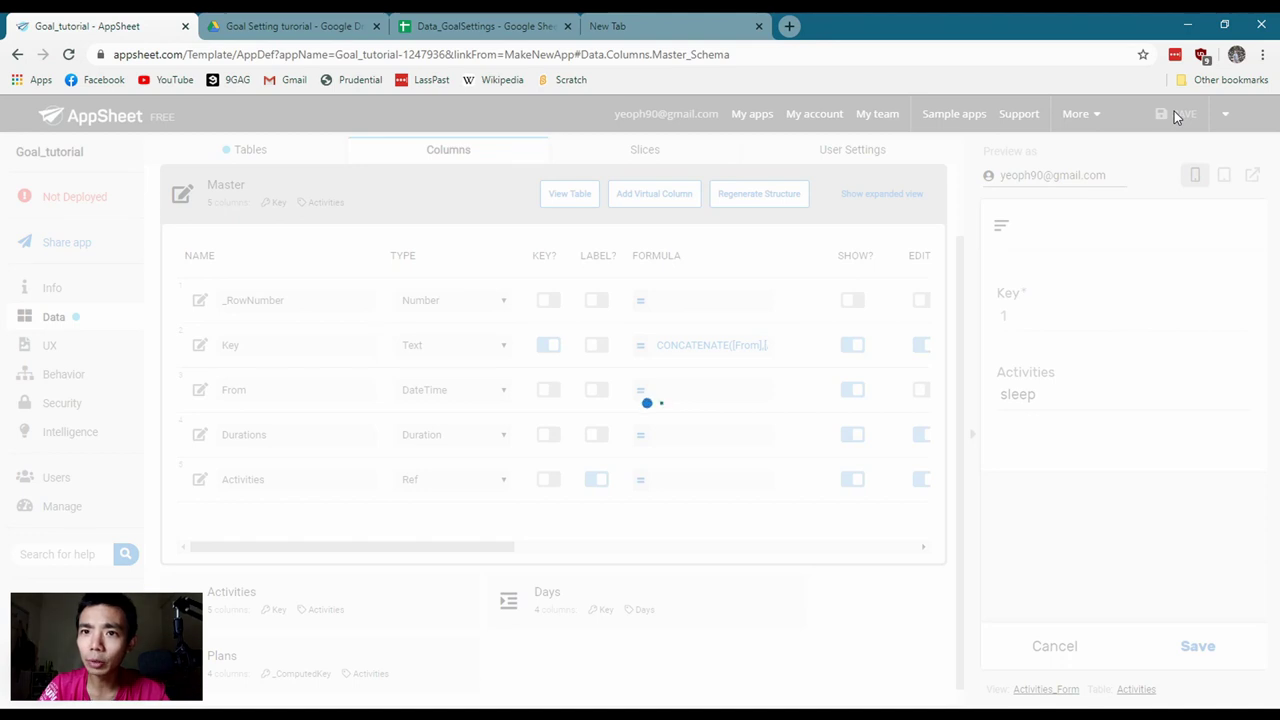
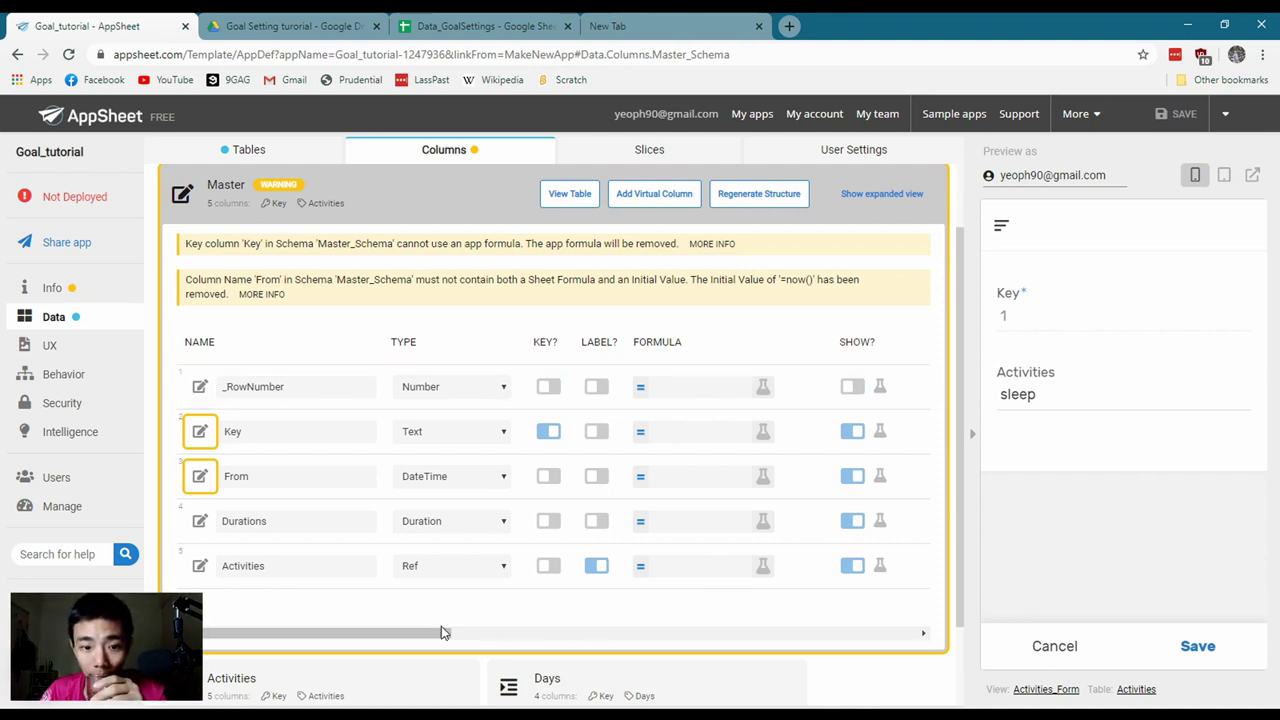
# Review the Master table's column warnings and look at its entry in the list of data tables
pyautogui.moveTo(429, 631)
pyautogui.mouseDown()
pyautogui.moveTo(586, 634)
pyautogui.moveTo(440, 634)
pyautogui.mouseUp()
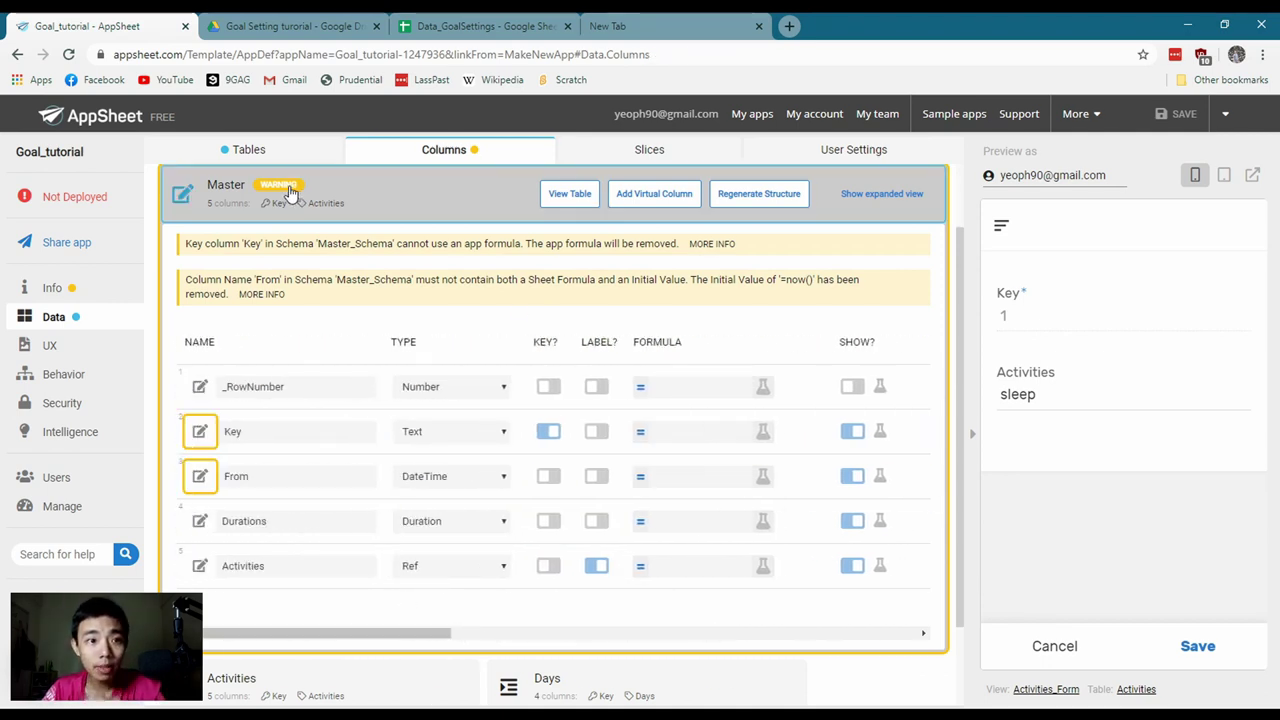
pyautogui.click(289, 190)
pyautogui.click(243, 149)
pyautogui.click(343, 329)
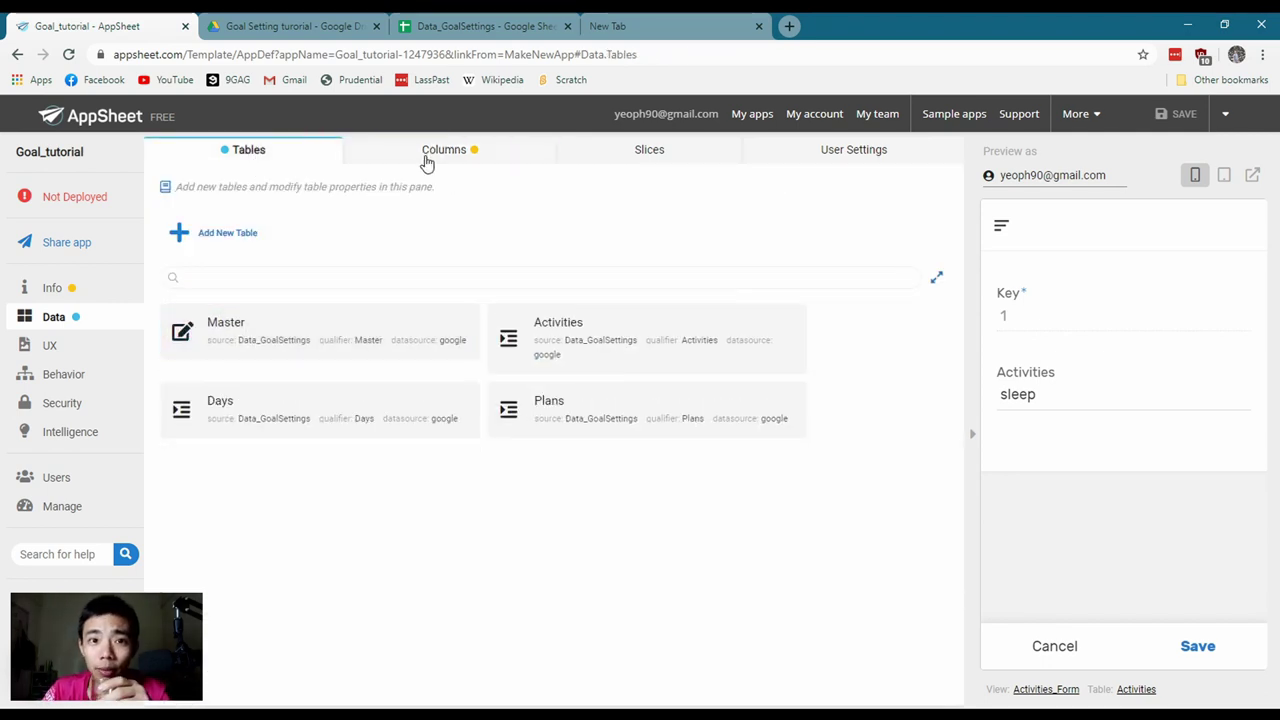
# Review the Master table's column warnings and the settings of its Key column
pyautogui.click(428, 160)
pyautogui.click(340, 268)
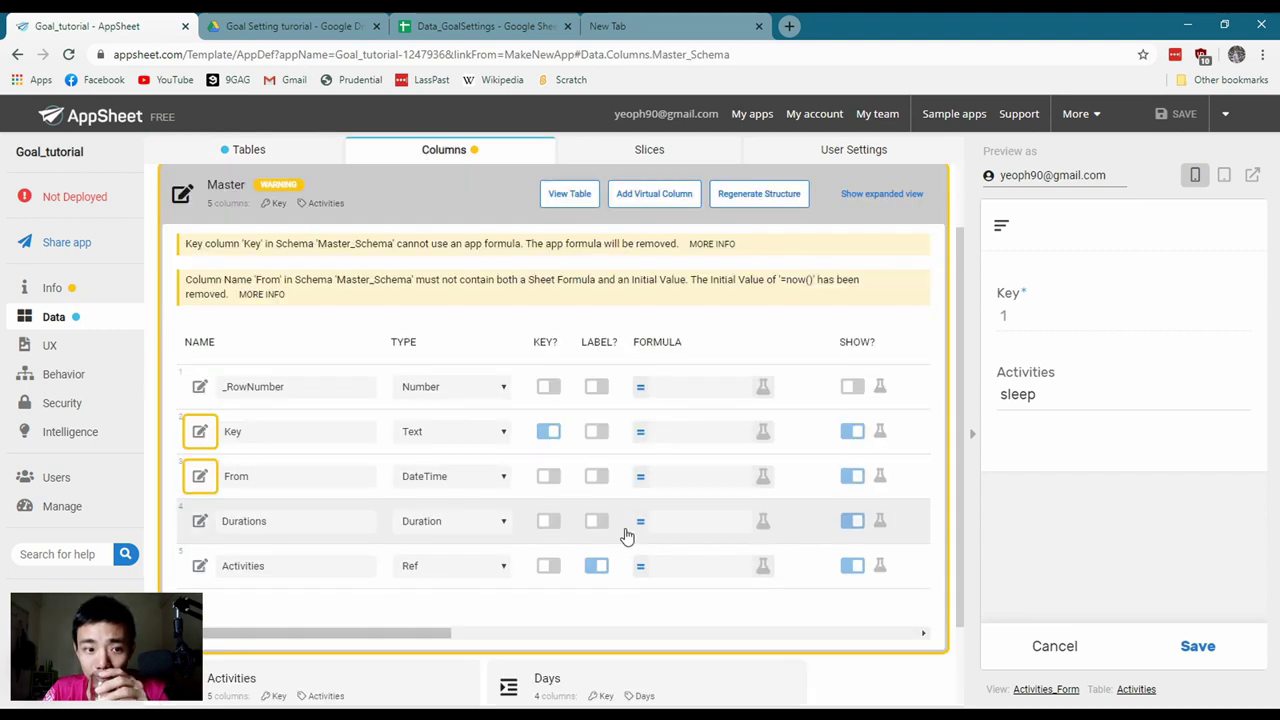
pyautogui.click(200, 430)
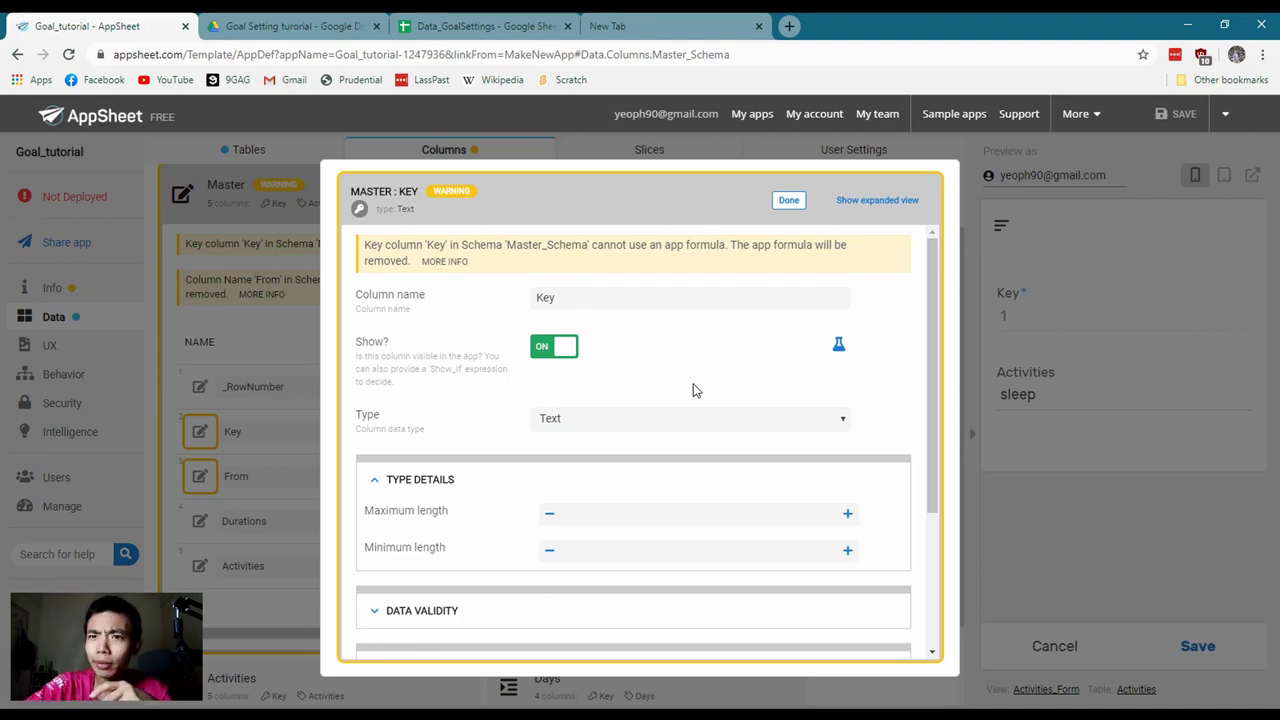
pyautogui.press('Escape')
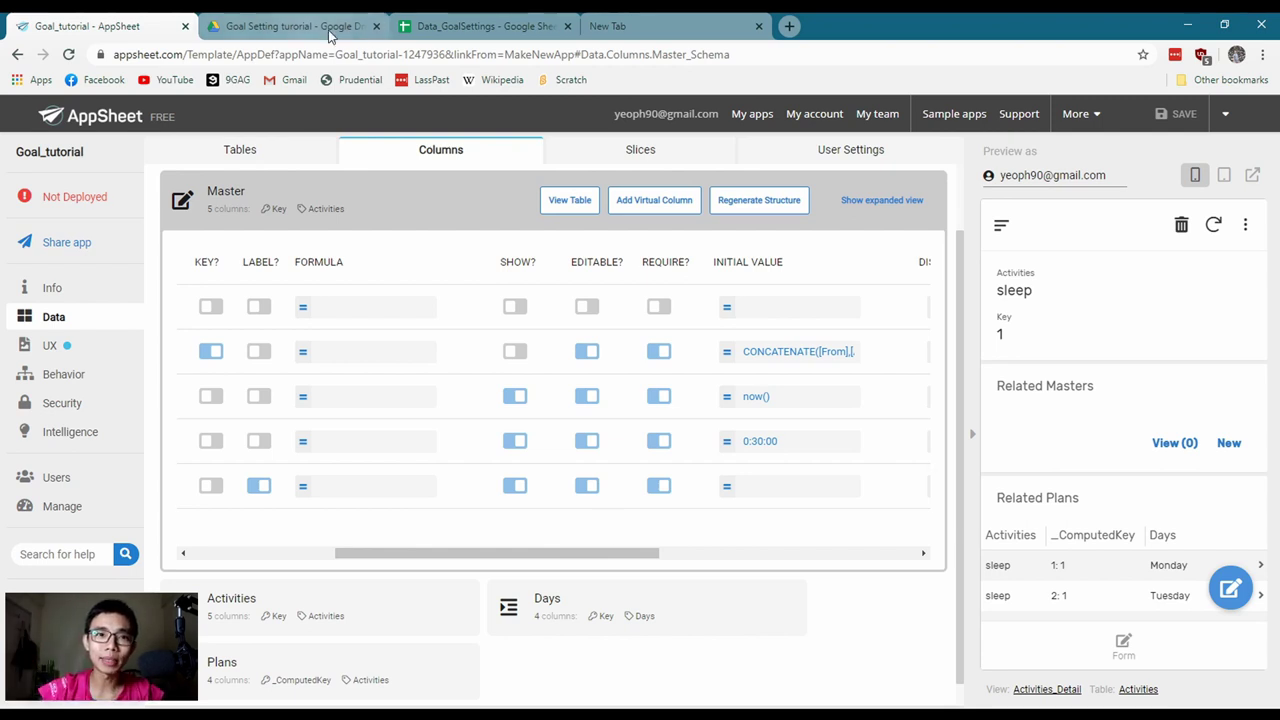
# Switch to the Data_GoalSettings spreadsheet to check the empty rows of the Master sheet, and return to AppSheet
pyautogui.click(418, 36)
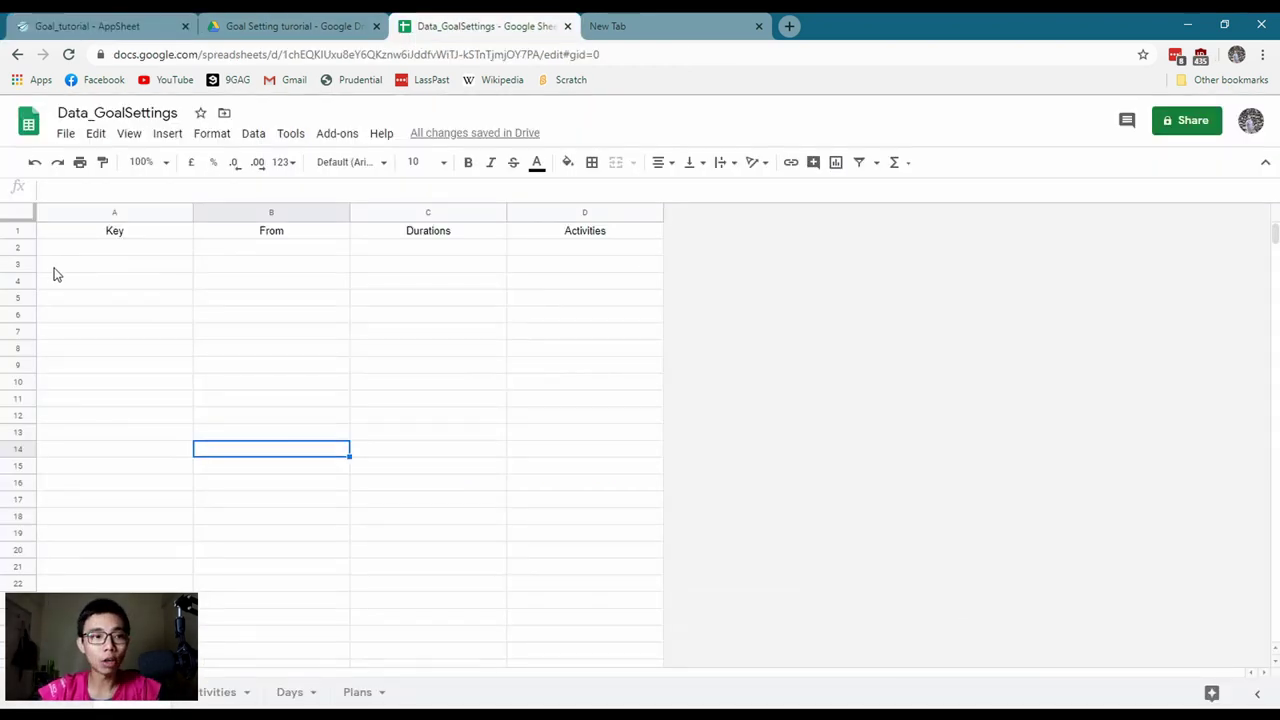
pyautogui.moveTo(58, 248); pyautogui.dragTo(563, 451)
pyautogui.click(551, 489)
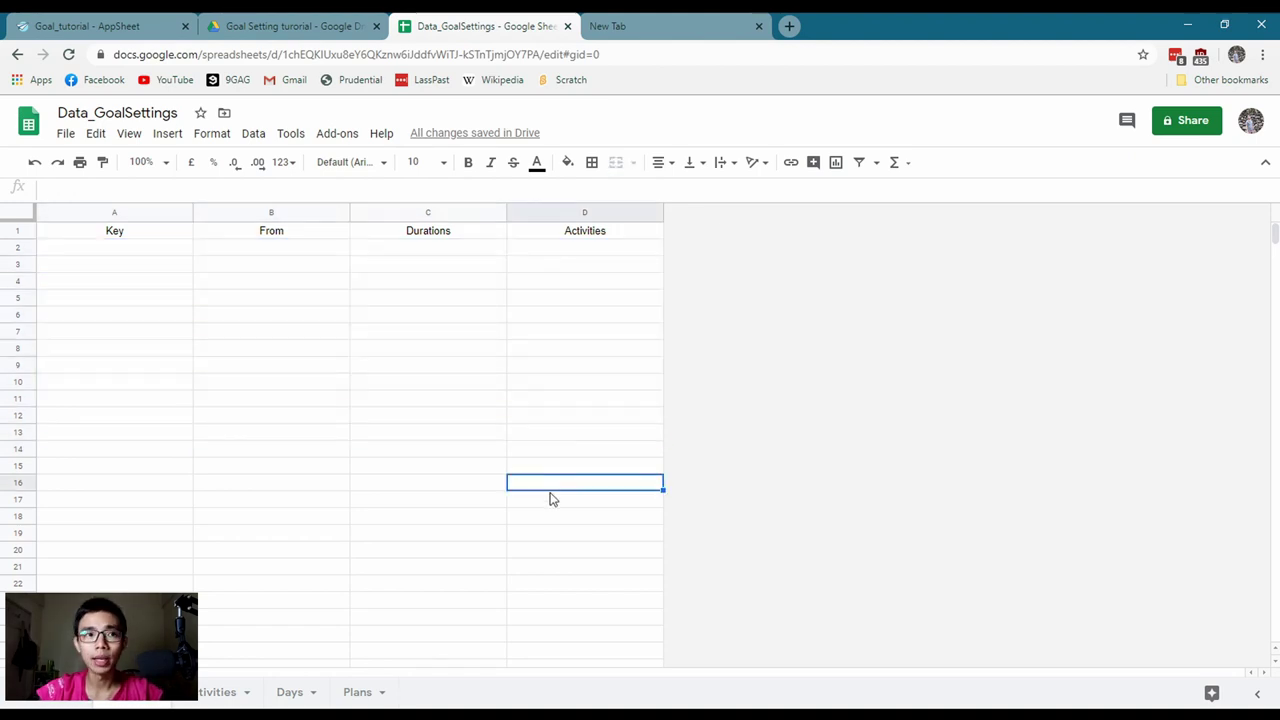
pyautogui.click(66, 28)
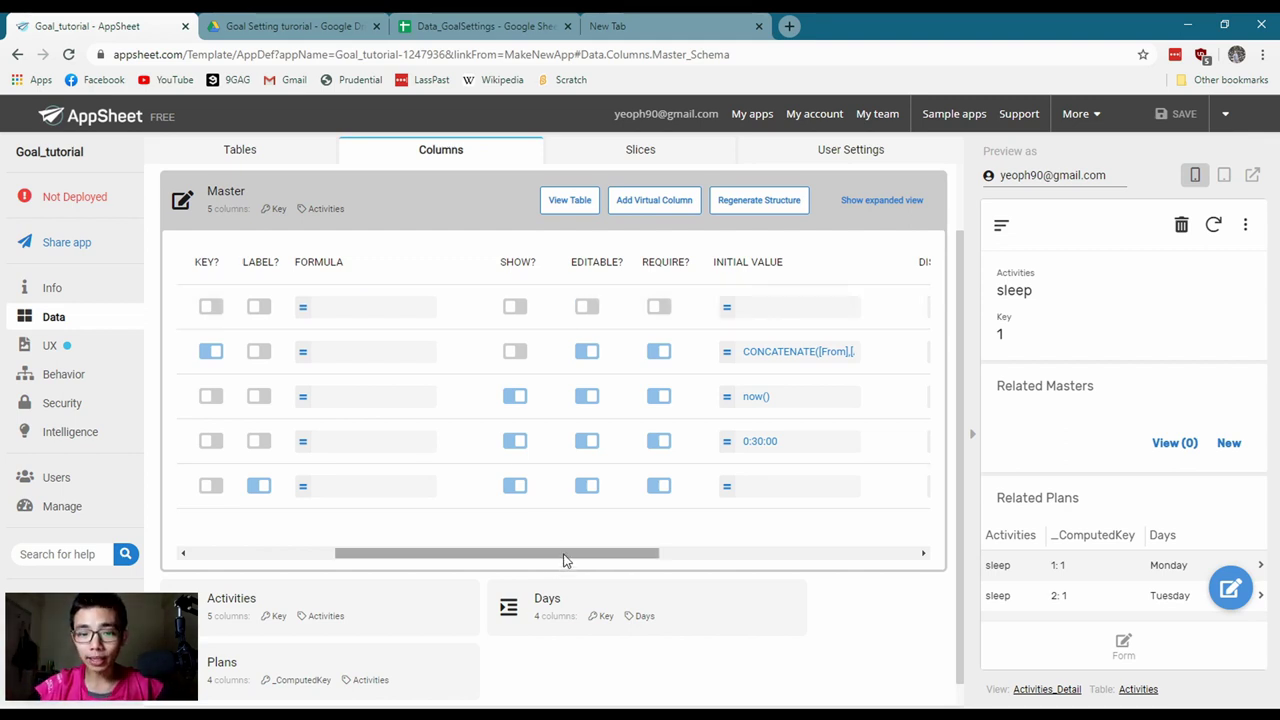
# Inspect the initial value and spreadsheet formula of the Master table's From column, and collapse the Master table
pyautogui.moveTo(569, 553); pyautogui.dragTo(373, 541)
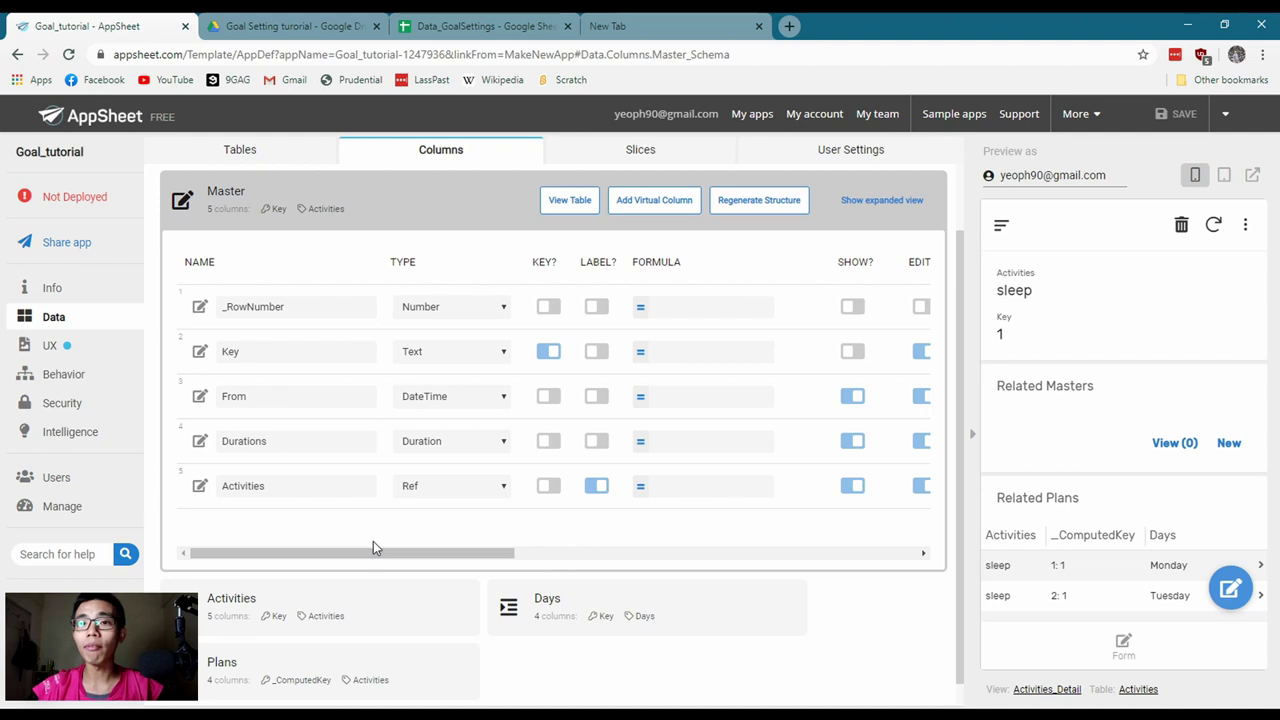
pyautogui.click(200, 399)
pyautogui.scroll(-3, 490, 420)
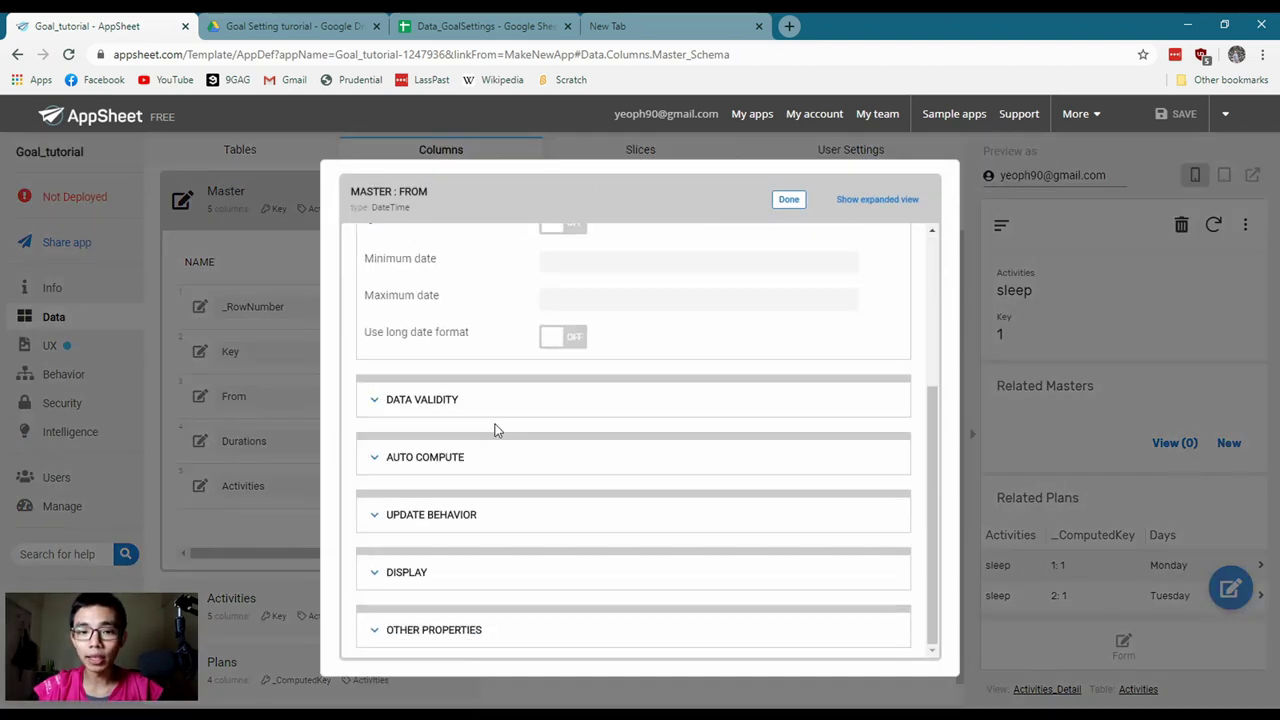
pyautogui.click(455, 460)
pyautogui.scroll(-3, 600, 470)
pyautogui.click(560, 438)
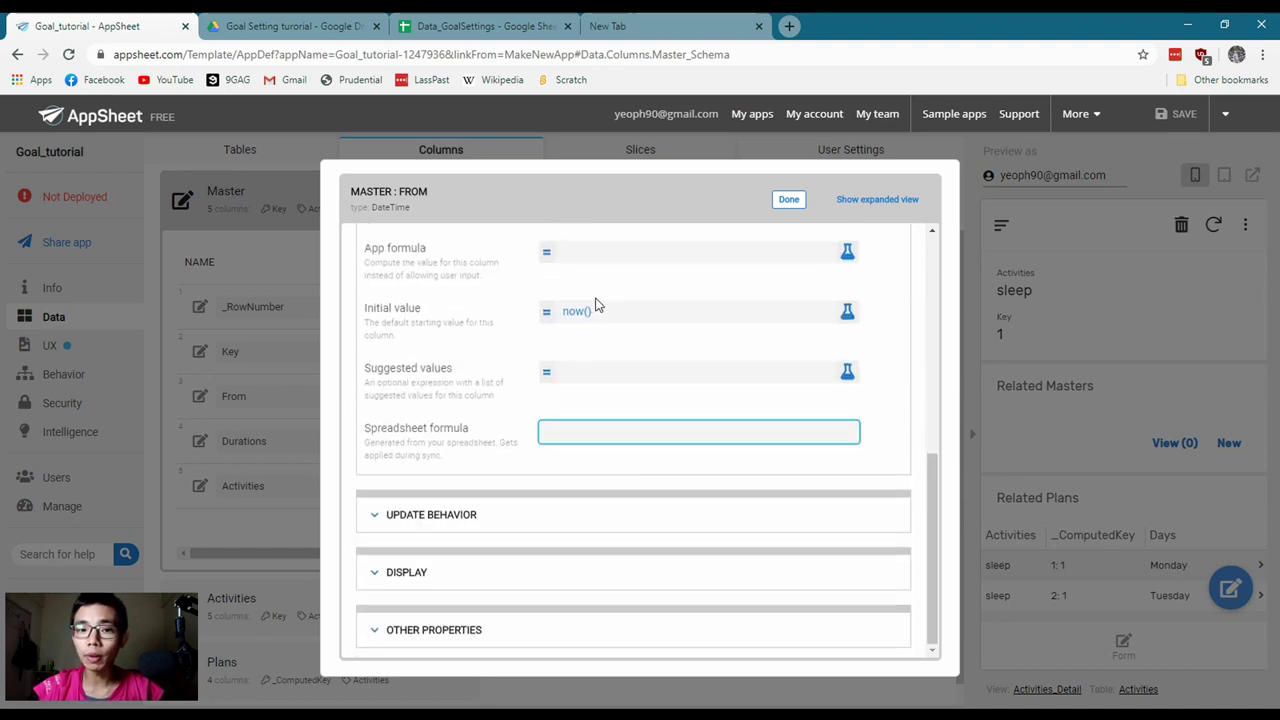
pyautogui.click(788, 201)
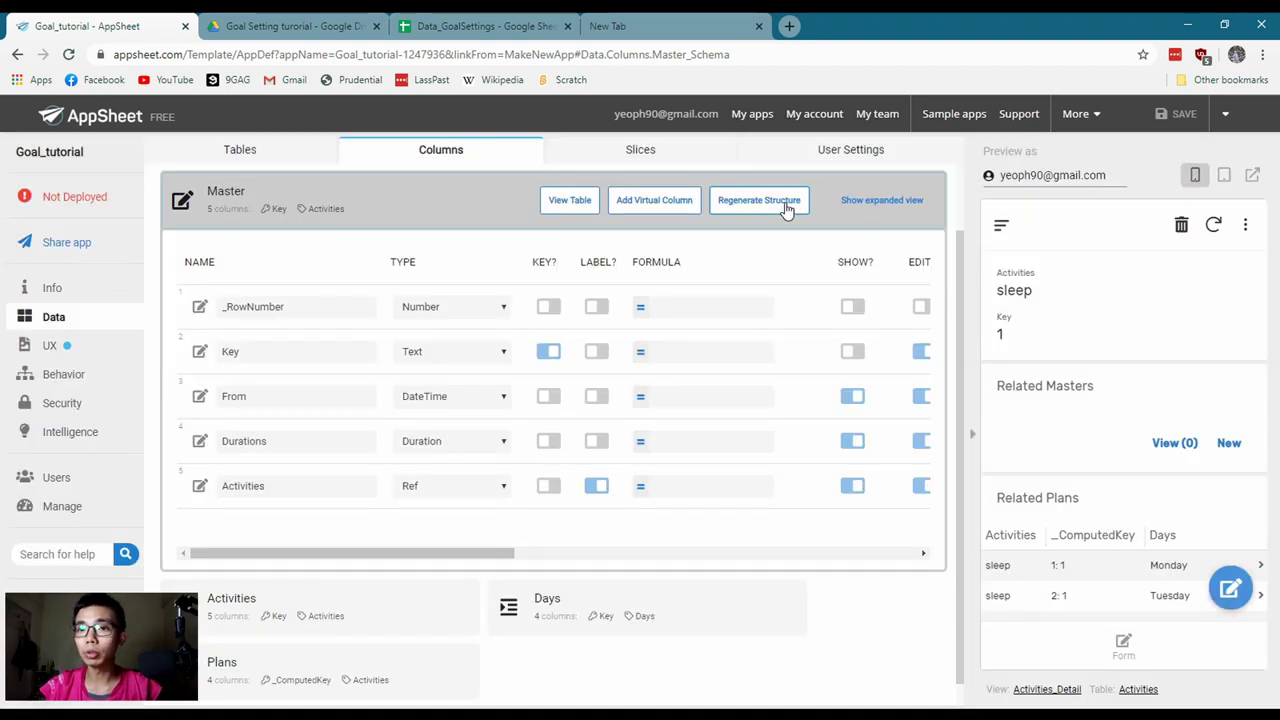
pyautogui.click(324, 207)
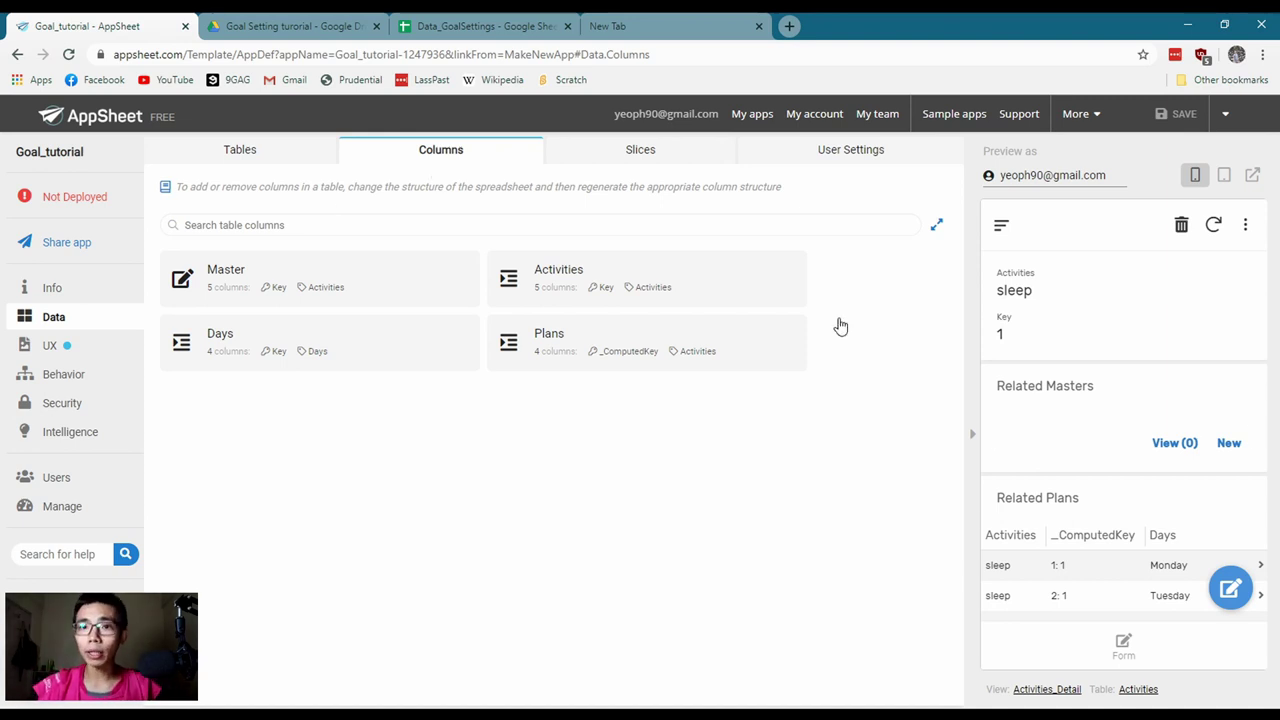
# Review the settings and view options of the primary Form view for Master
pyautogui.click(60, 348)
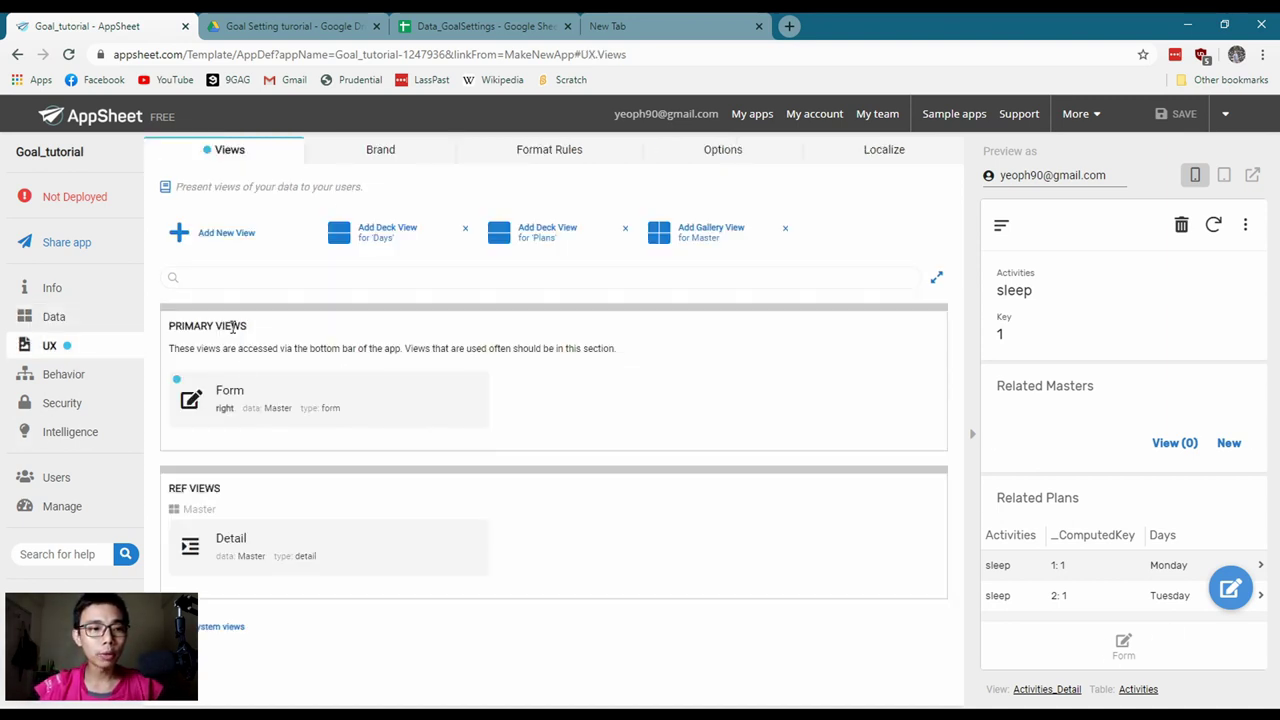
pyautogui.click(394, 398)
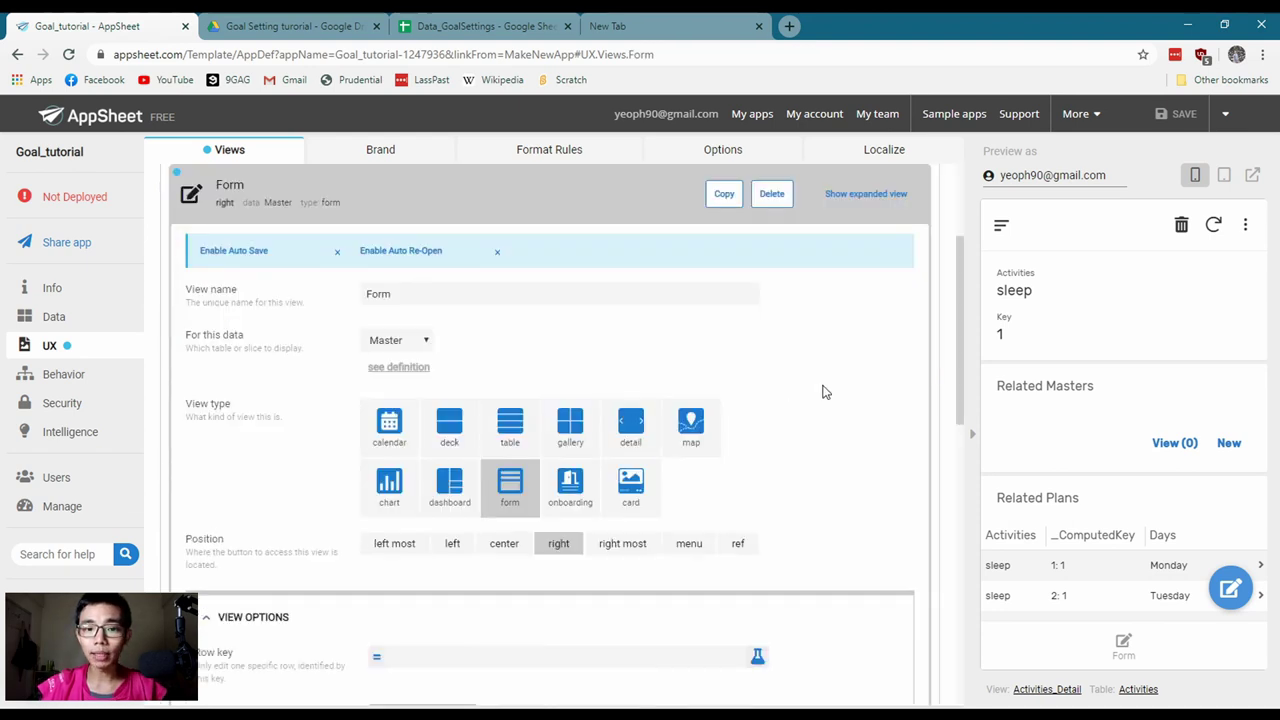
pyautogui.scroll(-3, 780, 440)
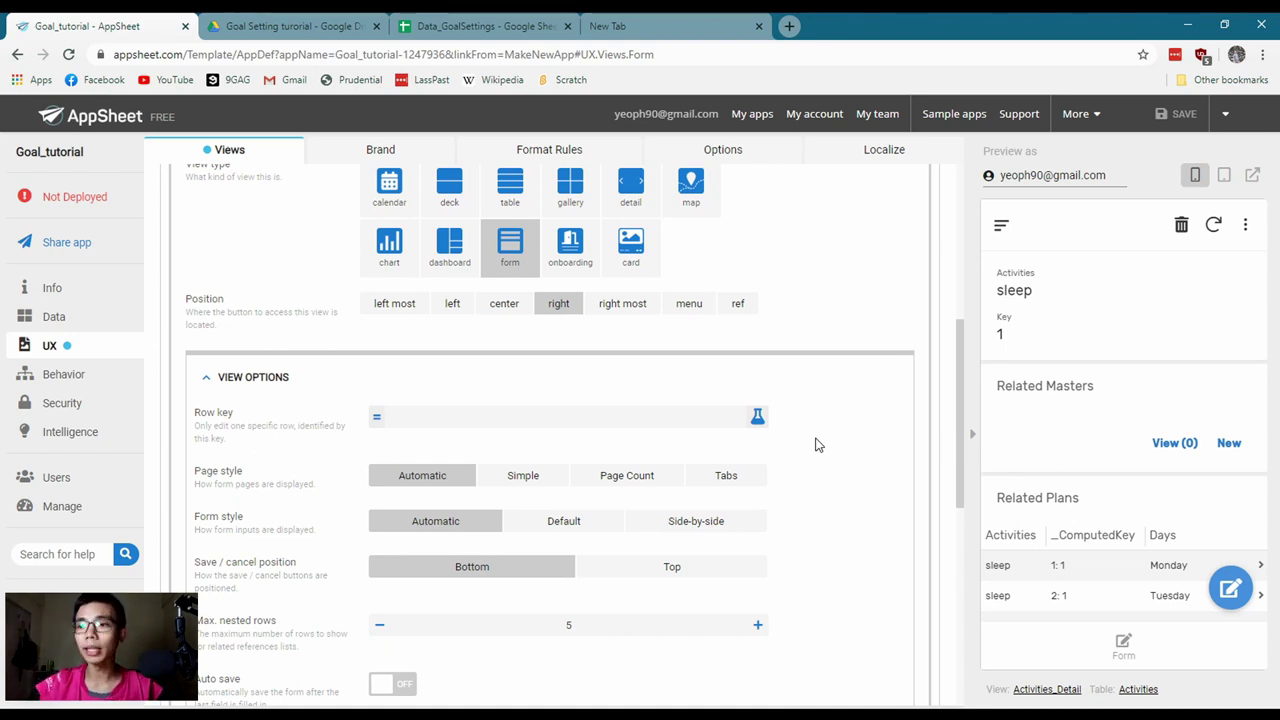
# Open a new Master entry form in the app preview and check its From and Durations fields
pyautogui.click(1127, 656)
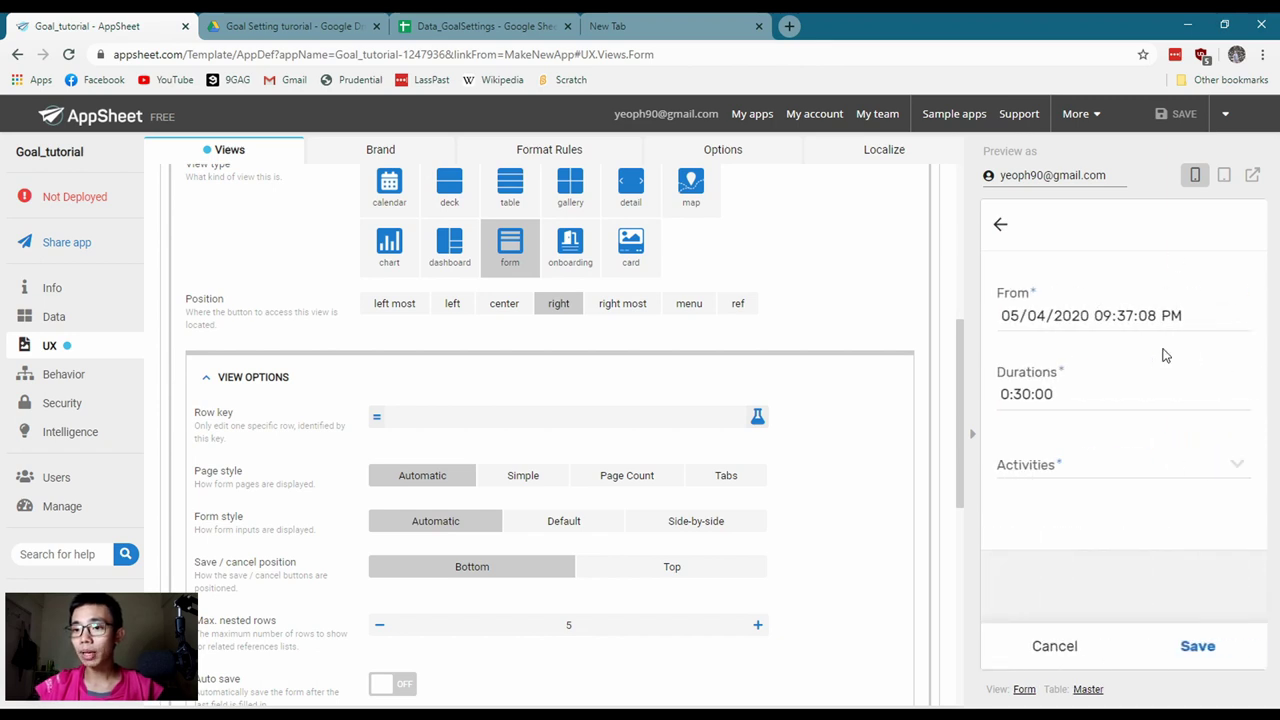
pyautogui.click(1128, 316)
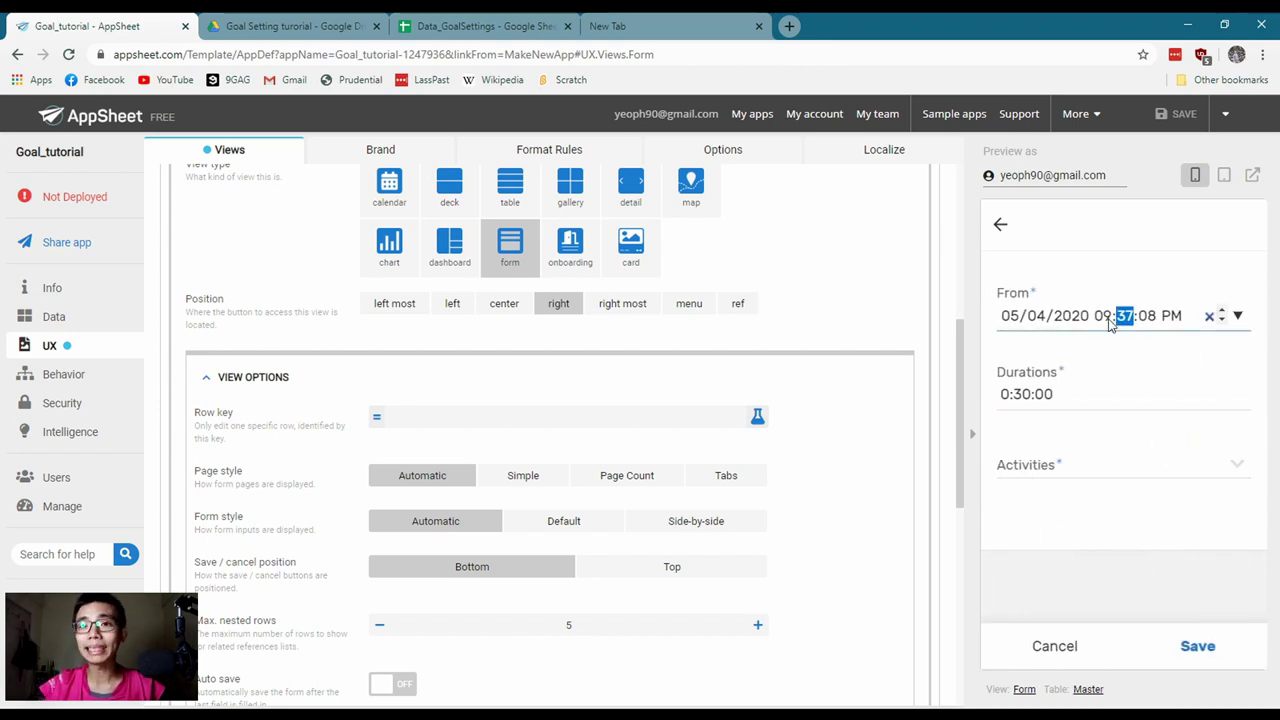
pyautogui.click(1020, 394)
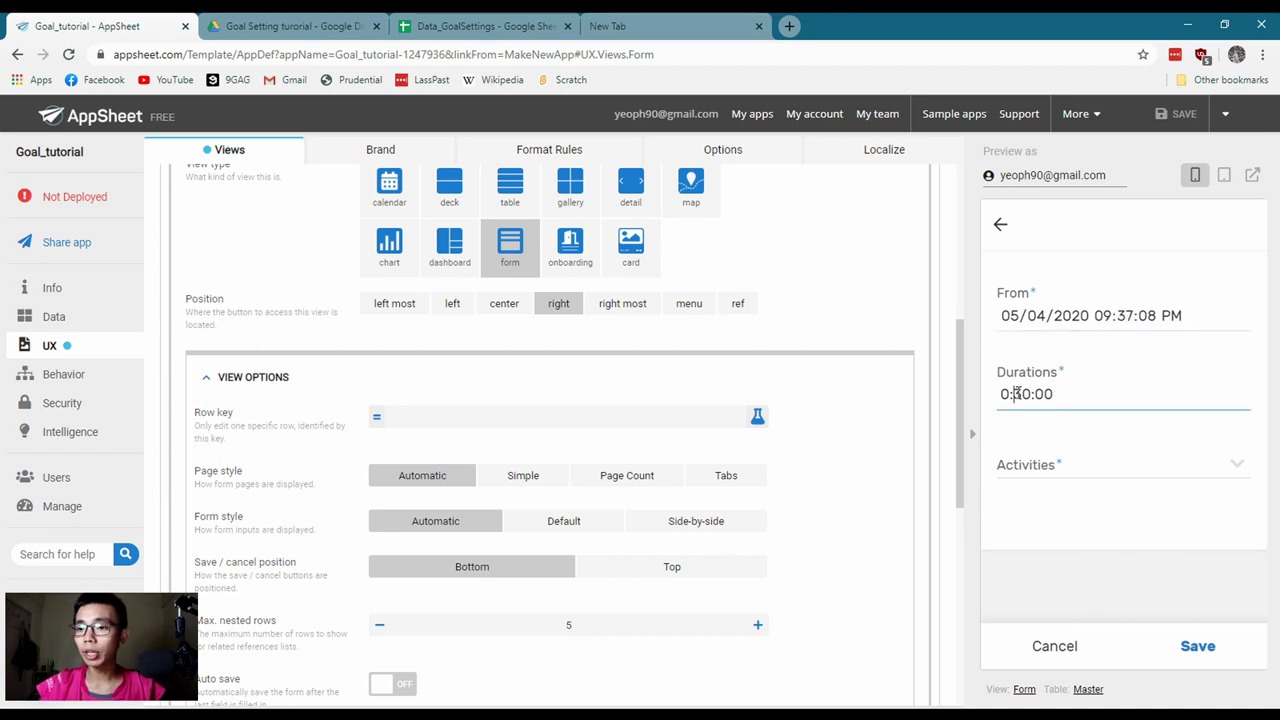
# Try selecting game and clean as the activity for the new Master entry
pyautogui.click(1062, 484)
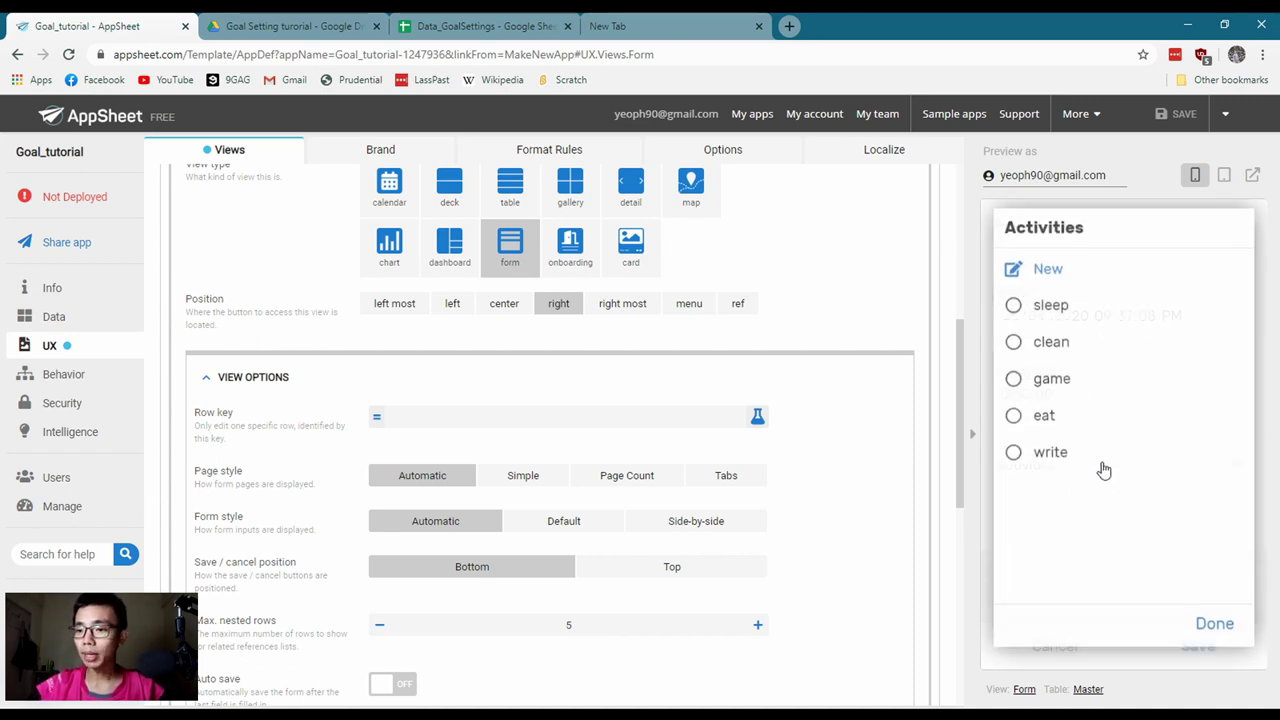
pyautogui.click(1062, 383)
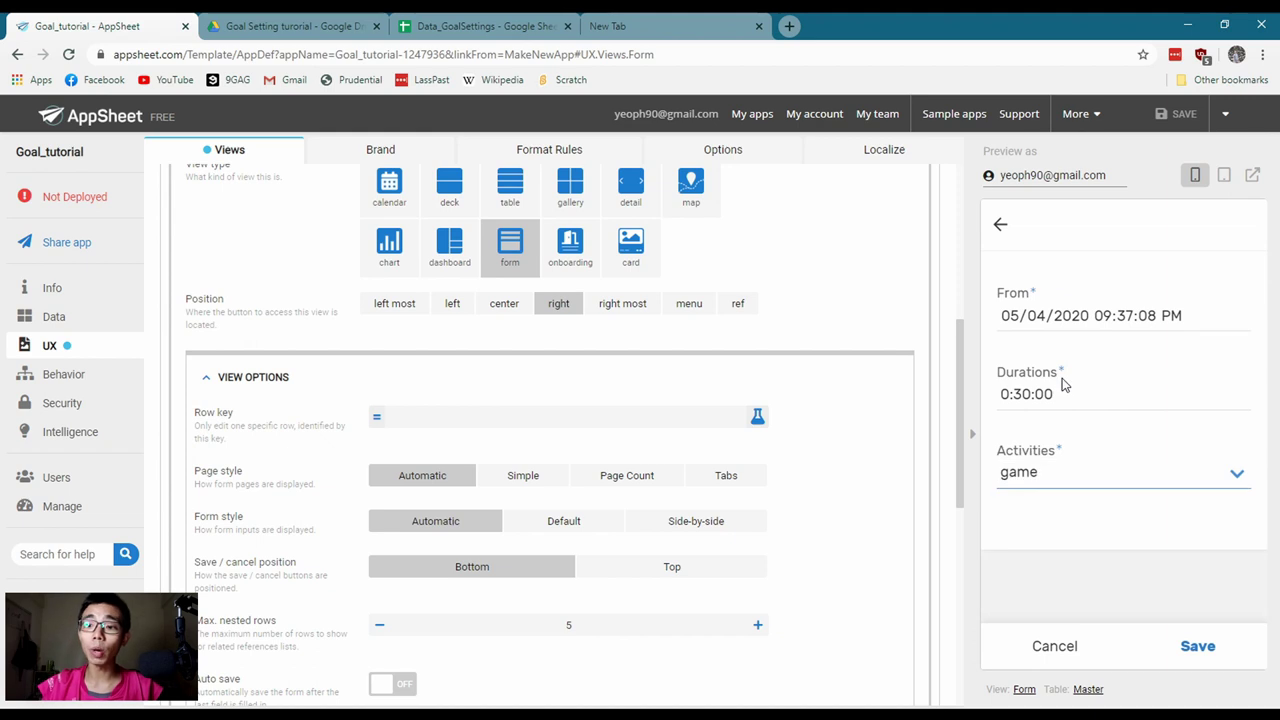
pyautogui.click(1080, 488)
pyautogui.click(1057, 343)
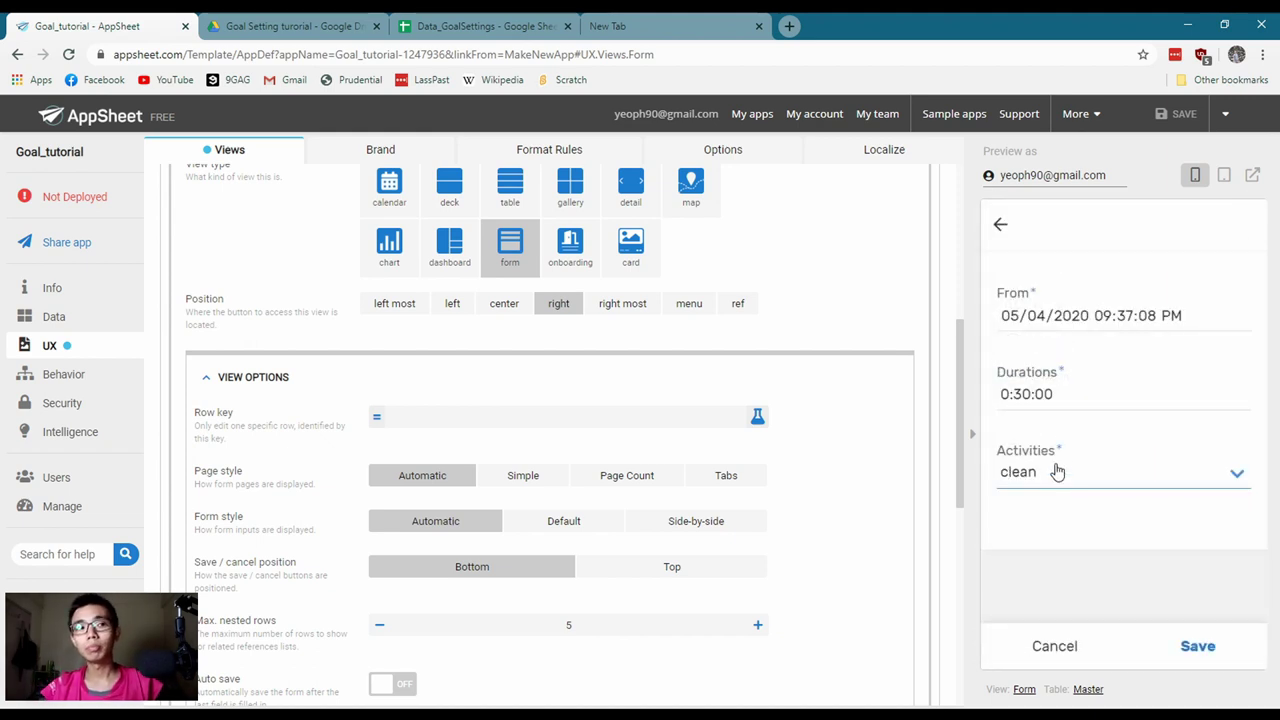
# Add a new activity from the entry form with key 6 and the name newact, and save it
pyautogui.click(1055, 470)
pyautogui.click(1053, 276)
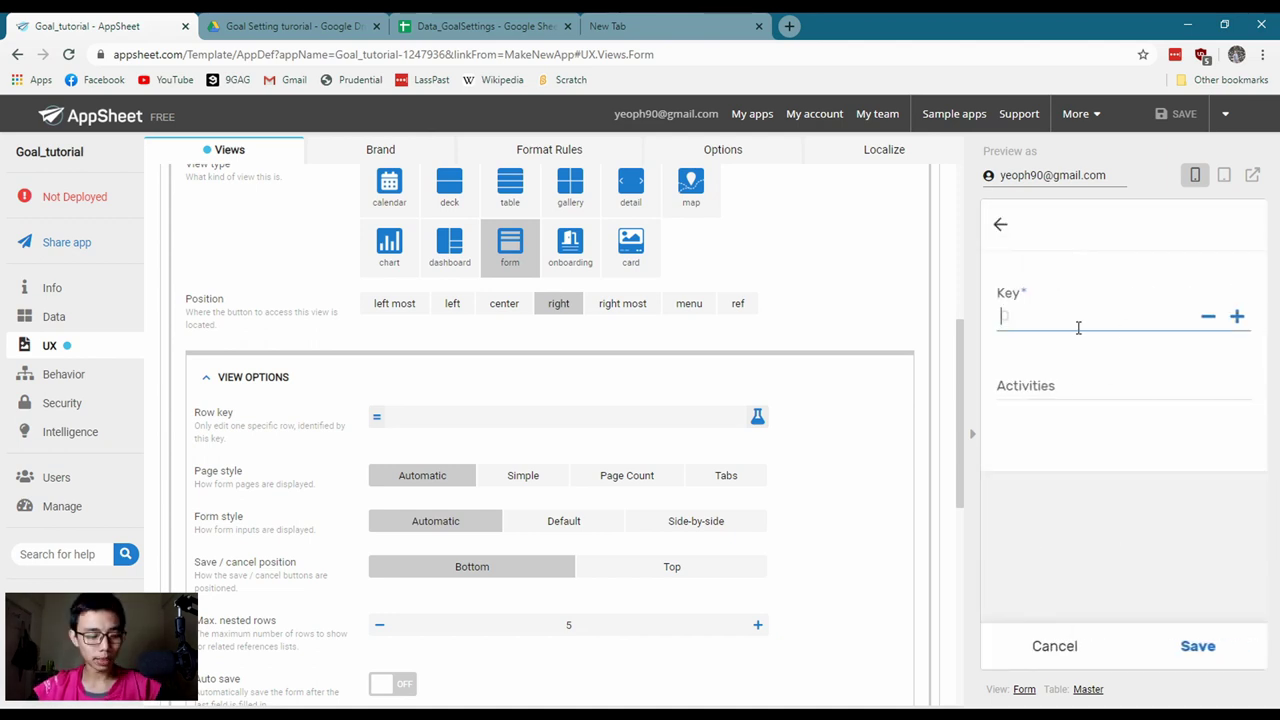
pyautogui.write('7')
pyautogui.press('BackSpace')
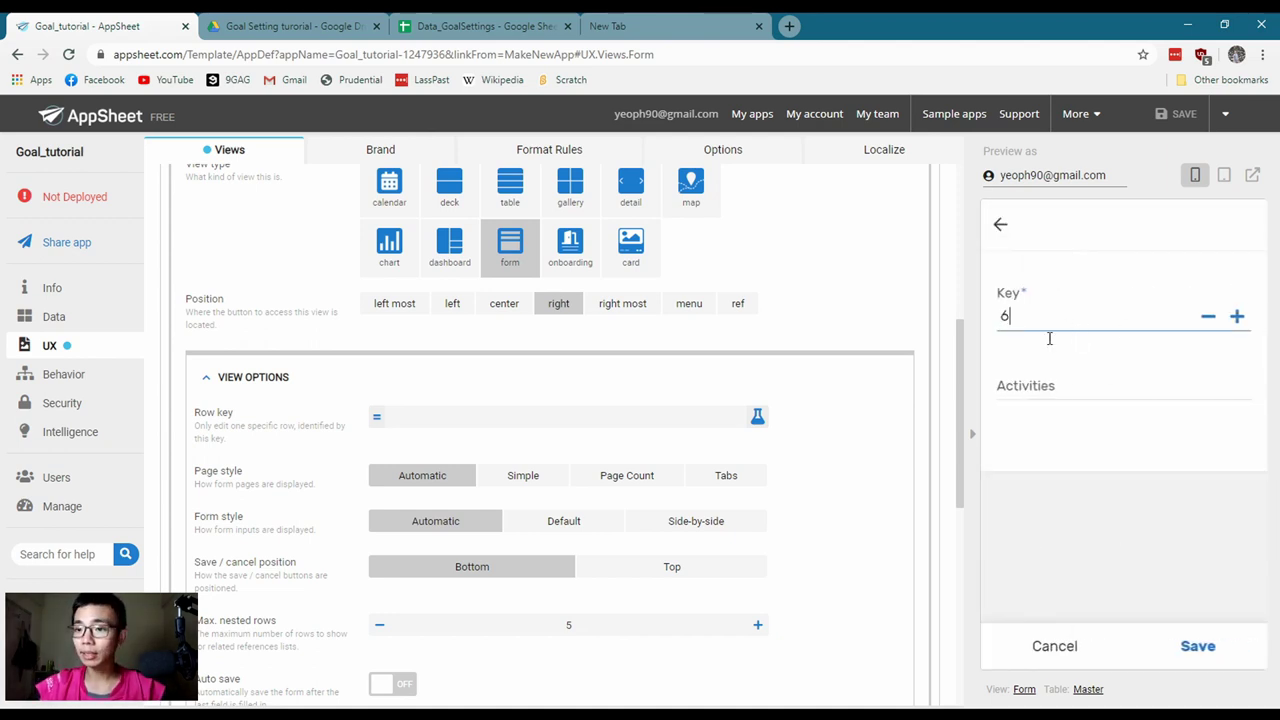
pyautogui.click(1043, 380)
pyautogui.write('newact')
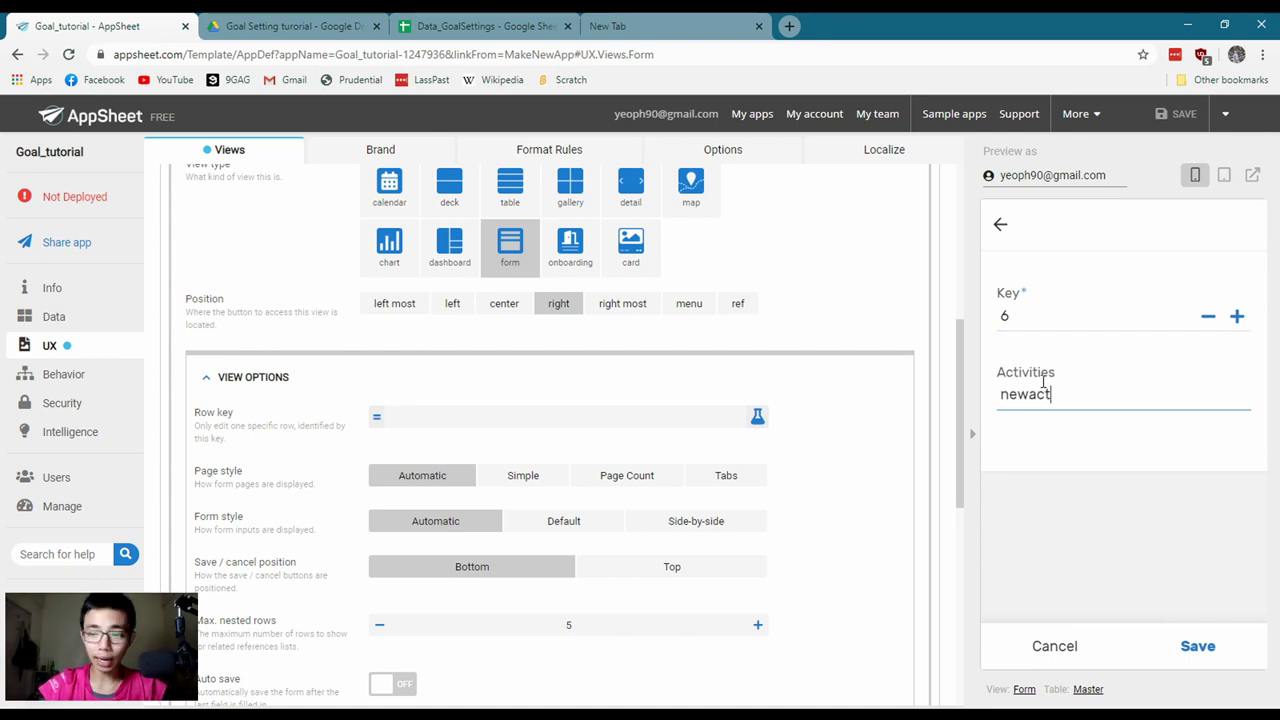
pyautogui.click(1195, 645)
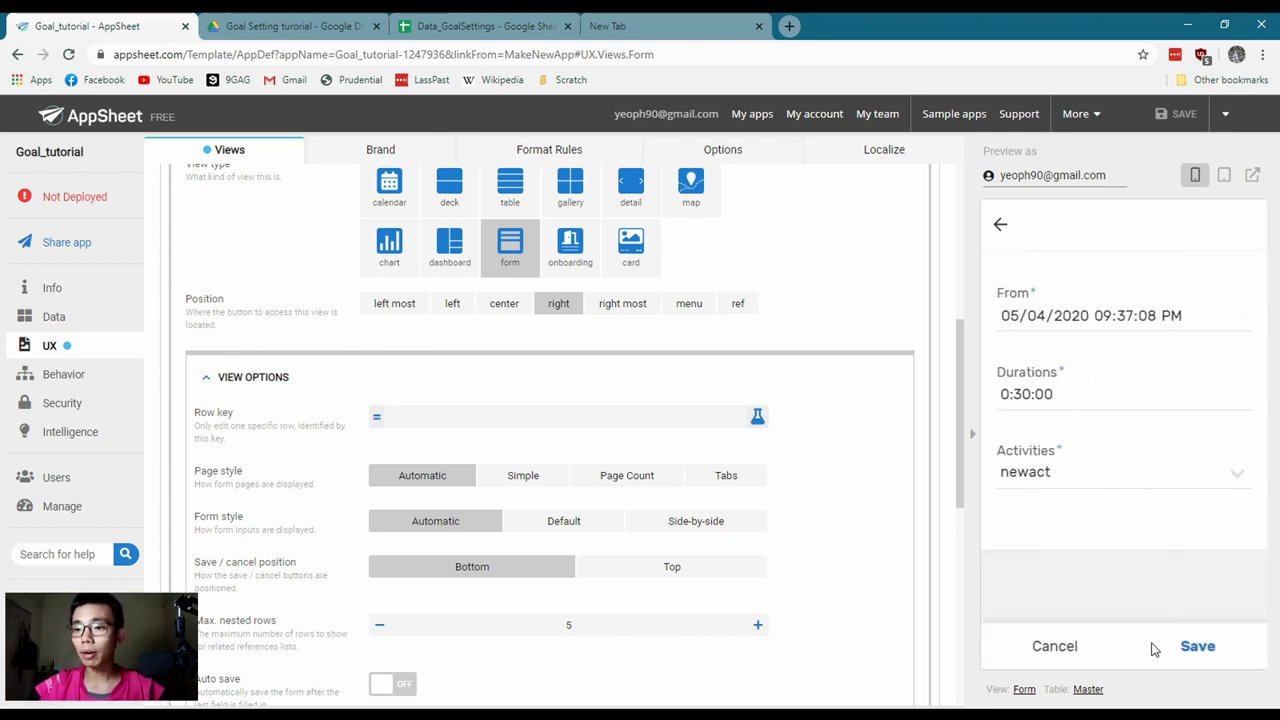
# Keep newact as the entry's activity, save the Master entry and sync the preview app
pyautogui.click(1060, 472)
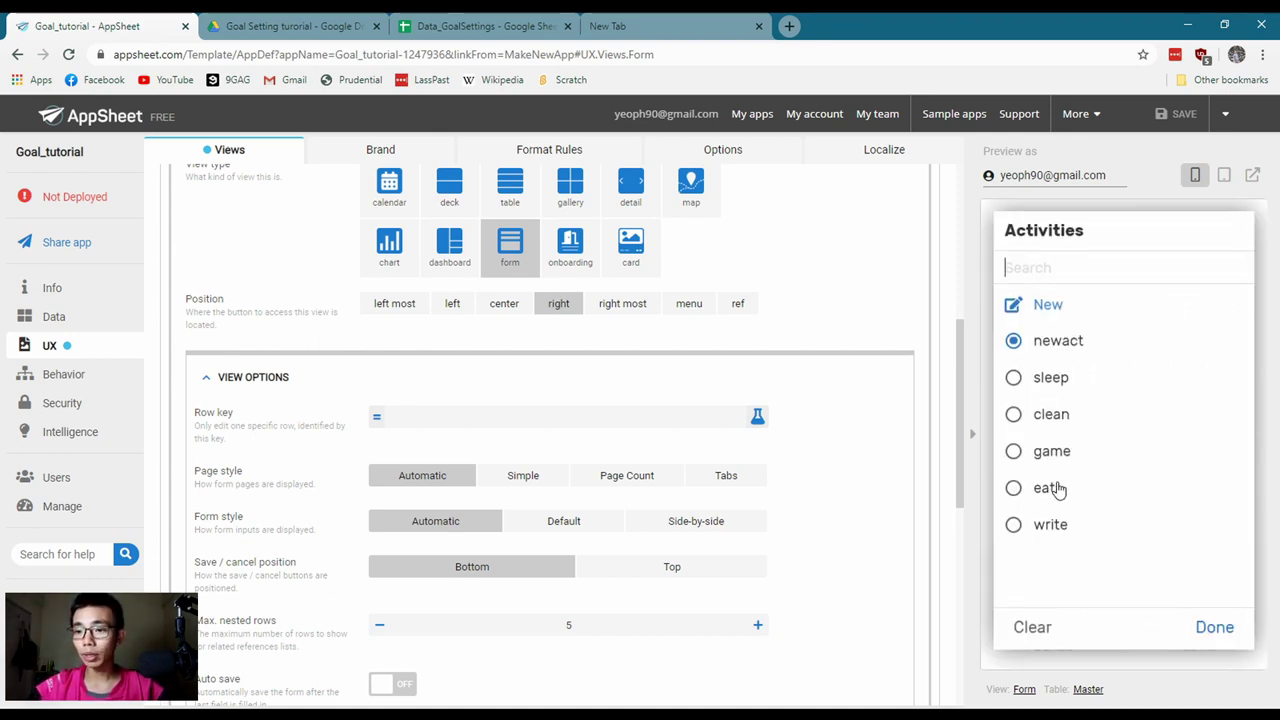
pyautogui.click(1085, 350)
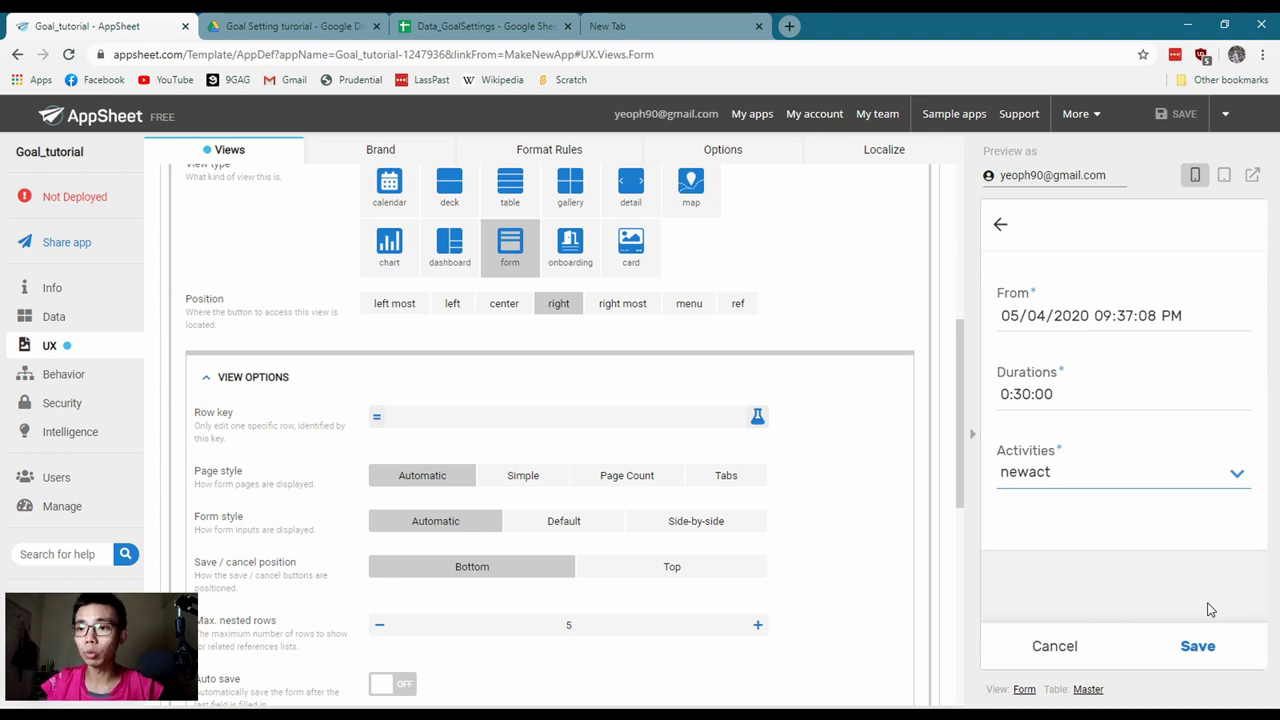
pyautogui.click(1182, 649)
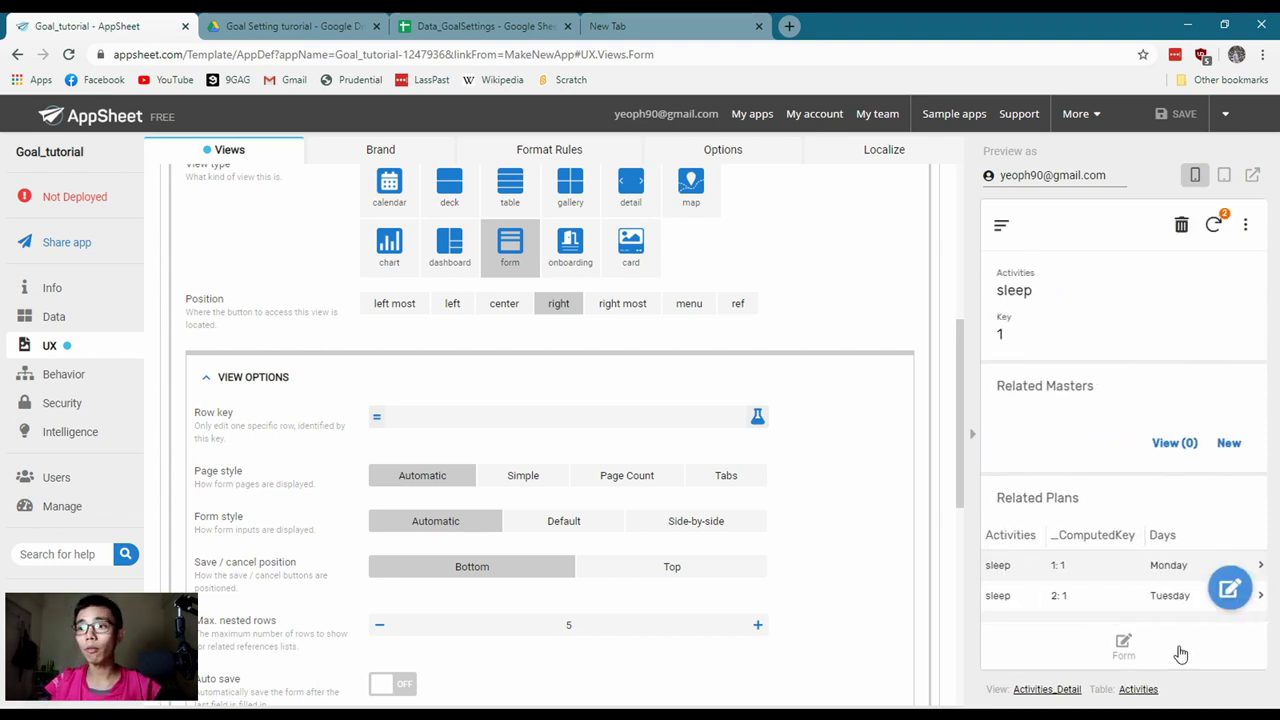
pyautogui.click(1213, 232)
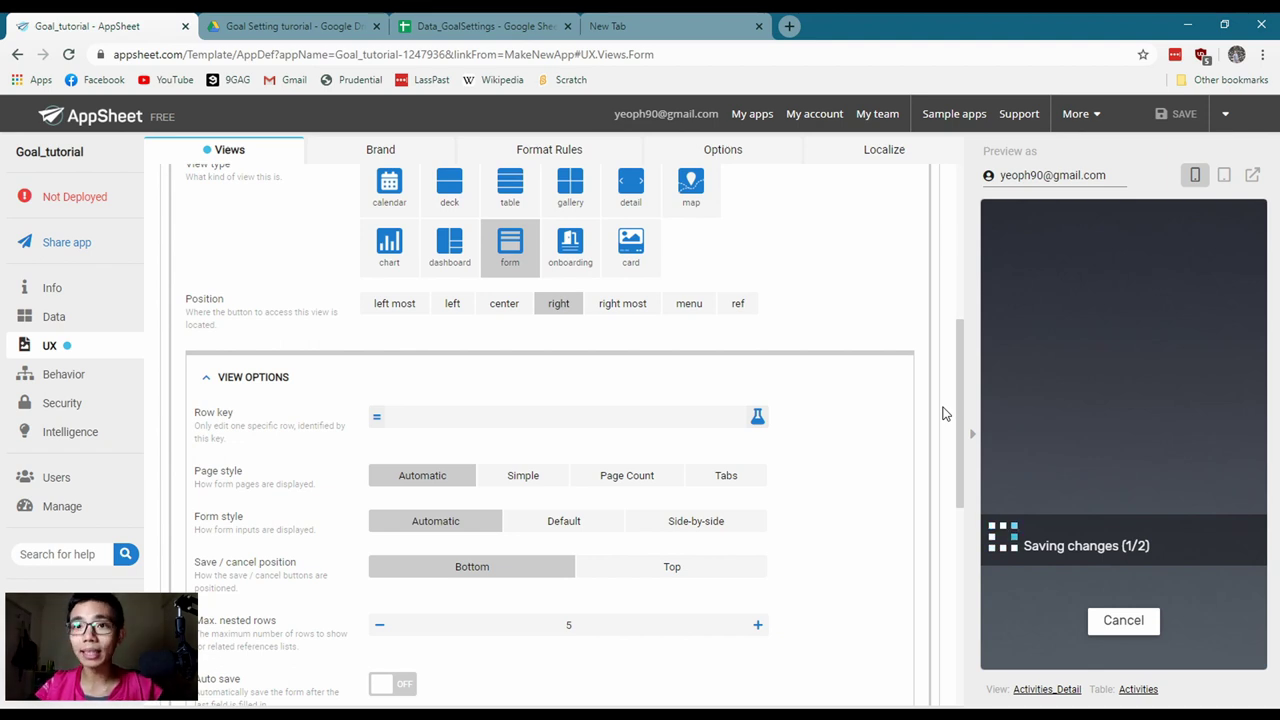
# Close the Form view's settings and add a new view of the Master data with the table view type
pyautogui.scroll(3, 306, 263)
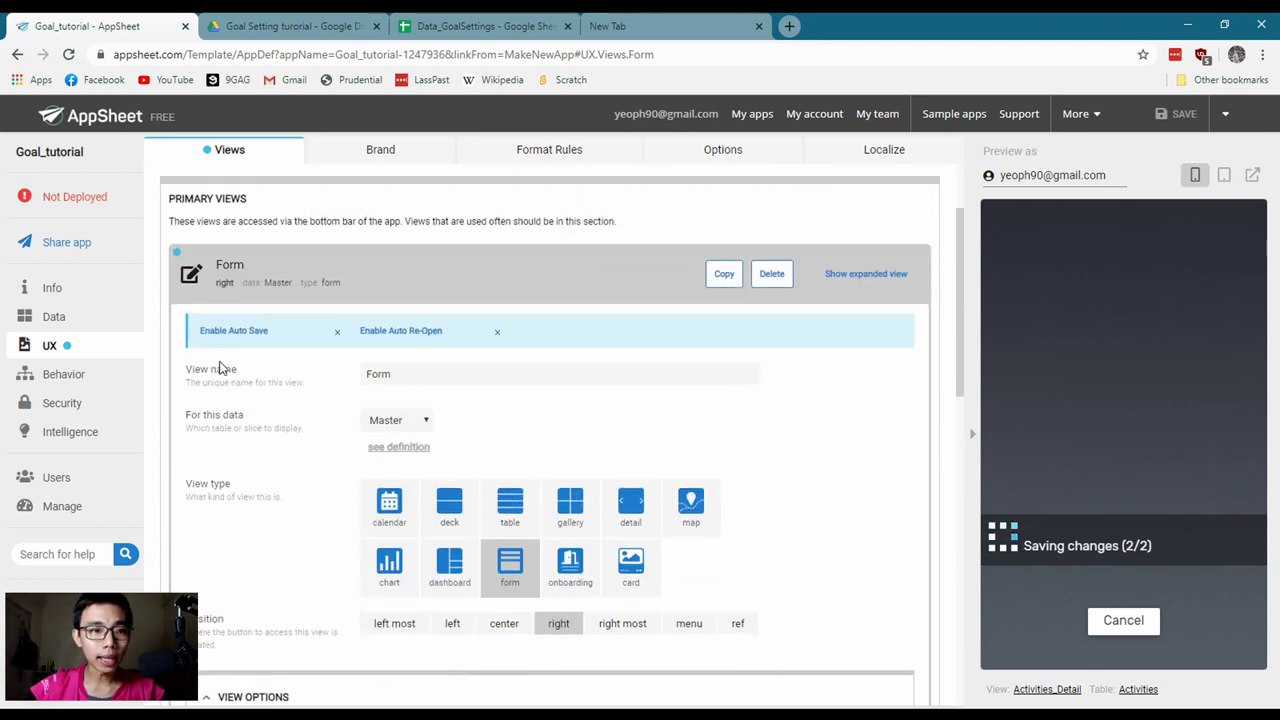
pyautogui.click(251, 274)
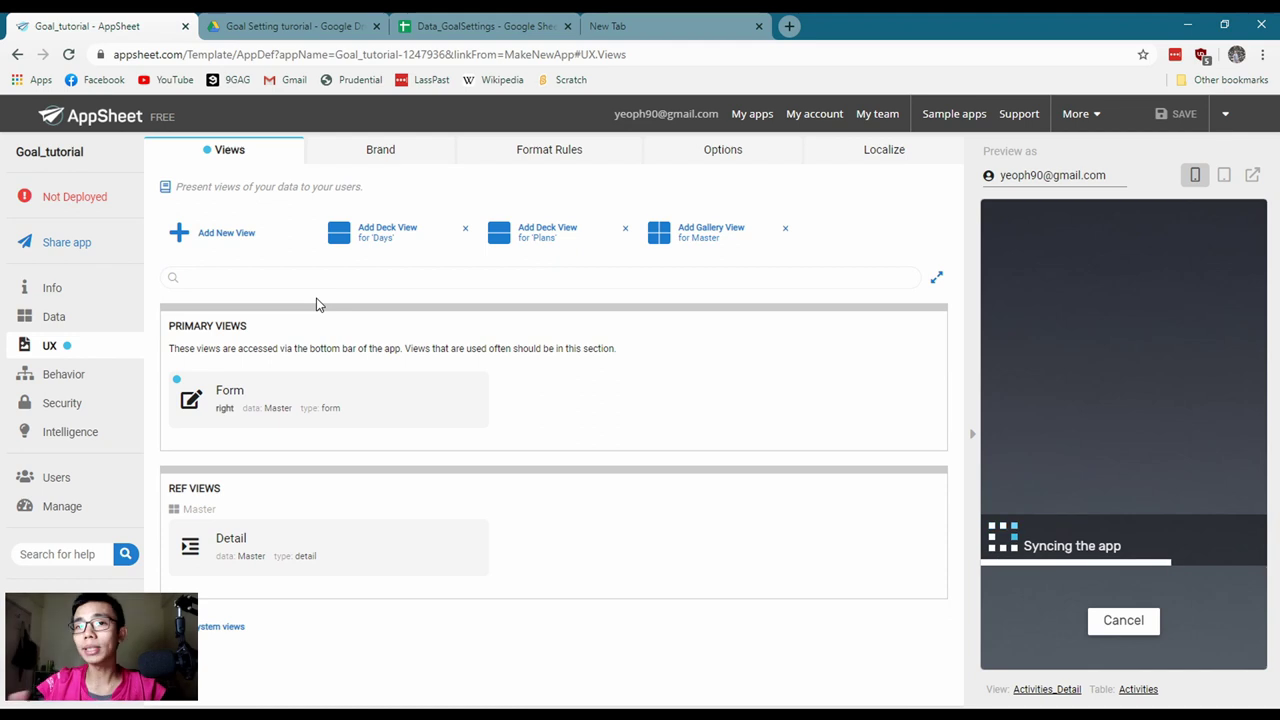
pyautogui.click(316, 277)
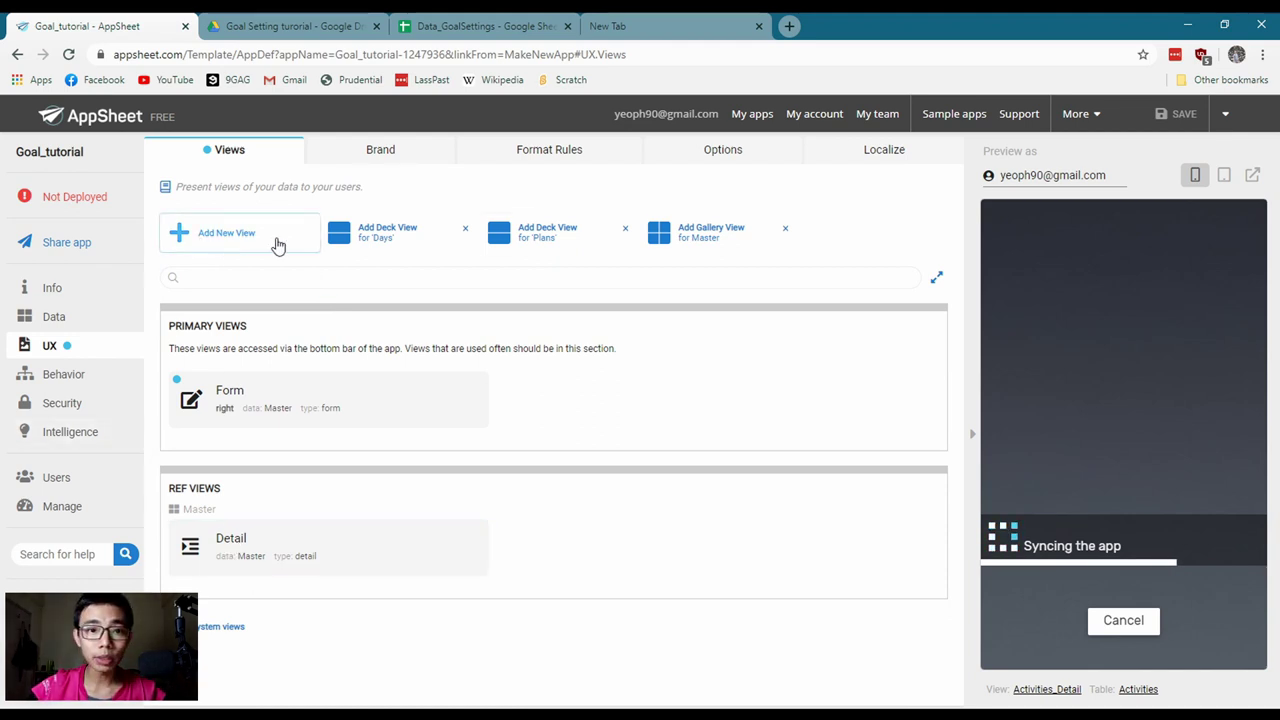
pyautogui.click(245, 237)
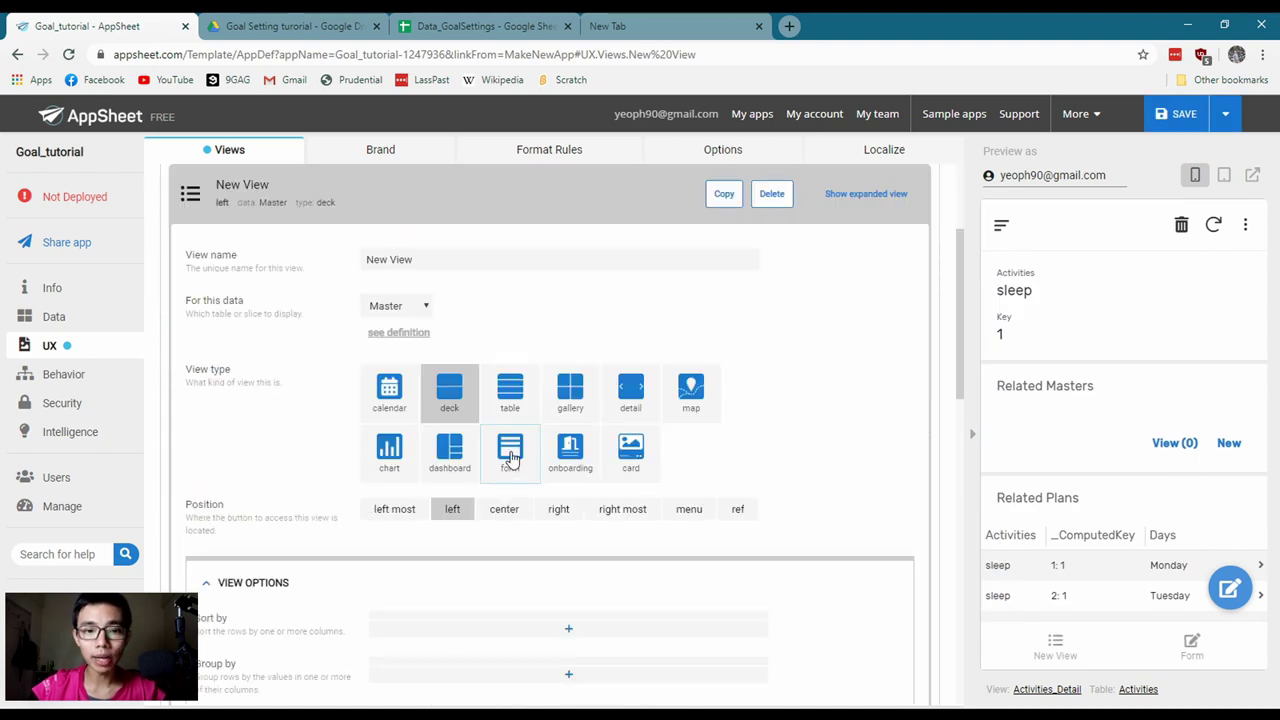
pyautogui.click(510, 390)
# Name the new table view Master
pyautogui.click(317, 257)
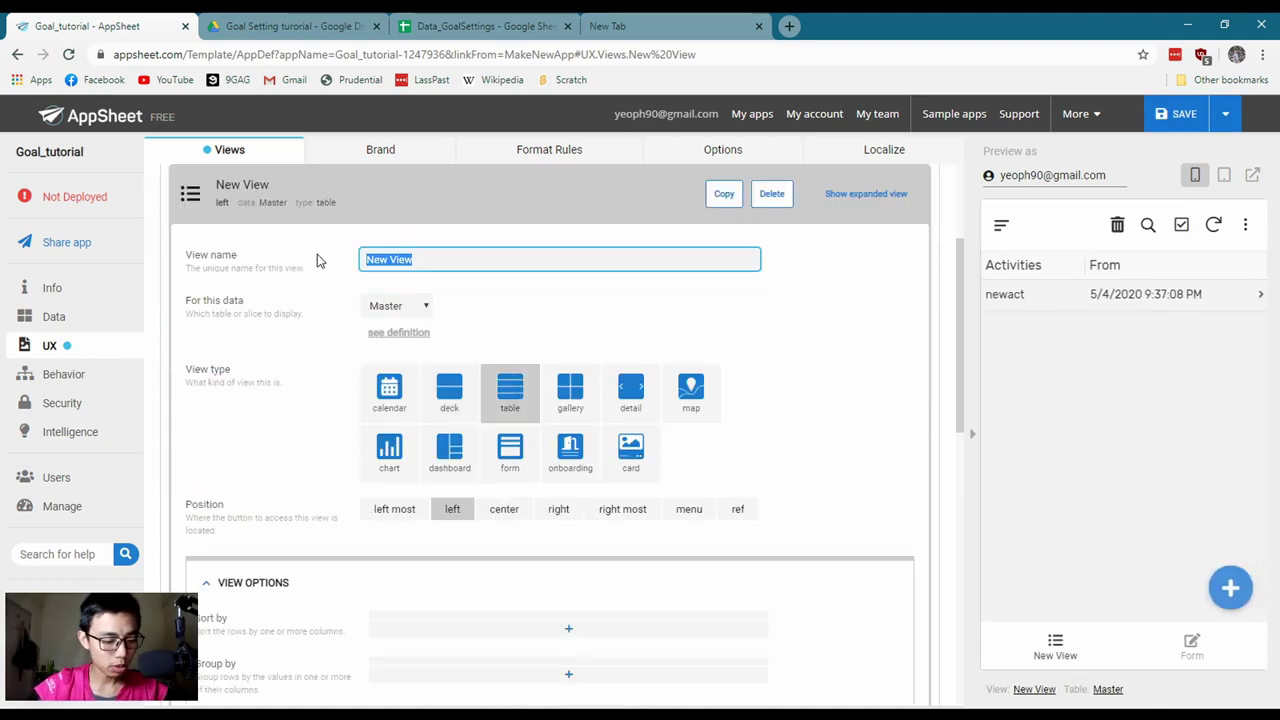
pyautogui.write('Mastert')
pyautogui.press('BackSpace')
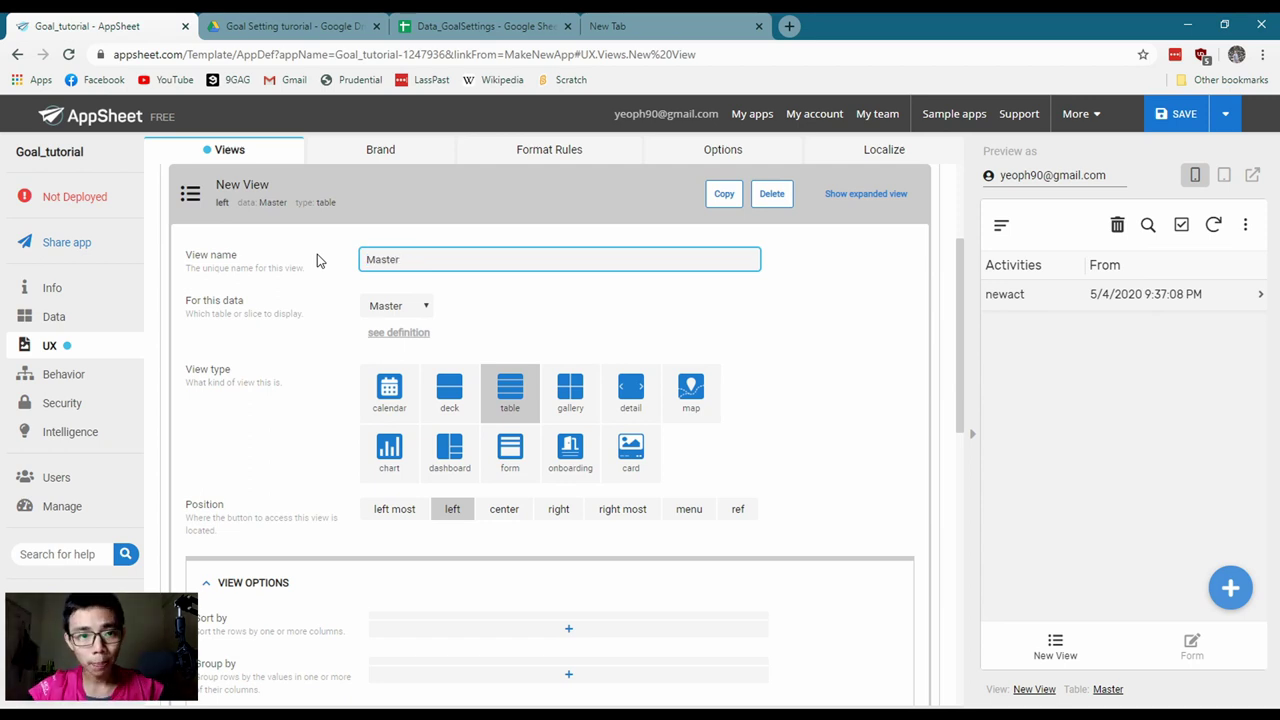
pyautogui.click(817, 341)
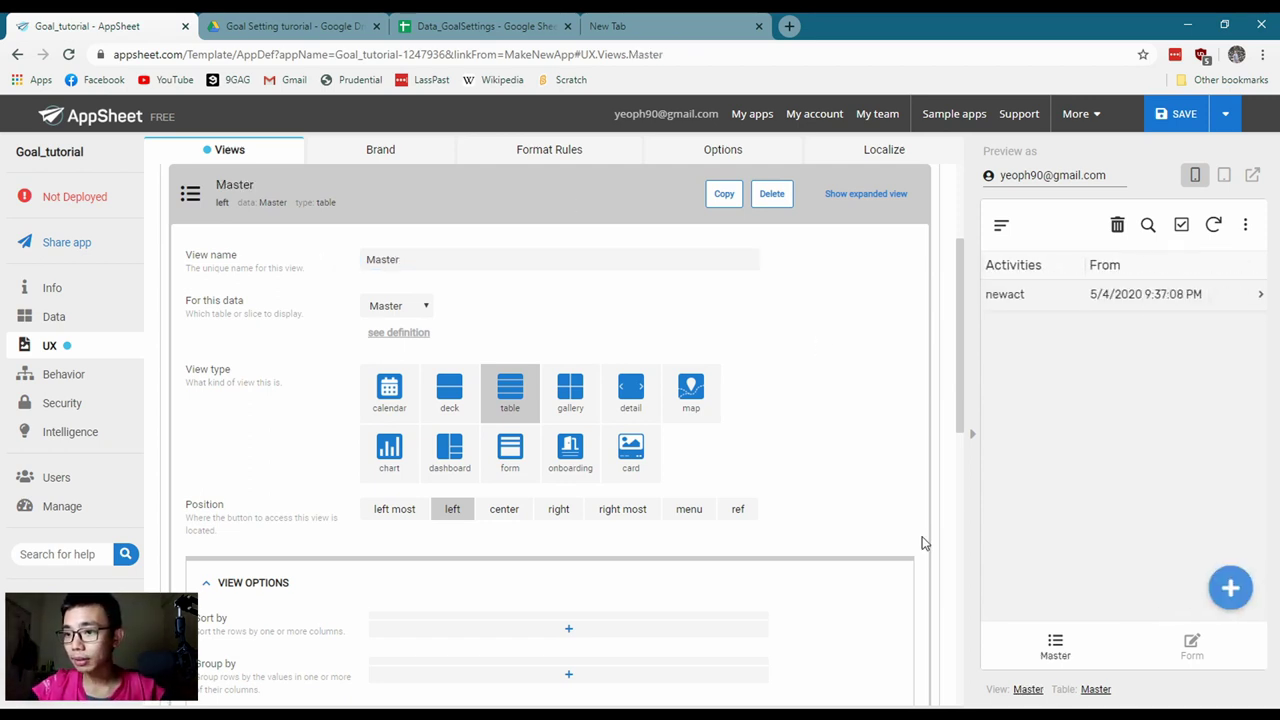
# Set the Master table view's column order to From followed by Activities
pyautogui.scroll(-4, 608, 429)
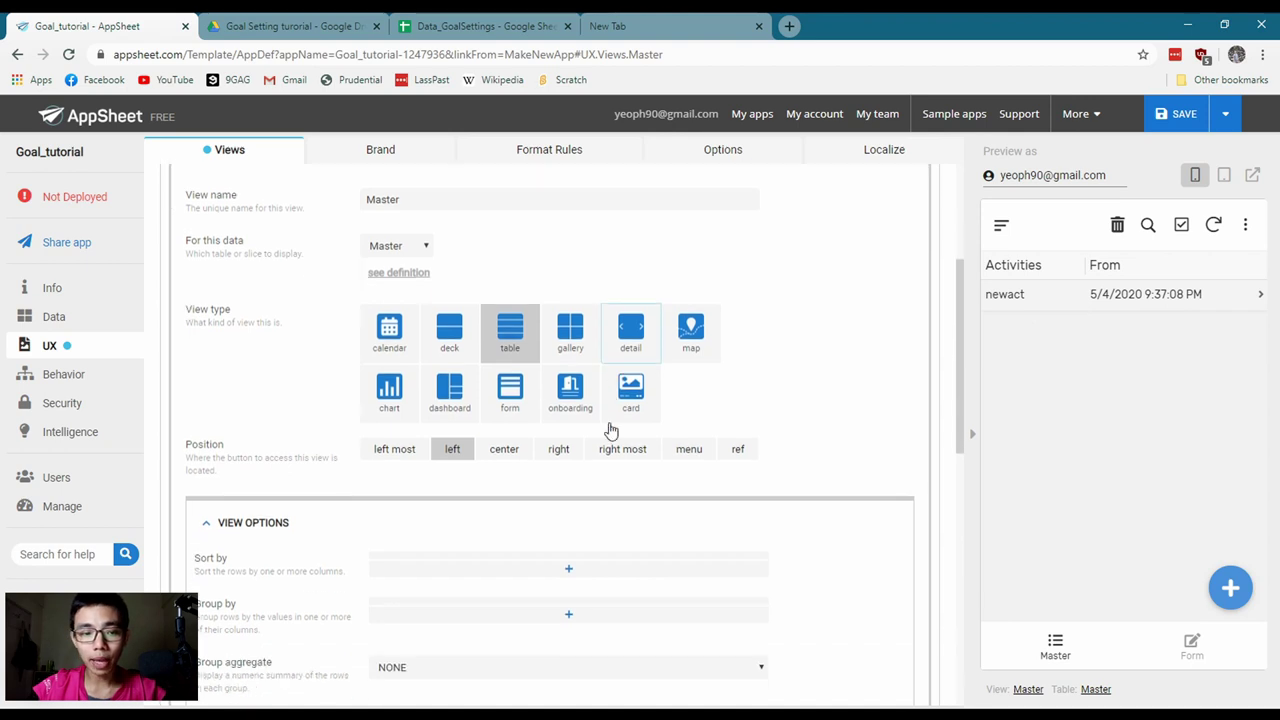
pyautogui.click(456, 383)
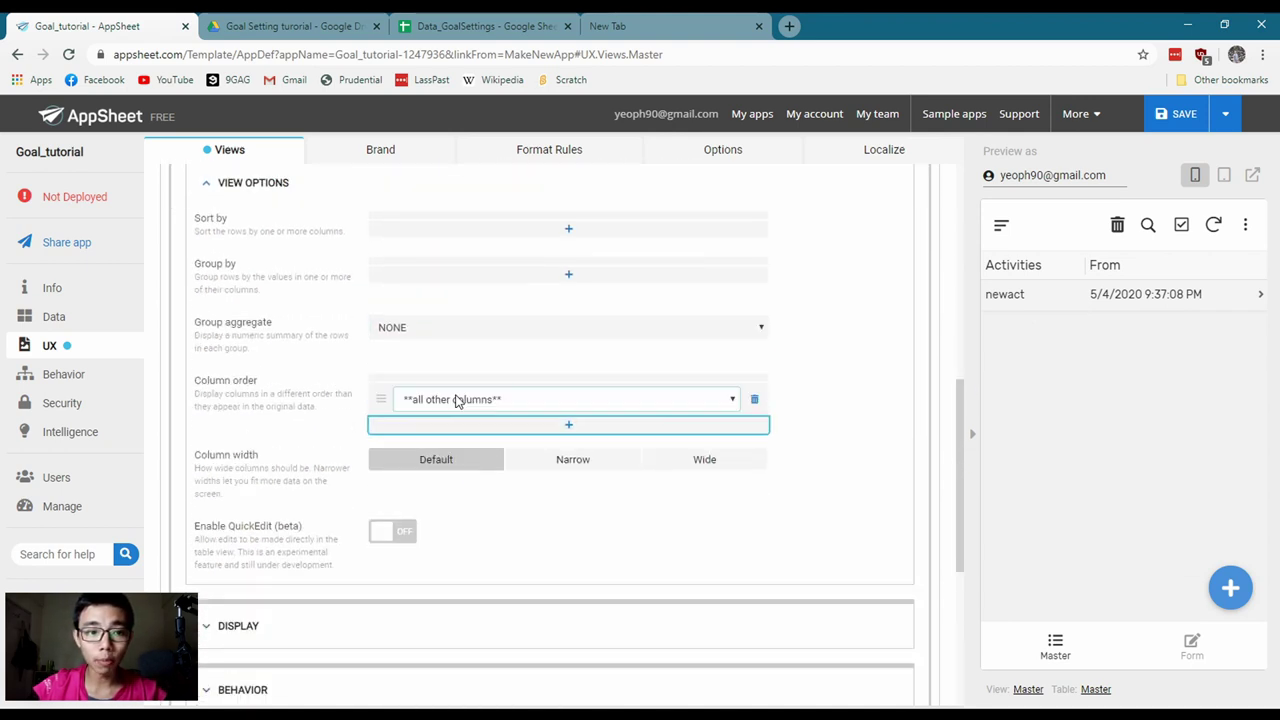
pyautogui.click(551, 430)
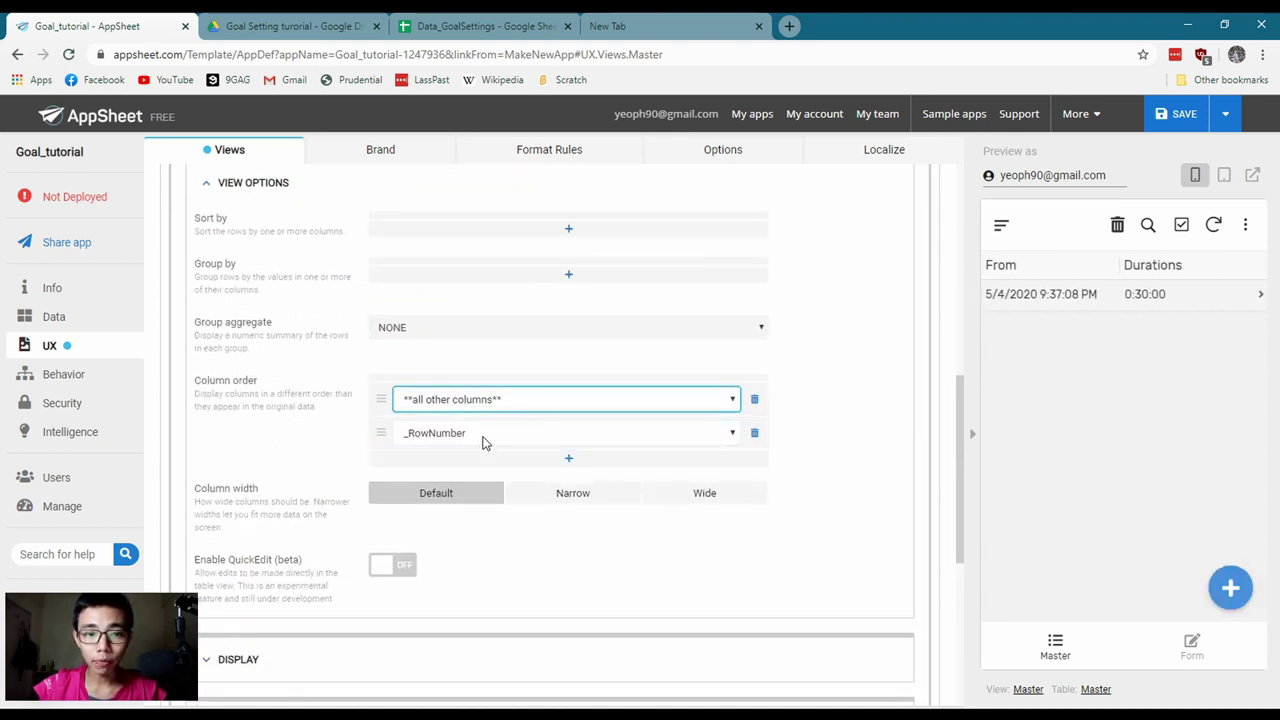
pyautogui.click(483, 443)
pyautogui.click(463, 440)
pyautogui.click(457, 491)
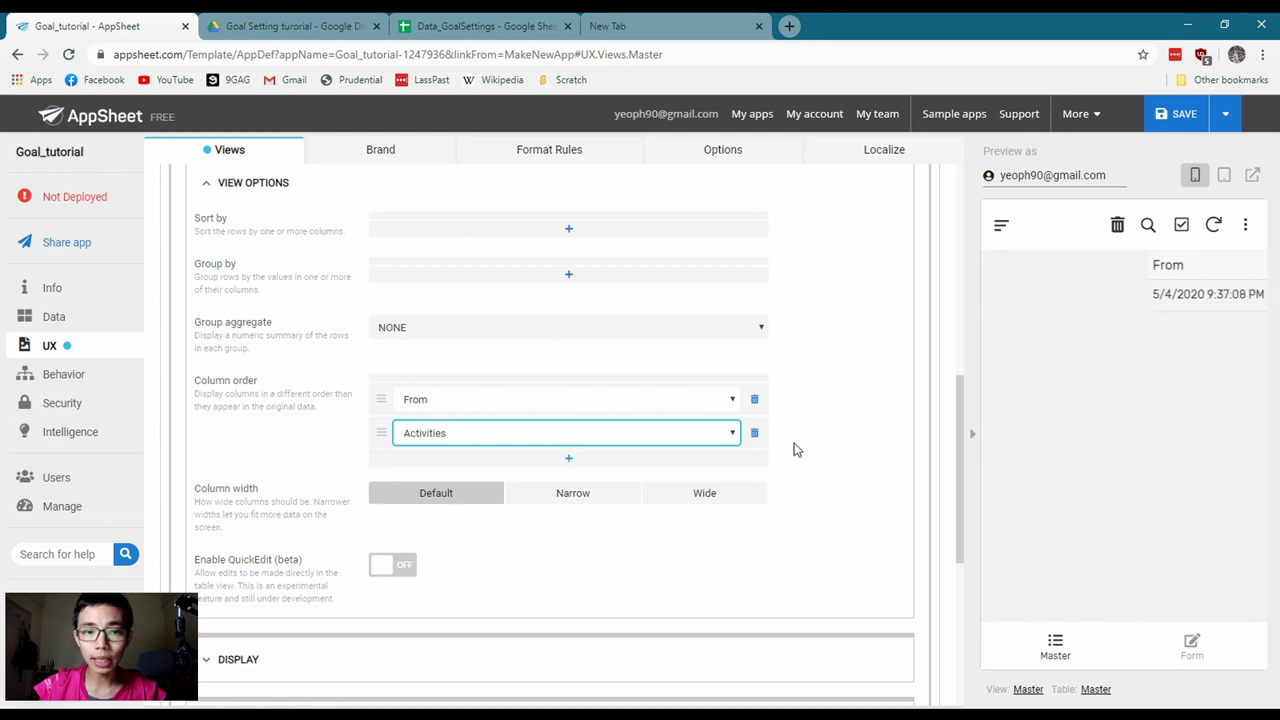
# Change the Master view's column order to Activities first and Durations second
pyautogui.click(497, 402)
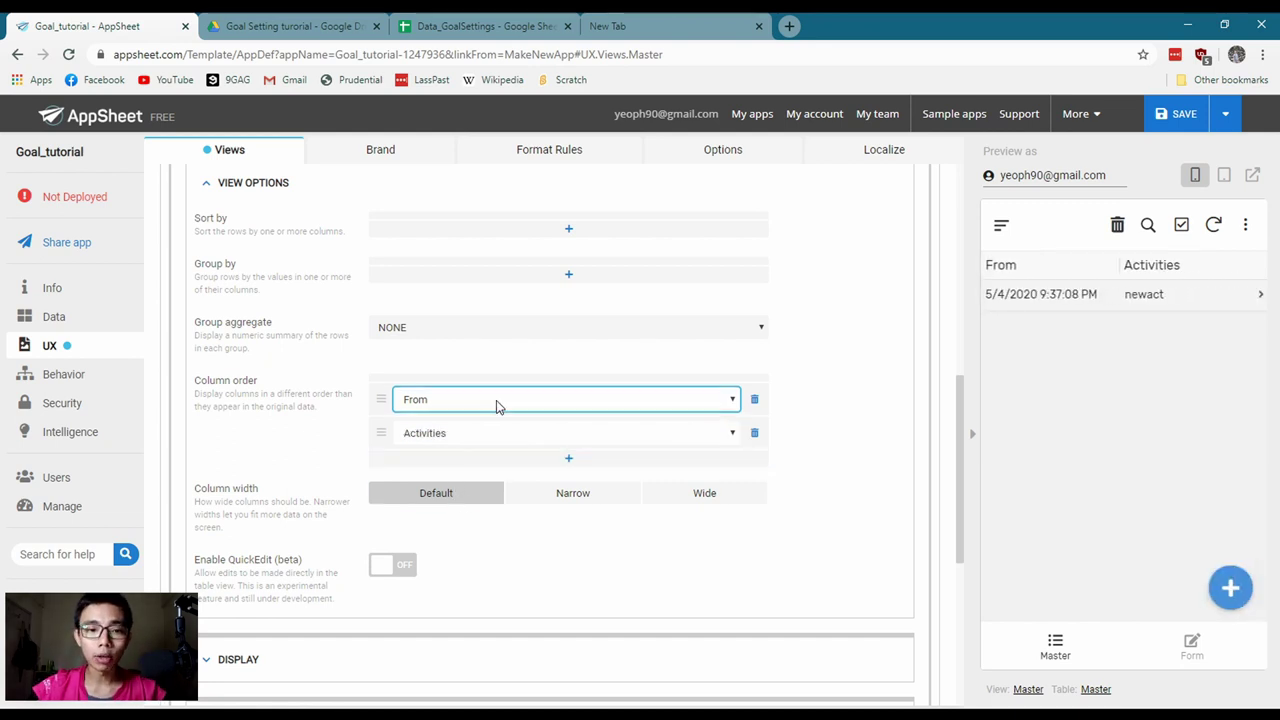
pyautogui.click(540, 433)
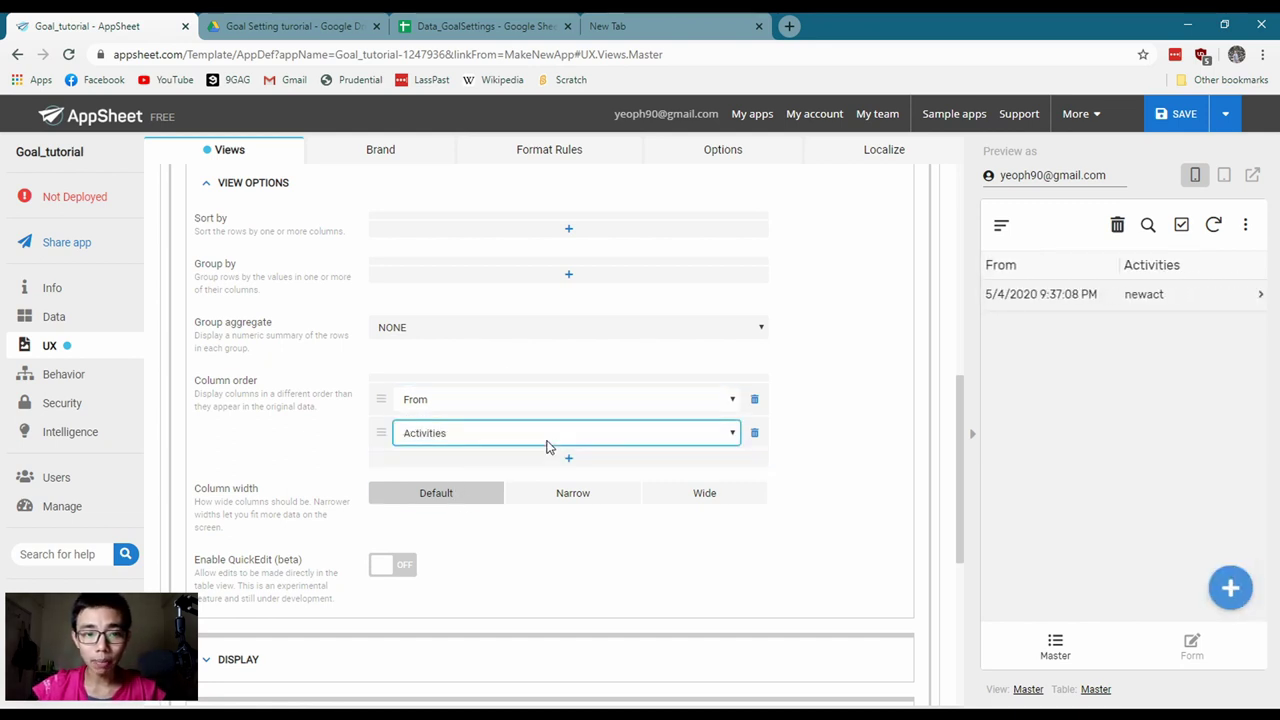
pyautogui.click(510, 483)
pyautogui.click(506, 403)
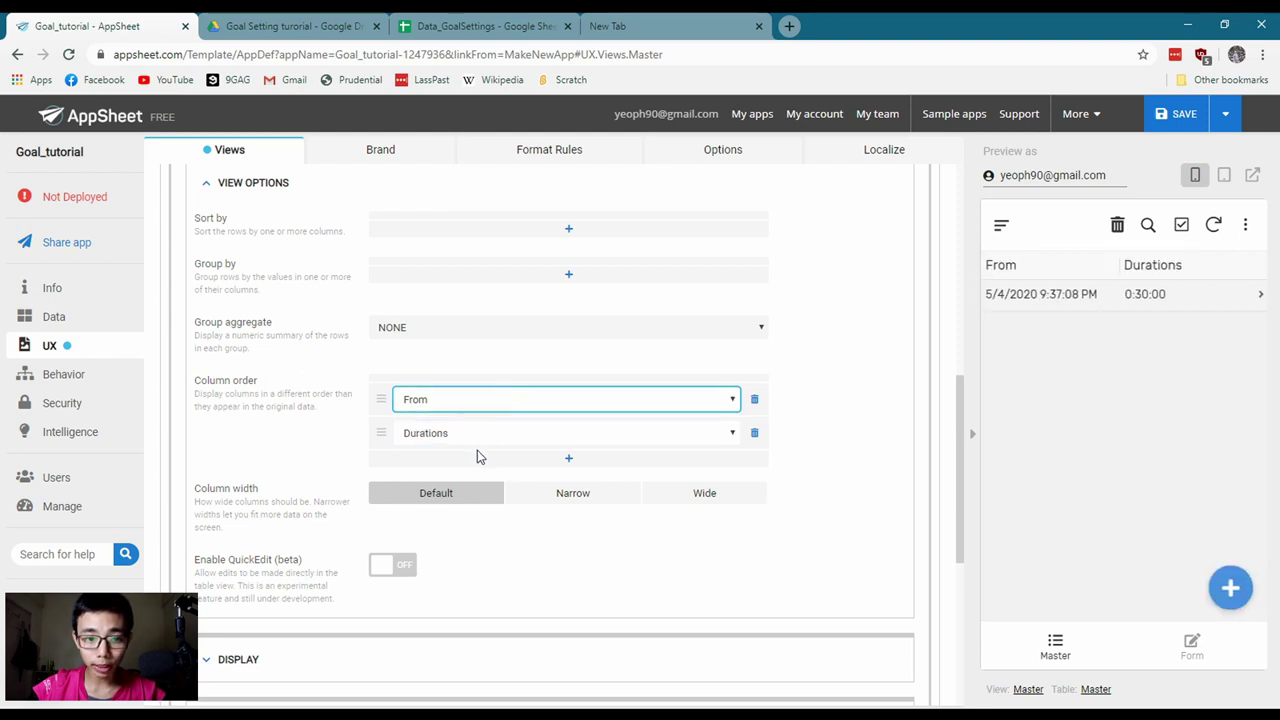
pyautogui.click(477, 451)
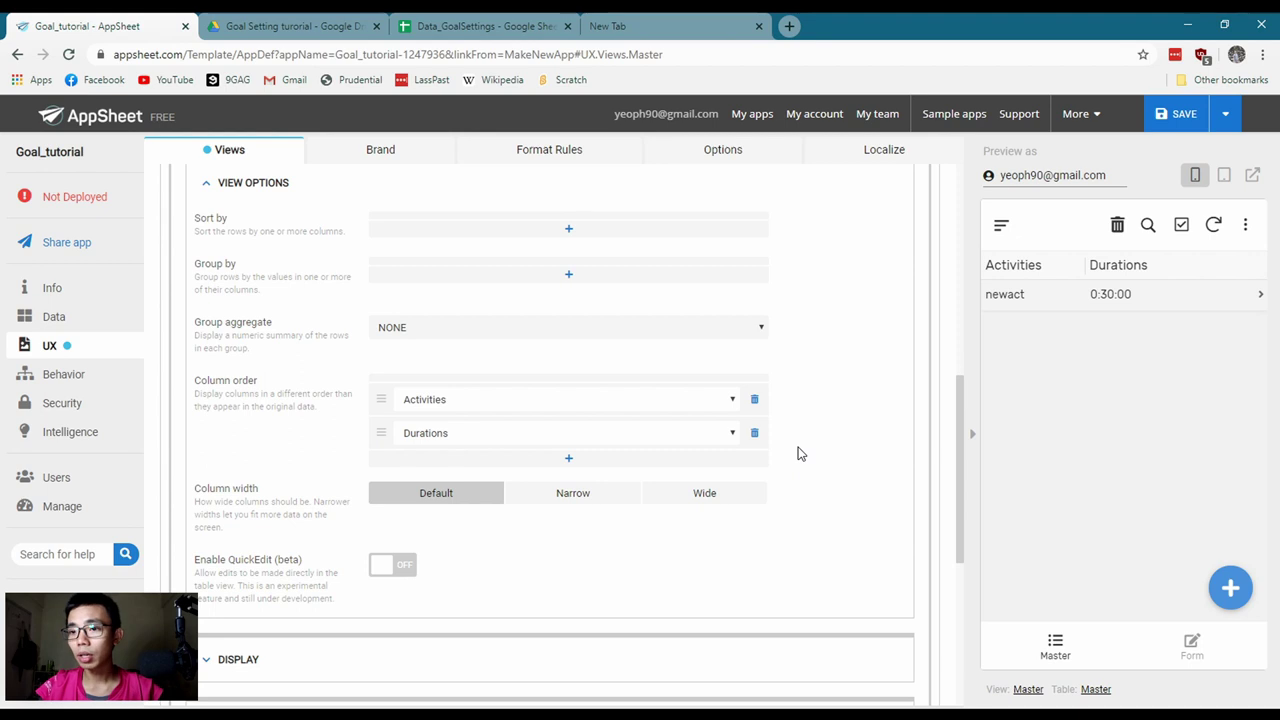
# Add From as the third entry in the column order and preview the app in the tablet layout
pyautogui.click(700, 460)
pyautogui.click(494, 470)
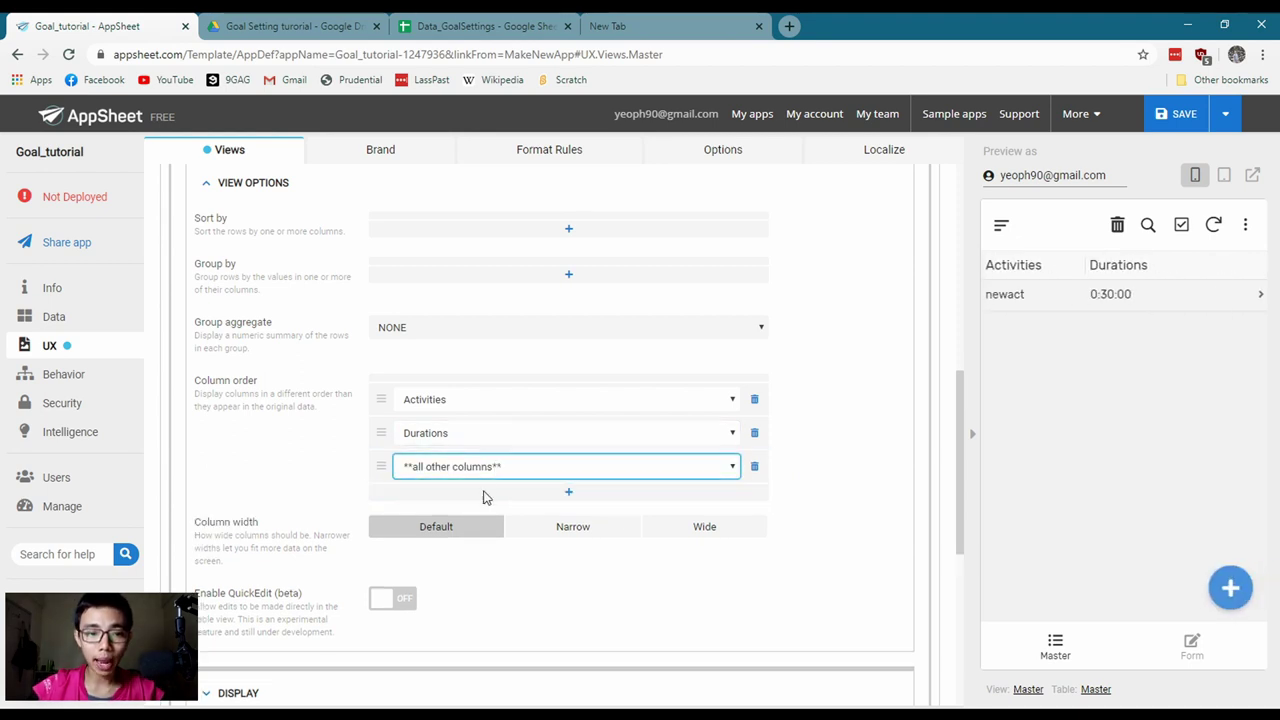
pyautogui.click(505, 513)
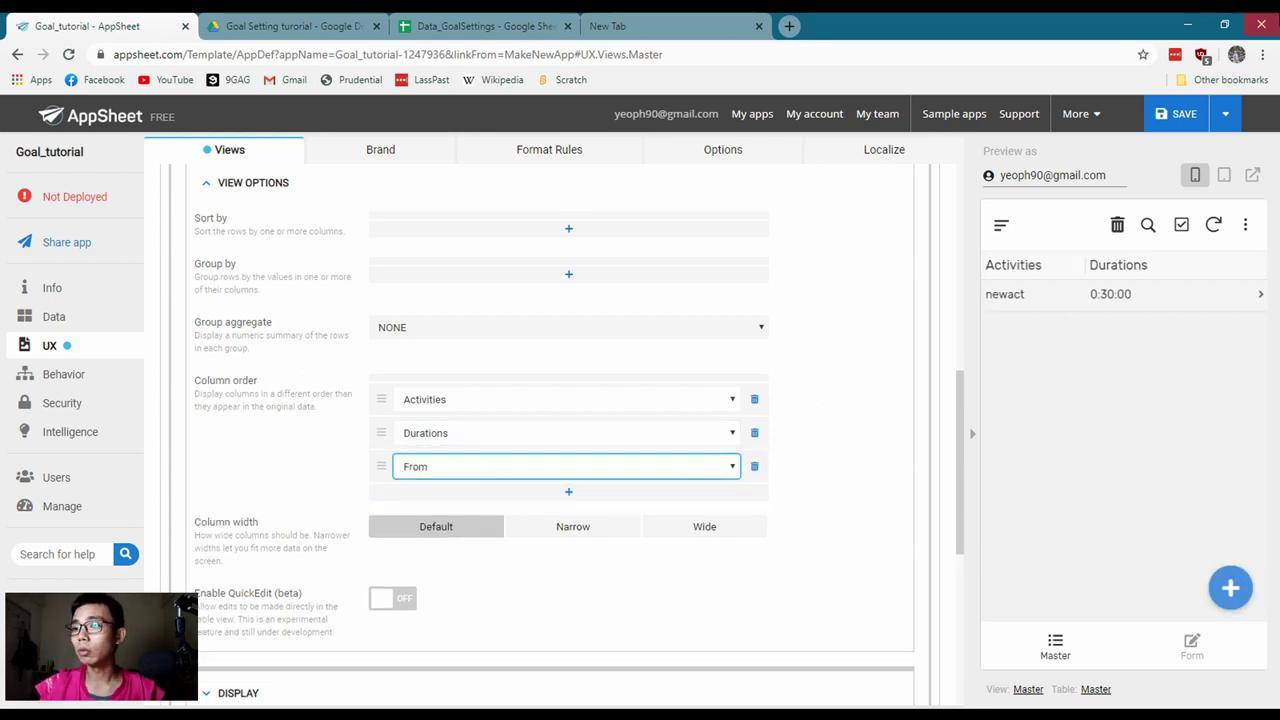
pyautogui.click(1224, 175)
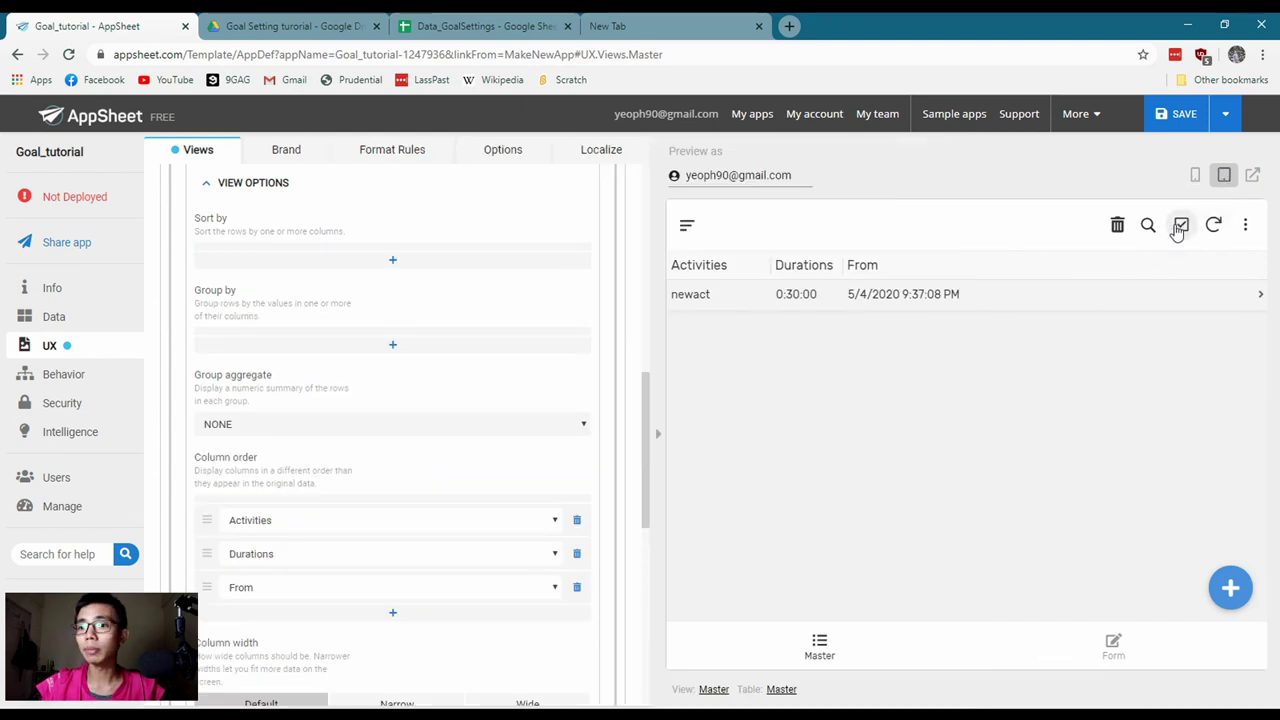
# Reduce the Master view's column order to a single From entry by removing the other entries
pyautogui.click(265, 527)
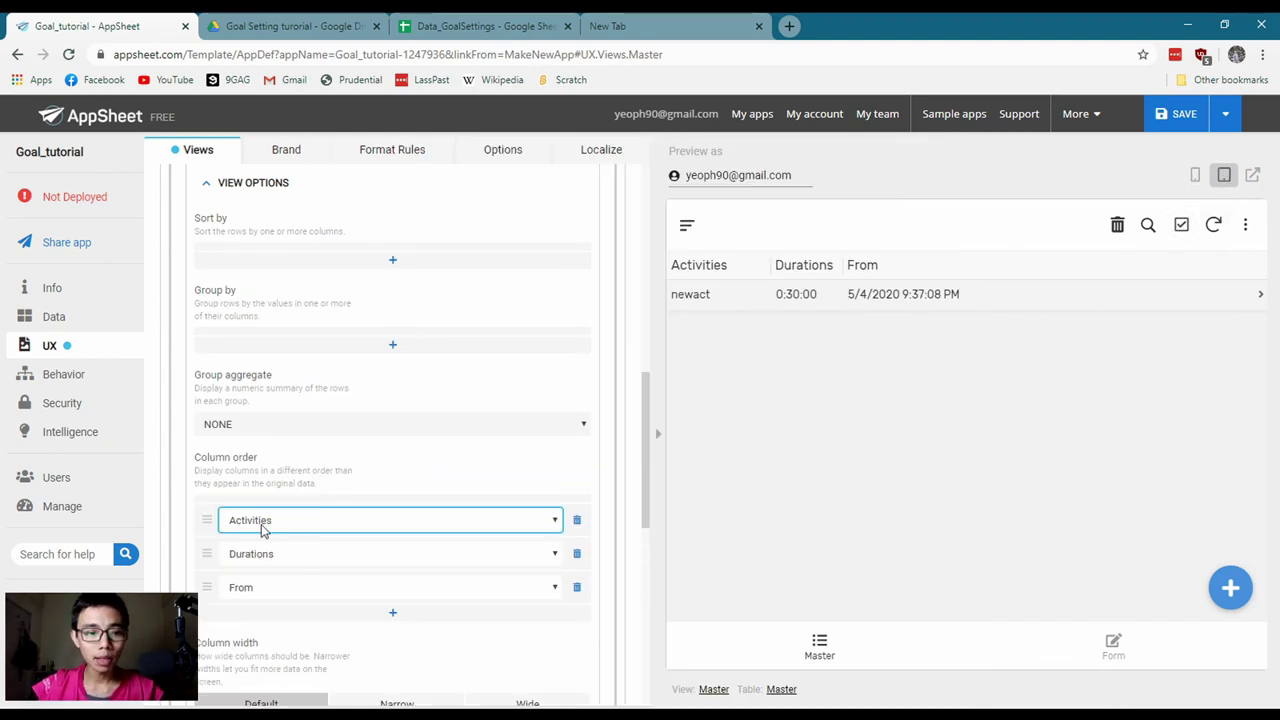
pyautogui.click(577, 553)
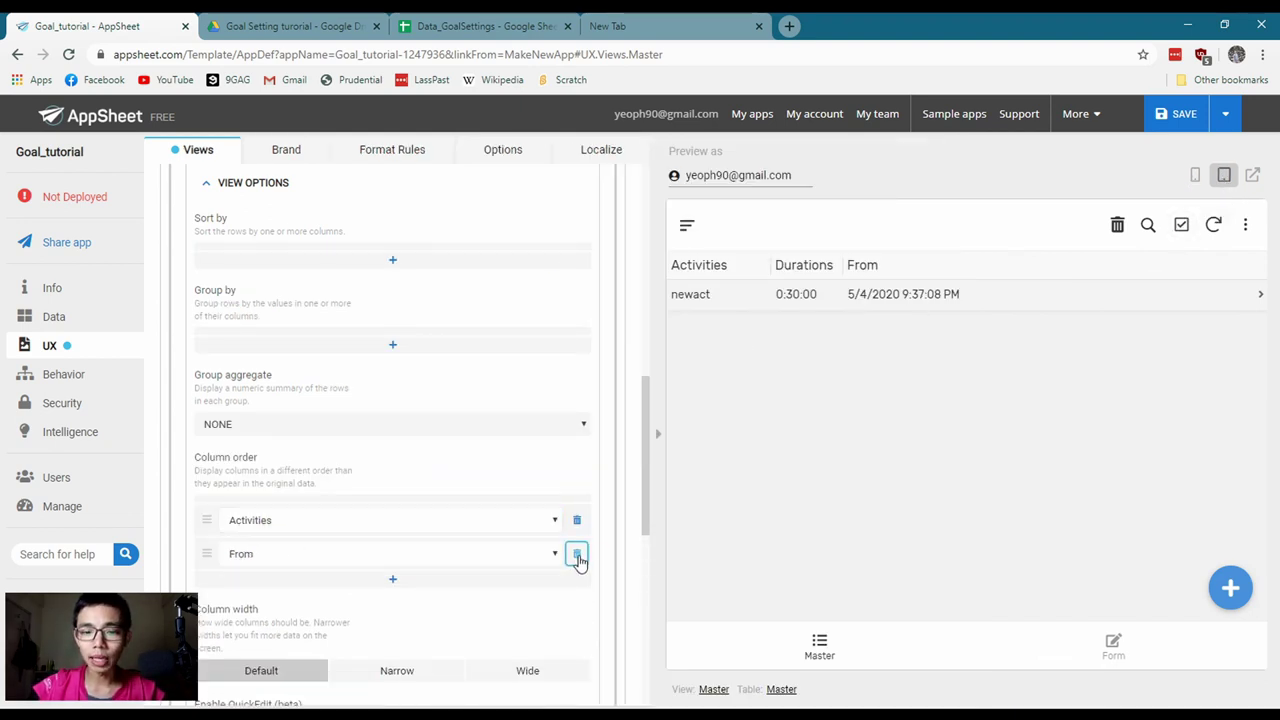
pyautogui.click(577, 555)
pyautogui.click(310, 527)
pyautogui.click(272, 570)
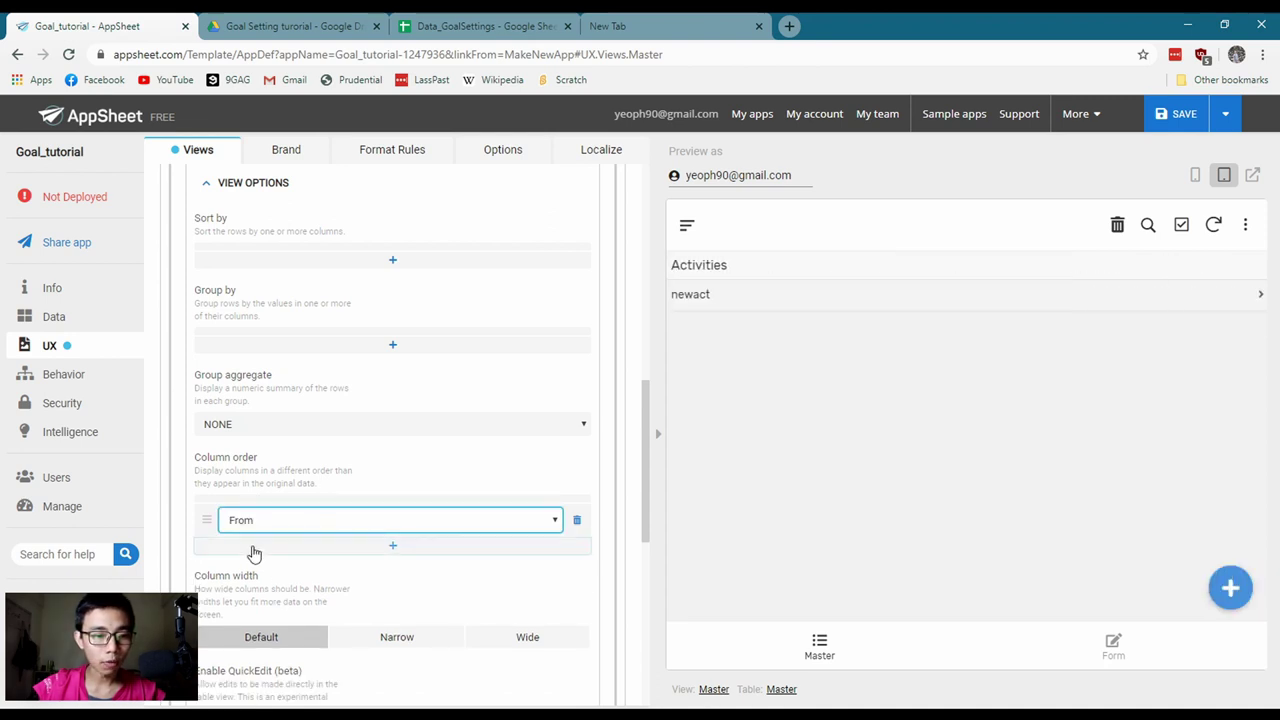
# Add Activities and Durations after From in the column order, and return the preview to the phone layout
pyautogui.click(288, 551)
pyautogui.click(288, 556)
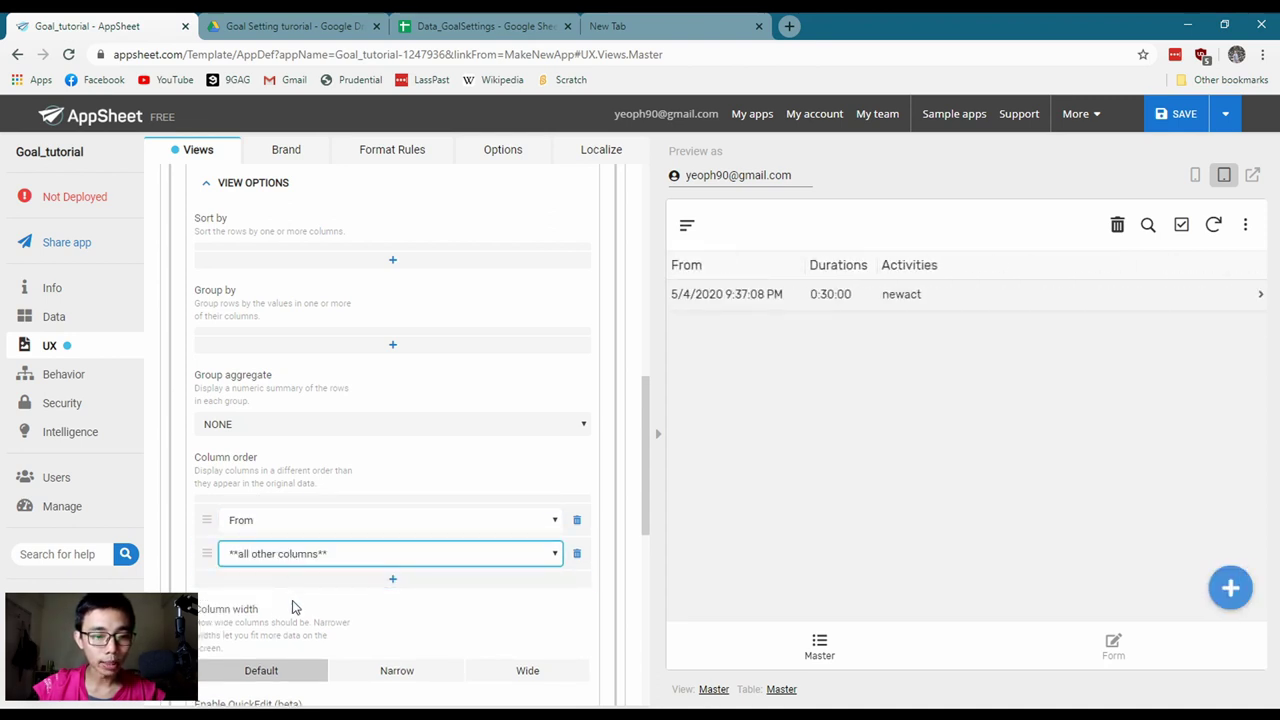
pyautogui.click(288, 600)
pyautogui.click(288, 584)
pyautogui.click(282, 612)
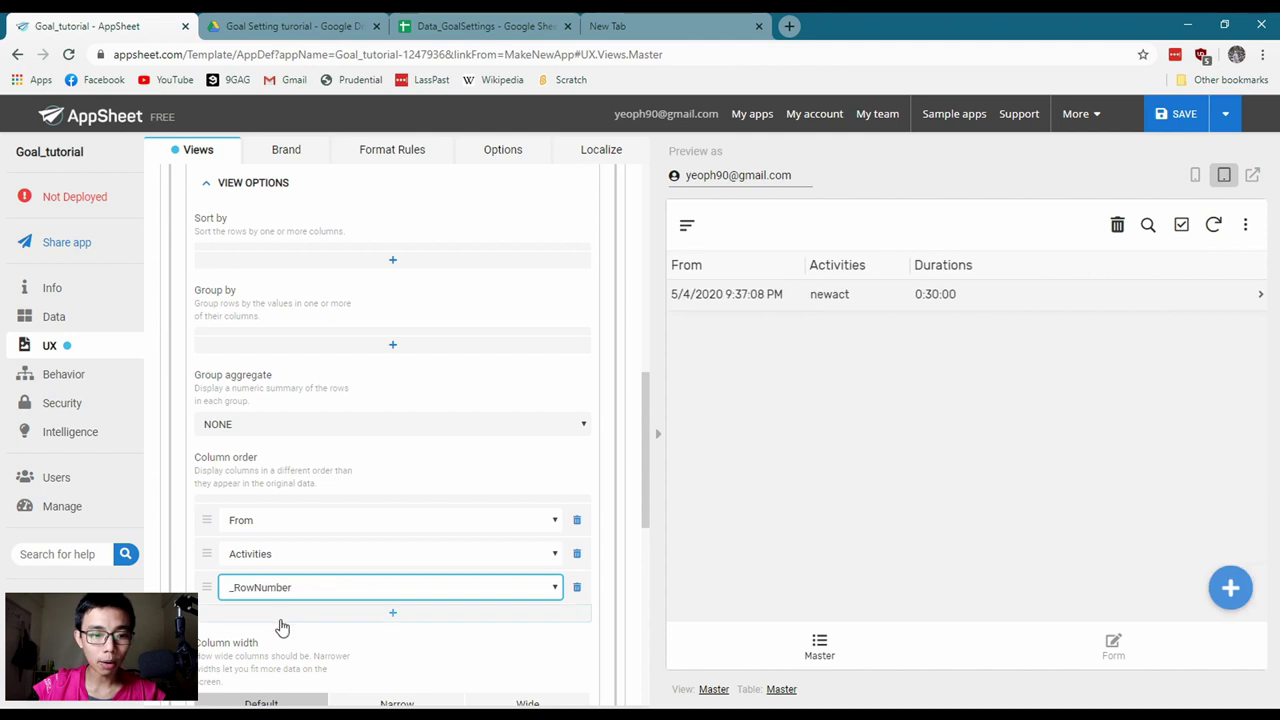
pyautogui.click(576, 620)
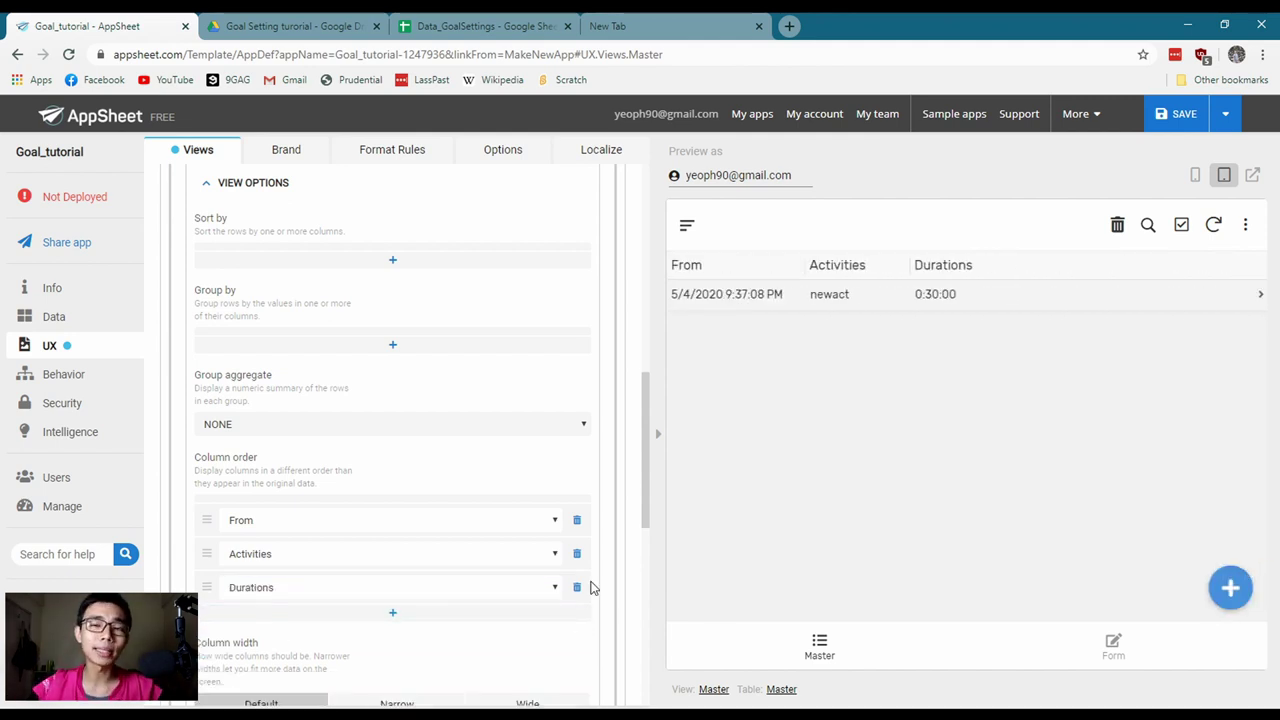
pyautogui.click(1195, 176)
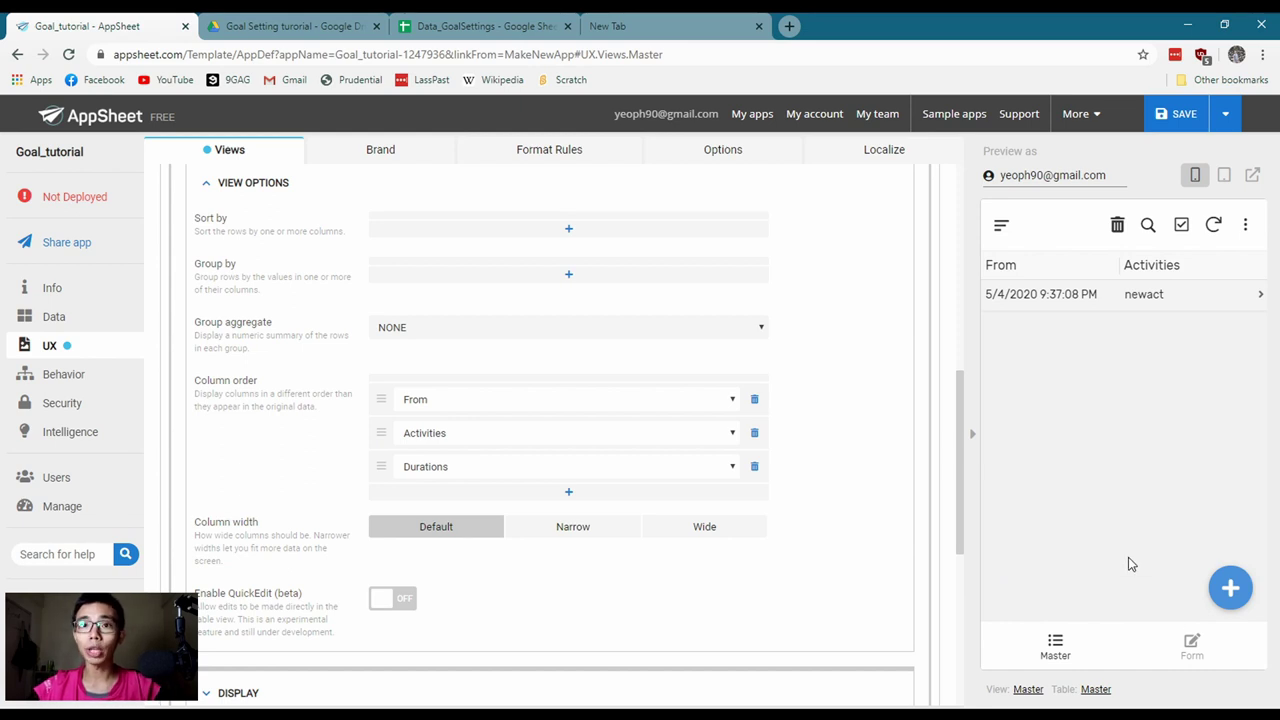
# Save a new form entry with the activity sleep and the From date 05/03/2020, and show the Master view in the preview
pyautogui.click(1188, 645)
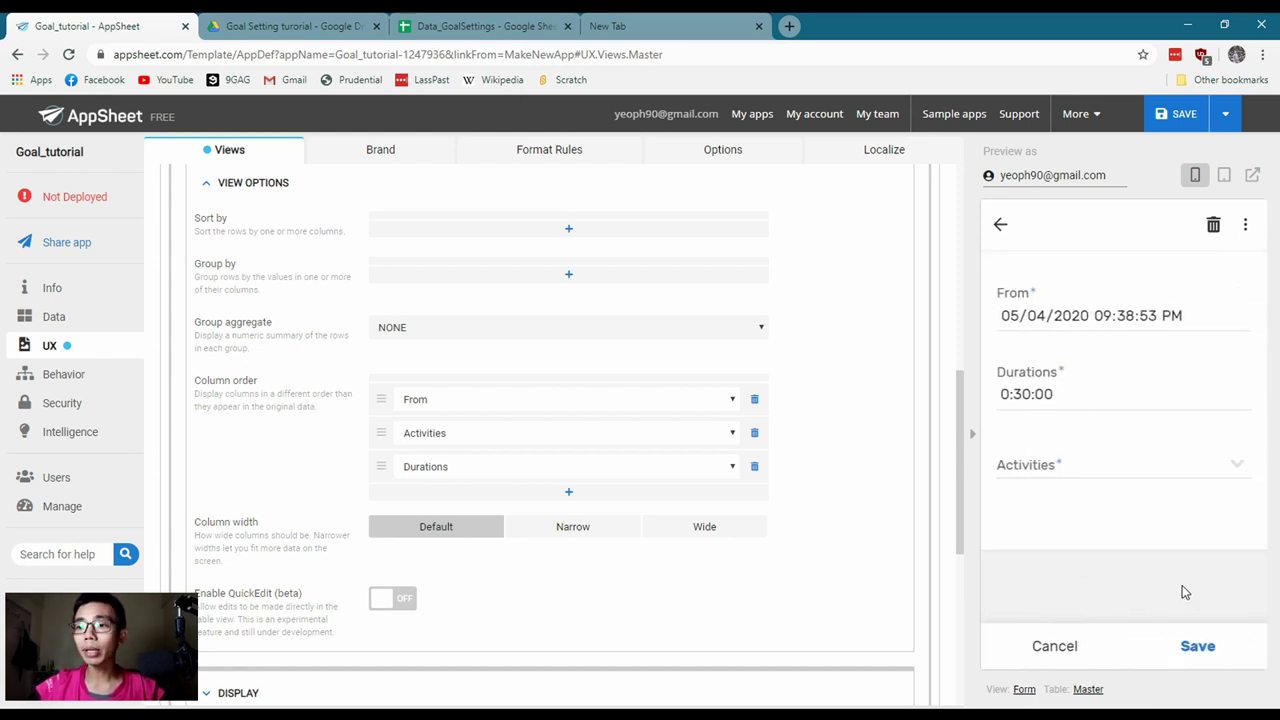
pyautogui.click(1085, 473)
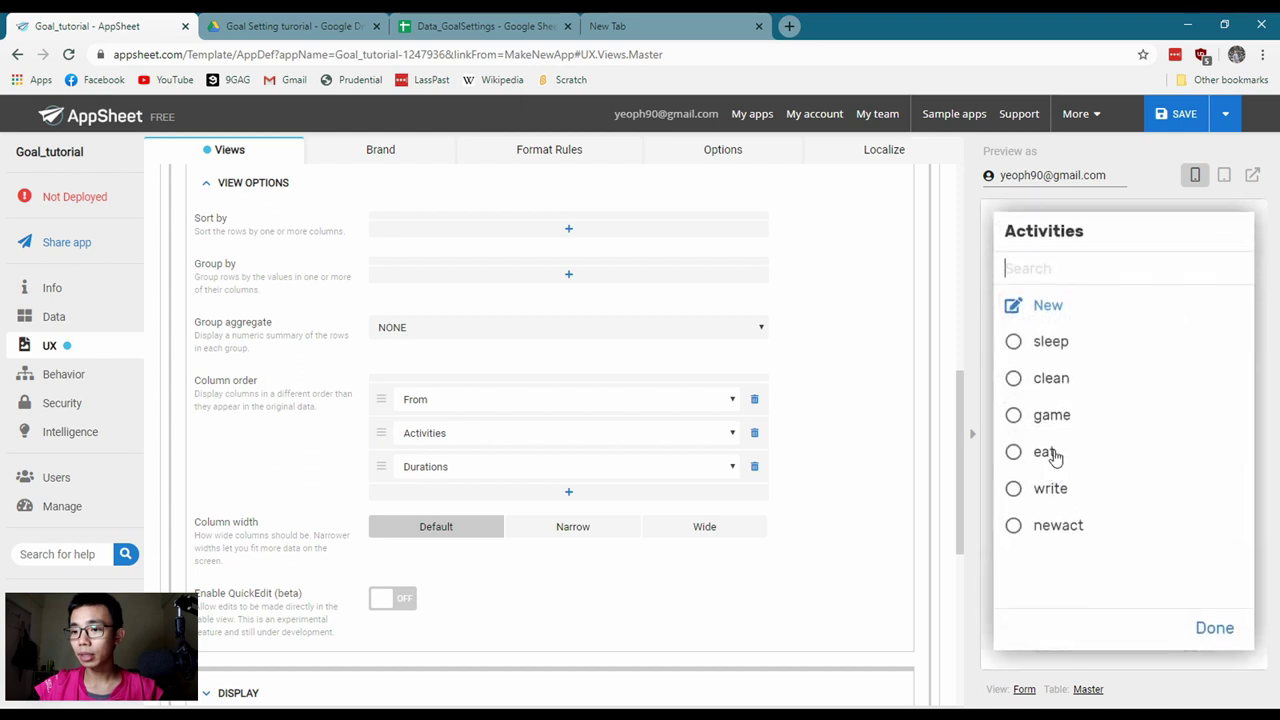
pyautogui.click(1050, 345)
pyautogui.click(1036, 322)
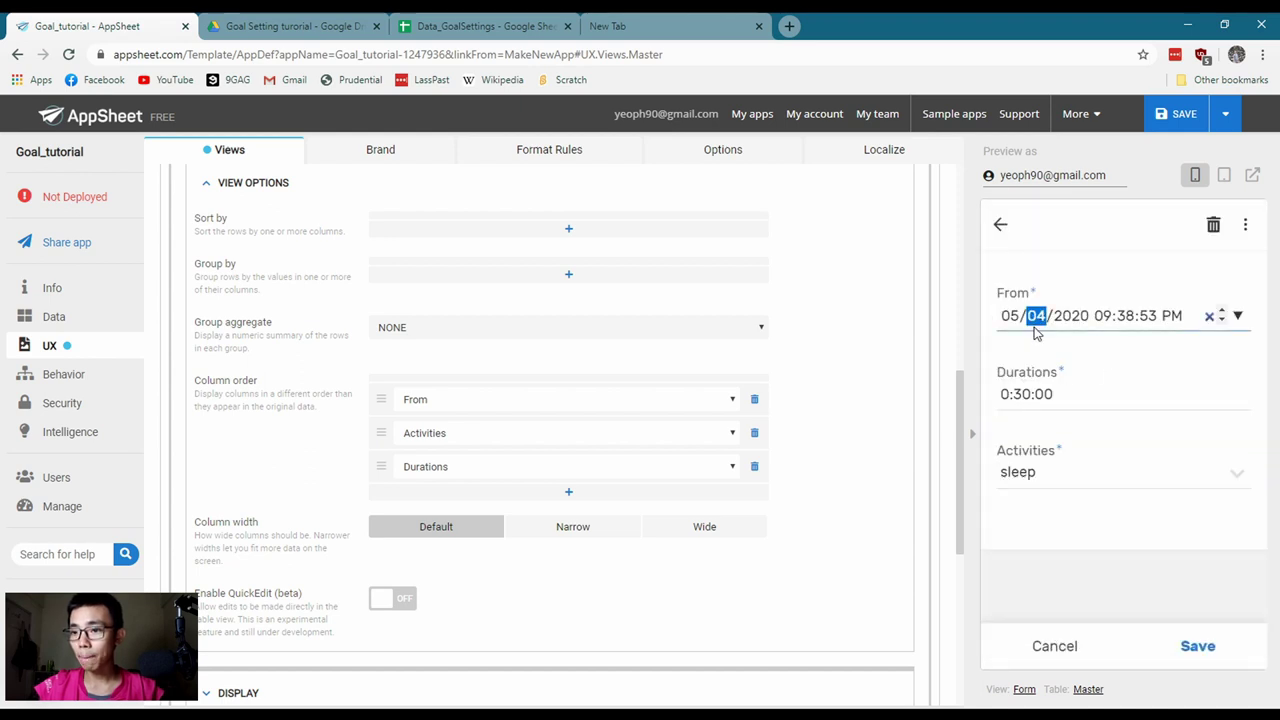
pyautogui.press('Up')
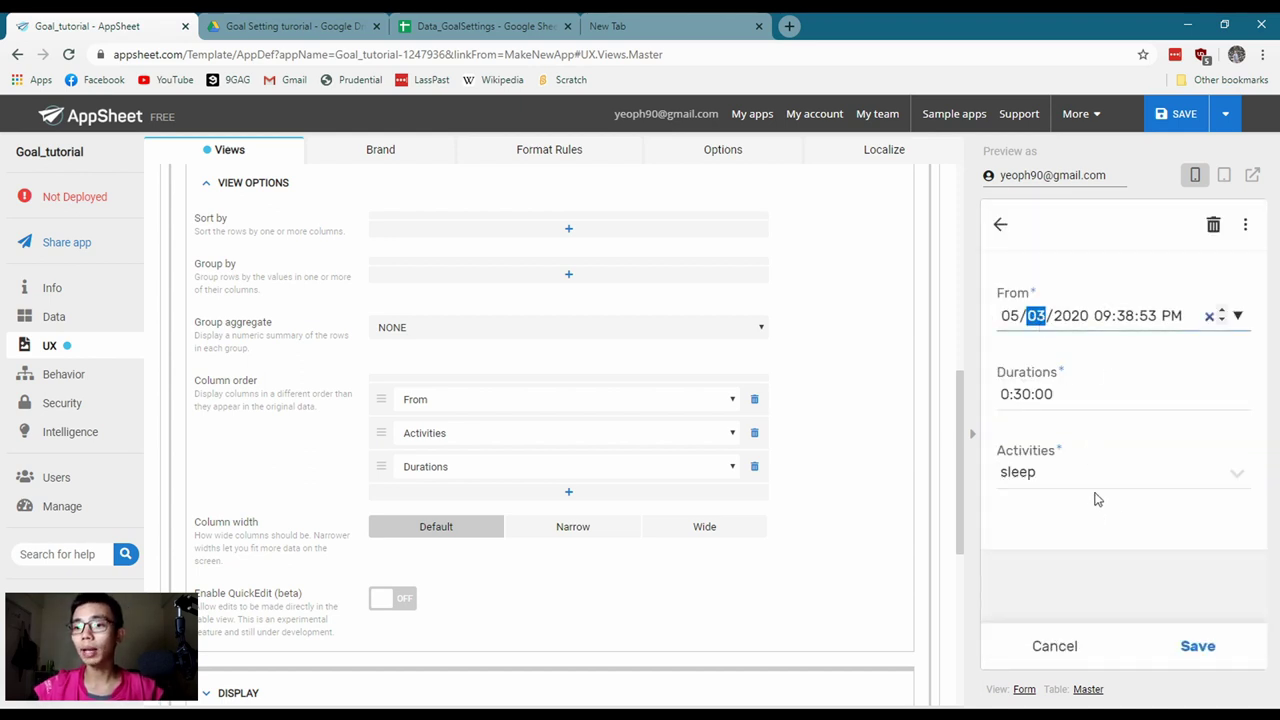
pyautogui.click(1198, 647)
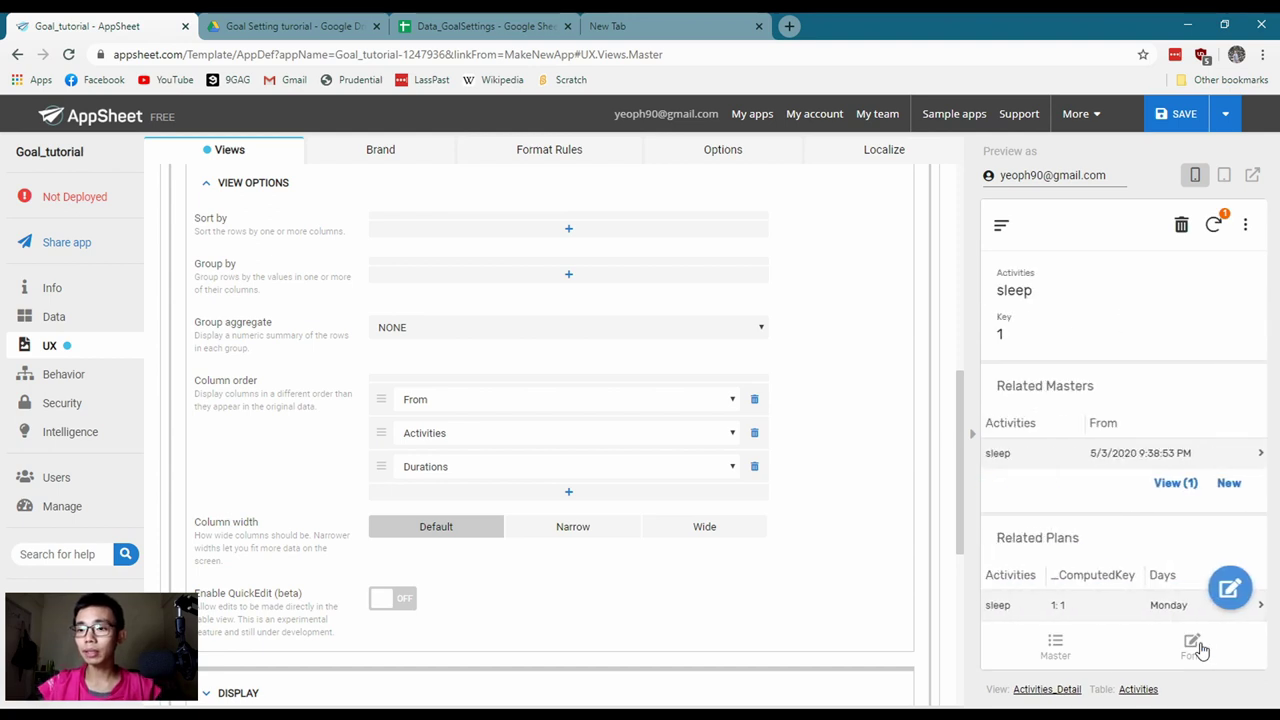
pyautogui.click(1055, 662)
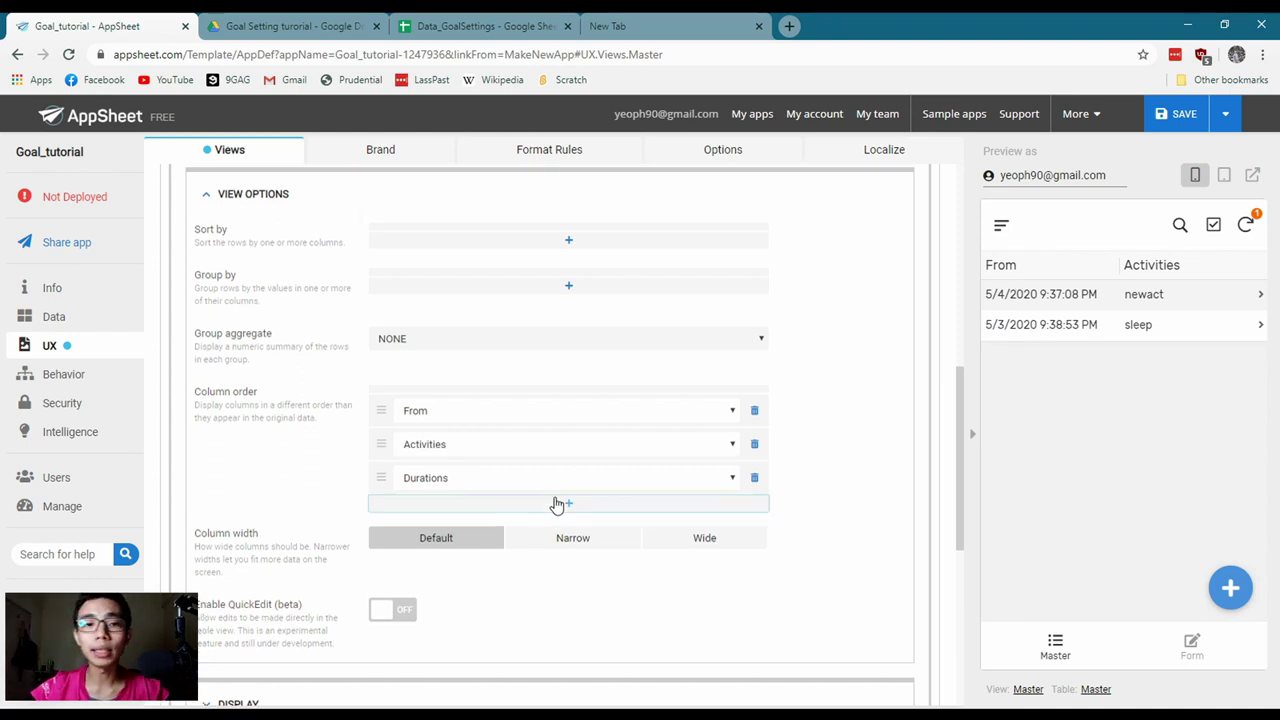
# Sort the Master view's rows by From in descending order
pyautogui.scroll(3, 509, 503)
pyautogui.scroll(-2, 538, 285)
pyautogui.click(551, 311)
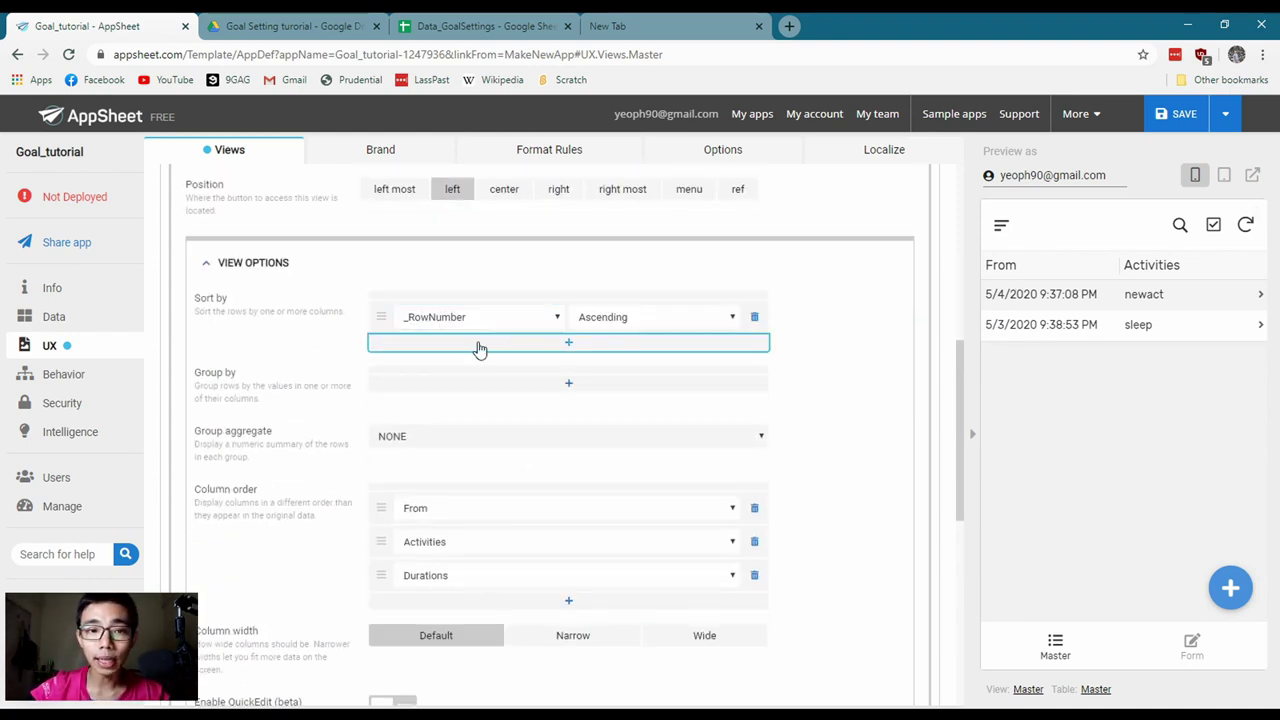
pyautogui.click(478, 366)
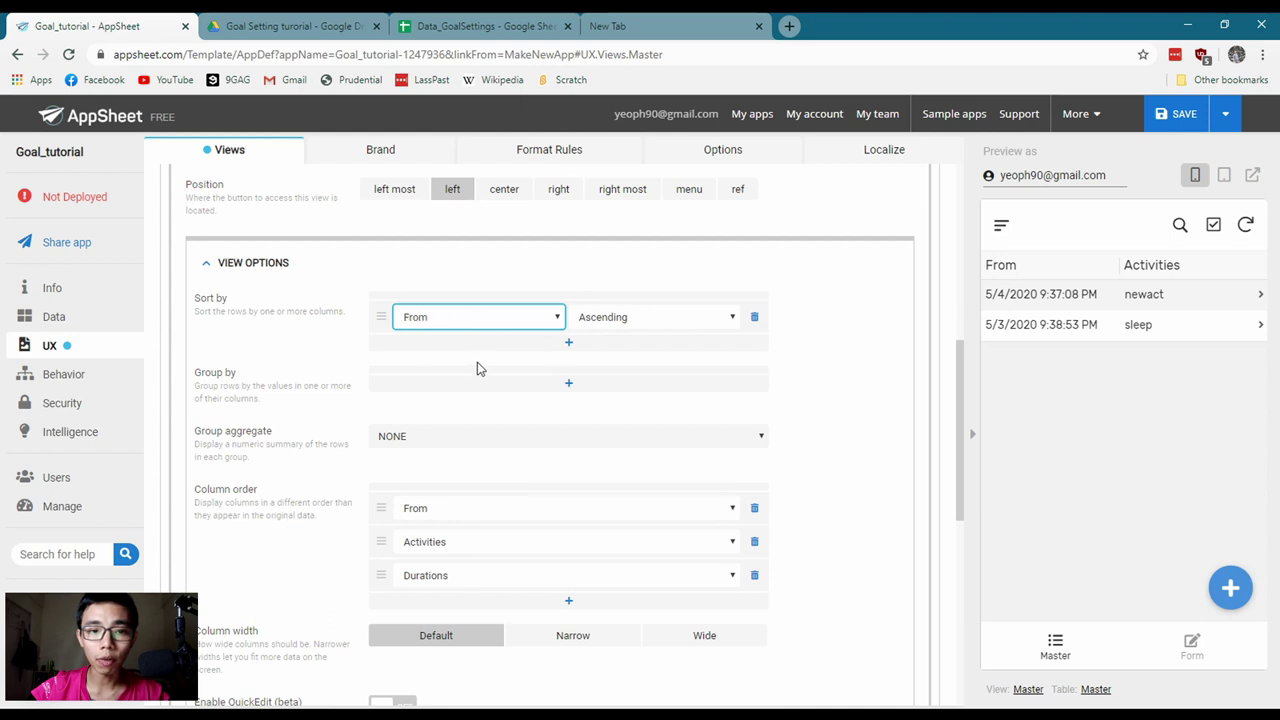
pyautogui.click(626, 318)
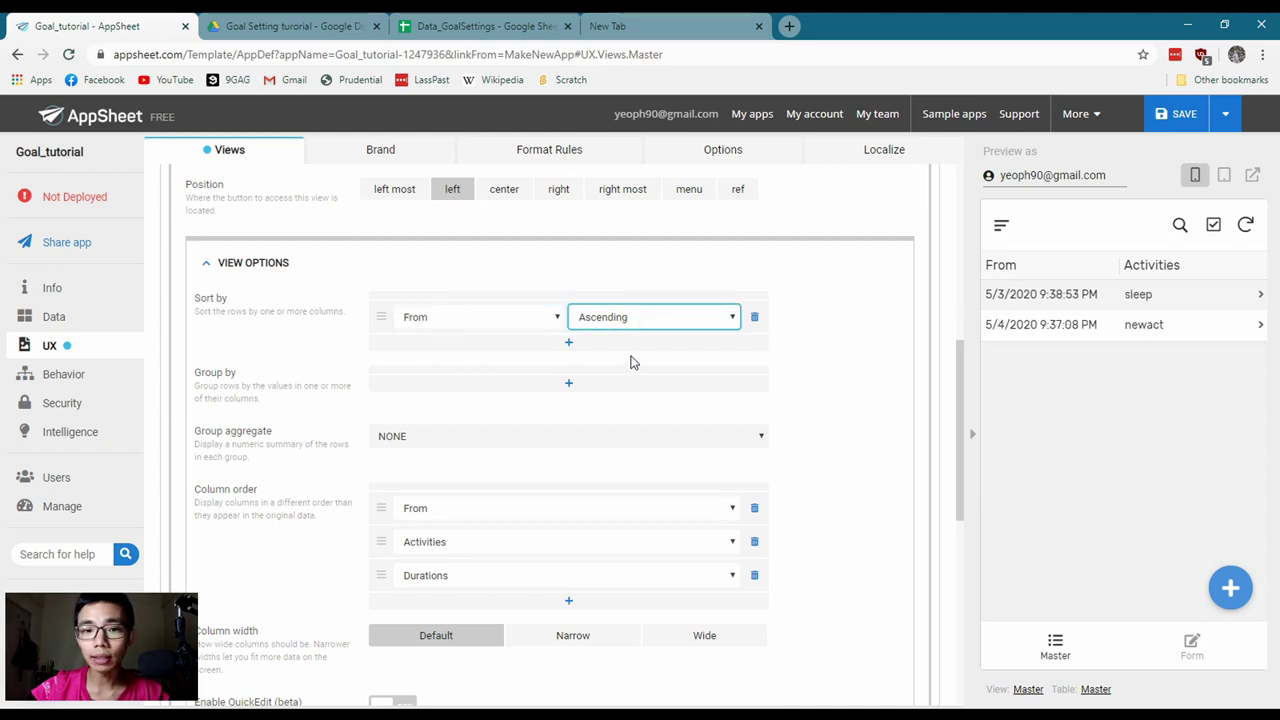
pyautogui.click(631, 362)
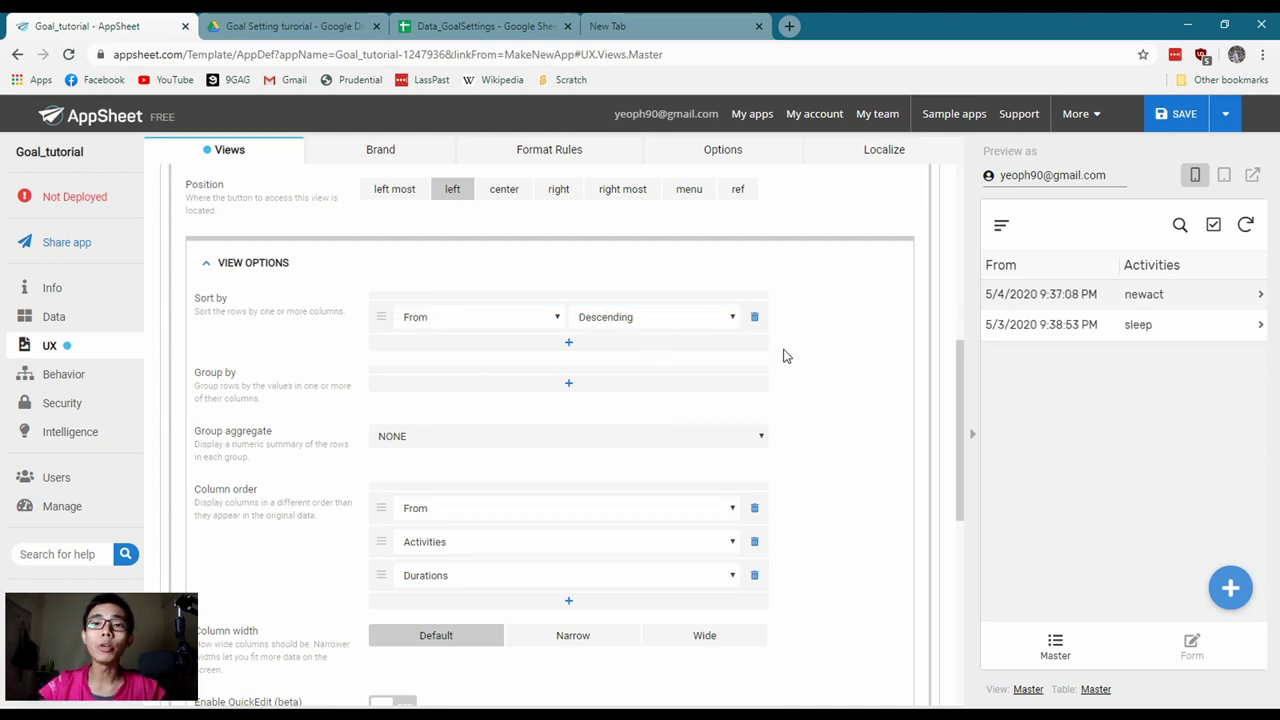
# Close the Master view's settings, add another new view and start editing its name
pyautogui.scroll(5, 677, 314)
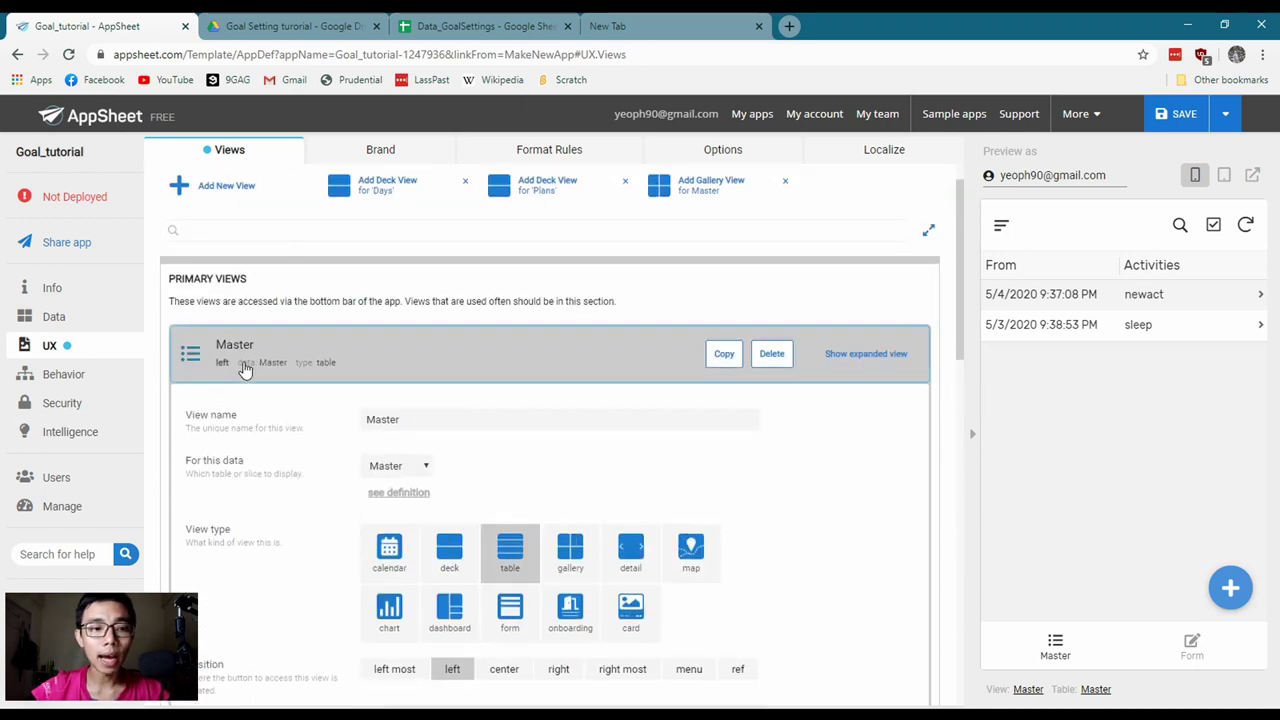
pyautogui.click(246, 366)
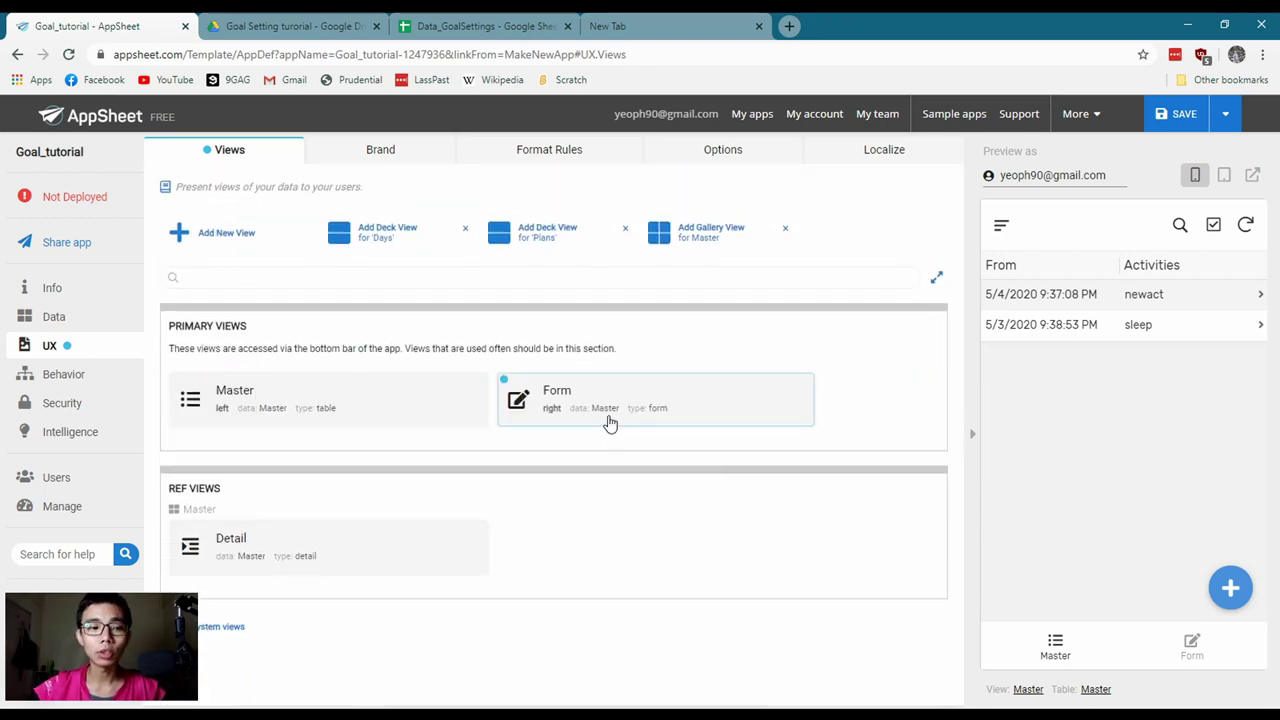
pyautogui.click(255, 244)
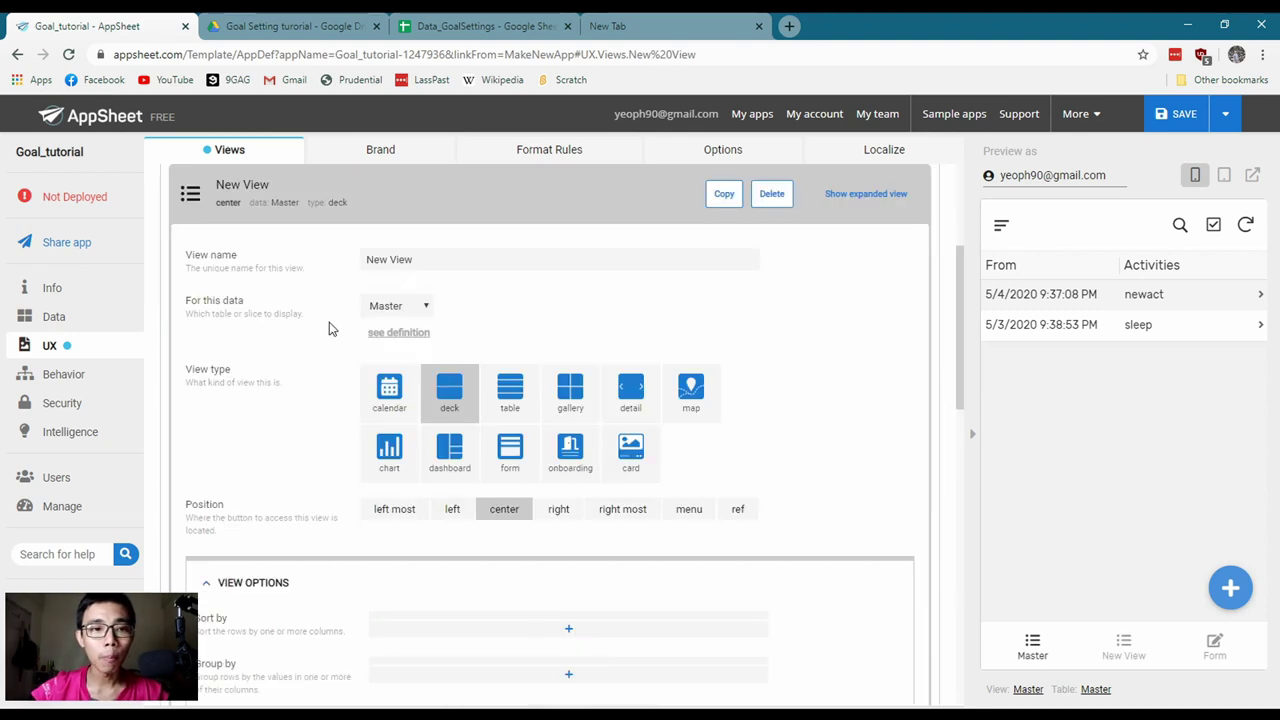
pyautogui.click(459, 266)
pyautogui.hotkey('ctrl', 'a')
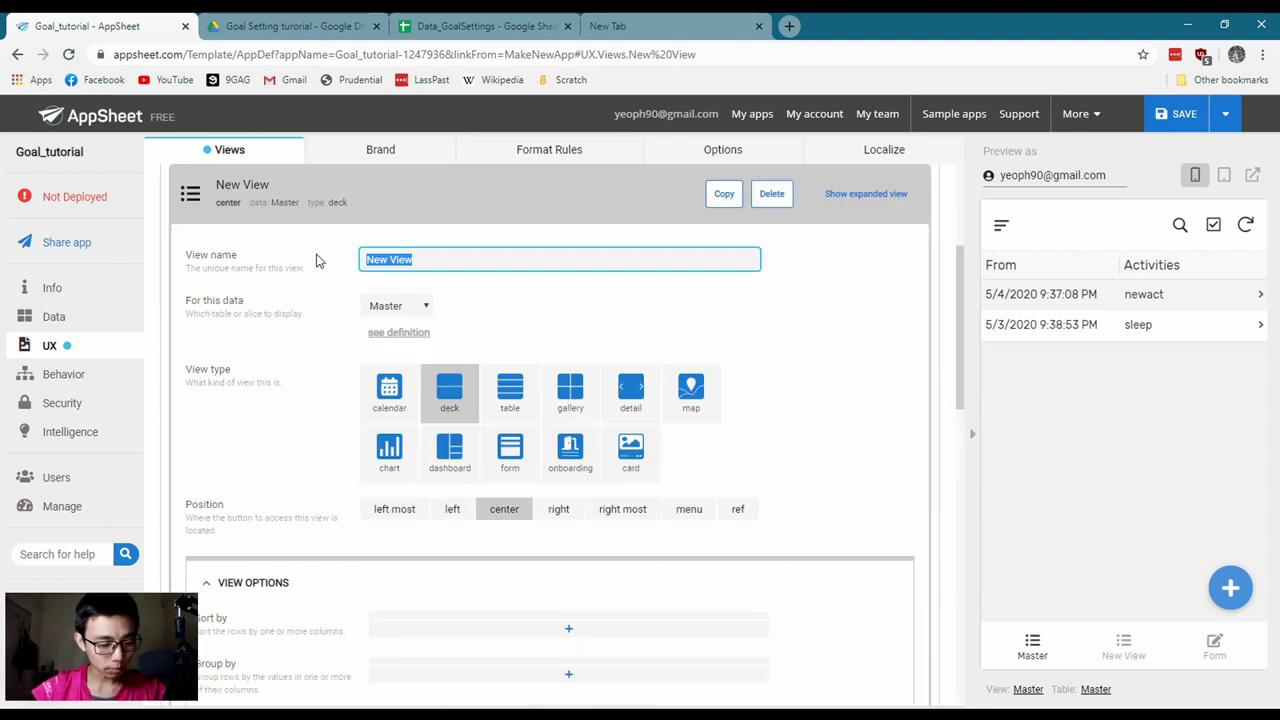
# Name the new view Cal and set its view type to calendar
pyautogui.write('Cal')
pyautogui.click(486, 405)
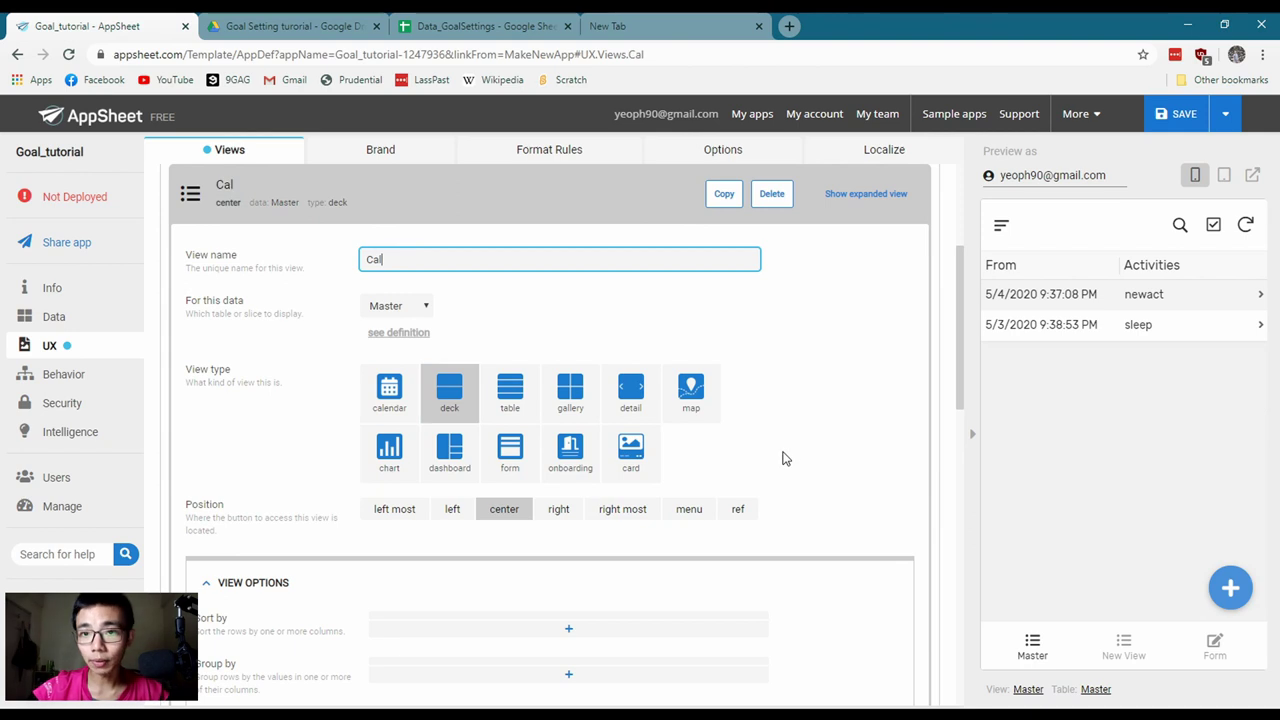
pyautogui.click(389, 390)
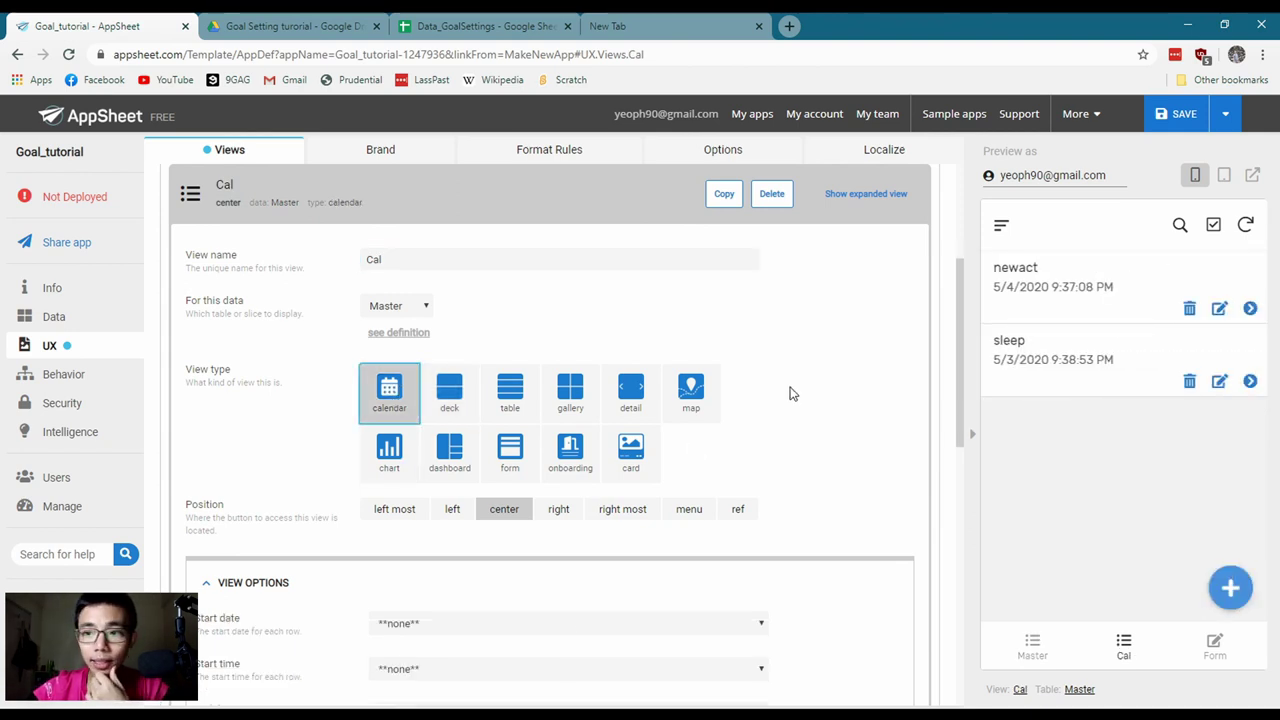
# Set the Cal view's start date and start time to the From column
pyautogui.scroll(-1, 764, 423)
pyautogui.scroll(-1, 764, 423)
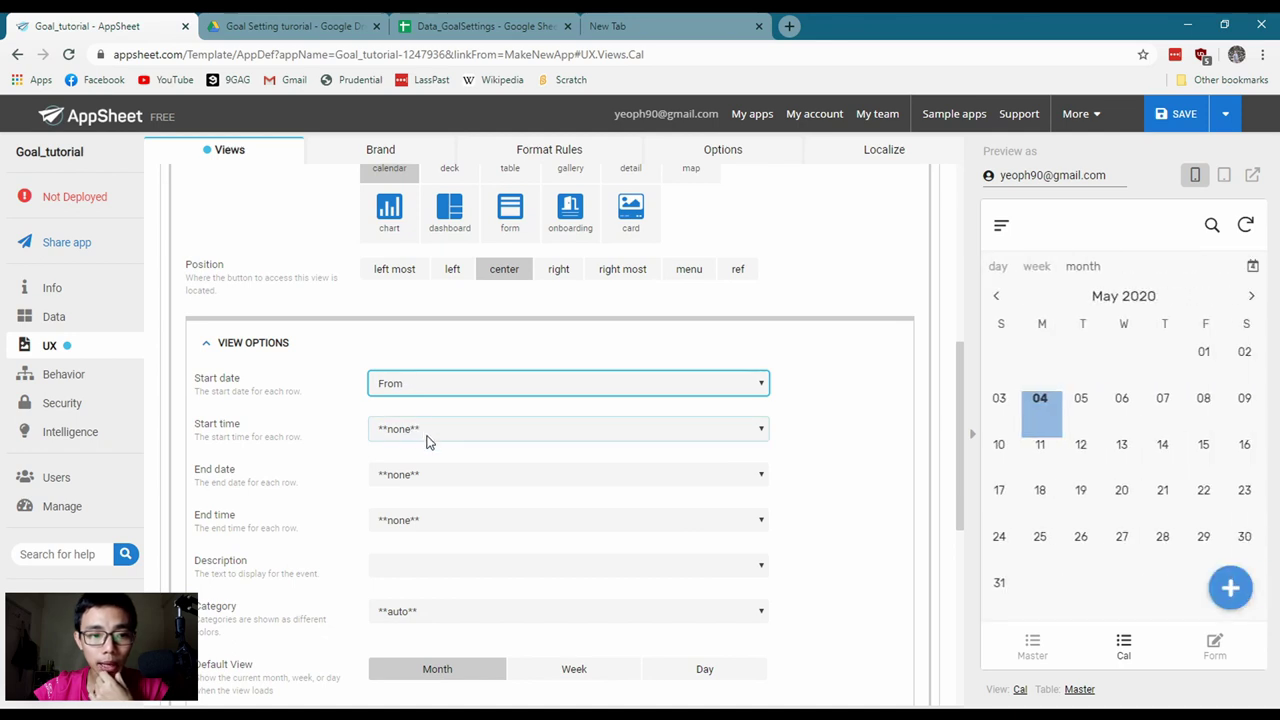
pyautogui.click(425, 474)
pyautogui.scroll(-1, 455, 455)
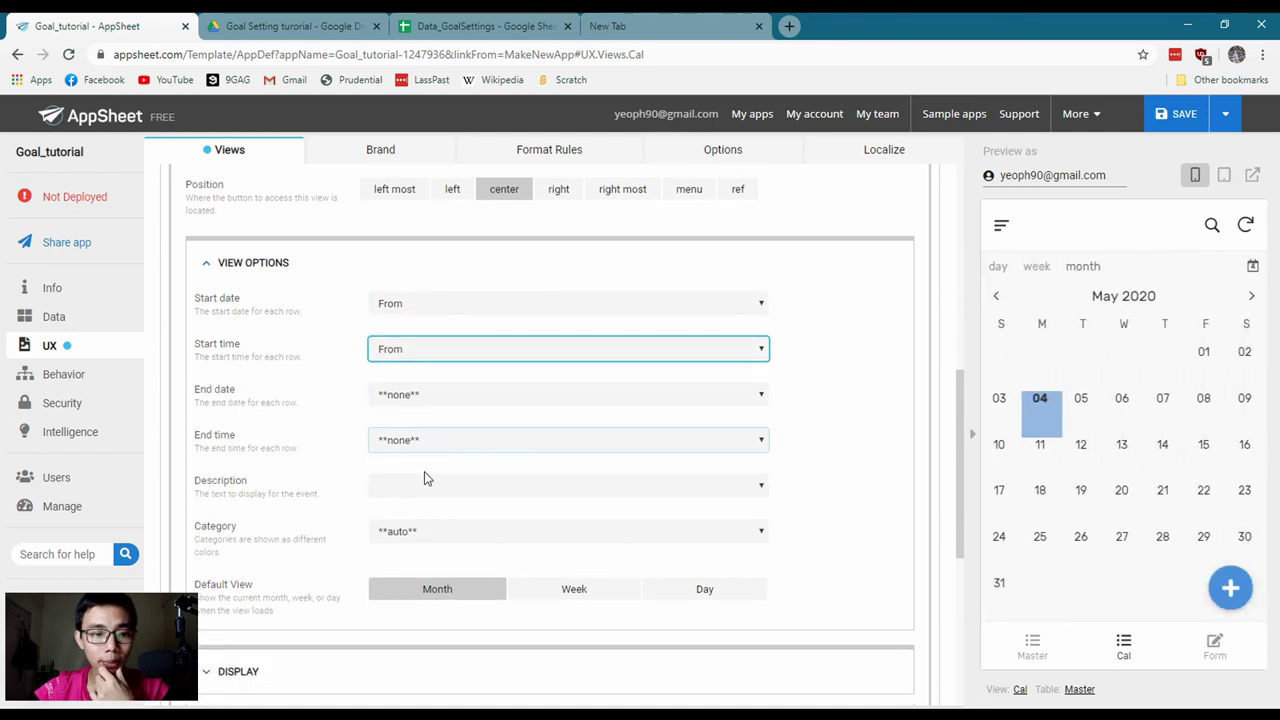
pyautogui.click(428, 533)
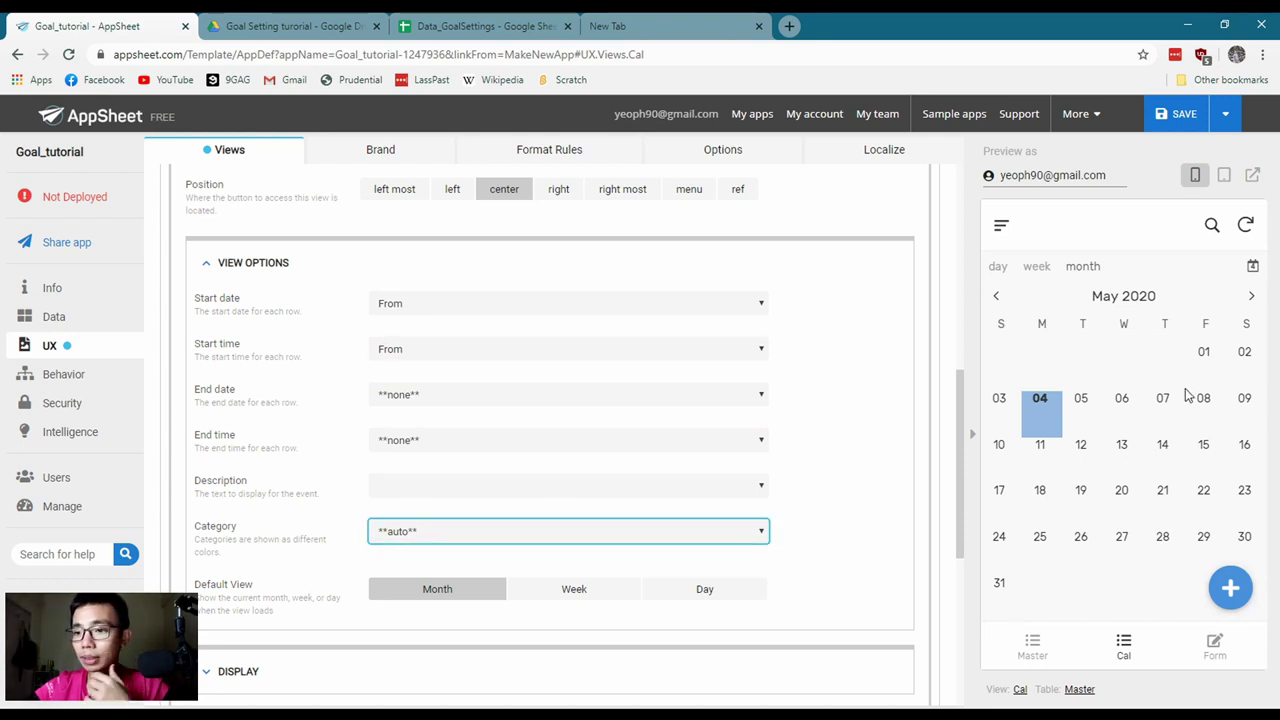
# Check the calendar preview by browsing the day and month views for April and May 2020
pyautogui.click(1084, 364)
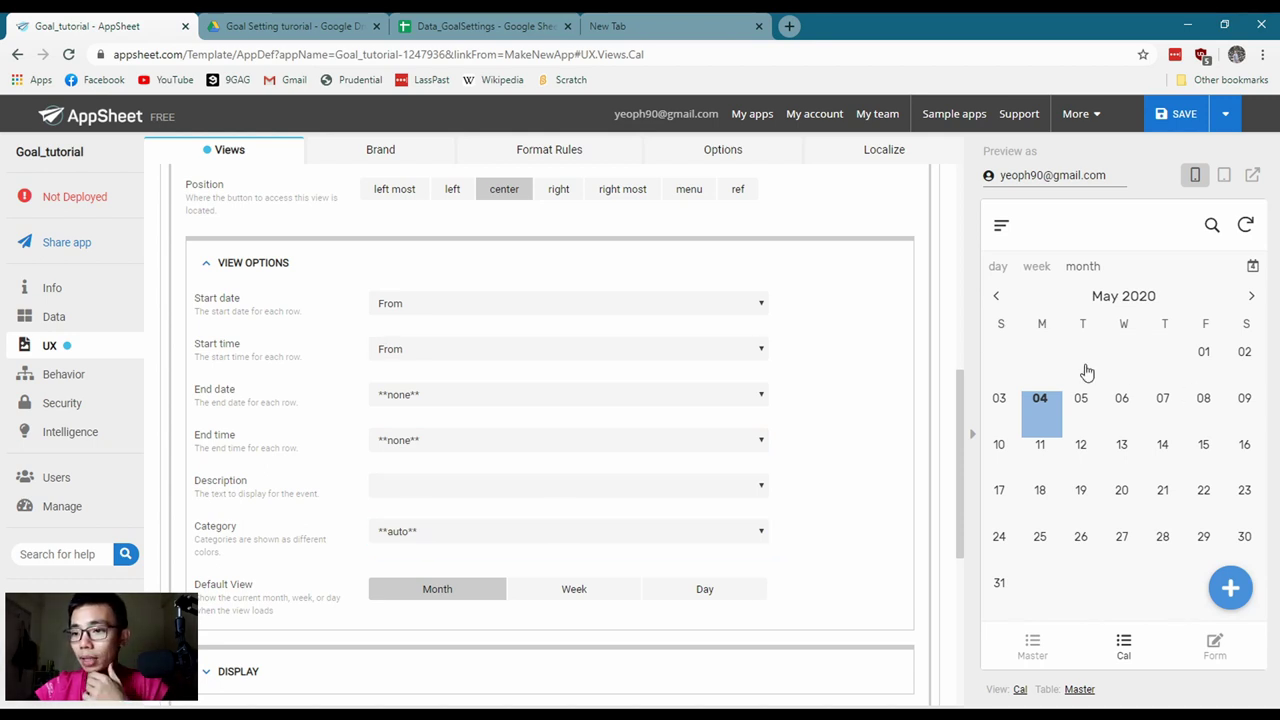
pyautogui.click(1049, 651)
pyautogui.click(1088, 648)
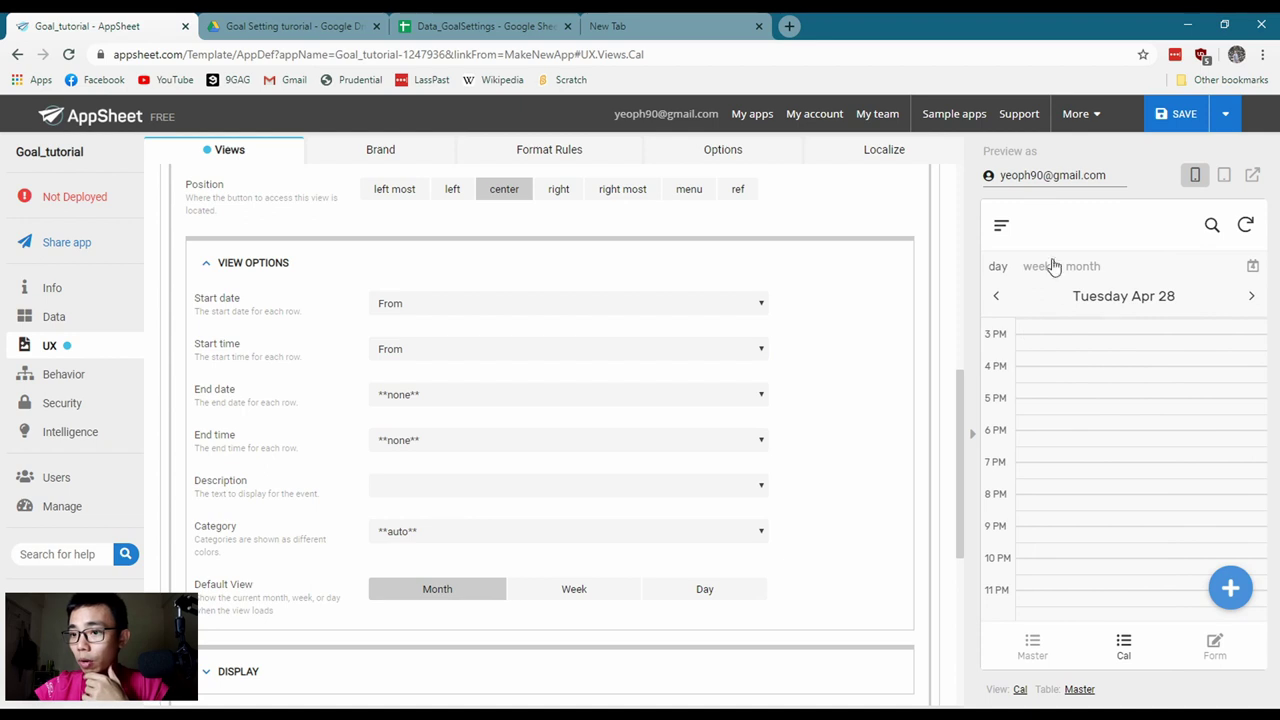
pyautogui.click(1082, 266)
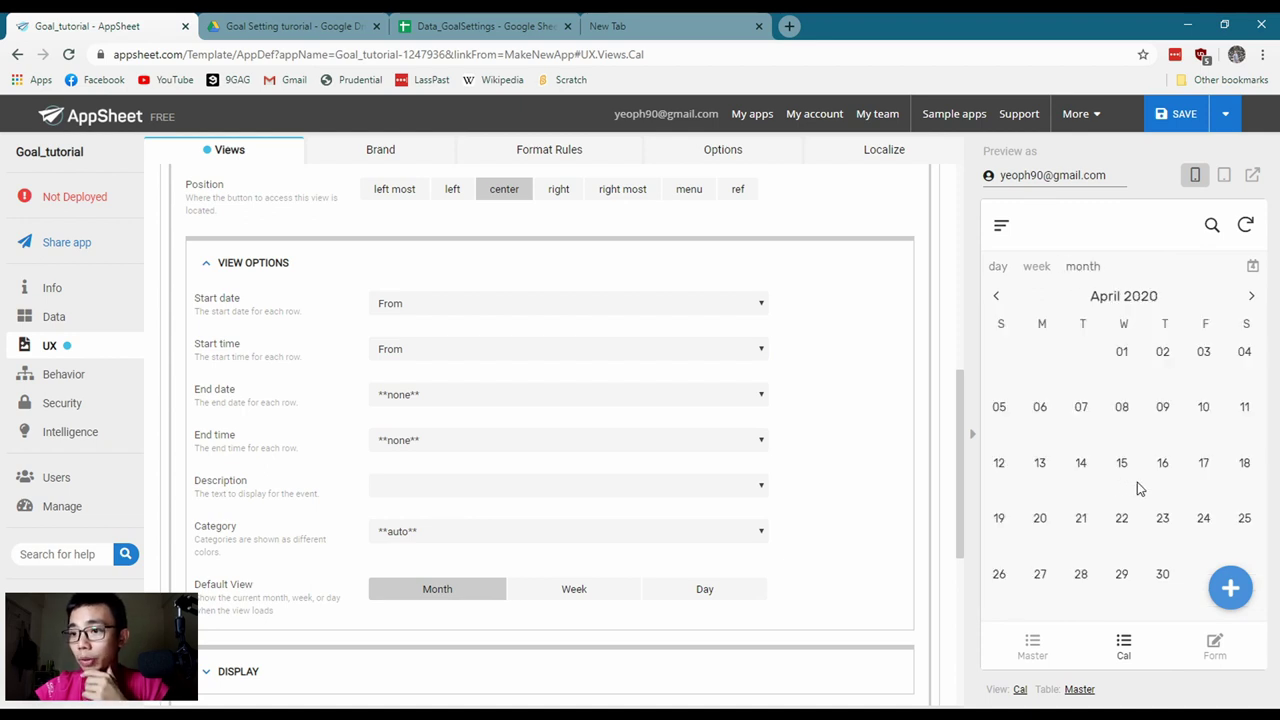
pyautogui.click(1252, 298)
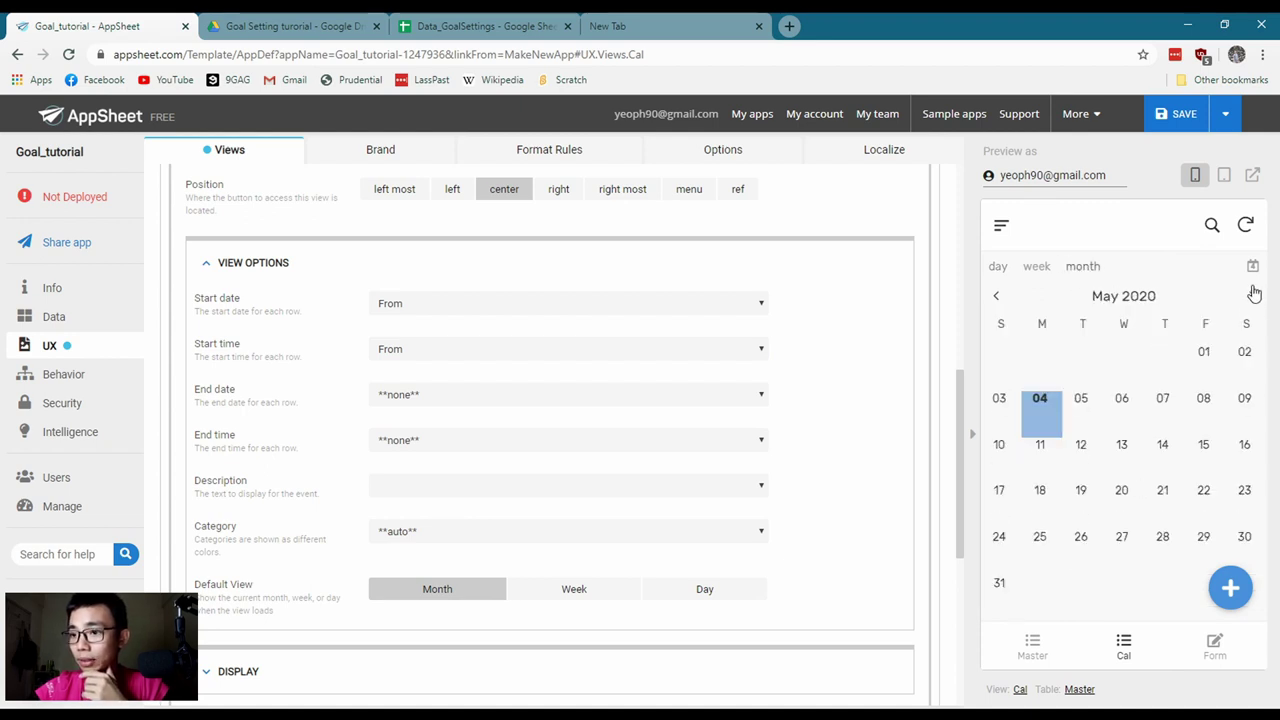
pyautogui.click(1087, 410)
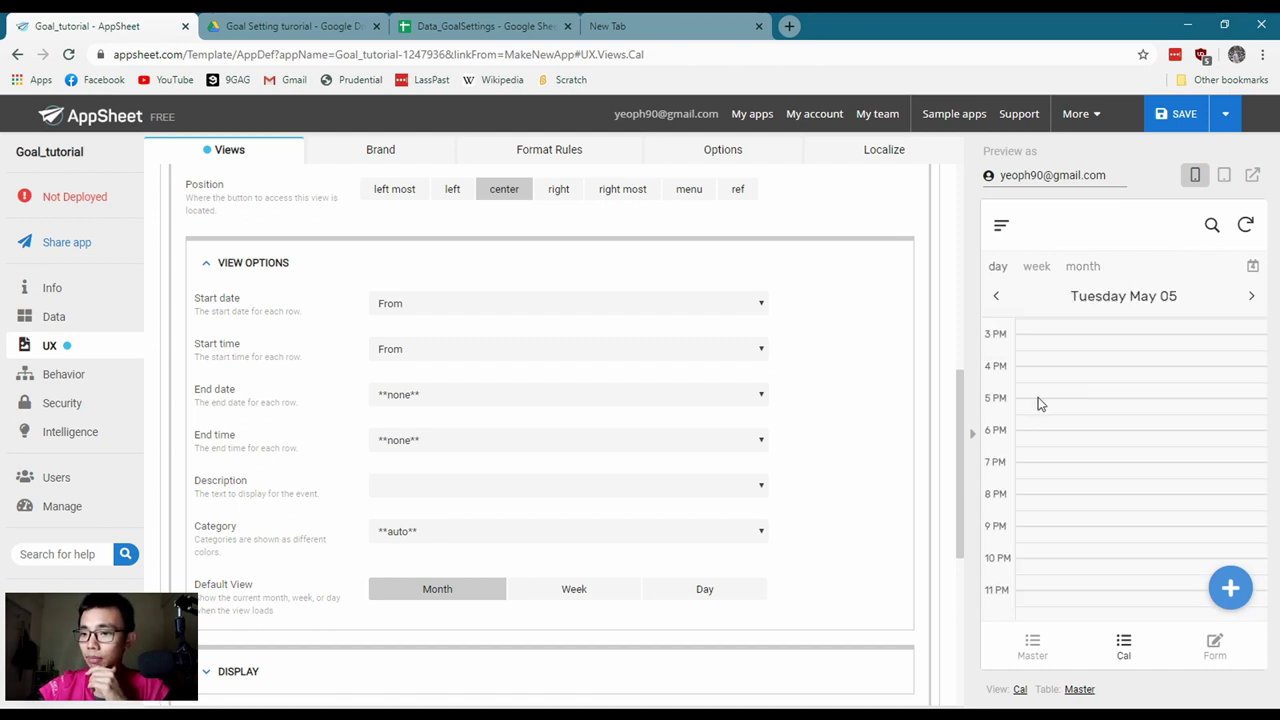
# Save the app and set the Cal view's end date and end time to From
pyautogui.click(1178, 118)
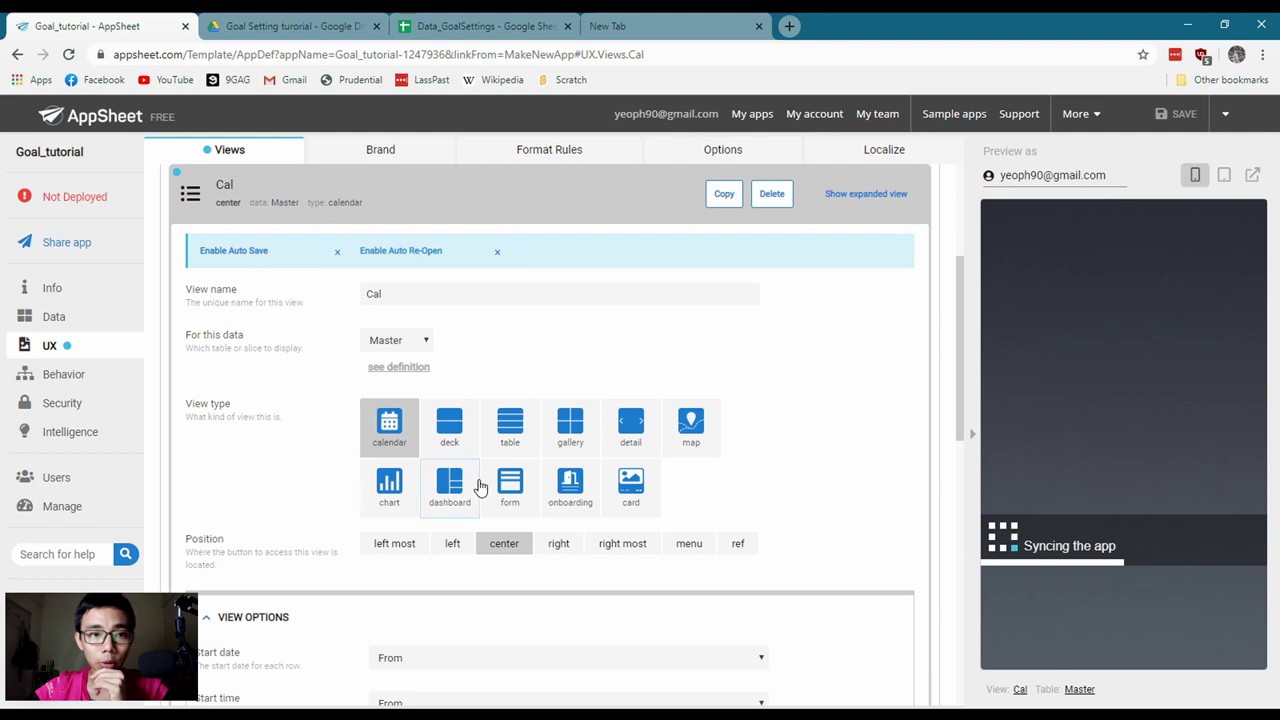
pyautogui.scroll(-3, 480, 487)
pyautogui.scroll(-2, 480, 487)
pyautogui.scroll(2, 470, 470)
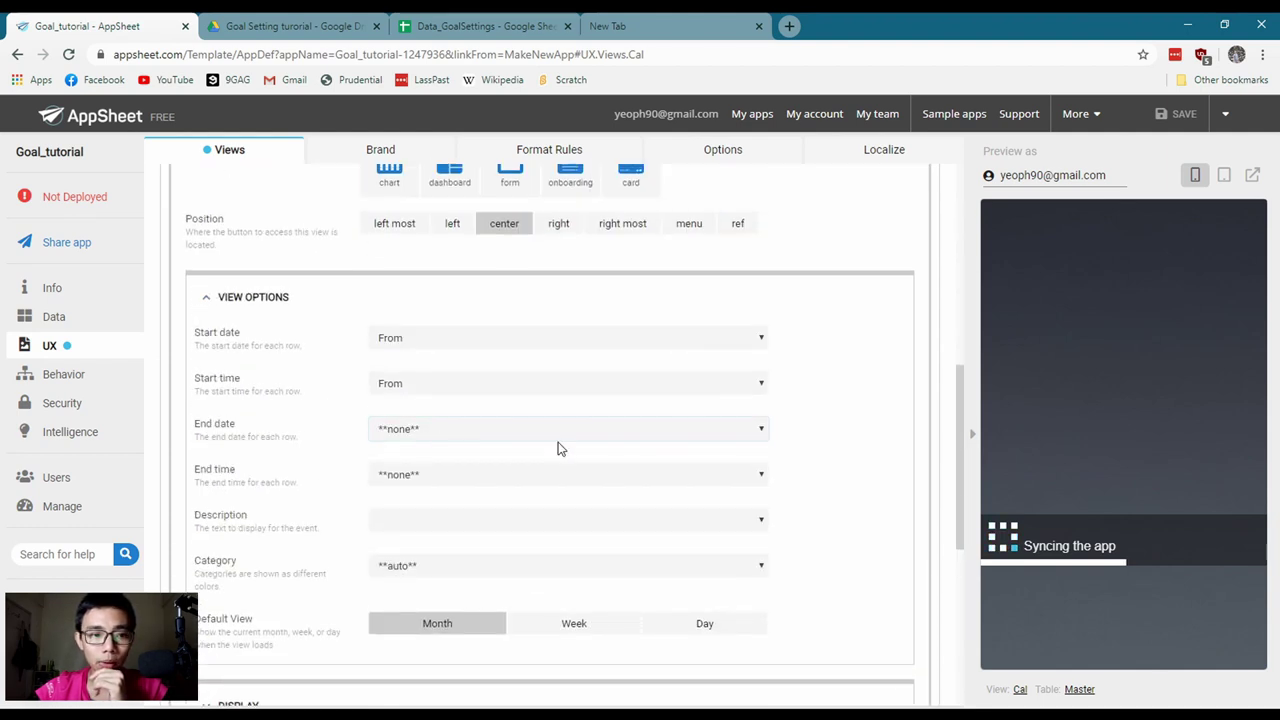
pyautogui.click(457, 434)
pyautogui.click(415, 488)
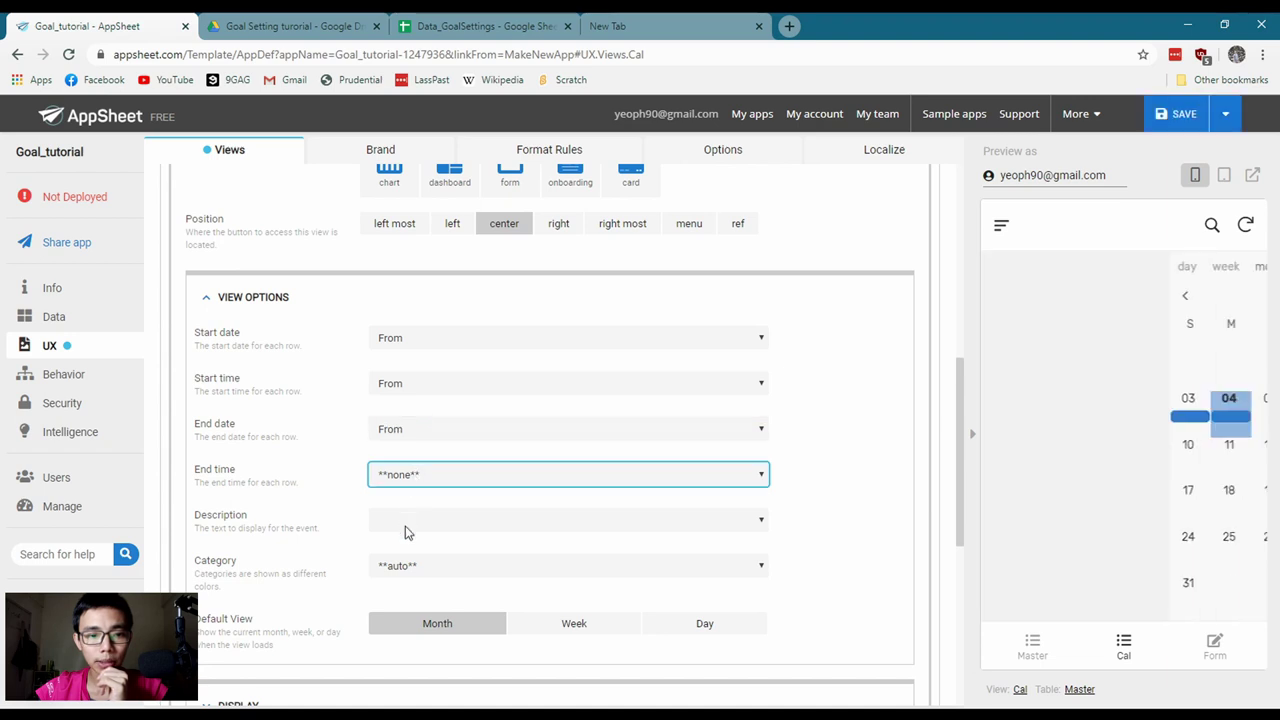
pyautogui.click(406, 514)
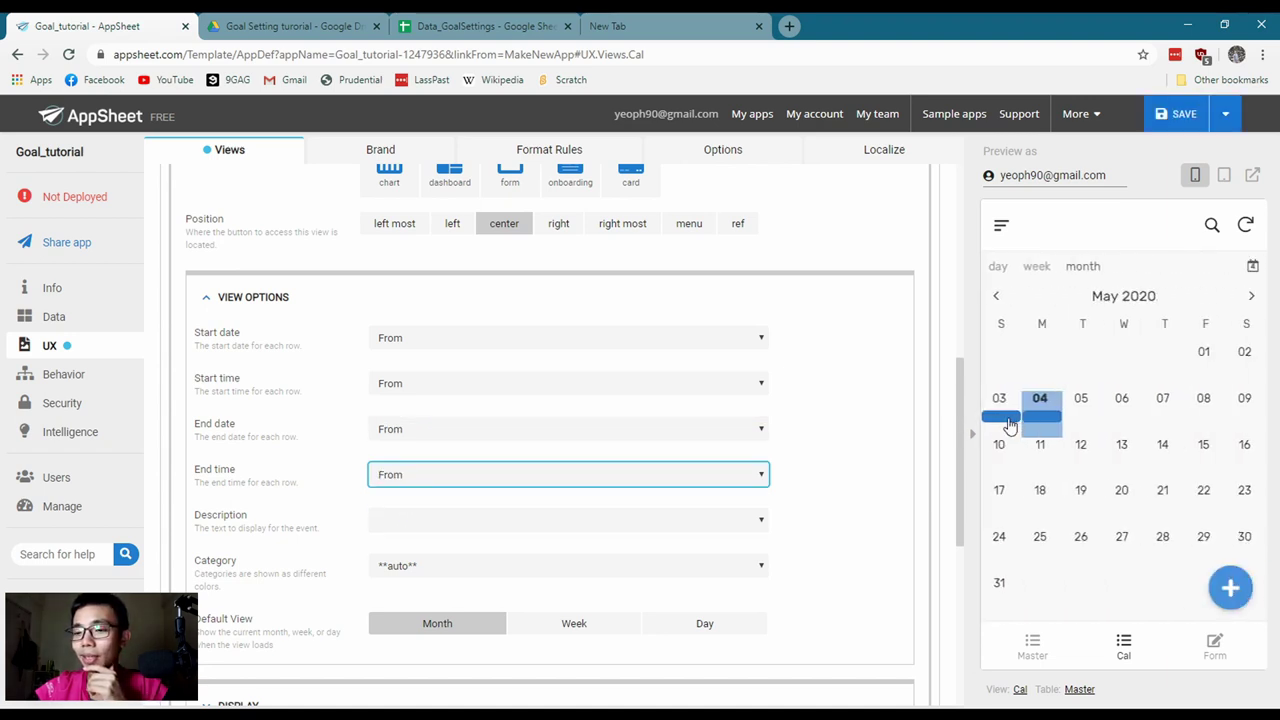
# Preview the calendar entries in the day, week and month layouts
pyautogui.click(998, 267)
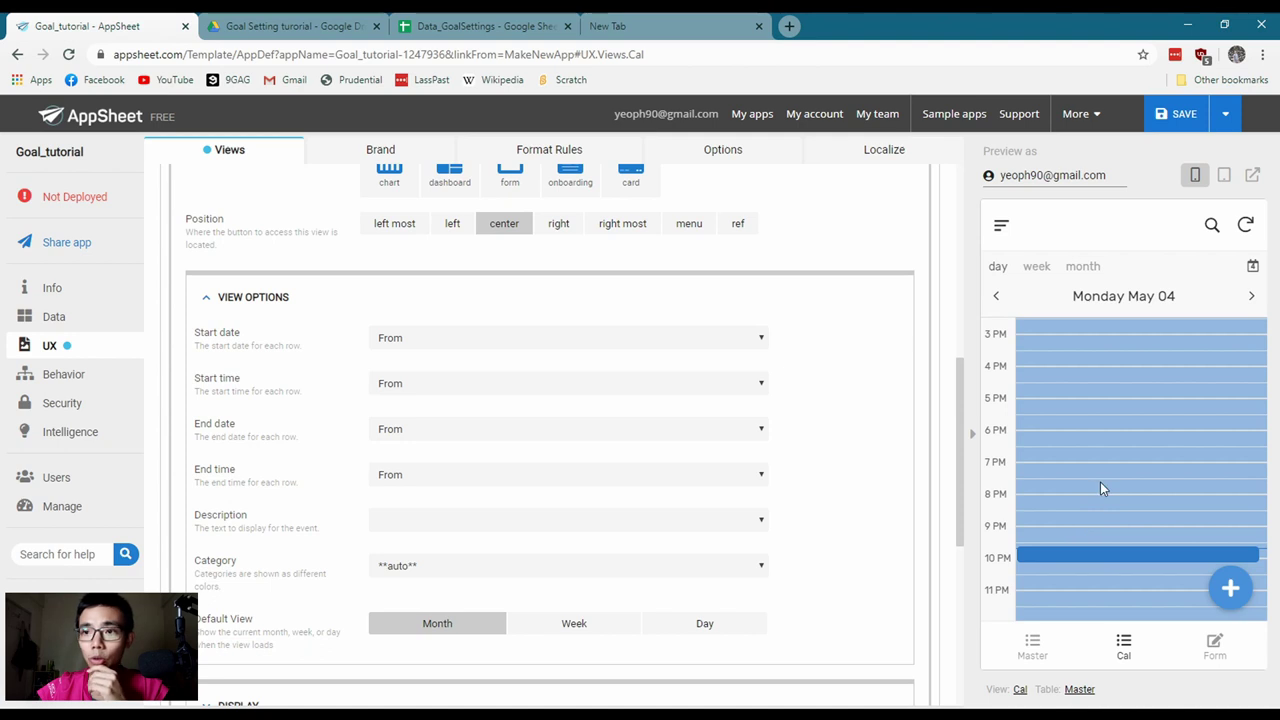
pyautogui.click(1037, 267)
pyautogui.click(998, 267)
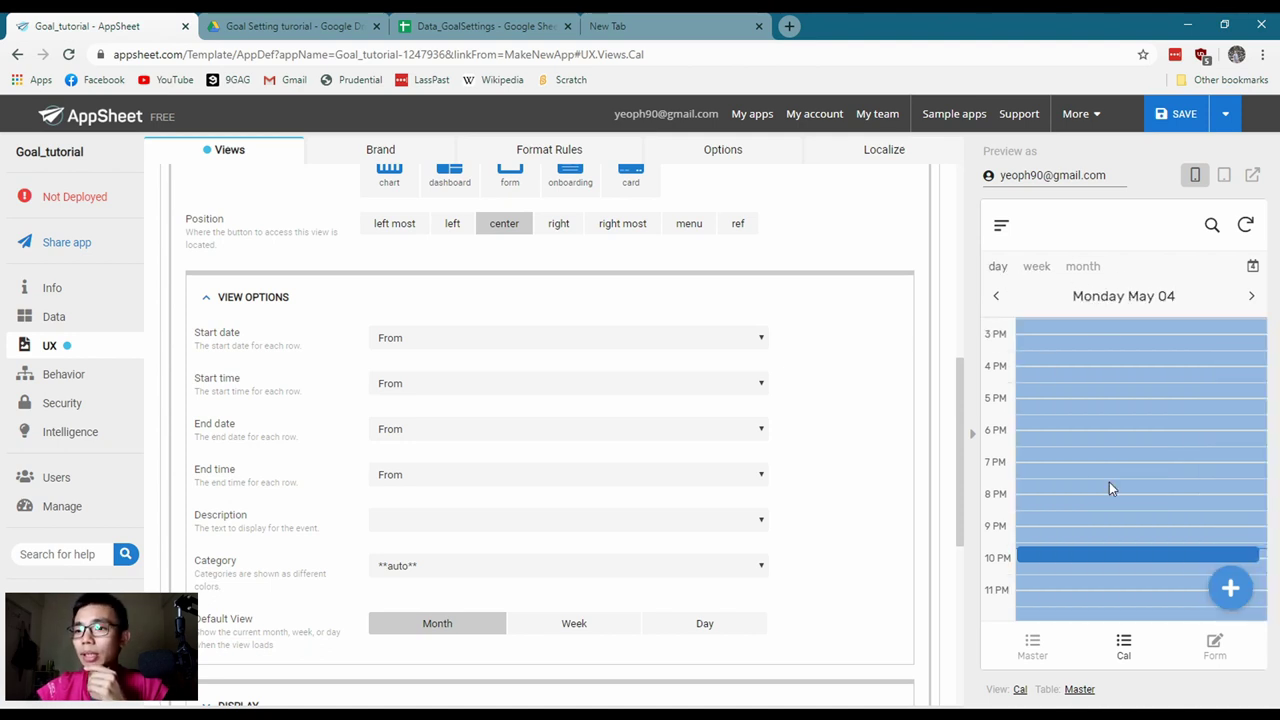
pyautogui.click(1081, 266)
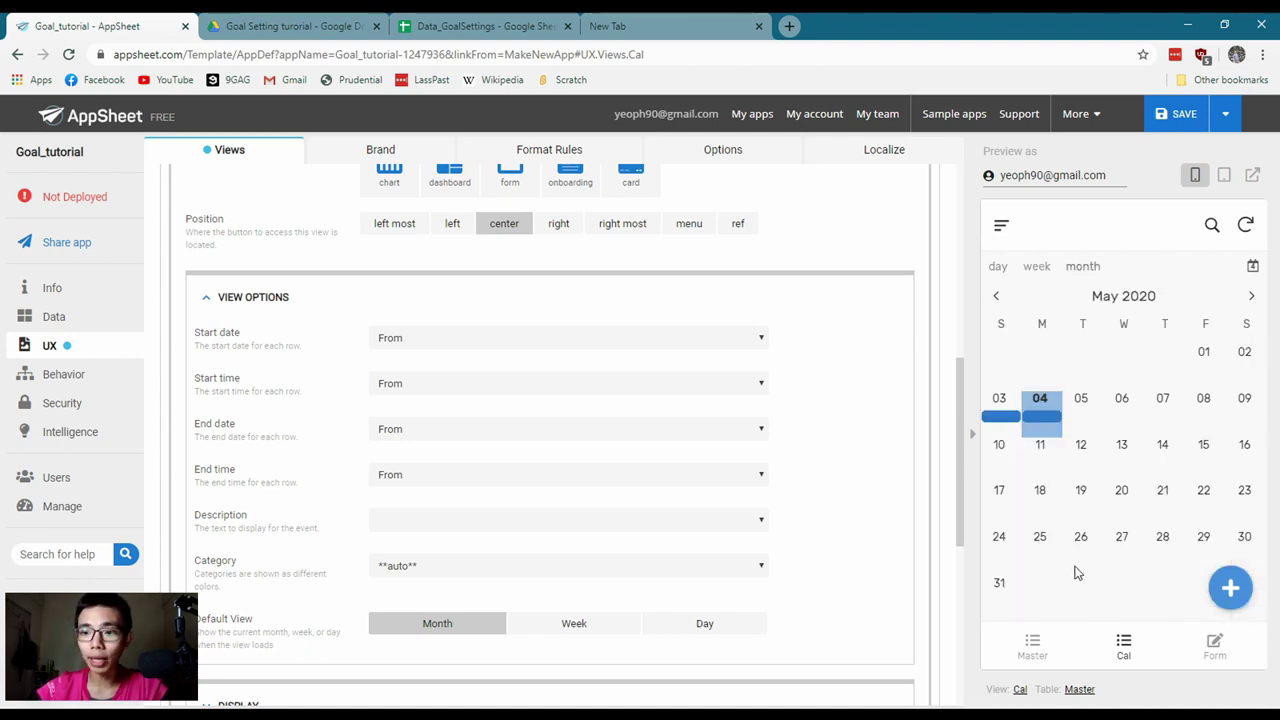
# Look through the Master list and the entry form in the app preview and return to the Cal view
pyautogui.click(1050, 650)
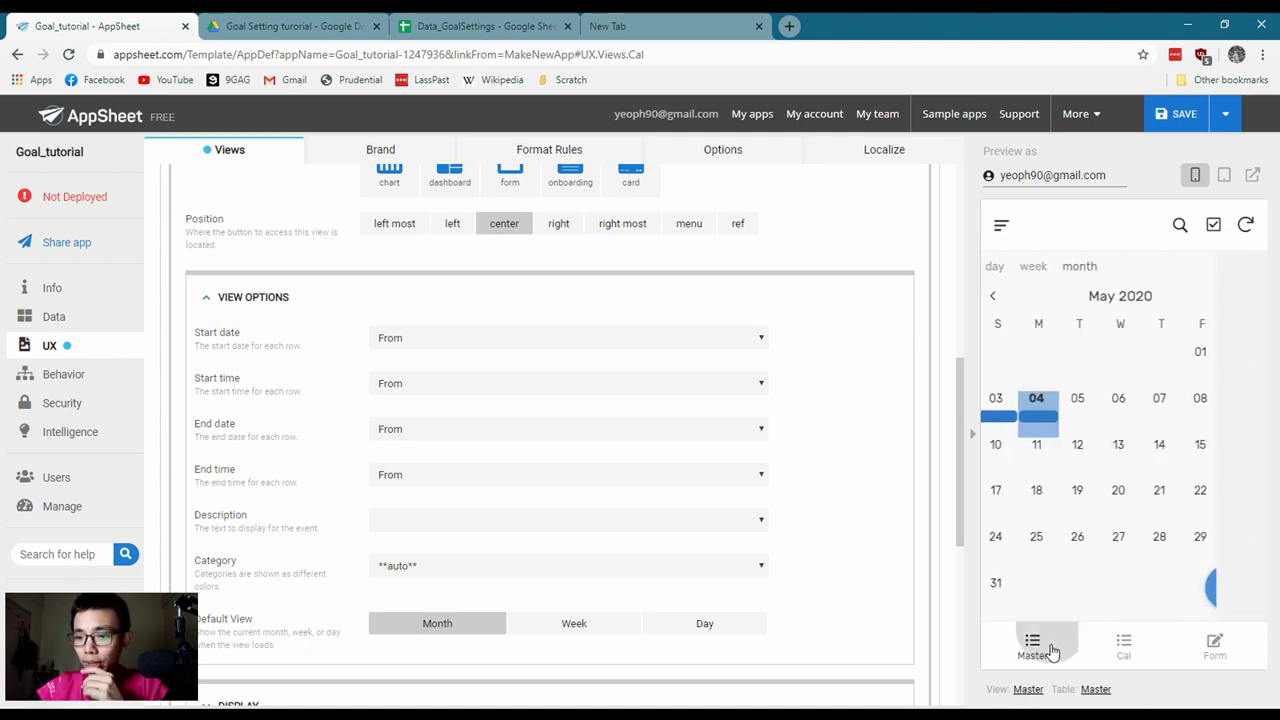
pyautogui.click(1218, 650)
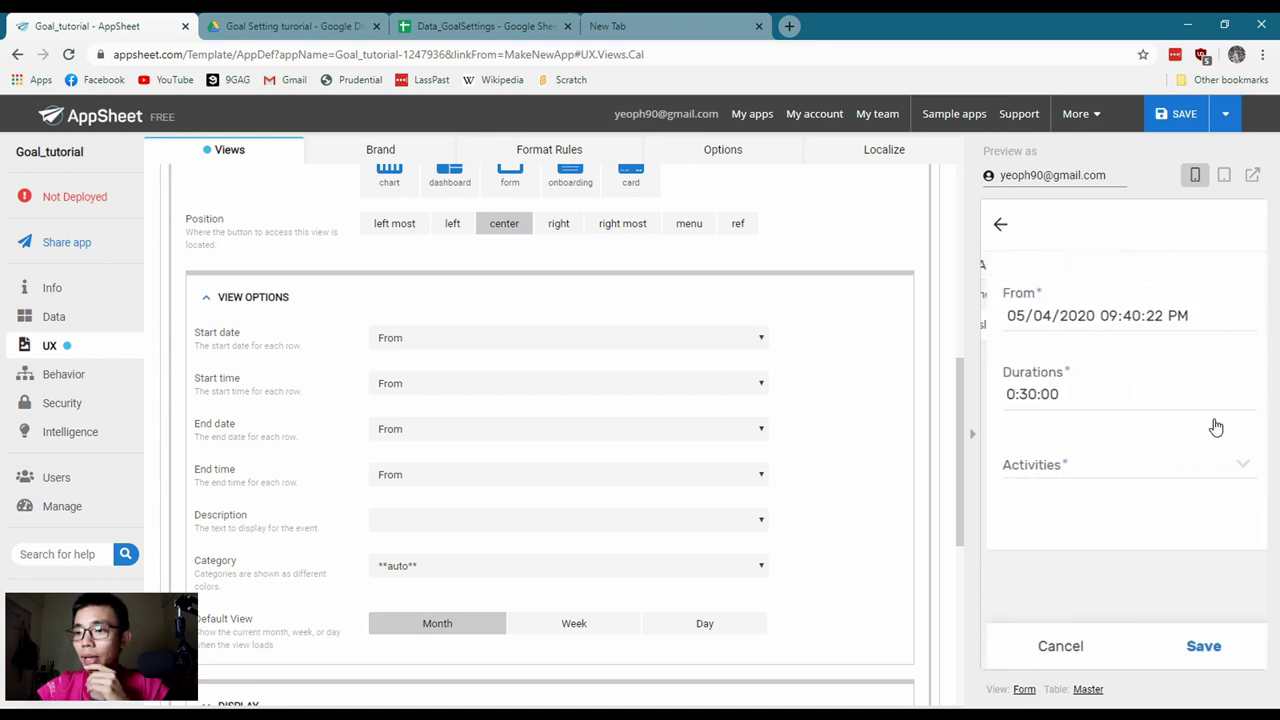
pyautogui.click(1050, 648)
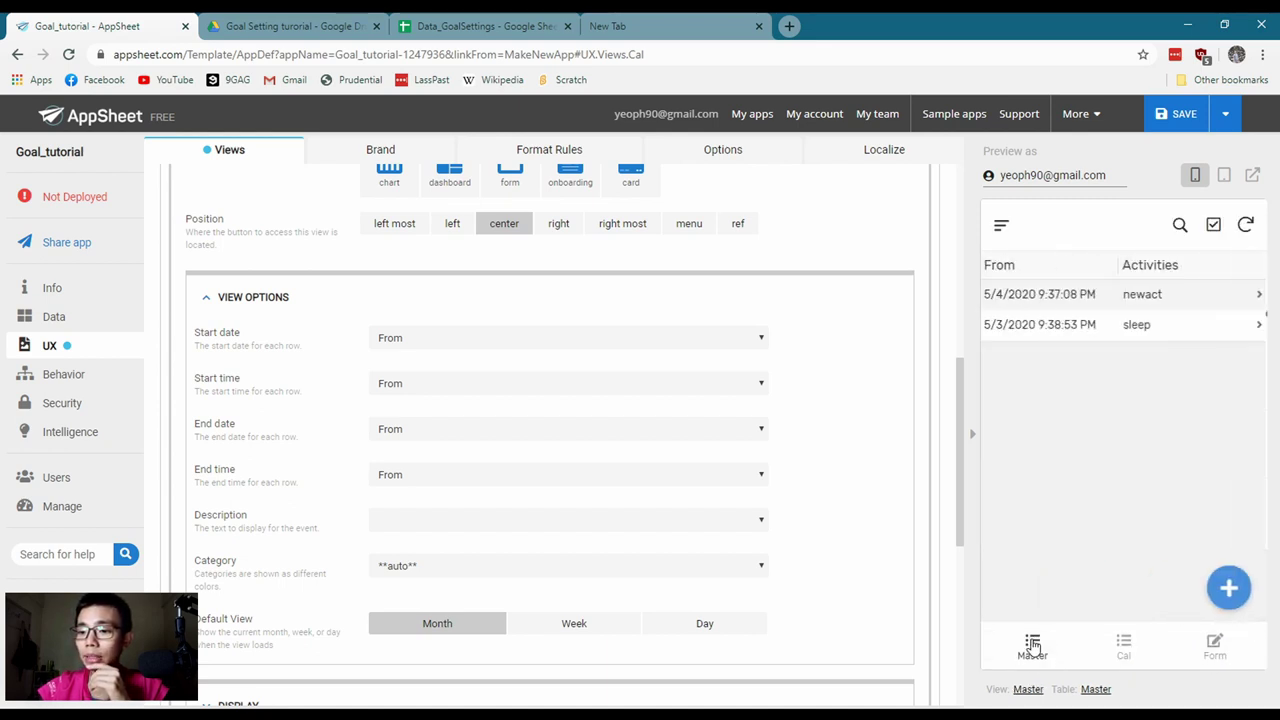
pyautogui.click(1124, 645)
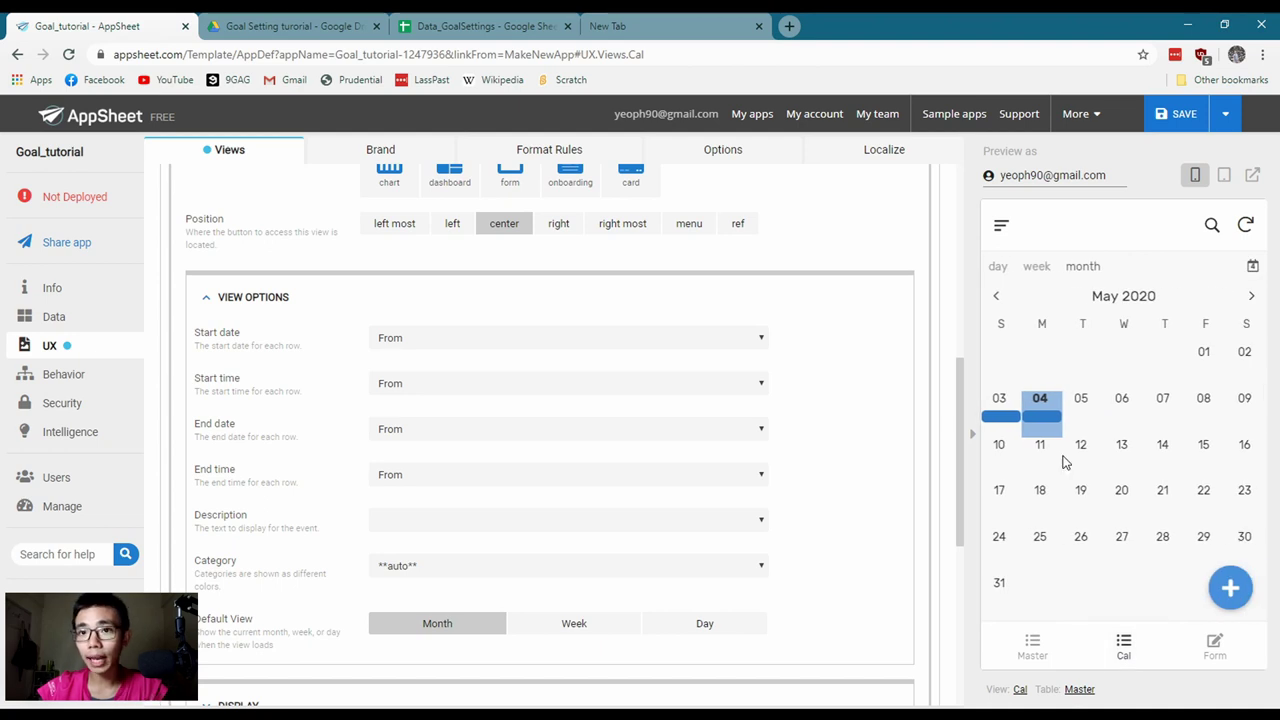
# Close the Cal view's settings and add a new view named Pie
pyautogui.scroll(5, 849, 496)
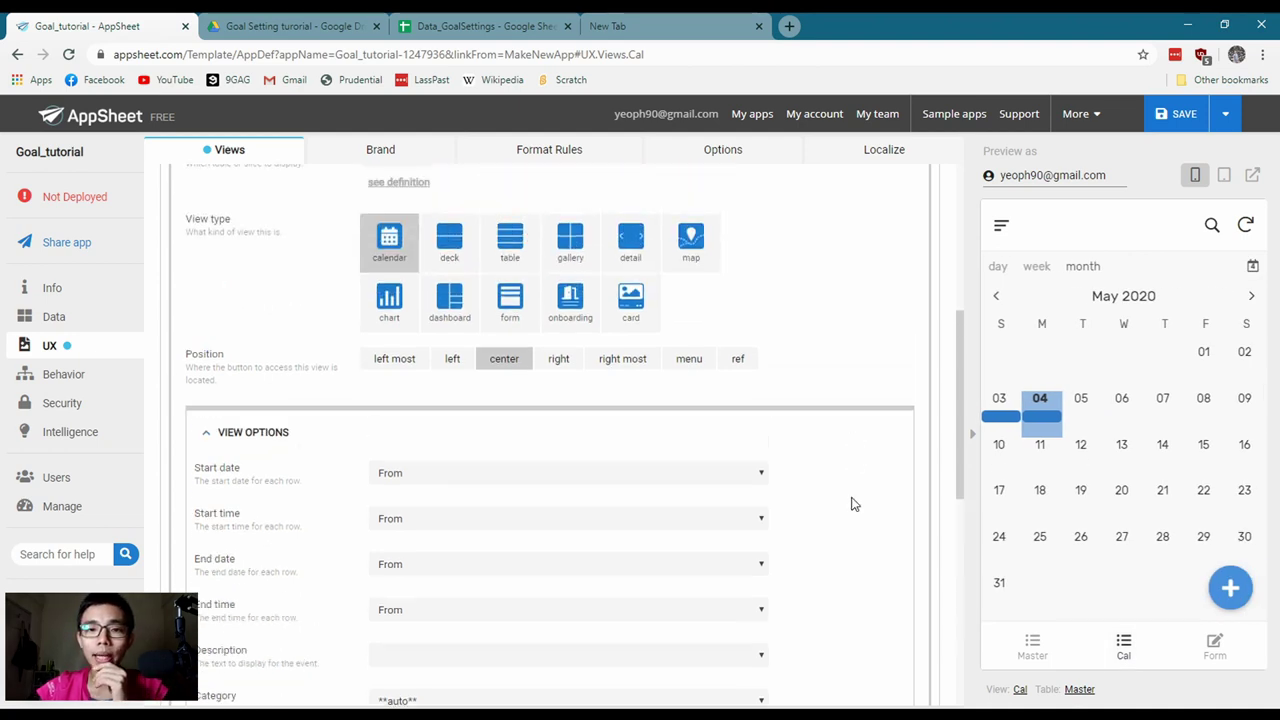
pyautogui.scroll(-1, 280, 303)
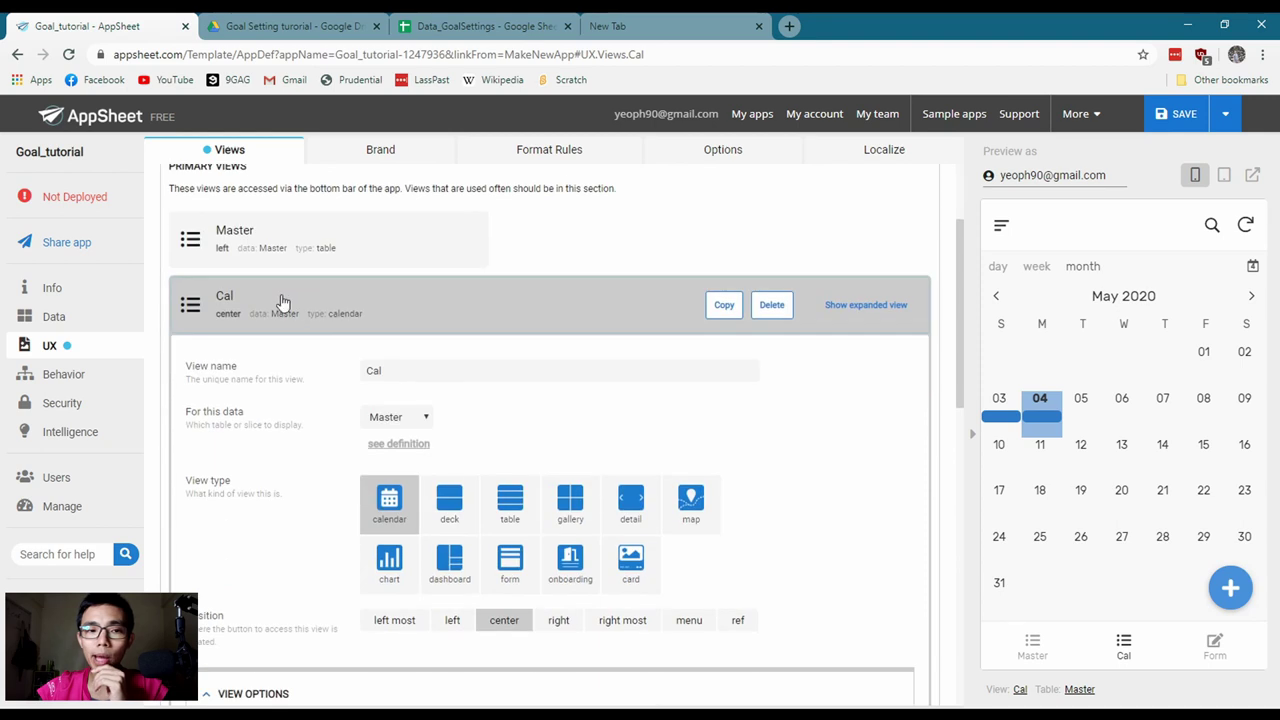
pyautogui.click(280, 303)
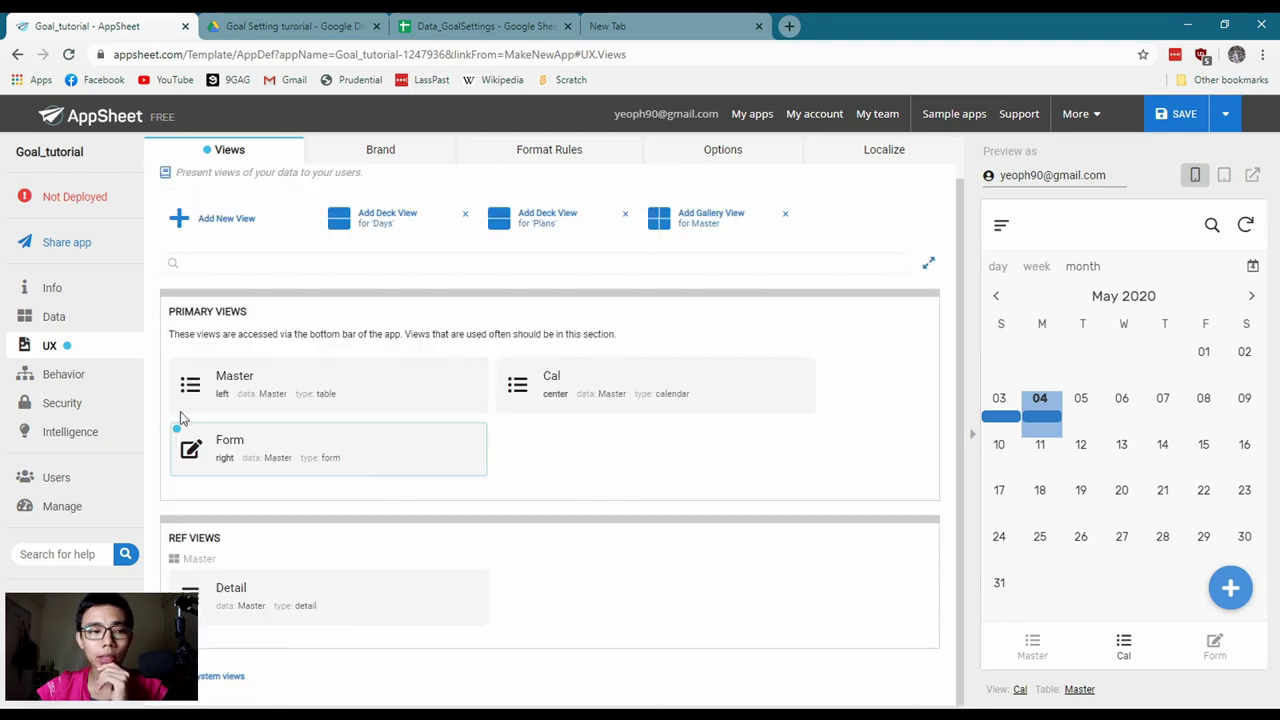
pyautogui.click(221, 222)
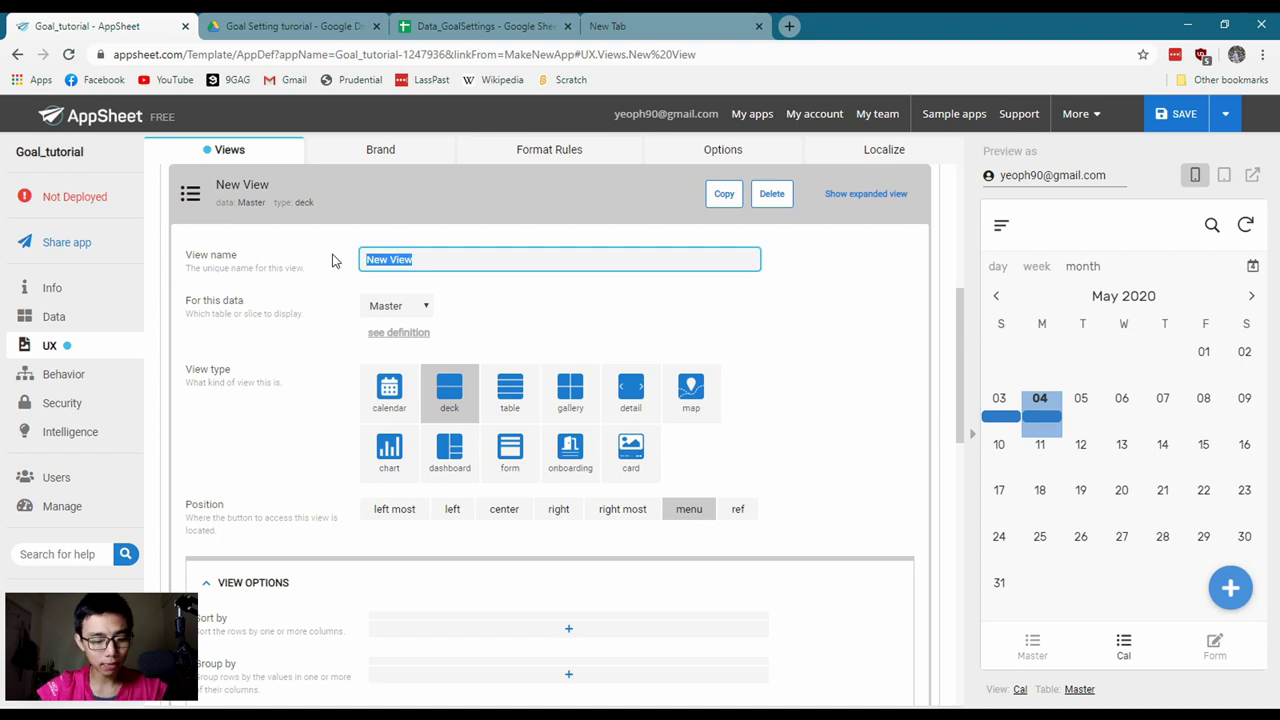
pyautogui.write('Ple')
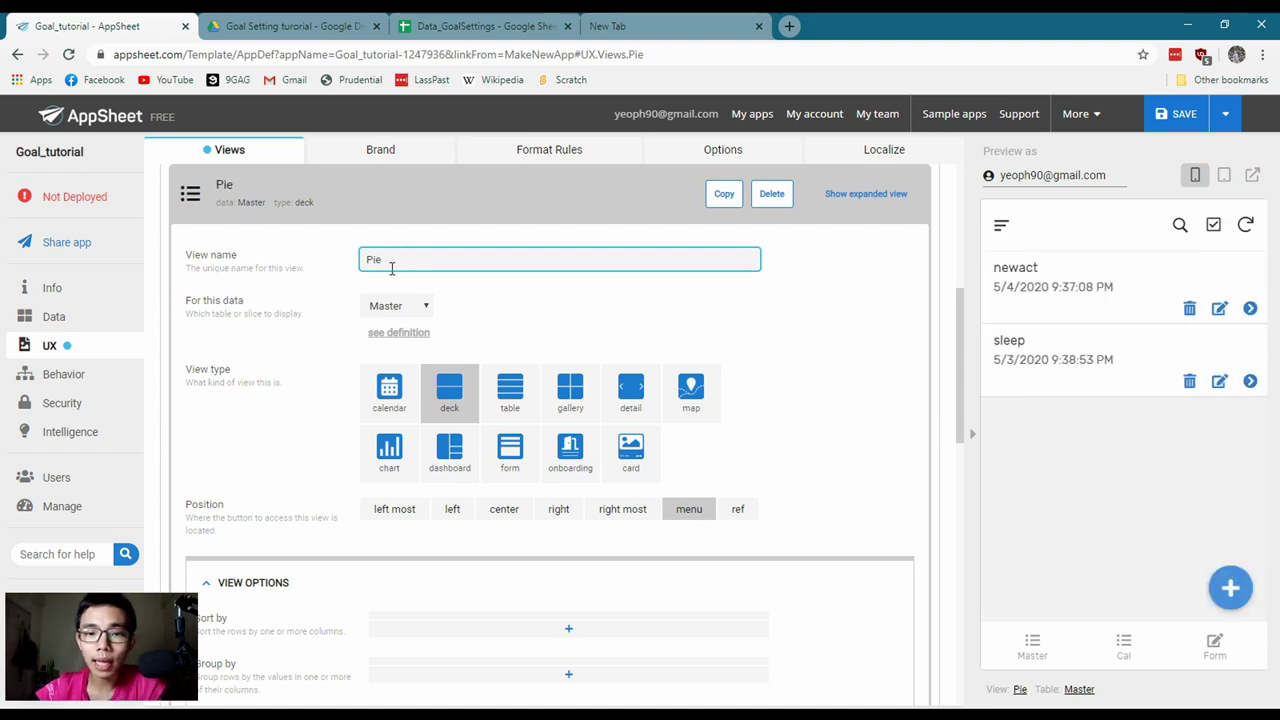
# Make the Pie view a chart and set its chart type to aggregate piechart
pyautogui.click(387, 478)
pyautogui.scroll(-3, 650, 480)
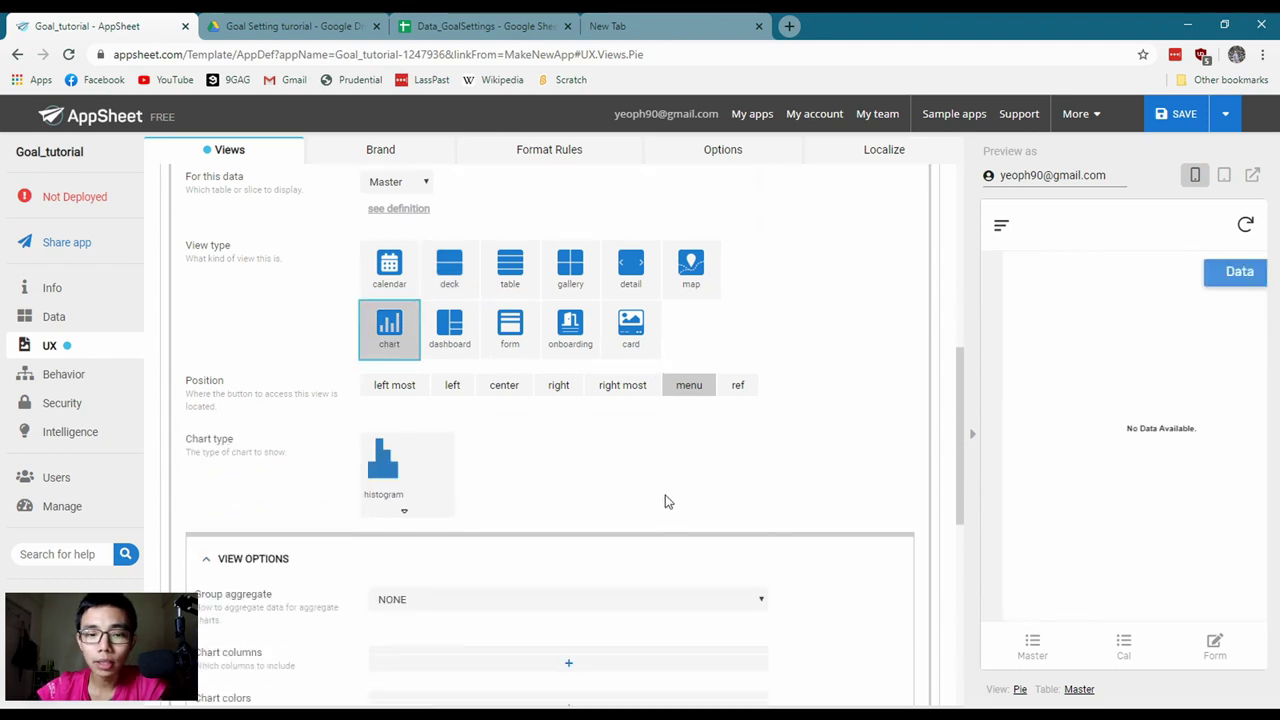
pyautogui.click(432, 362)
pyautogui.click(700, 360)
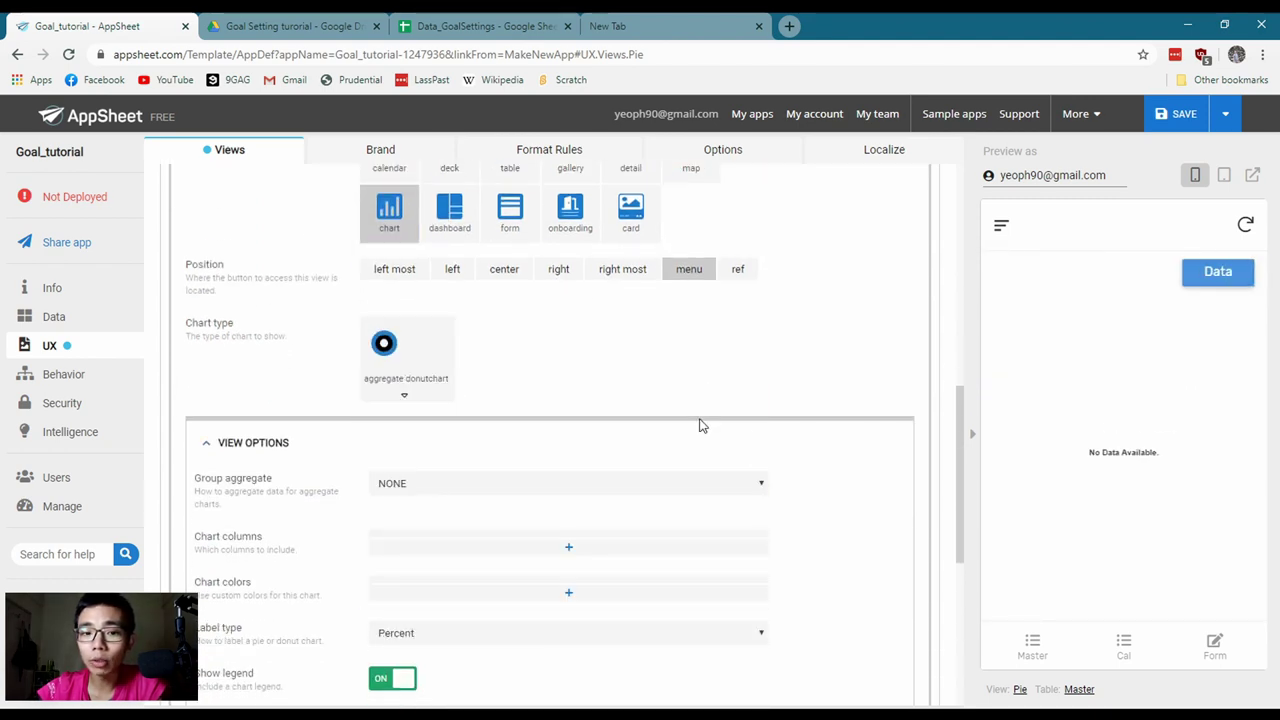
pyautogui.click(425, 375)
pyautogui.click(620, 360)
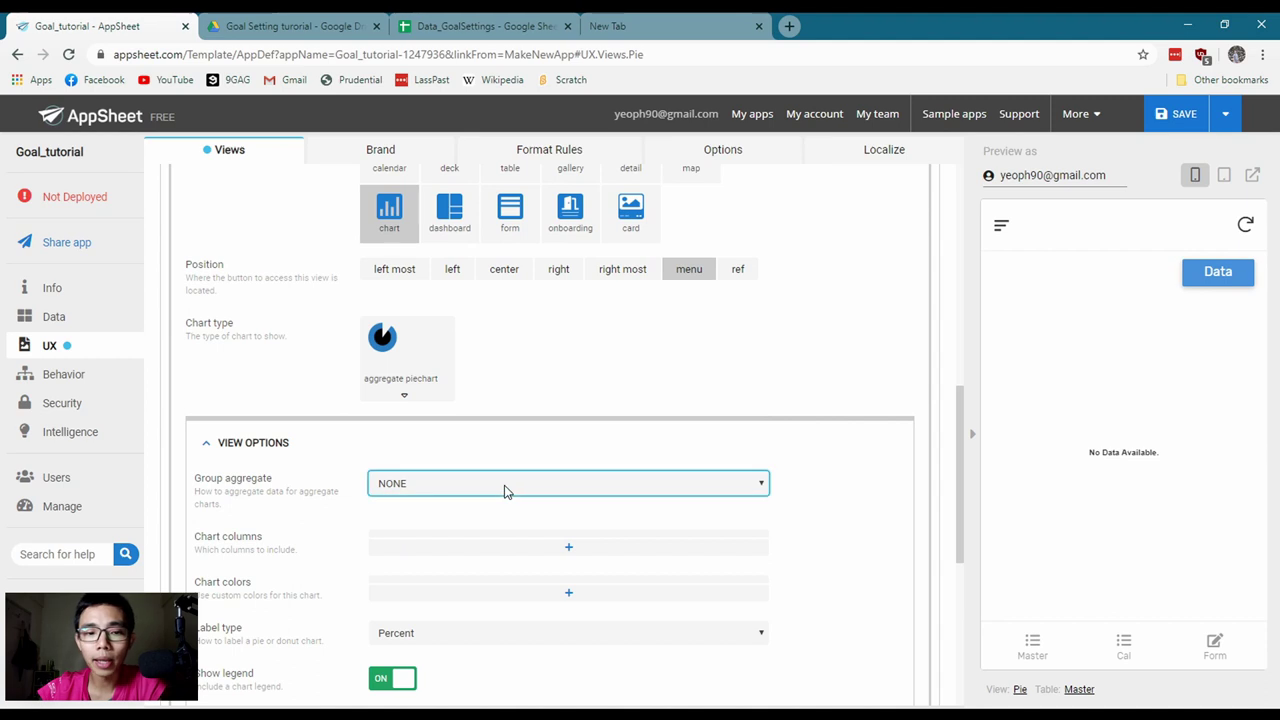
# Set the chart's group aggregate to SUM :: Activities and add Activities as its chart column
pyautogui.click(476, 537)
pyautogui.scroll(-2, 549, 449)
pyautogui.click(566, 394)
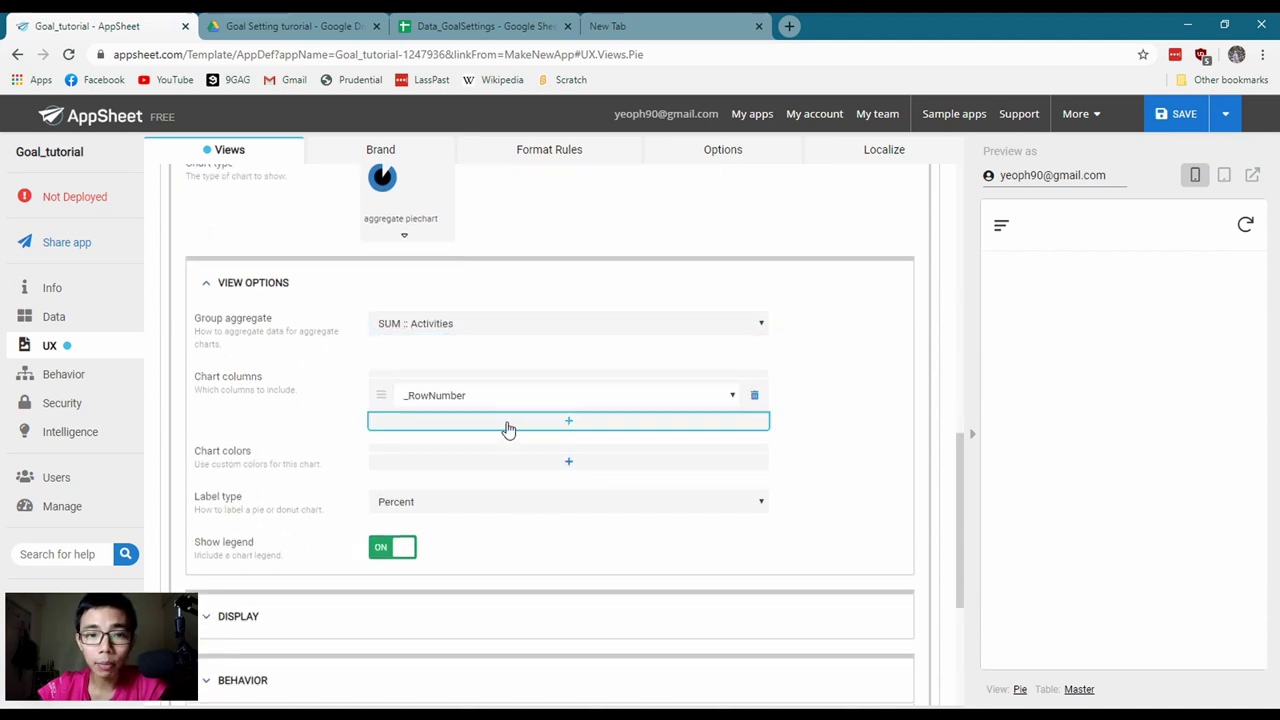
pyautogui.click(480, 400)
pyautogui.click(457, 450)
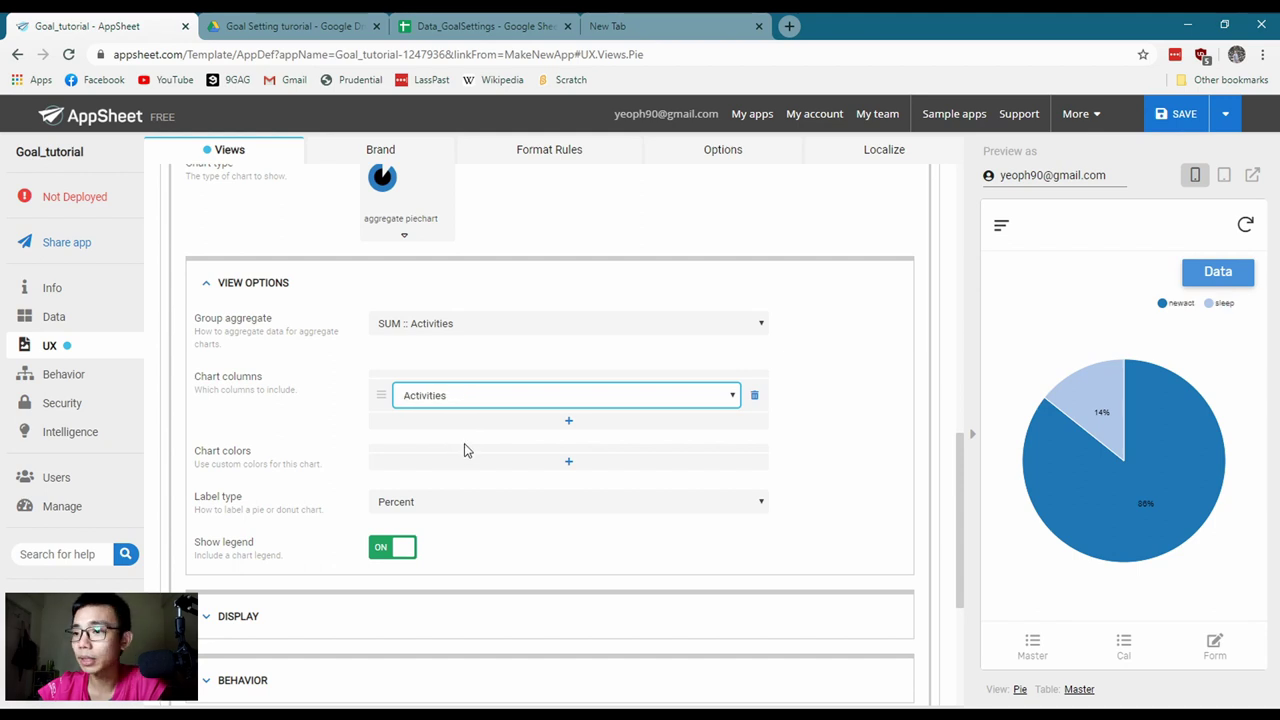
pyautogui.moveTo(1166, 436)
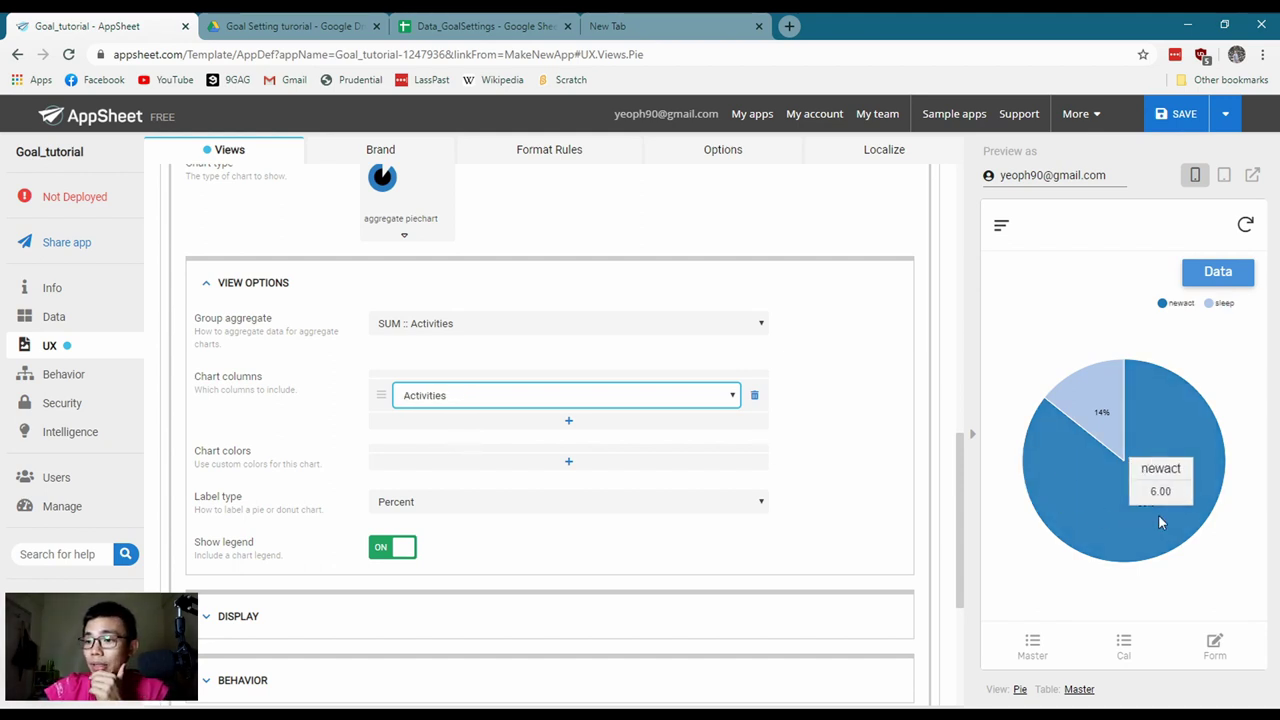
pyautogui.moveTo(1103, 414)
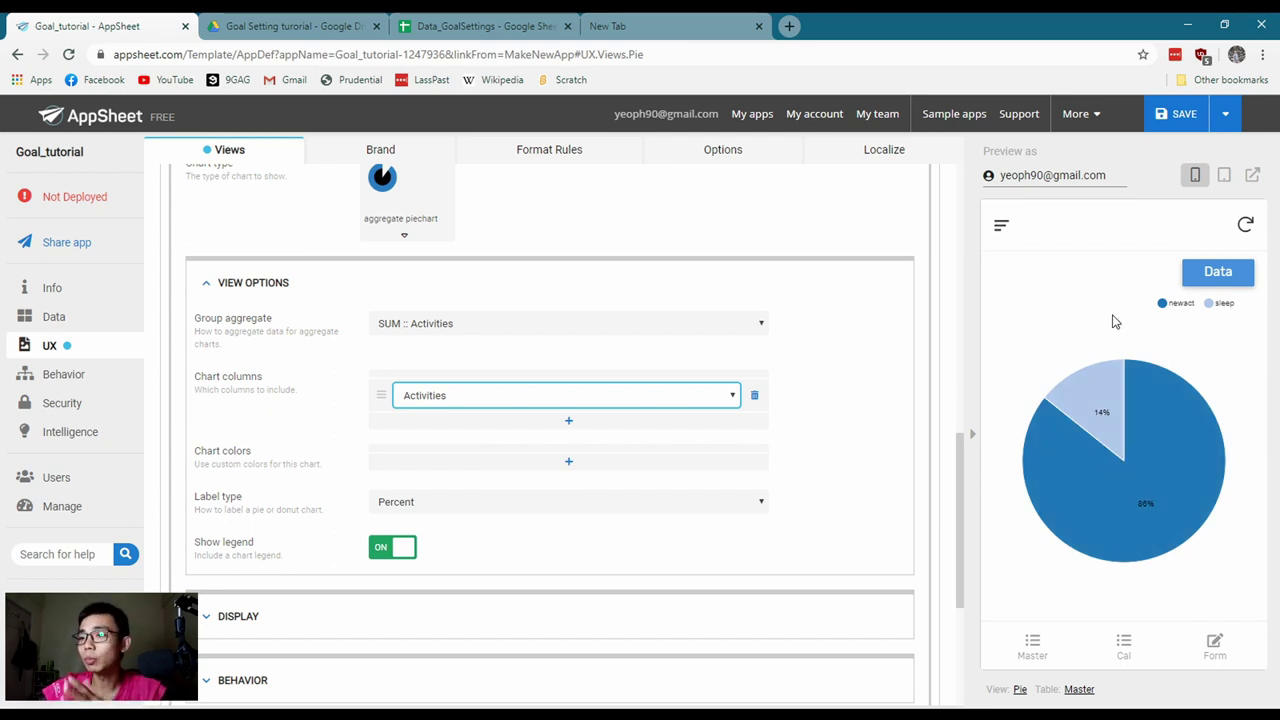
# Add a custom chart color to the Pie view and set it to yellow
pyautogui.click(566, 462)
pyautogui.click(428, 468)
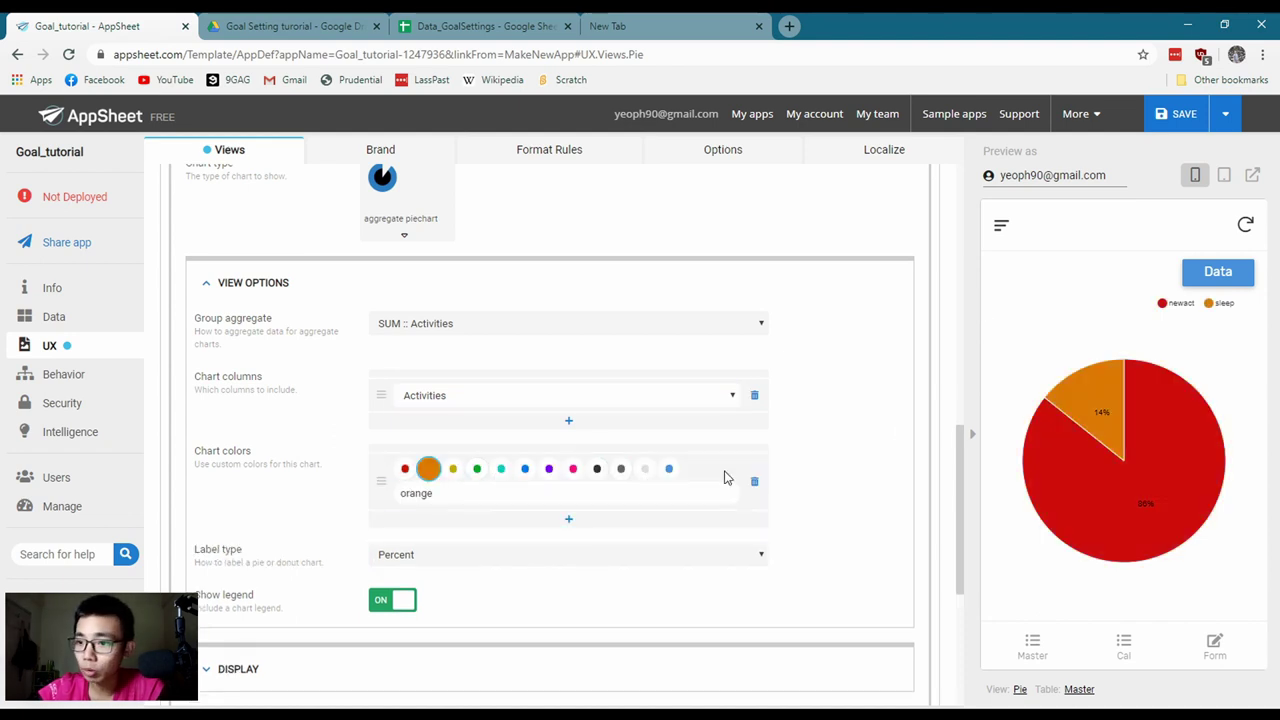
pyautogui.click(452, 470)
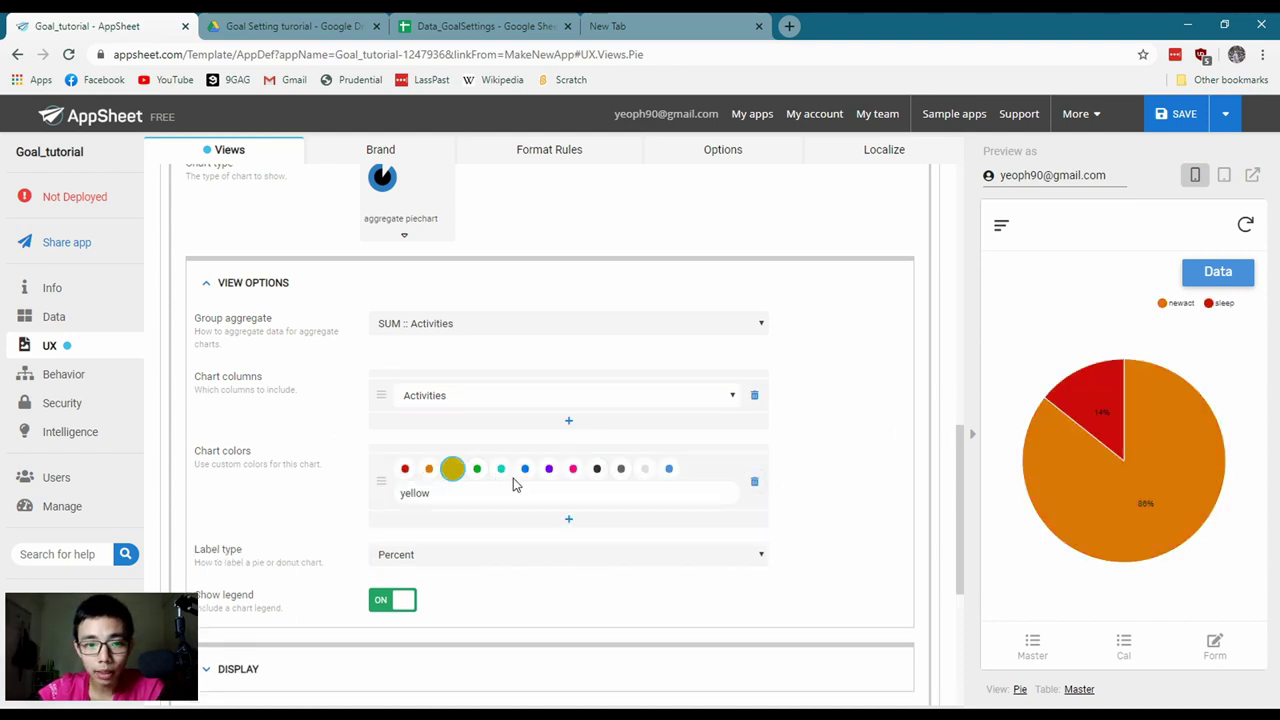
# Change the Pie view's chart color to red and close the view's settings
pyautogui.click(572, 469)
pyautogui.click(404, 468)
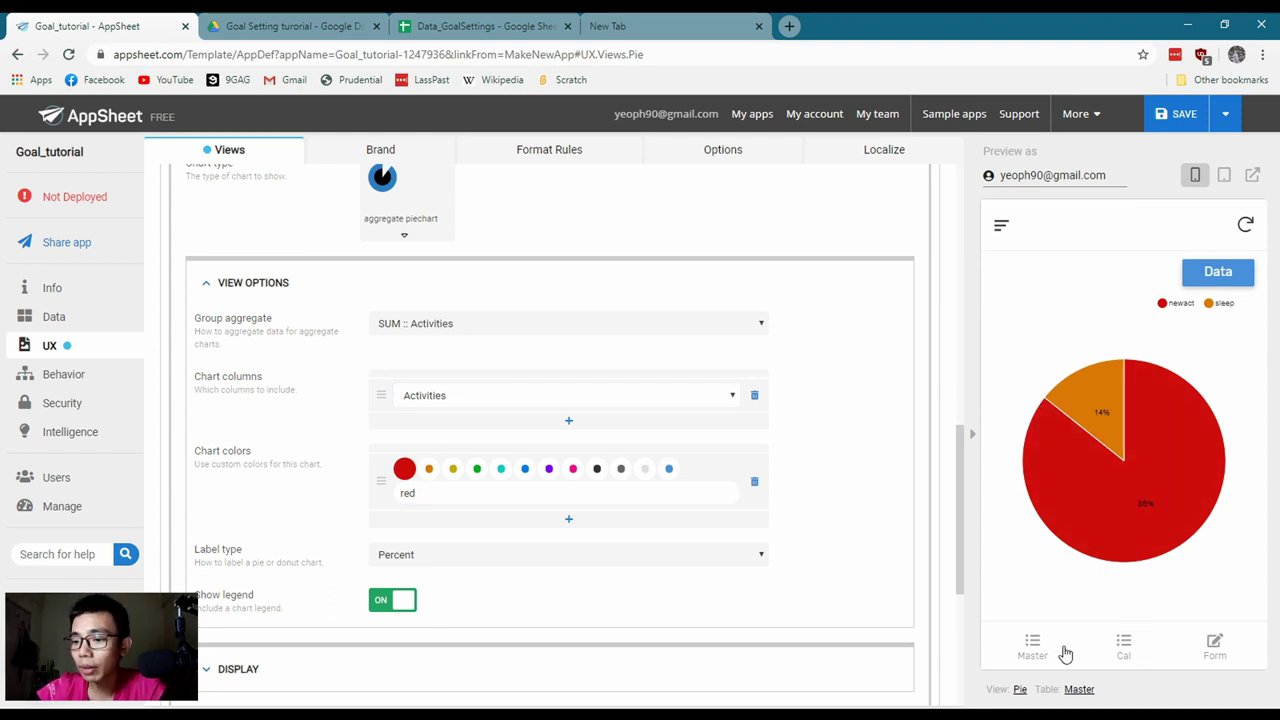
pyautogui.scroll(10, 314, 423)
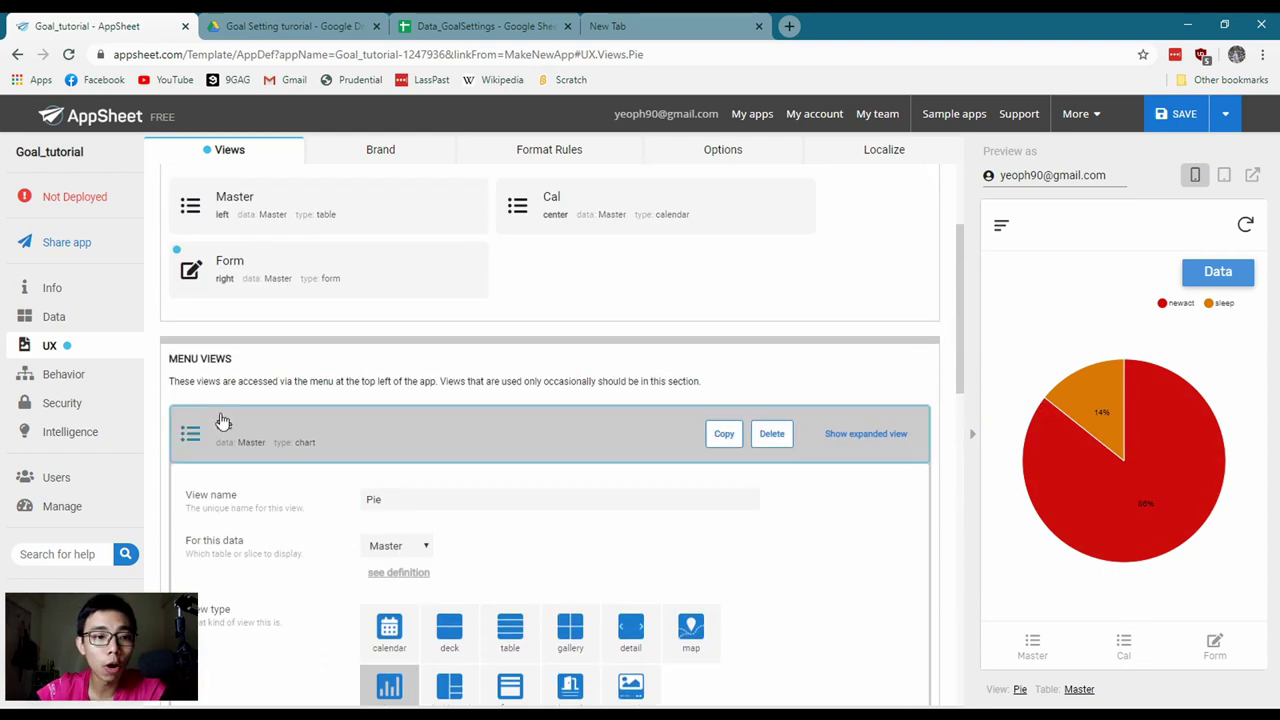
pyautogui.click(220, 420)
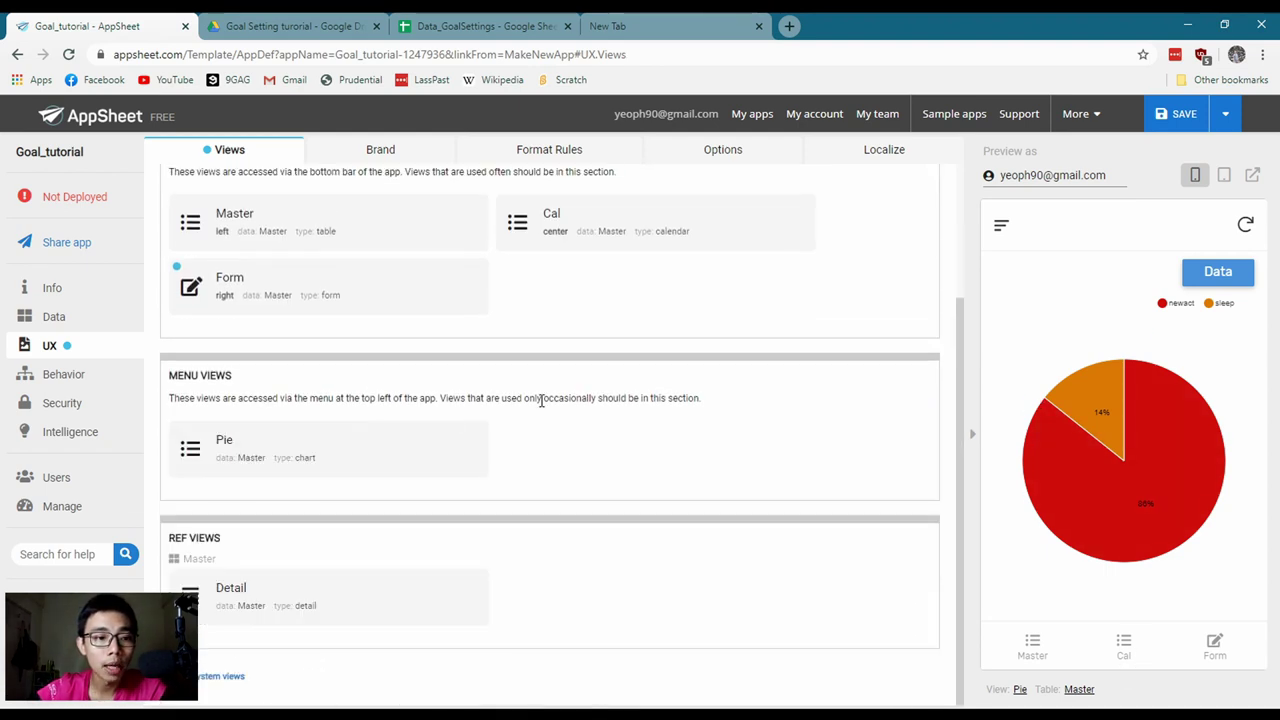
# Add a virtual column named To to the Master table
pyautogui.click(68, 317)
pyautogui.click(180, 320)
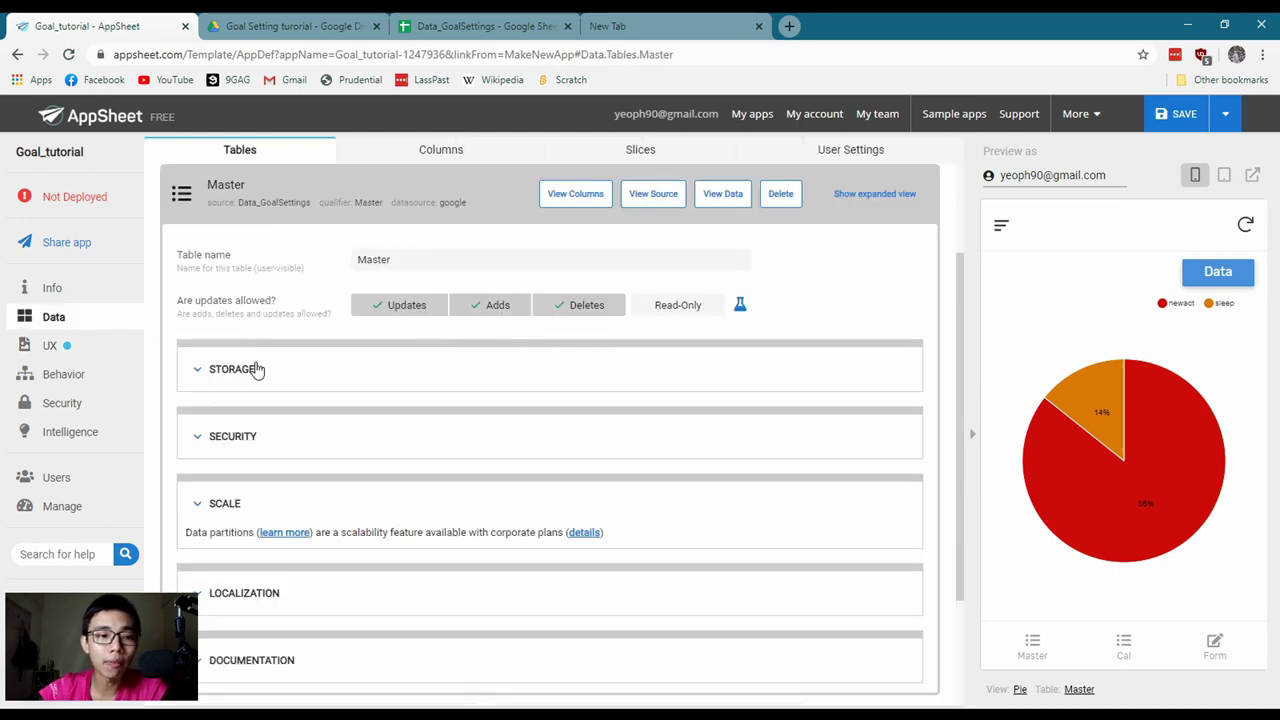
pyautogui.click(576, 195)
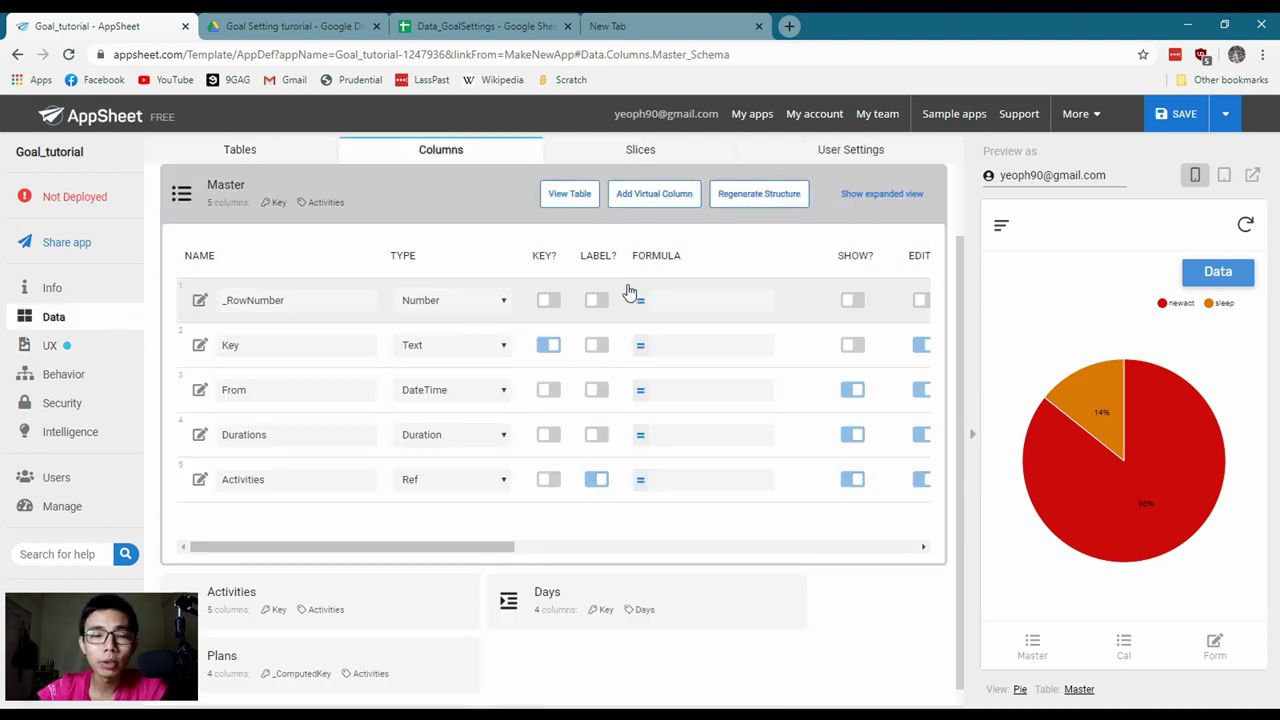
pyautogui.click(641, 200)
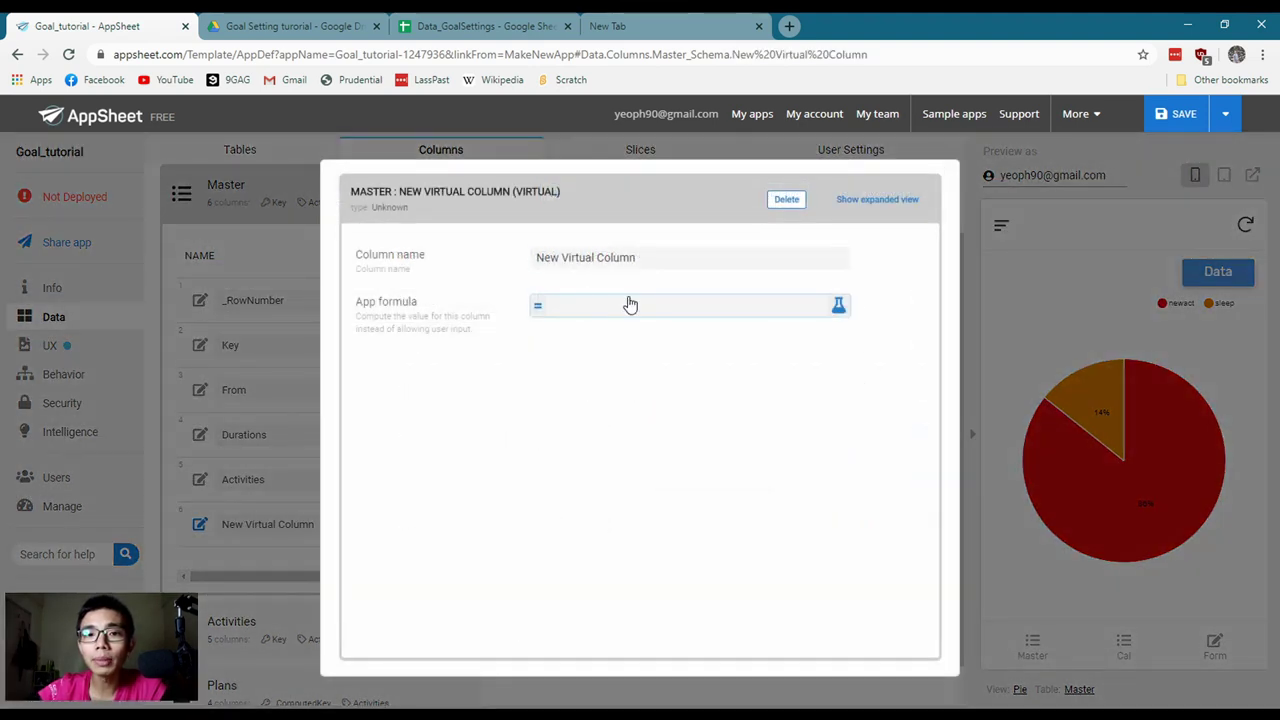
pyautogui.write('T')
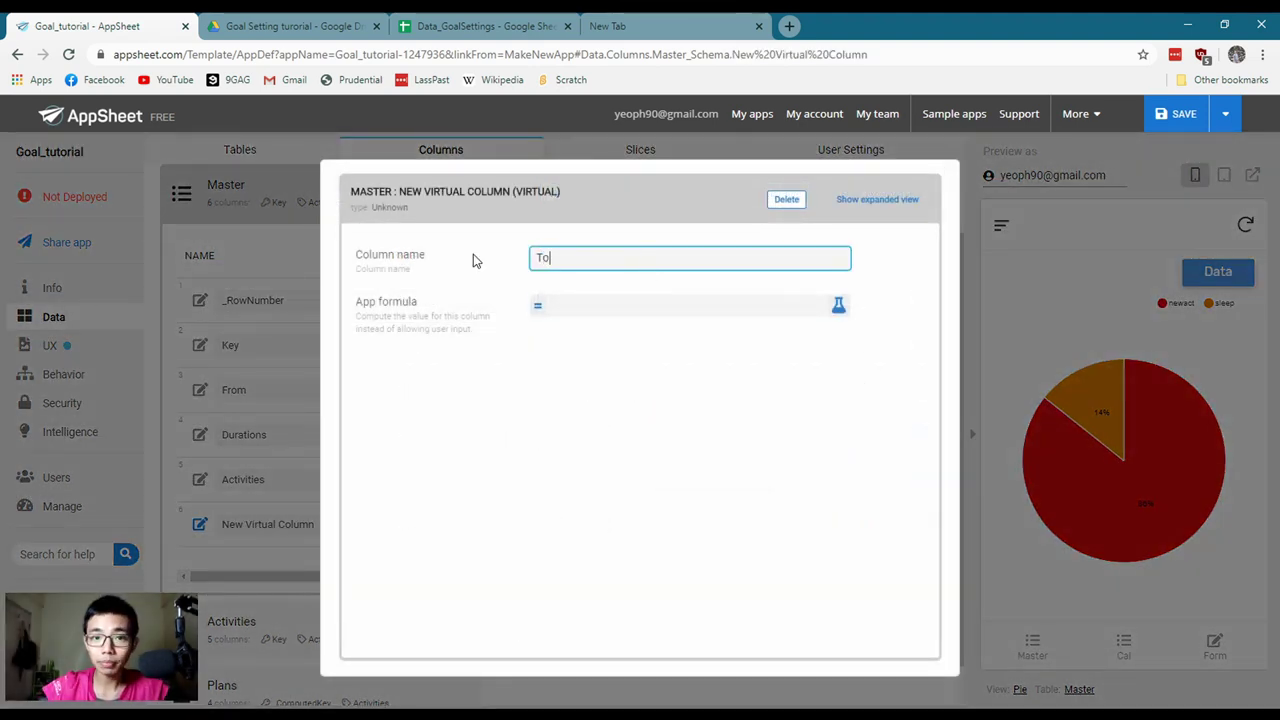
pyautogui.write('o')
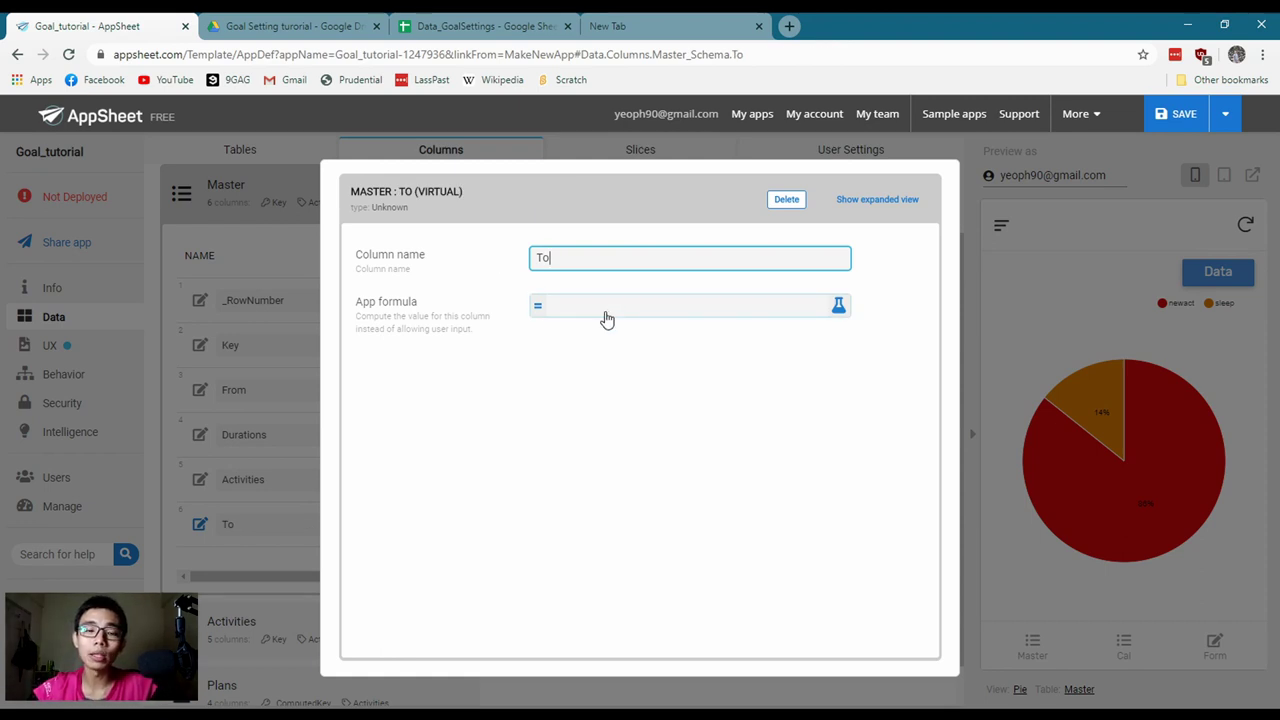
# Start the To column's app formula with the [From] column reference
pyautogui.click(607, 318)
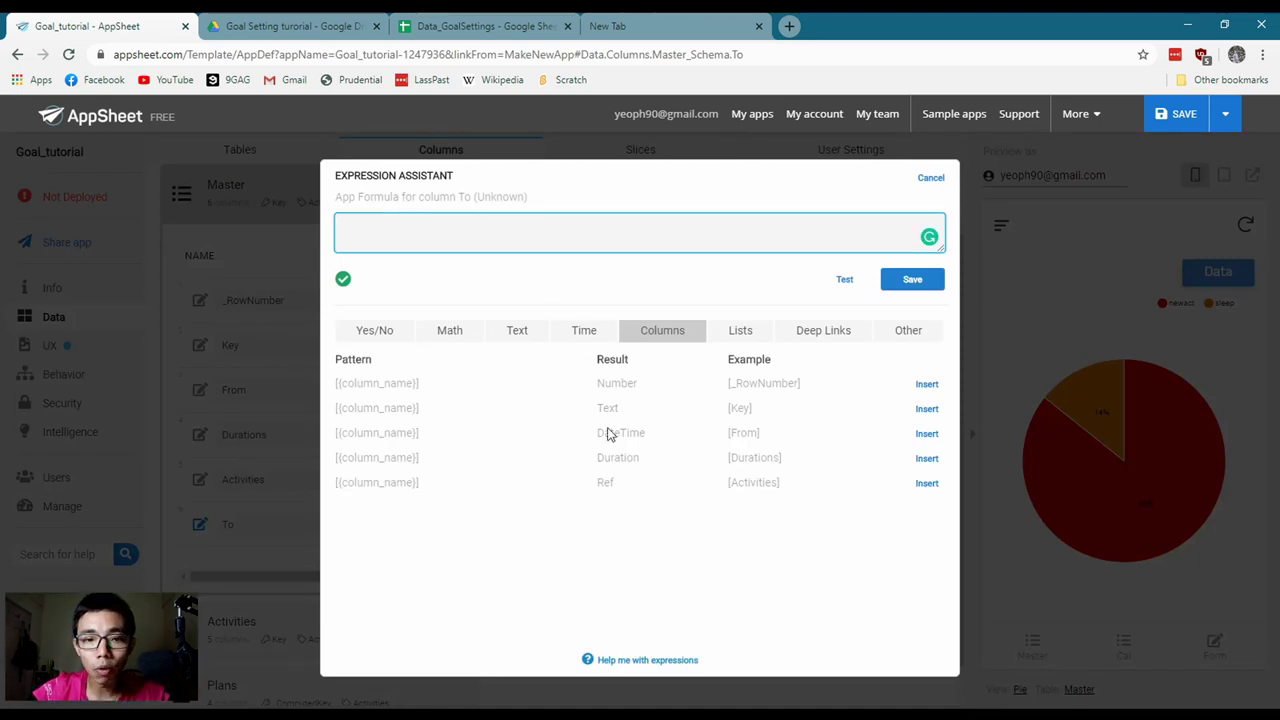
pyautogui.moveTo(434, 444); pyautogui.dragTo(771, 437)
pyautogui.hotkey('ctrl', 'c')
pyautogui.click(500, 238)
pyautogui.hotkey('ctrl', 'v')
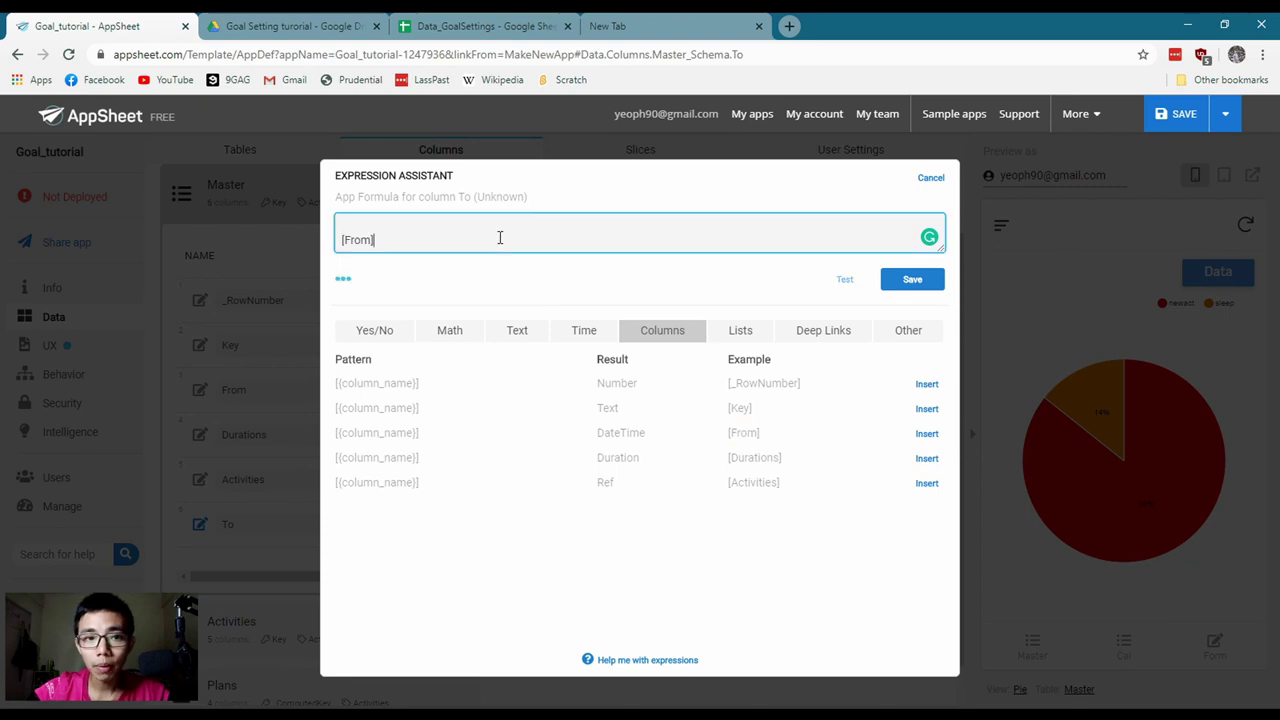
# Complete the app formula as [From] + [Durations] and save it for the To column
pyautogui.moveTo(729, 457); pyautogui.dragTo(822, 462)
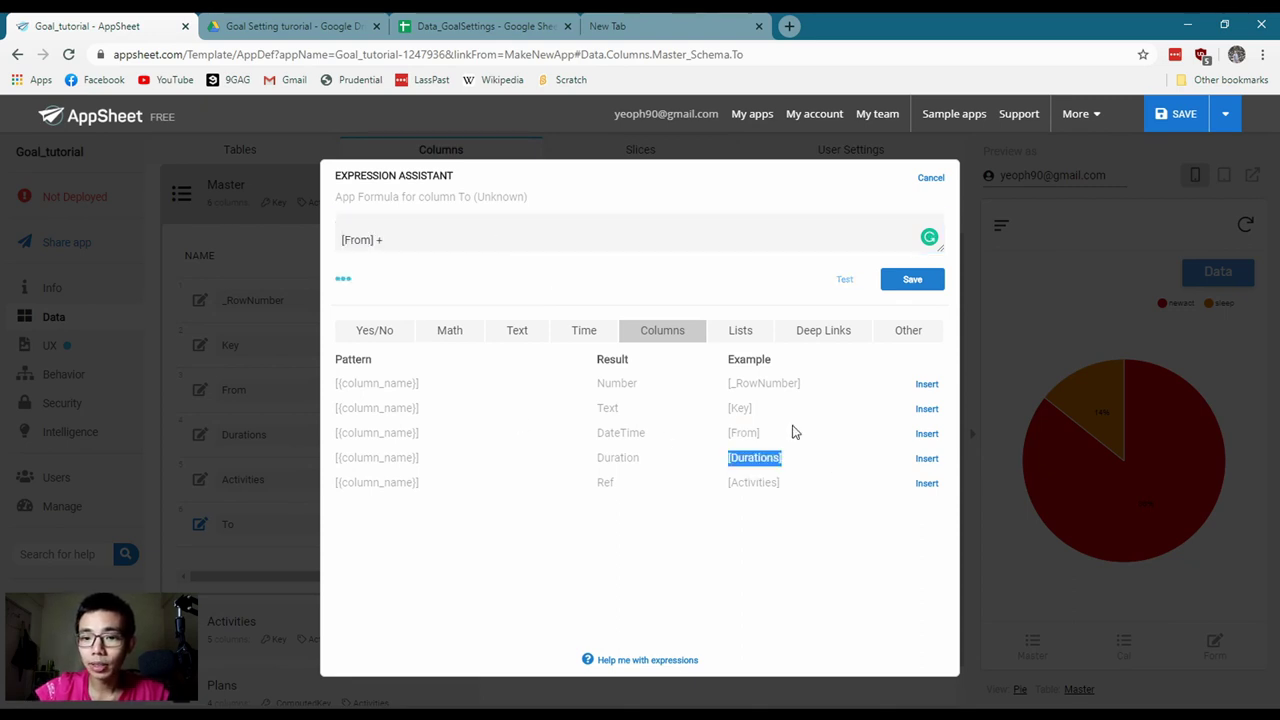
pyautogui.hotkey('ctrl', 'c')
pyautogui.click(421, 239)
pyautogui.hotkey('ctrl', 'v')
pyautogui.press('Delete')
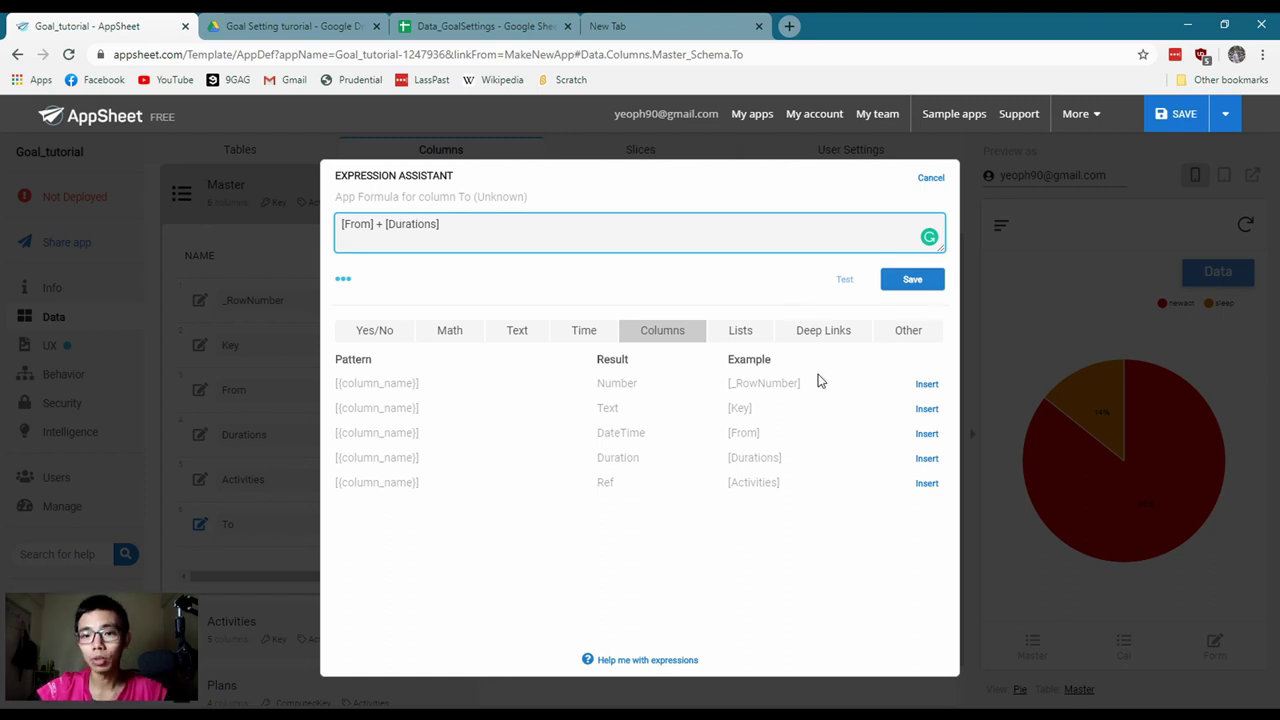
pyautogui.click(574, 341)
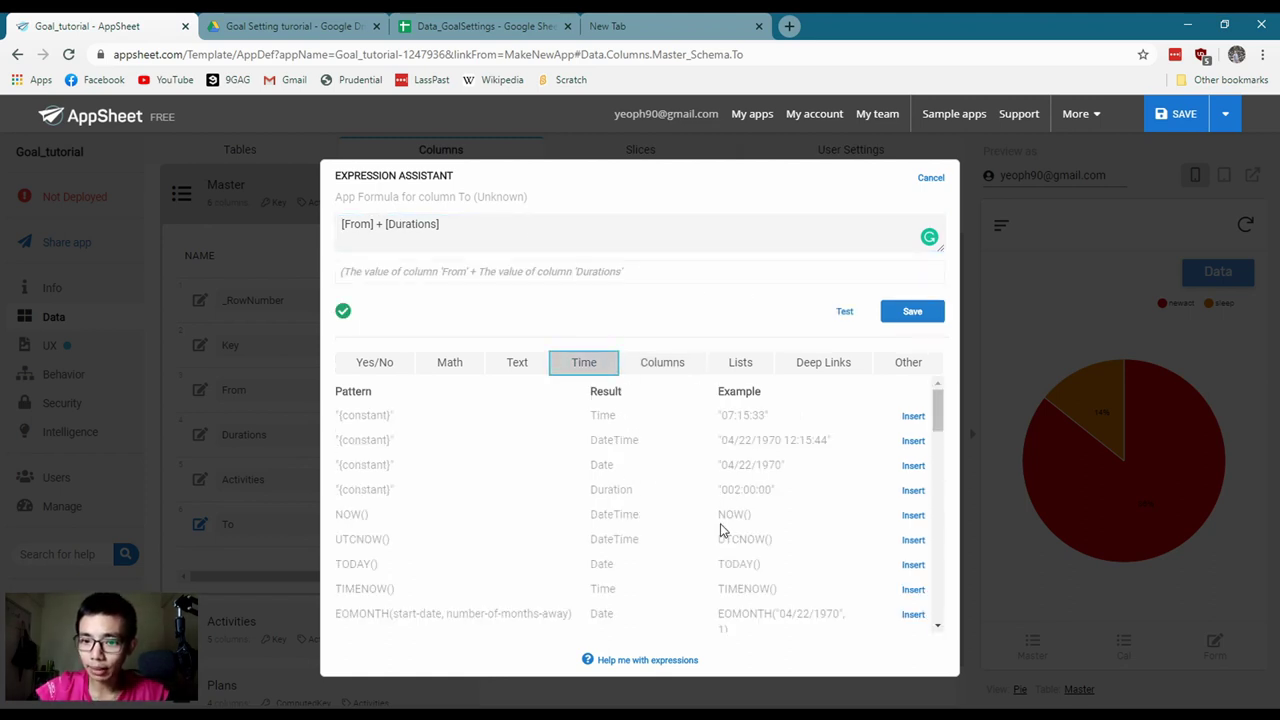
pyautogui.scroll(-2, 713, 520)
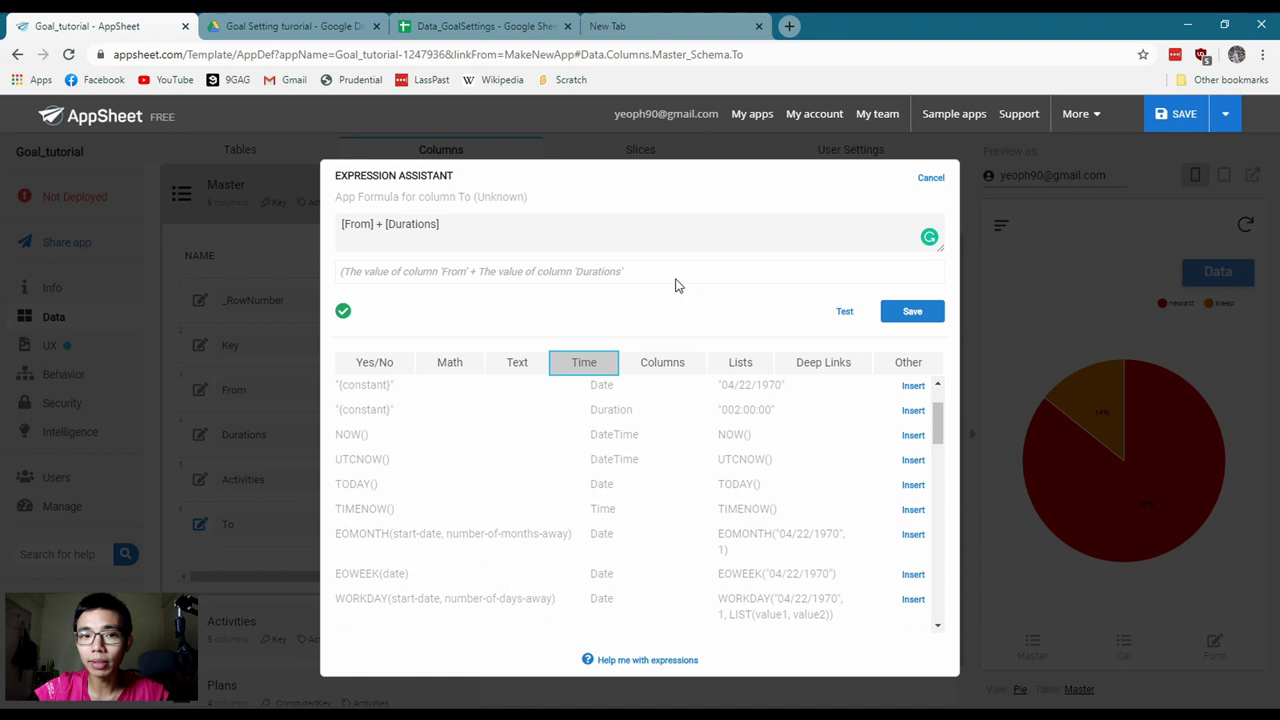
pyautogui.click(910, 311)
pyautogui.click(788, 200)
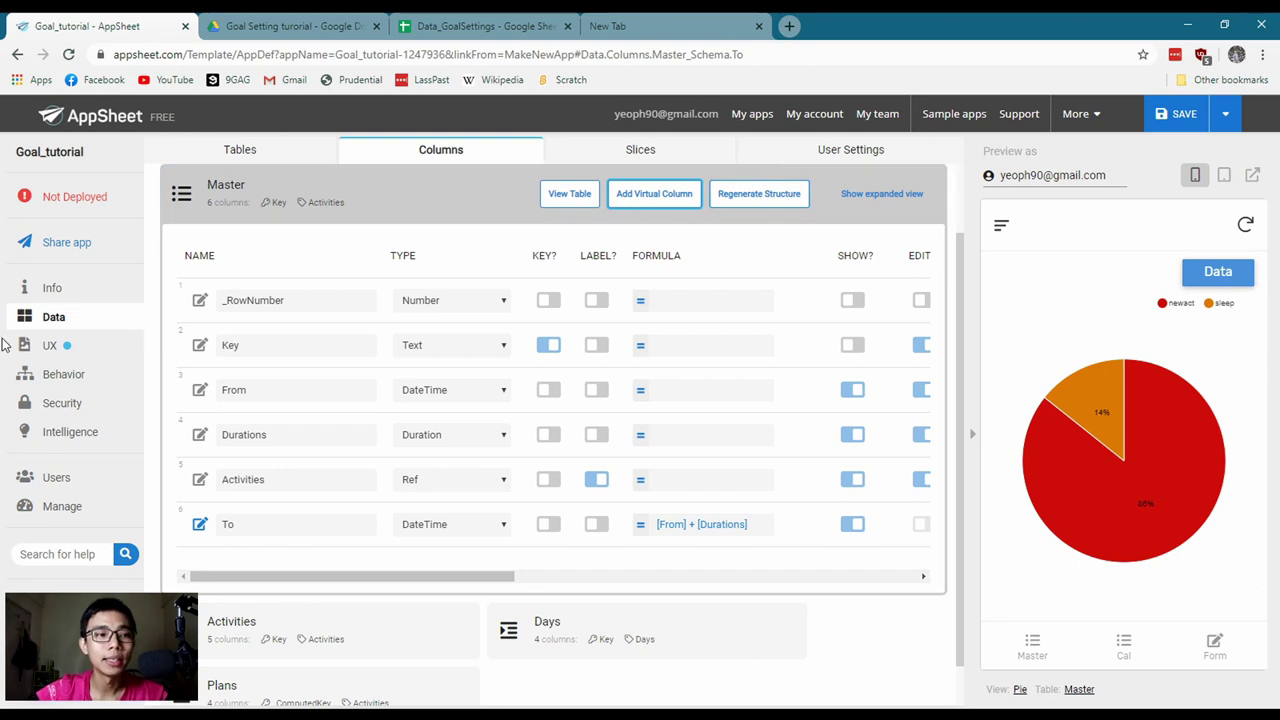
# Set the Cal view's end time to the To column and save the app
pyautogui.click(62, 345)
pyautogui.scroll(-1, 557, 534)
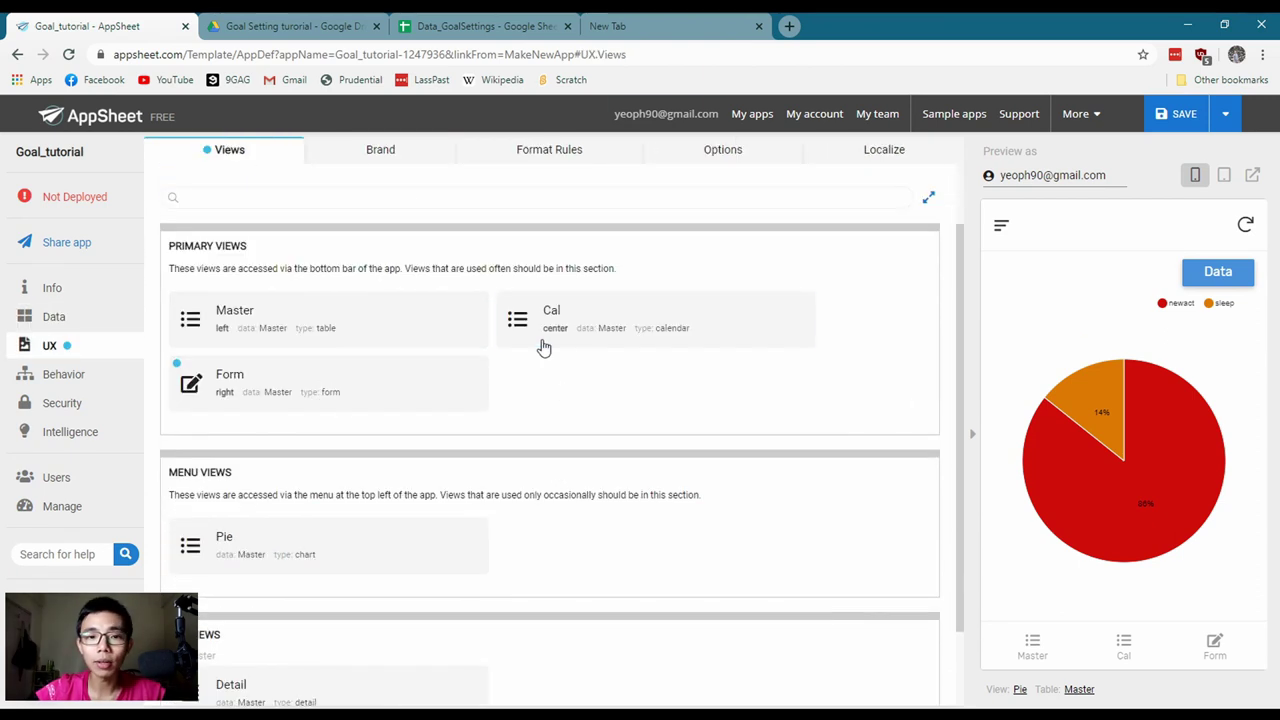
pyautogui.click(543, 343)
pyautogui.scroll(-5, 537, 340)
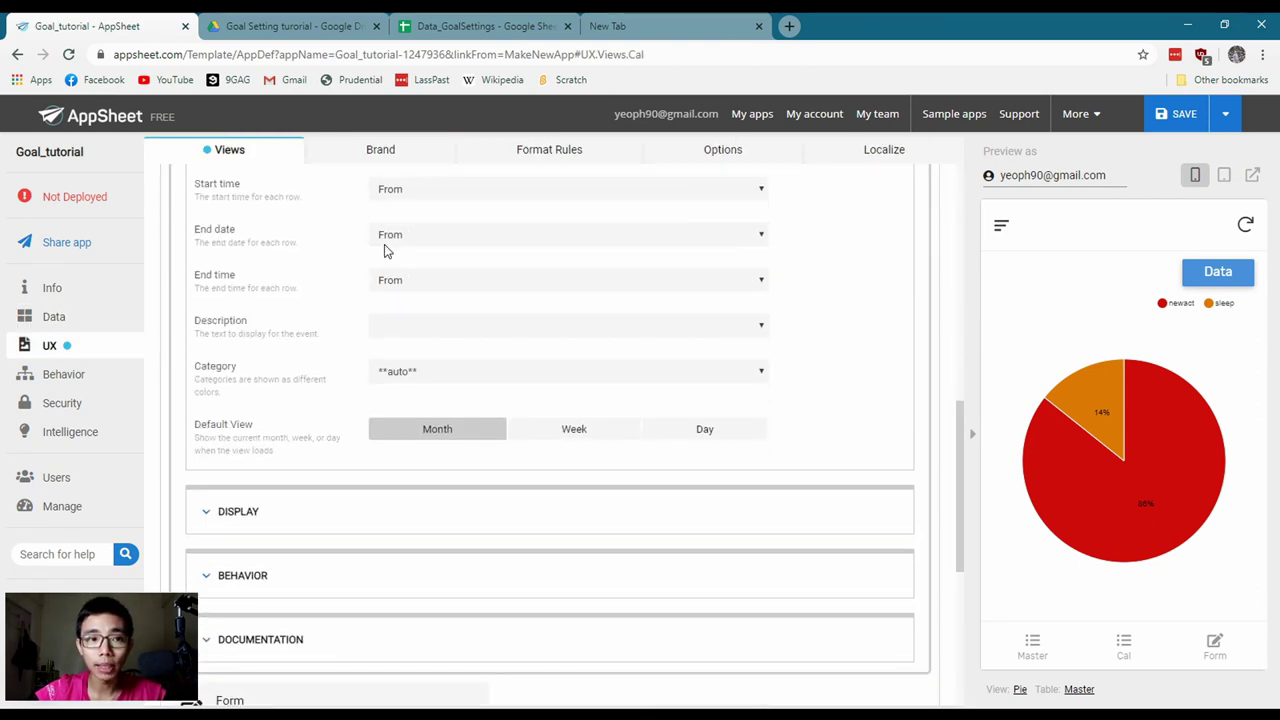
pyautogui.click(388, 245)
pyautogui.click(426, 280)
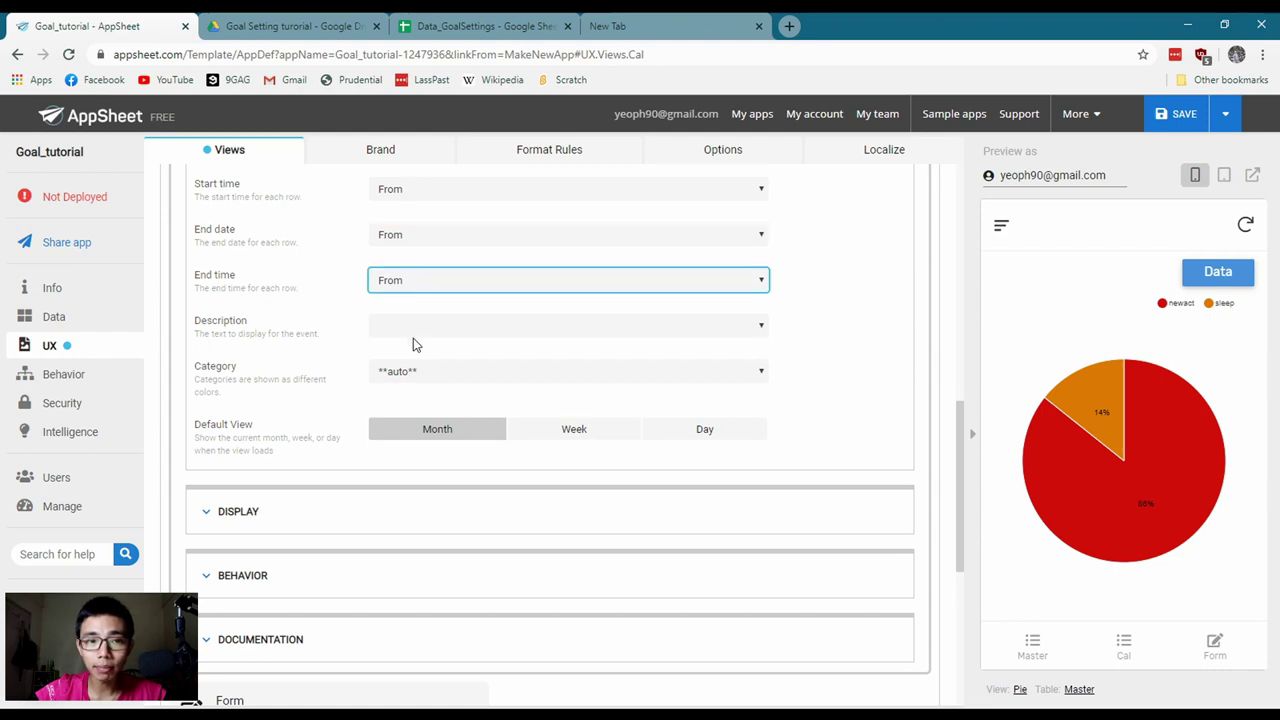
pyautogui.press('Down')
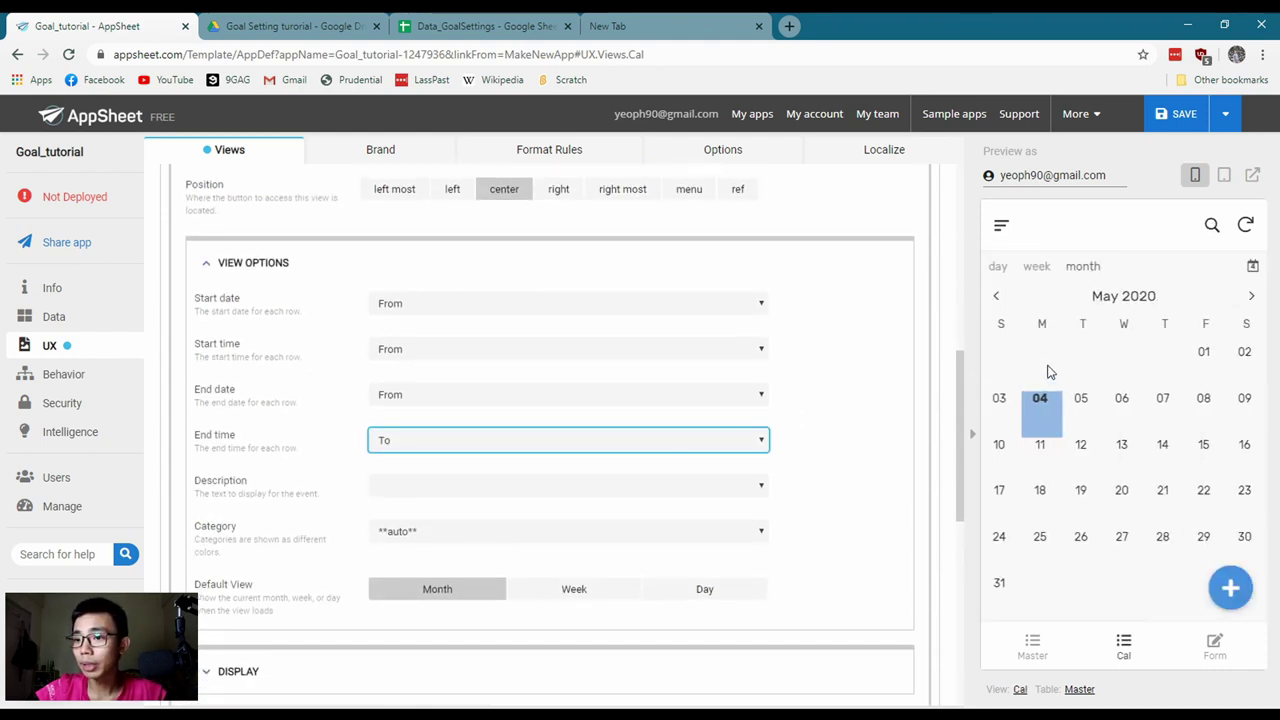
pyautogui.click(849, 388)
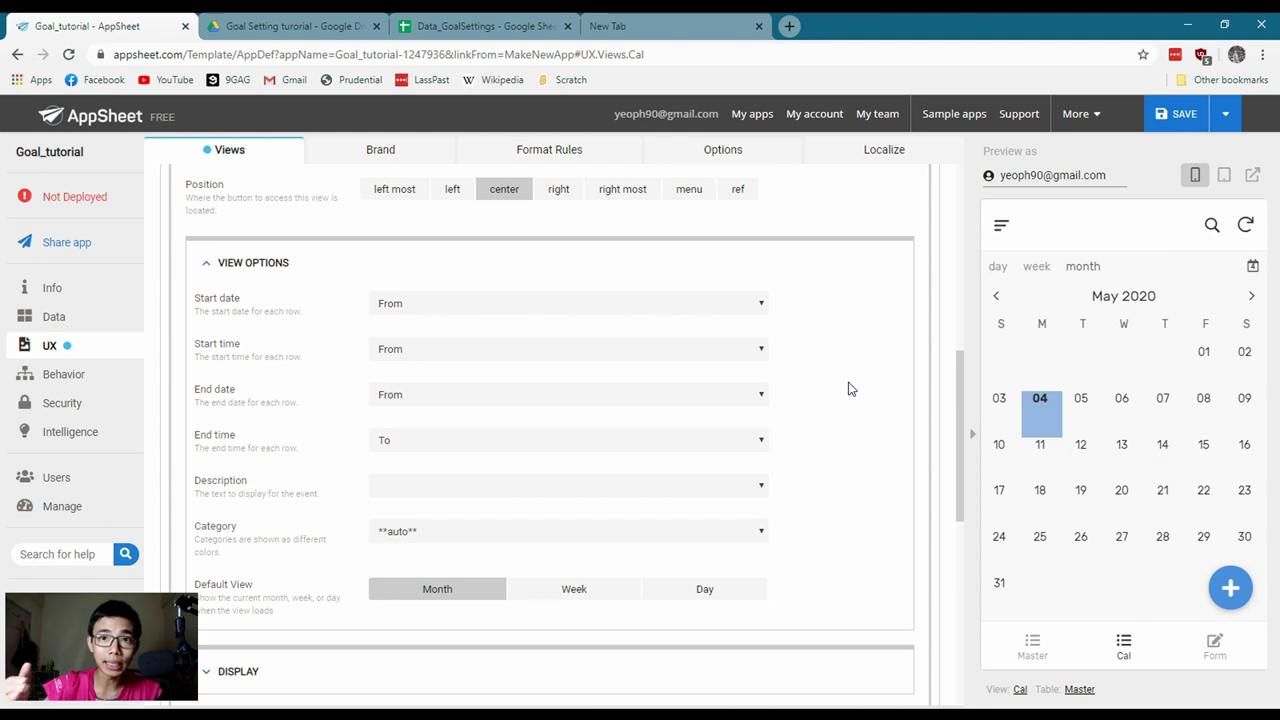
pyautogui.click(1172, 118)
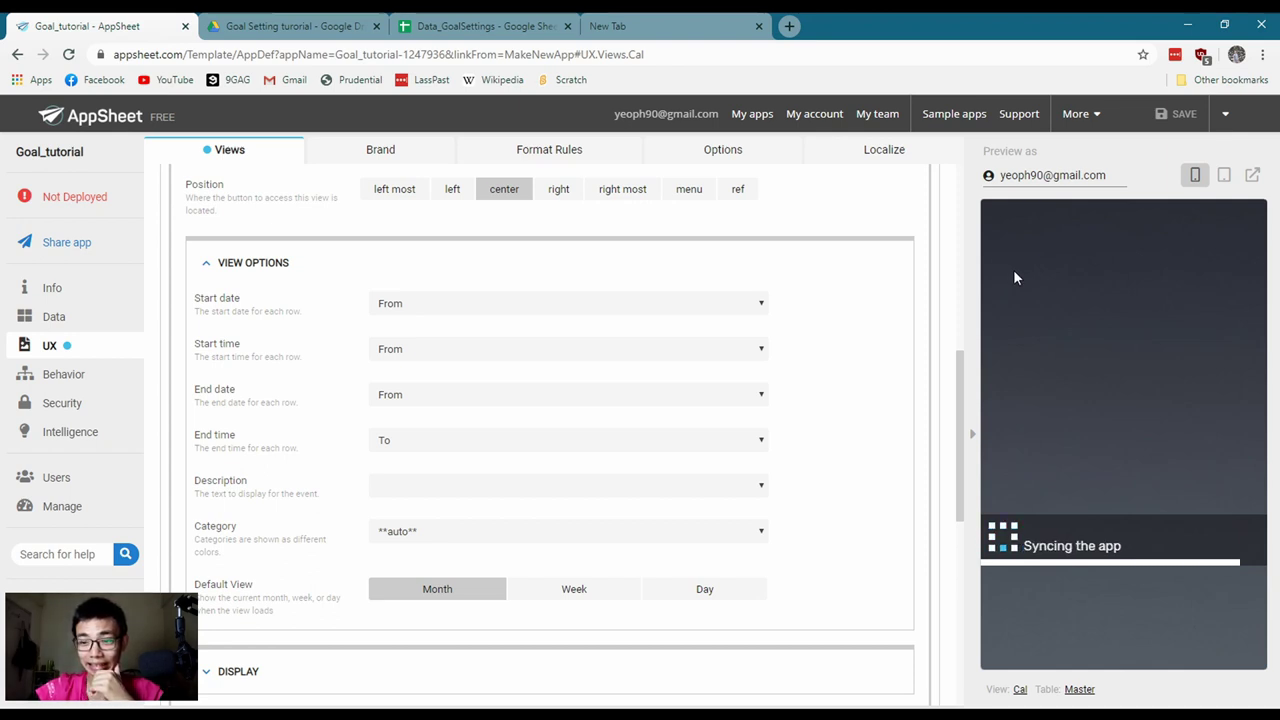
# Examine the Cal preview by day, week and month, and compare it with the records in the Master view
pyautogui.click(998, 268)
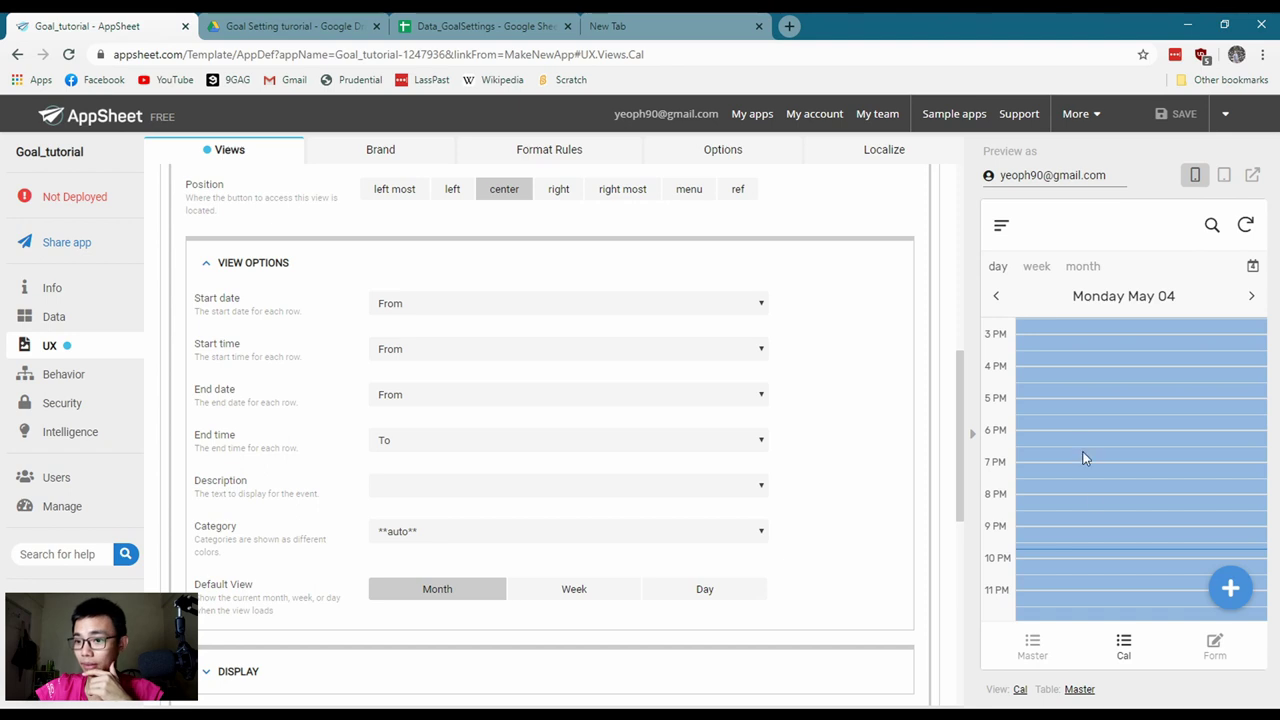
pyautogui.click(1040, 276)
pyautogui.click(1032, 267)
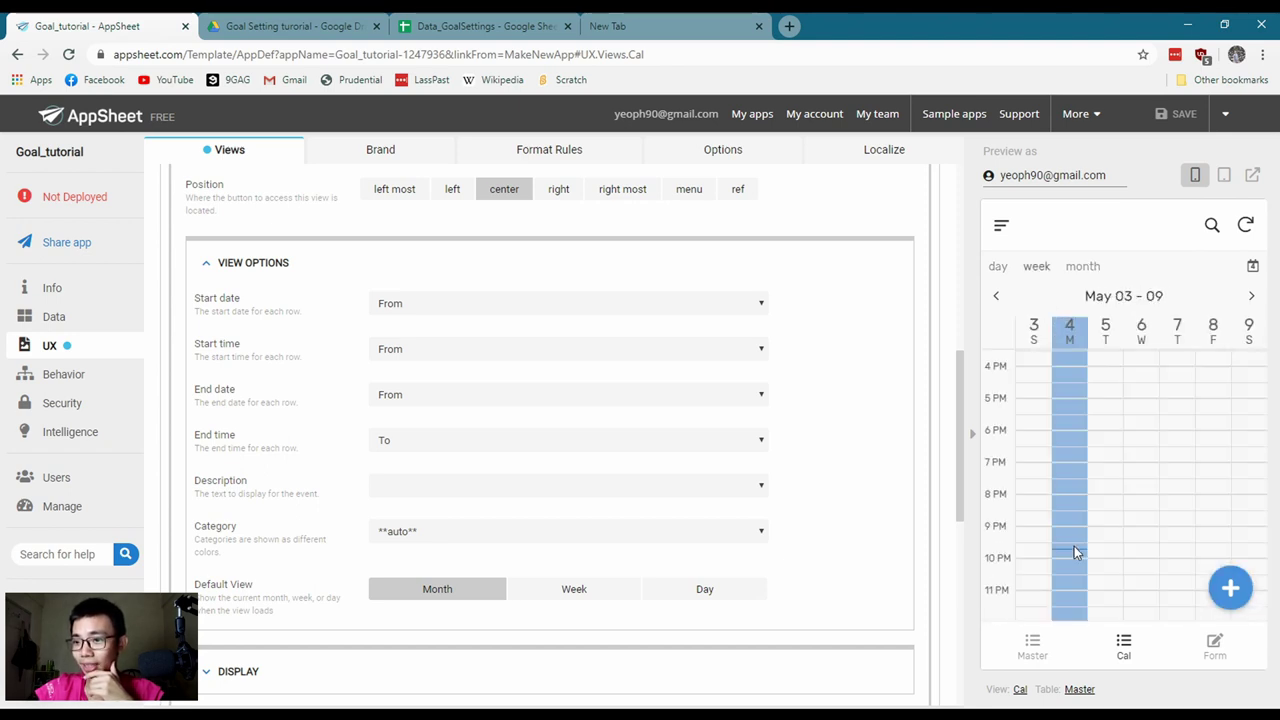
pyautogui.scroll(-1, 1100, 560)
pyautogui.click(1032, 647)
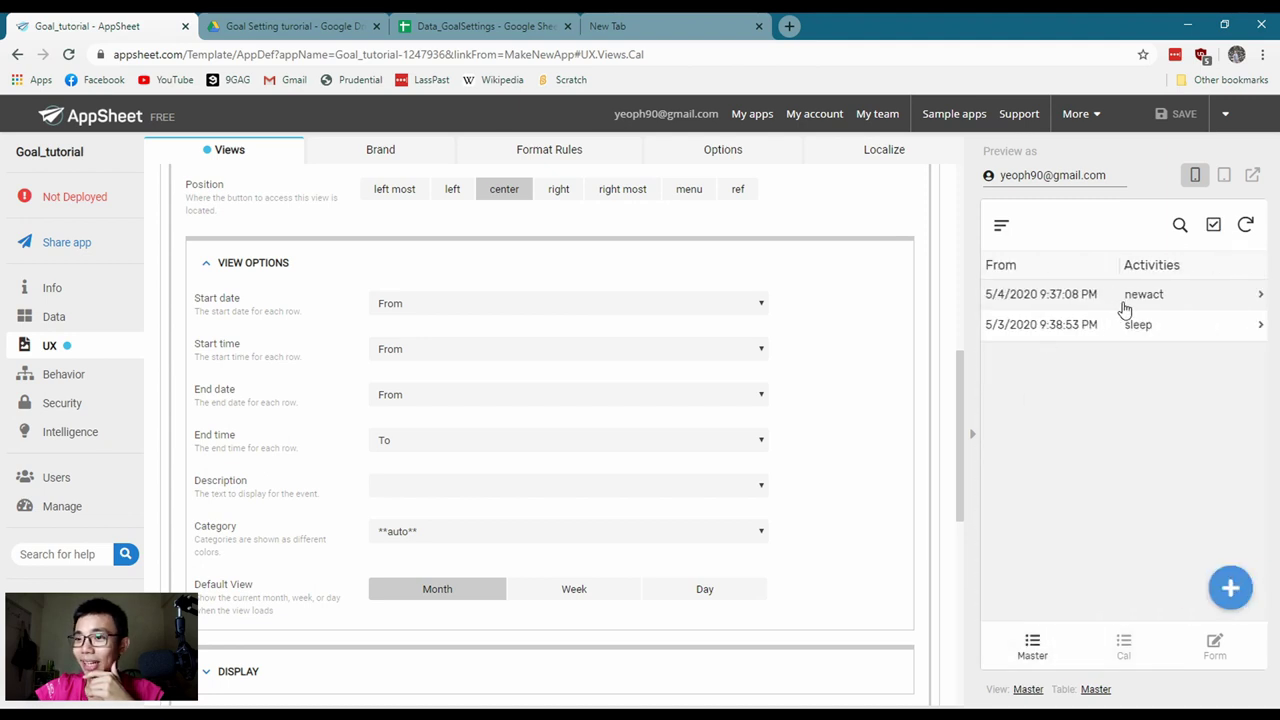
pyautogui.click(1124, 647)
pyautogui.click(999, 267)
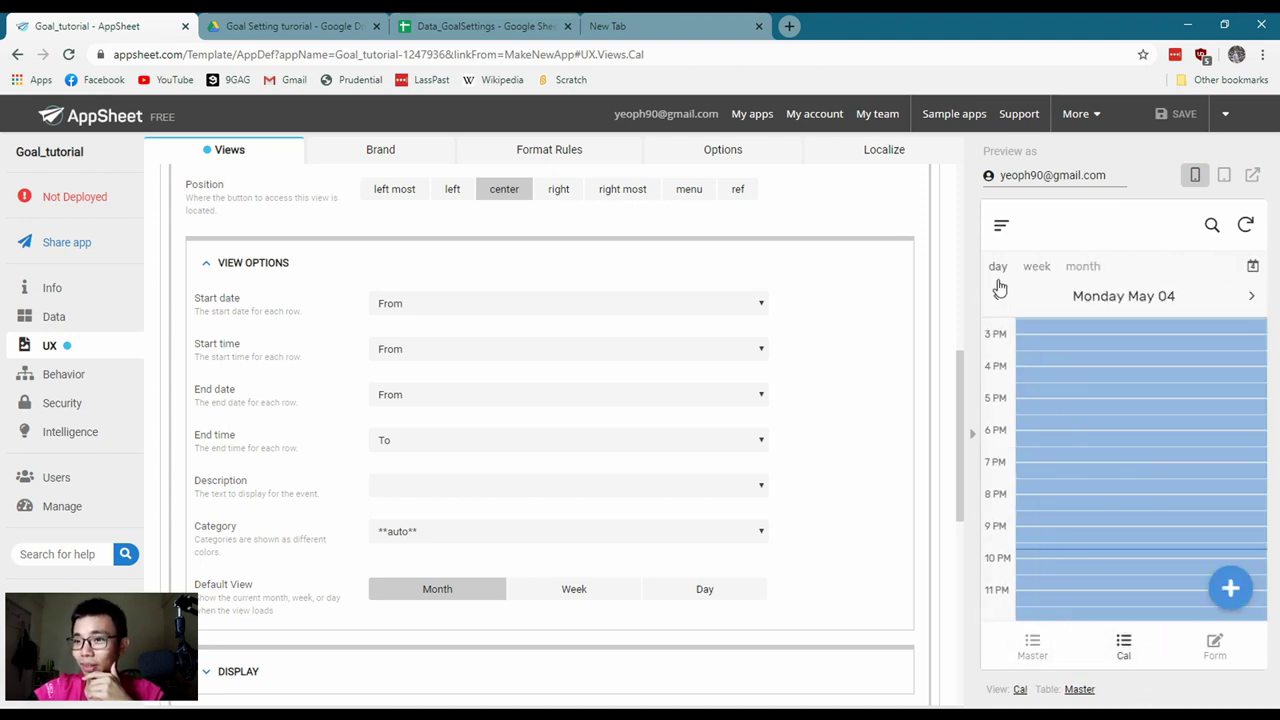
pyautogui.scroll(3, 1077, 480)
pyautogui.click(1088, 270)
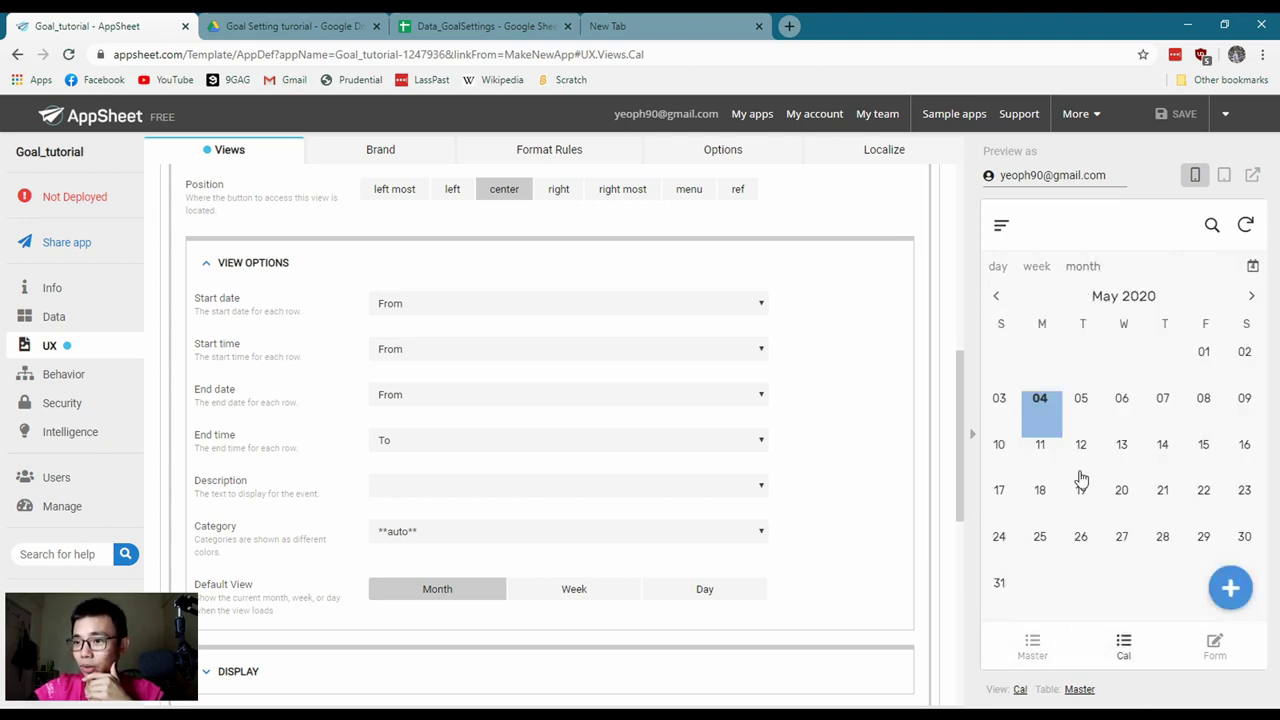
pyautogui.click(1116, 406)
pyautogui.click(996, 298)
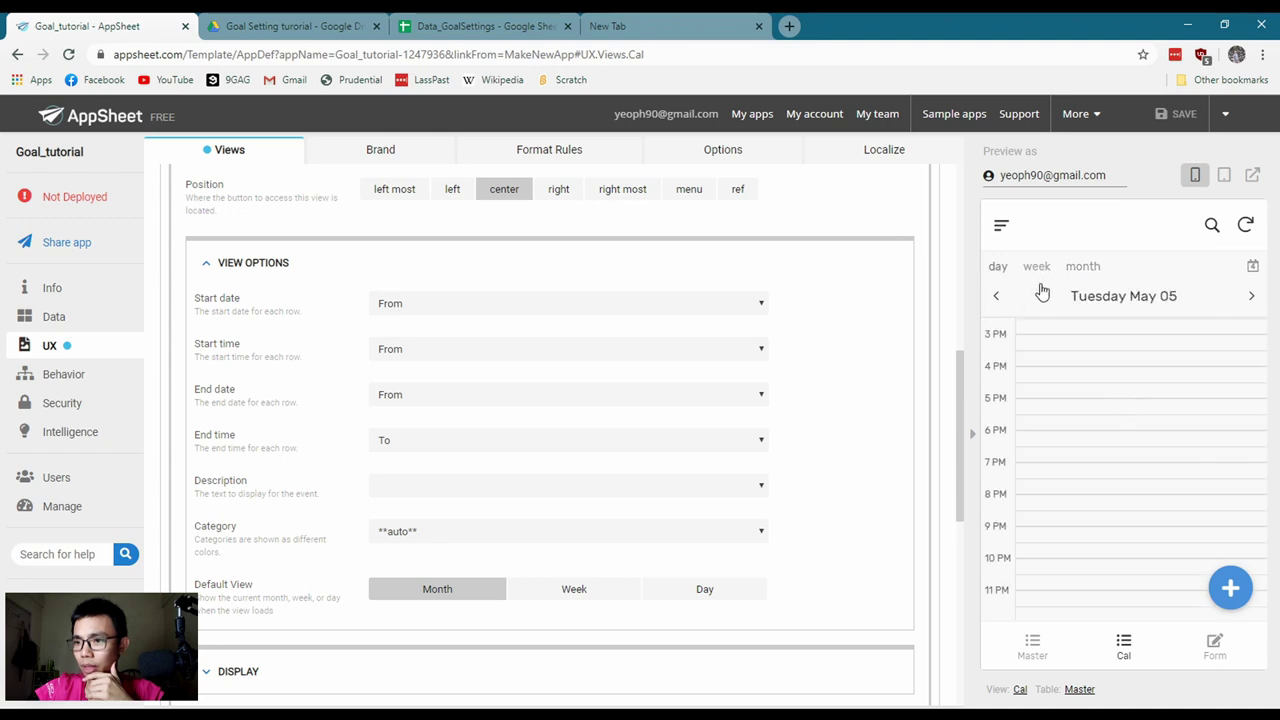
pyautogui.click(1038, 268)
pyautogui.click(998, 268)
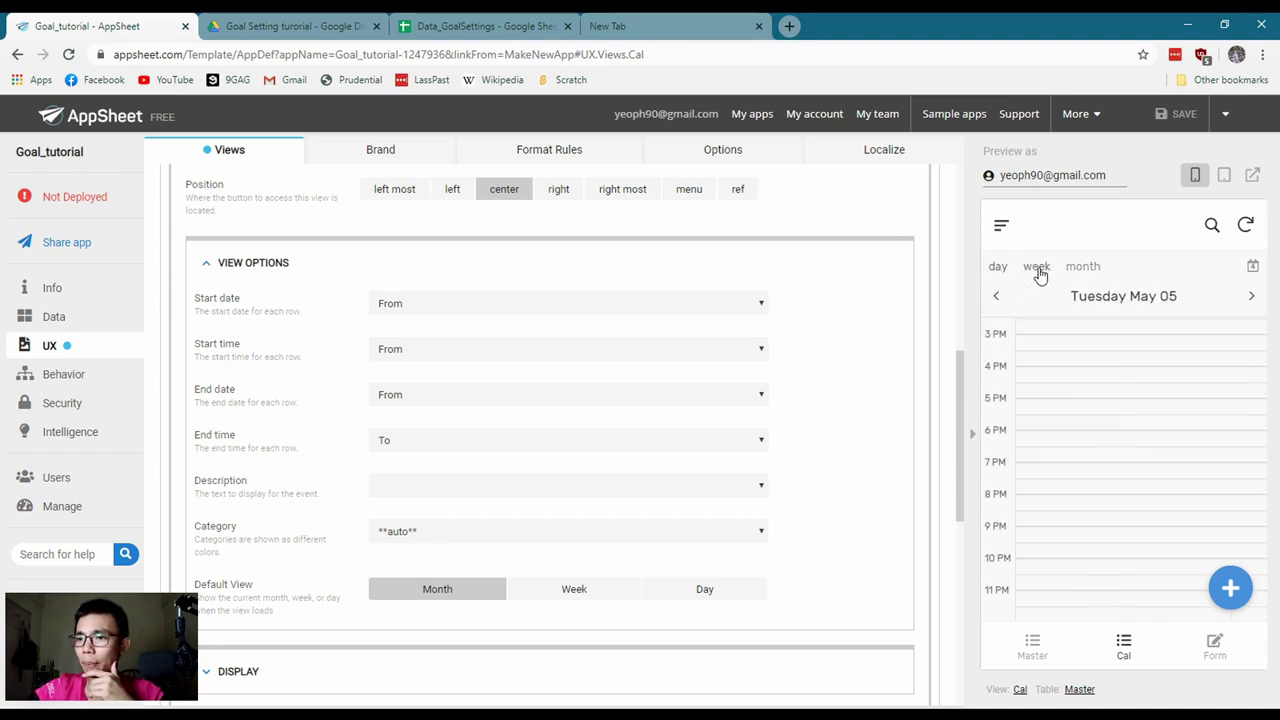
pyautogui.click(1084, 268)
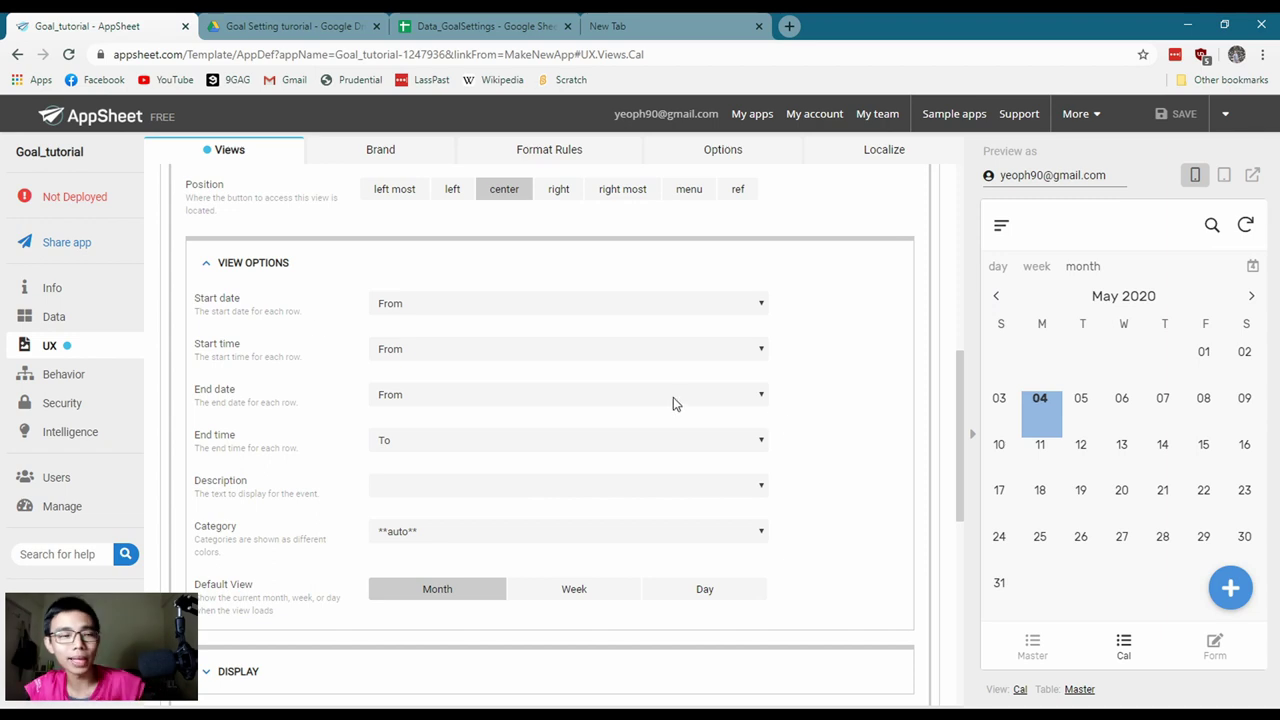
# Set the Cal view's end date to **none** and save the app
pyautogui.scroll(7, 673, 400)
pyautogui.scroll(-6, 551, 443)
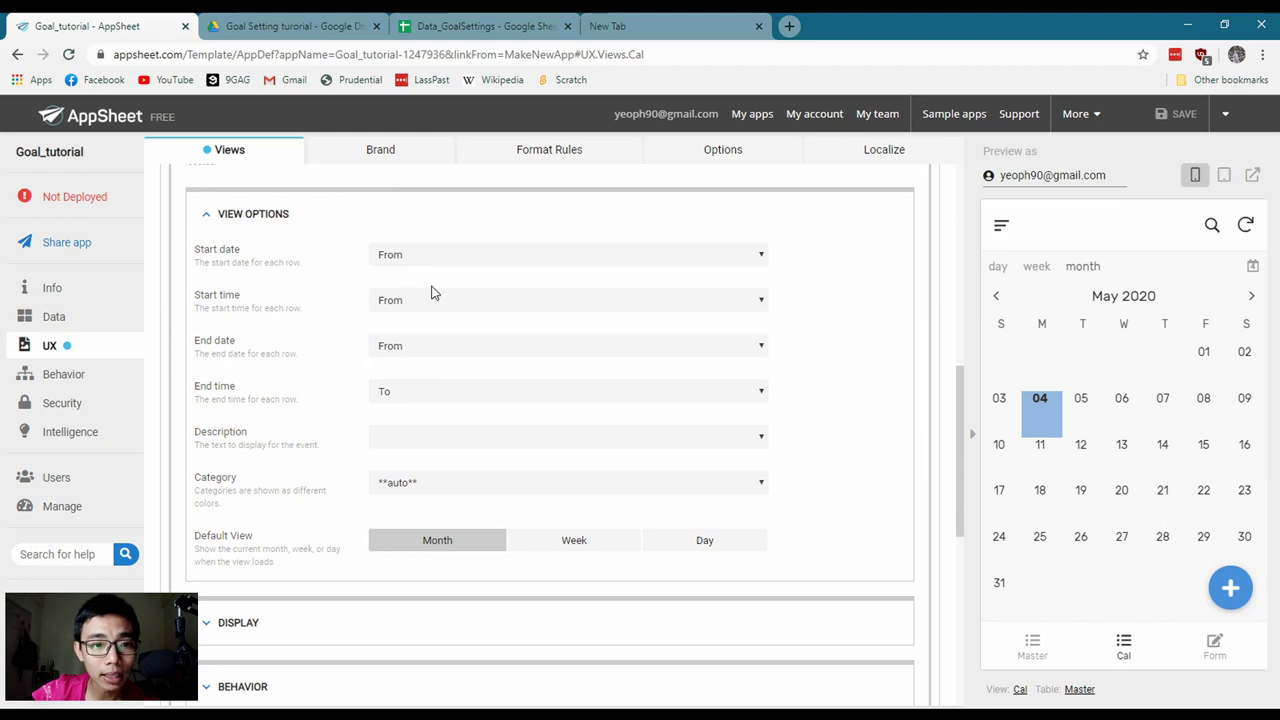
pyautogui.click(413, 365)
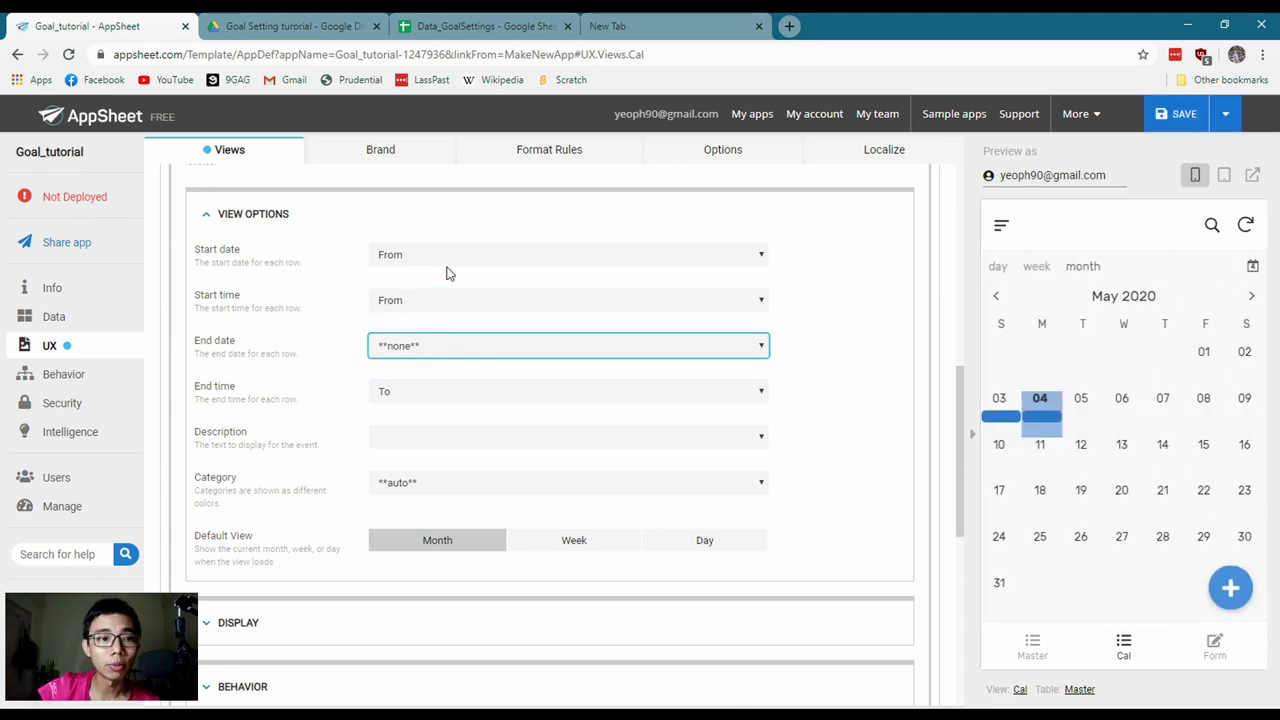
pyautogui.click(1177, 117)
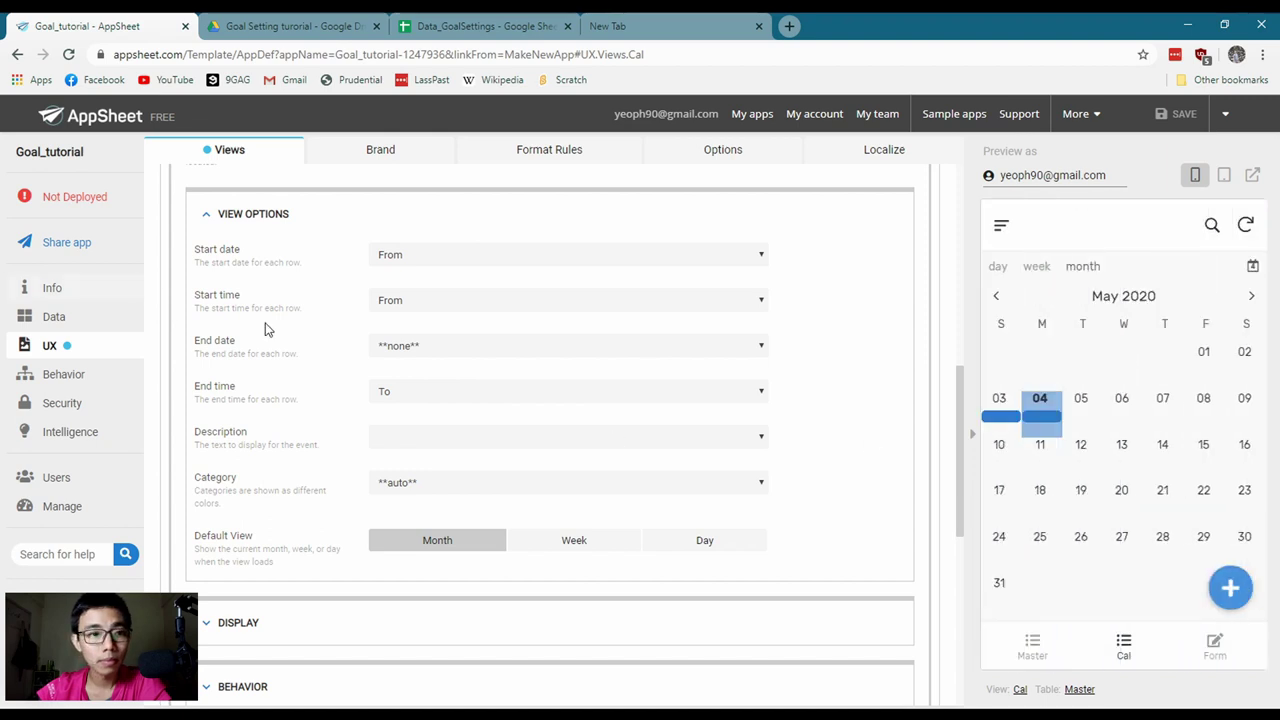
# View the May 4 event's details from the calendar preview and go back
pyautogui.click(1050, 402)
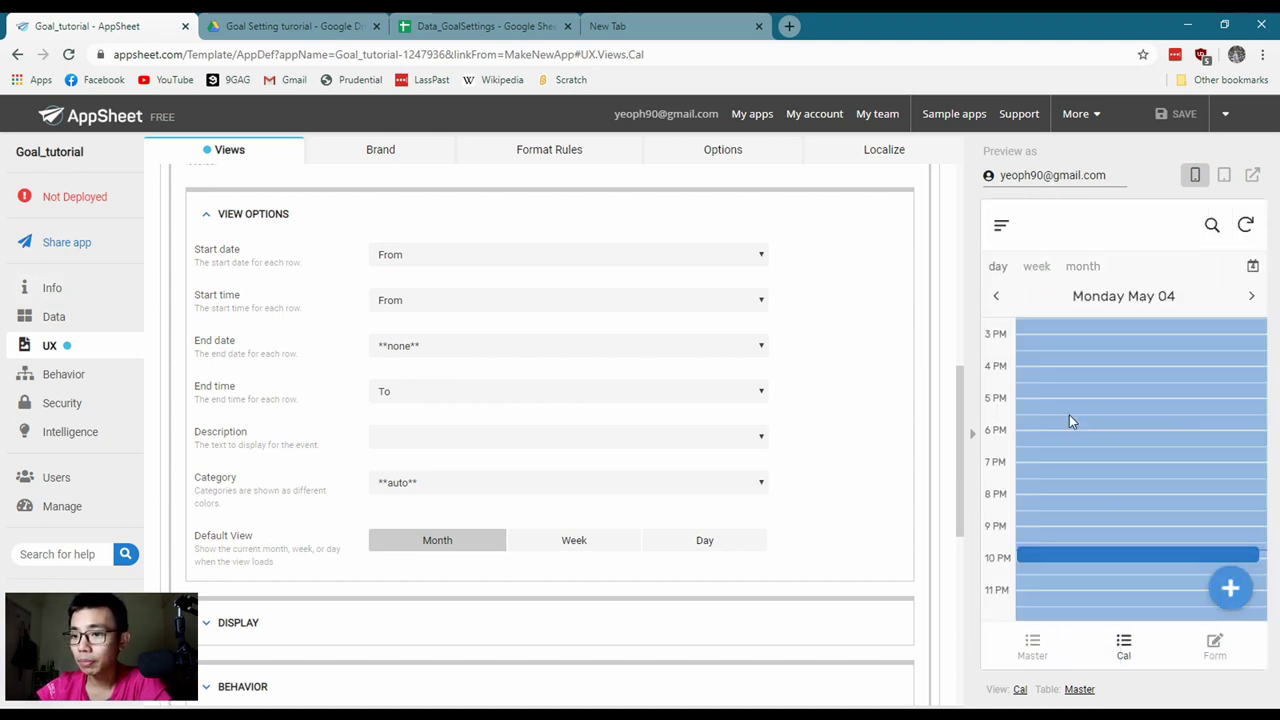
pyautogui.click(1040, 558)
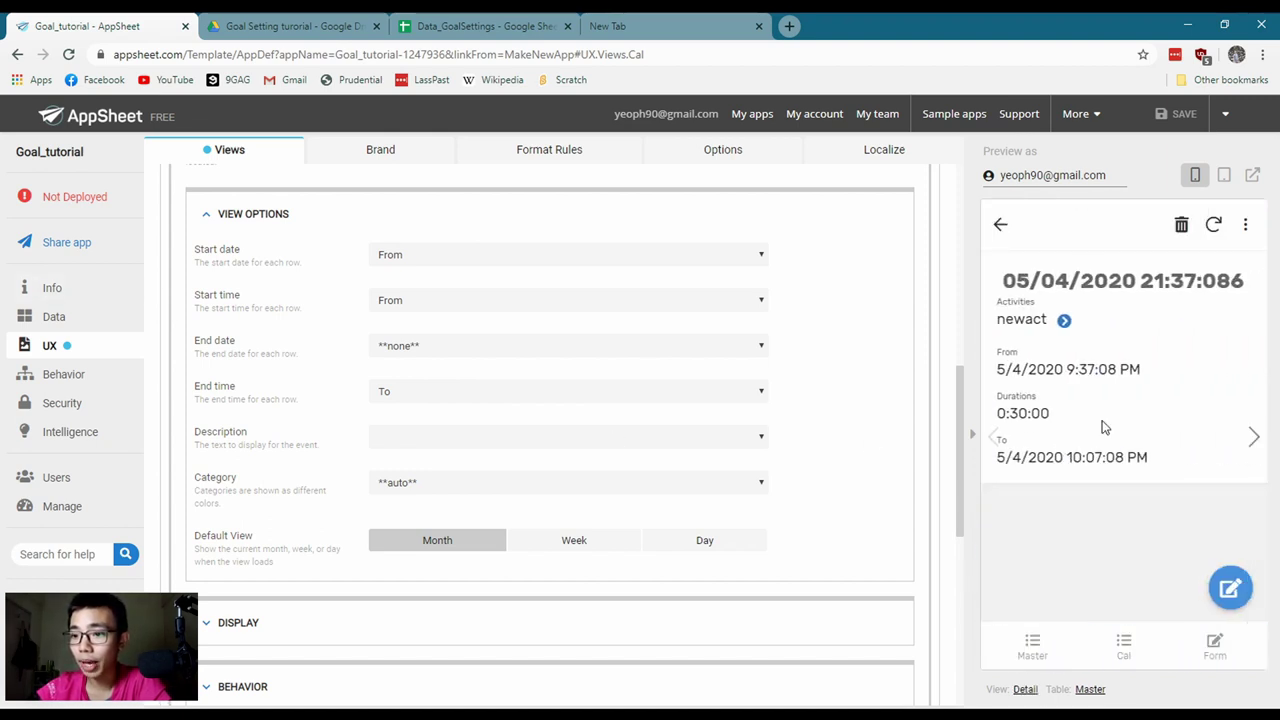
pyautogui.click(999, 227)
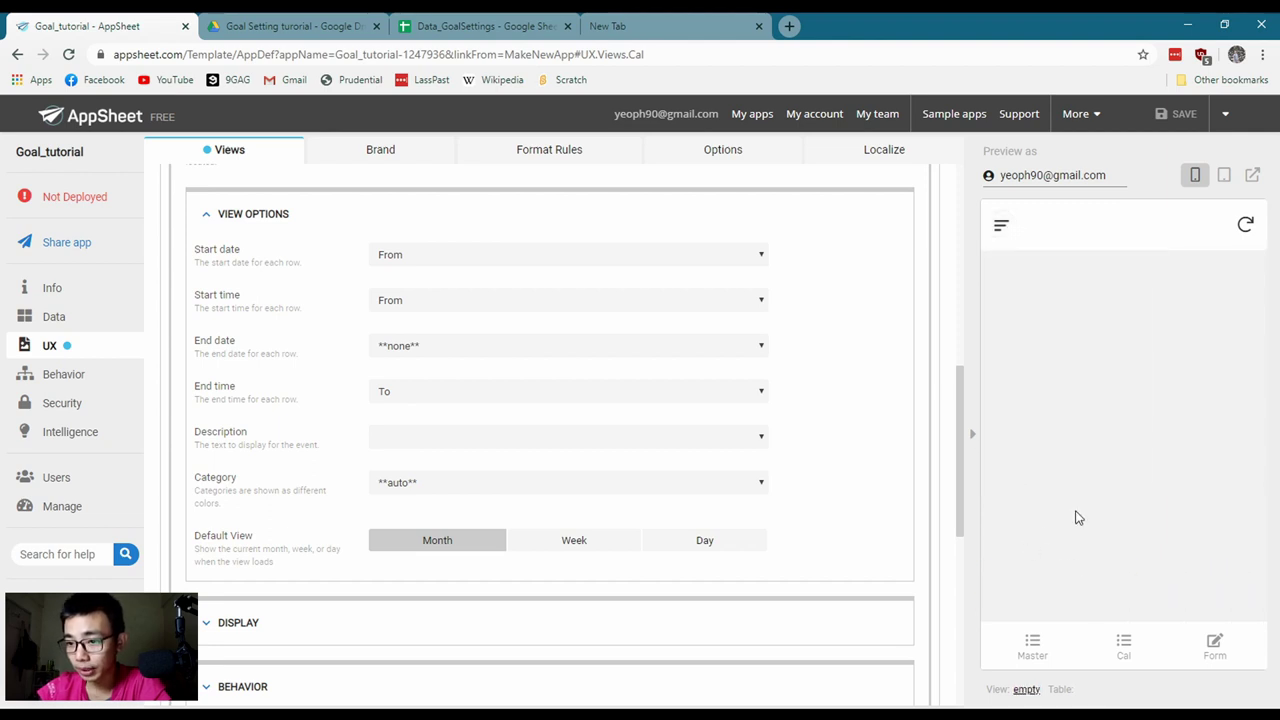
# Add a record from the Cal preview with the write activity and a duration of 0:35:00, and save it
pyautogui.click(1123, 645)
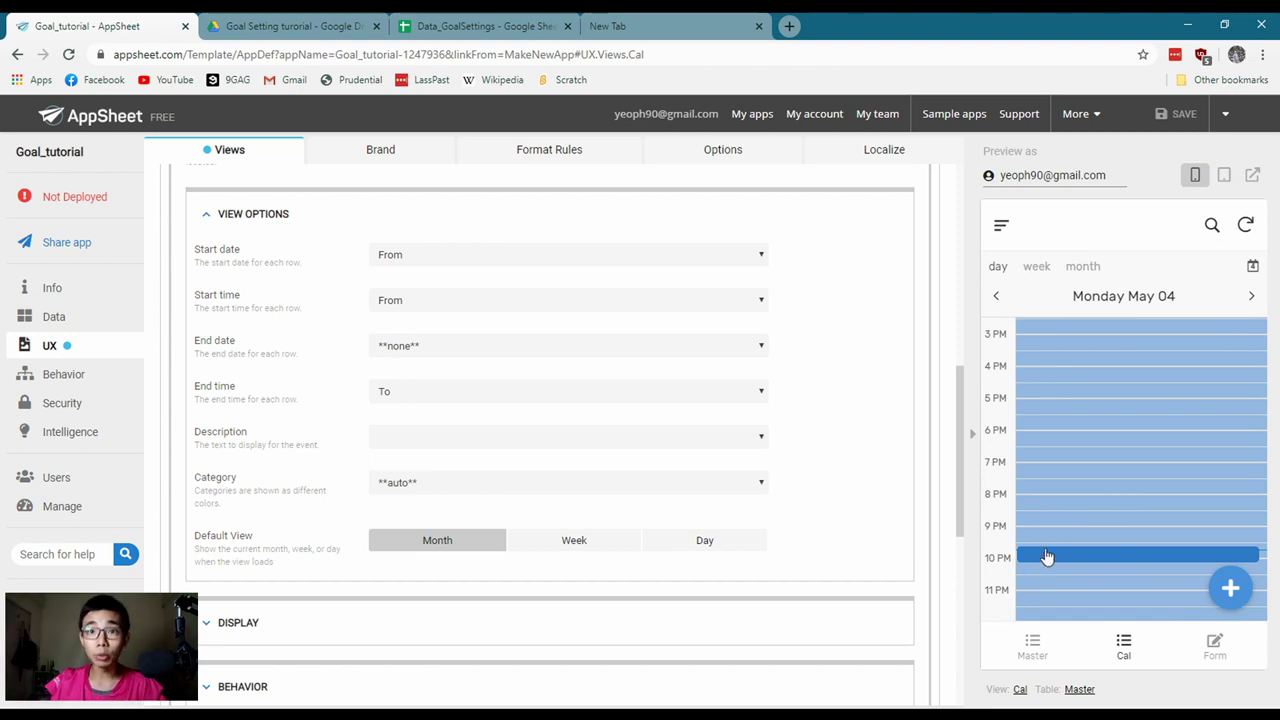
pyautogui.click(1238, 598)
pyautogui.click(1063, 465)
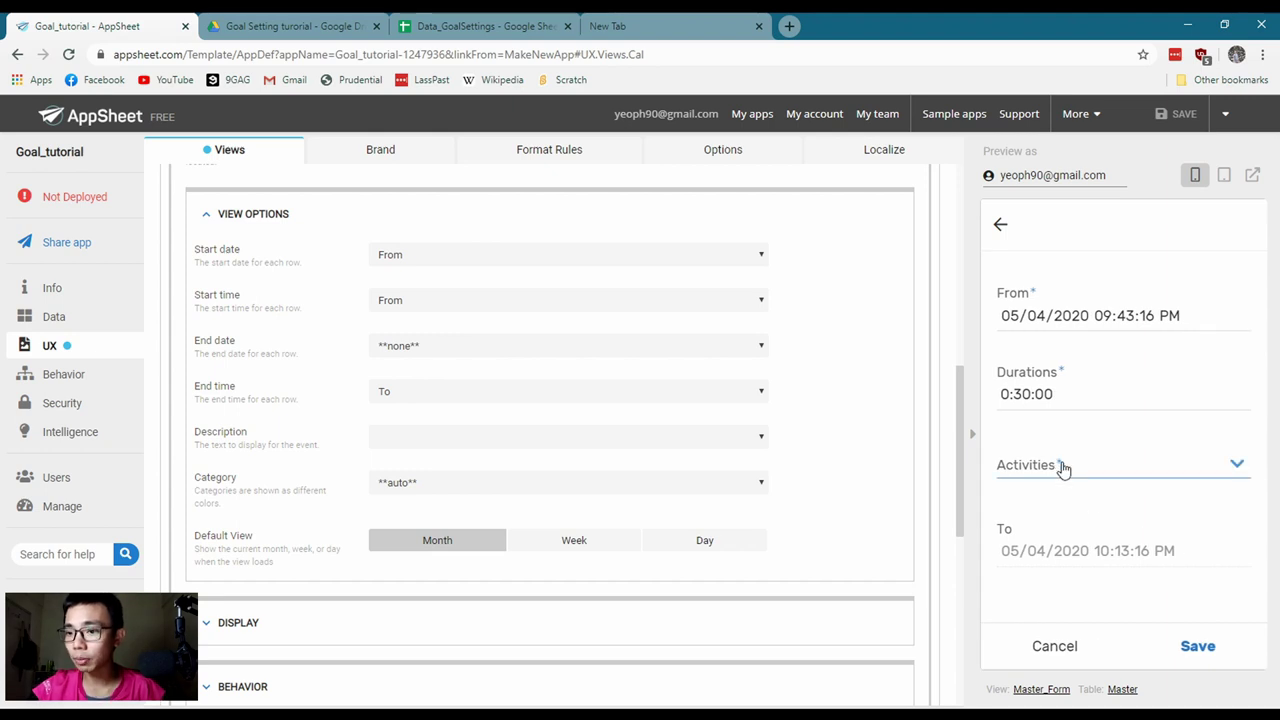
pyautogui.click(1050, 492)
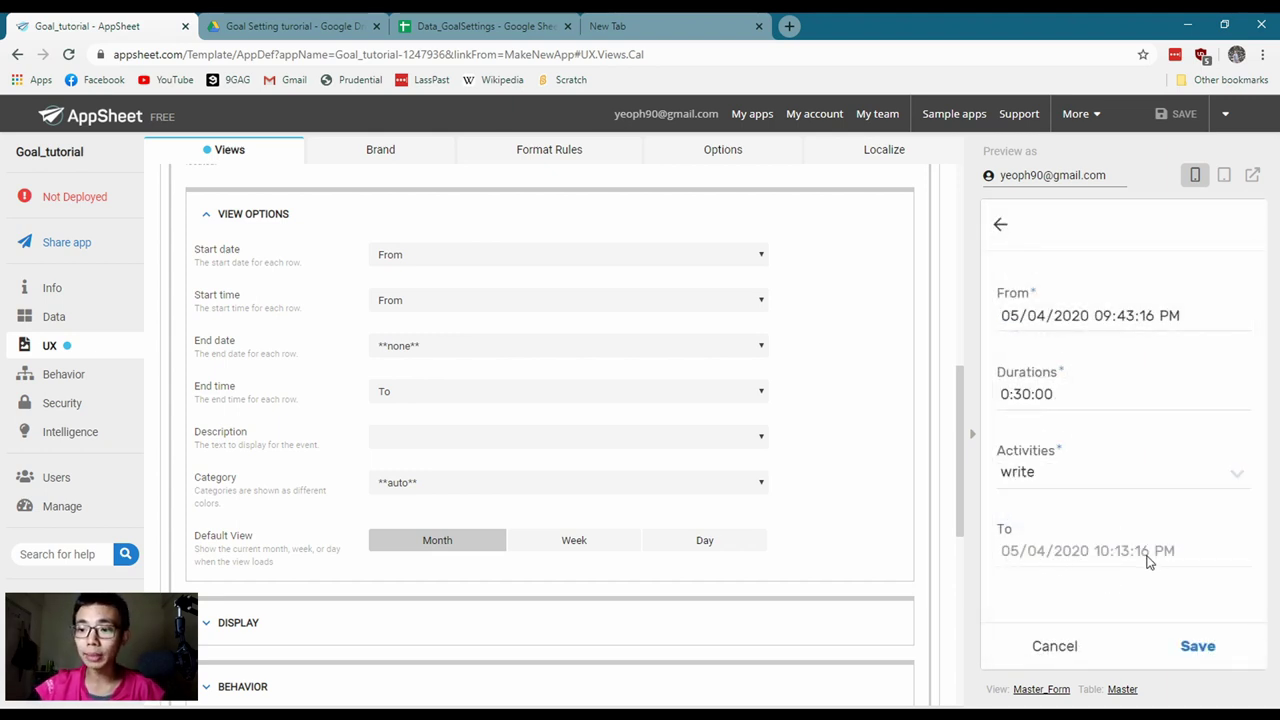
pyautogui.click(1033, 395)
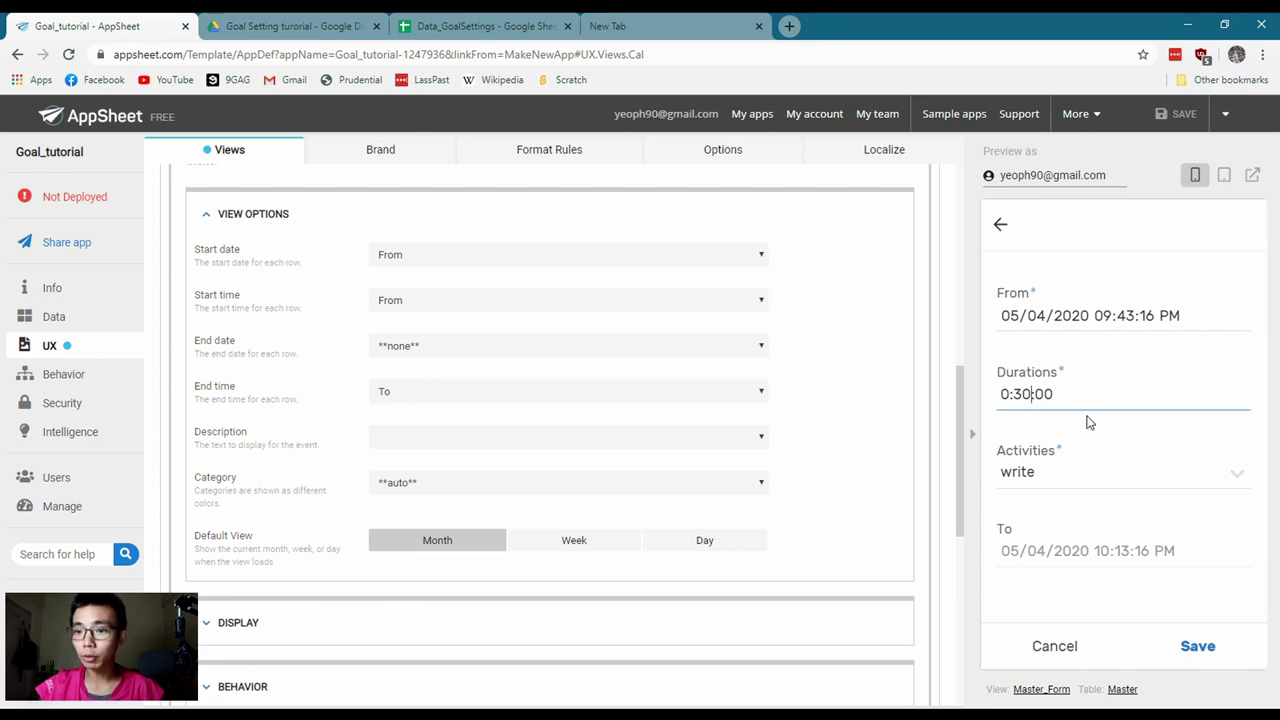
pyautogui.click(1128, 477)
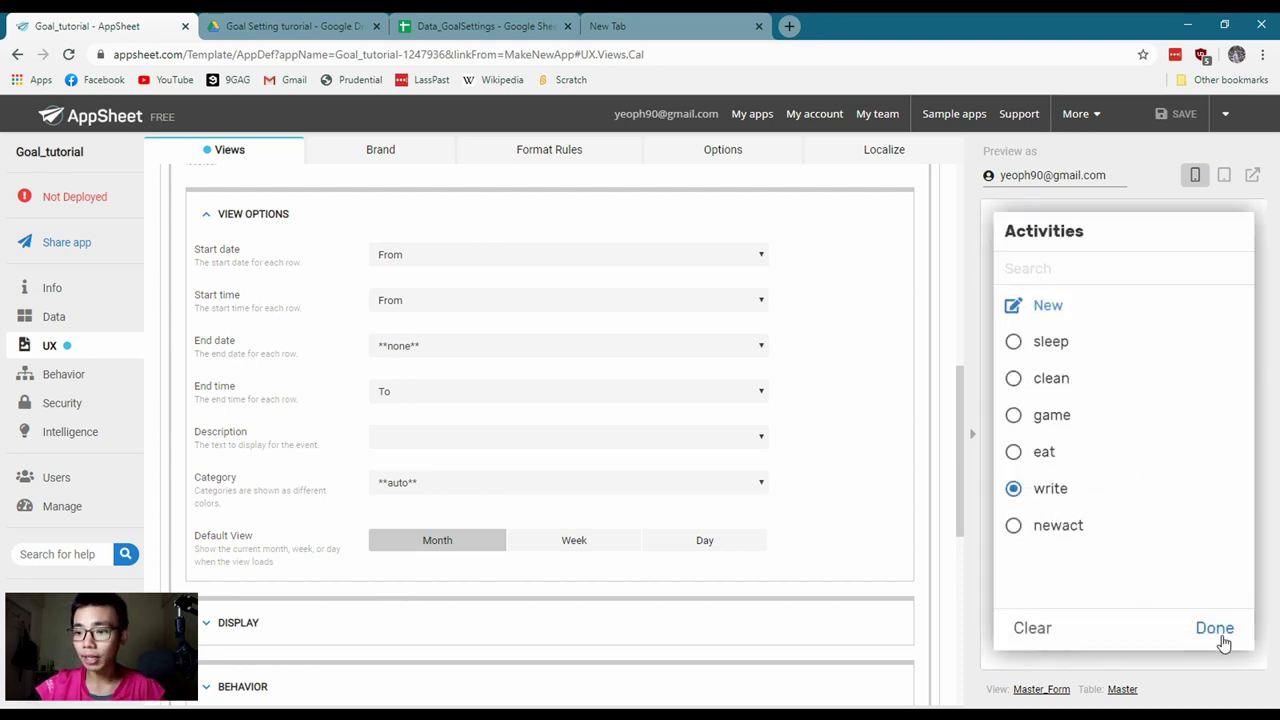
pyautogui.click(1220, 640)
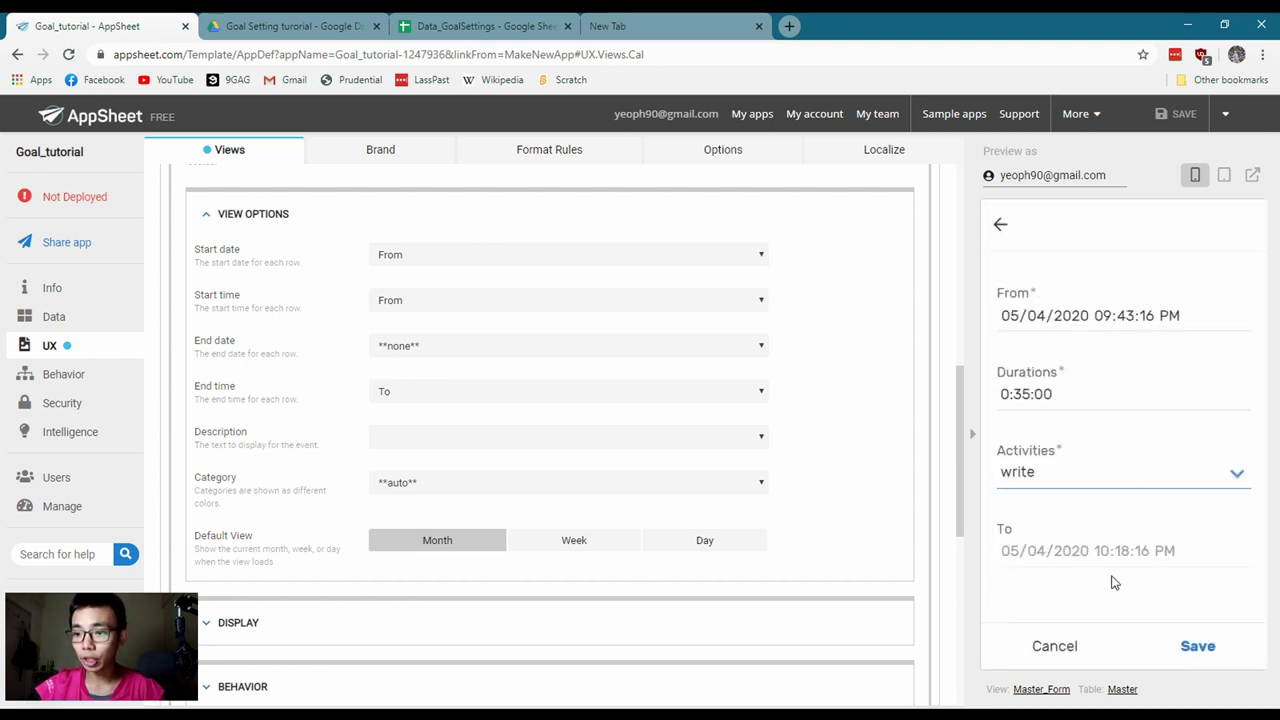
pyautogui.click(1196, 648)
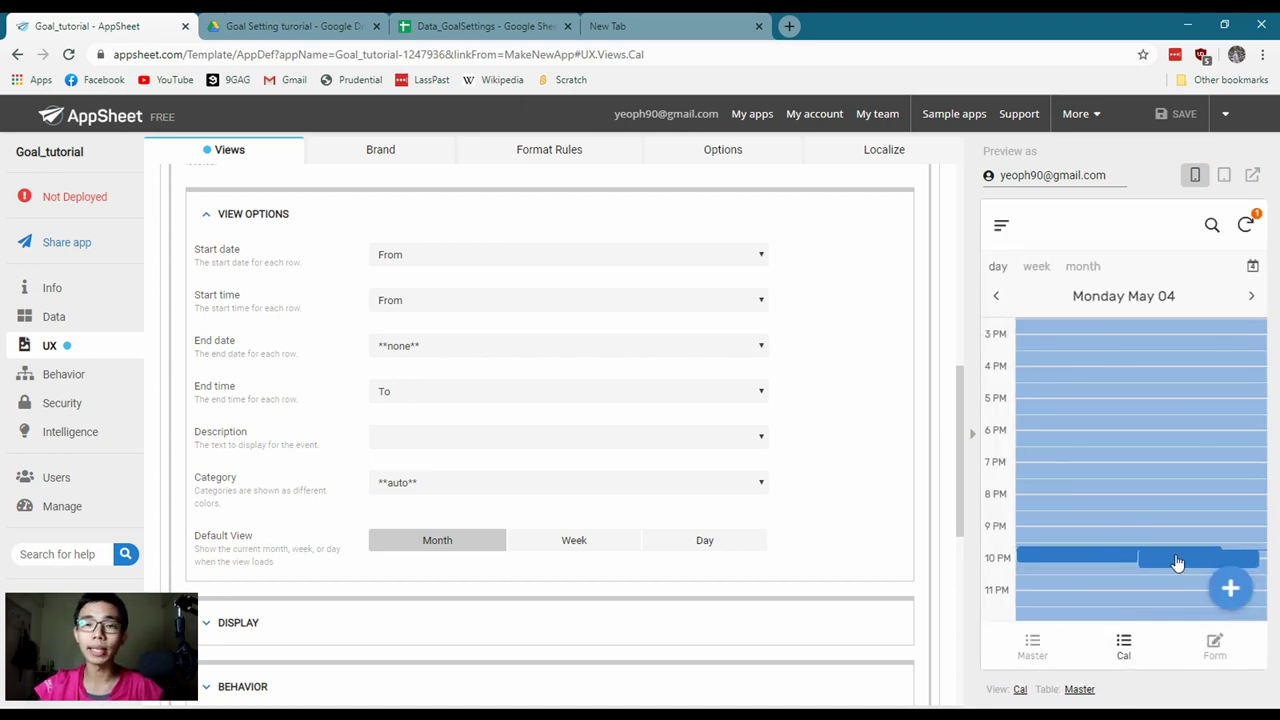
# Set the Cal view's category to Activities and view the May 4 events in the calendar preview
pyautogui.click(1082, 560)
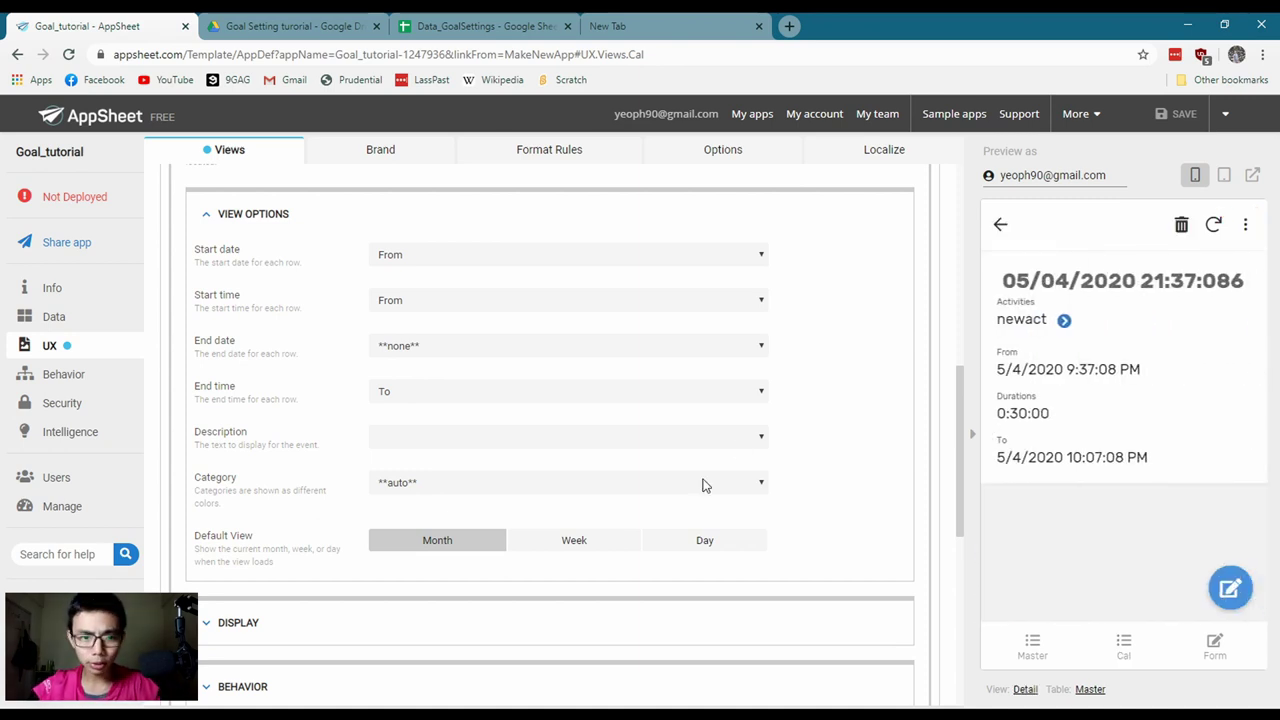
pyautogui.scroll(-2, 471, 517)
pyautogui.scroll(3, 416, 477)
pyautogui.scroll(1, 257, 397)
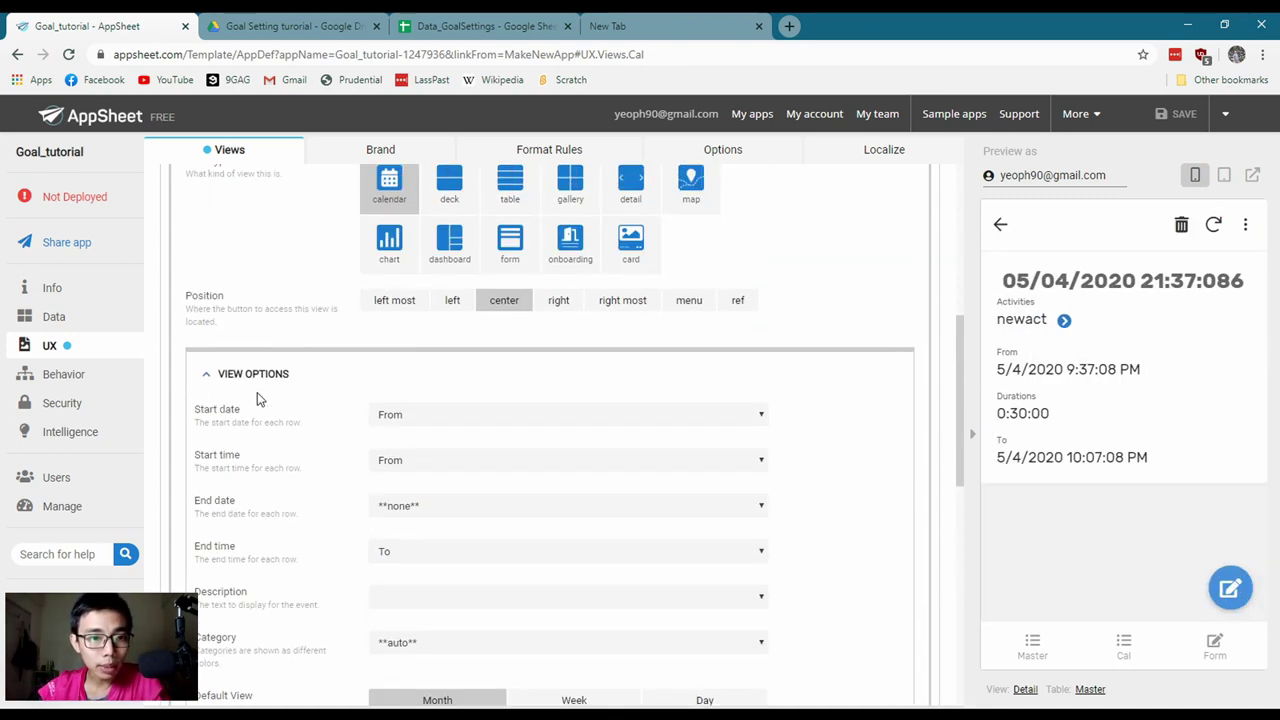
pyautogui.scroll(-4, 300, 500)
pyautogui.scroll(2, 362, 437)
pyautogui.scroll(1, 362, 437)
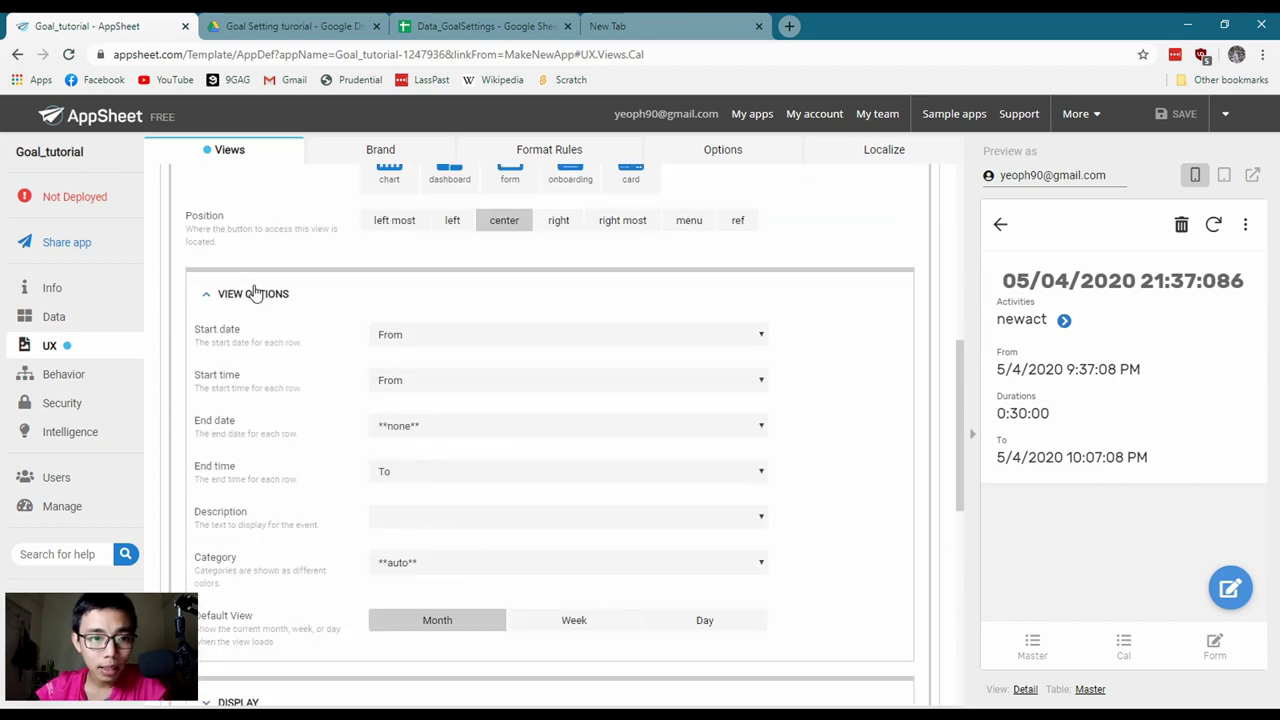
pyautogui.click(253, 292)
pyautogui.scroll(4, 380, 445)
pyautogui.scroll(-2, 300, 460)
pyautogui.click(280, 462)
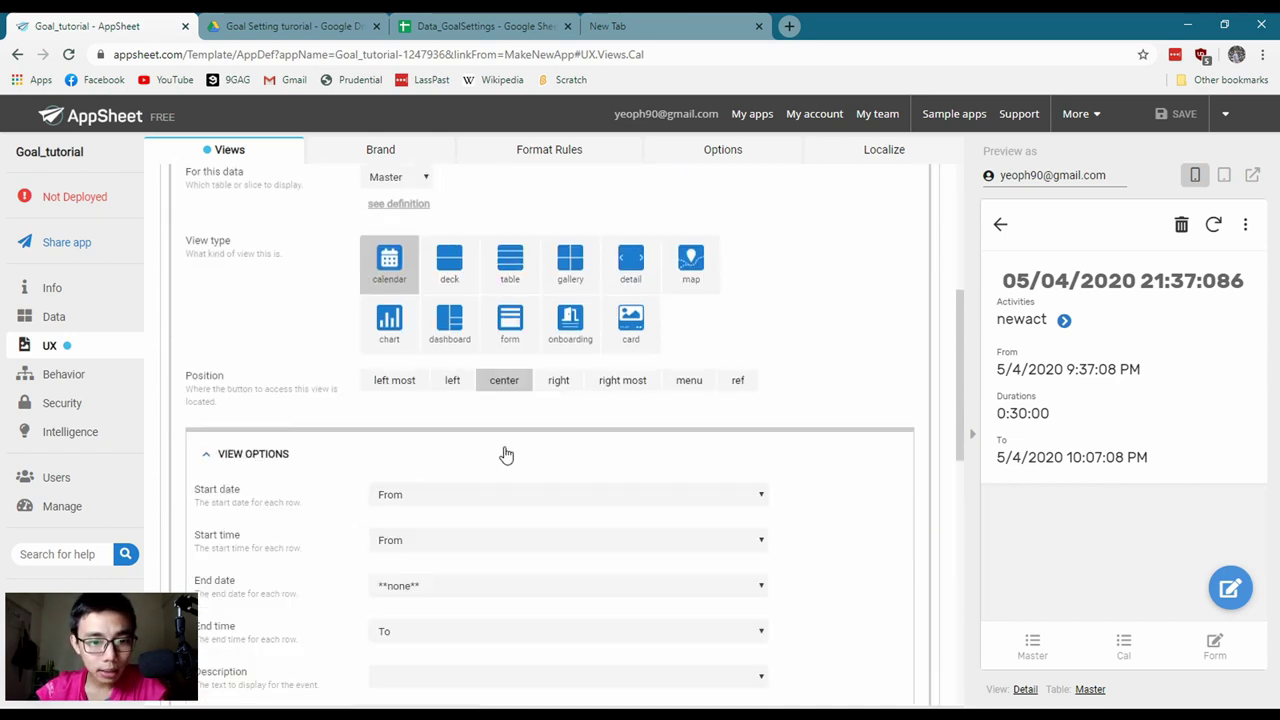
pyautogui.scroll(-2, 495, 451)
pyautogui.scroll(-1, 489, 451)
pyautogui.click(445, 402)
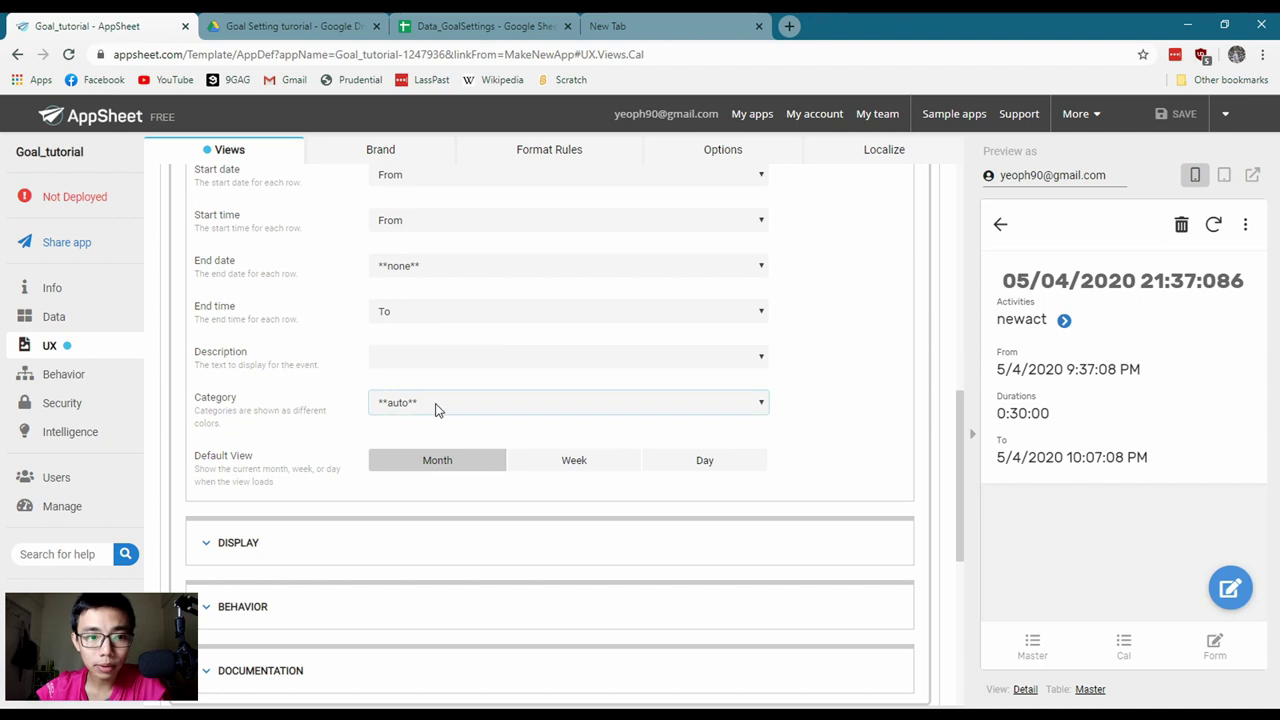
pyautogui.click(434, 439)
pyautogui.click(1143, 627)
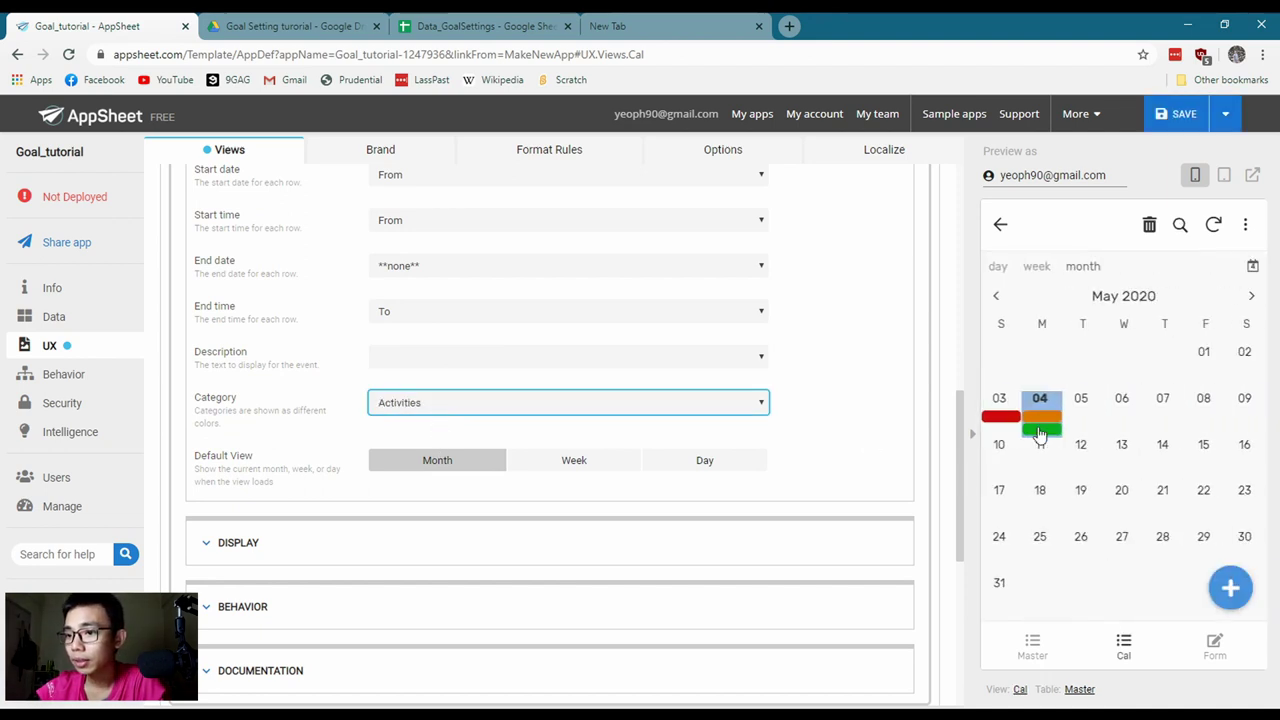
pyautogui.click(1047, 410)
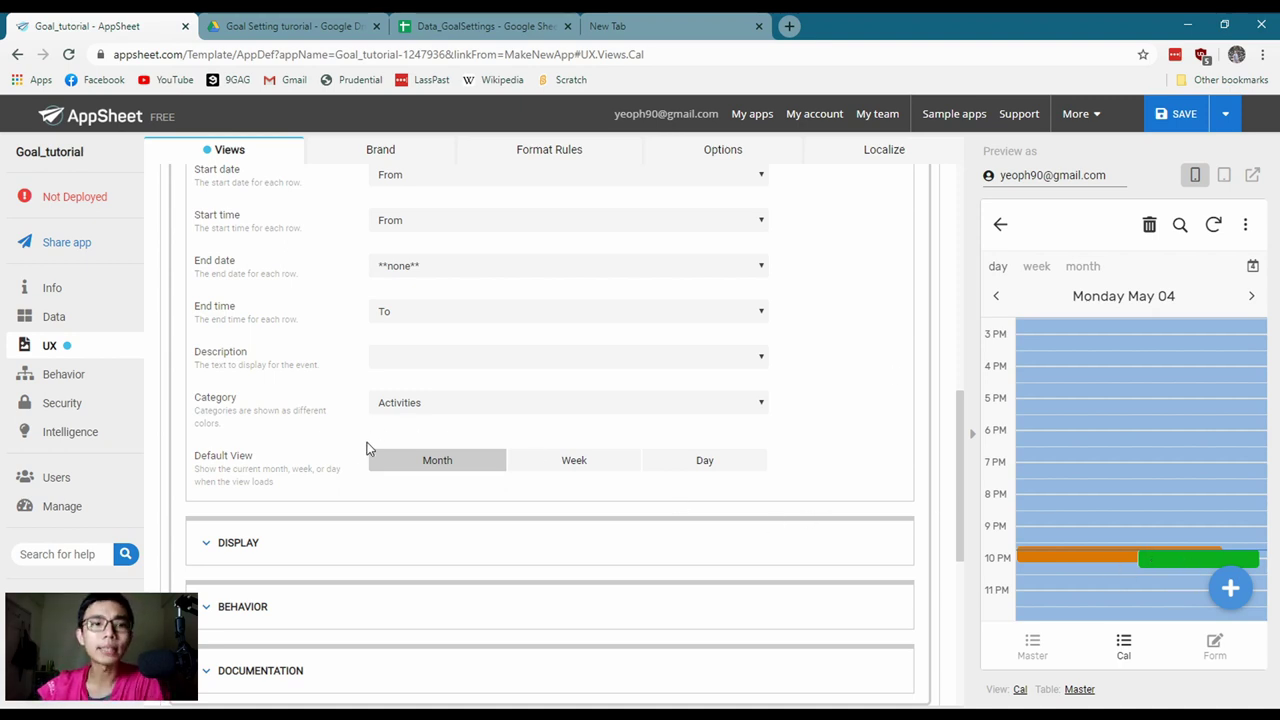
# Leave the Cal view's settings and open the slices in the app's data section
pyautogui.scroll(6, 366, 449)
pyautogui.click(330, 383)
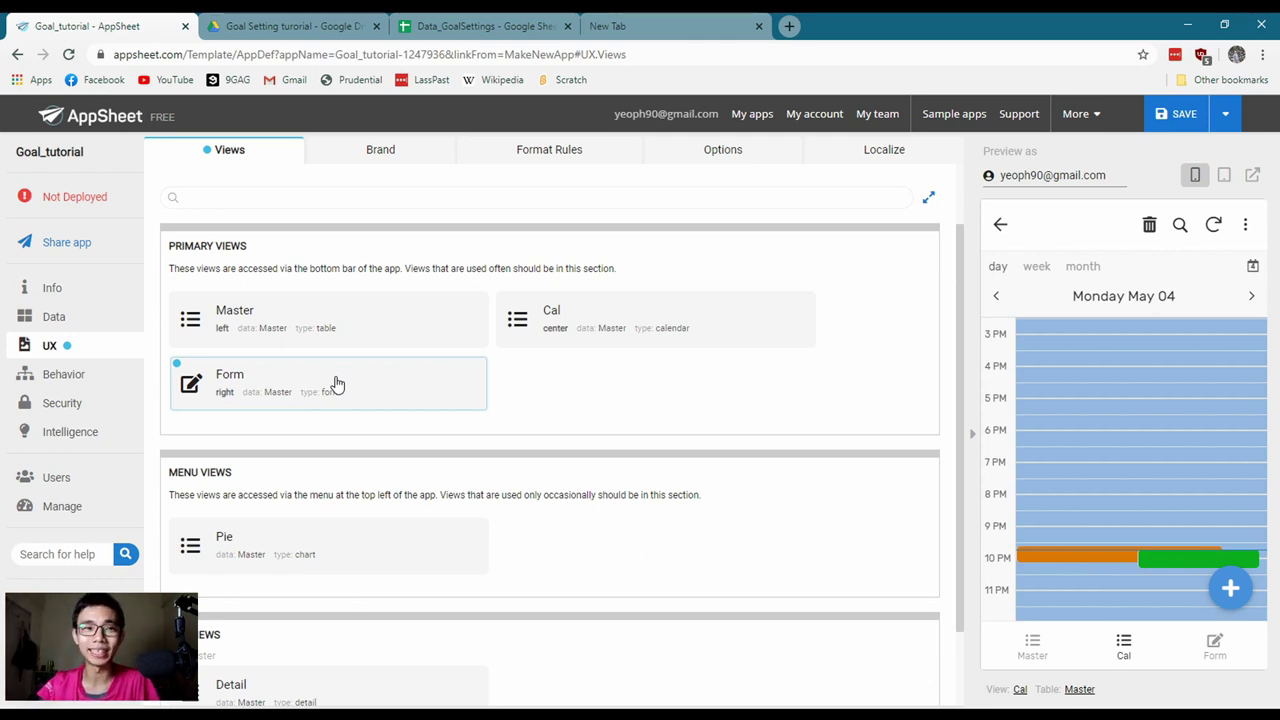
pyautogui.click(54, 316)
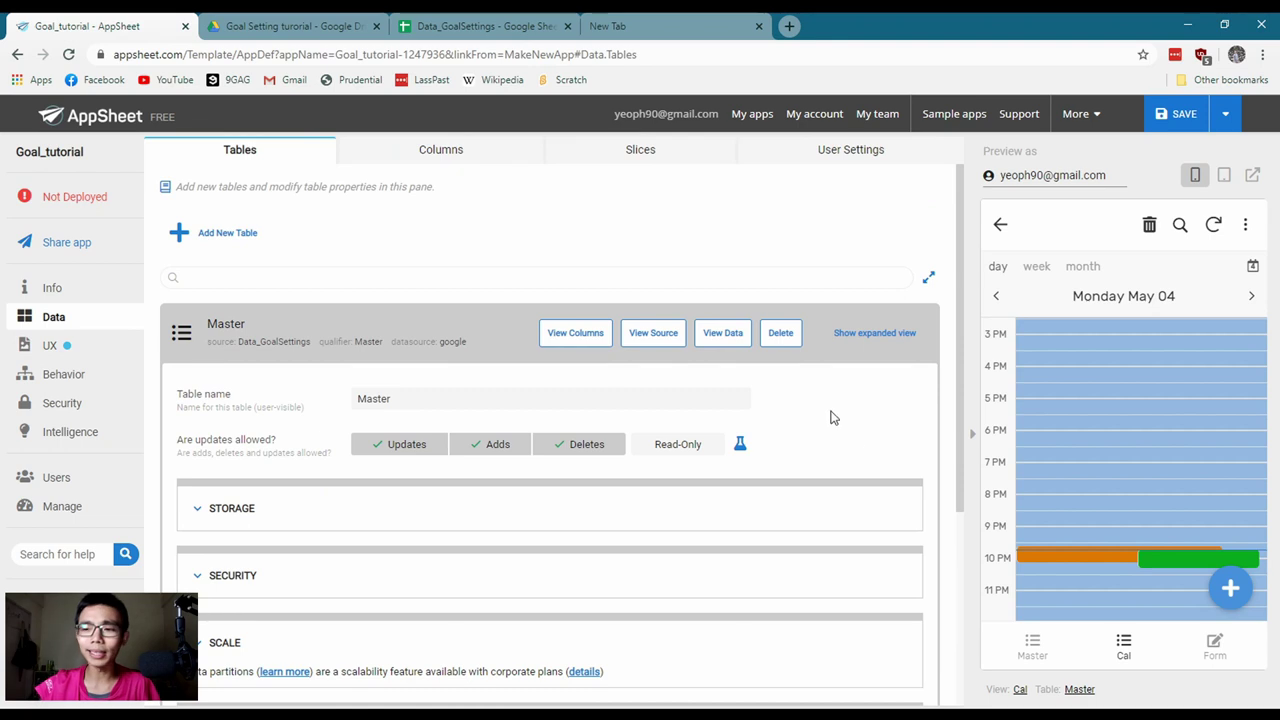
pyautogui.click(641, 152)
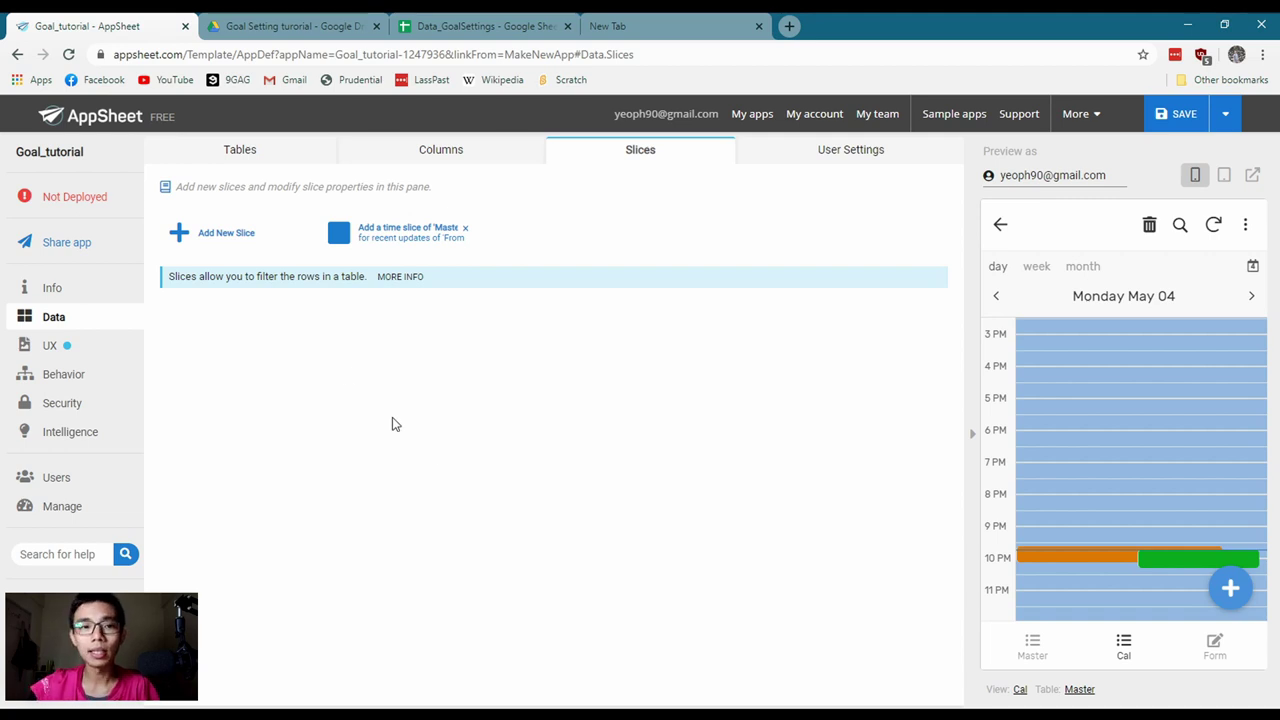
# Add the suggested time slice of the Master table for recent updates of From, and delete that slice again
pyautogui.click(402, 232)
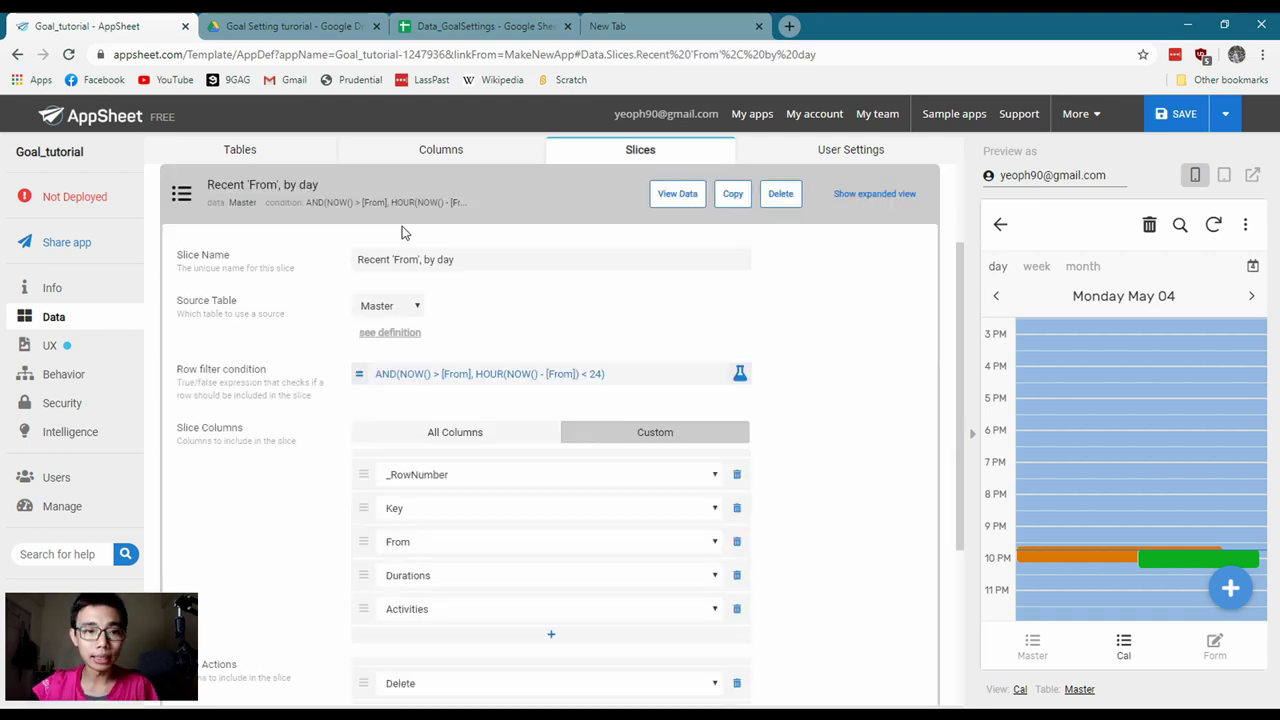
pyautogui.click(257, 202)
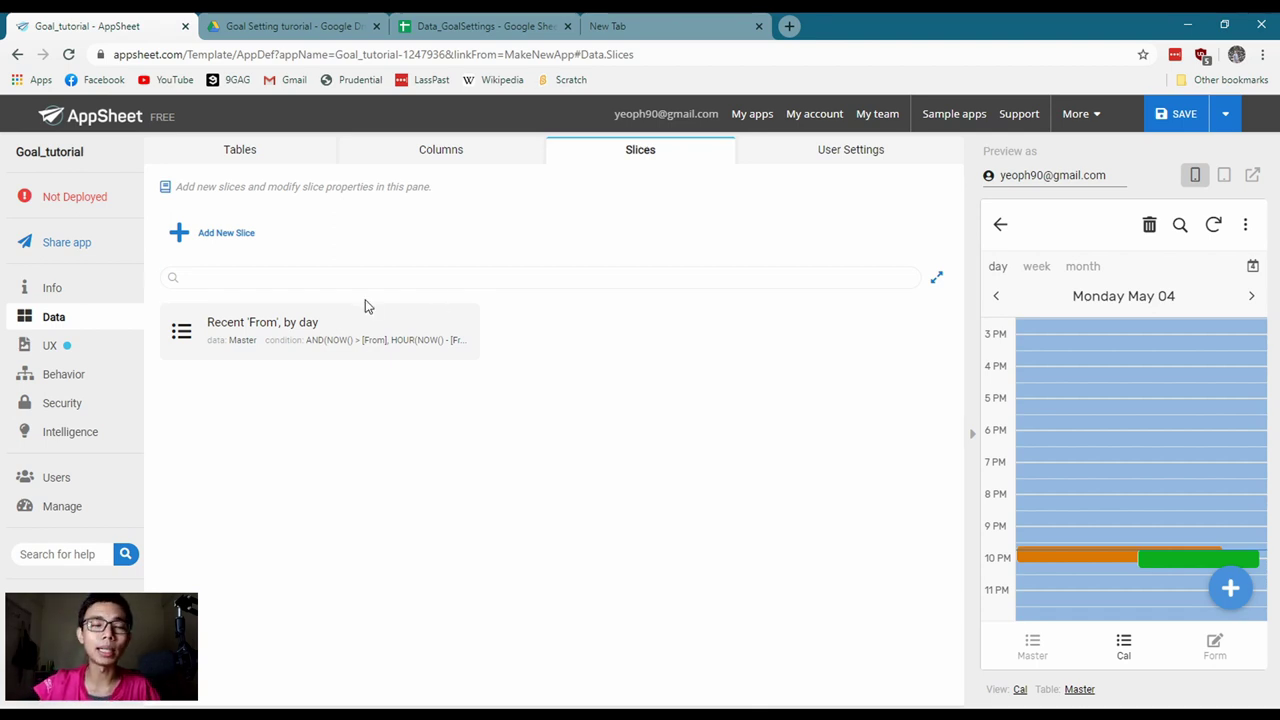
pyautogui.click(260, 338)
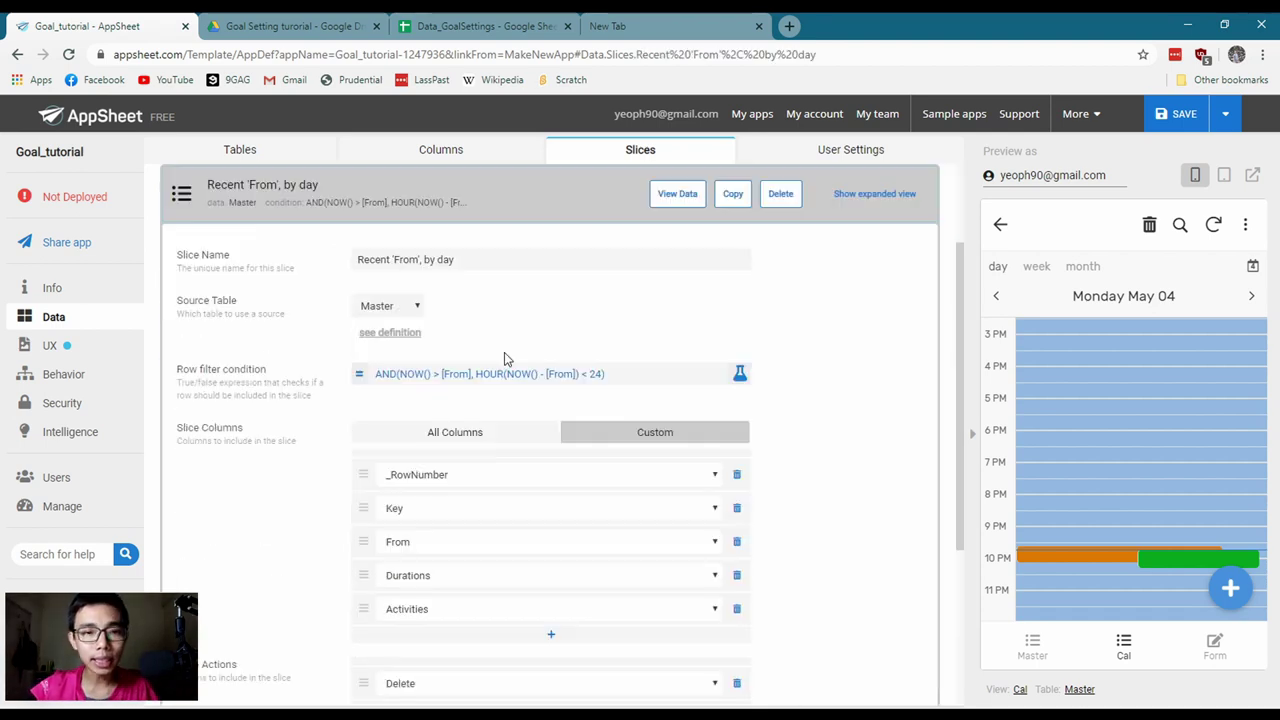
pyautogui.scroll(2, 682, 364)
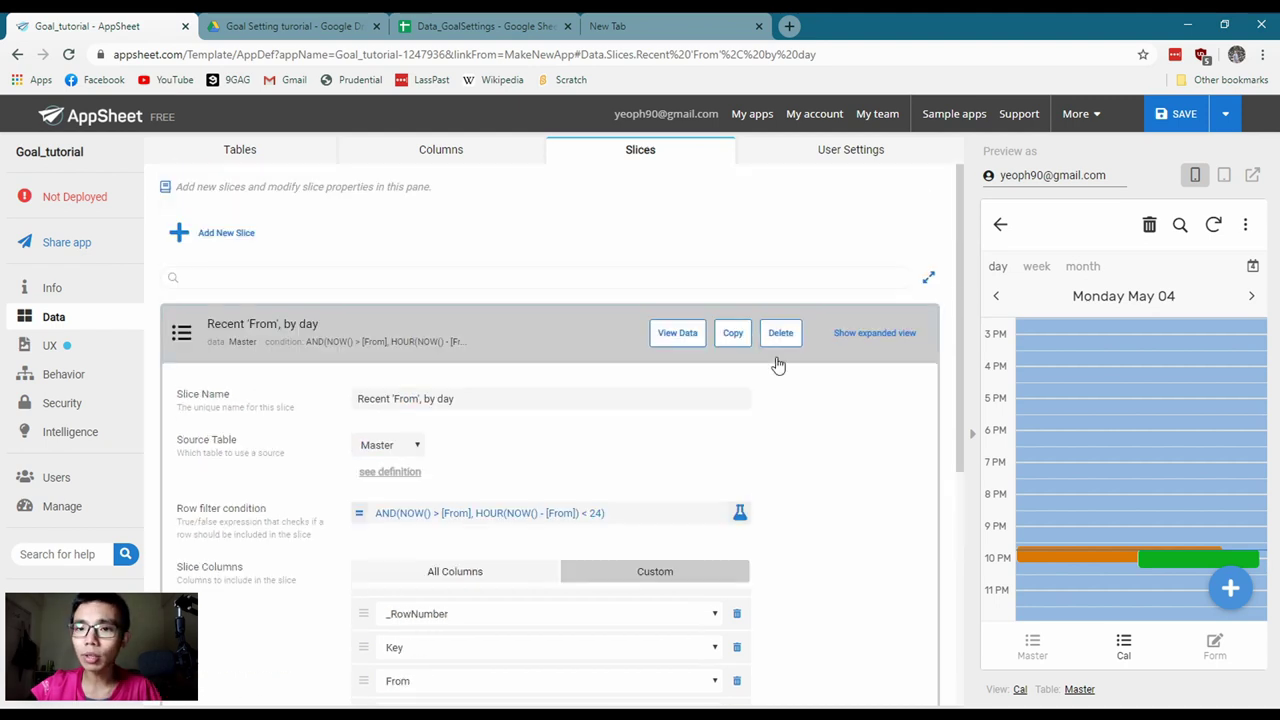
pyautogui.click(791, 334)
pyautogui.click(434, 354)
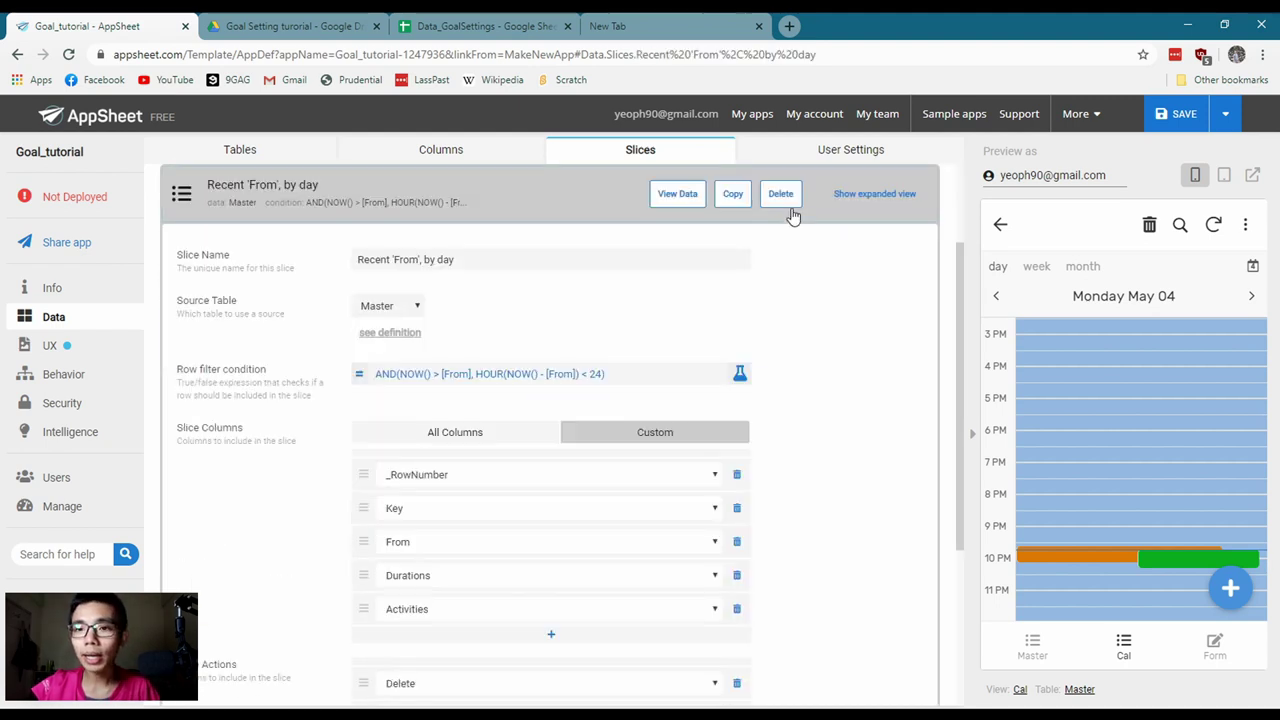
pyautogui.click(790, 212)
pyautogui.click(342, 326)
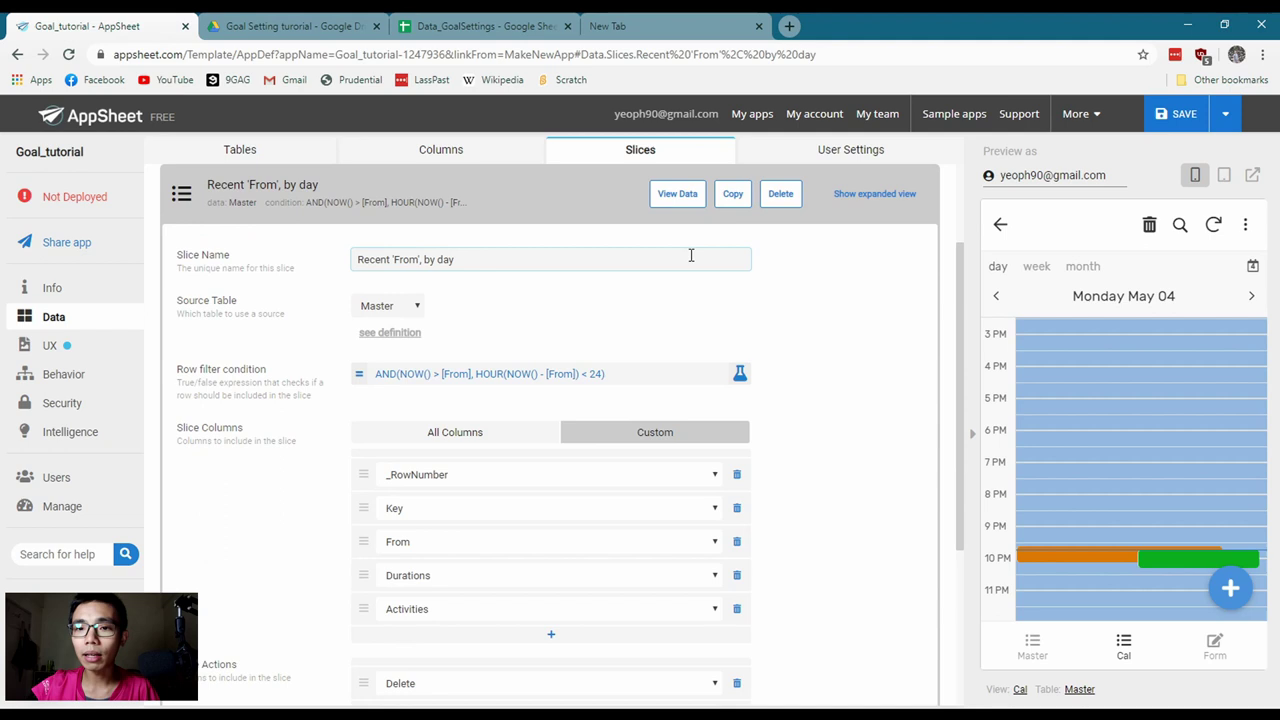
pyautogui.click(780, 194)
pyautogui.click(766, 198)
# Add a new slice named ToDo with Plans as its source table
pyautogui.click(226, 233)
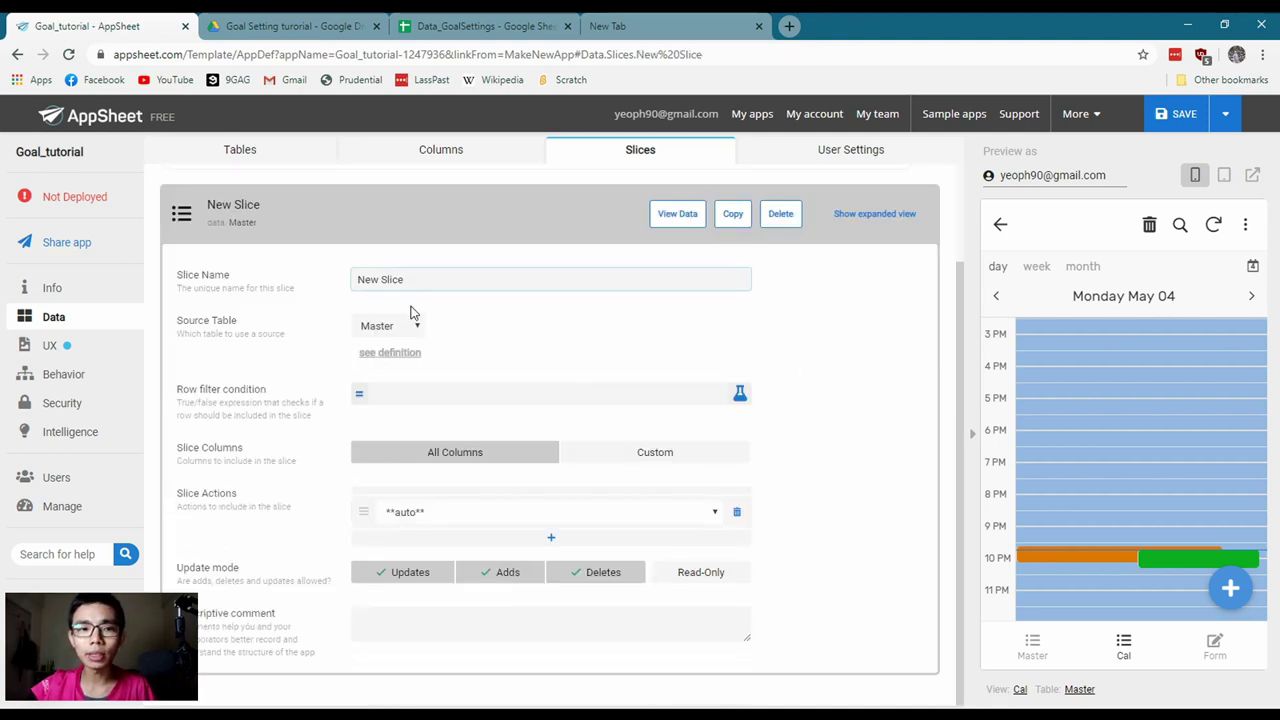
pyautogui.moveTo(417, 286); pyautogui.dragTo(313, 287)
pyautogui.write('To')
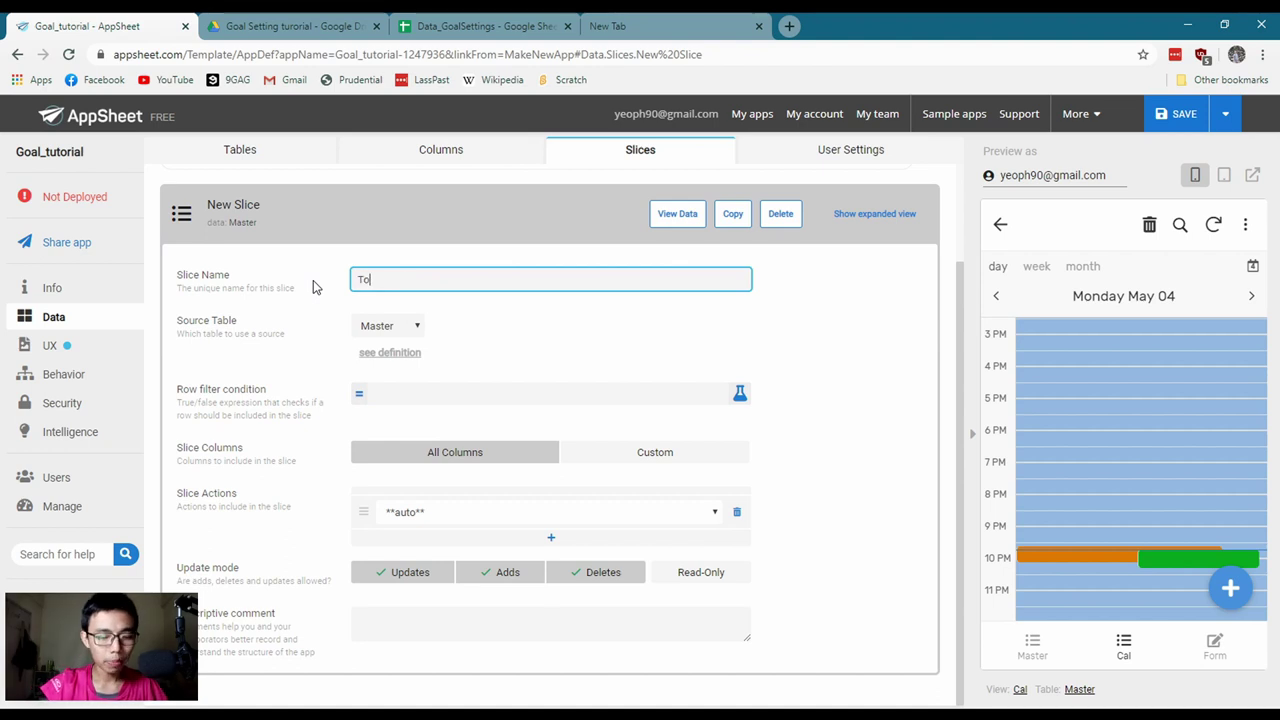
pyautogui.write('Do')
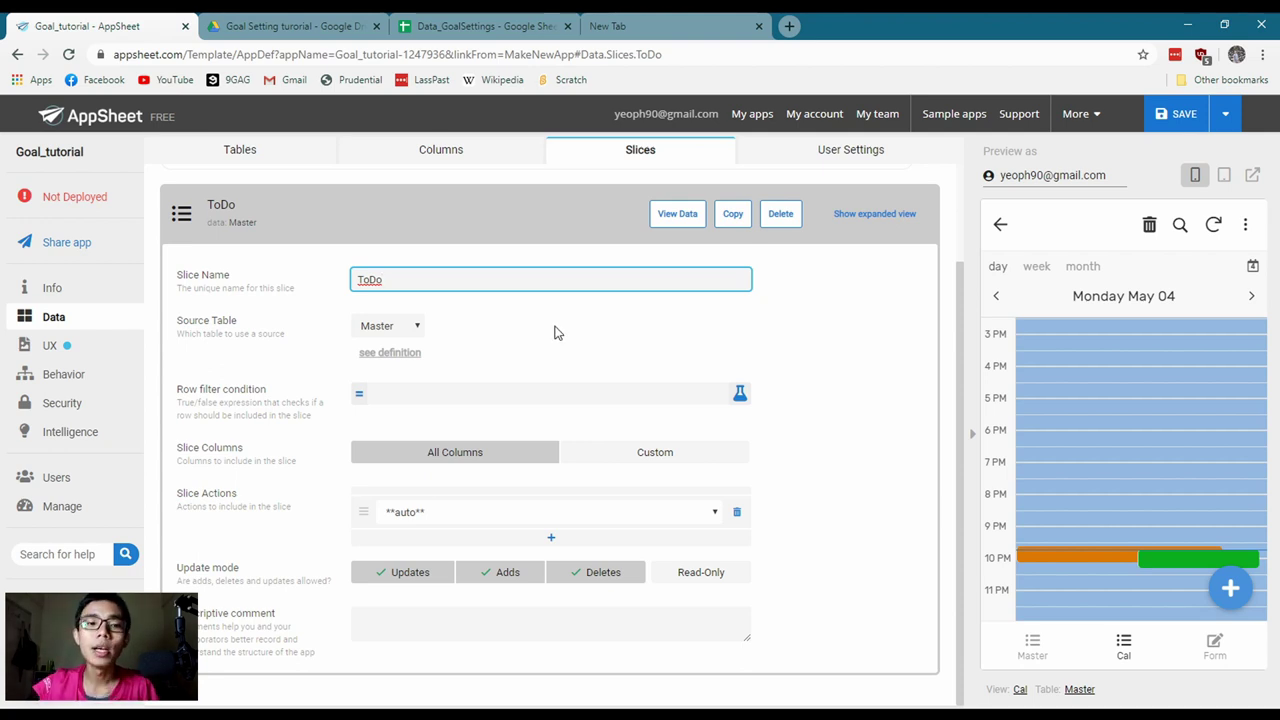
pyautogui.click(414, 329)
pyautogui.click(398, 387)
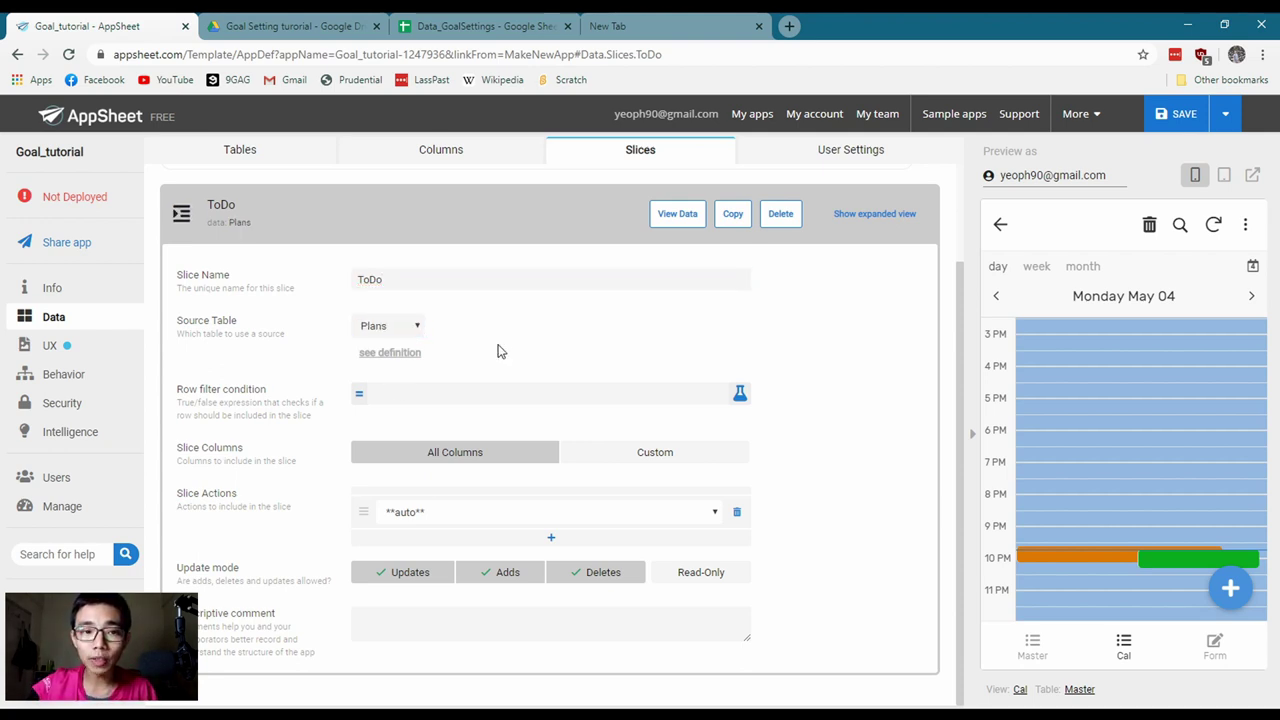
# Start the ToDo slice's row filter condition with the WEEKDAY( function from the time expression examples
pyautogui.click(421, 397)
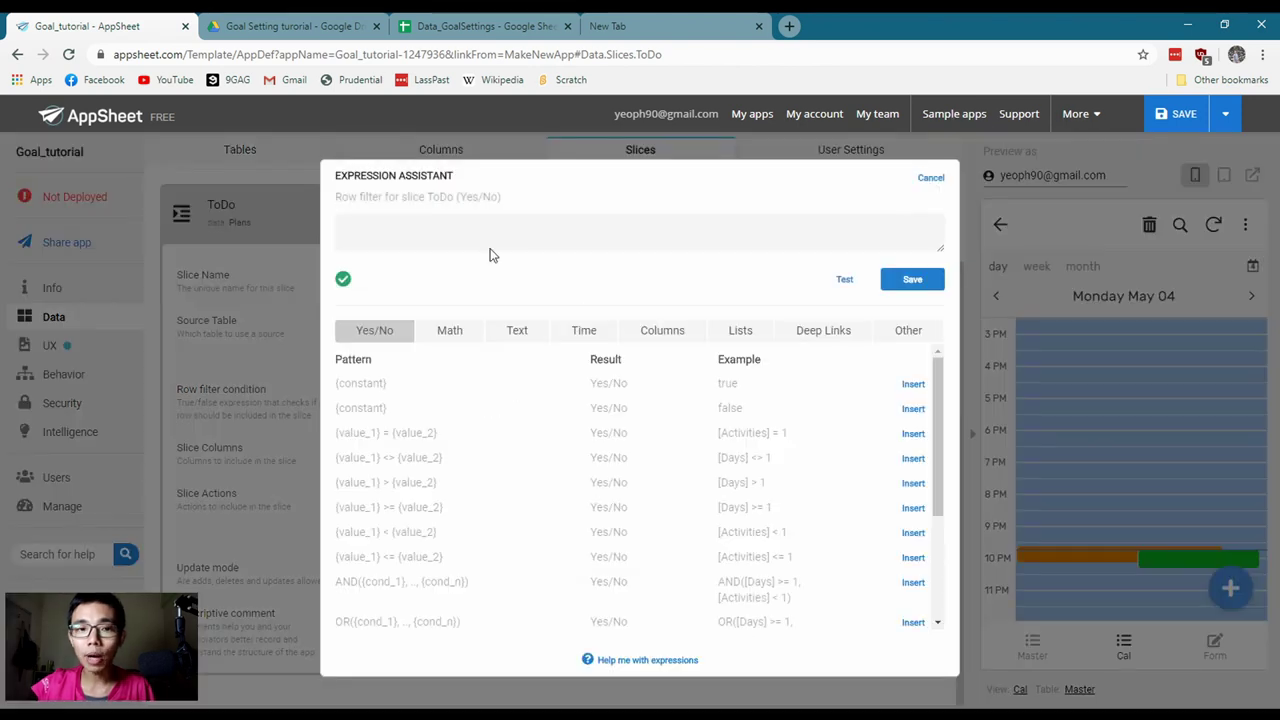
pyautogui.click(478, 238)
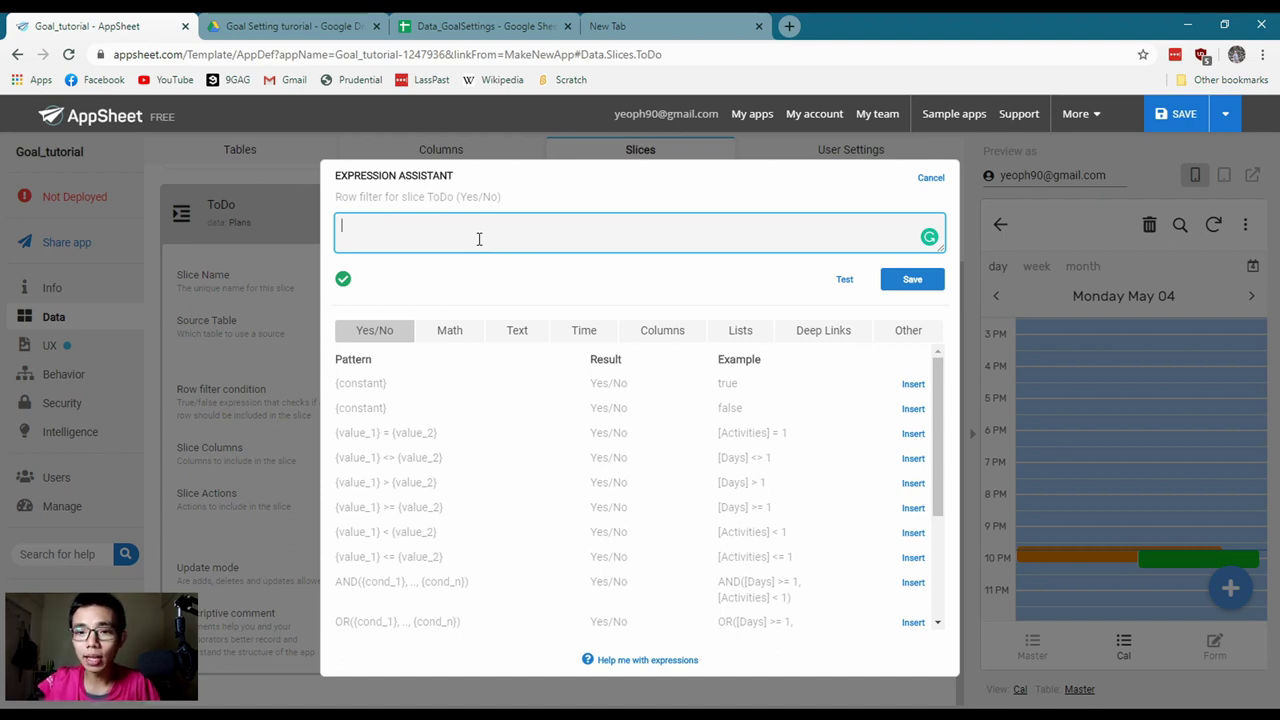
pyautogui.click(595, 338)
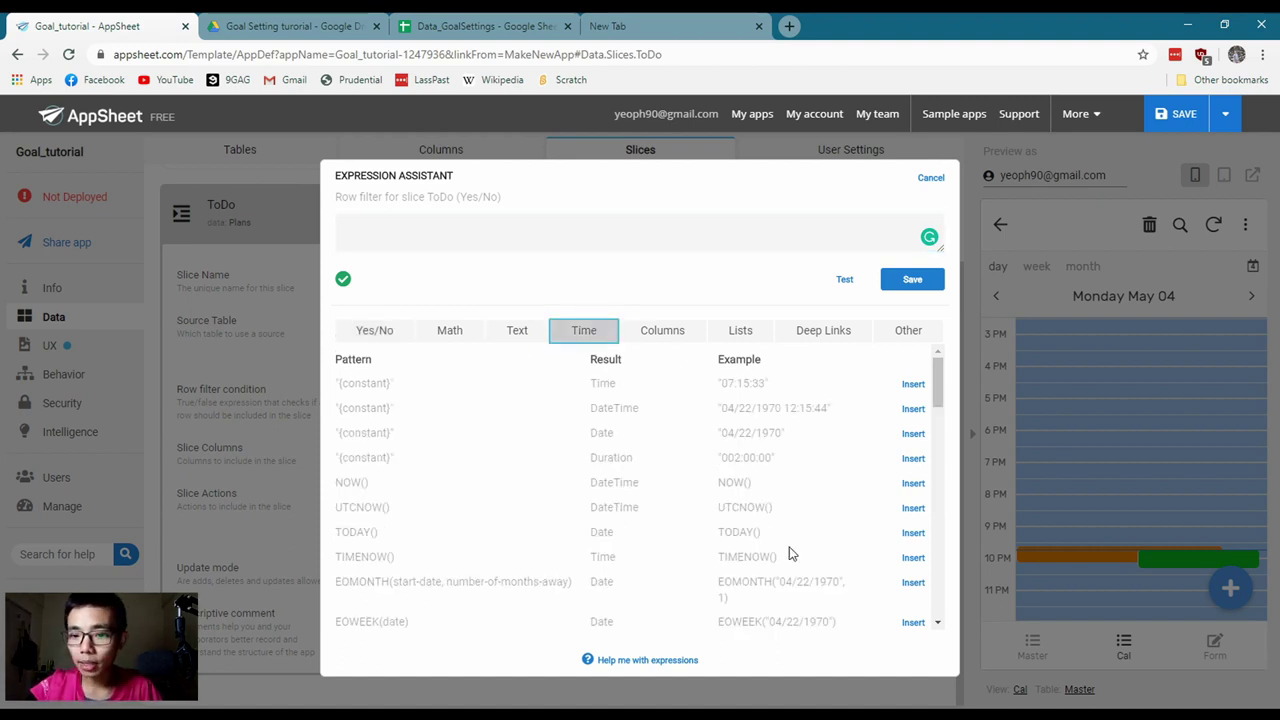
pyautogui.scroll(-5, 789, 553)
pyautogui.scroll(-8, 755, 525)
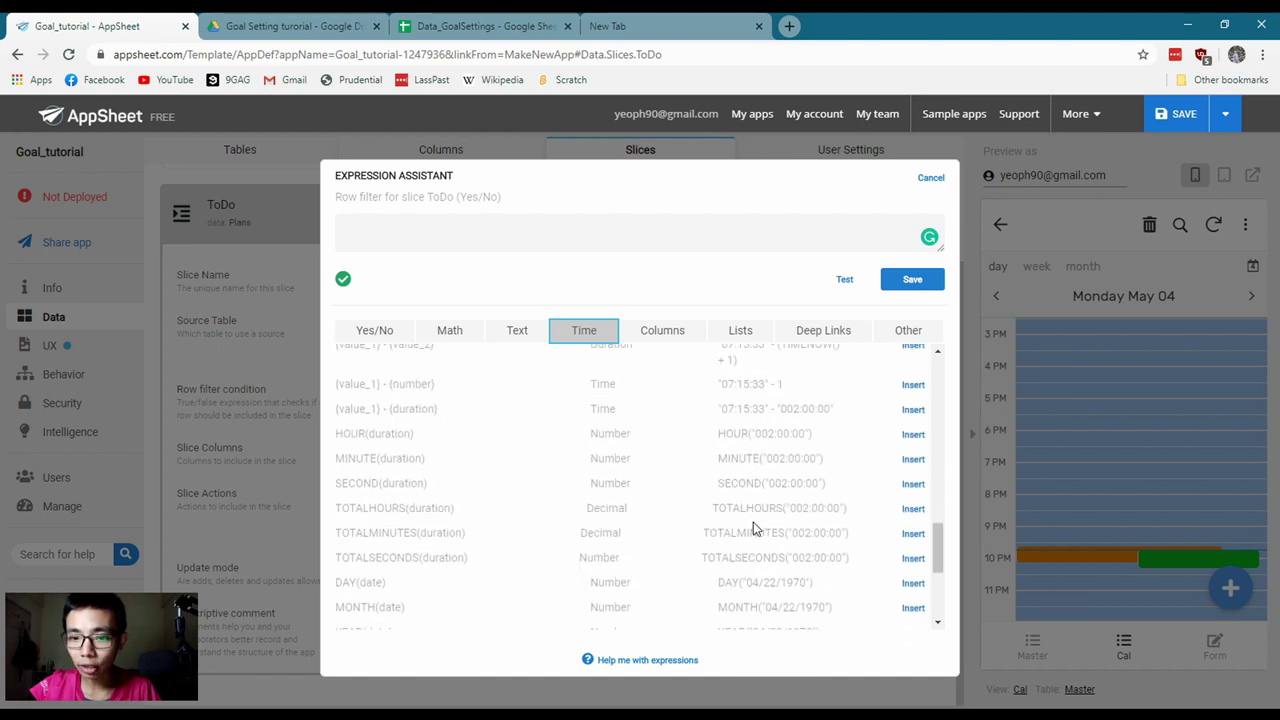
pyautogui.scroll(-5, 755, 525)
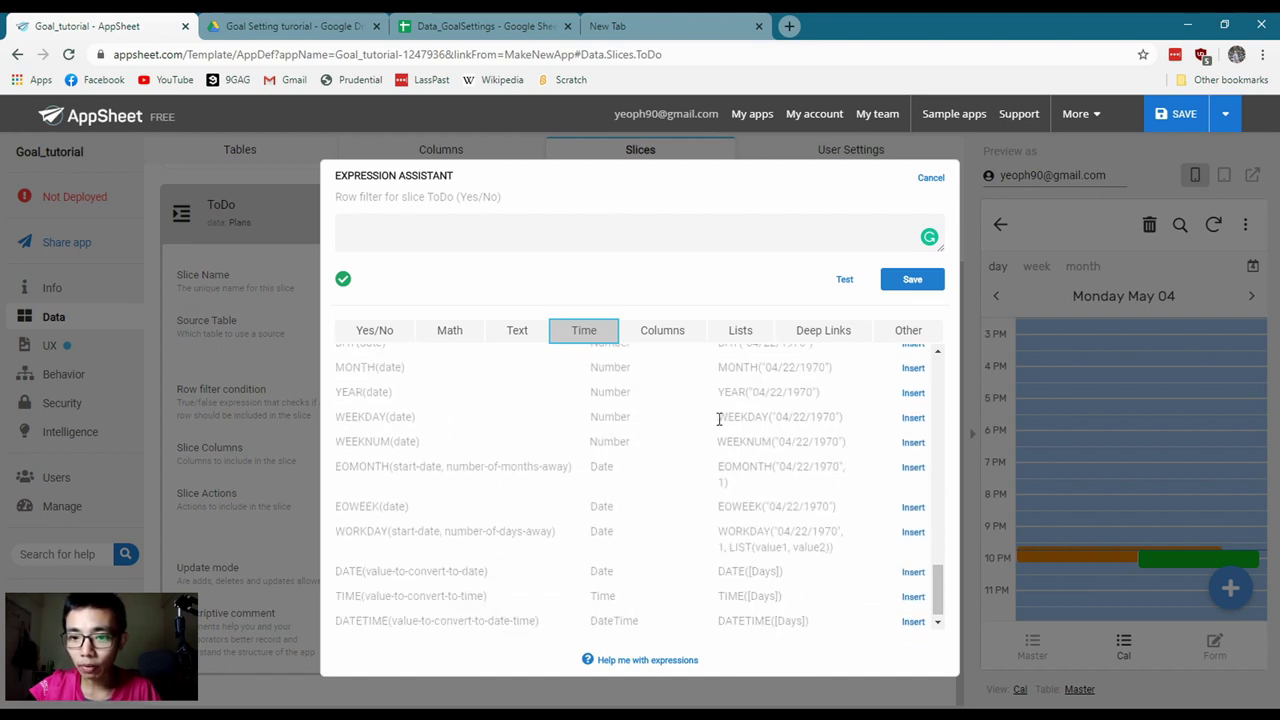
pyautogui.moveTo(719, 418); pyautogui.dragTo(773, 418)
pyautogui.hotkey('ctrl', 'c')
pyautogui.click(386, 226)
pyautogui.hotkey('ctrl', 'v')
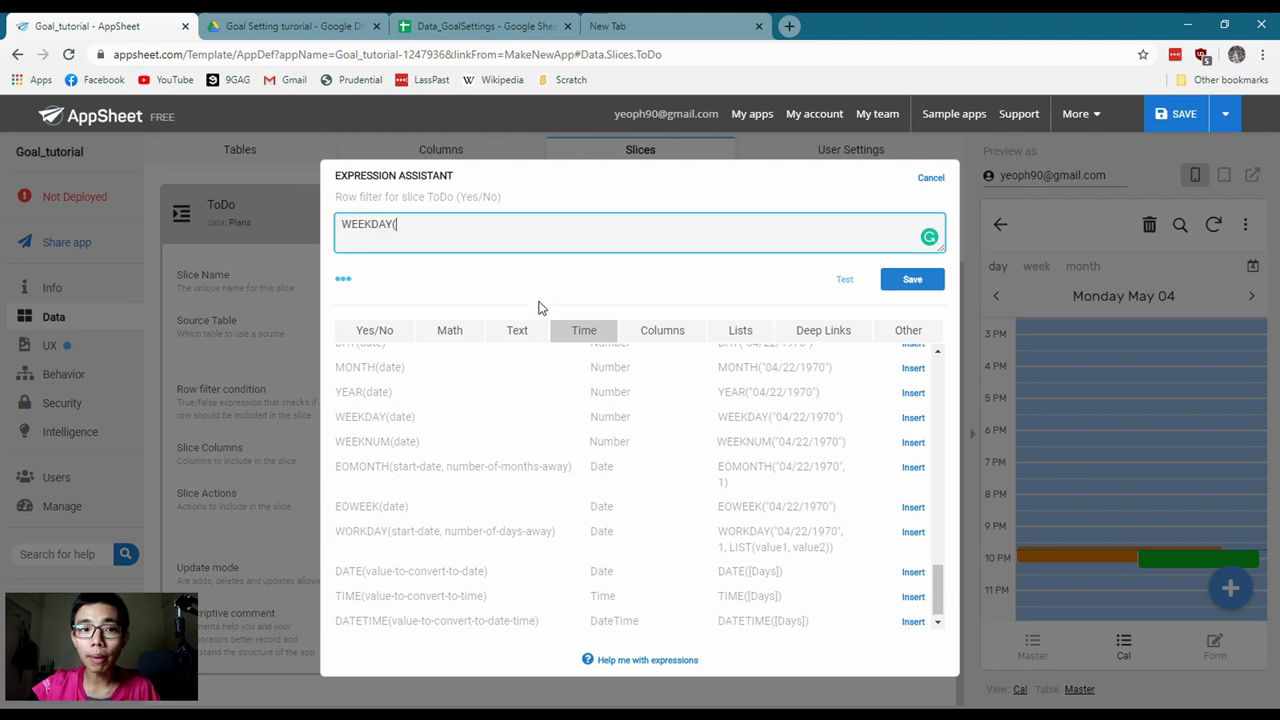
# Insert TODAY() as the function's argument and close the parenthesis, so the row filter reads WEEKDAY(TODAY())
pyautogui.scroll(4, 785, 565)
pyautogui.scroll(10, 785, 565)
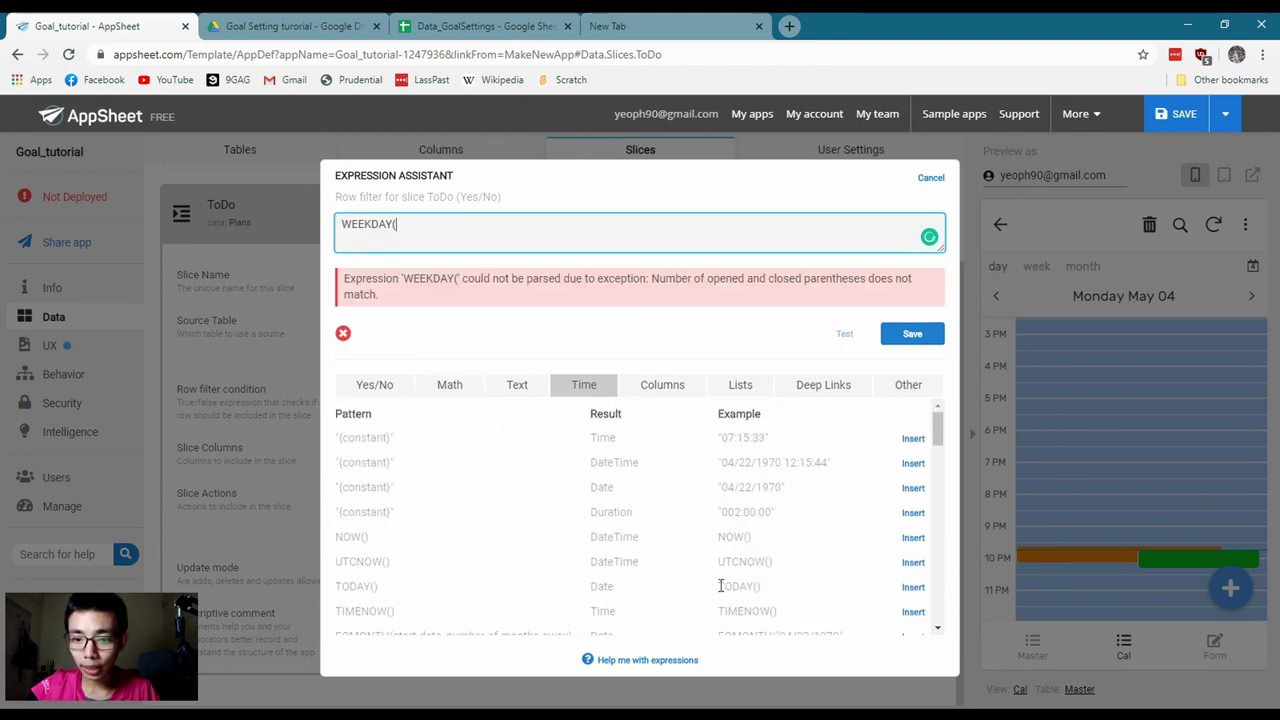
pyautogui.tripleClick(738, 586)
pyautogui.hotkey('ctrl', 'c')
pyautogui.click(491, 240)
pyautogui.hotkey('ctrl', 'v')
pyautogui.write(')')
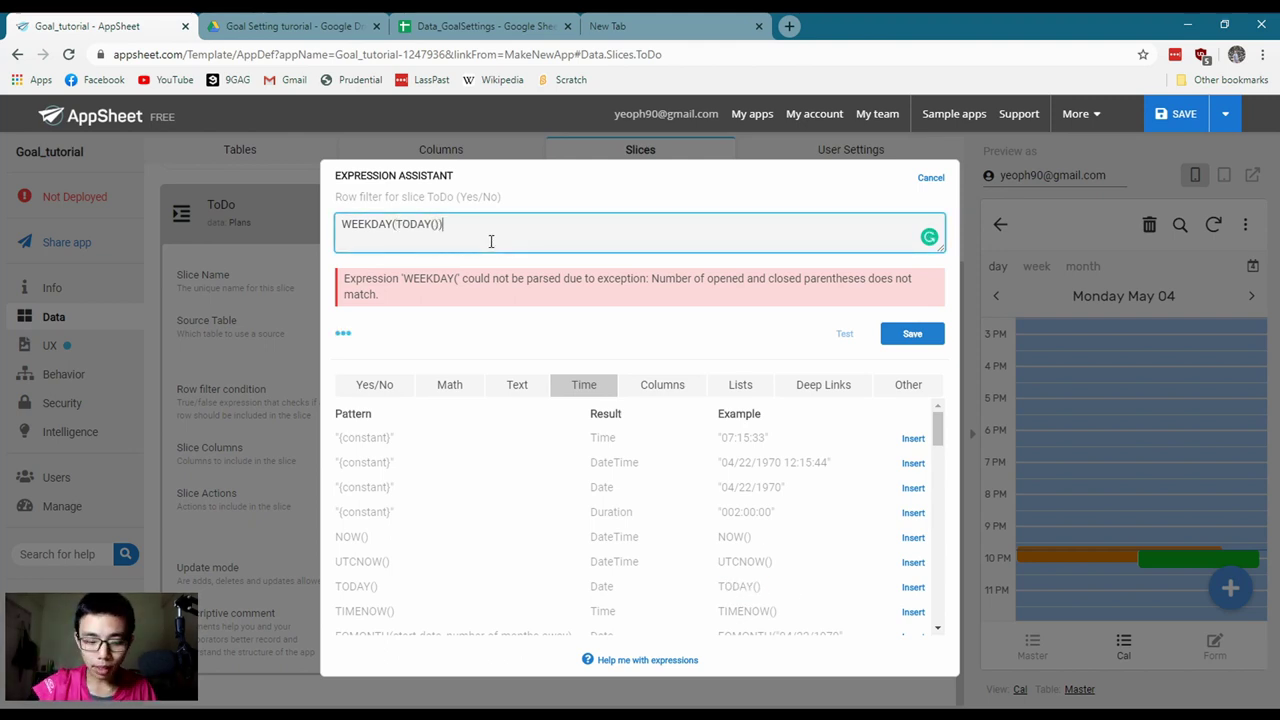
# Complete the ToDo slice's row filter as WEEKDAY(TODAY())=[Days] using the Days column example, and save the expression
pyautogui.write('=')
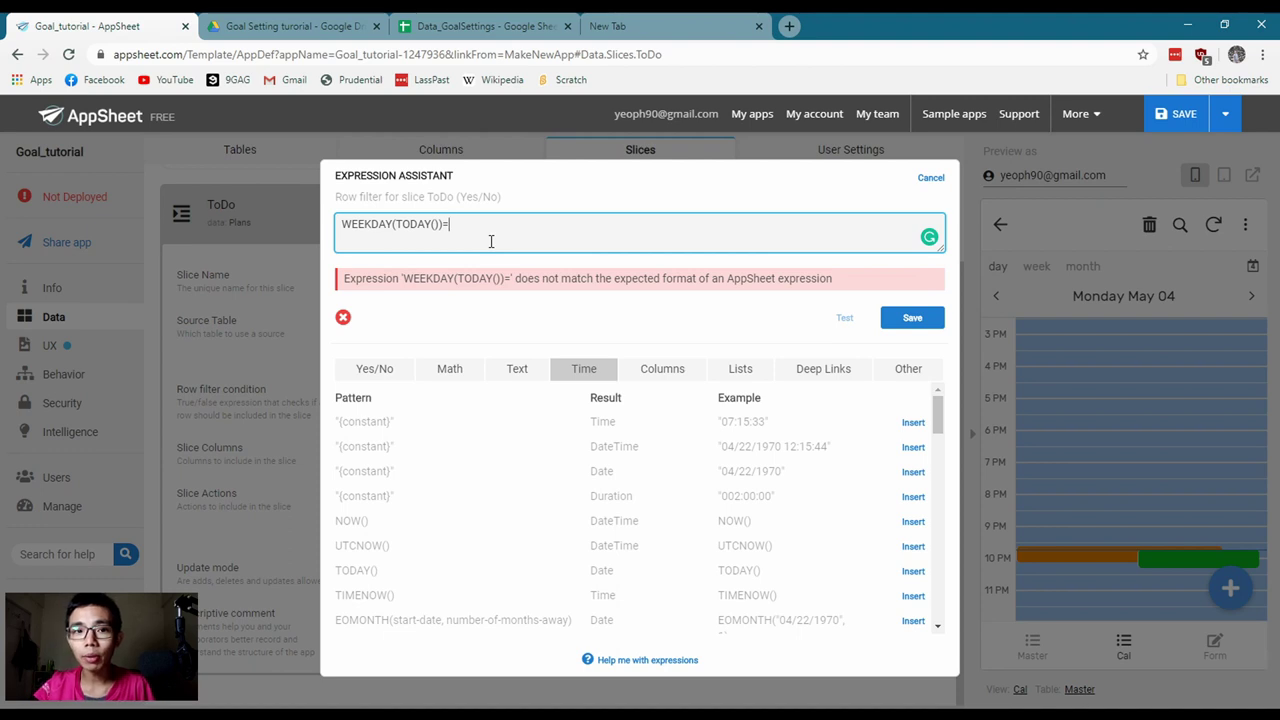
pyautogui.click(665, 373)
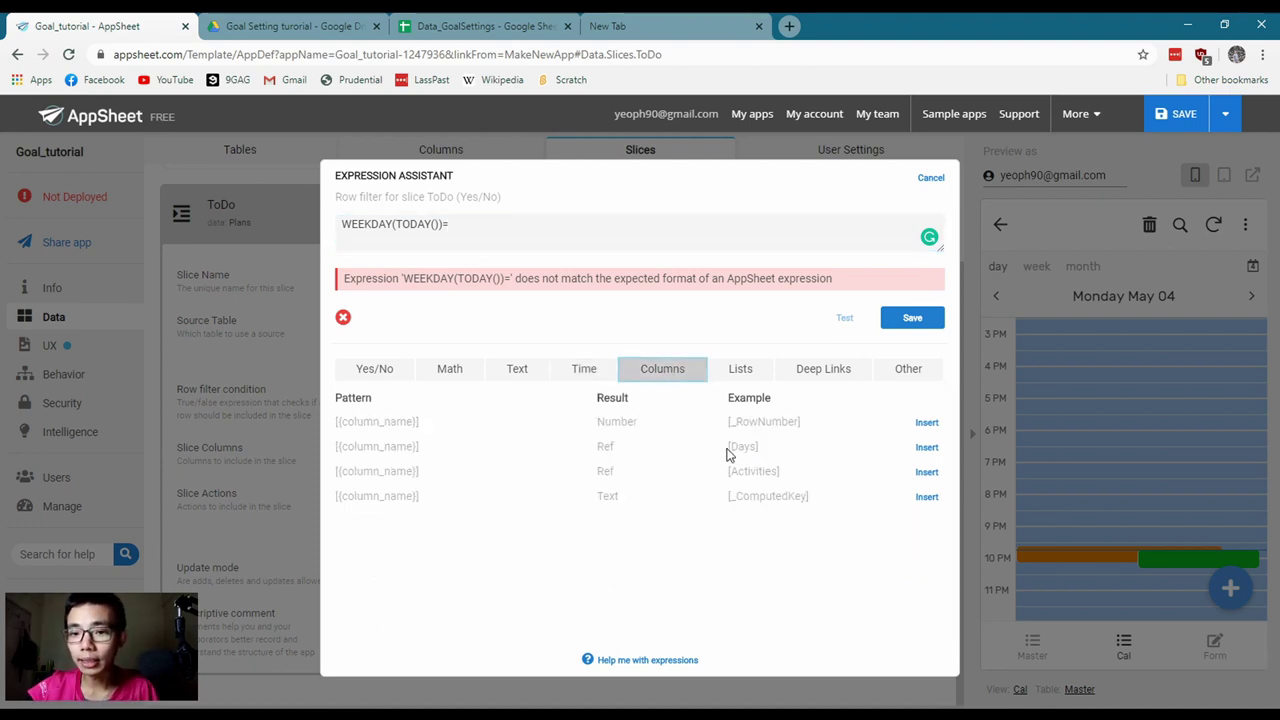
pyautogui.moveTo(727, 449); pyautogui.dragTo(765, 449)
pyautogui.click(511, 240)
pyautogui.hotkey('ctrl', 'v')
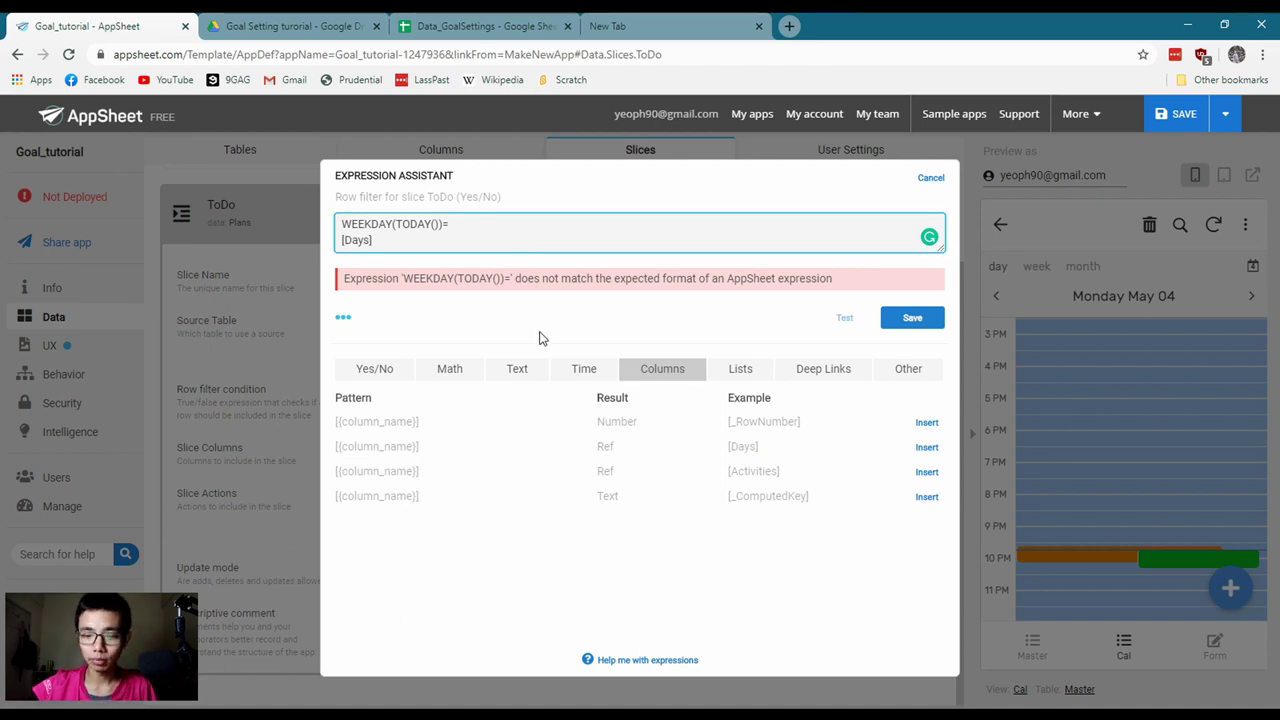
pyautogui.press('Delete')
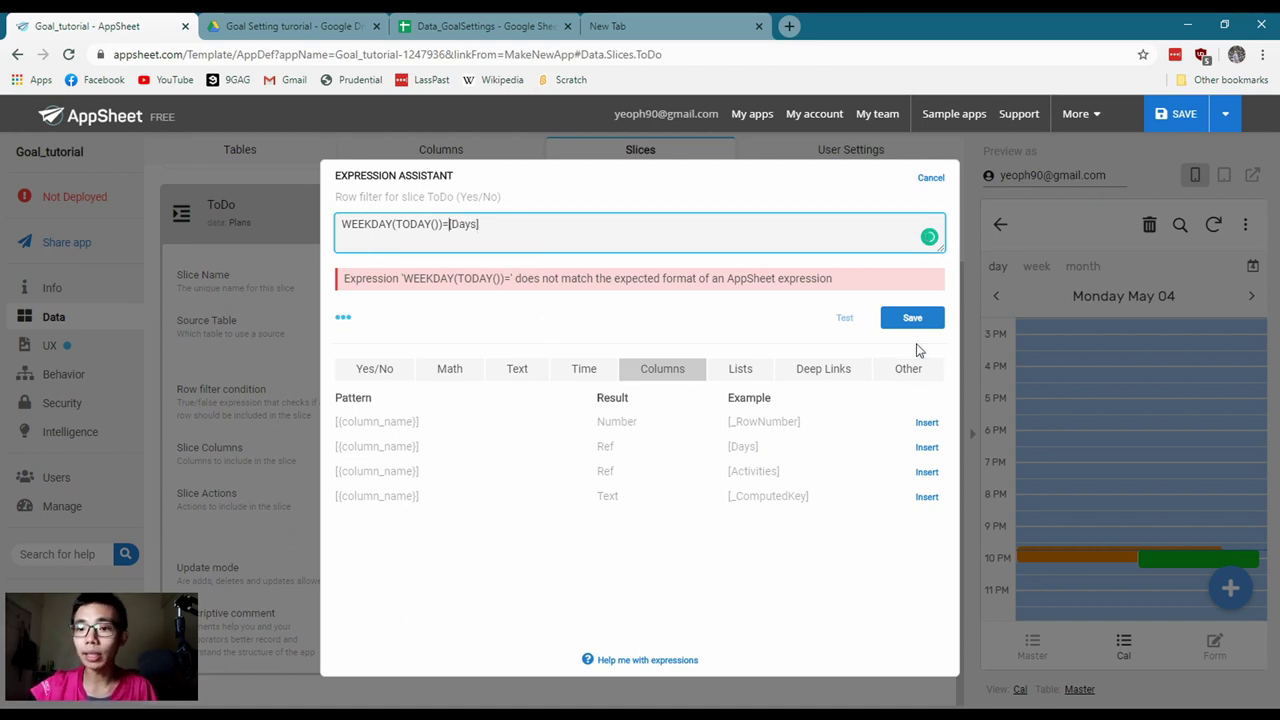
pyautogui.click(910, 316)
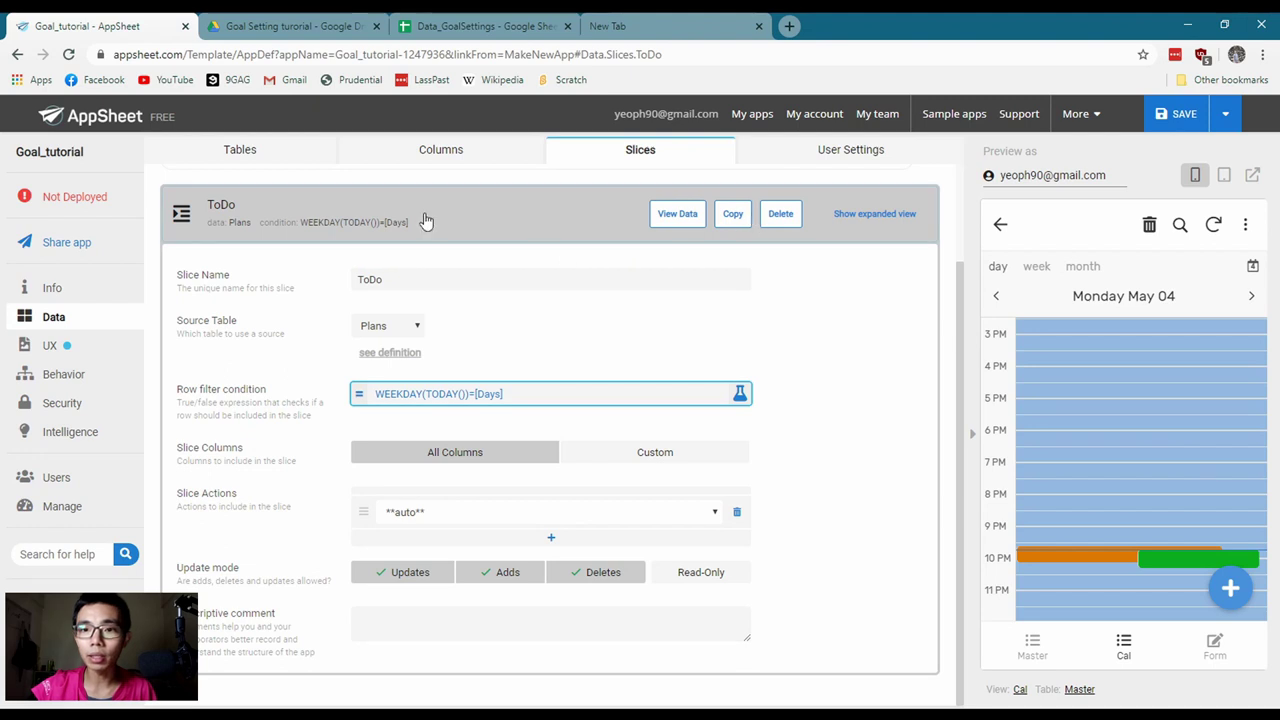
pyautogui.click(426, 220)
# Switch to the Data_GoalSettings spreadsheet and compare the Plans rows for days 1 and 2 with the names in the Activities sheet
pyautogui.click(437, 28)
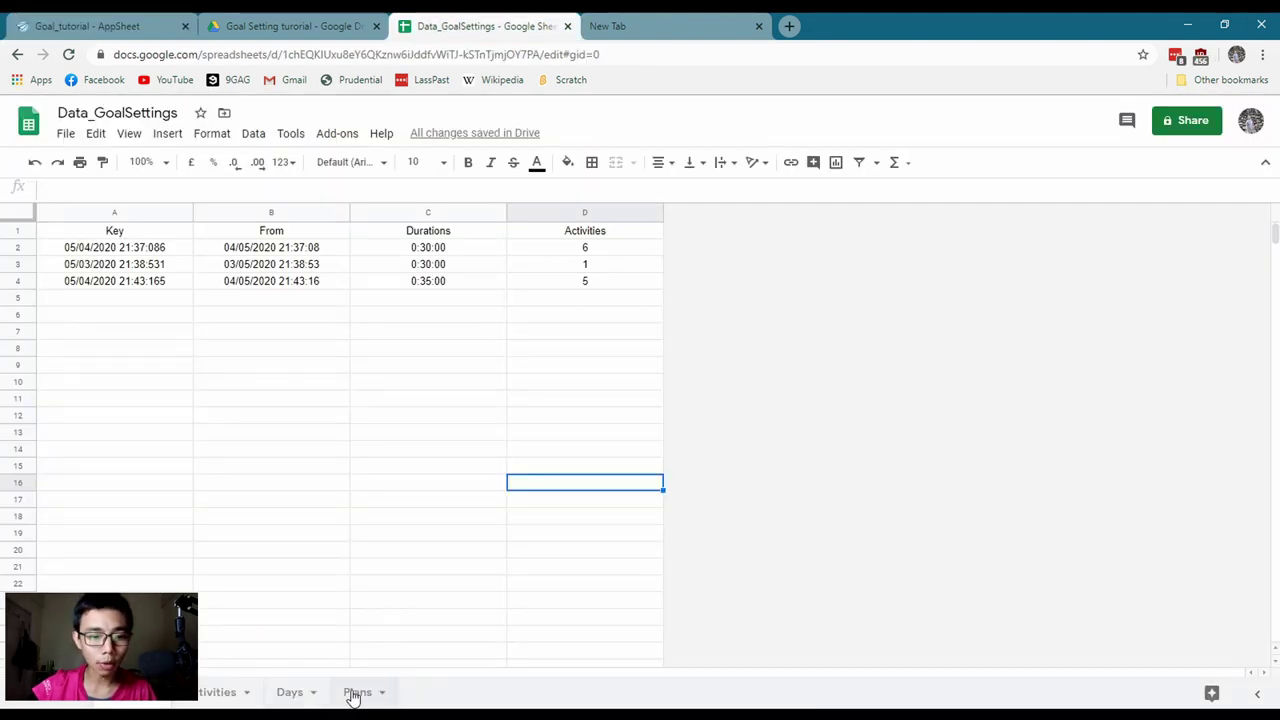
pyautogui.click(352, 694)
pyautogui.click(110, 300)
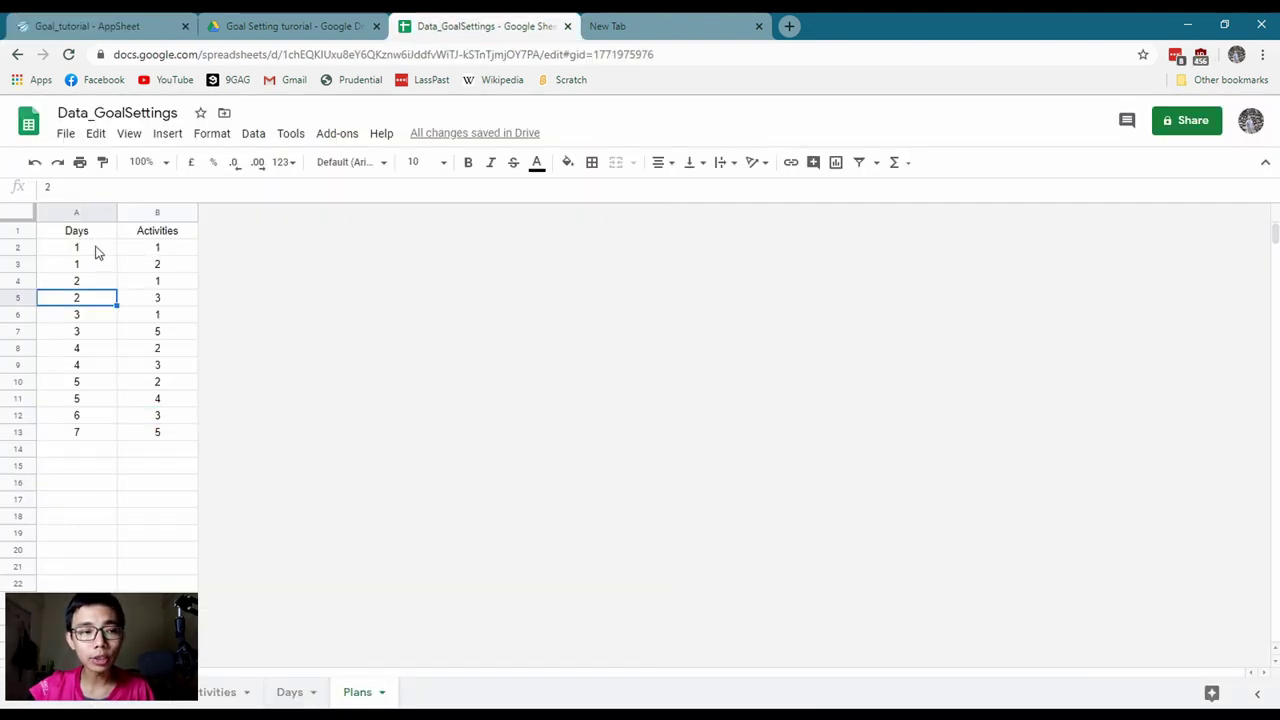
pyautogui.moveTo(94, 252); pyautogui.dragTo(168, 268)
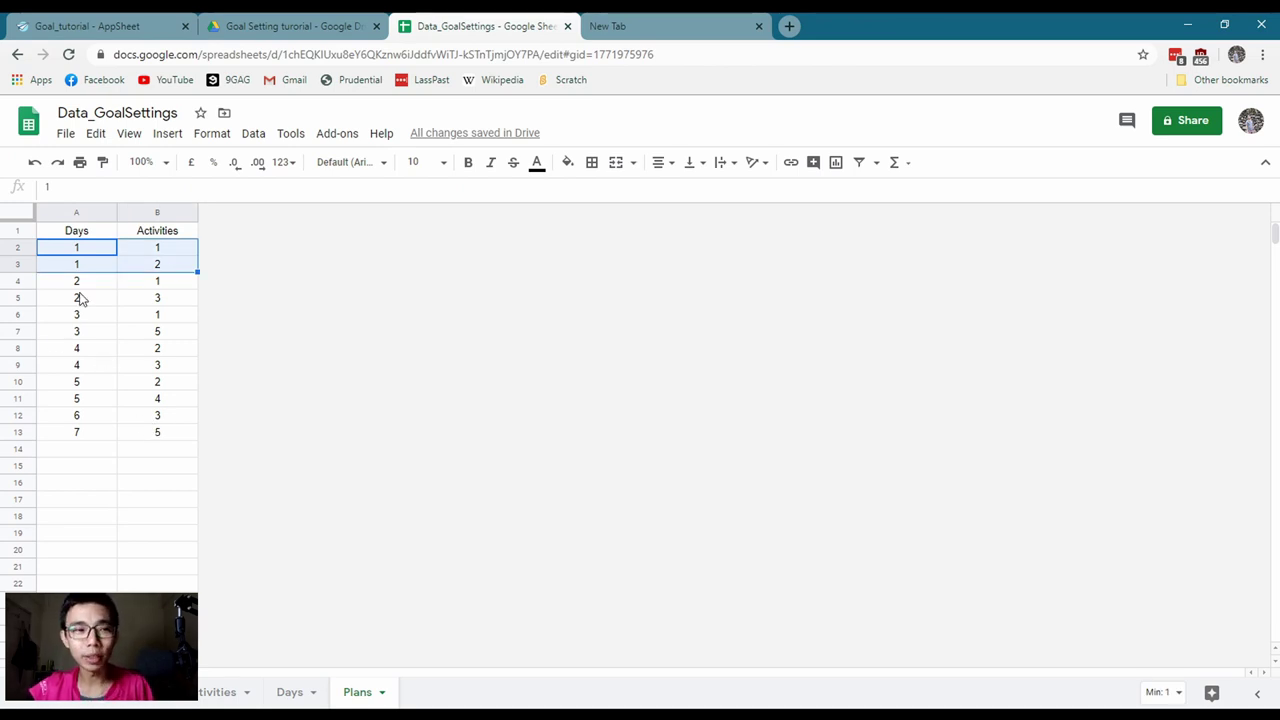
pyautogui.moveTo(77, 297); pyautogui.dragTo(193, 289)
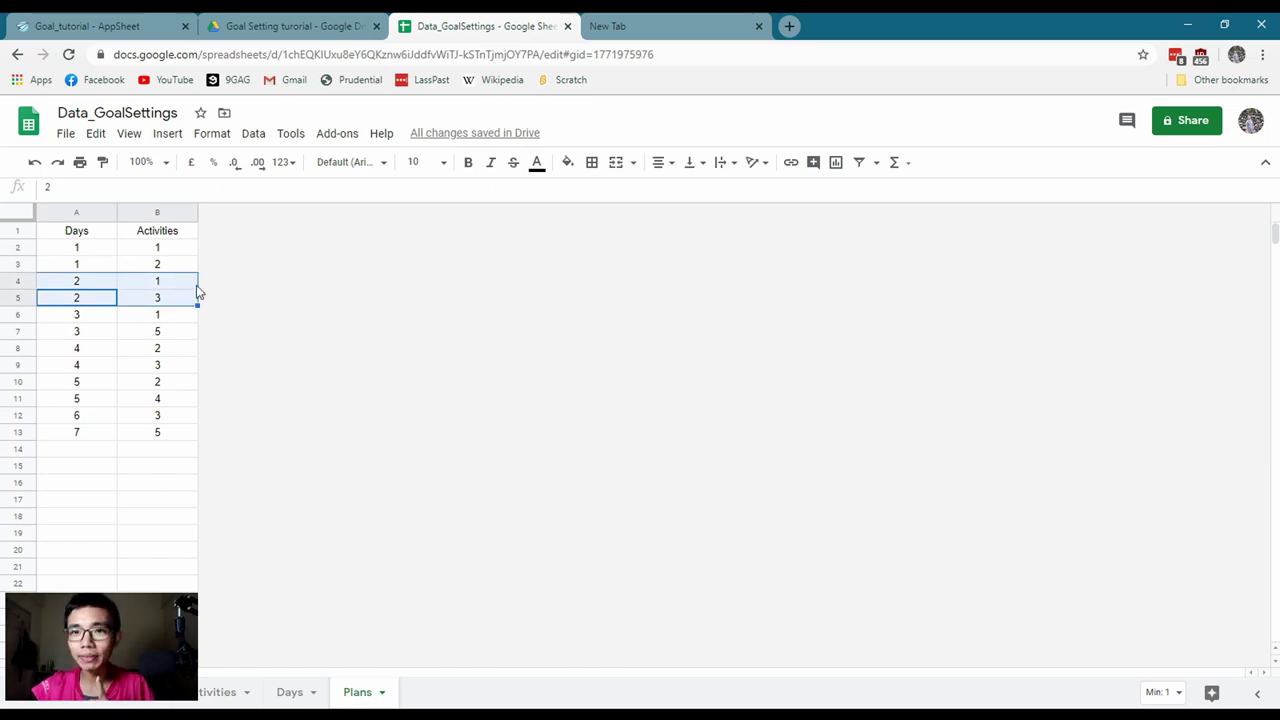
pyautogui.click(212, 692)
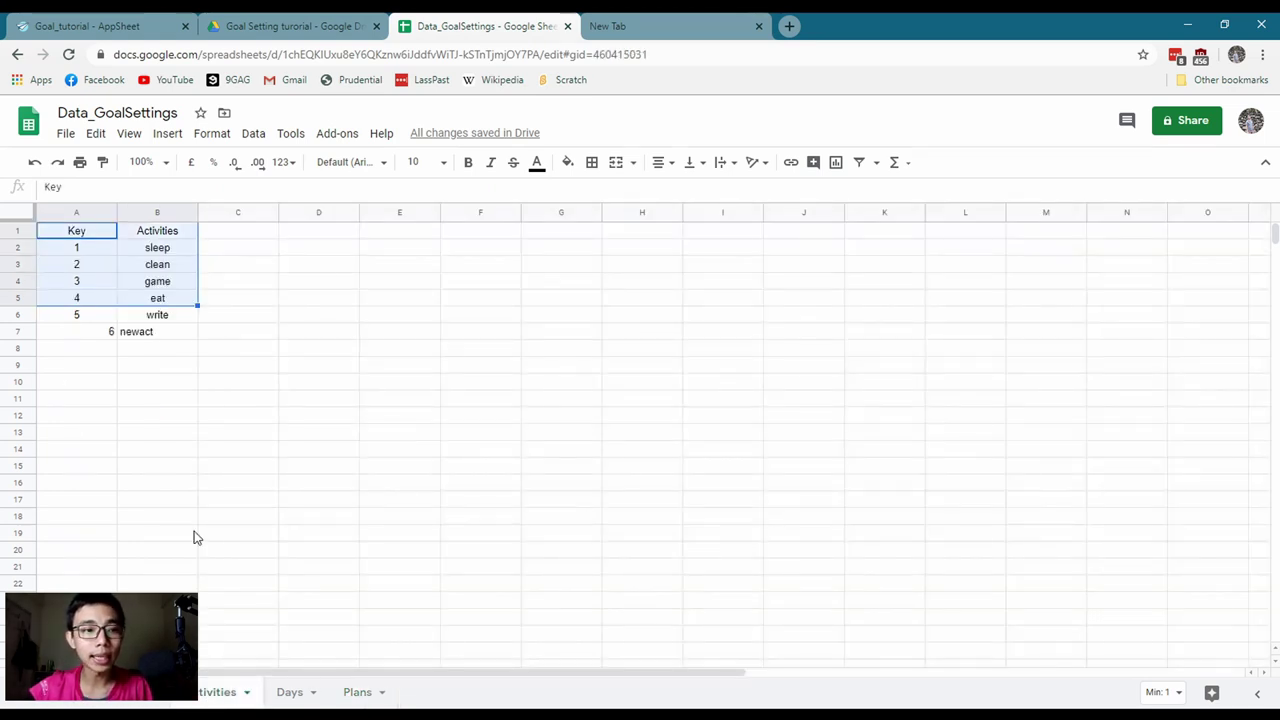
pyautogui.click(143, 247)
pyautogui.click(157, 285)
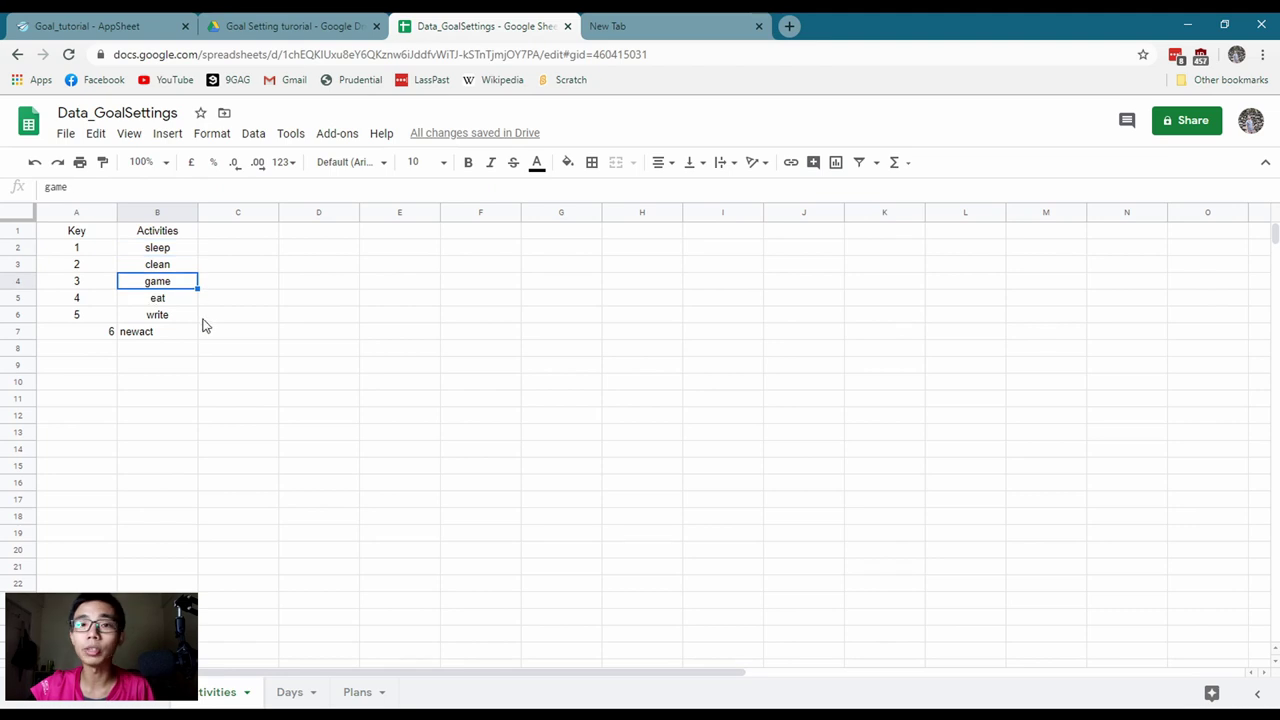
pyautogui.click(341, 30)
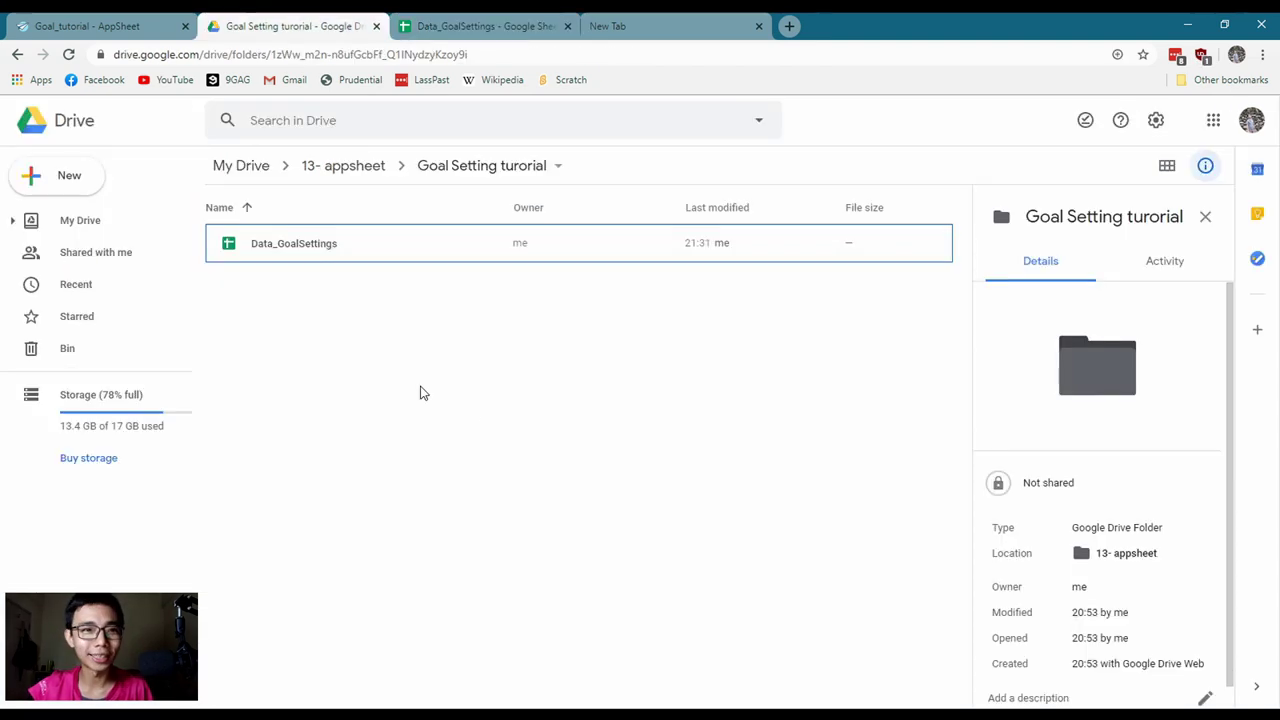
# Switch back to the AppSheet editor and review the ToDo slice's row filter condition
pyautogui.click(97, 28)
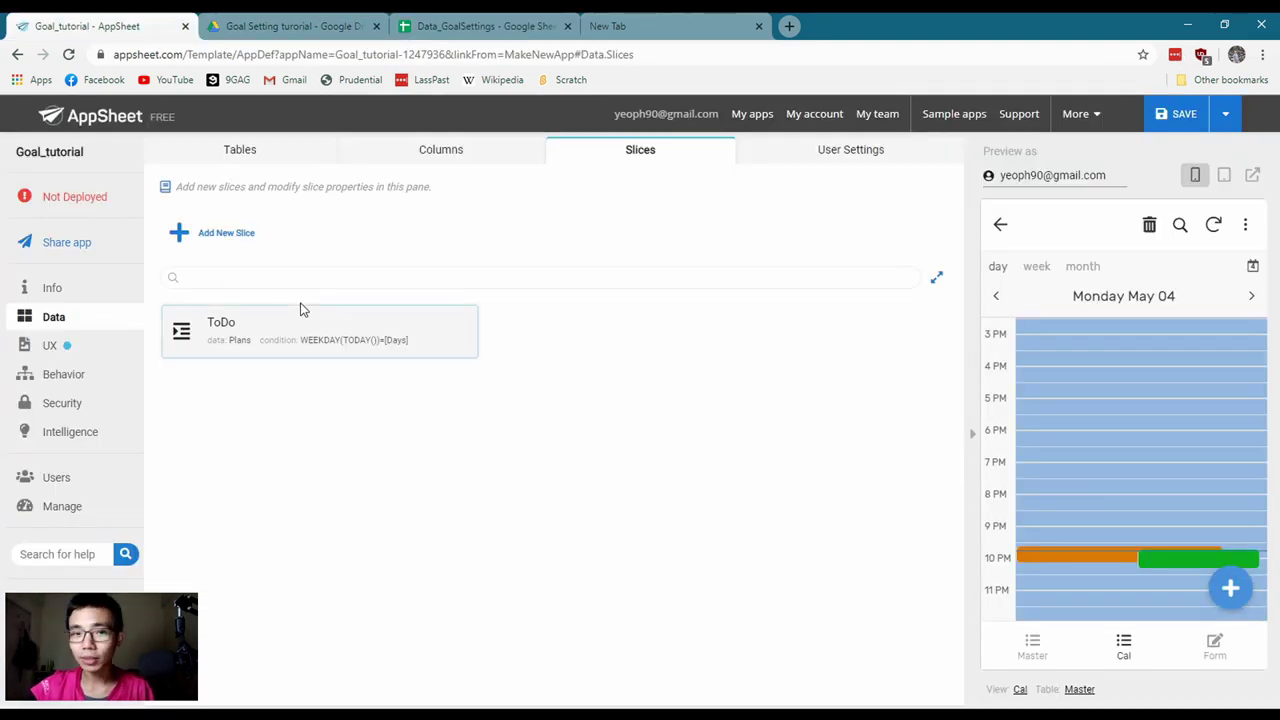
pyautogui.click(276, 322)
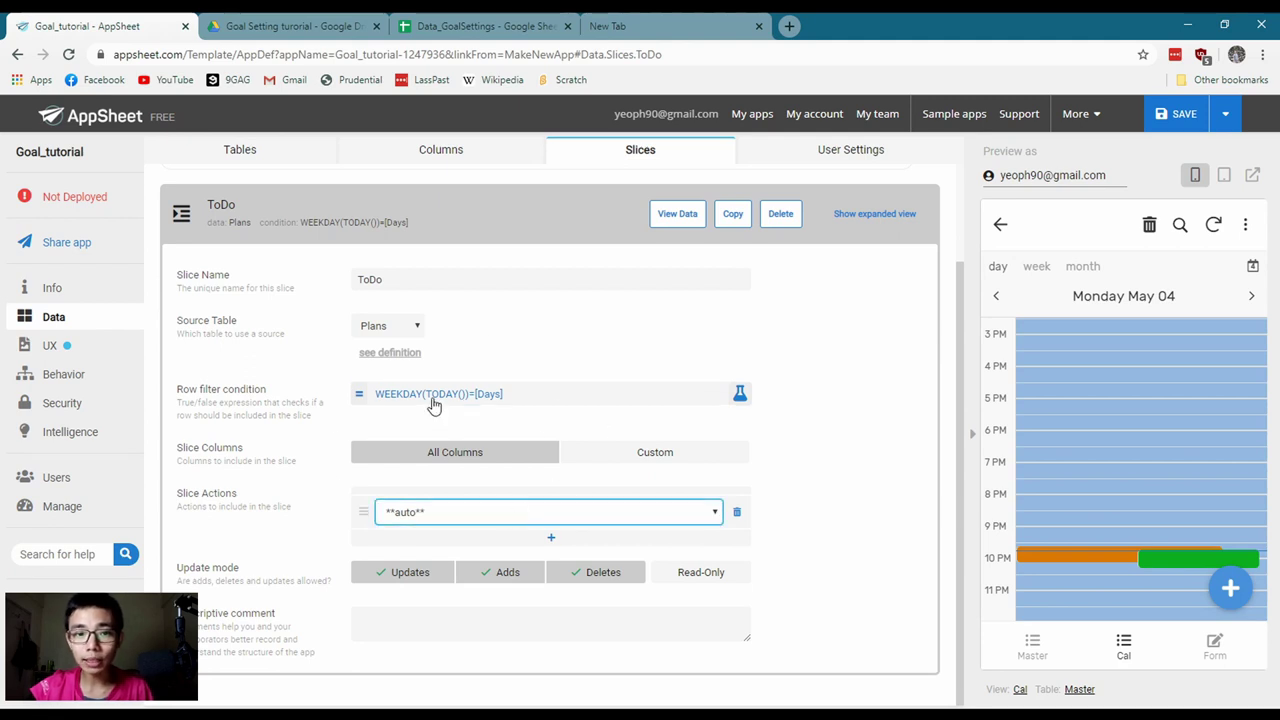
pyautogui.click(286, 232)
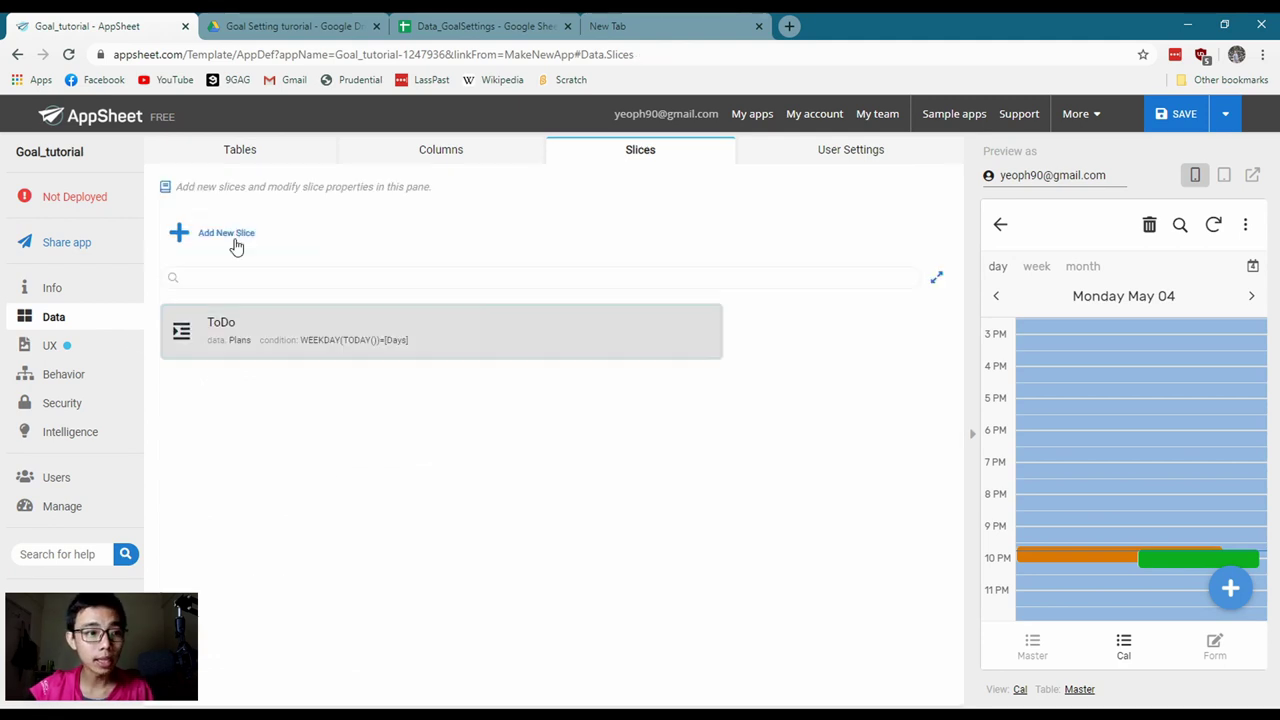
# Add a new view of type table that displays the ToDo slice
pyautogui.click(112, 360)
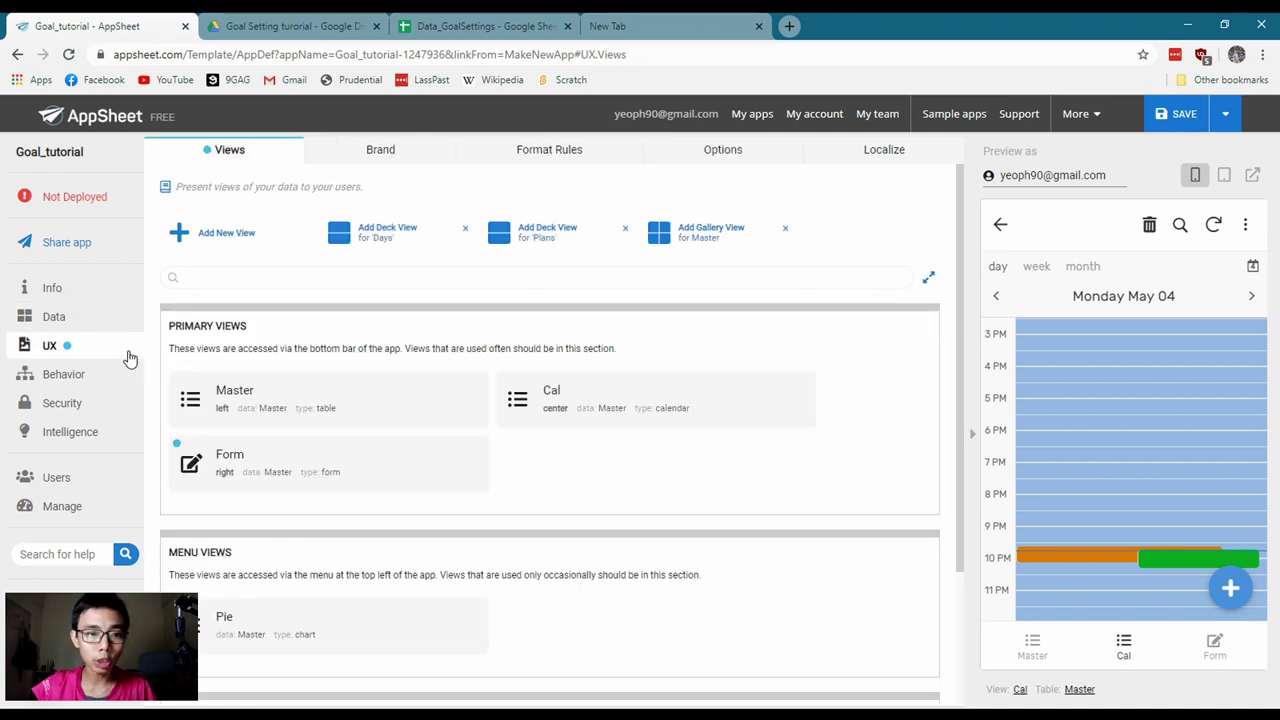
pyautogui.click(238, 238)
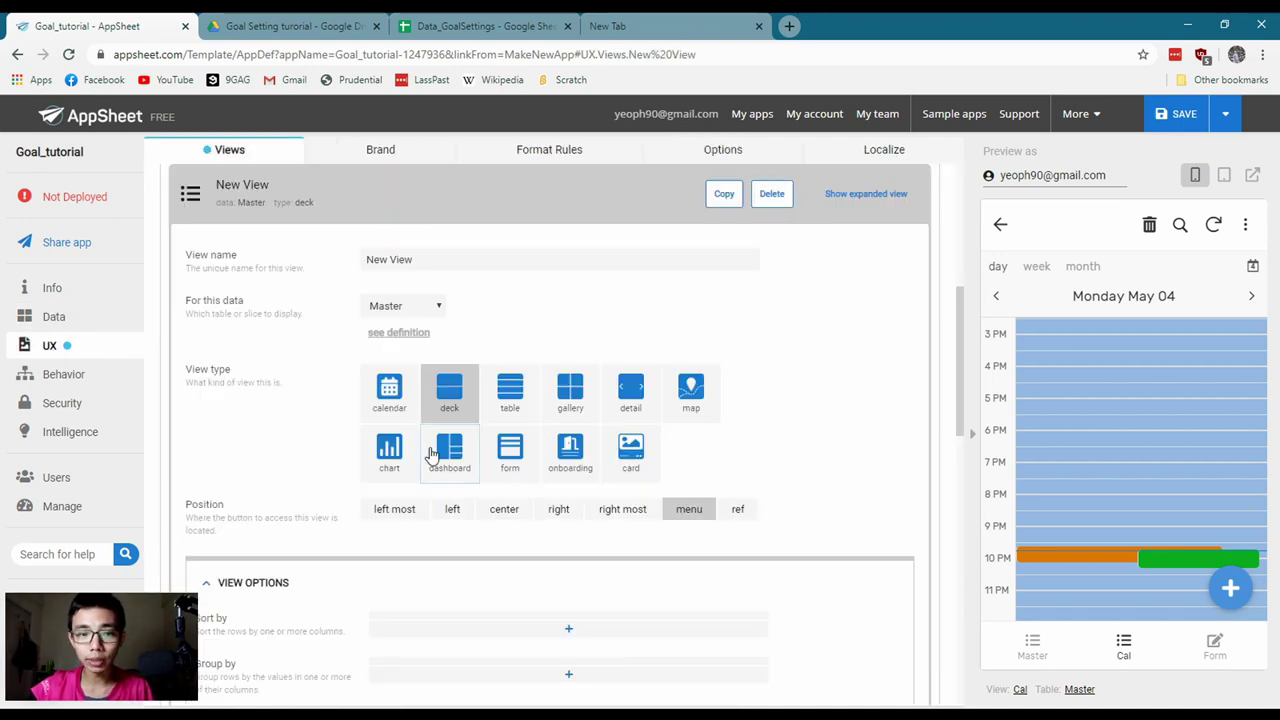
pyautogui.click(533, 418)
pyautogui.click(406, 307)
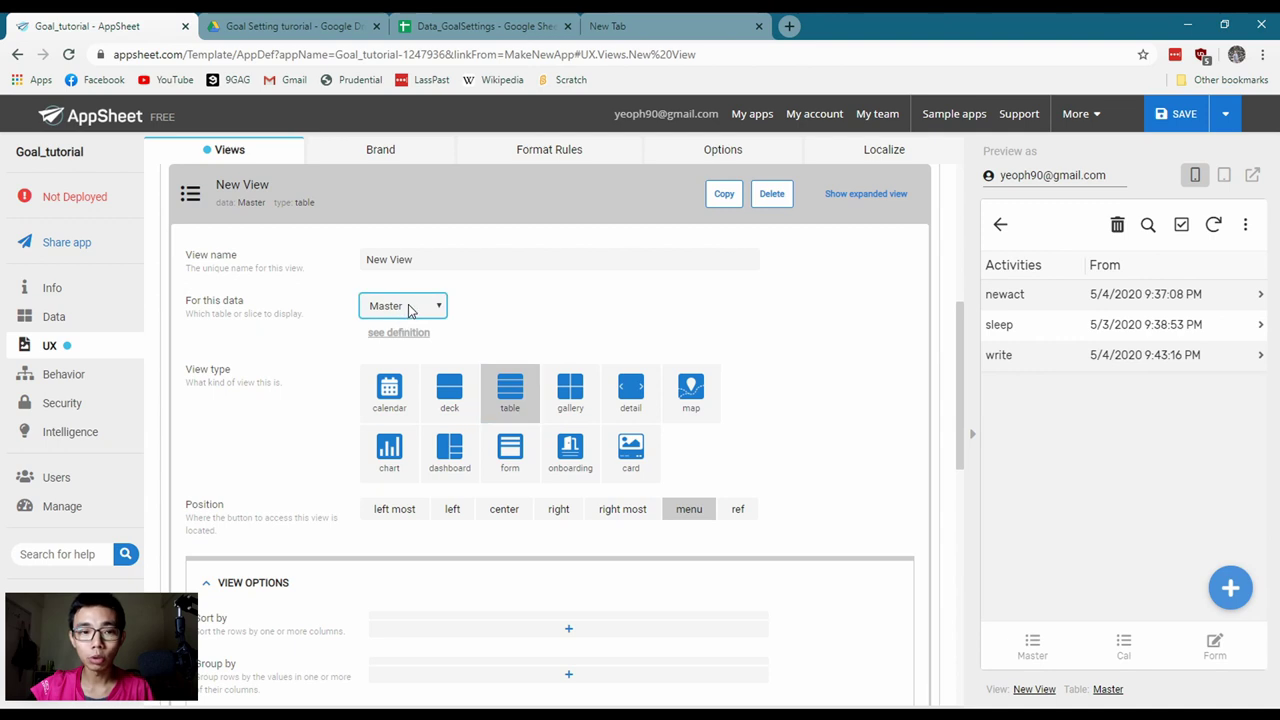
pyautogui.click(407, 383)
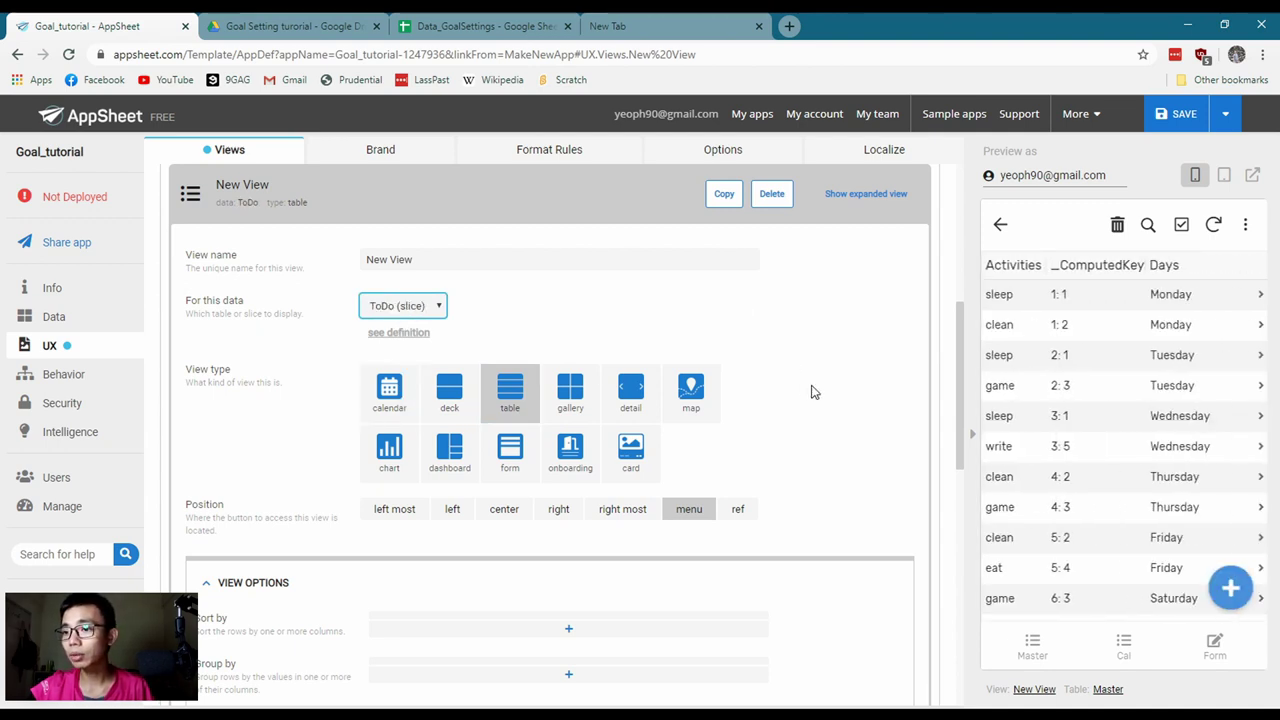
# Check the new table view's rows in the app preview and save the app
pyautogui.scroll(-1, 1140, 450)
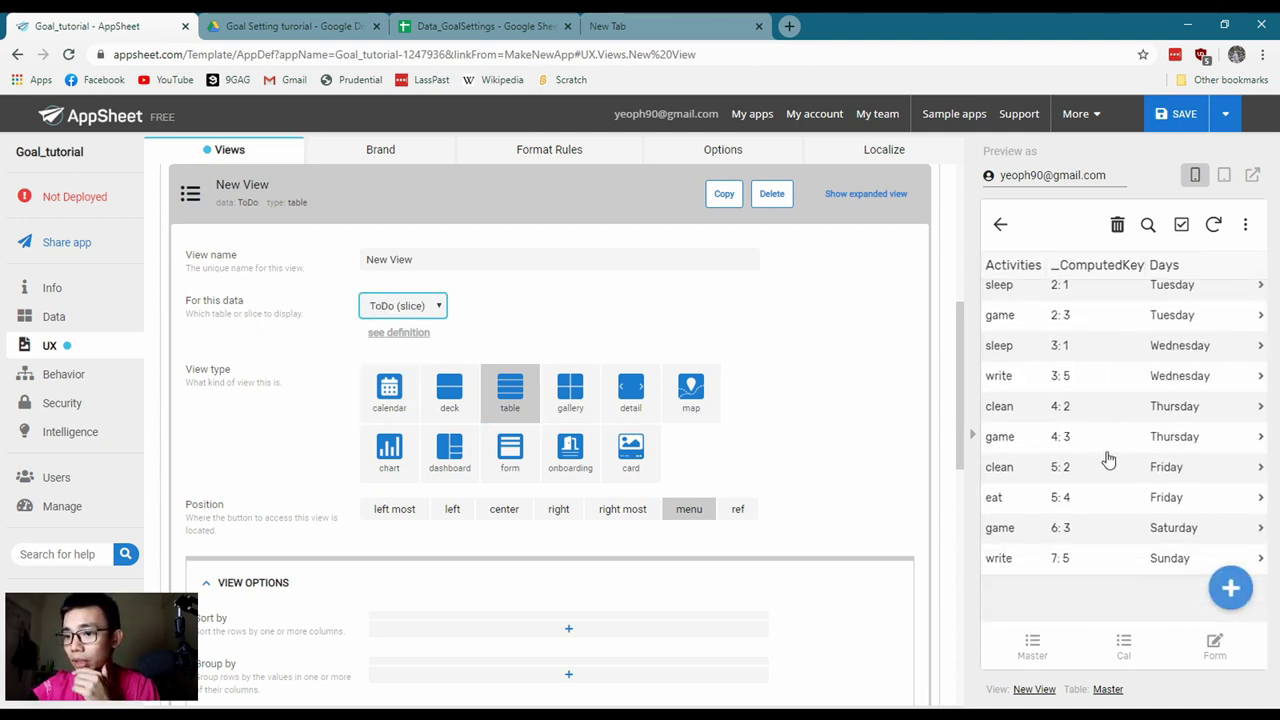
pyautogui.scroll(1, 1108, 440)
pyautogui.click(740, 360)
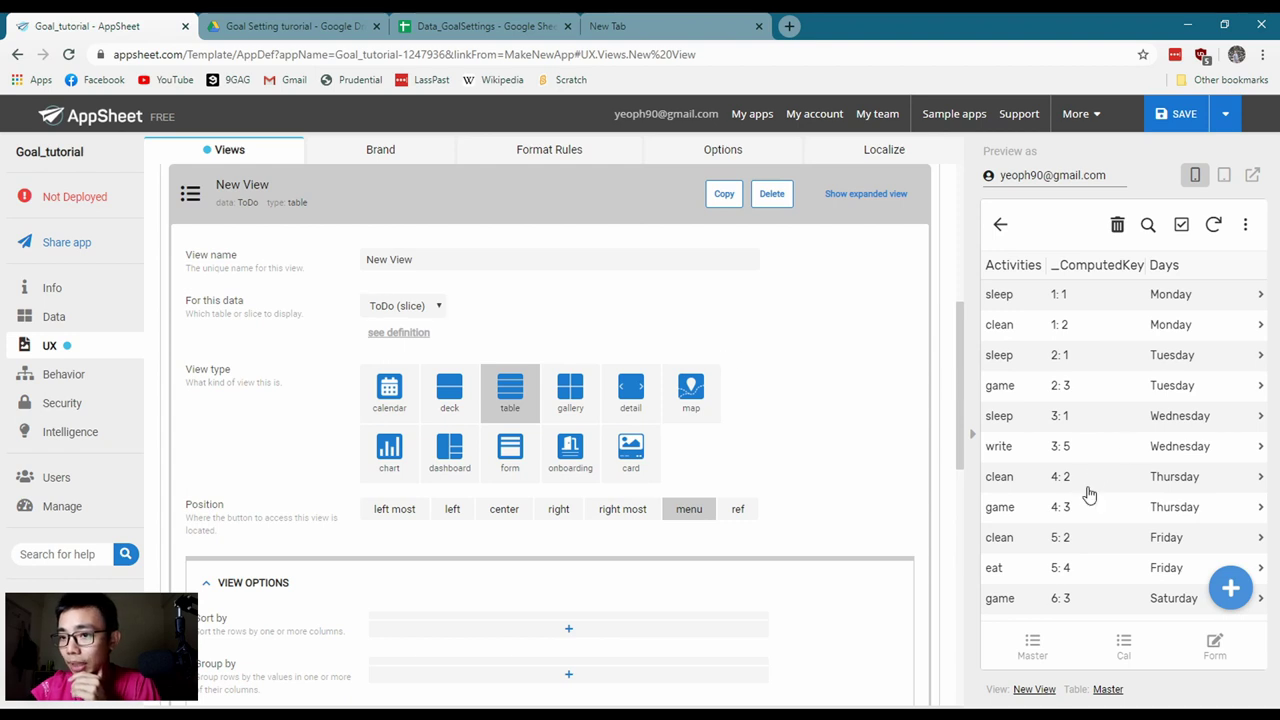
pyautogui.click(1178, 116)
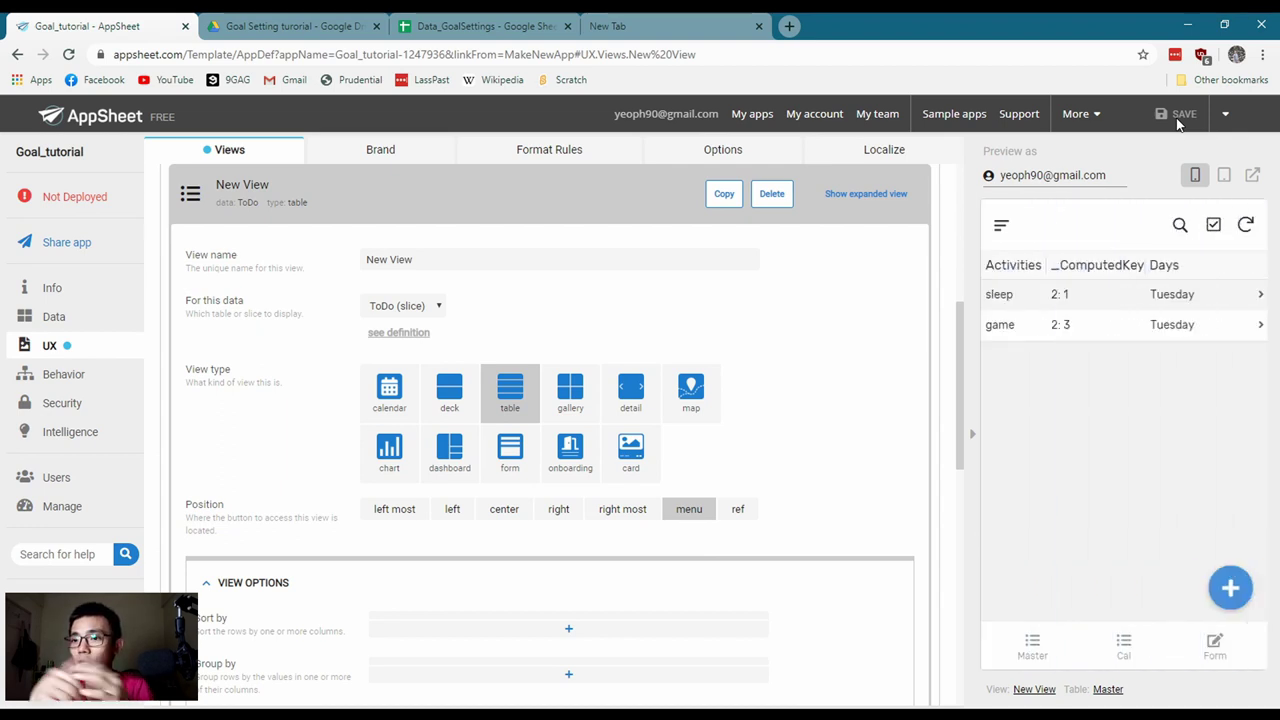
# Set the new view's column order to Days followed by Activities
pyautogui.scroll(-2, 837, 356)
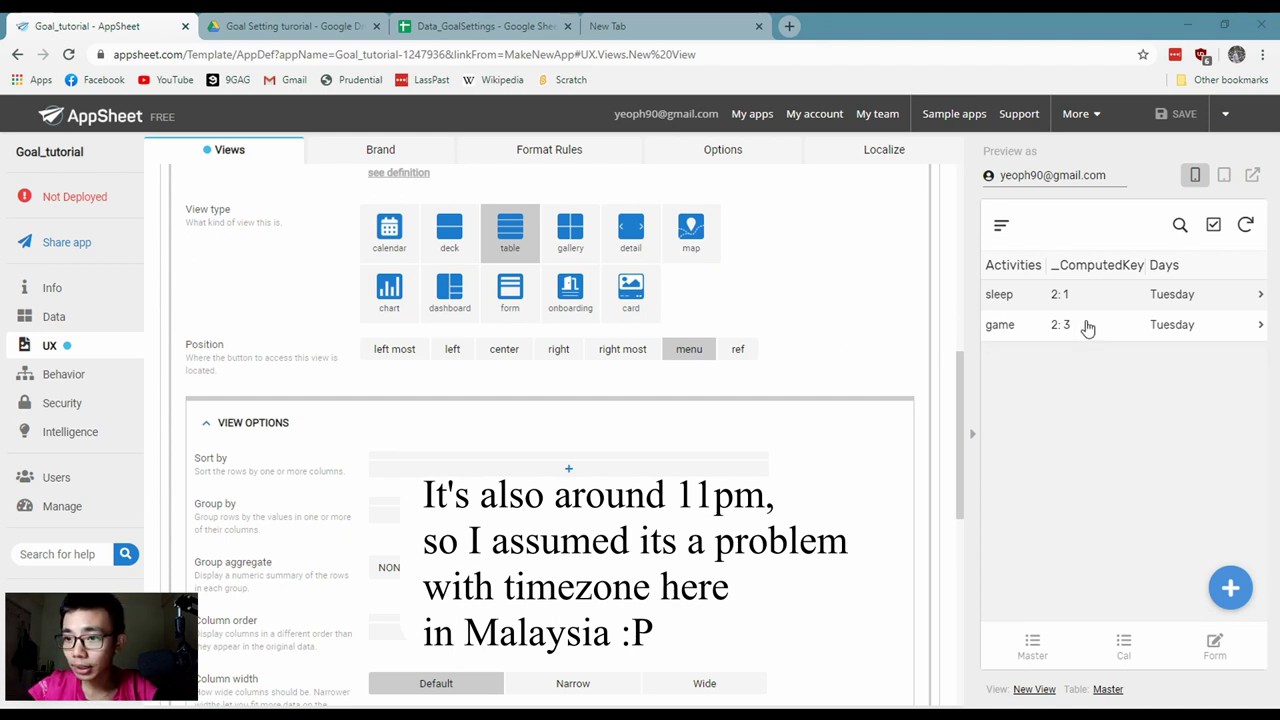
pyautogui.scroll(-1, 550, 430)
pyautogui.click(384, 550)
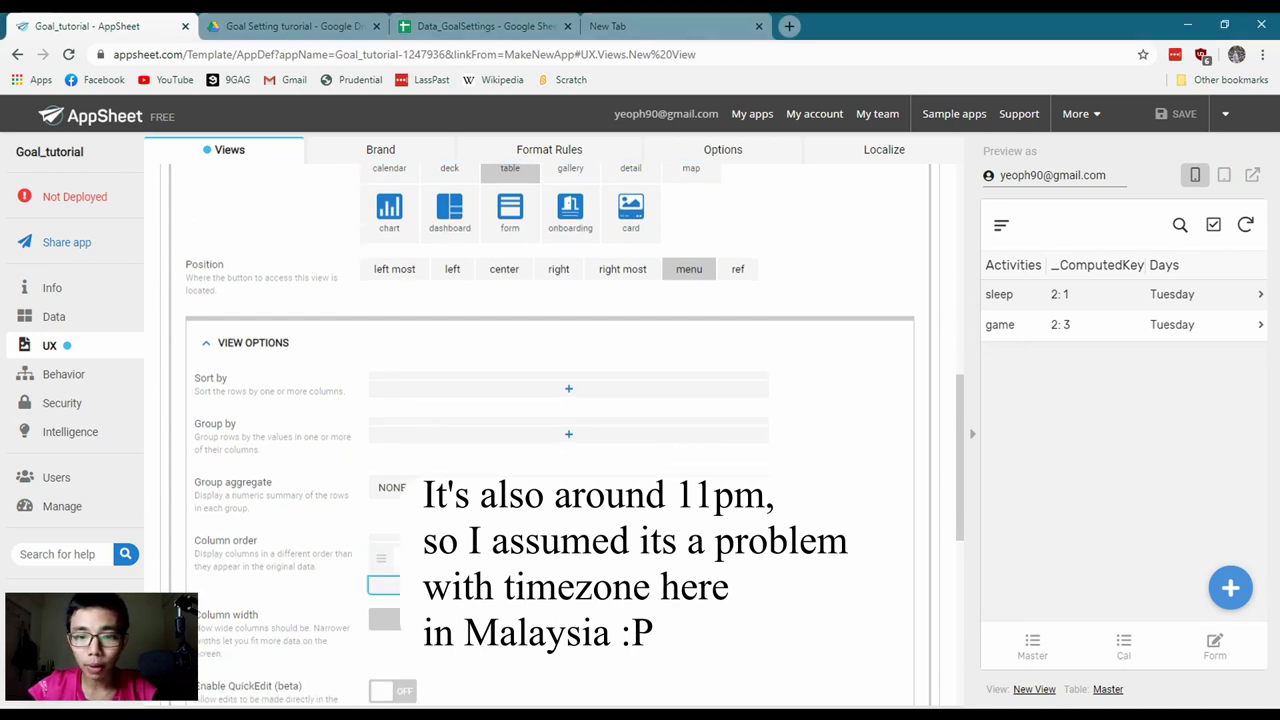
pyautogui.click(756, 562)
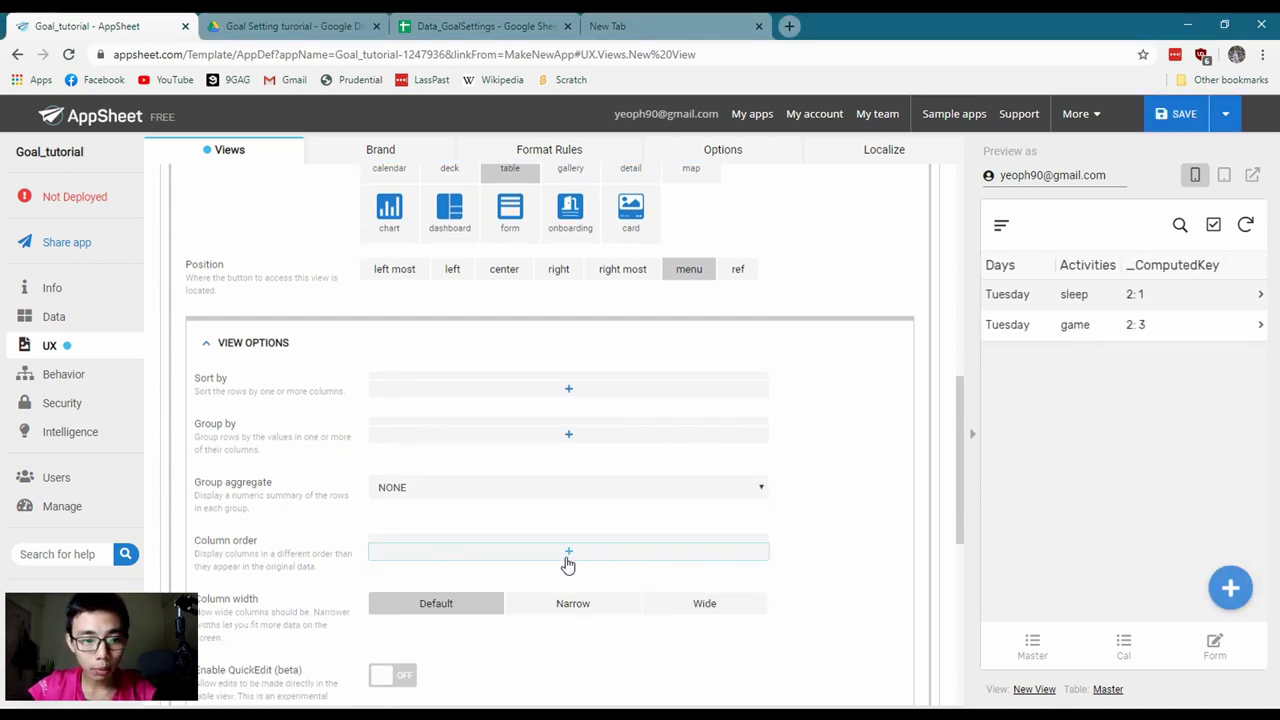
pyautogui.click(566, 560)
pyautogui.click(578, 588)
pyautogui.click(556, 563)
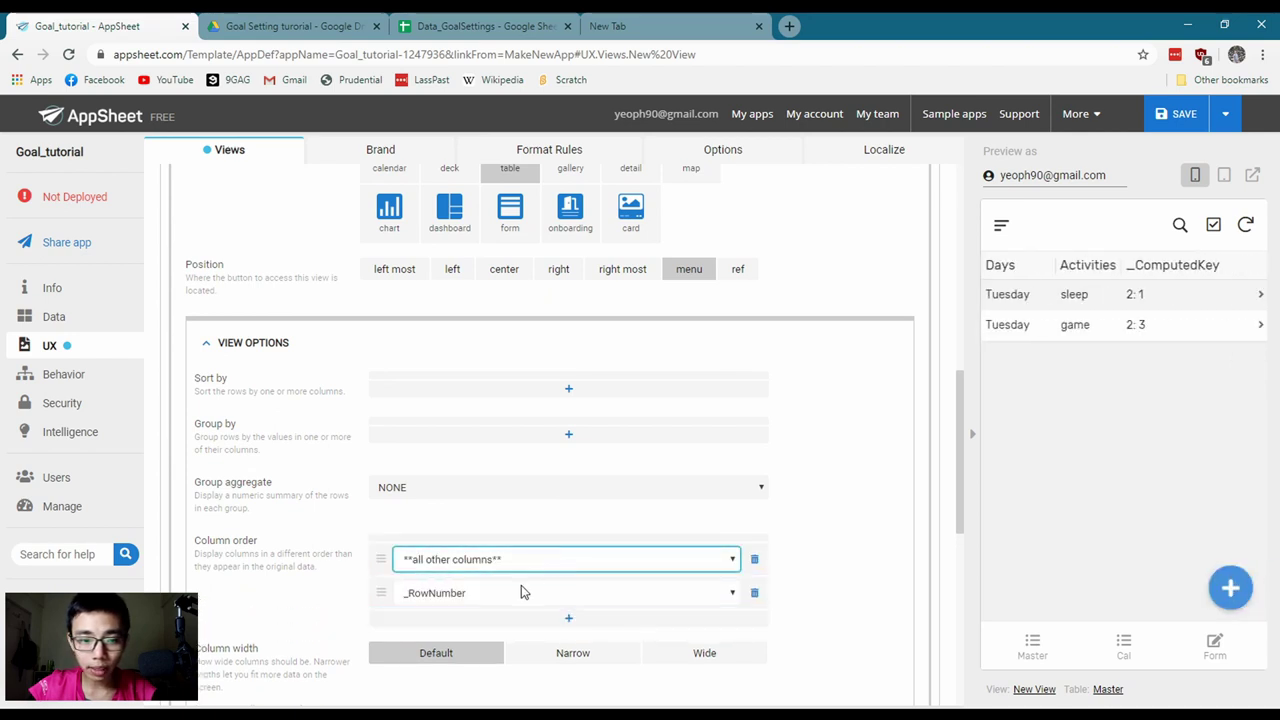
pyautogui.click(523, 591)
pyautogui.scroll(-1, 706, 500)
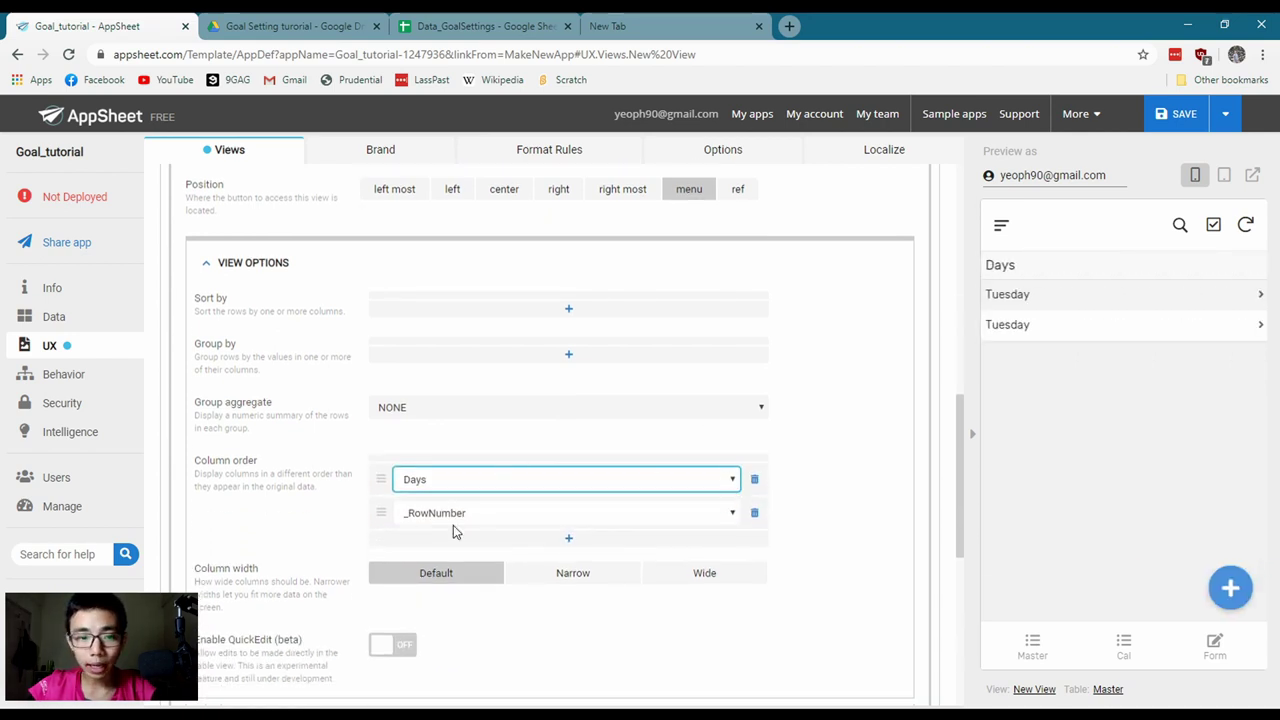
pyautogui.click(457, 515)
pyautogui.click(491, 569)
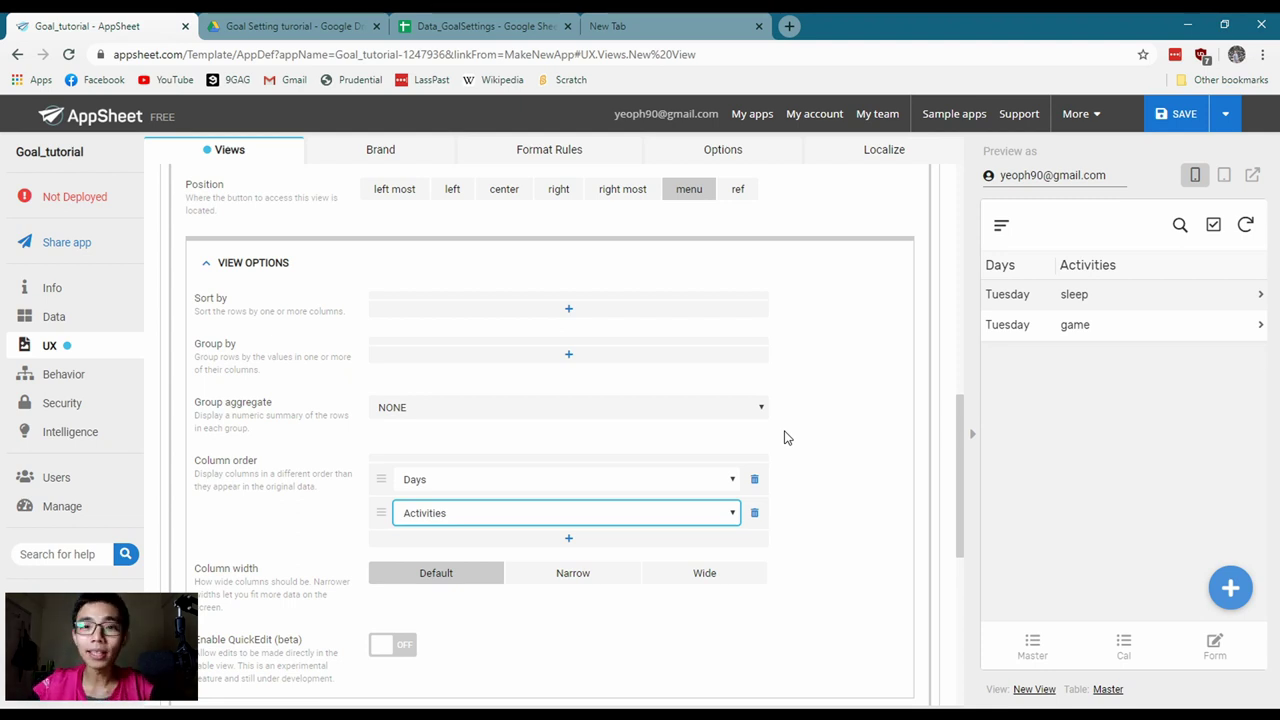
# Add a new slice named Completed on the Master table
pyautogui.click(78, 318)
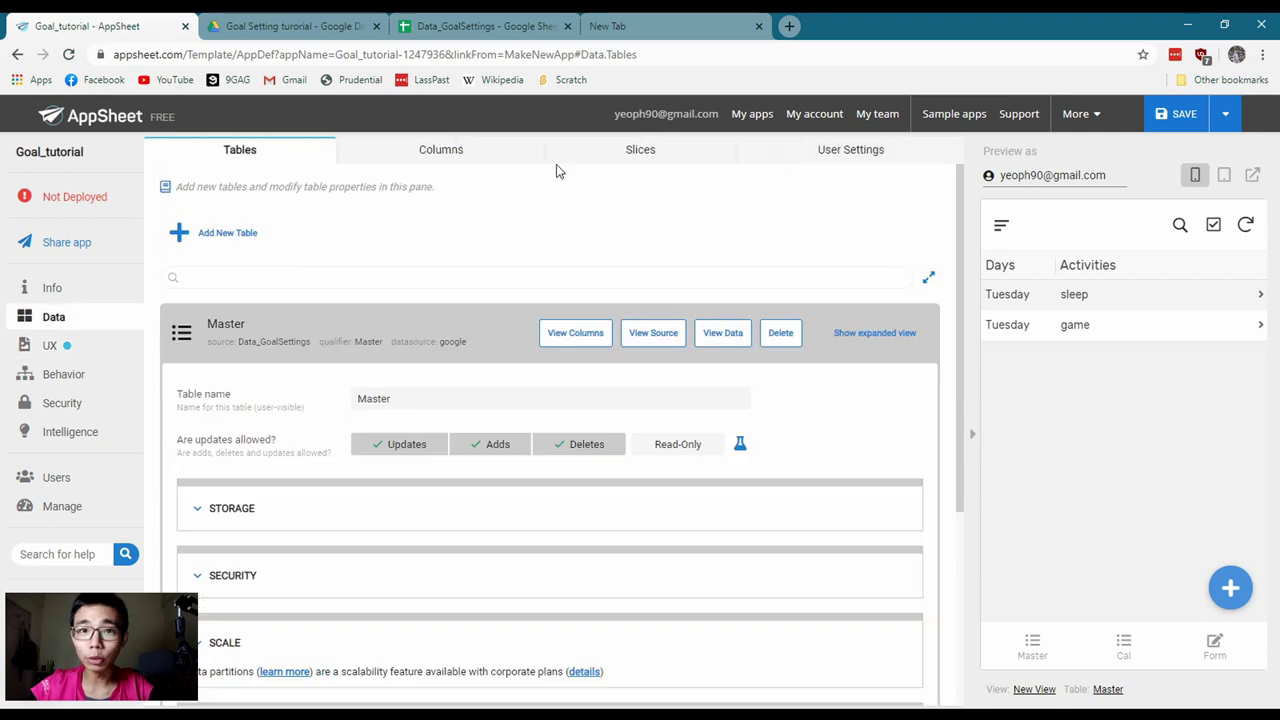
pyautogui.click(640, 152)
pyautogui.click(413, 345)
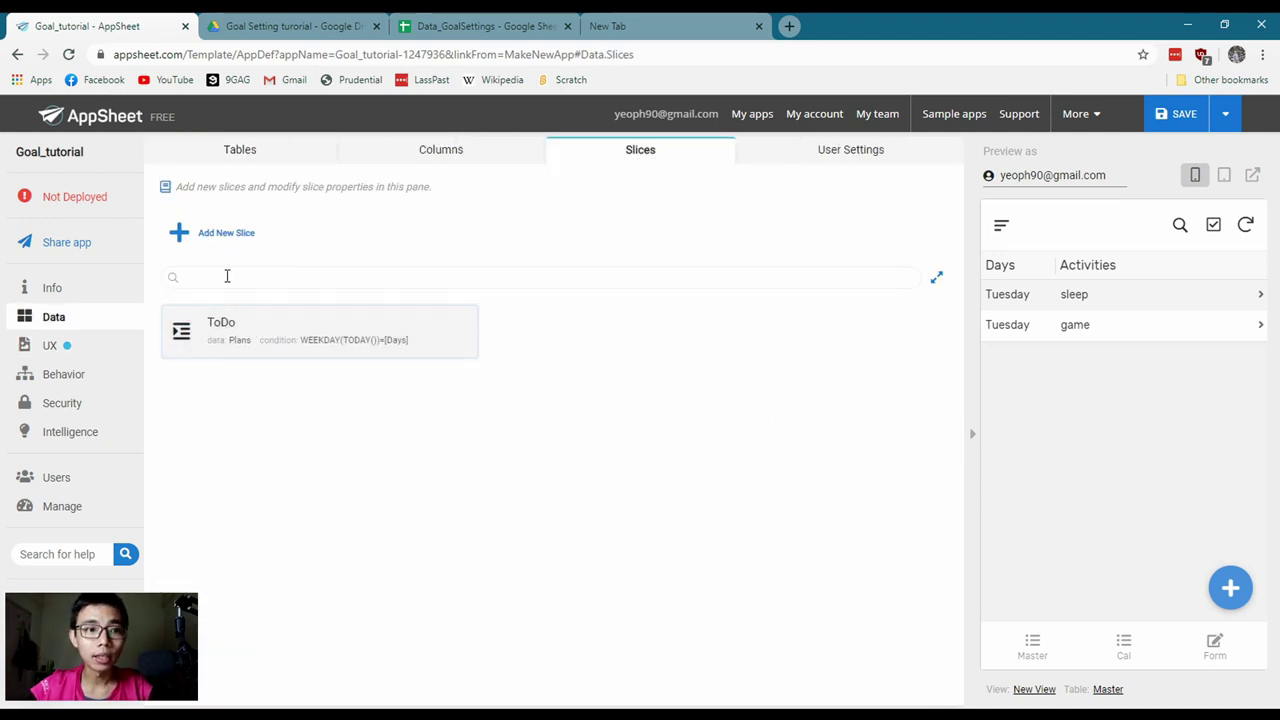
pyautogui.click(215, 232)
pyautogui.moveTo(404, 280); pyautogui.dragTo(286, 277)
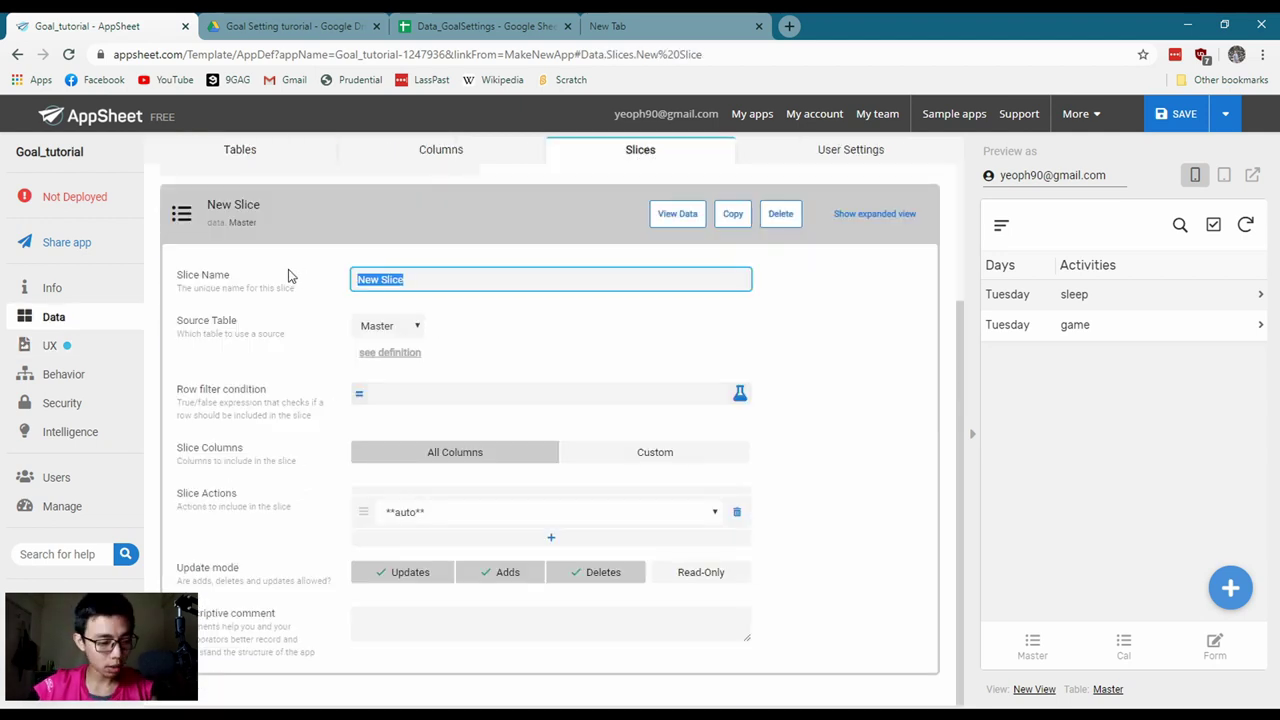
pyautogui.write('Completed')
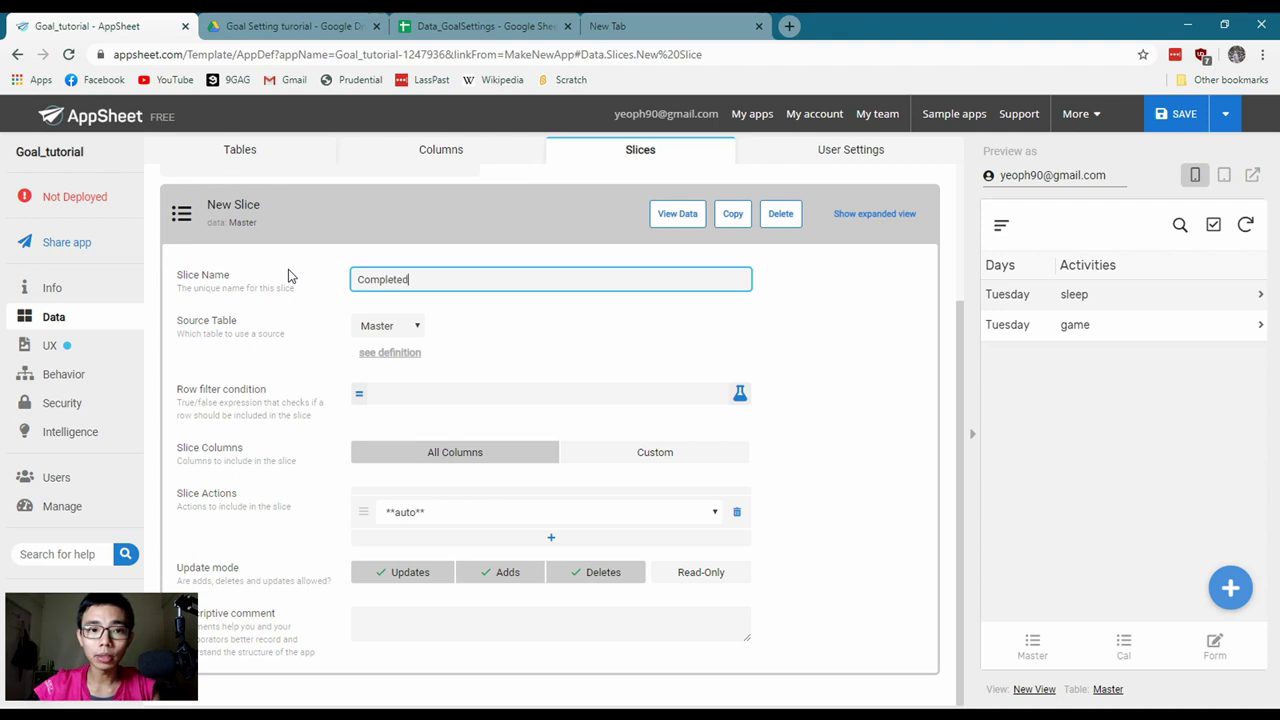
pyautogui.click(466, 323)
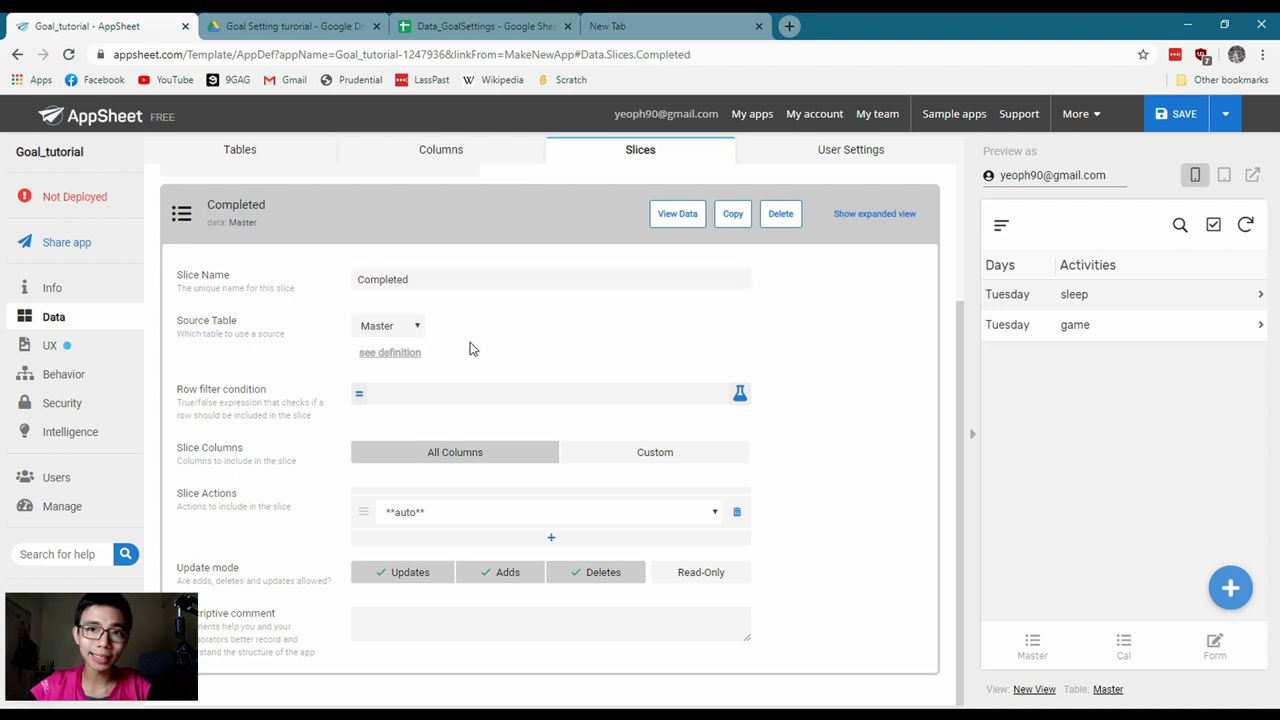
# Start the Completed slice's row filter condition with the From column reference, [From]
pyautogui.click(457, 398)
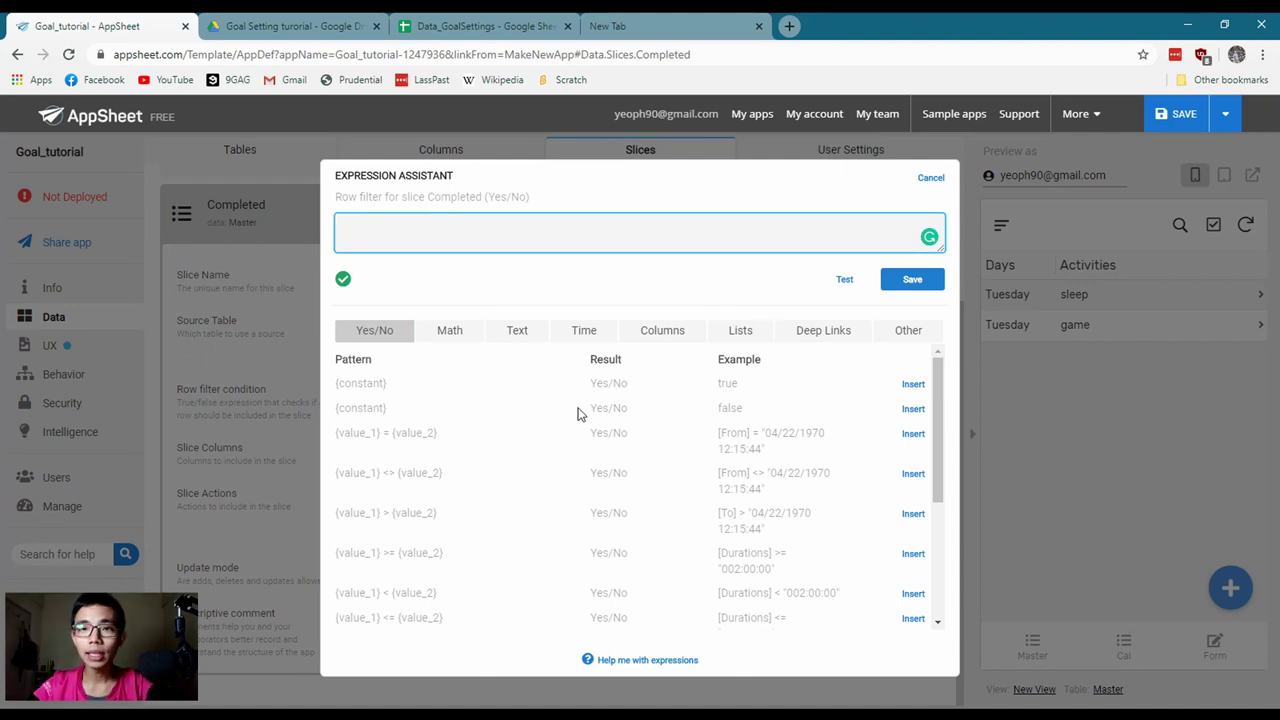
pyautogui.moveTo(652, 330); pyautogui.dragTo(430, 236)
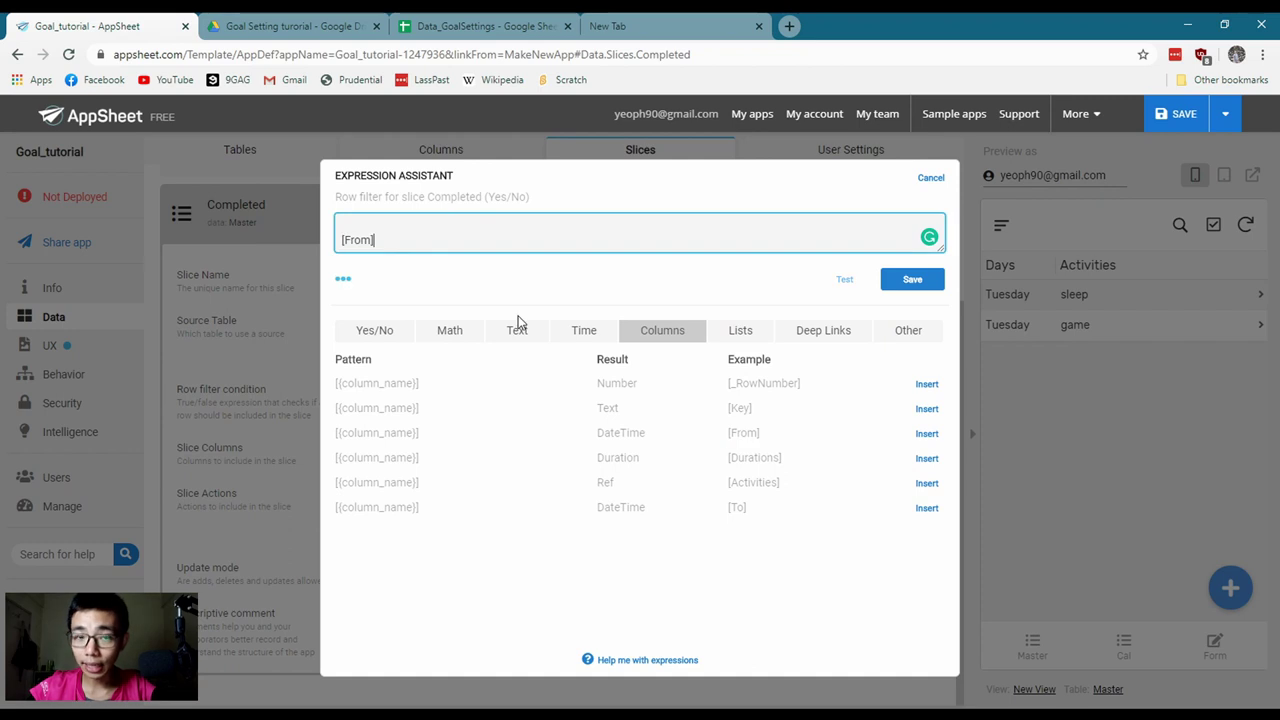
pyautogui.press('Delete')
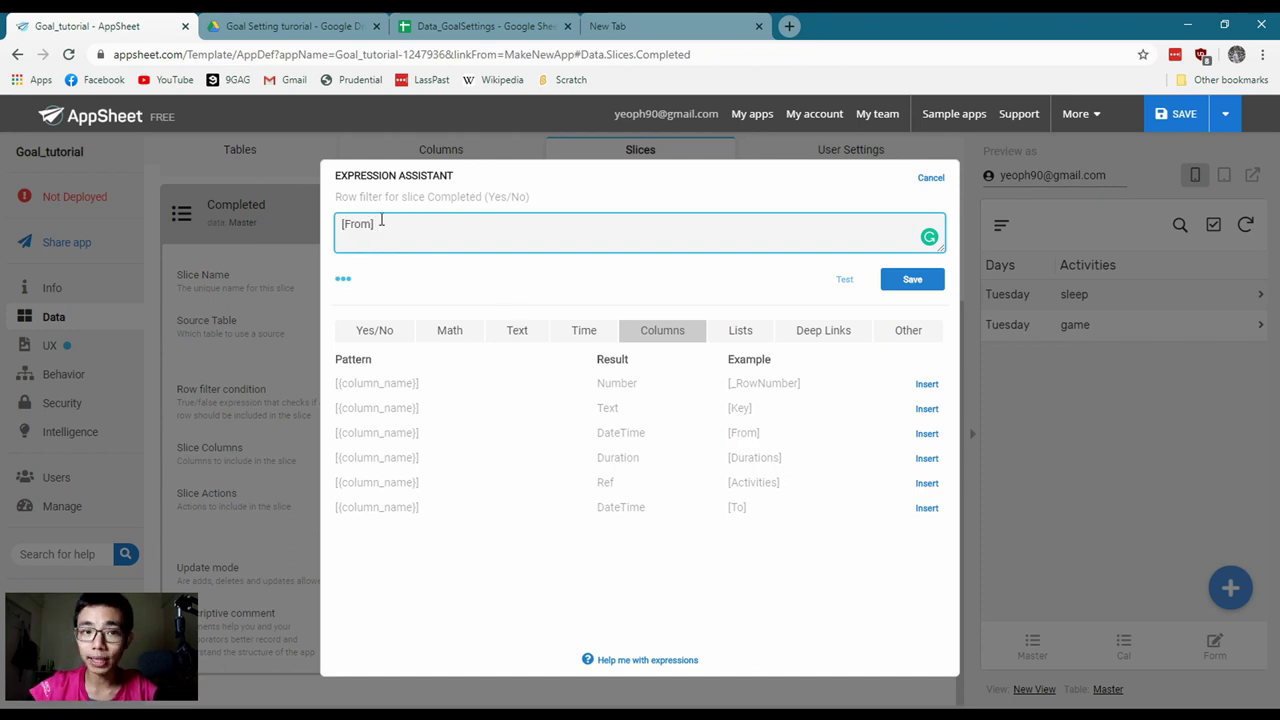
# Look through the expression assistant's time functions for one that returns the weekday of a date
pyautogui.click(586, 335)
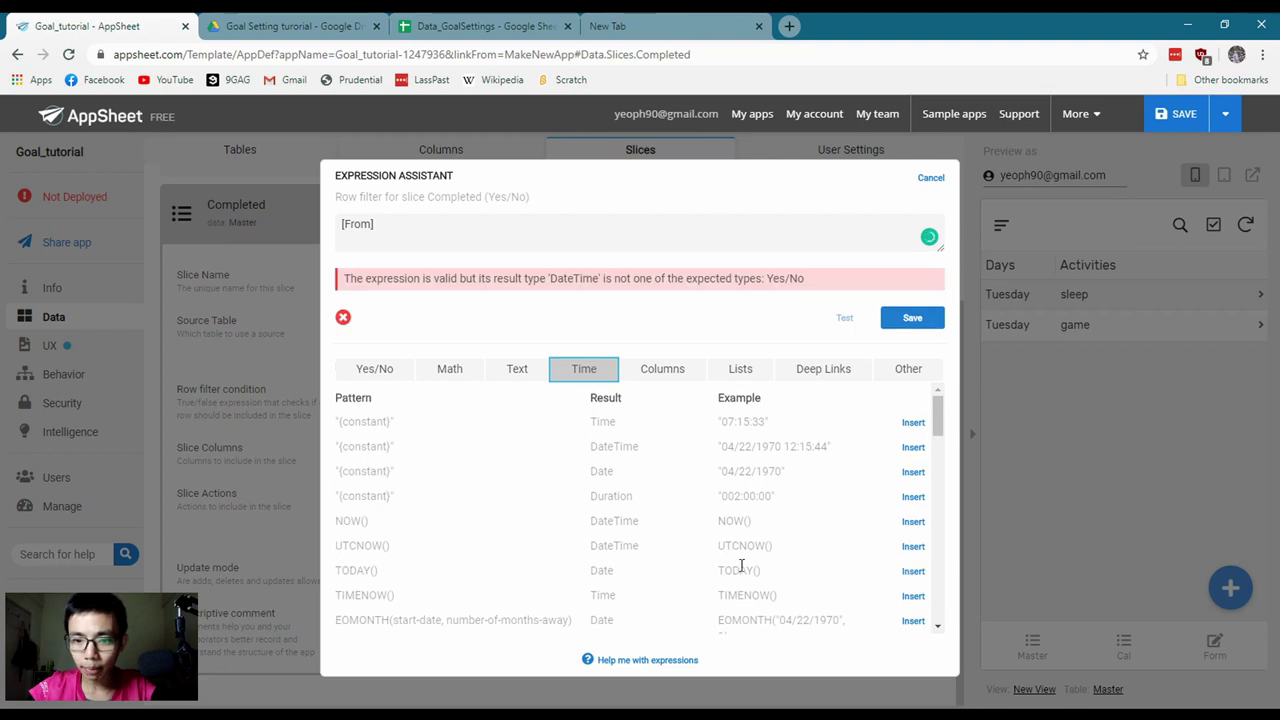
pyautogui.scroll(-1, 743, 568)
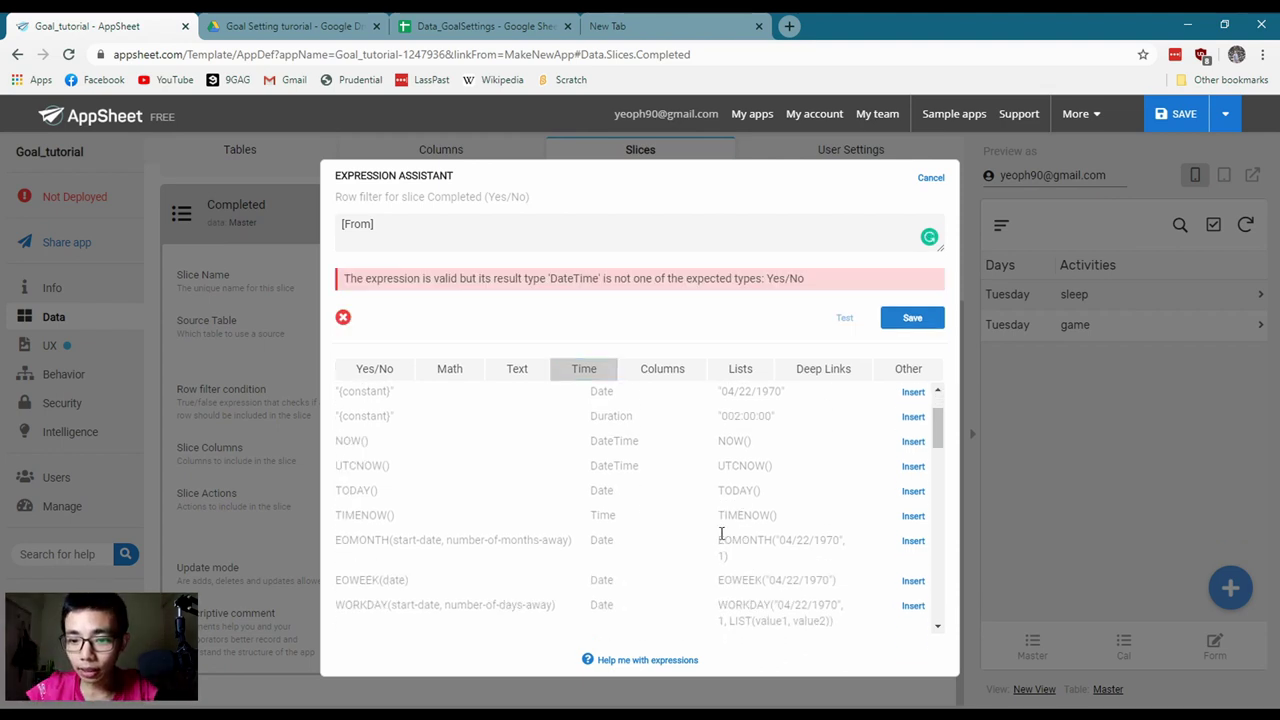
pyautogui.scroll(-5, 738, 515)
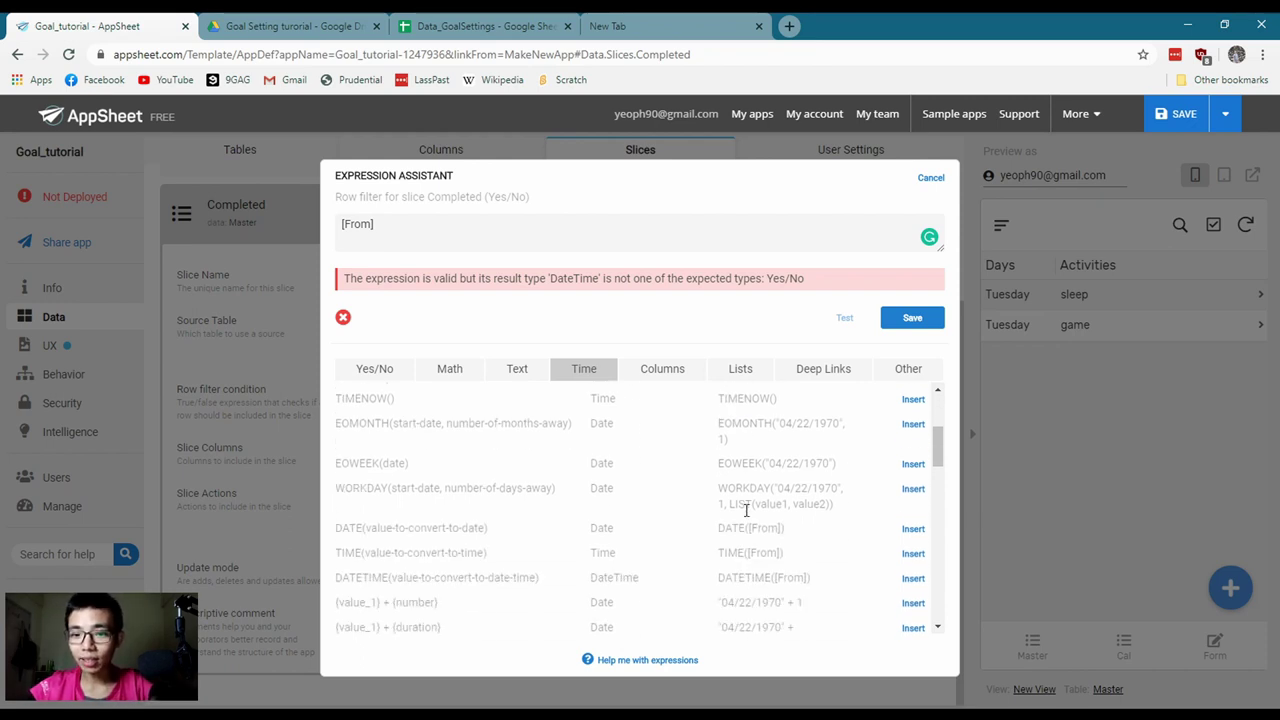
pyautogui.scroll(1, 745, 515)
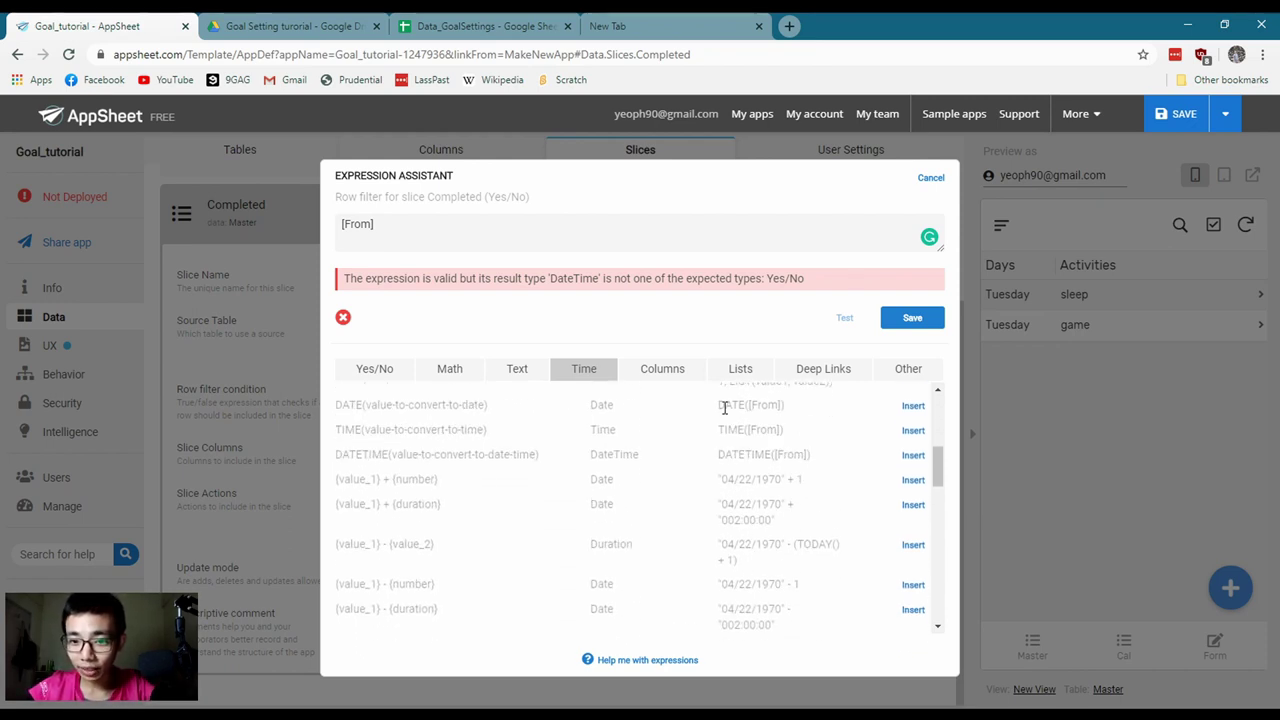
pyautogui.moveTo(718, 405); pyautogui.dragTo(735, 405)
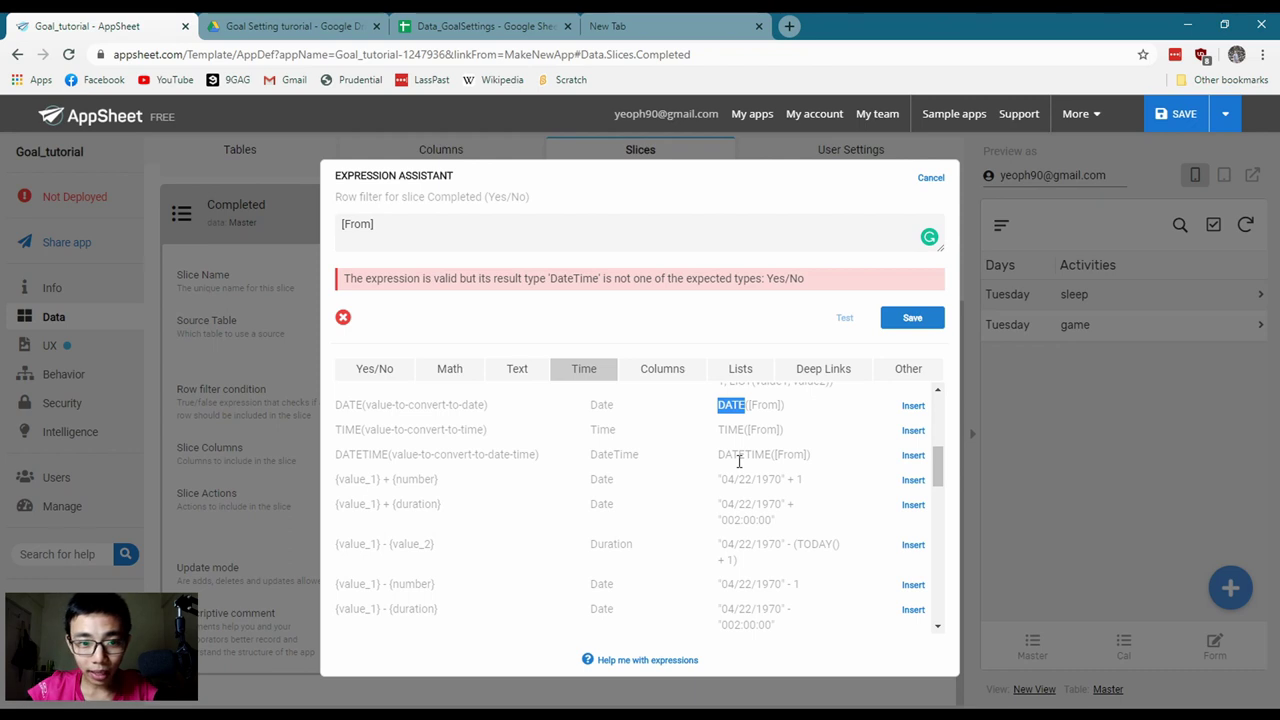
pyautogui.moveTo(786, 408); pyautogui.dragTo(718, 406)
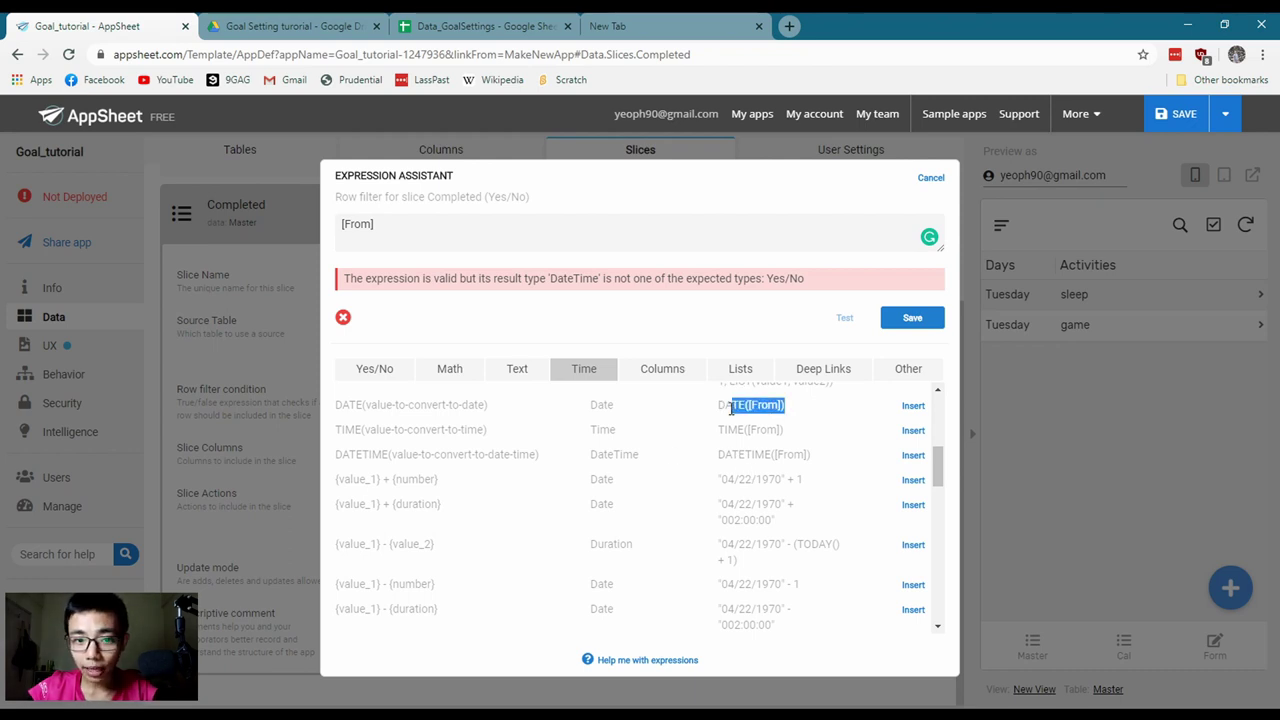
pyautogui.scroll(-1, 737, 523)
pyautogui.scroll(-6, 740, 524)
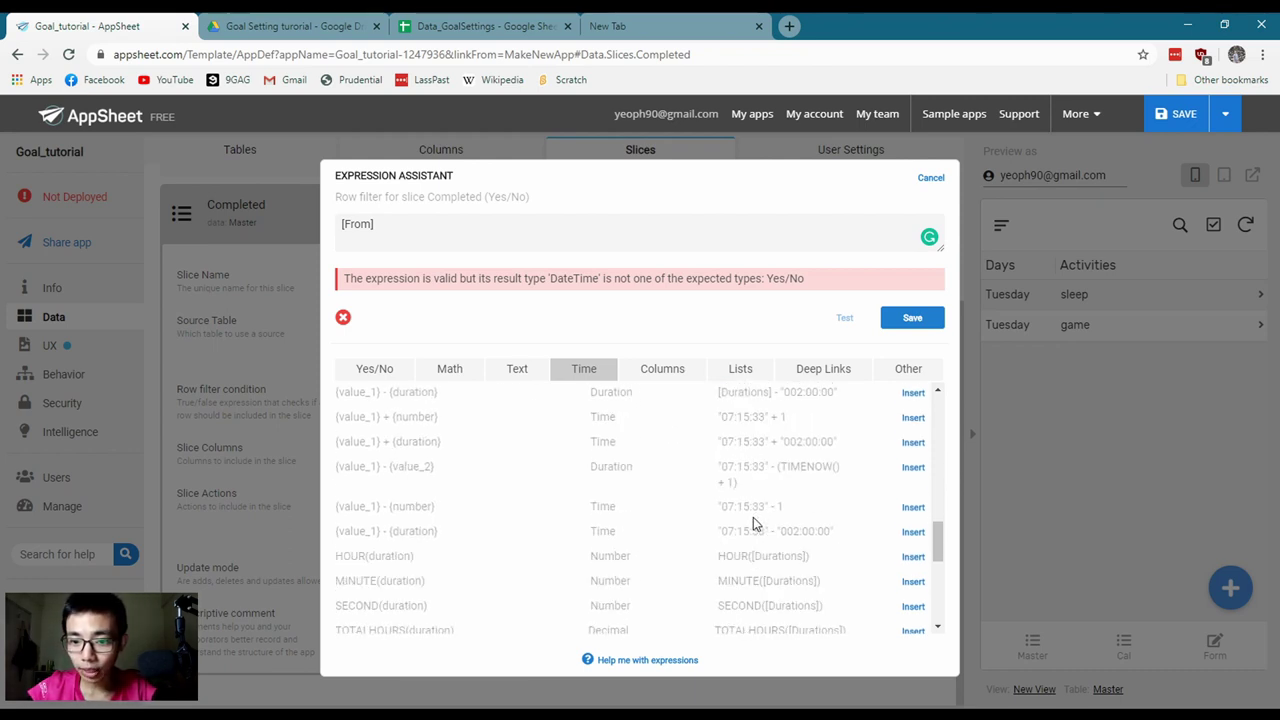
pyautogui.scroll(-3, 742, 510)
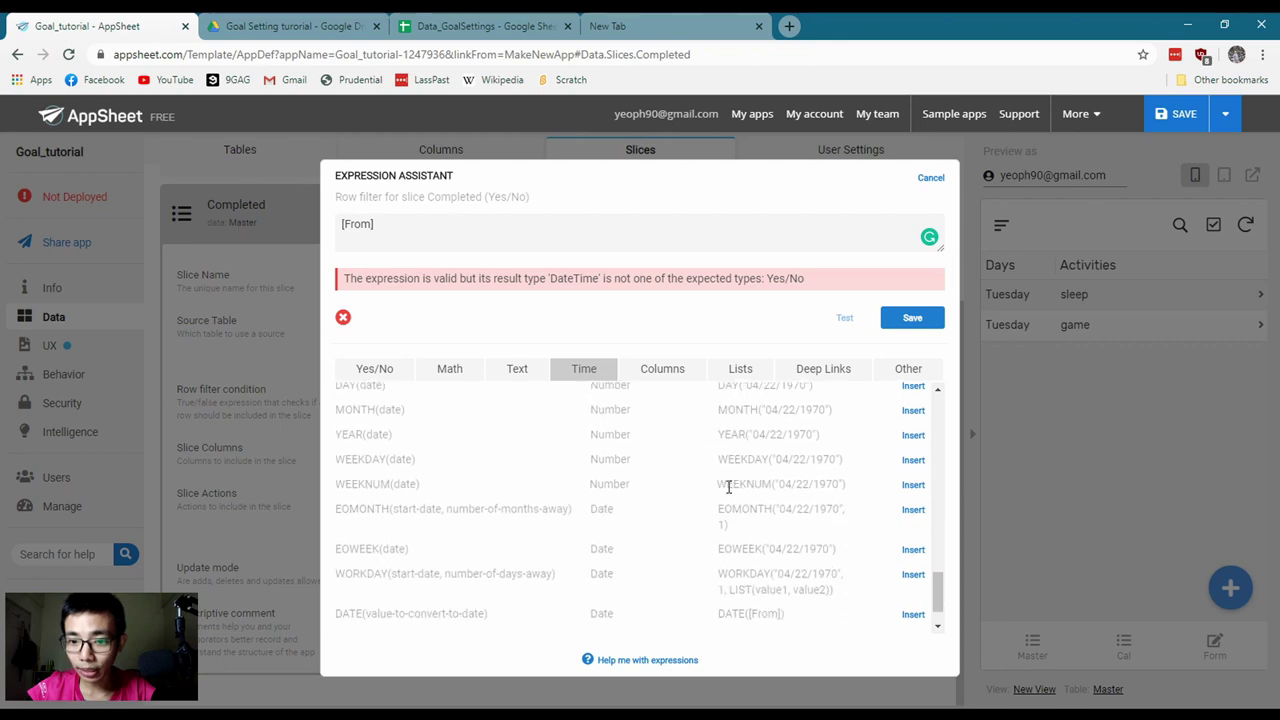
# Wrap [From] in the WEEKDAY function copied from the time function examples
pyautogui.moveTo(720, 459); pyautogui.dragTo(768, 459)
pyautogui.hotkey('ctrl', 'c')
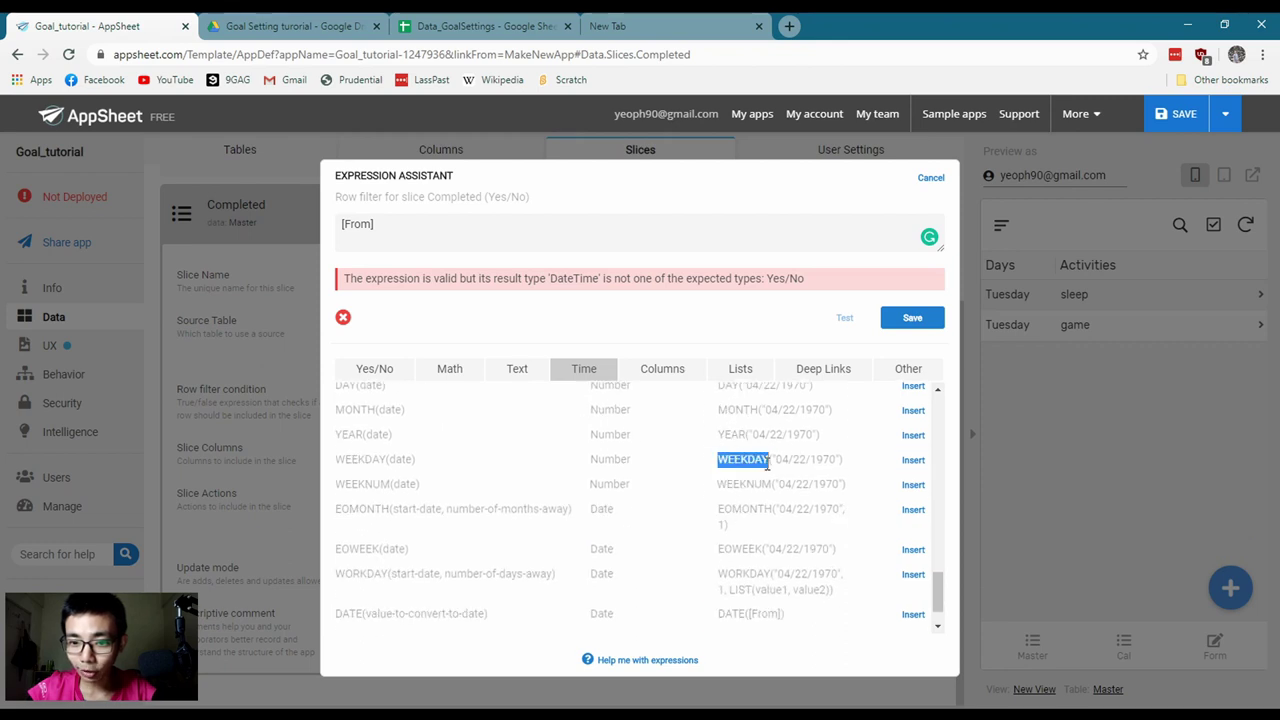
pyautogui.click(343, 224)
pyautogui.click(378, 236)
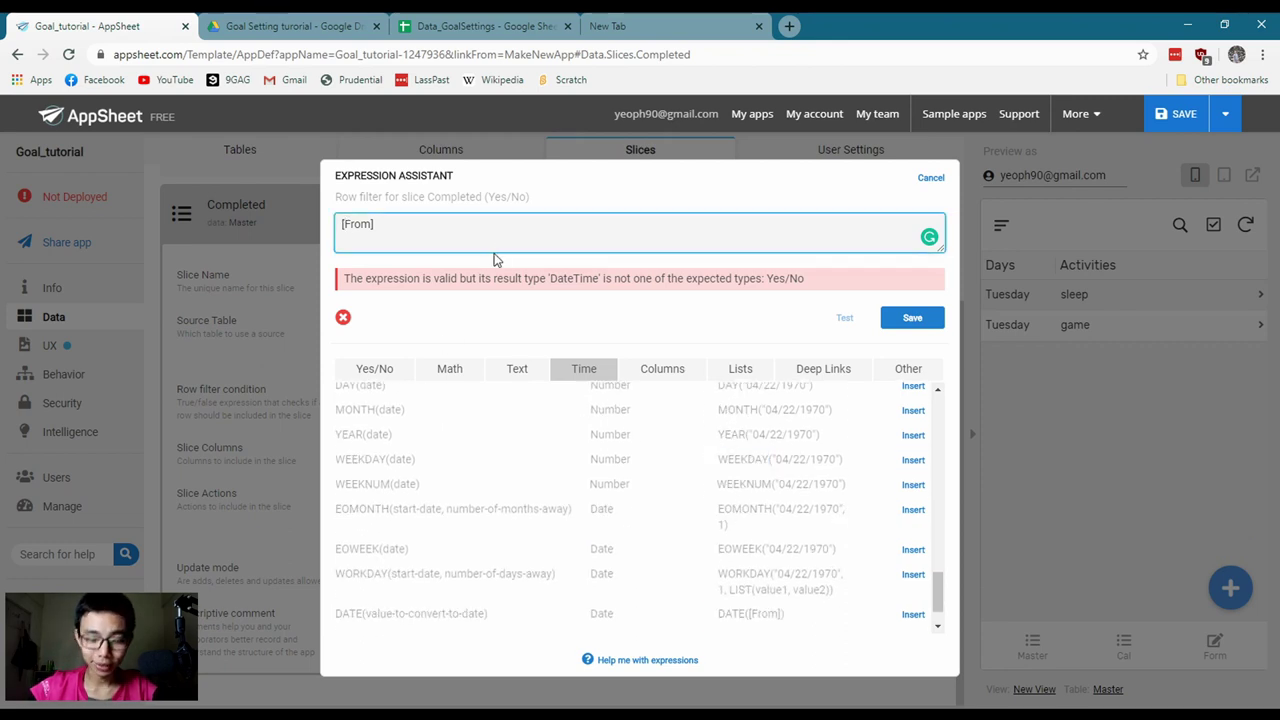
pyautogui.hotkey('ctrl', 'v')
pyautogui.write(')')
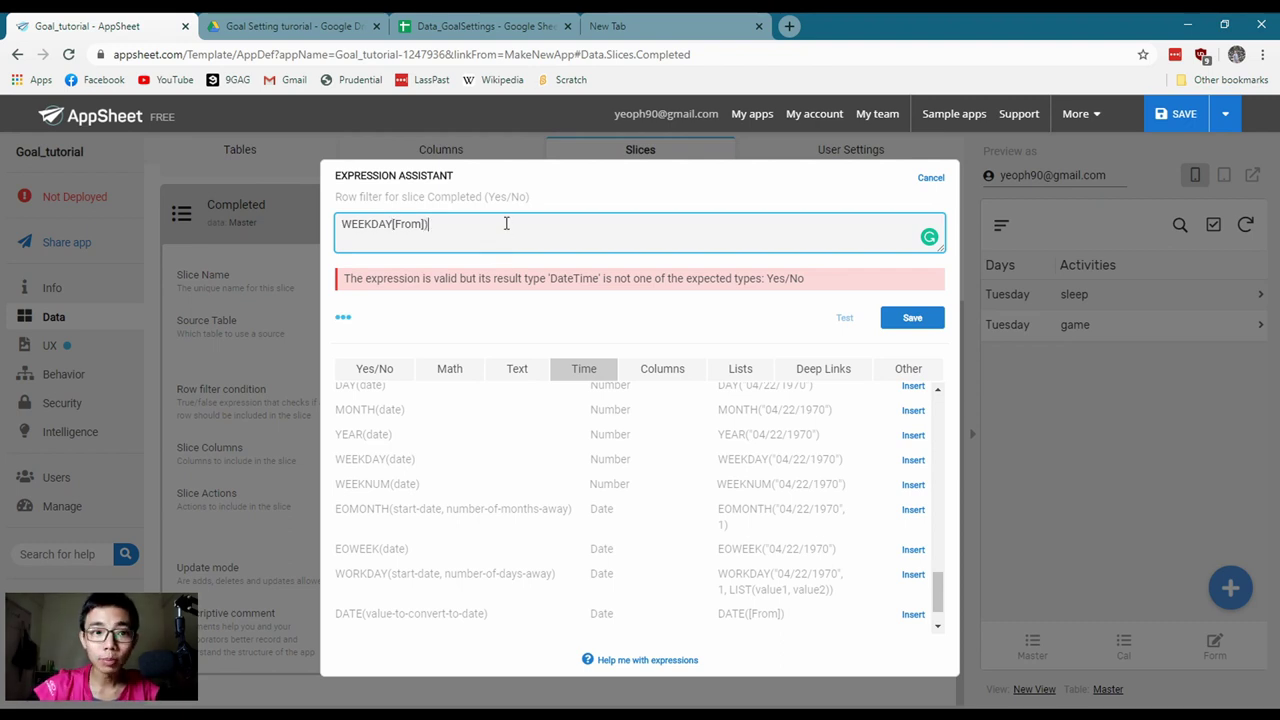
pyautogui.press('Home')
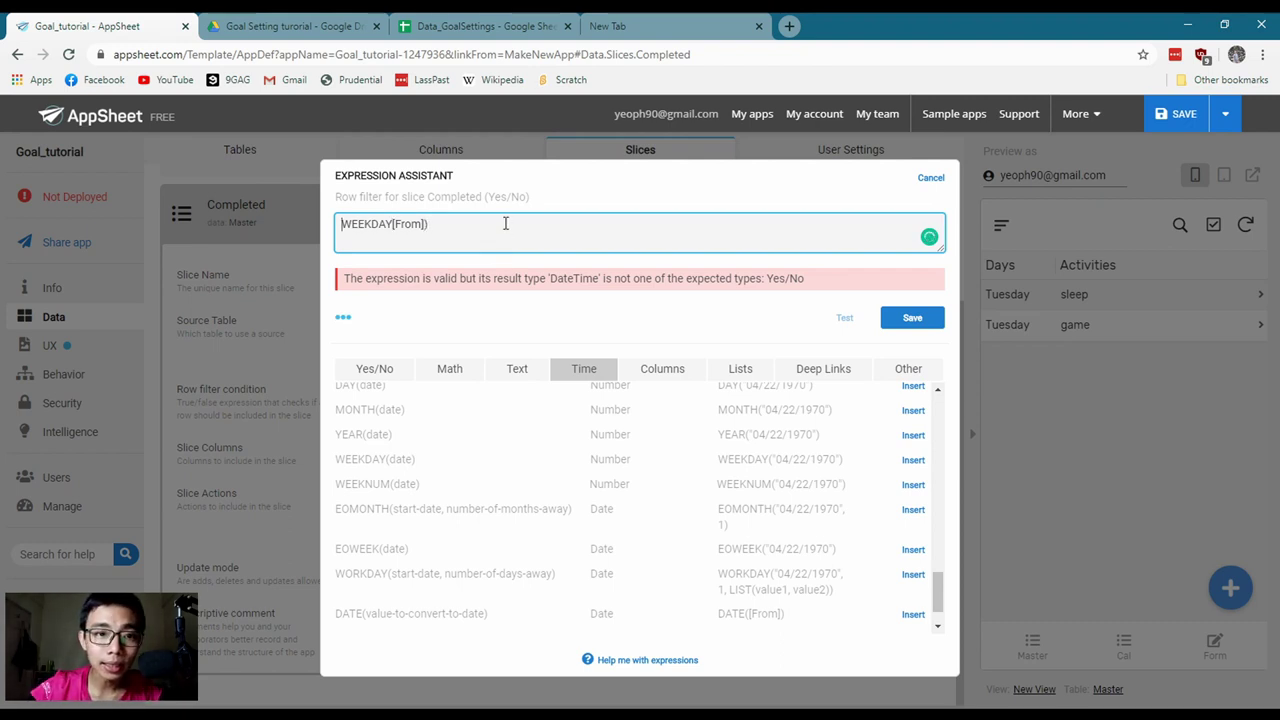
pyautogui.click(395, 226)
# Complete the row filter as WEEKDAY([From]) = WEEKDAY(today()), then save the expression and the app
pyautogui.write('([From]) = ')
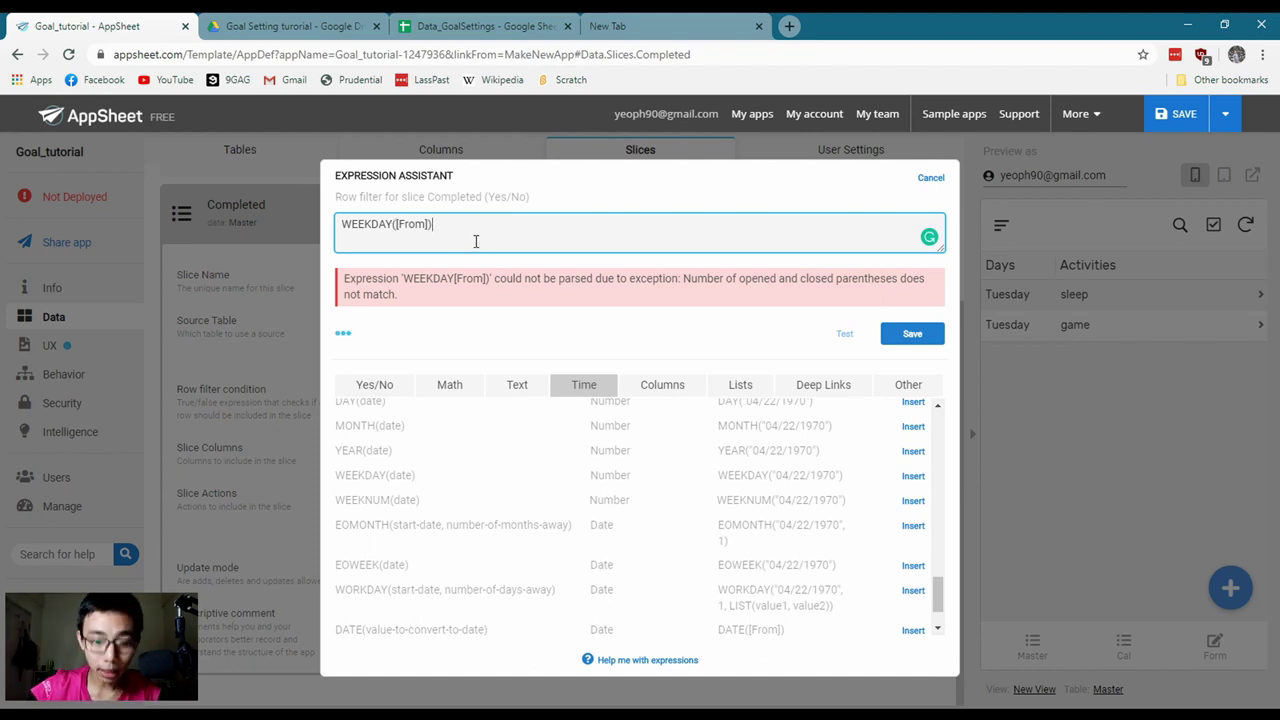
pyautogui.write('WEEKDAY')
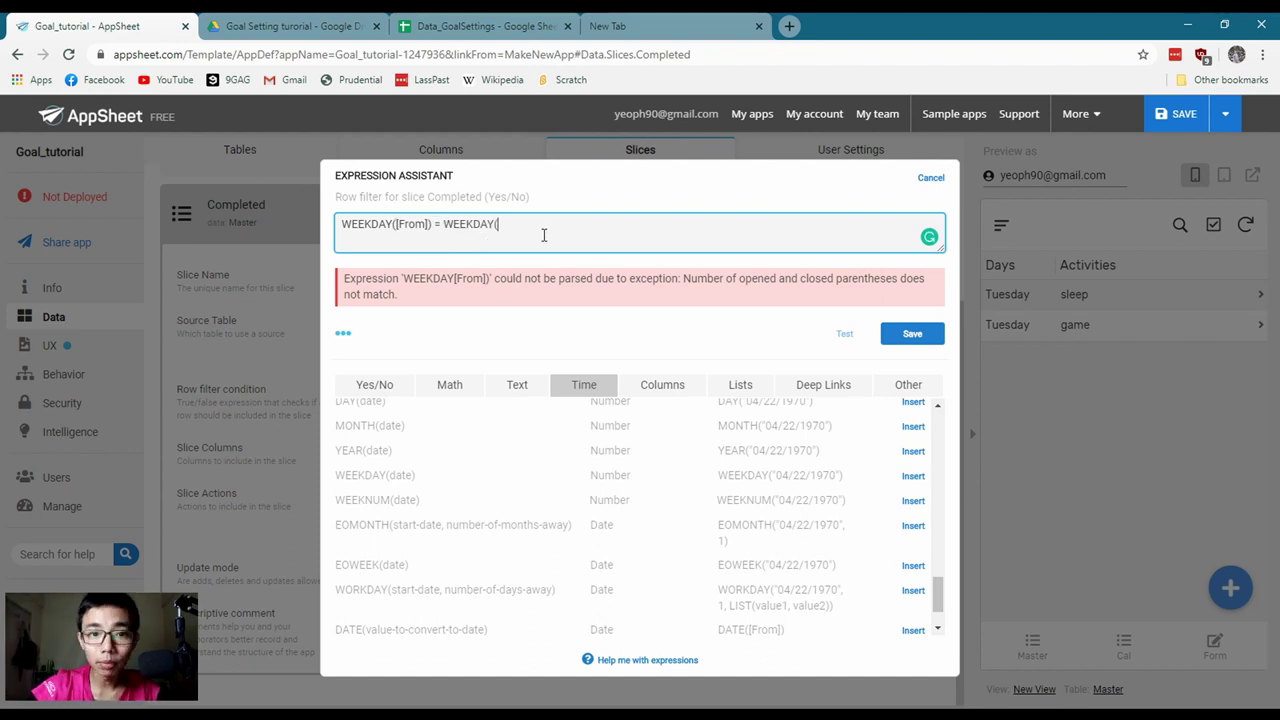
pyautogui.write('(today(')
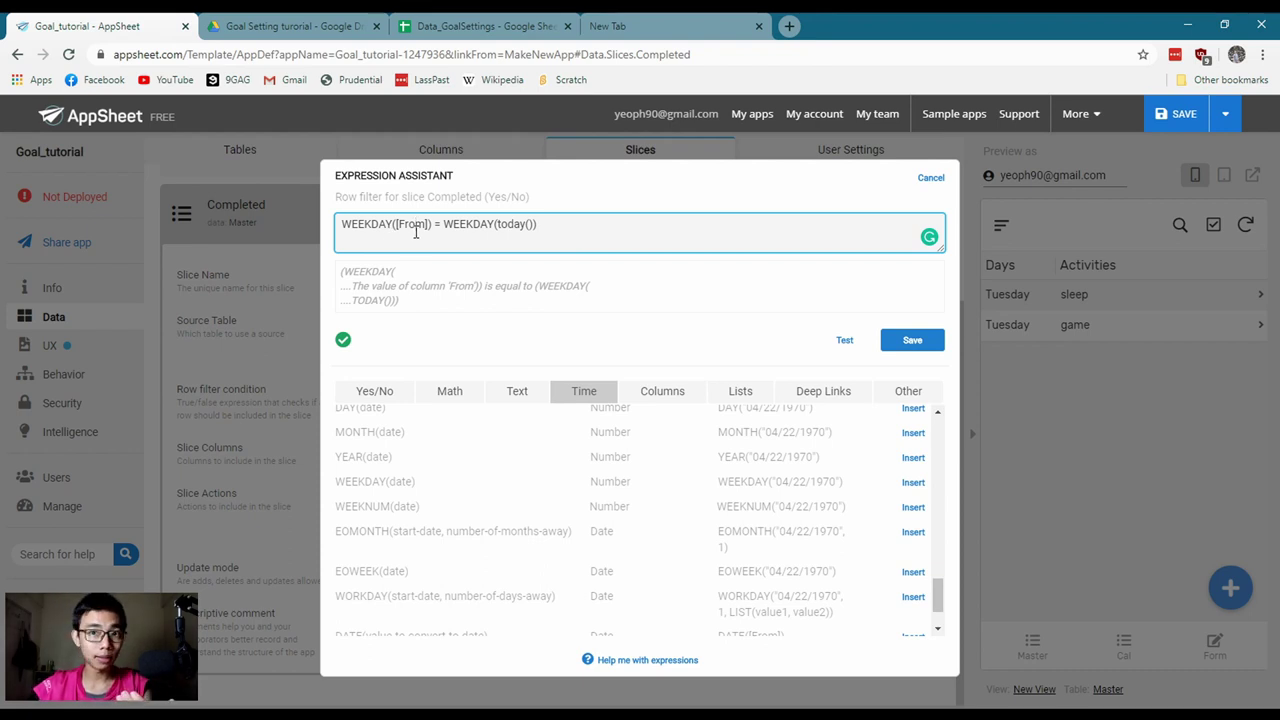
pyautogui.click(906, 340)
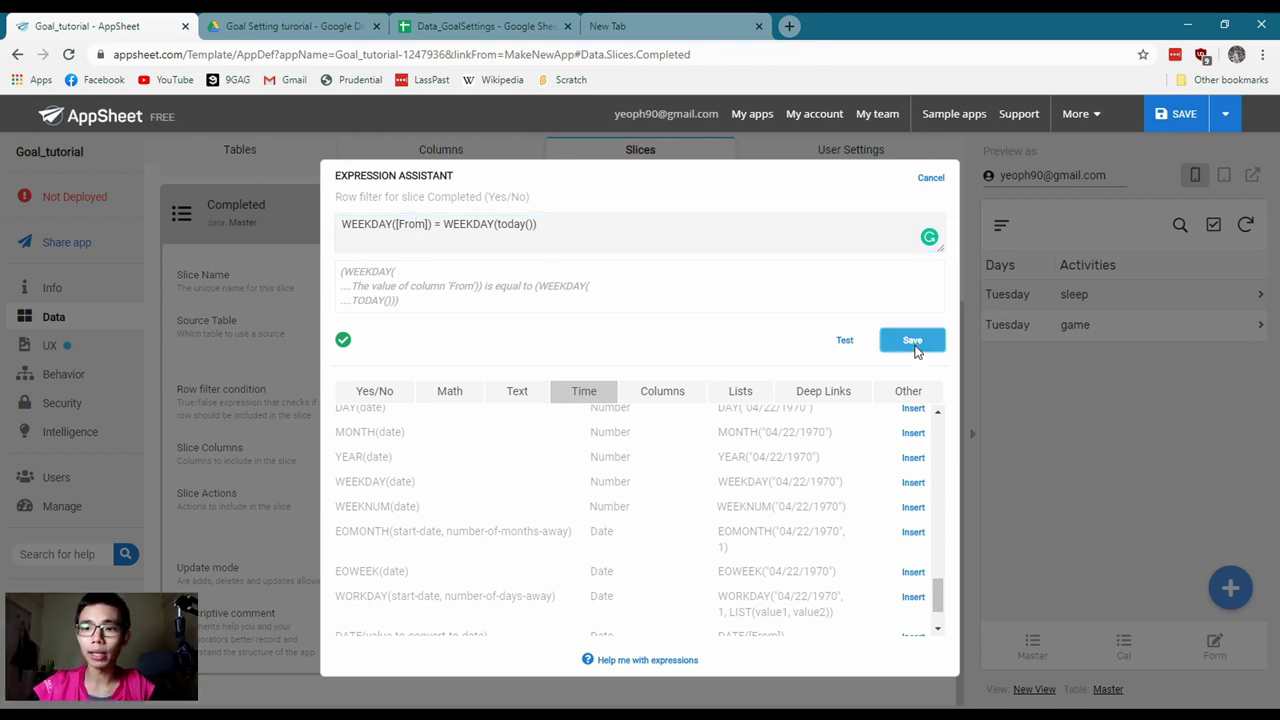
pyautogui.click(435, 210)
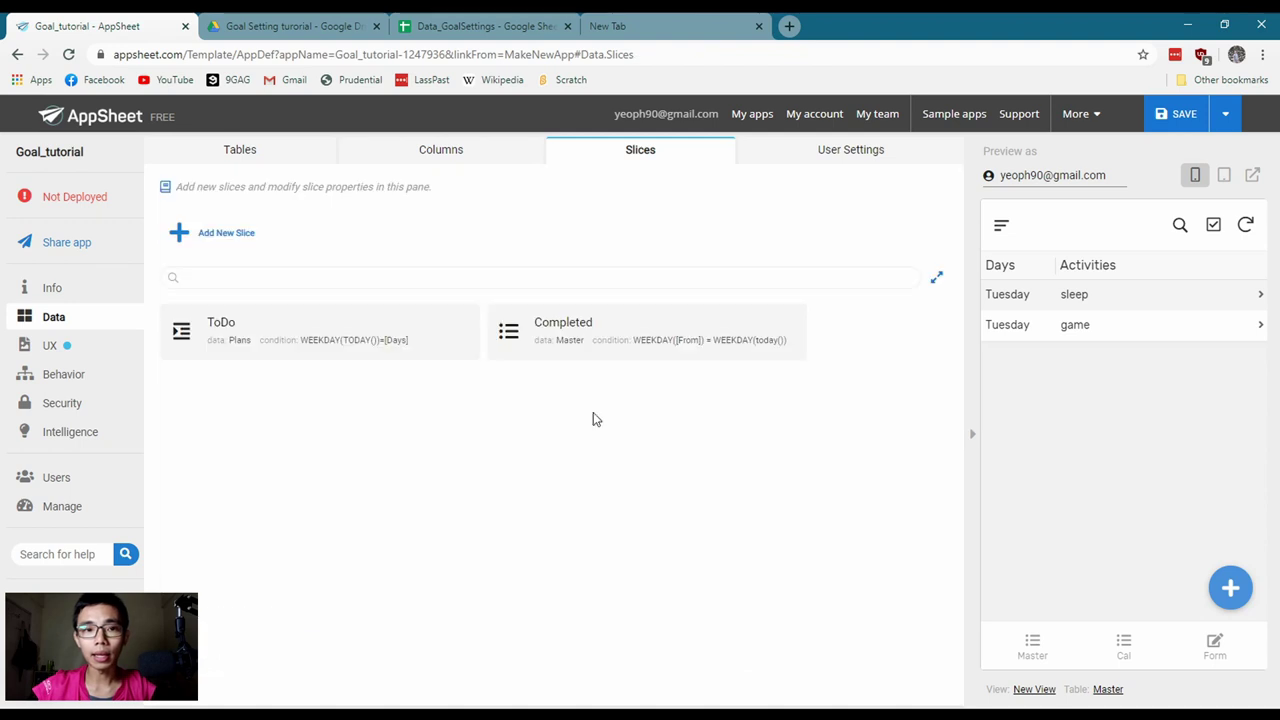
pyautogui.click(1175, 114)
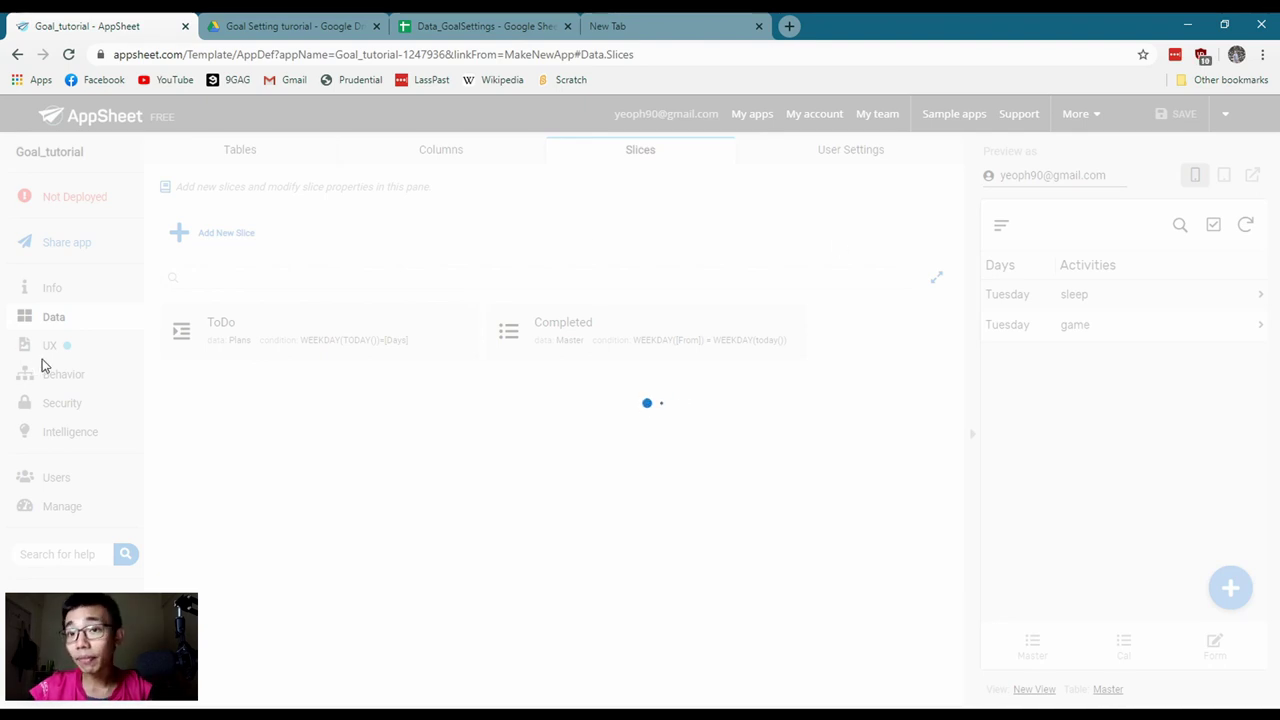
# Add a new view of type table that displays the Completed slice
pyautogui.click(80, 352)
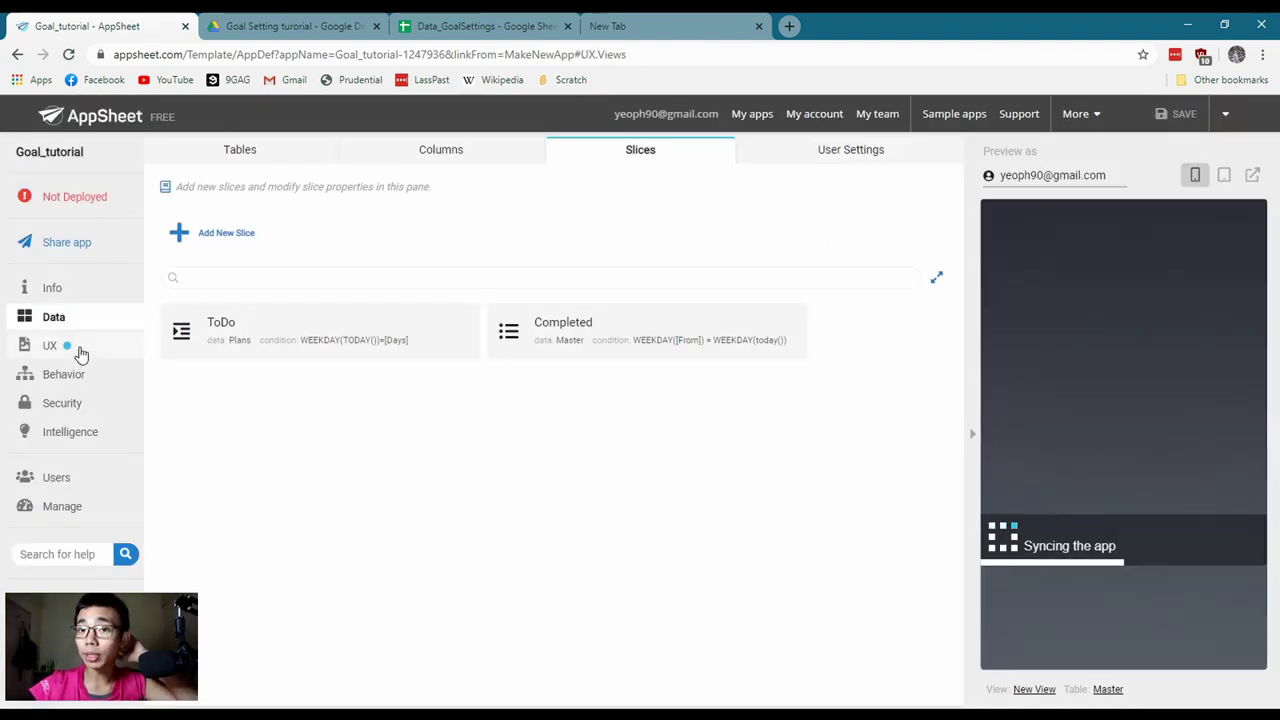
pyautogui.scroll(-2, 251, 291)
pyautogui.scroll(2, 240, 260)
pyautogui.click(226, 224)
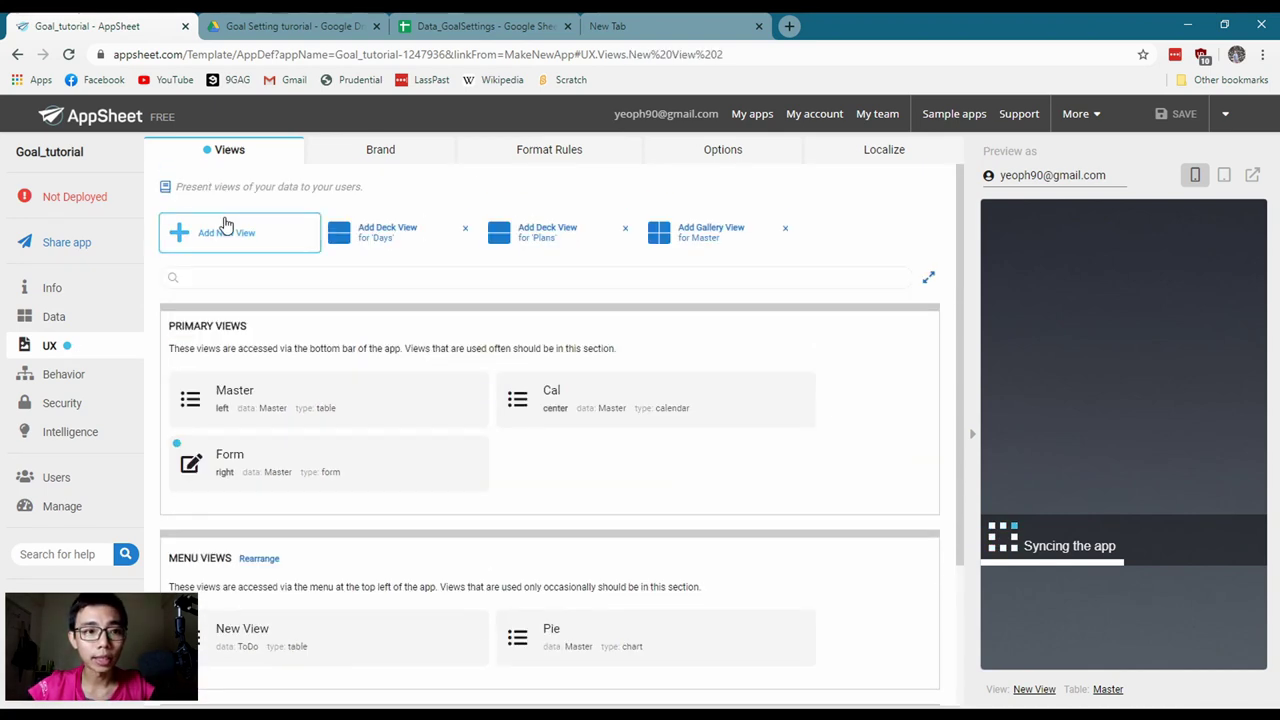
pyautogui.click(508, 395)
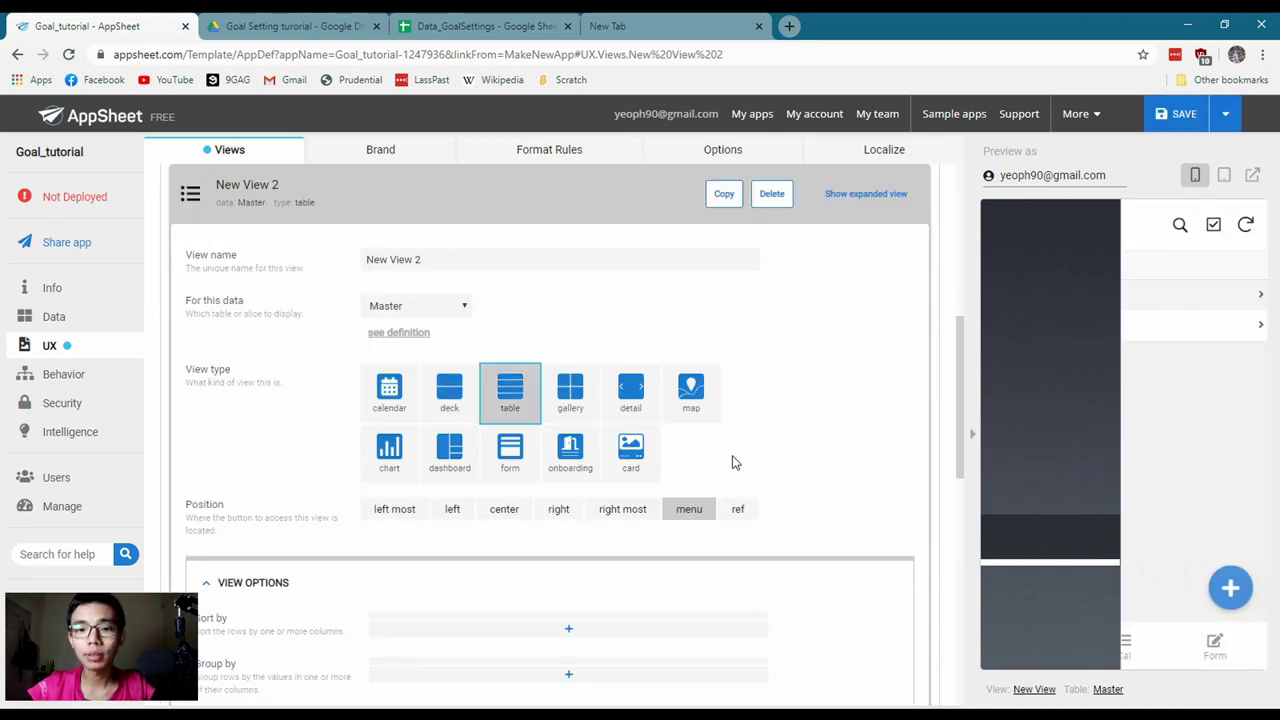
pyautogui.scroll(-2, 745, 455)
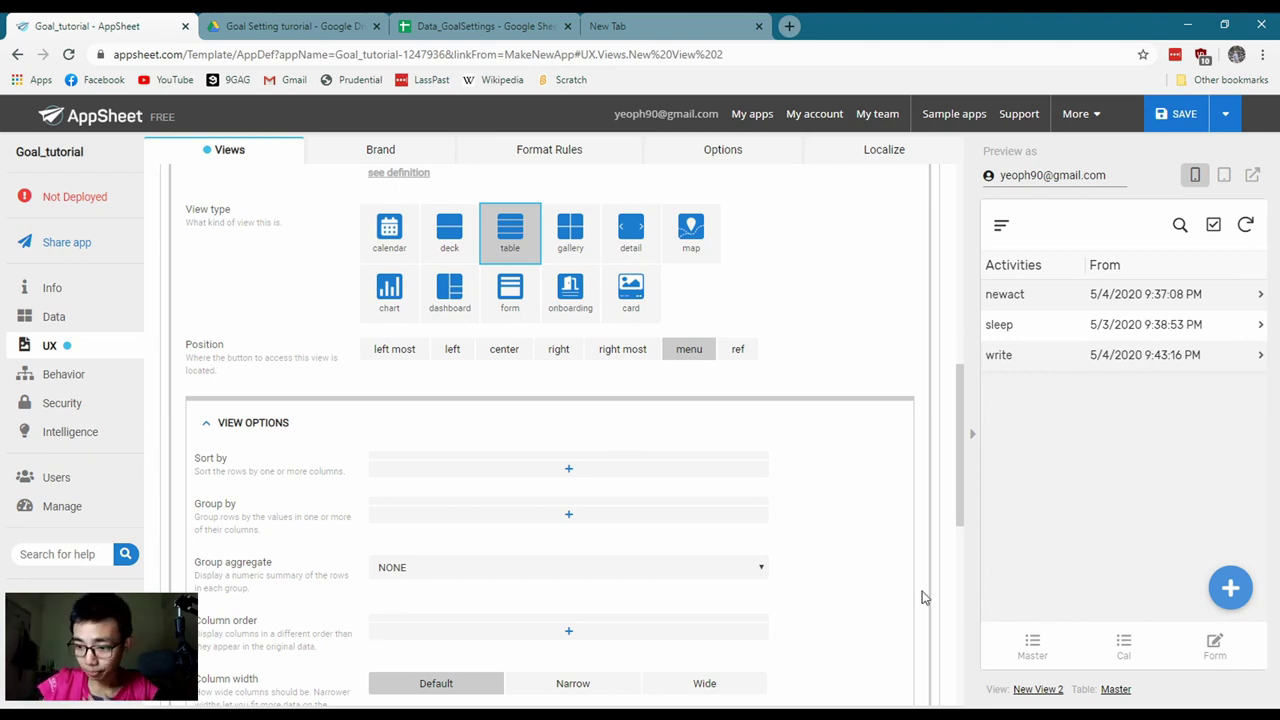
pyautogui.scroll(2, 460, 395)
pyautogui.click(428, 305)
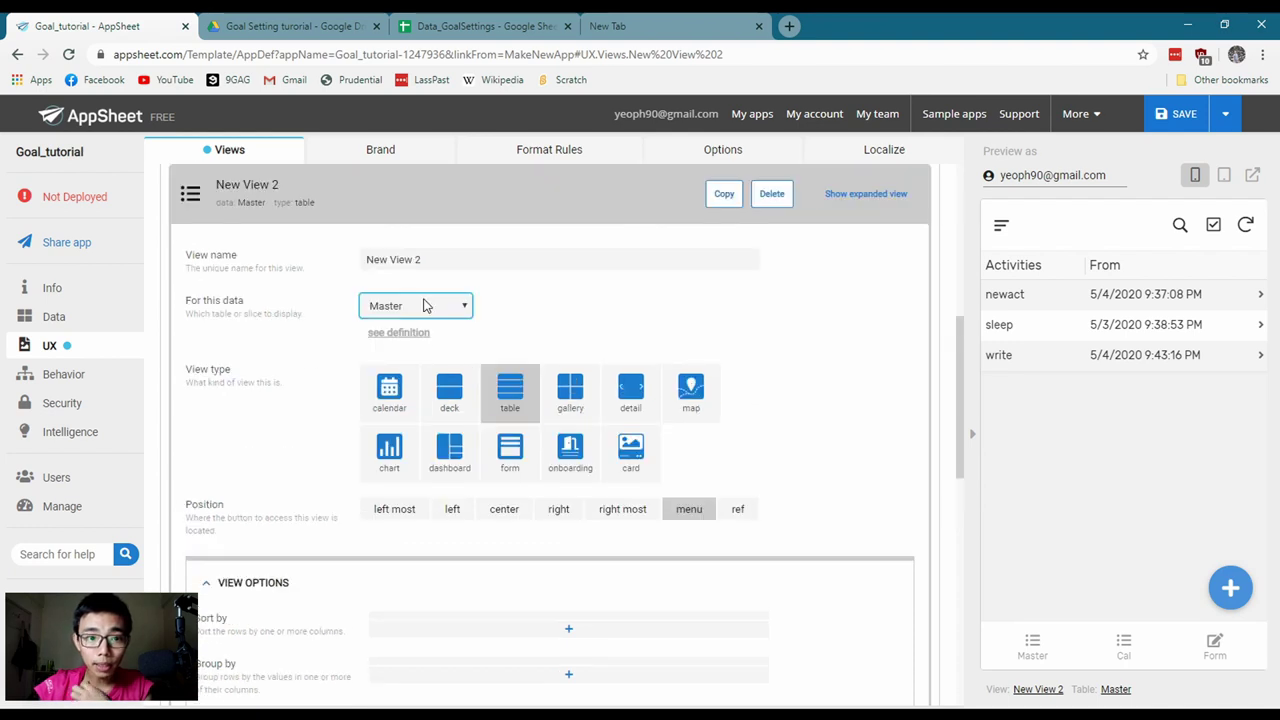
pyautogui.press('Down')
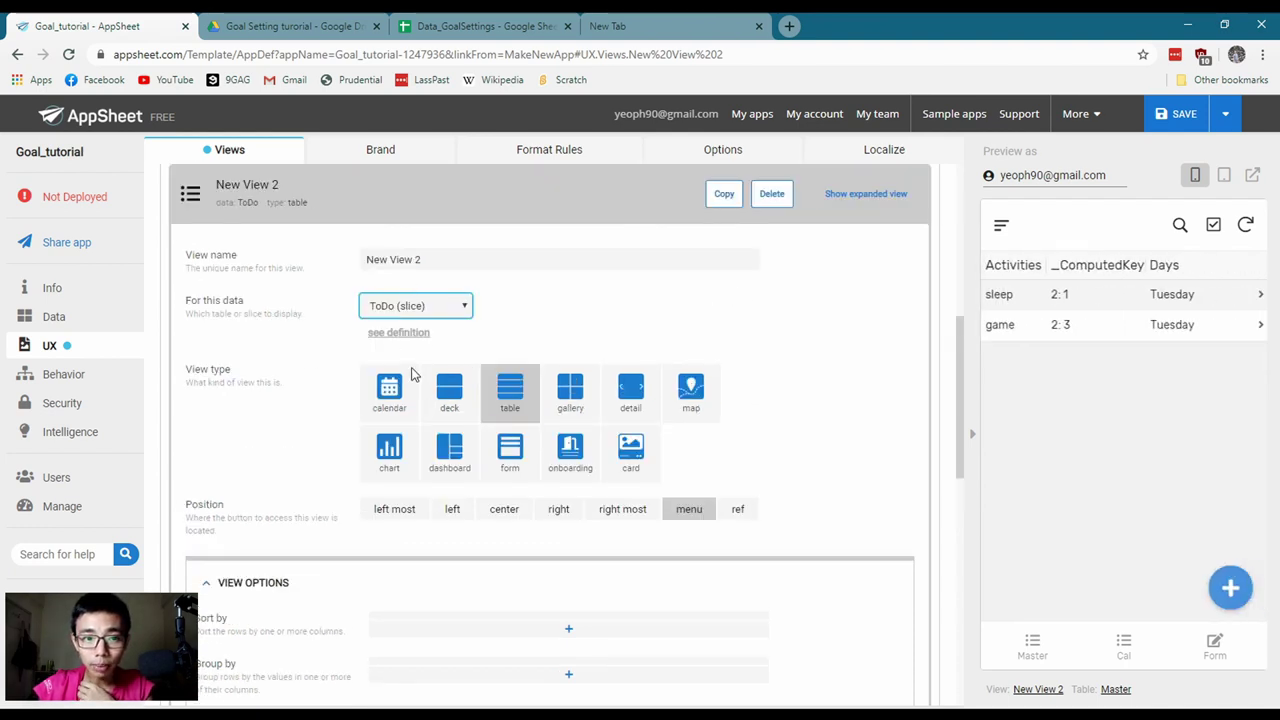
pyautogui.press('Down')
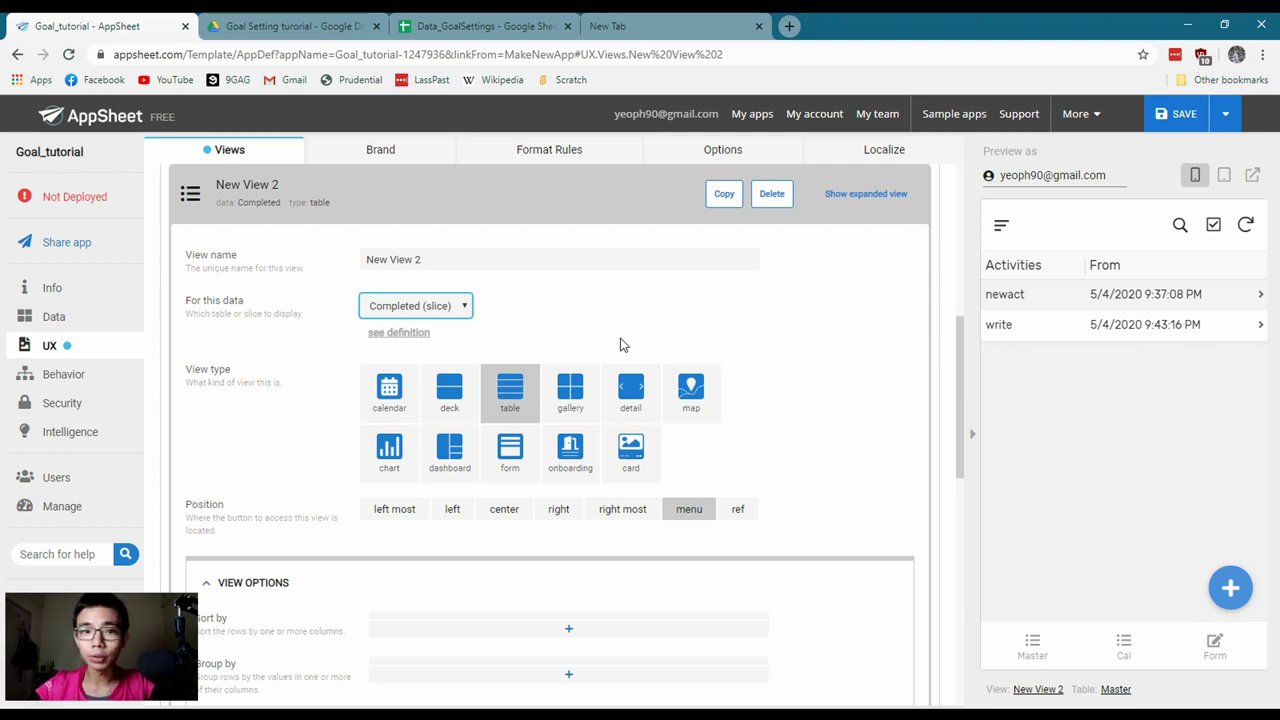
# Rename the table view that shows the ToDo slice as To Do
pyautogui.click(246, 219)
pyautogui.click(306, 380)
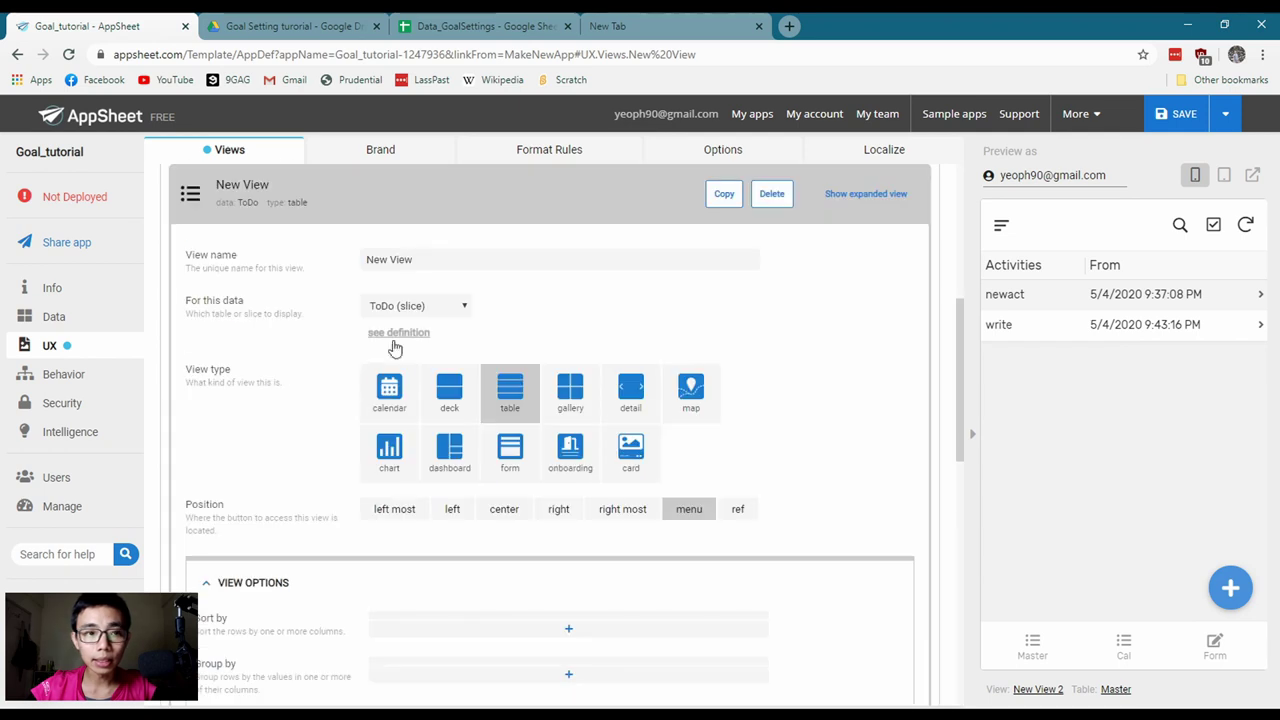
pyautogui.click(449, 258)
pyautogui.moveTo(449, 258); pyautogui.dragTo(309, 260)
pyautogui.write('Ro')
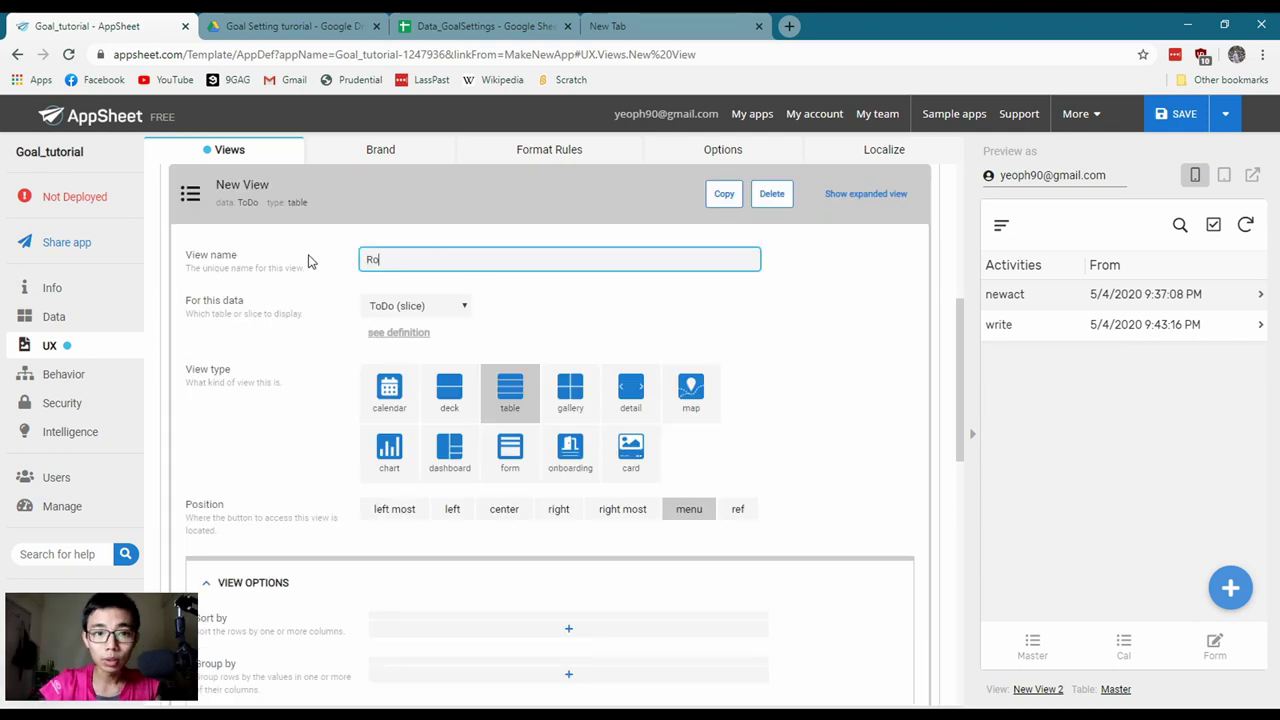
pyautogui.press('BackSpace')
pyautogui.press('BackSpace')
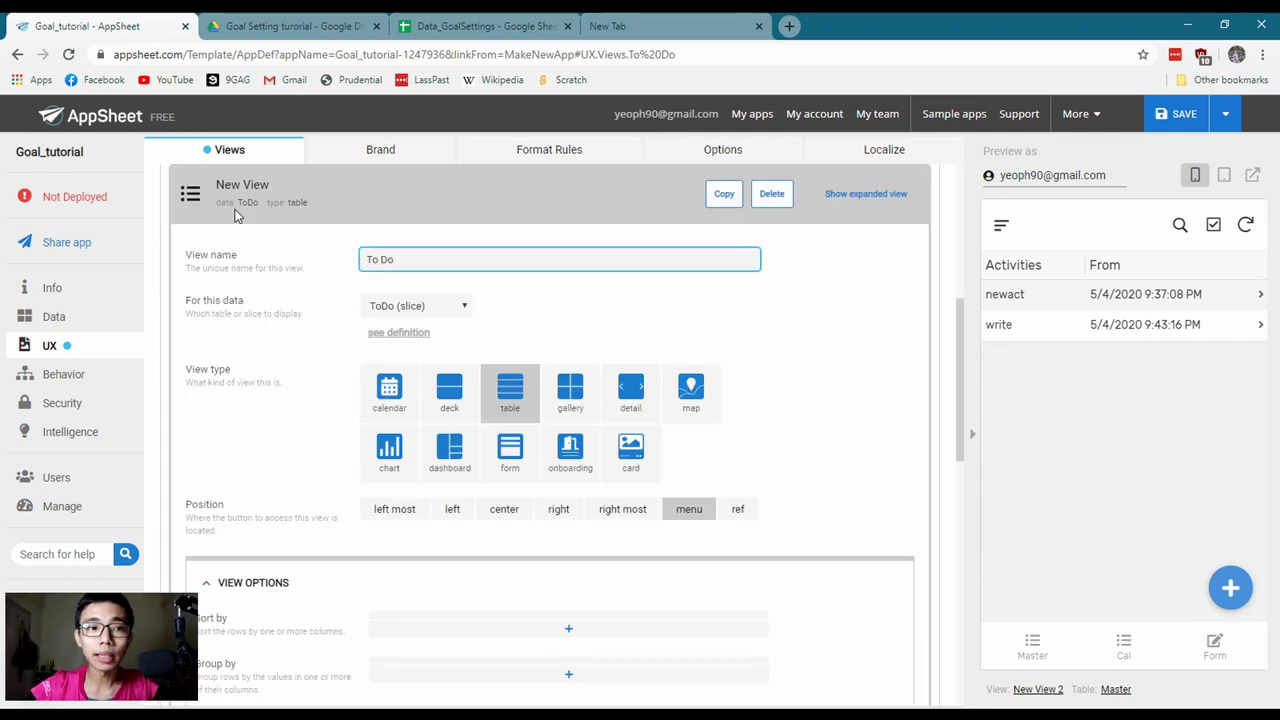
# Rename the table view that shows the Completed slice as Completed
pyautogui.moveTo(430, 259); pyautogui.dragTo(280, 263)
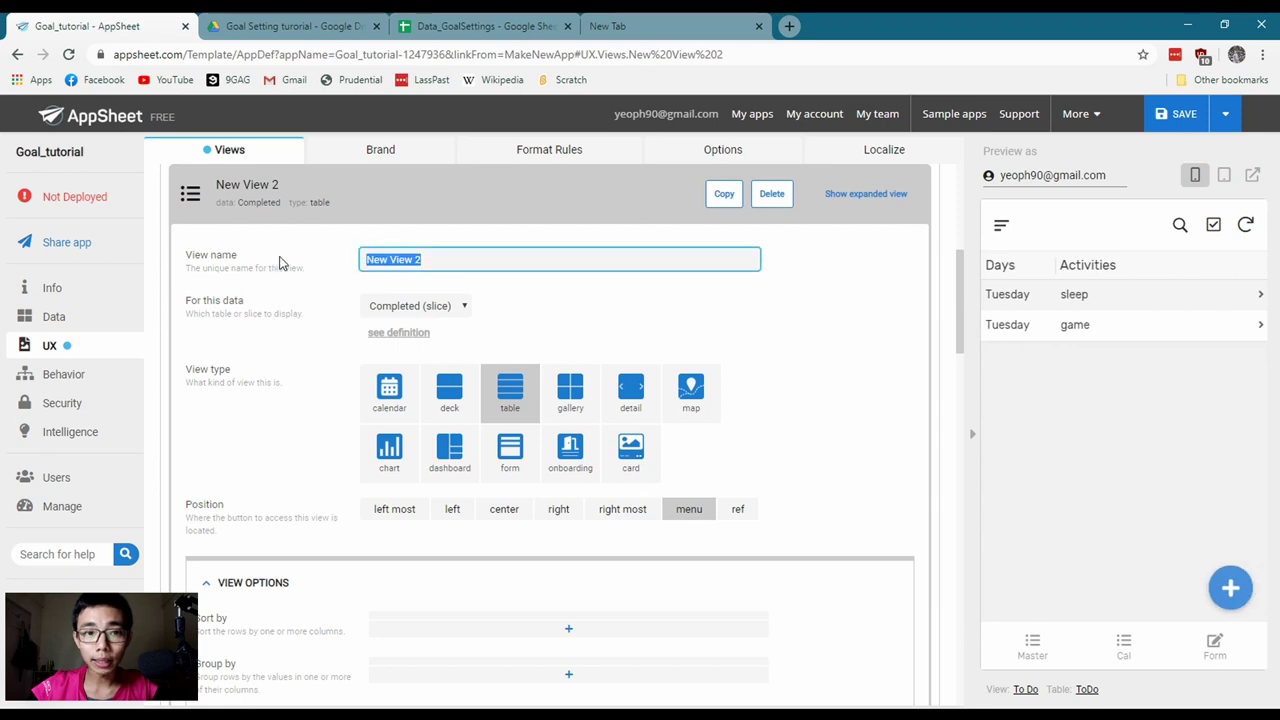
pyautogui.write('Comple')
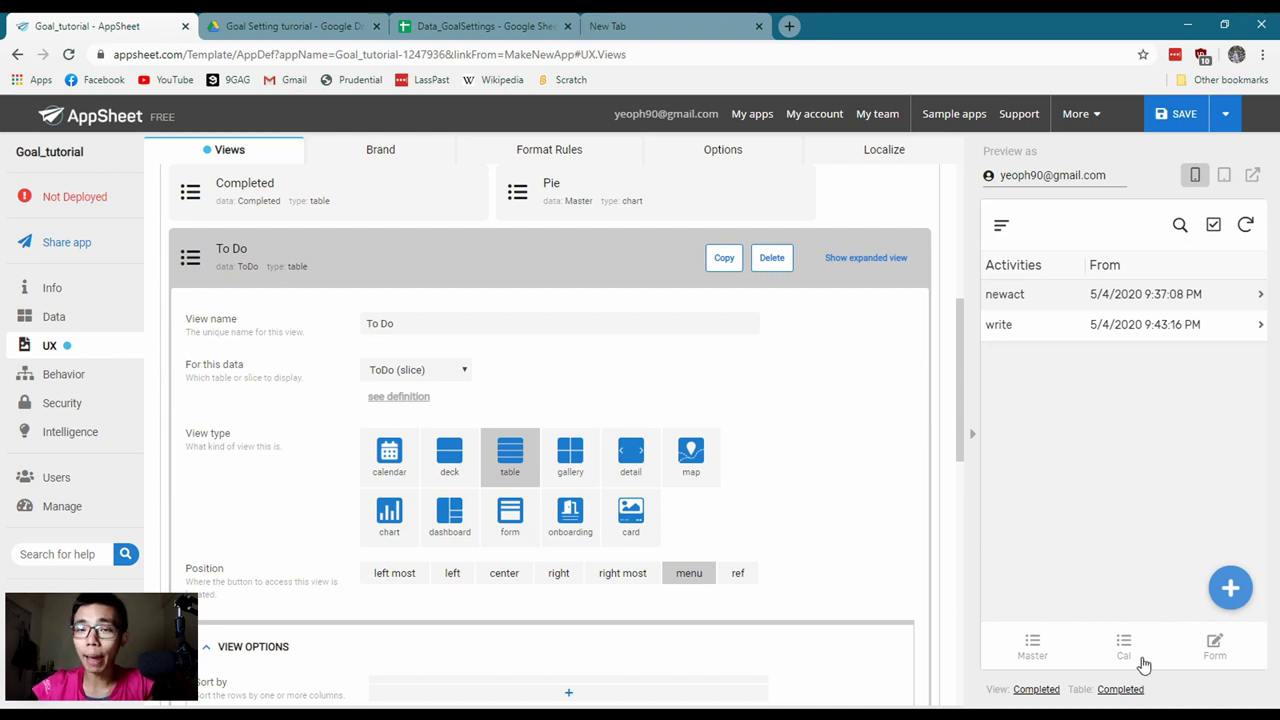
pyautogui.scroll(2, 474, 329)
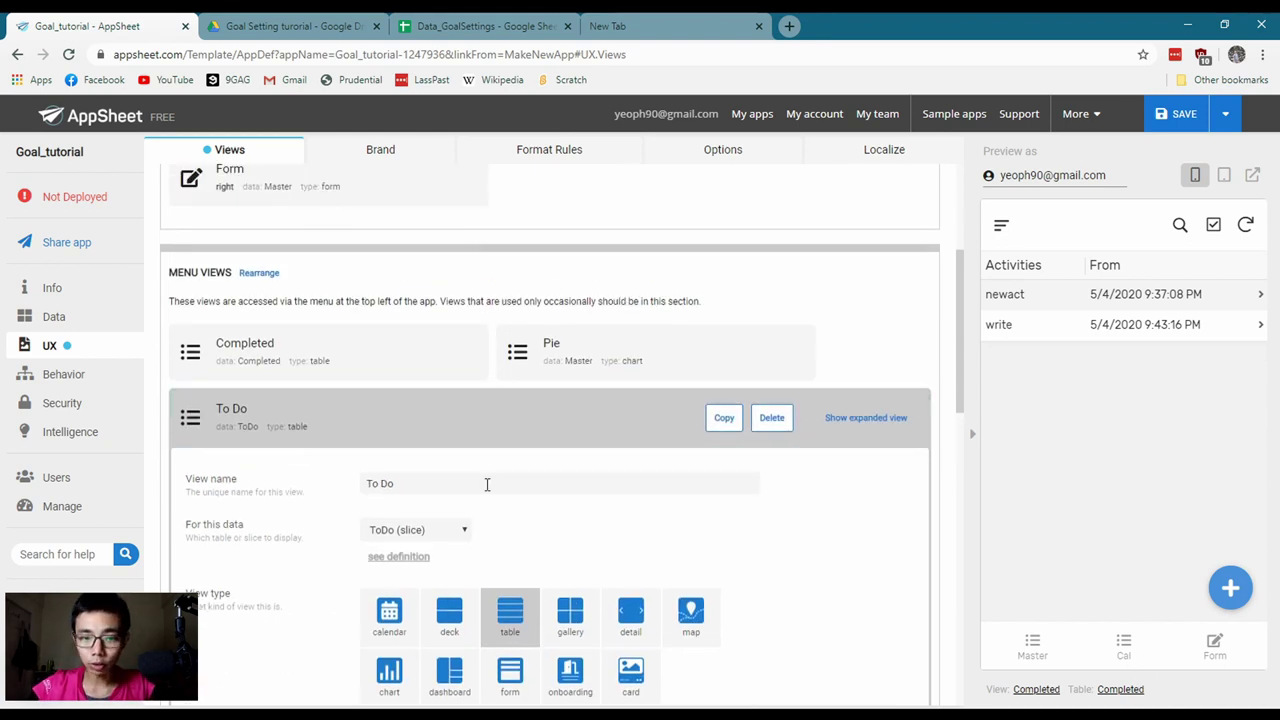
pyautogui.scroll(-3, 487, 484)
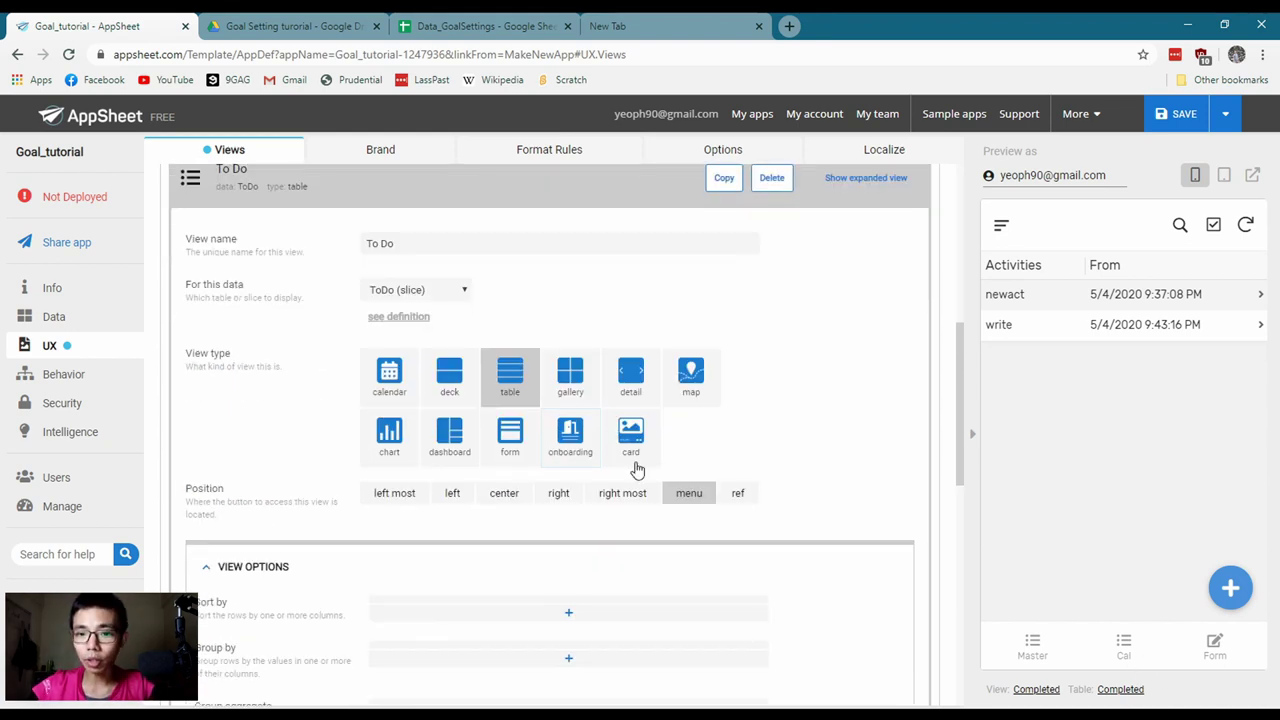
# Set the position of the To Do view to ref
pyautogui.click(737, 495)
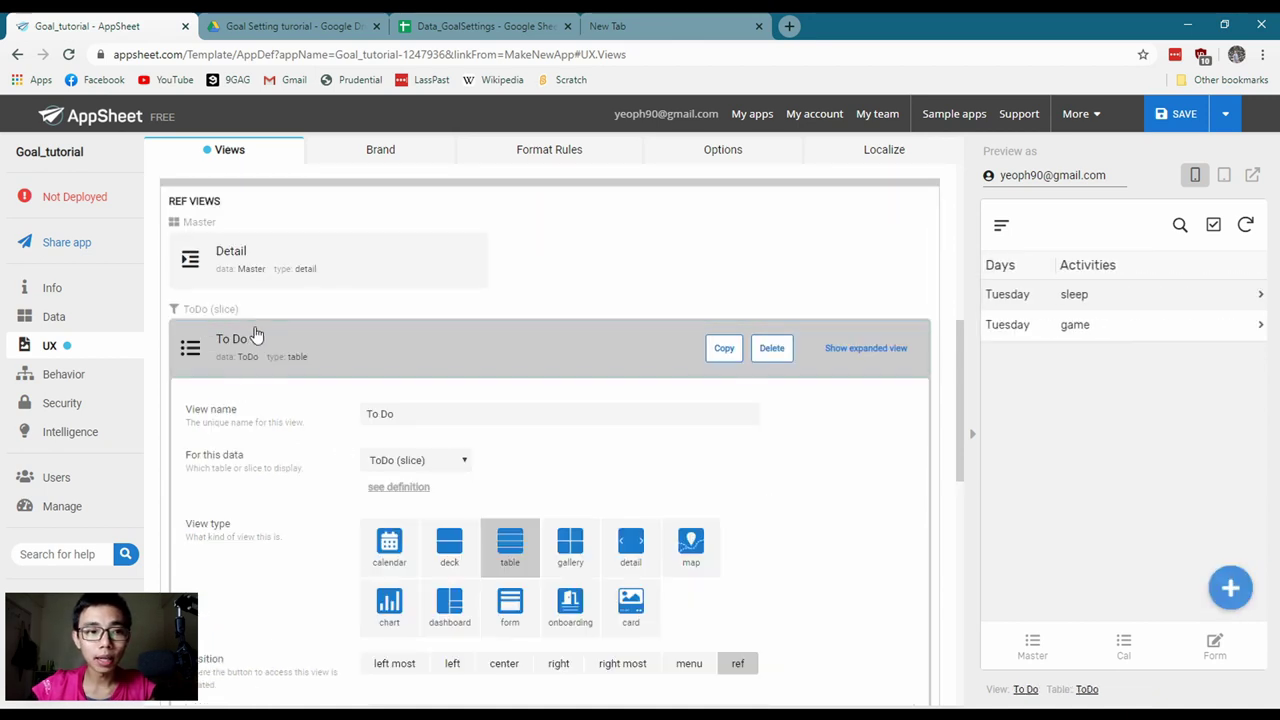
pyautogui.scroll(5, 251, 334)
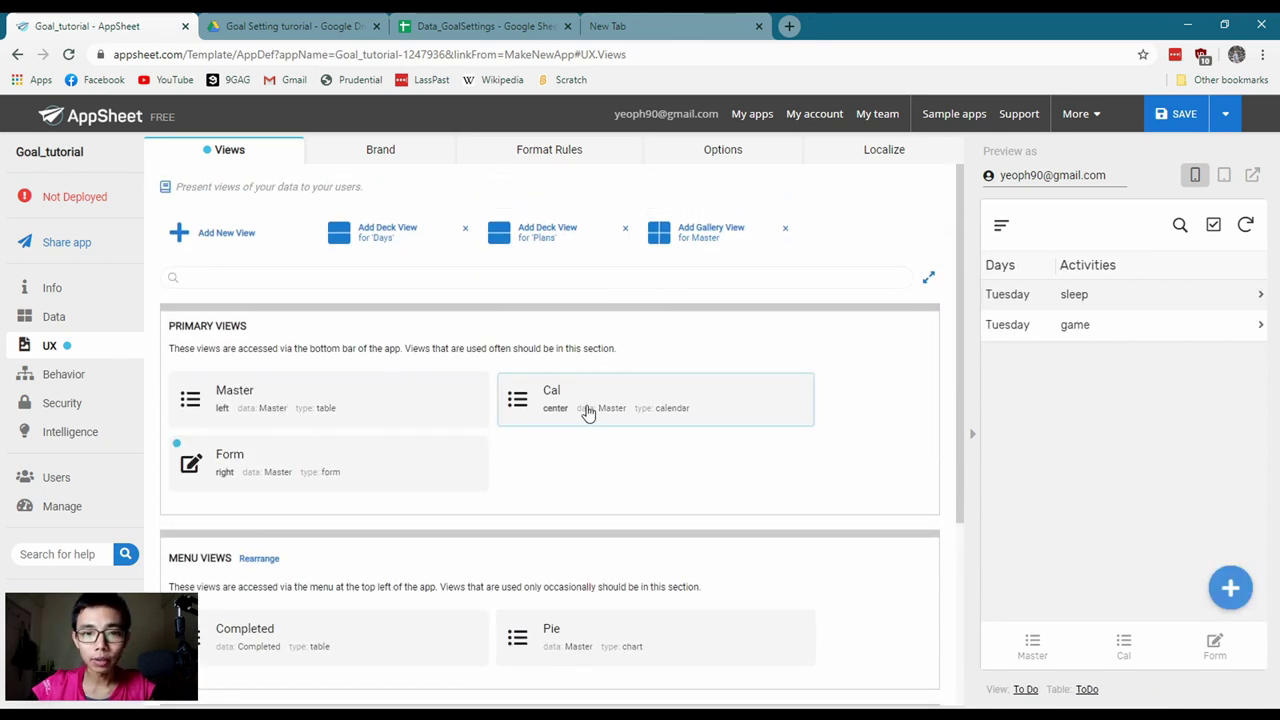
pyautogui.click(306, 471)
pyautogui.click(268, 200)
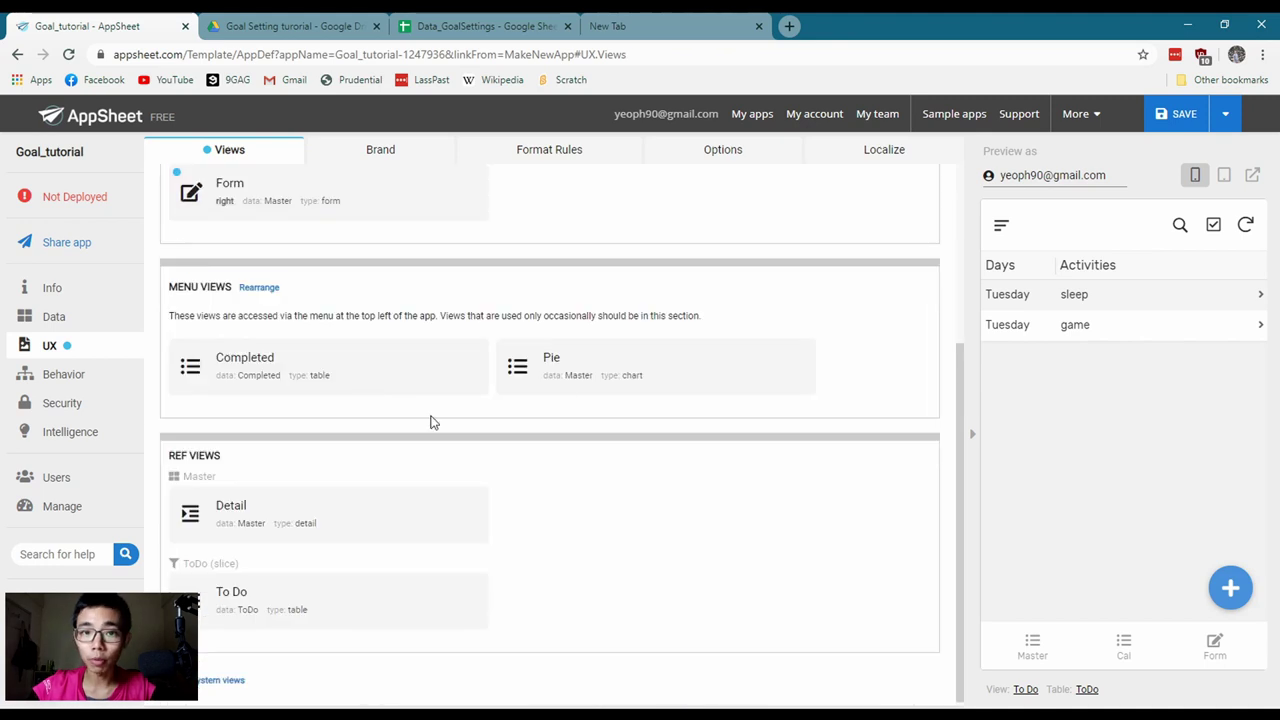
# Move the Master table view out of the primary views by setting its position to menu
pyautogui.scroll(3, 514, 380)
pyautogui.click(345, 386)
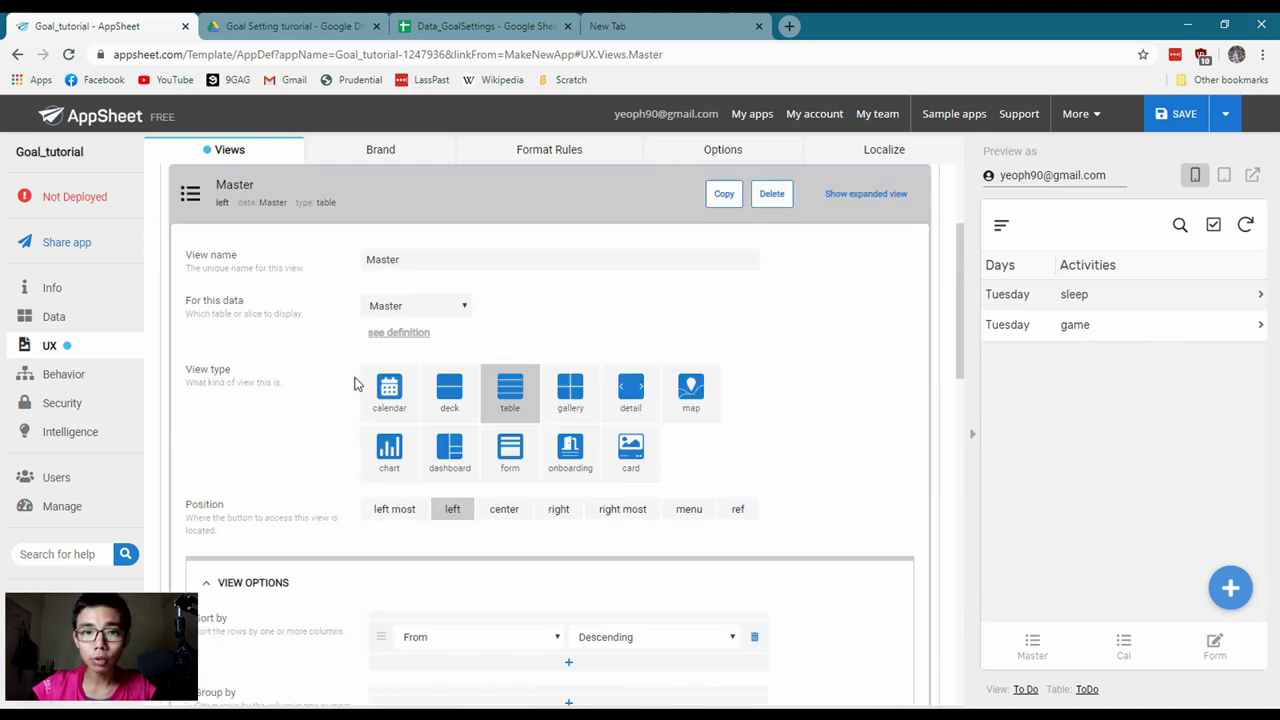
pyautogui.click(689, 509)
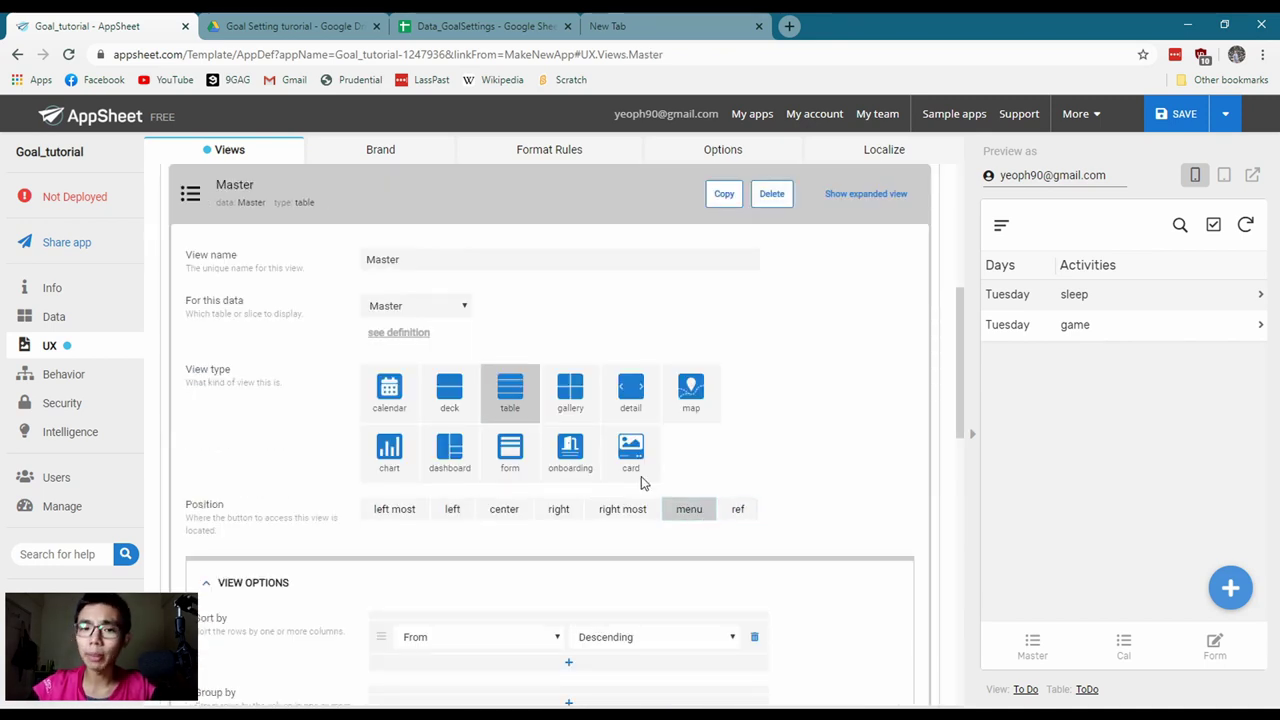
pyautogui.click(243, 358)
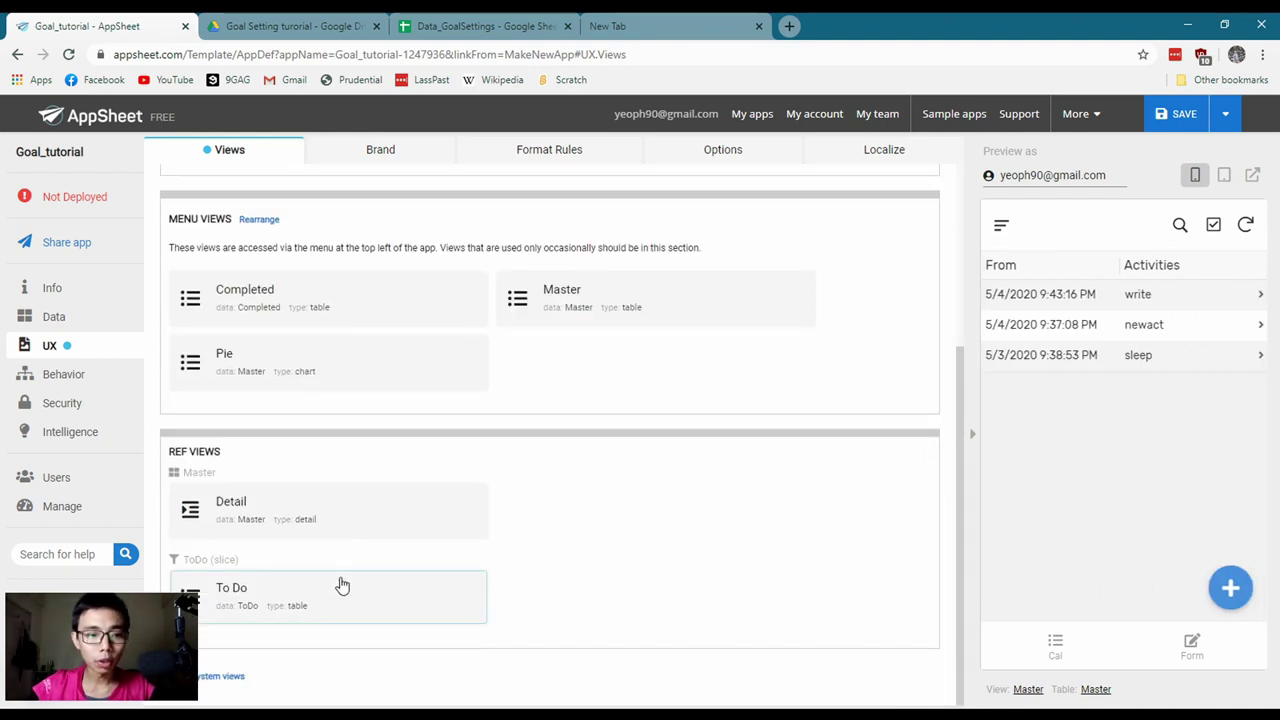
# Set the position of the Completed view to ref
pyautogui.click(345, 305)
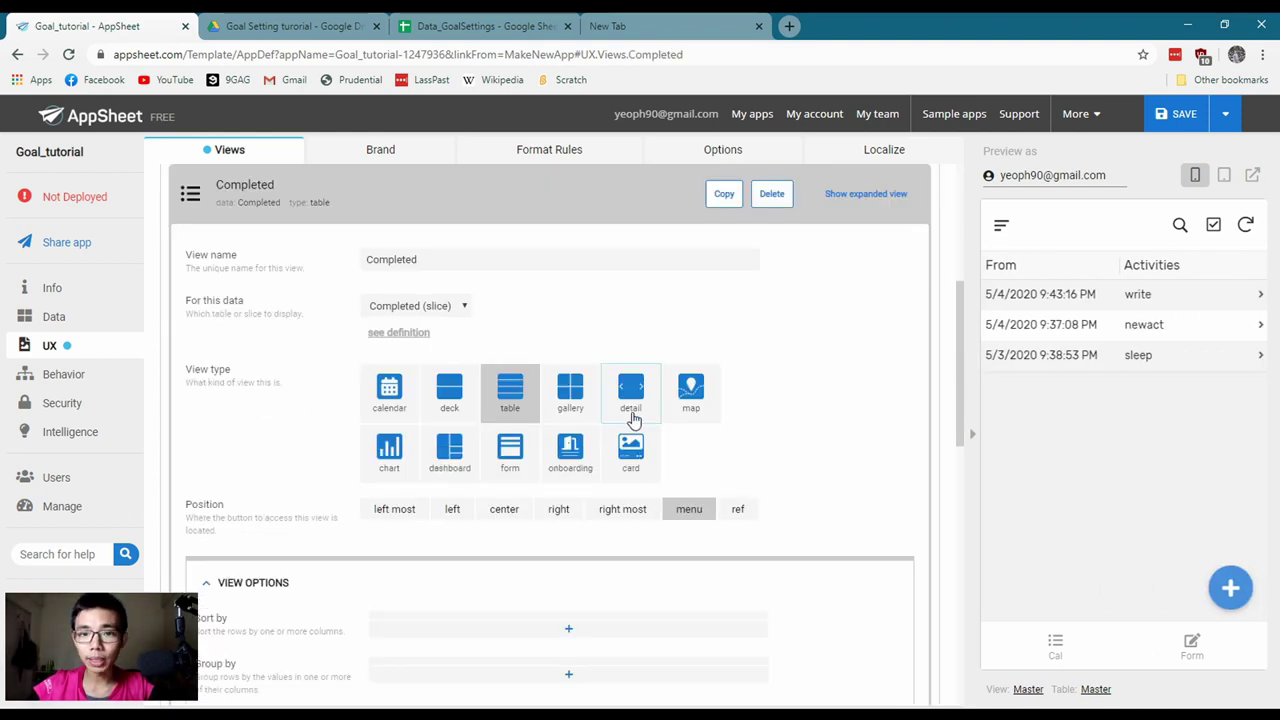
pyautogui.click(725, 509)
pyautogui.click(300, 196)
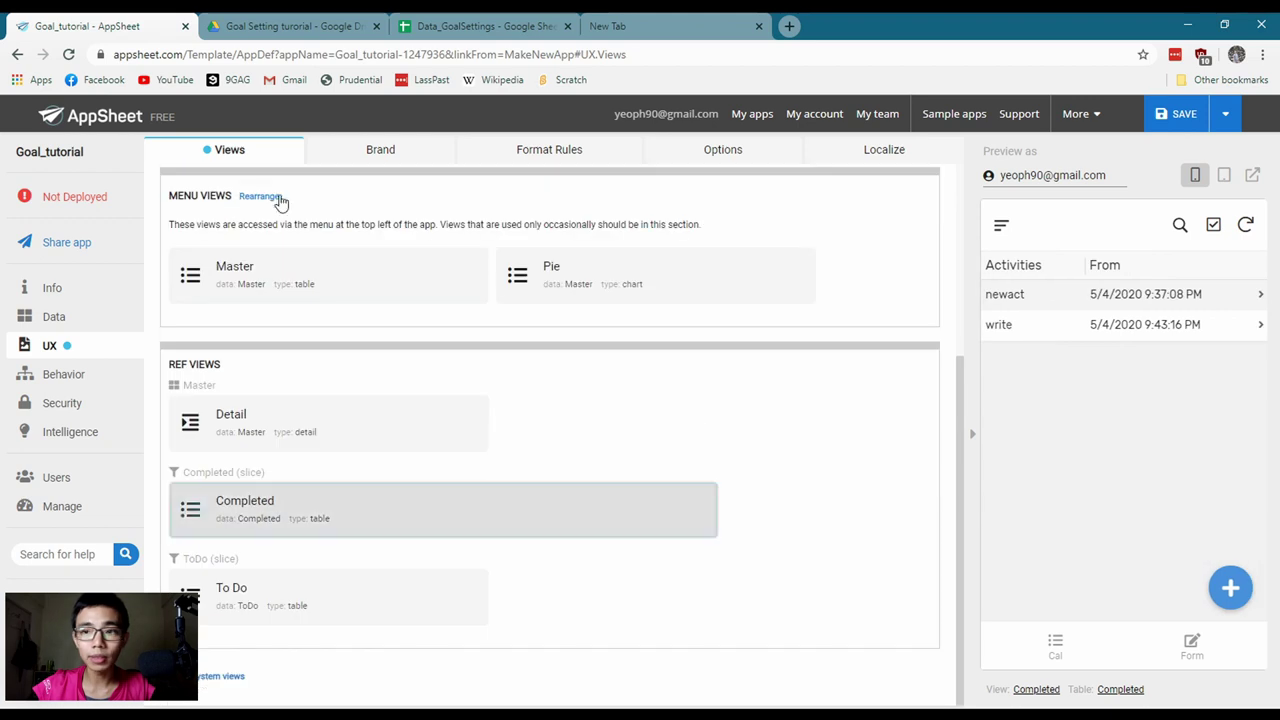
# Check the Cal and Form views in the app preview
pyautogui.click(1060, 646)
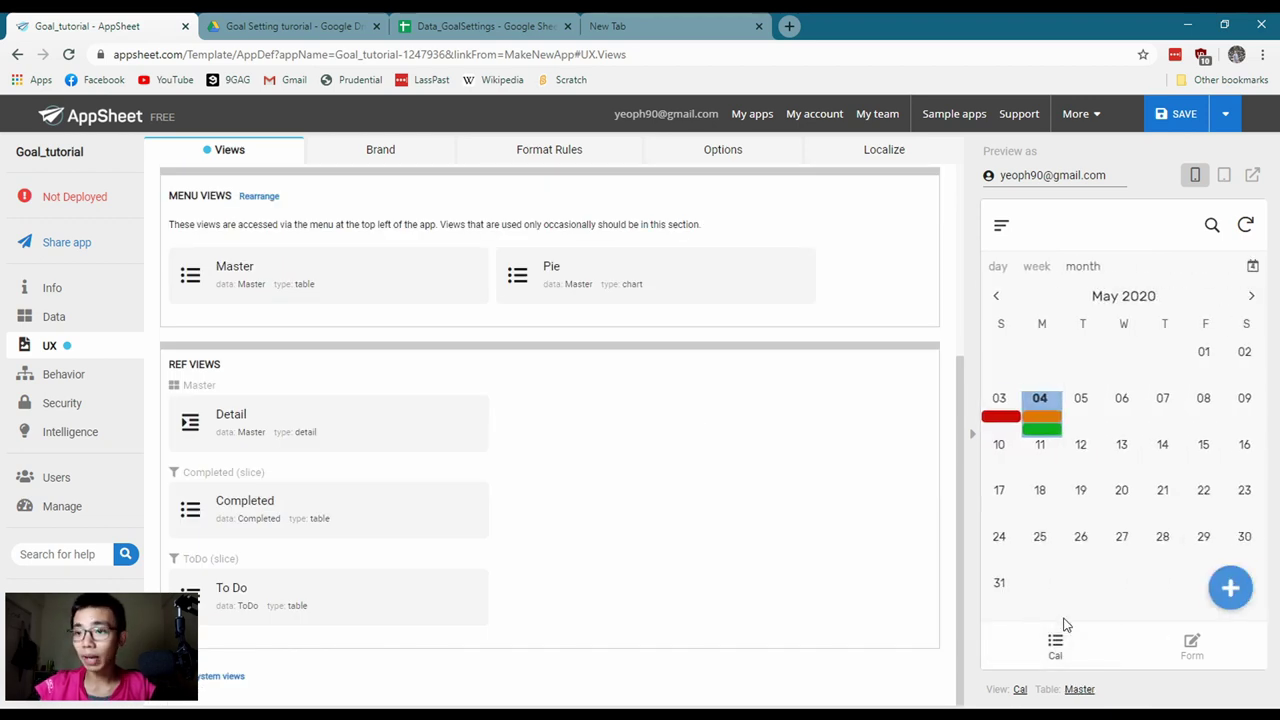
pyautogui.click(1185, 633)
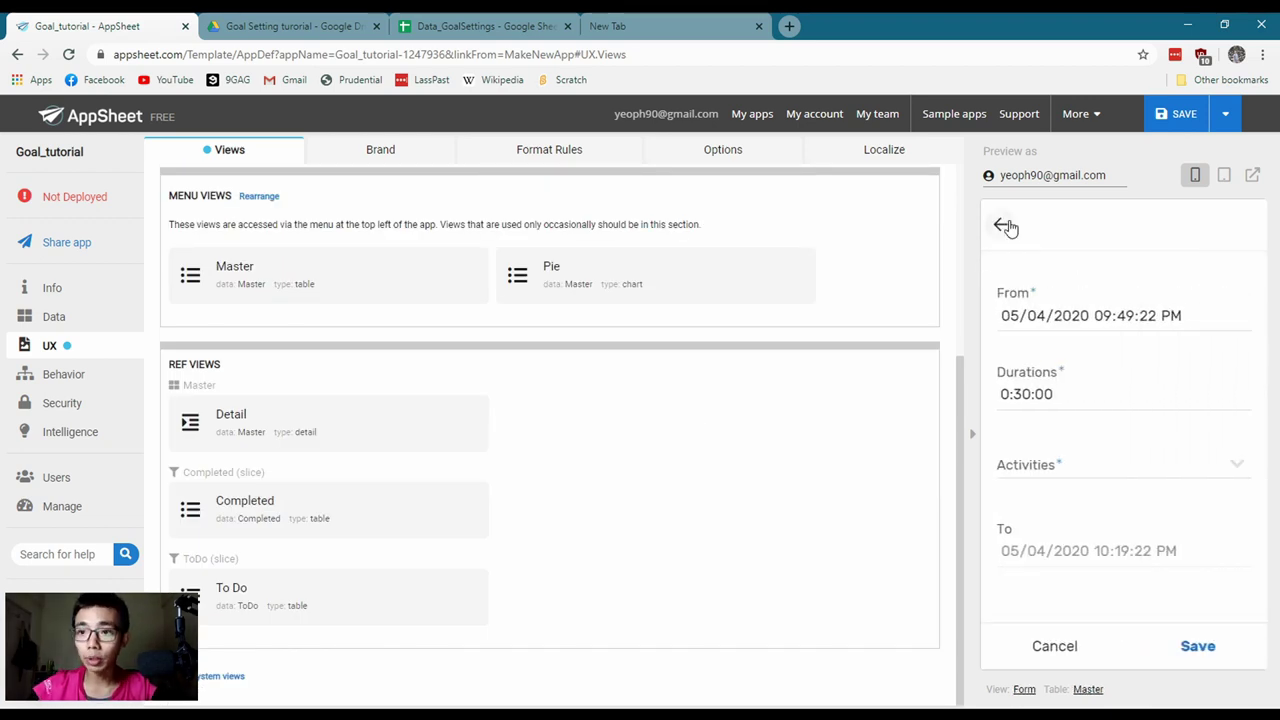
pyautogui.click(1003, 226)
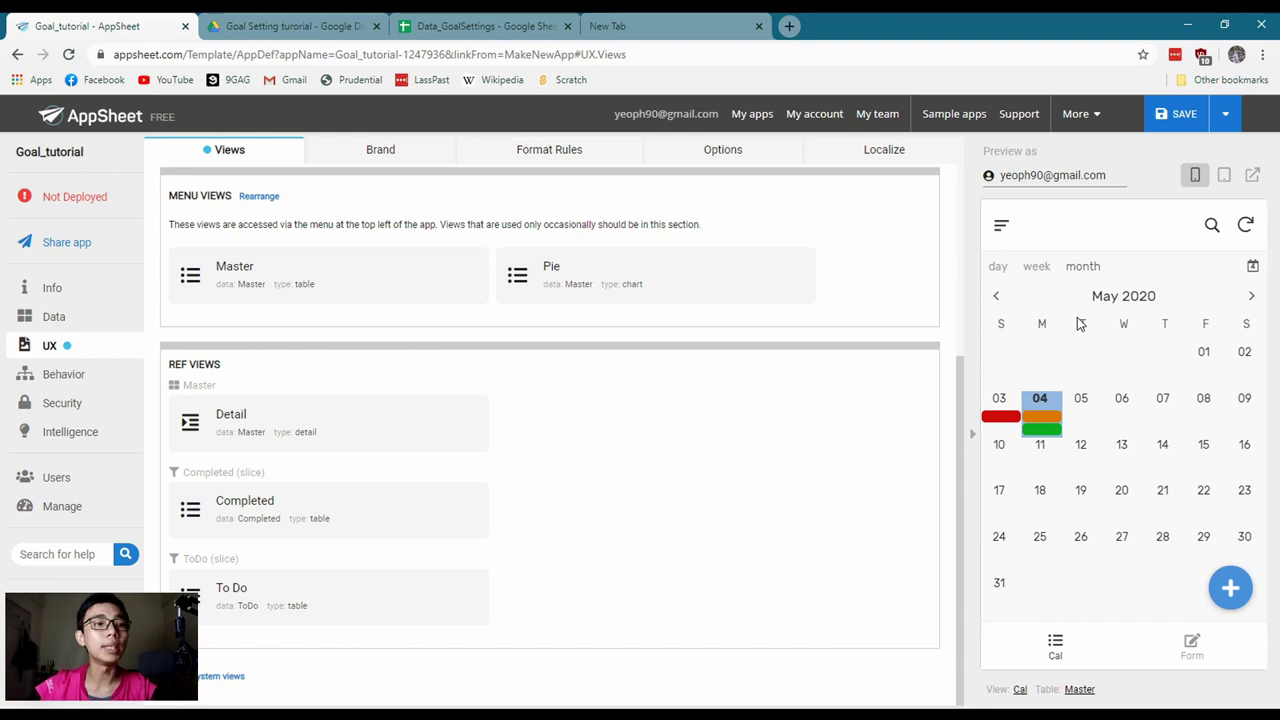
# Add a new primary view of type dashboard
pyautogui.scroll(3, 694, 317)
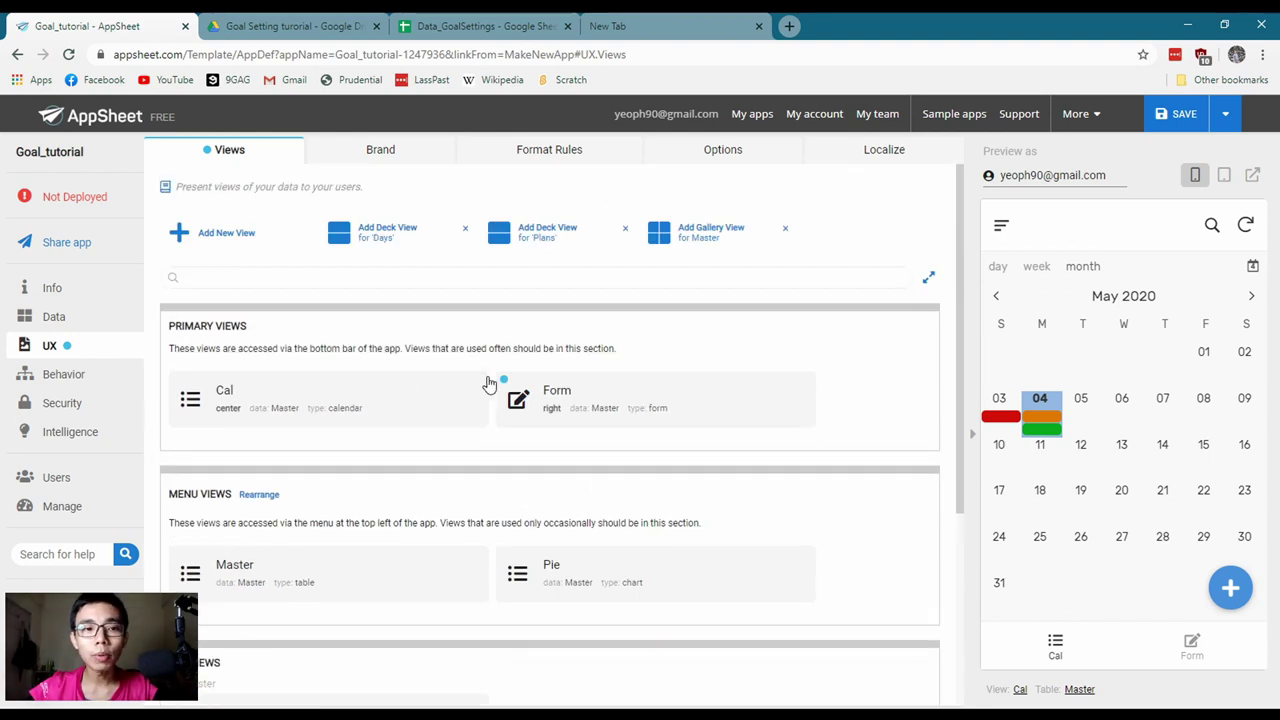
pyautogui.click(229, 236)
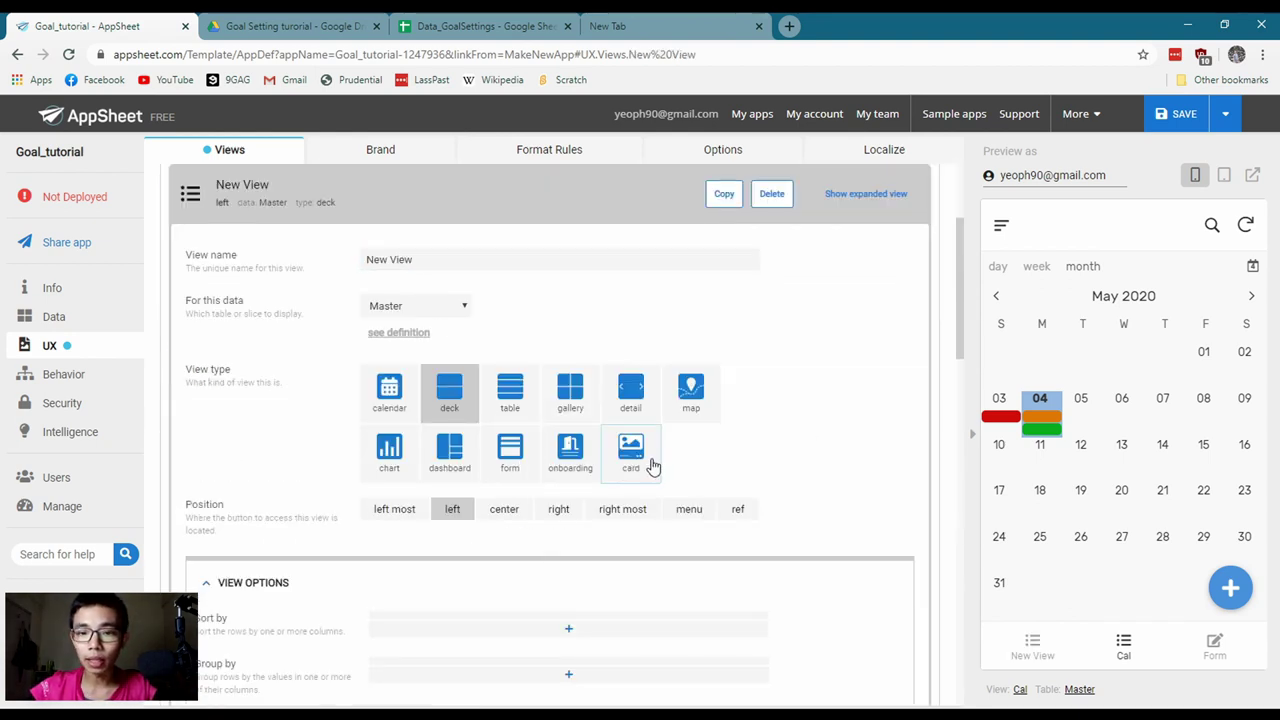
pyautogui.click(453, 482)
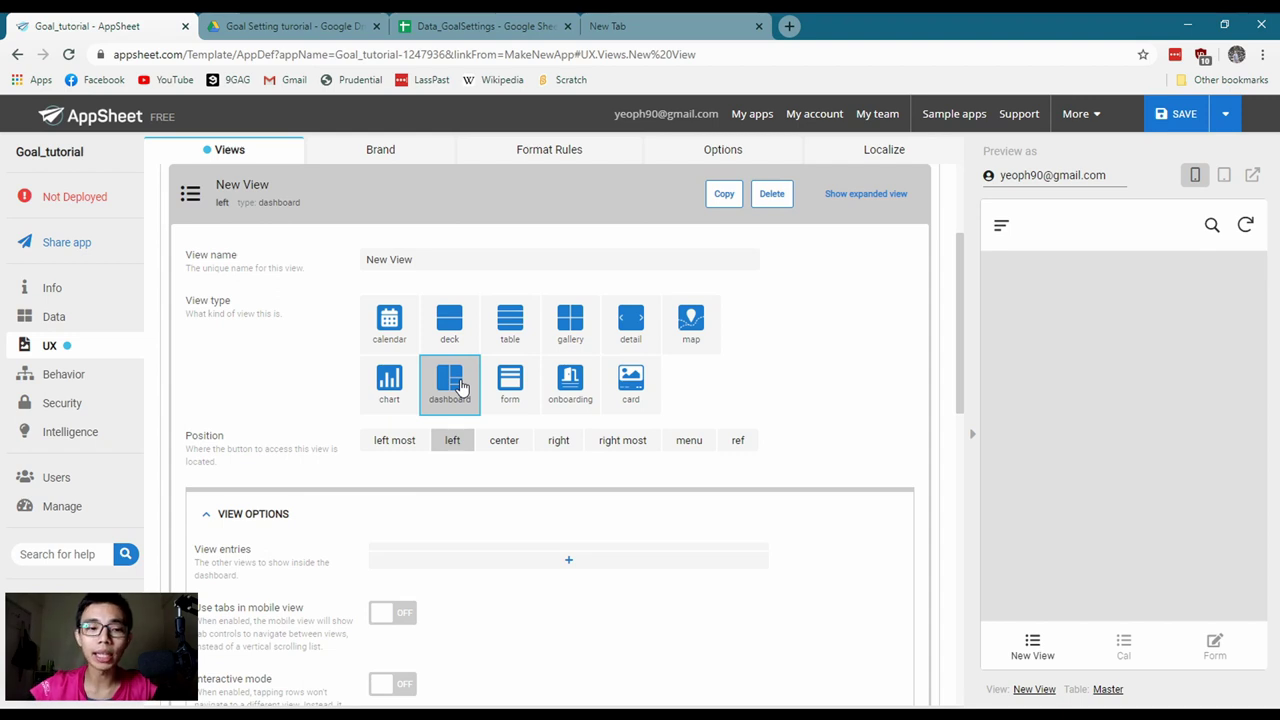
# Add two view entries to the dashboard, To Do first and Completed second
pyautogui.scroll(-2, 524, 430)
pyautogui.click(568, 412)
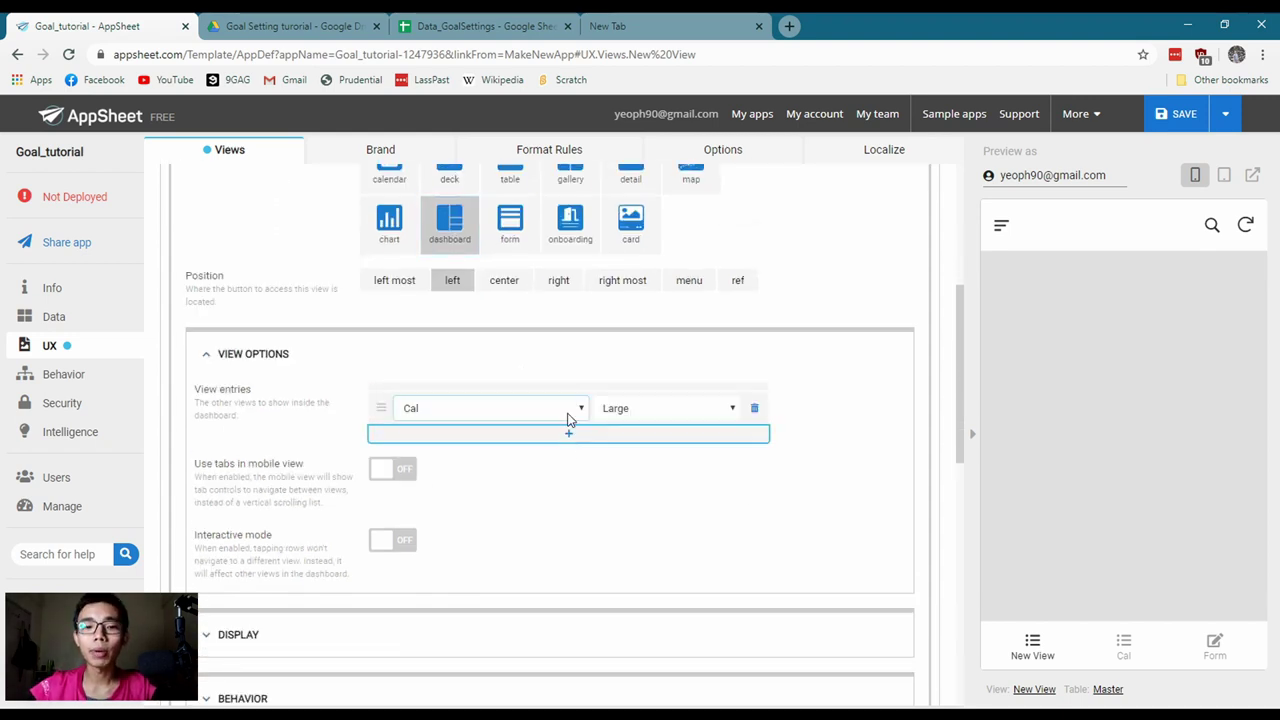
pyautogui.click(565, 434)
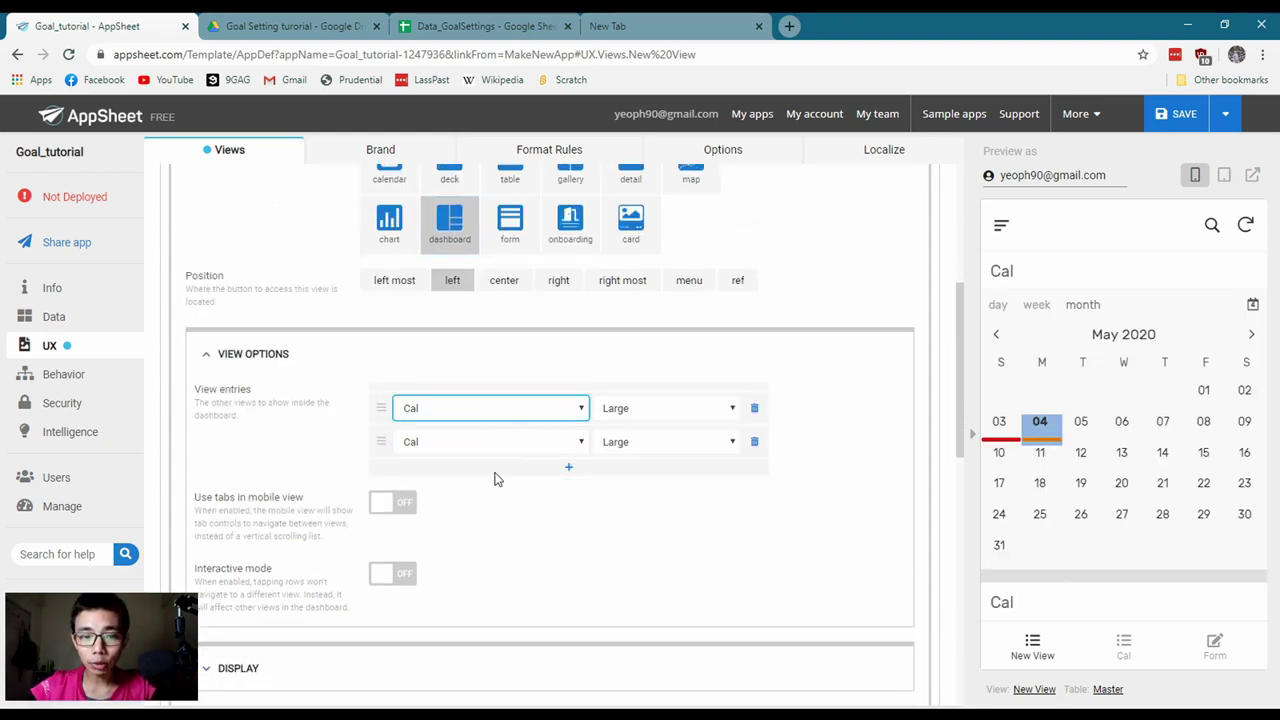
pyautogui.click(487, 460)
pyautogui.click(486, 449)
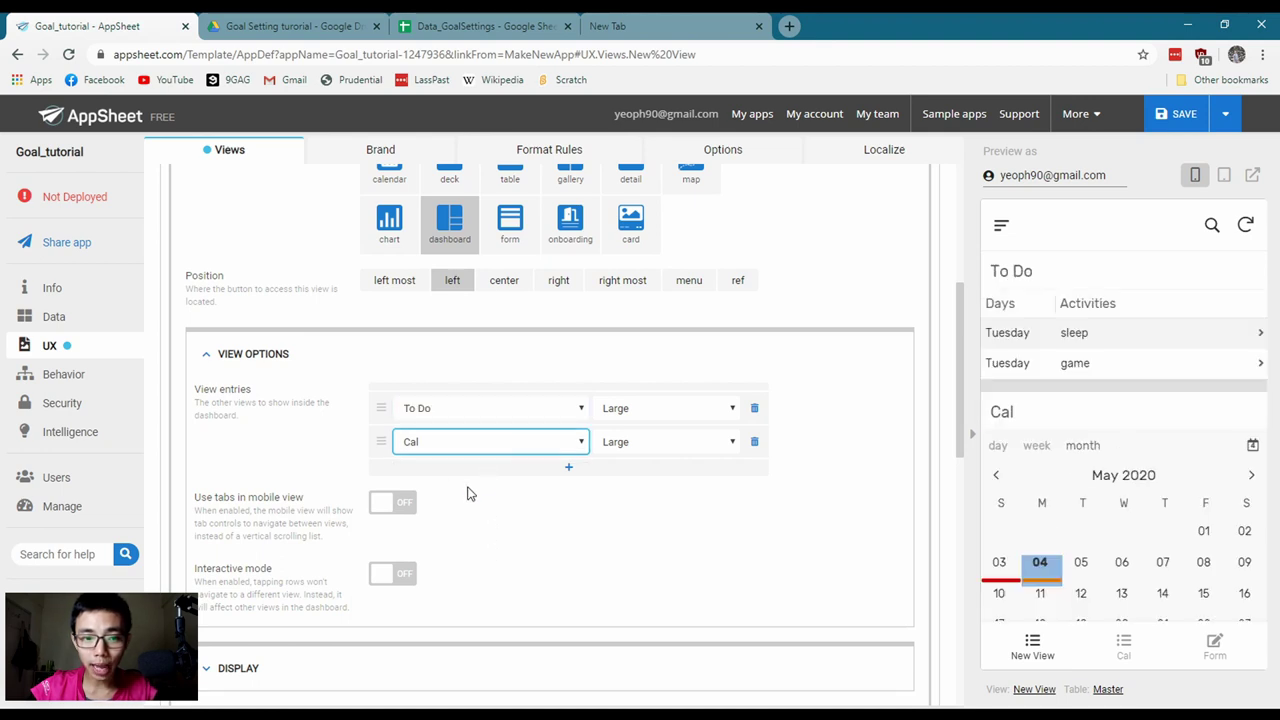
pyautogui.click(470, 640)
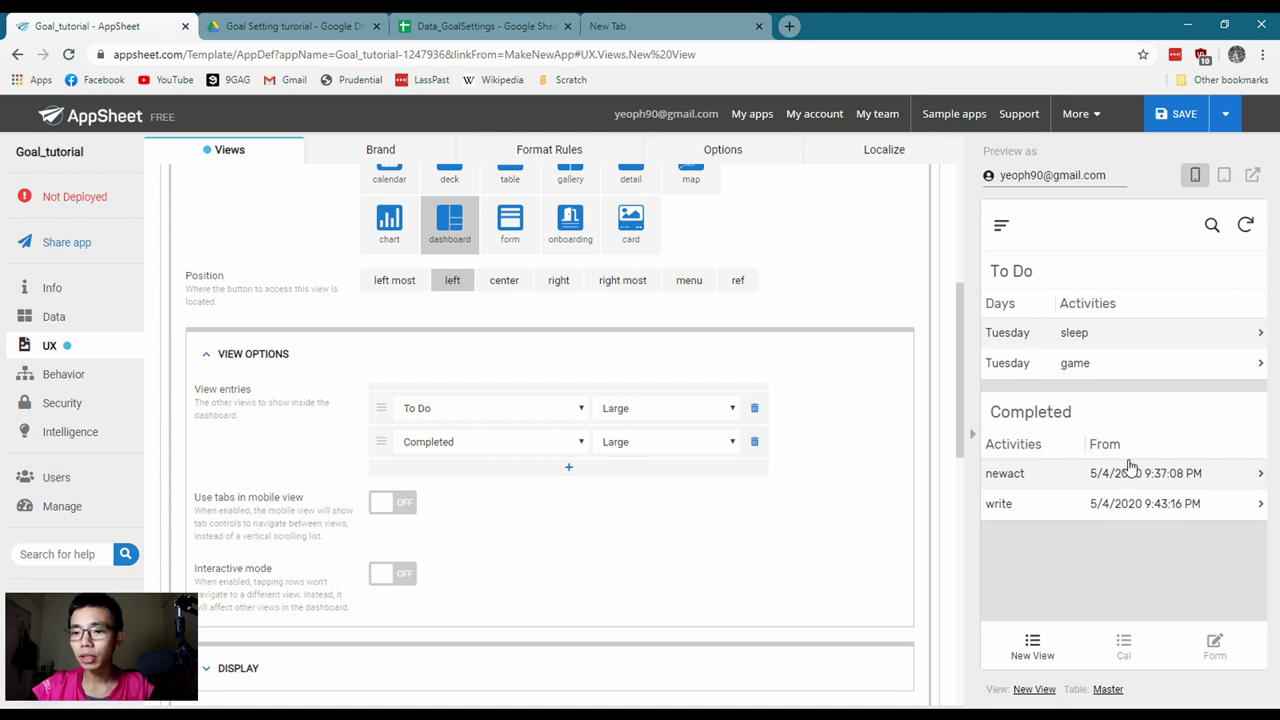
# Record a test entry for the sleep activity through the Form view in the app preview and save it
pyautogui.scroll(1, 520, 437)
pyautogui.scroll(2, 520, 437)
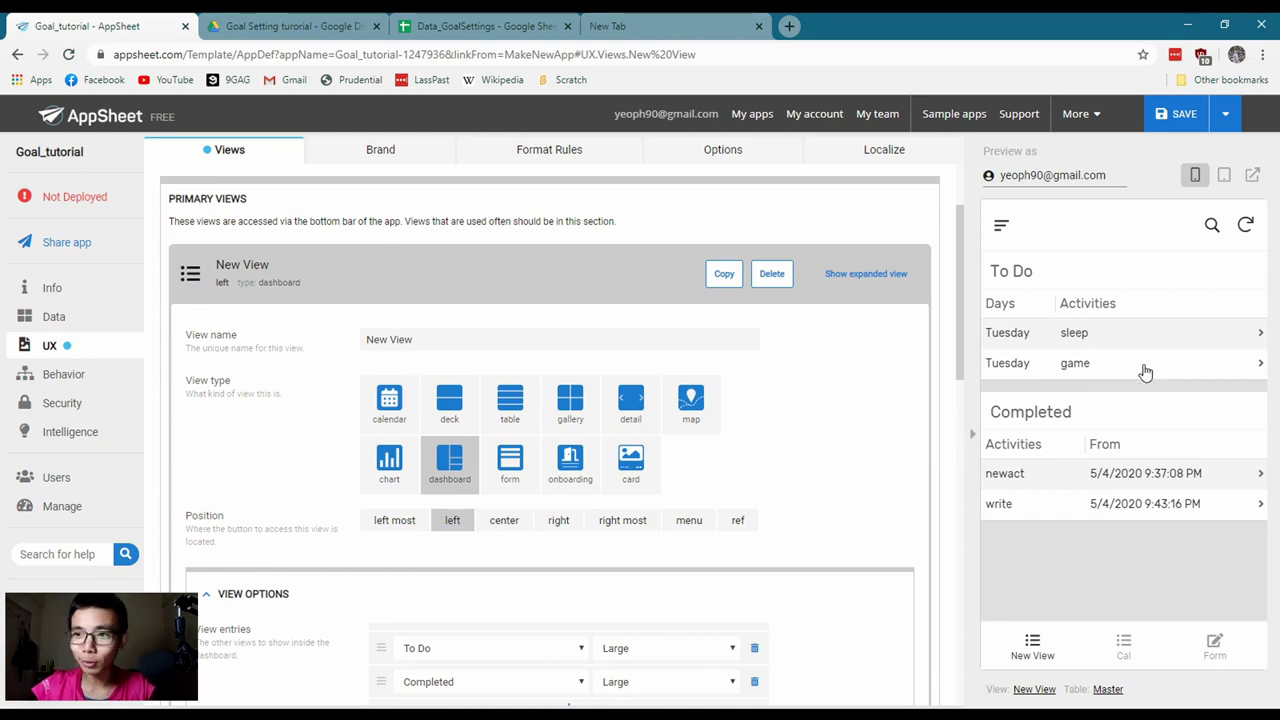
pyautogui.click(1214, 648)
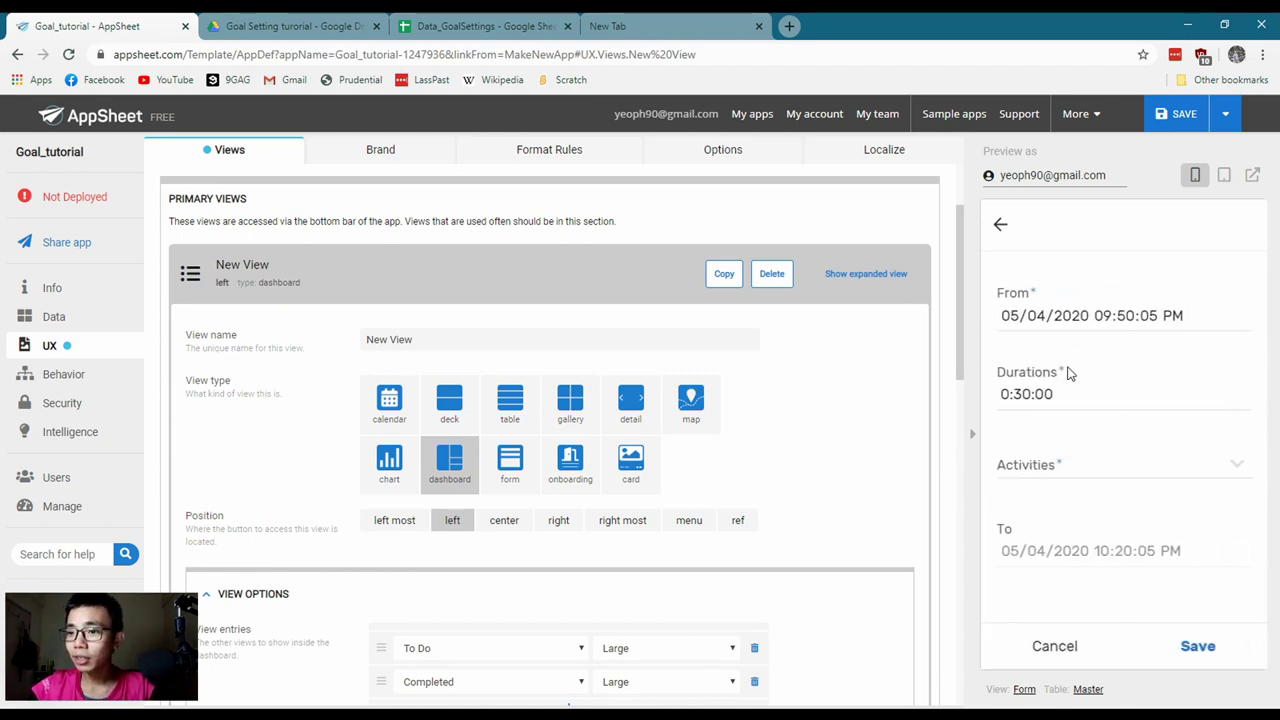
pyautogui.click(1063, 470)
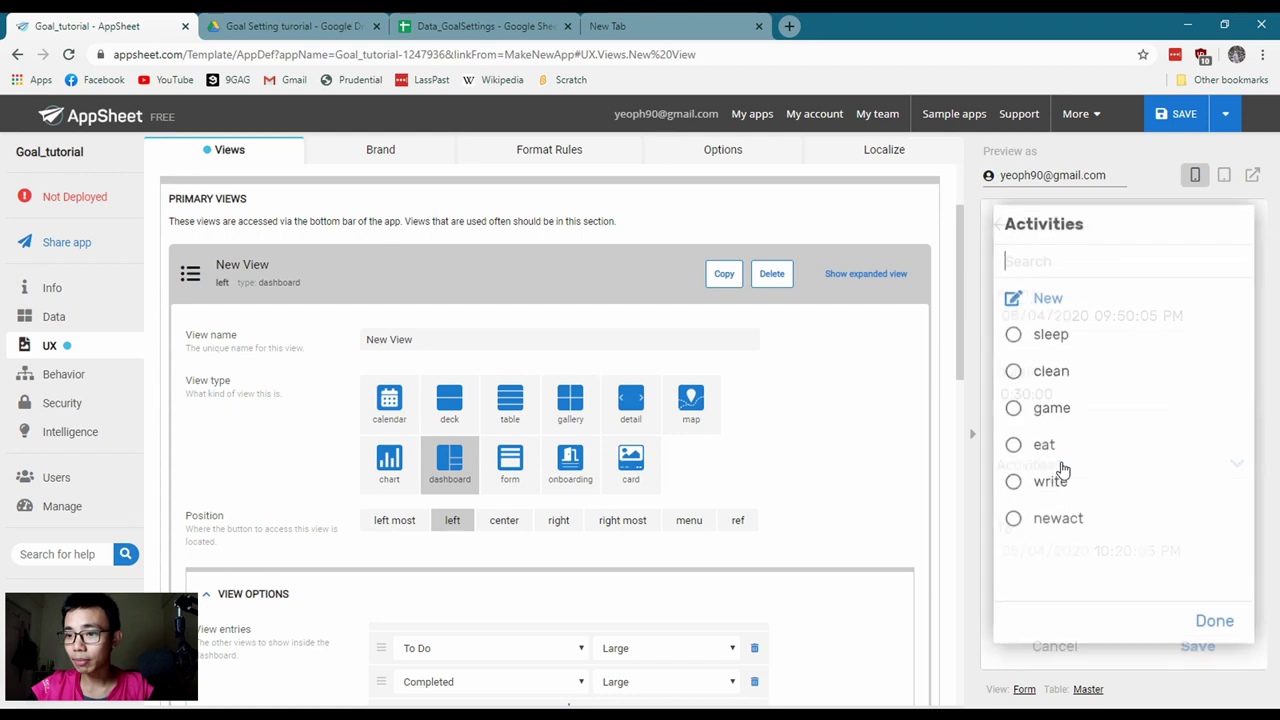
pyautogui.click(1050, 341)
pyautogui.click(1200, 648)
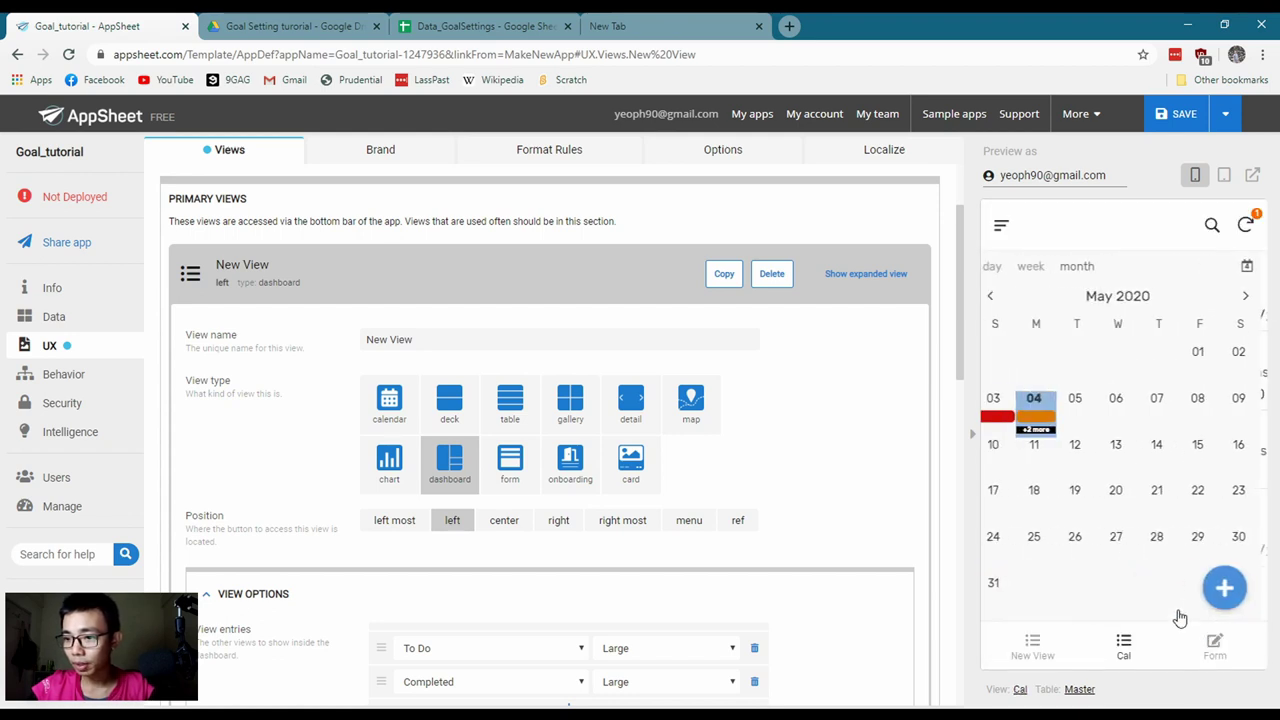
# Add and save another test entry for the eat activity from the calendar, and check the new dashboard view in the preview
pyautogui.click(1230, 585)
pyautogui.click(1038, 468)
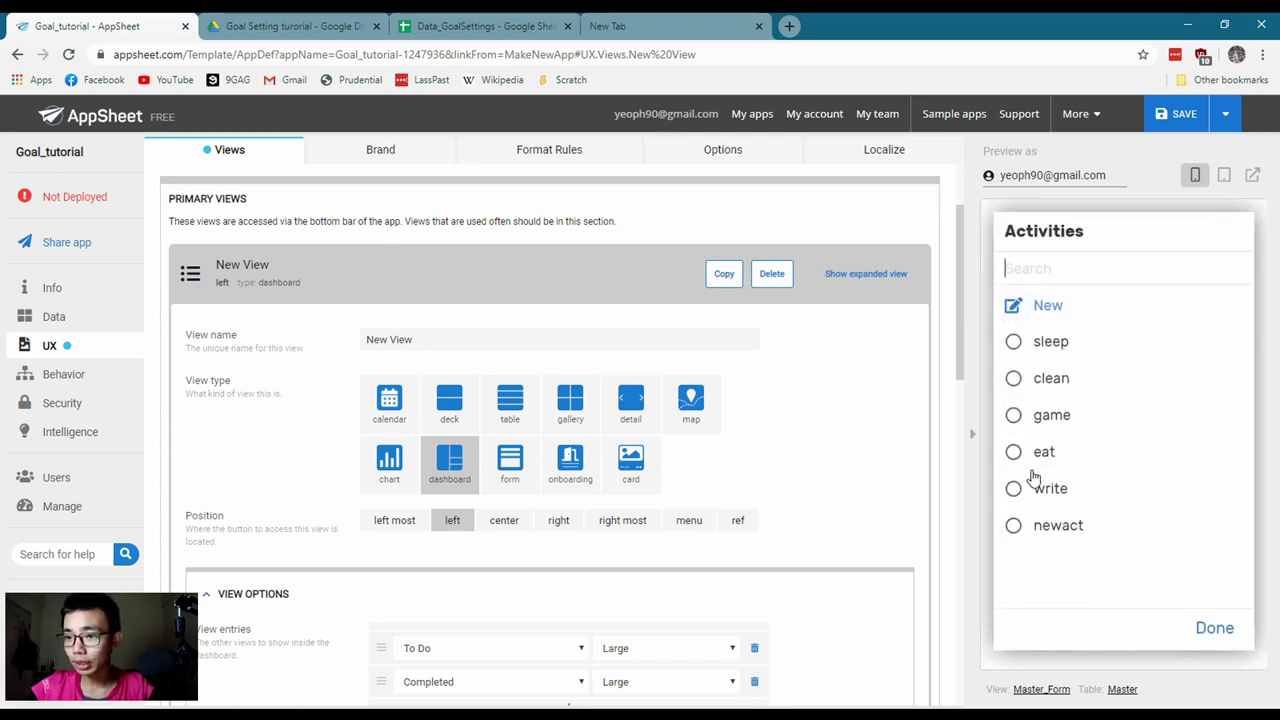
pyautogui.click(1045, 448)
pyautogui.click(1200, 645)
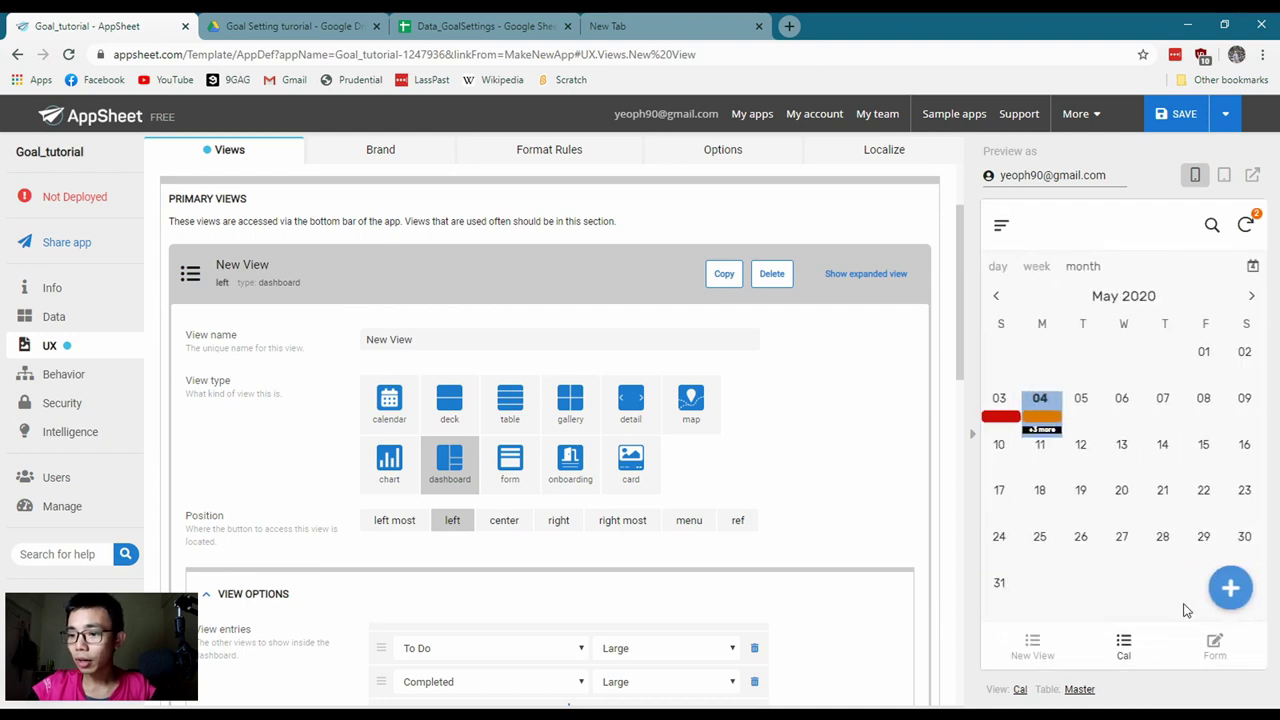
pyautogui.click(1026, 652)
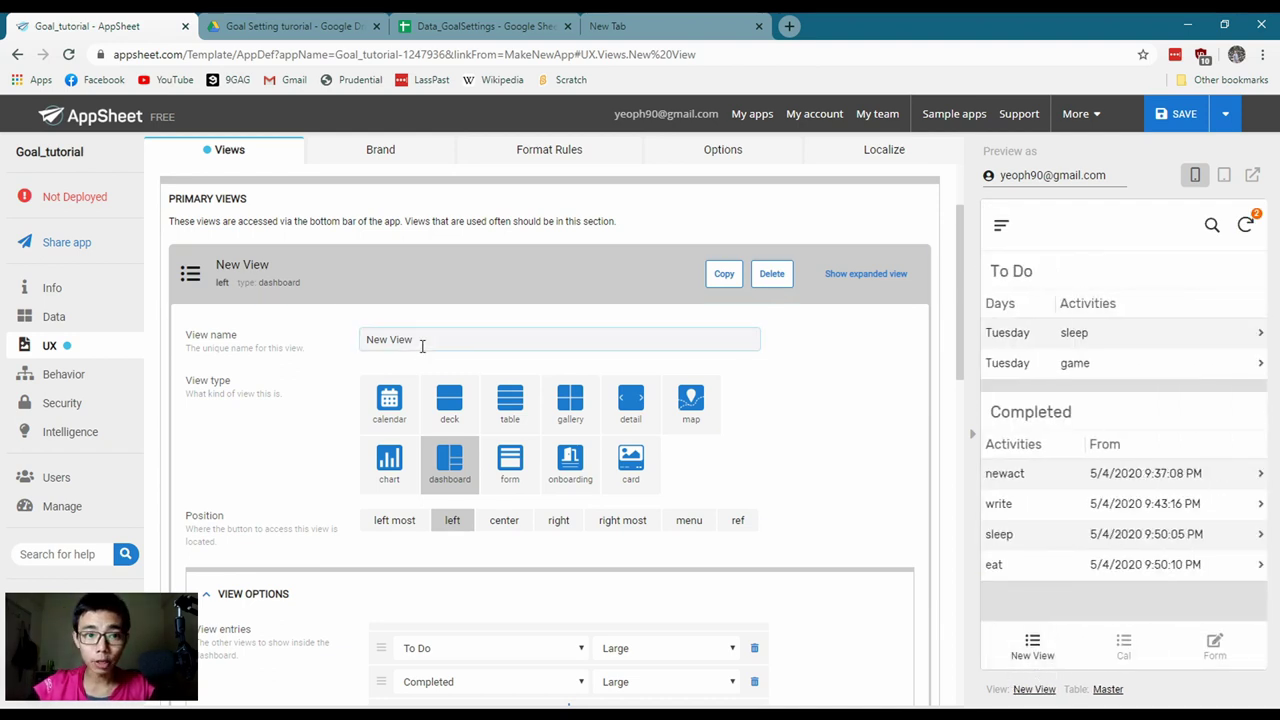
# Rename the new dashboard view as Dashboard and look through its remaining options
pyautogui.moveTo(420, 343); pyautogui.dragTo(251, 341)
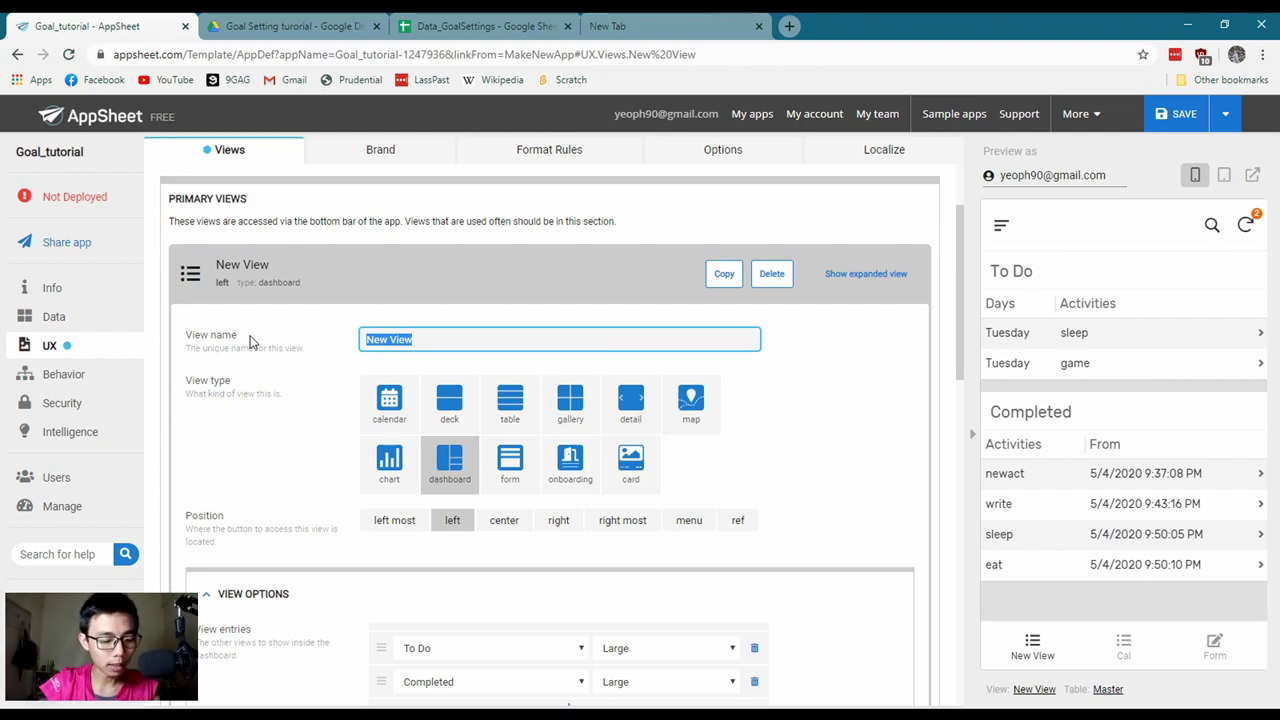
pyautogui.write('Dashboard')
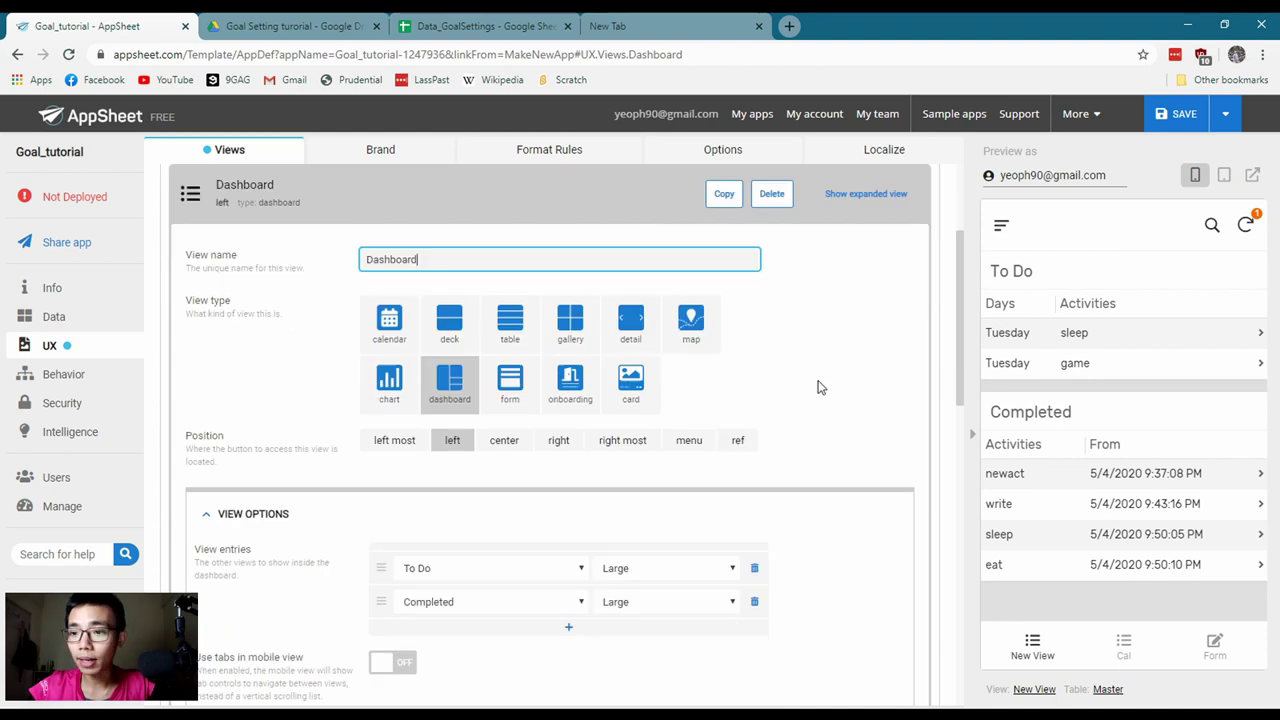
pyautogui.scroll(-2, 740, 487)
pyautogui.scroll(-6, 740, 487)
pyautogui.scroll(5, 371, 400)
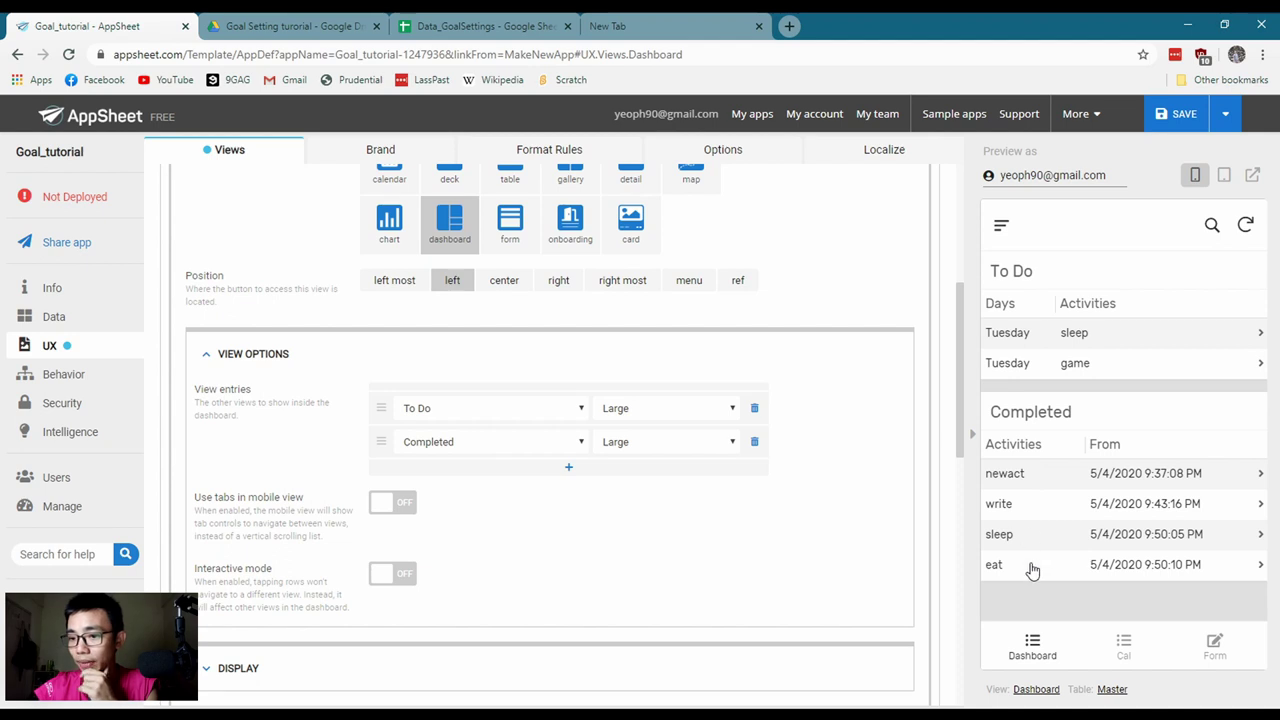
# Open an activity's details from the previewed dashboard and check the Cal and Master views
pyautogui.click(1008, 473)
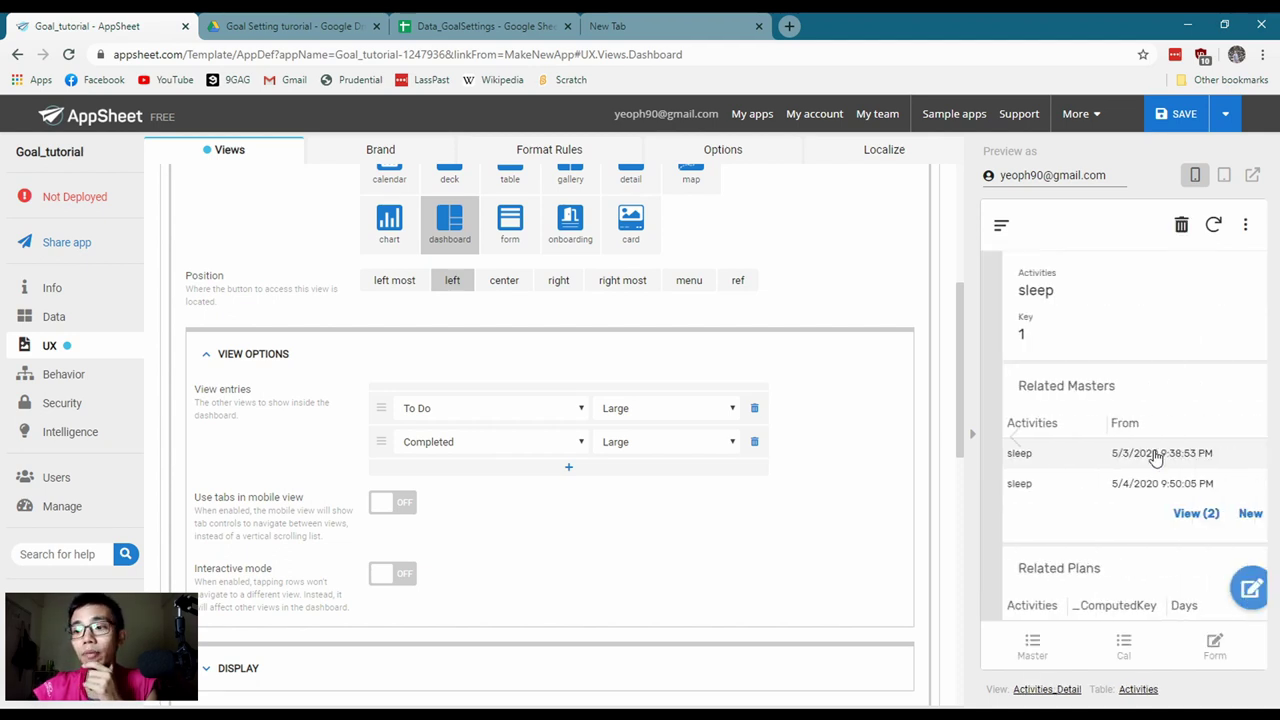
pyautogui.click(1128, 643)
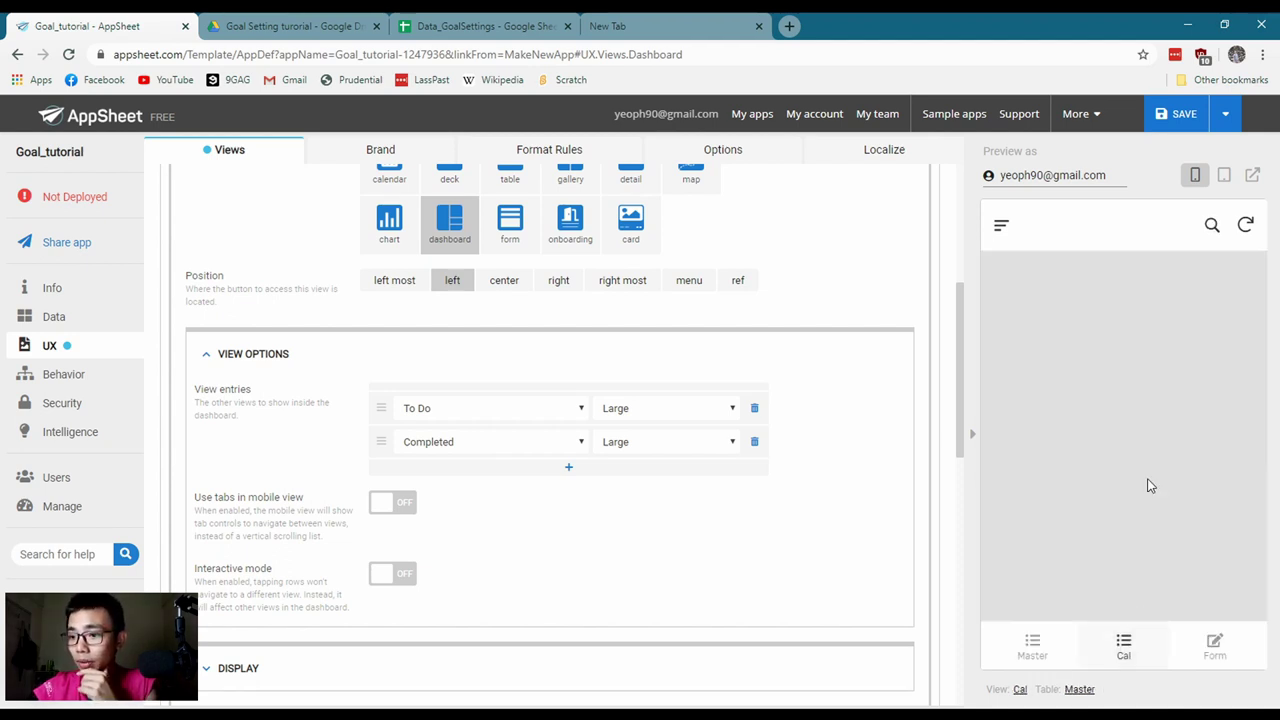
pyautogui.click(1032, 645)
pyautogui.click(1118, 645)
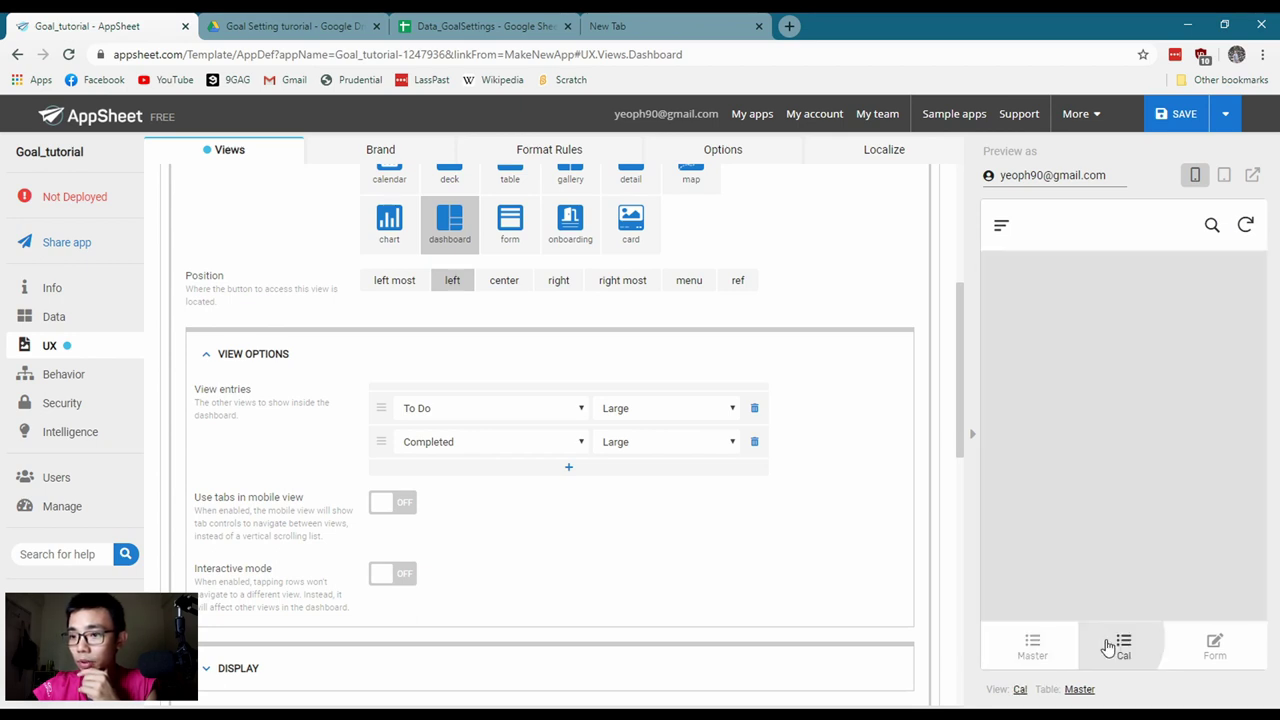
# Save the app and open the Dashboard view in the preview
pyautogui.click(1163, 113)
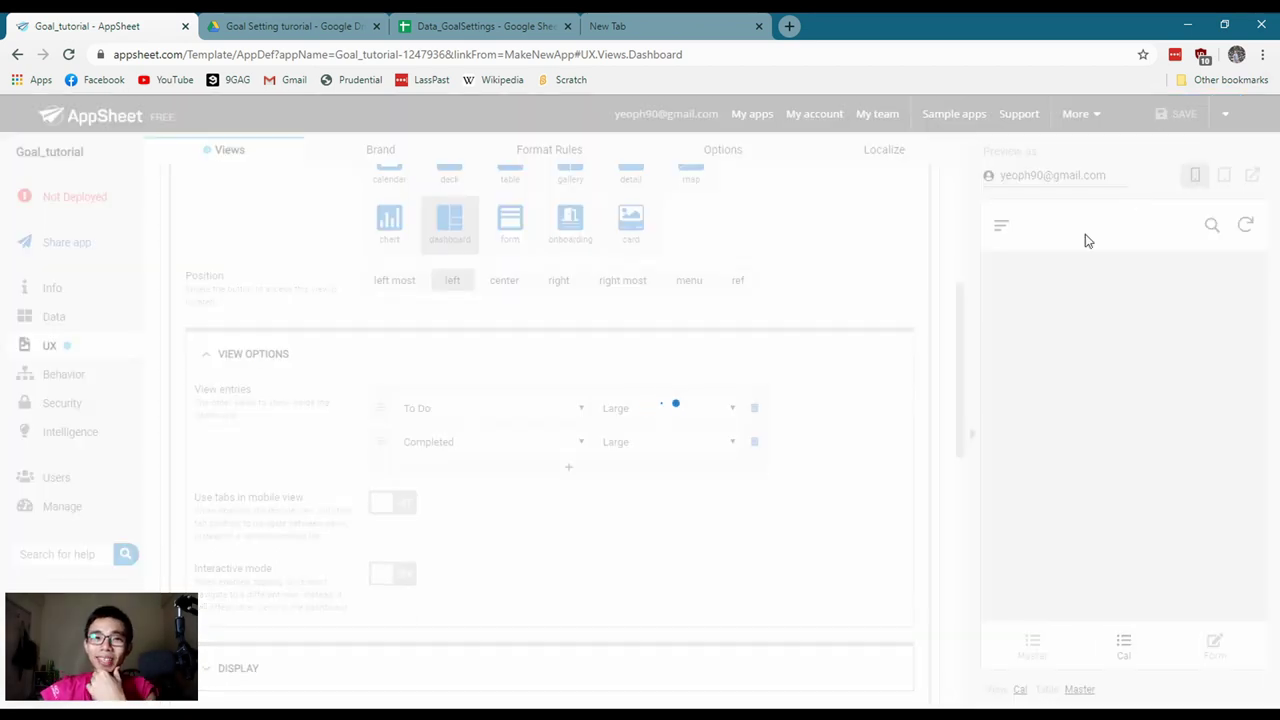
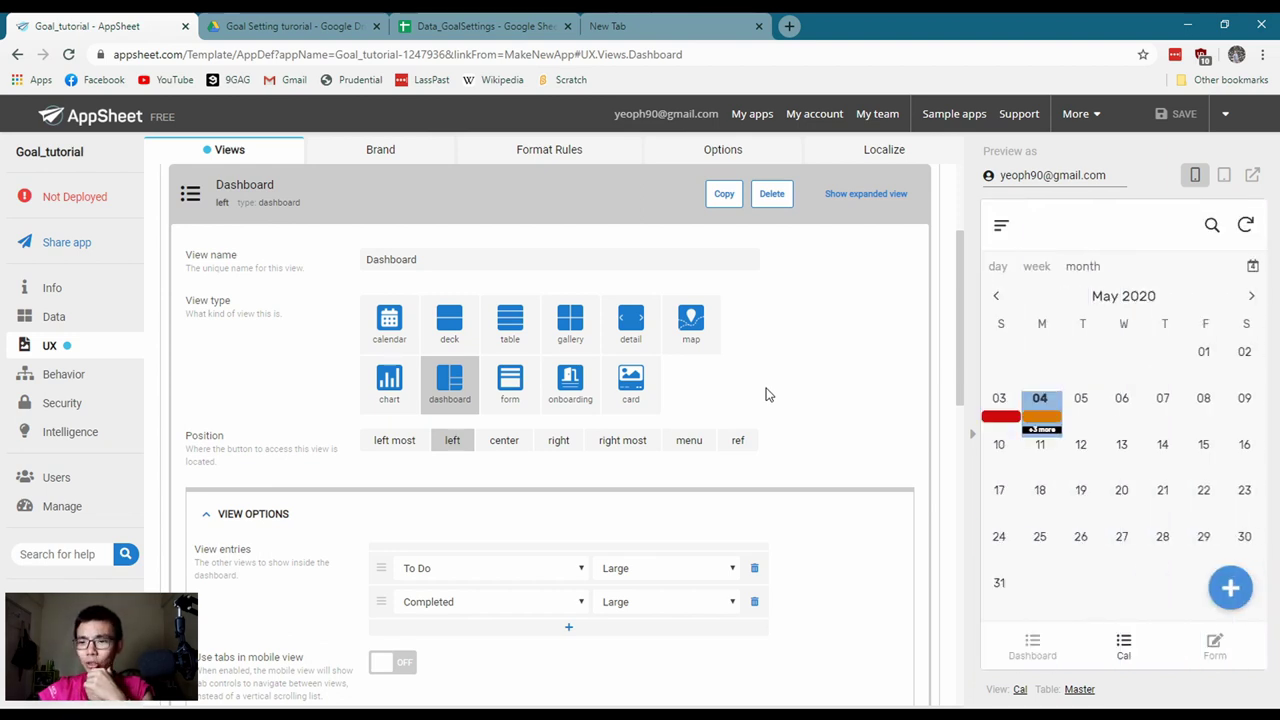
pyautogui.click(1038, 645)
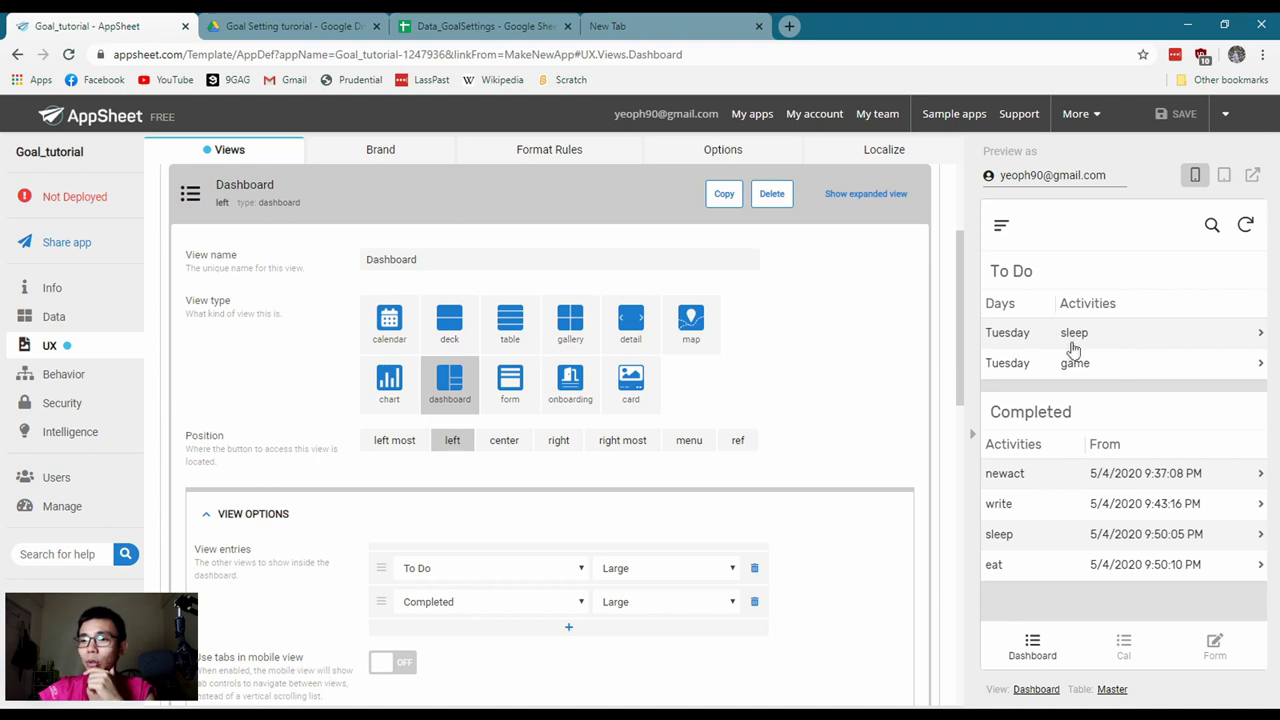
pyautogui.click(1216, 650)
pyautogui.click(1086, 470)
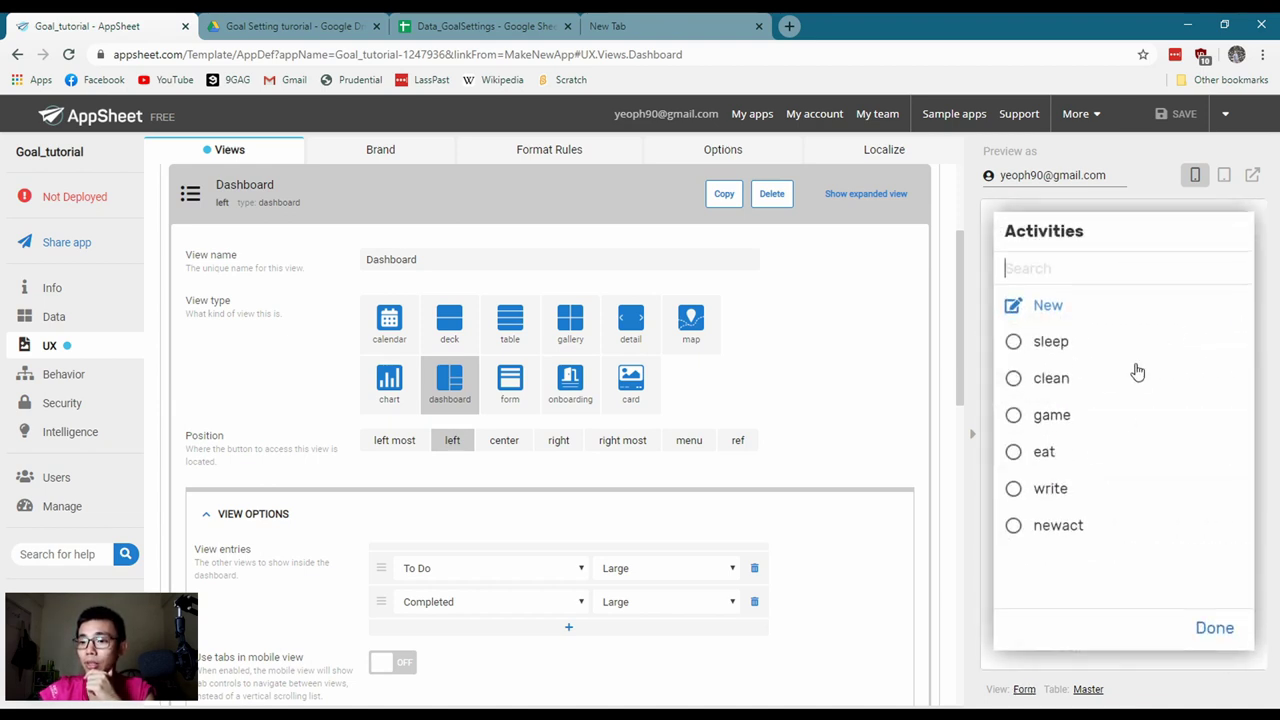
pyautogui.click(1075, 452)
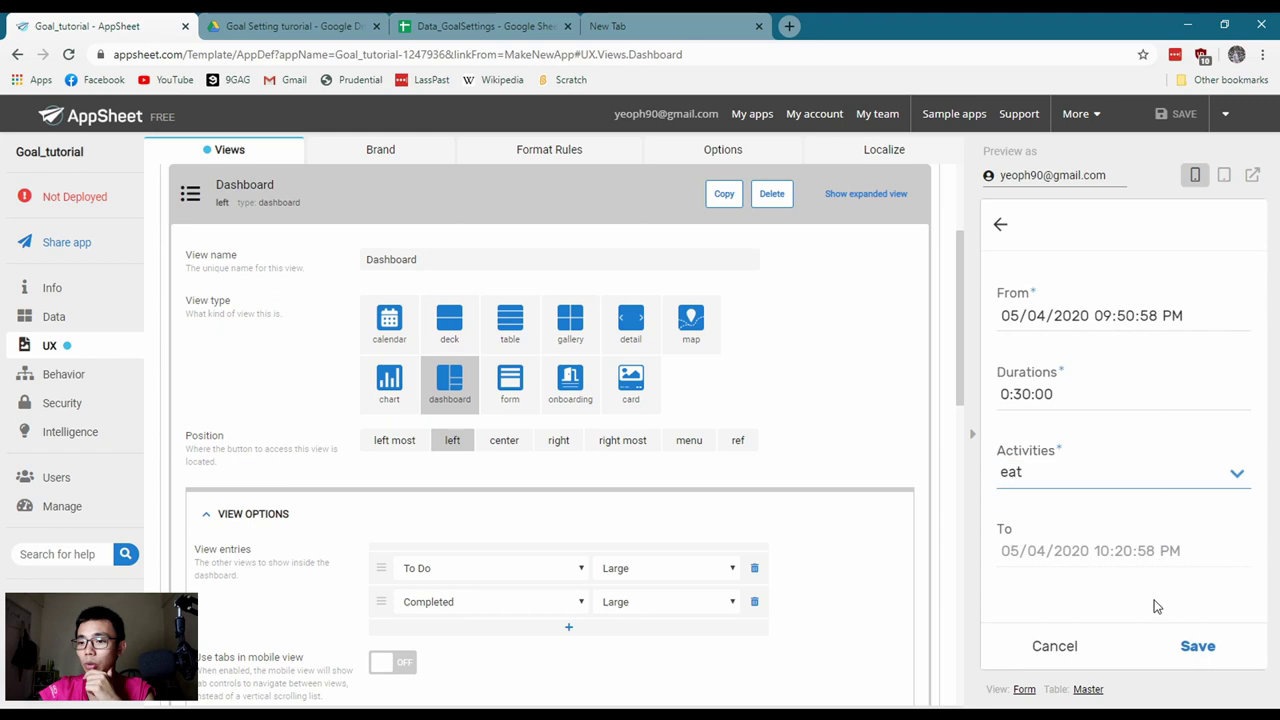
pyautogui.click(1052, 643)
# Check the Cal view in the preview in its week, month and day layouts
pyautogui.click(1133, 648)
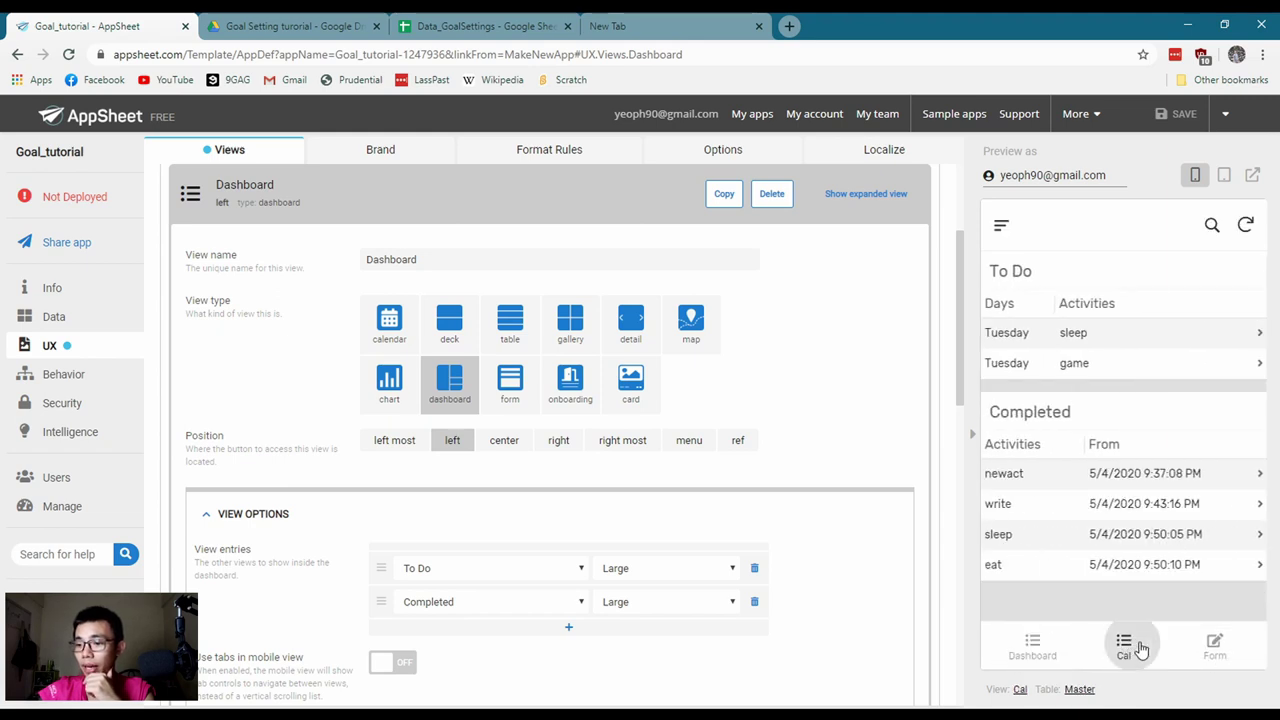
pyautogui.click(1040, 268)
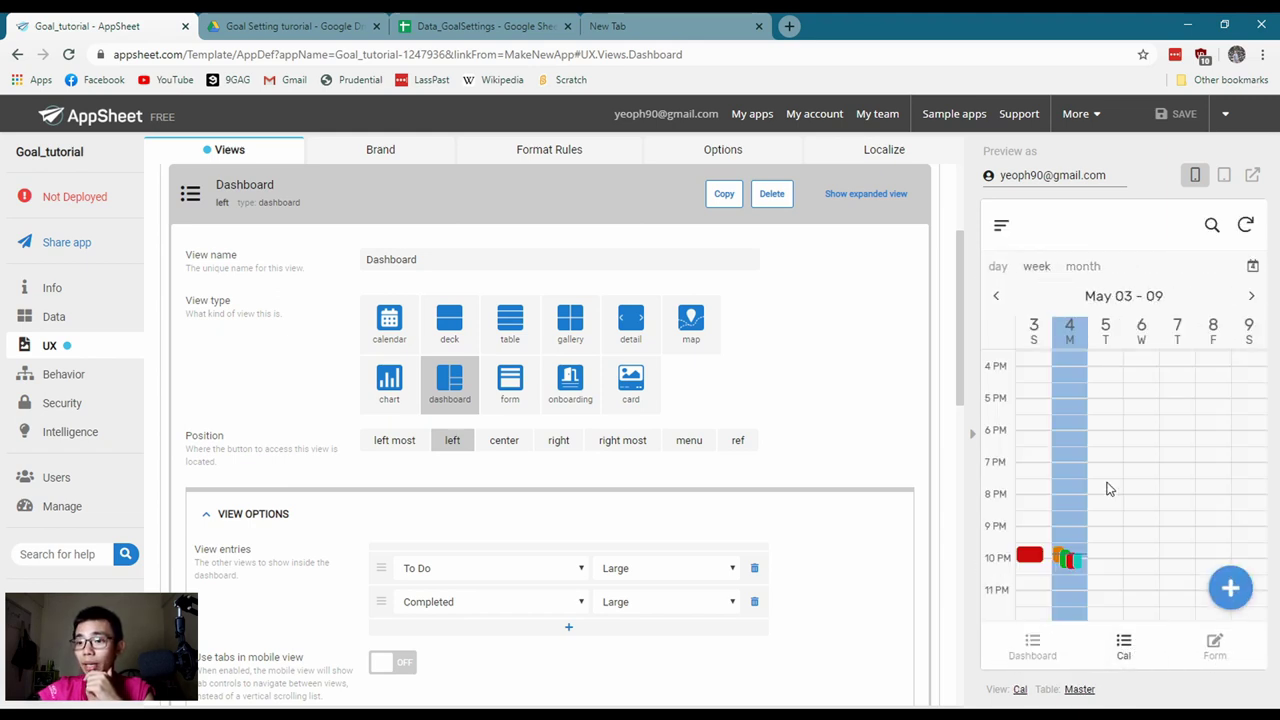
pyautogui.click(1084, 270)
pyautogui.click(998, 270)
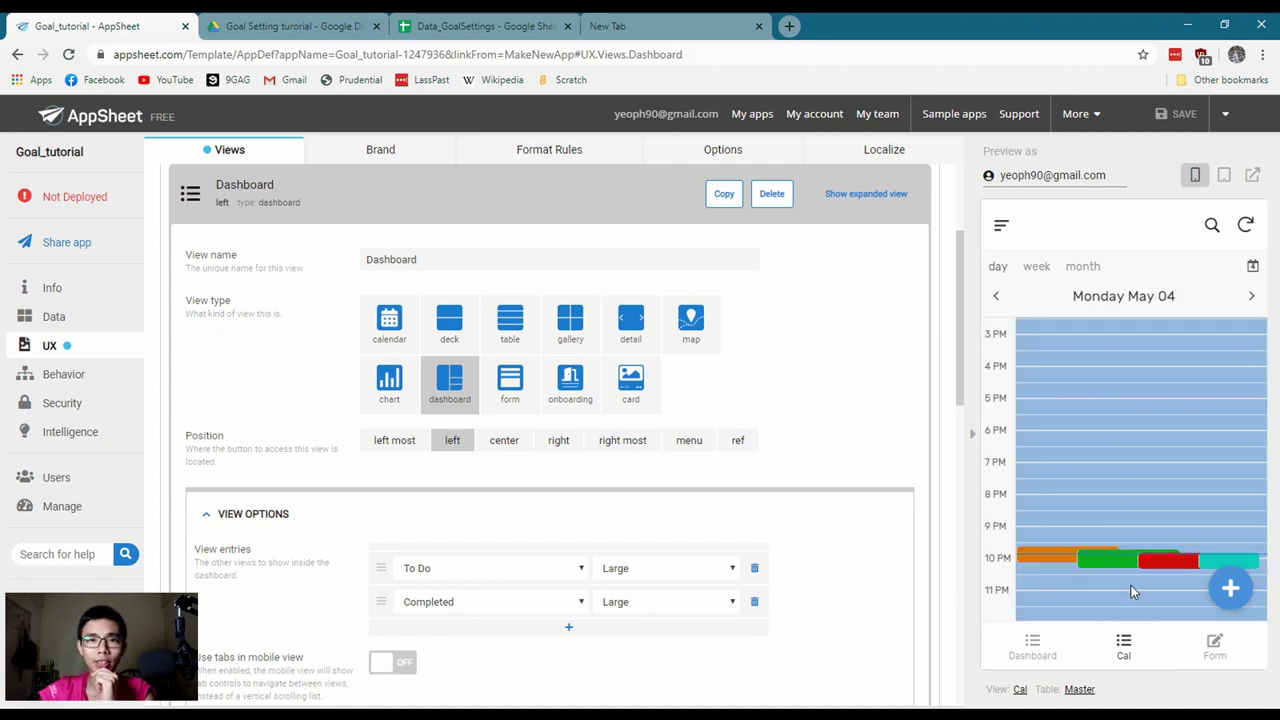
# Change the Cal view's position from the primary bar to ref and close its settings
pyautogui.click(400, 190)
pyautogui.scroll(3, 490, 368)
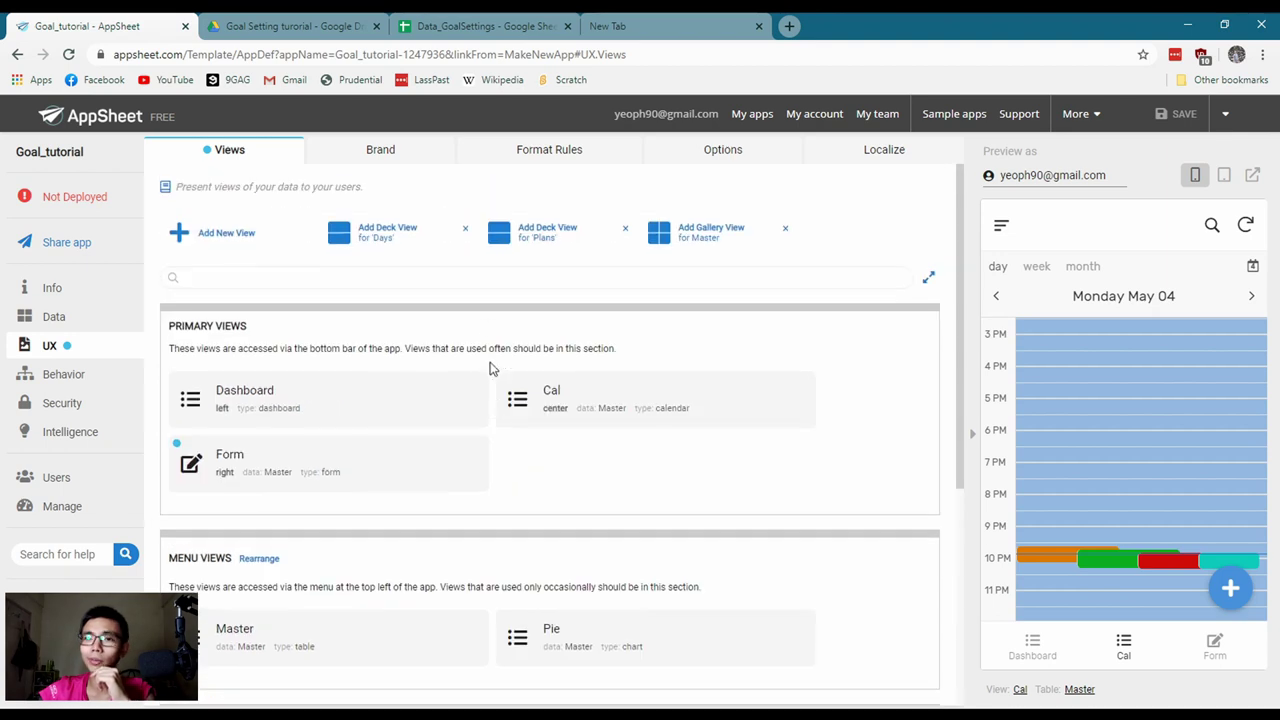
pyautogui.click(551, 400)
pyautogui.scroll(2, 640, 480)
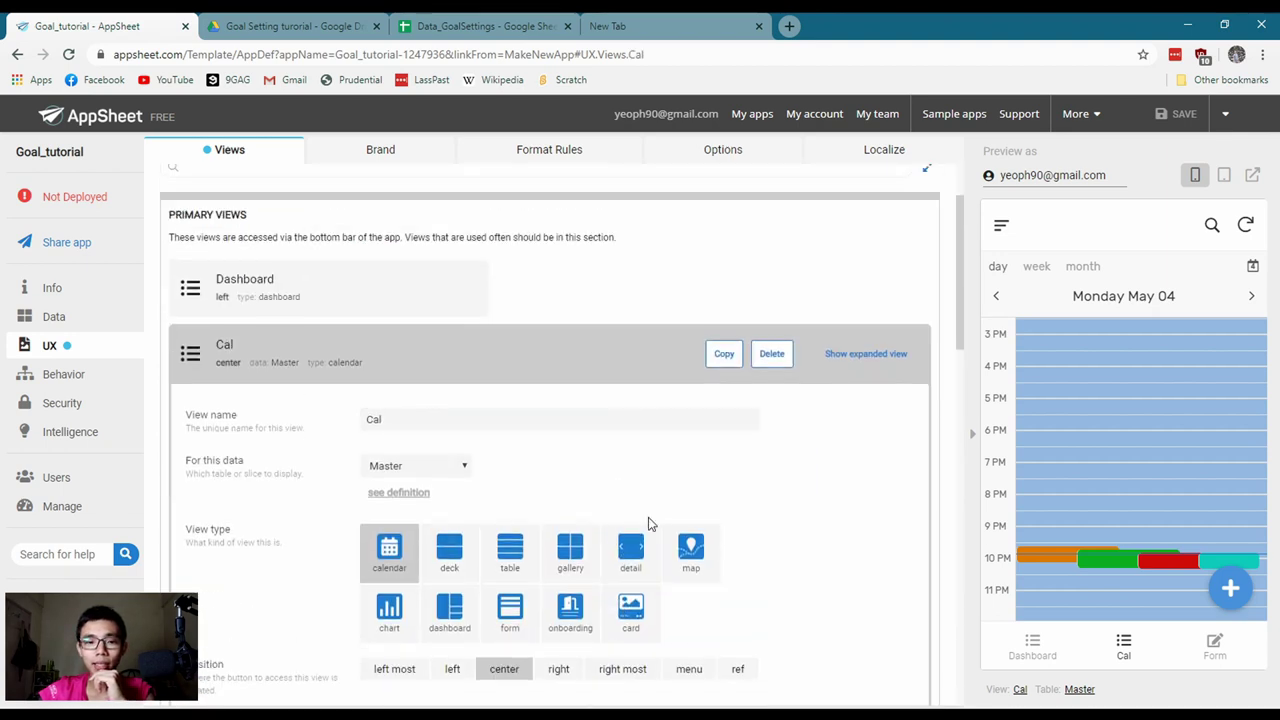
pyautogui.scroll(-2, 648, 524)
pyautogui.click(745, 511)
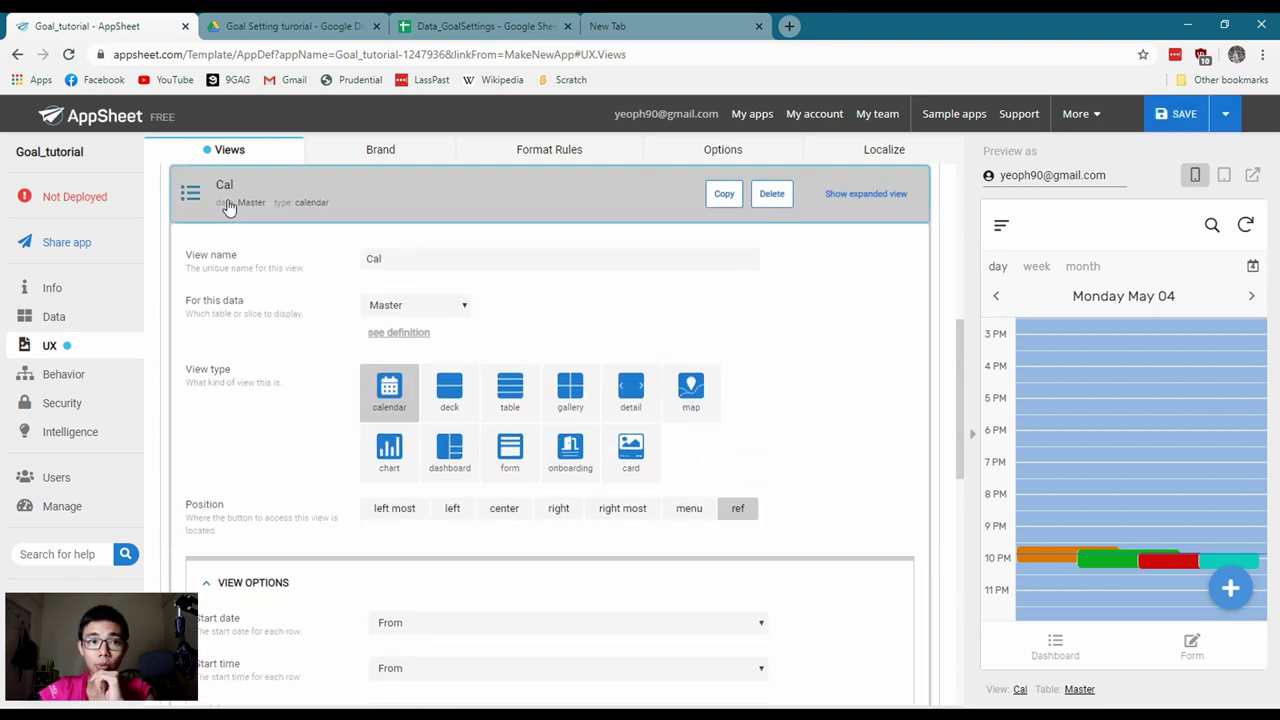
pyautogui.click(228, 205)
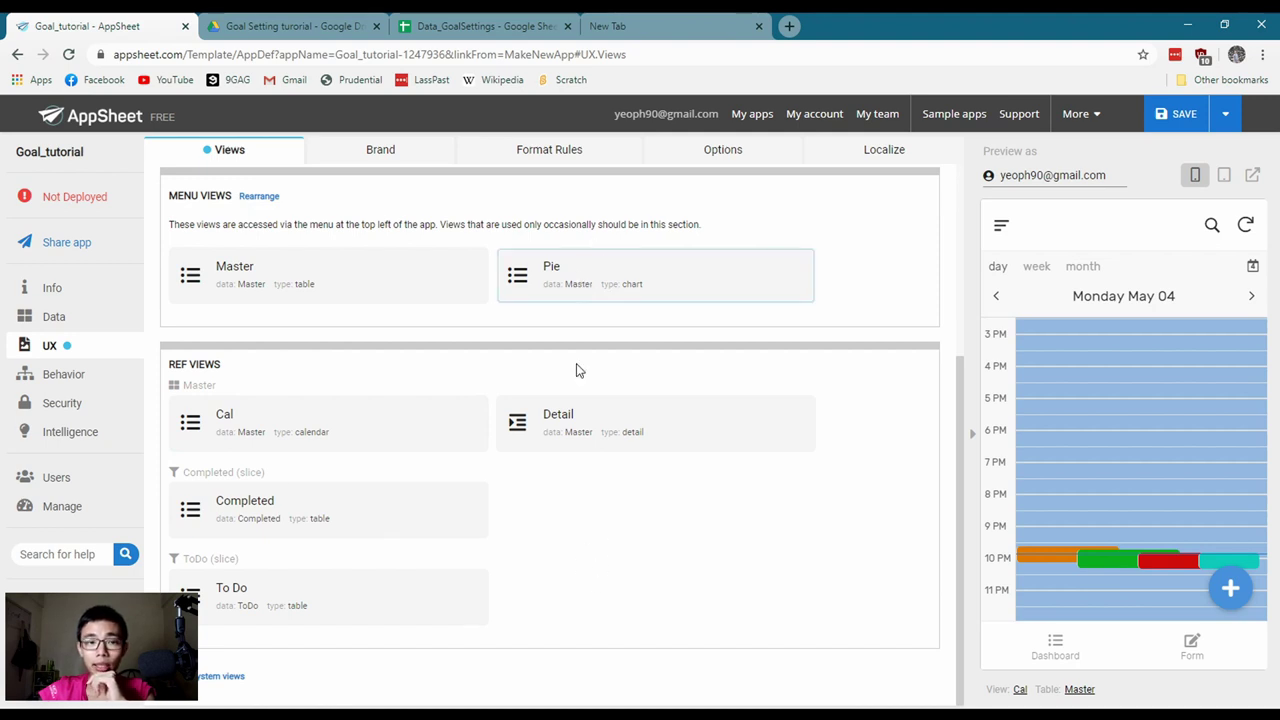
# Add a new dashboard-type view in the center position with Cal and Pie as its Large view entries
pyautogui.scroll(3, 577, 369)
pyautogui.scroll(-2, 366, 494)
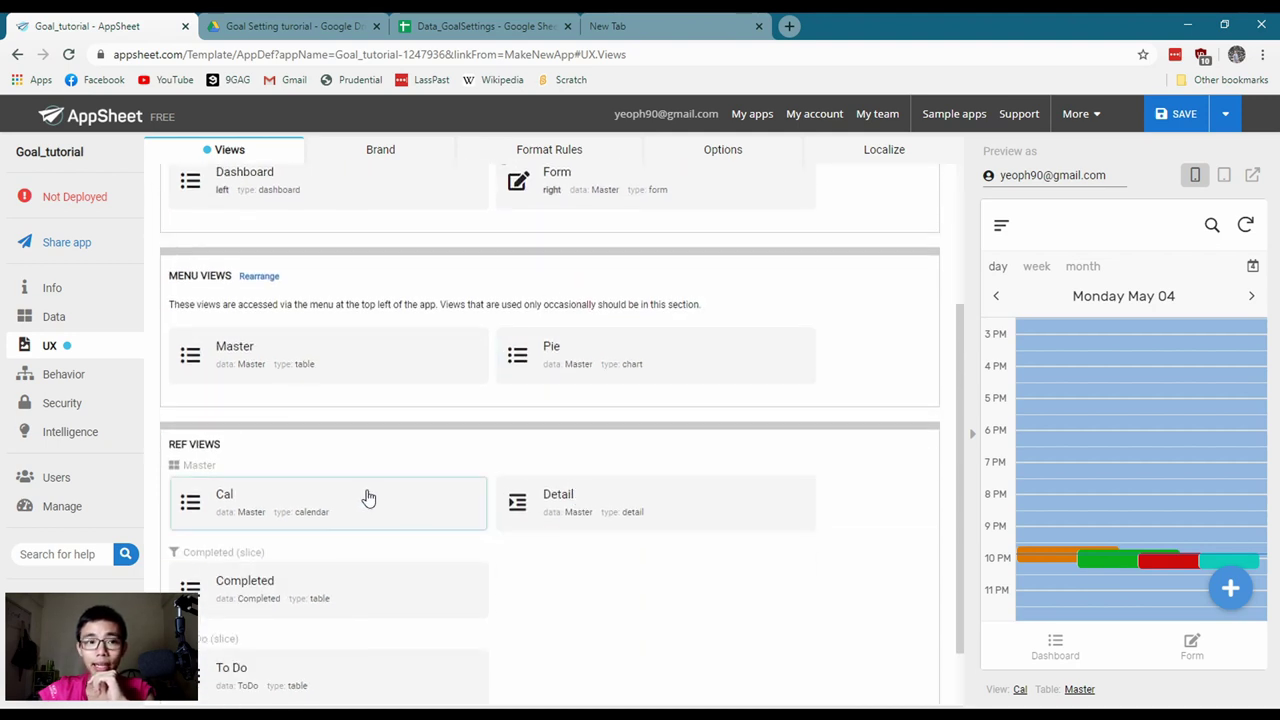
pyautogui.scroll(2, 397, 363)
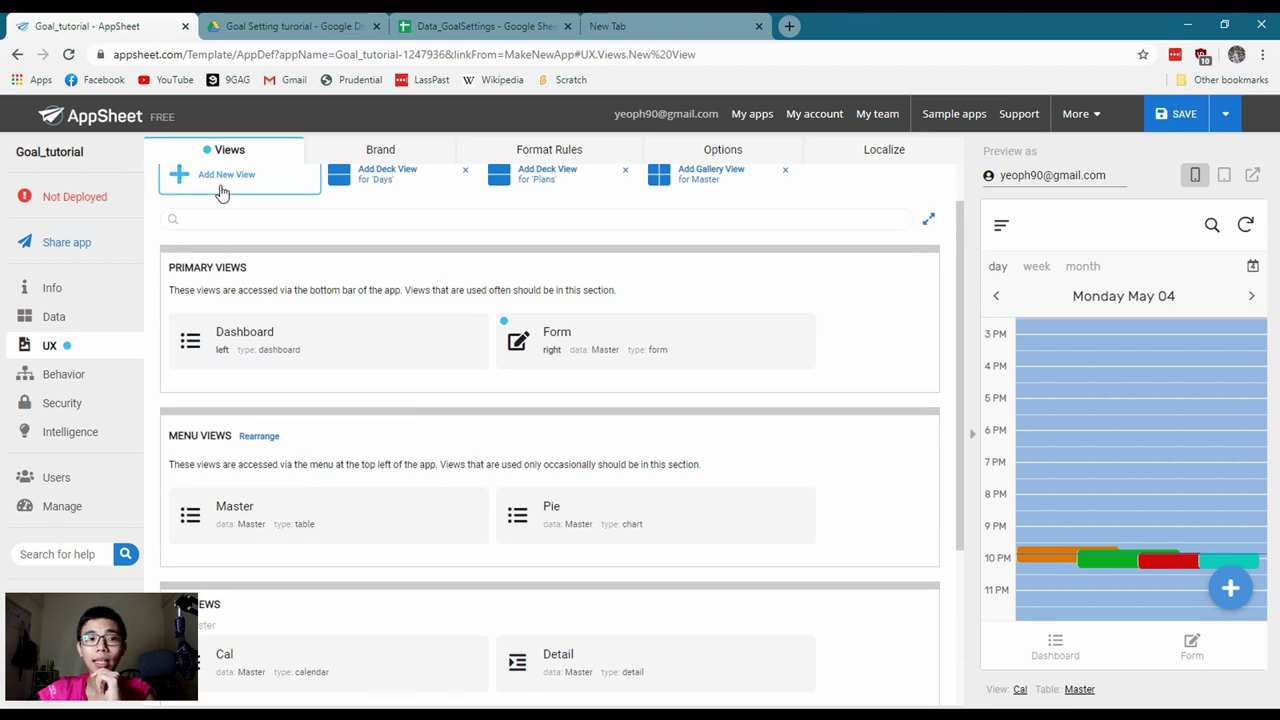
pyautogui.click(222, 178)
pyautogui.click(510, 450)
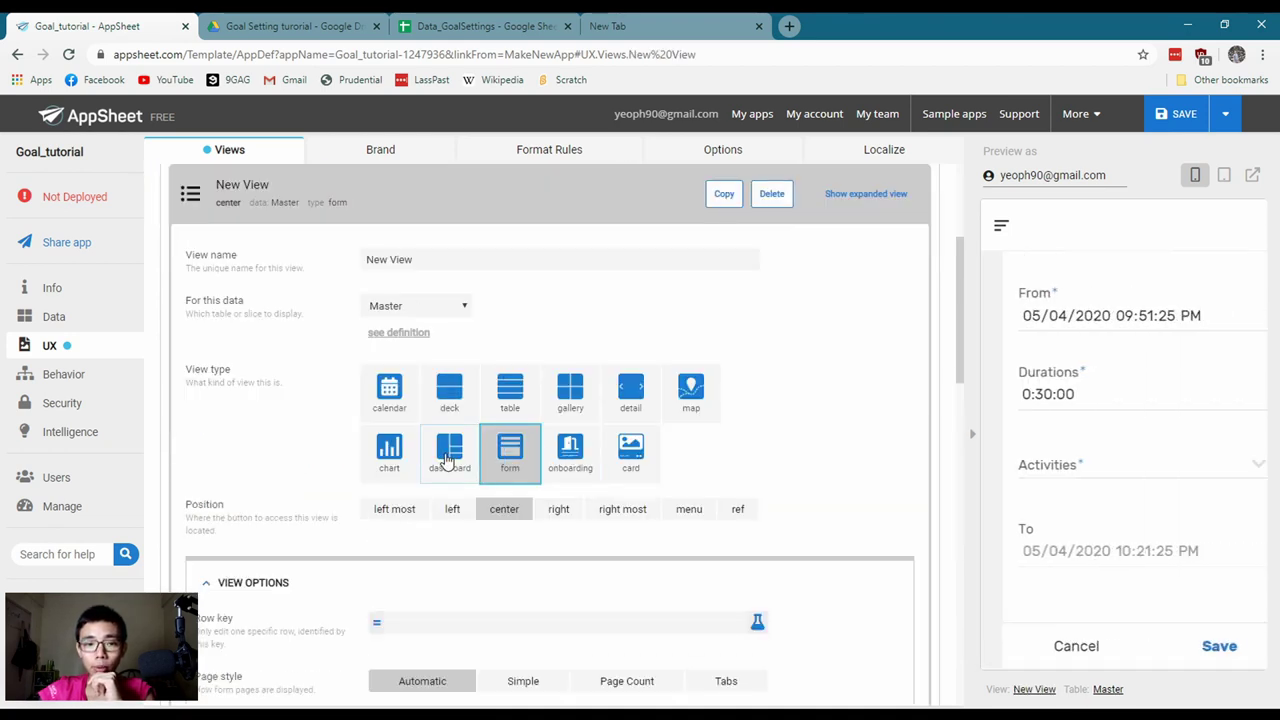
pyautogui.click(449, 450)
pyautogui.click(566, 564)
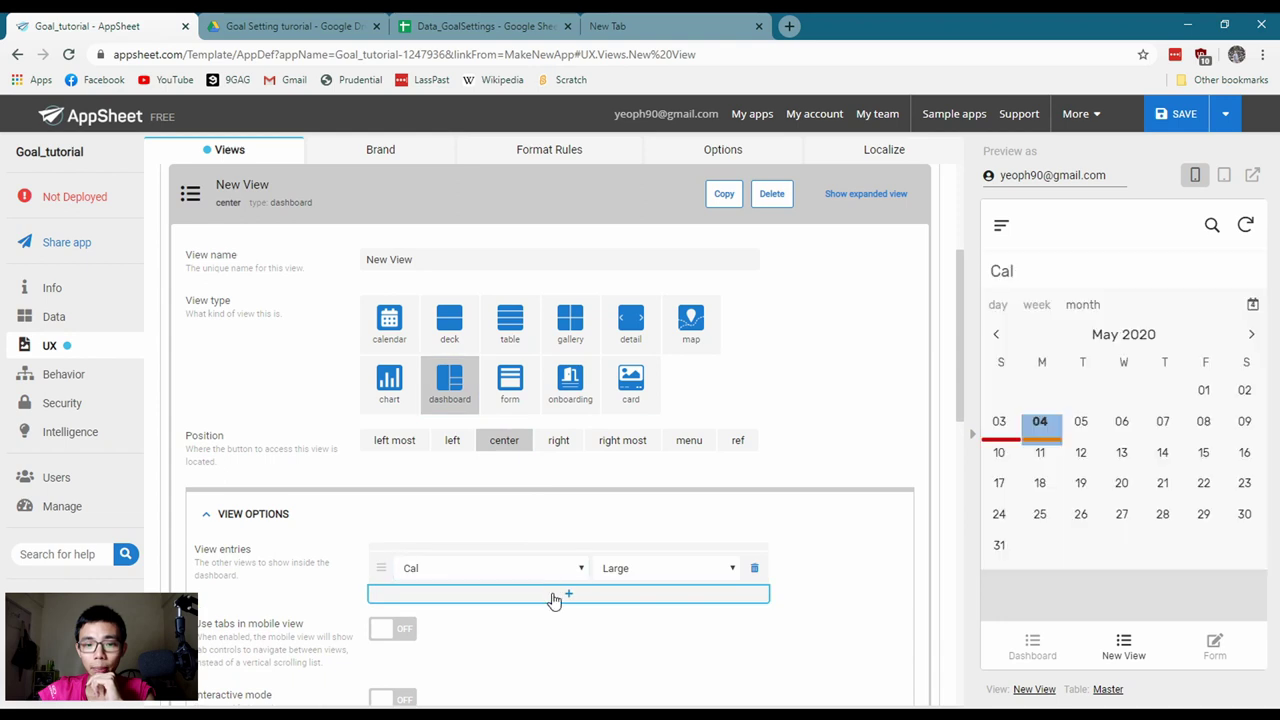
pyautogui.click(558, 594)
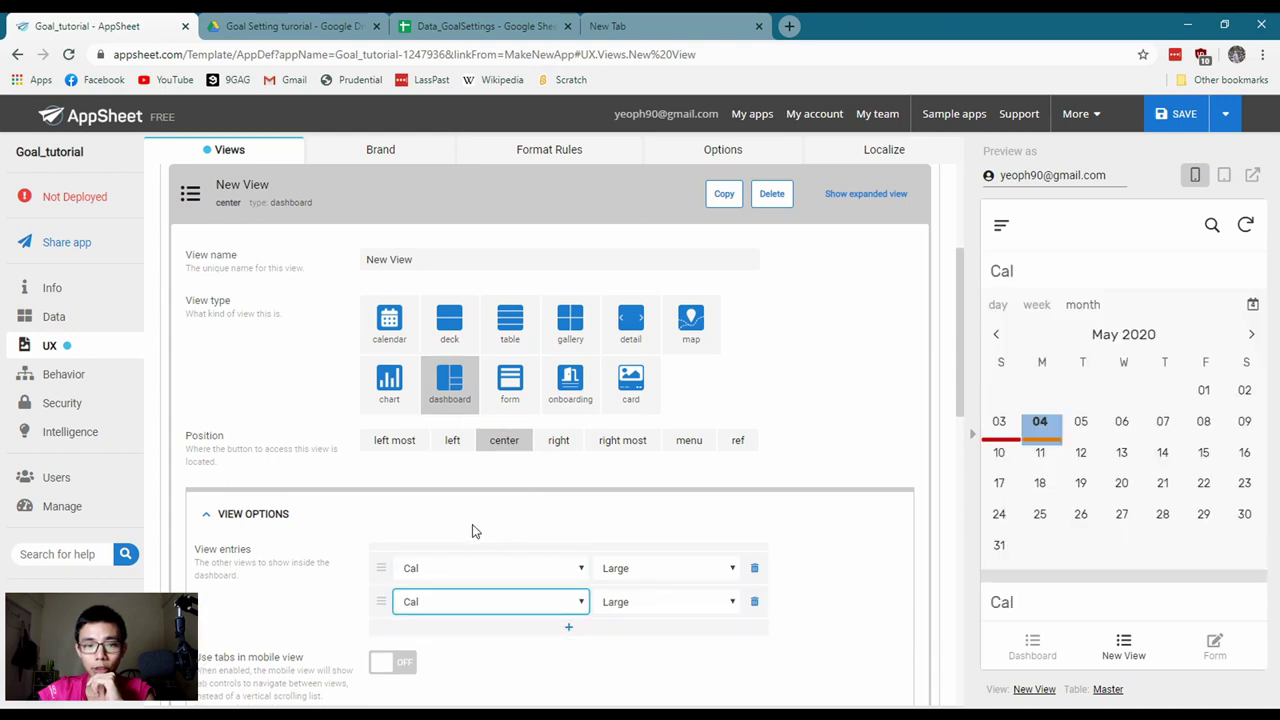
pyautogui.press('p')
pyautogui.click(834, 527)
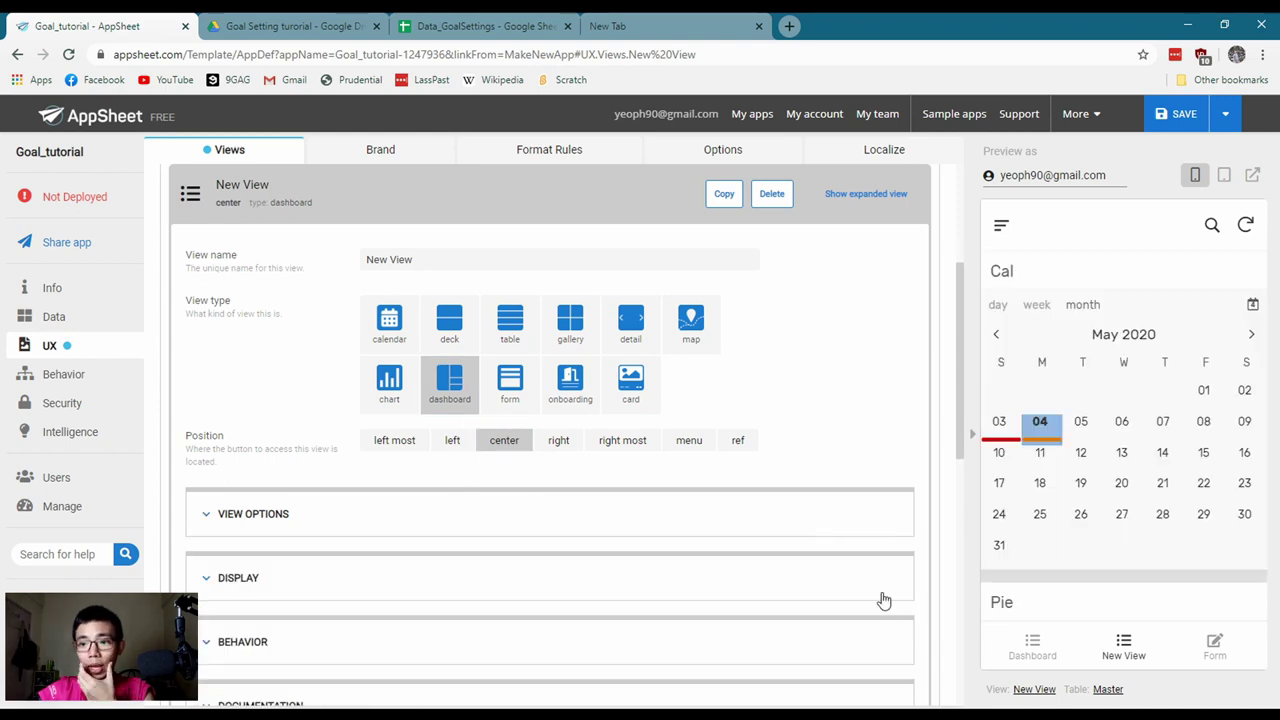
# Rename the new calendar and pie dashboard view as Overview
pyautogui.click(280, 258)
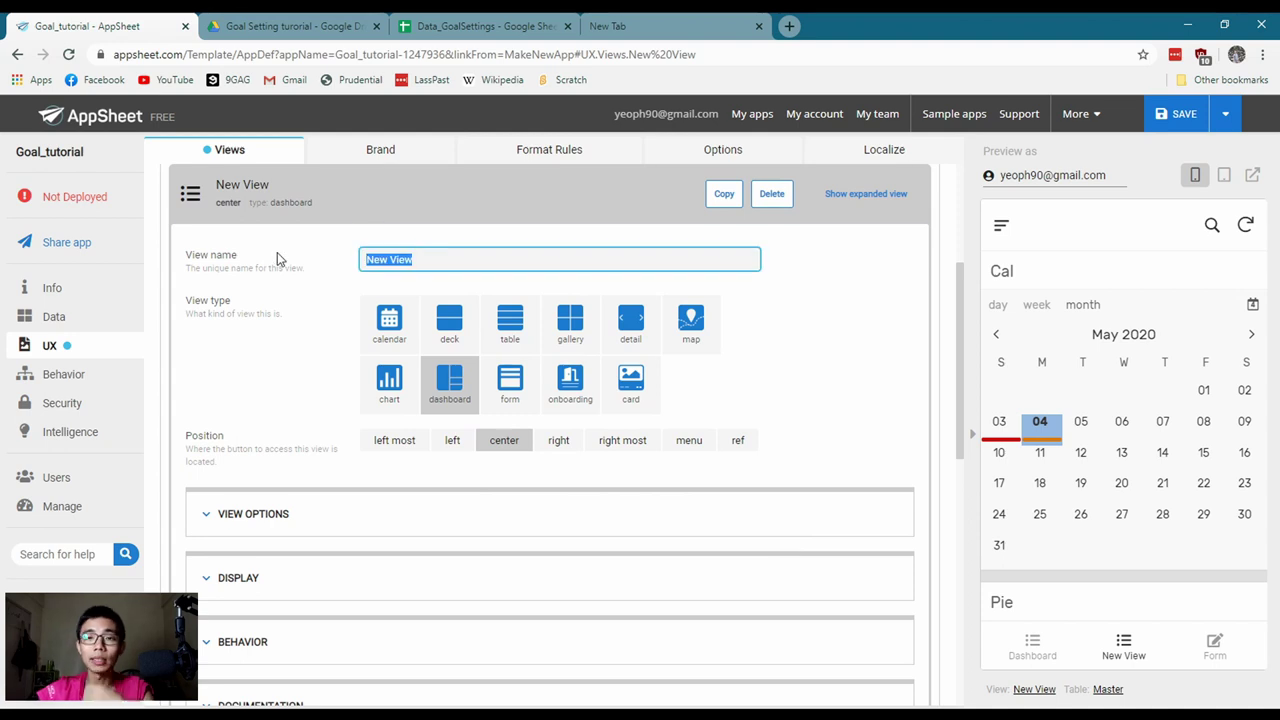
pyautogui.write('c')
pyautogui.write('ve')
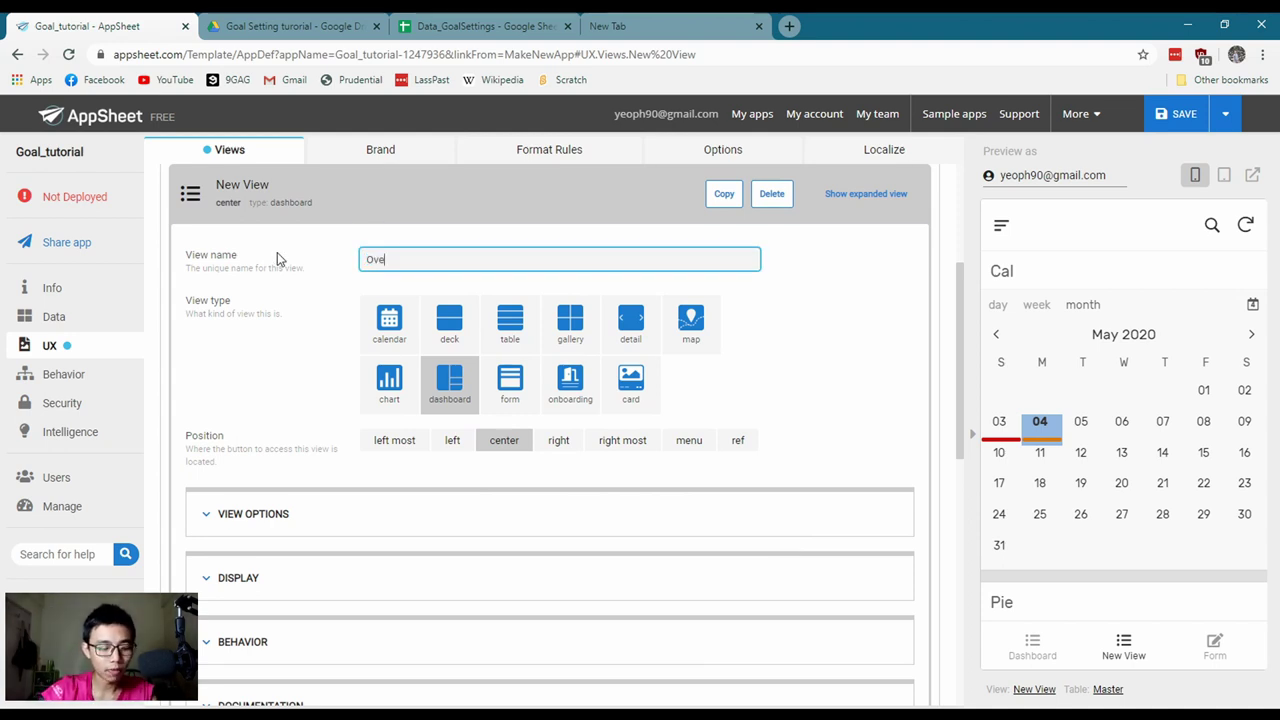
pyautogui.write('rview')
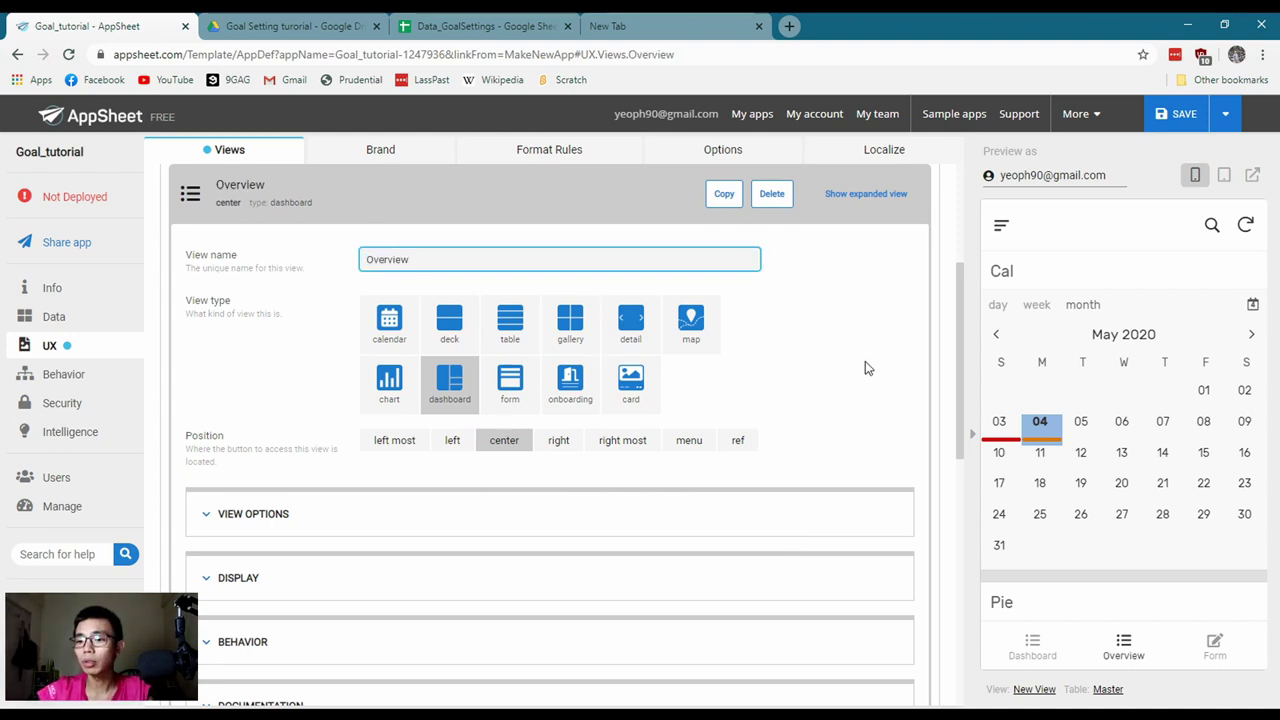
pyautogui.click(852, 370)
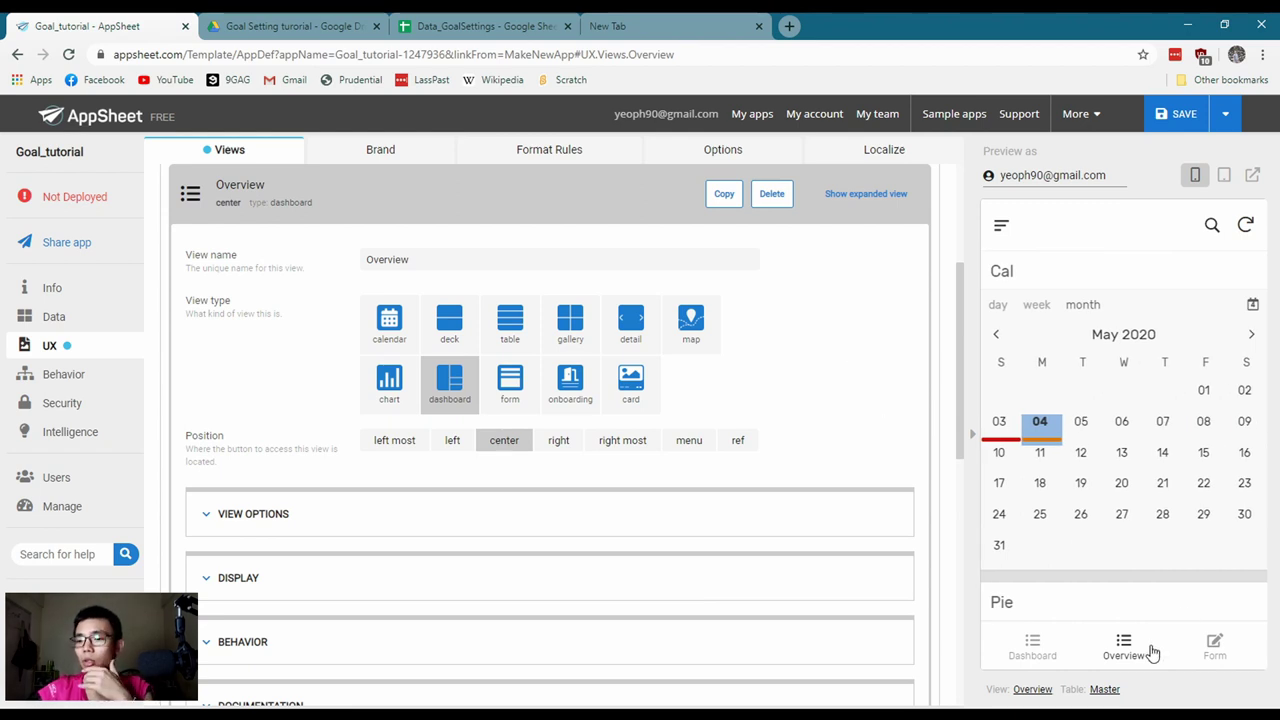
# Look through the Overview view in the preview and compare it with the Dashboard view
pyautogui.scroll(-3, 1042, 492)
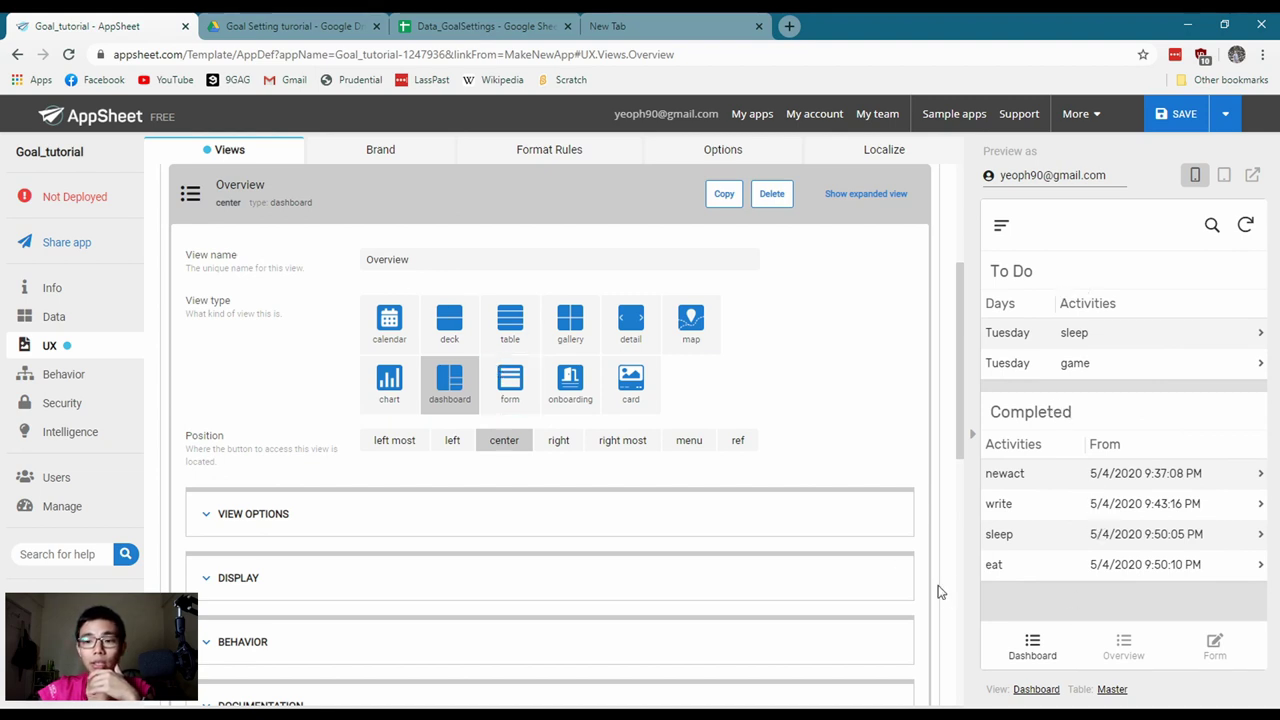
pyautogui.click(1124, 645)
pyautogui.click(1048, 650)
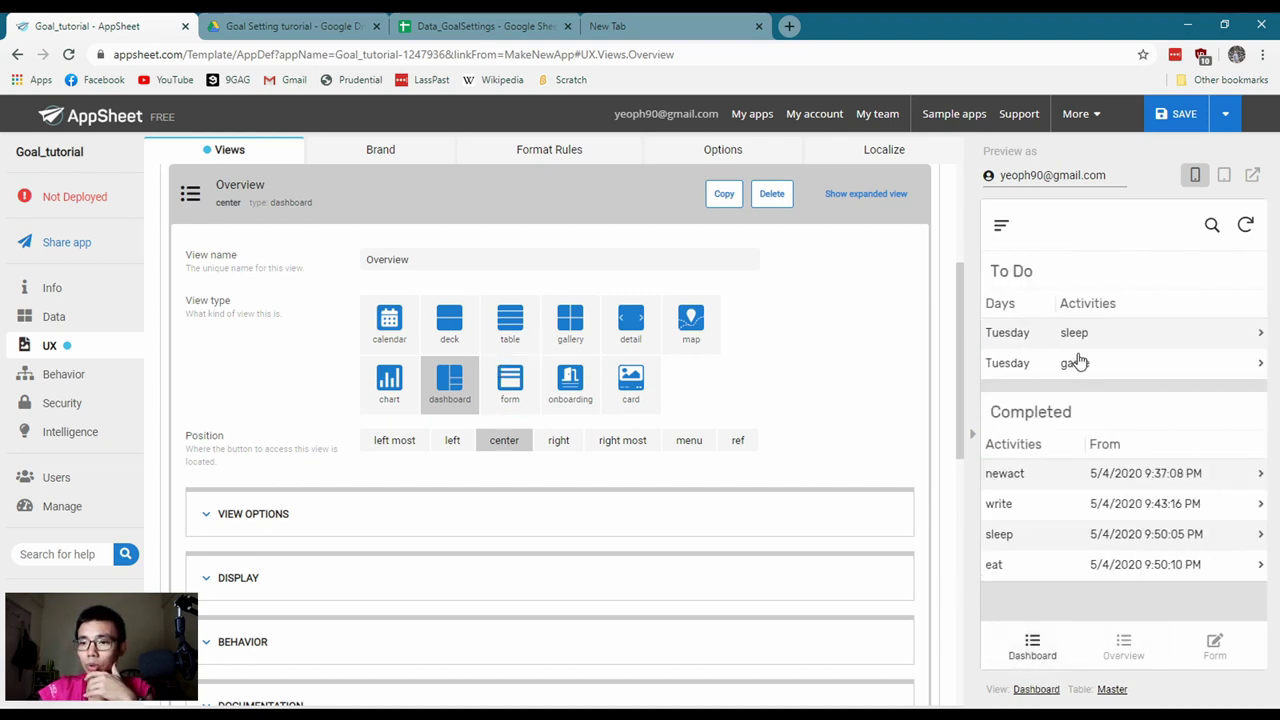
# Rename the Dashboard view that combines To Do and Completed as Daily
pyautogui.scroll(3, 374, 380)
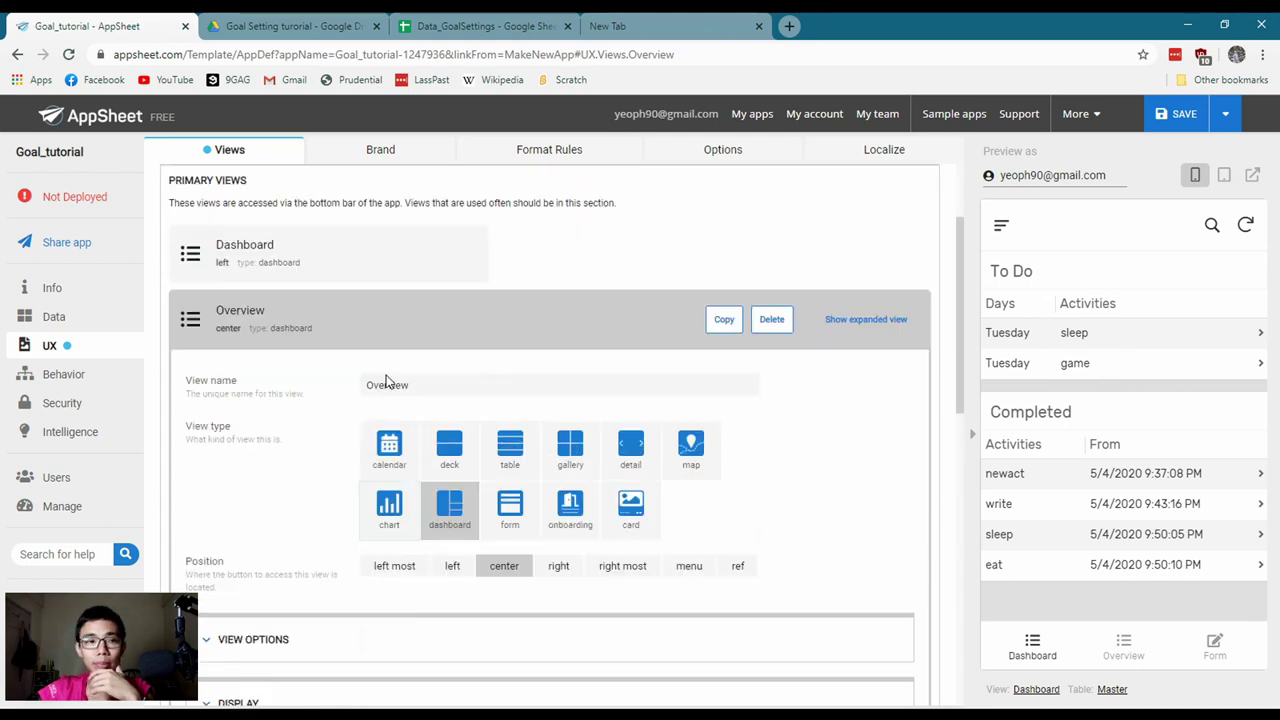
pyautogui.click(248, 455)
pyautogui.click(308, 388)
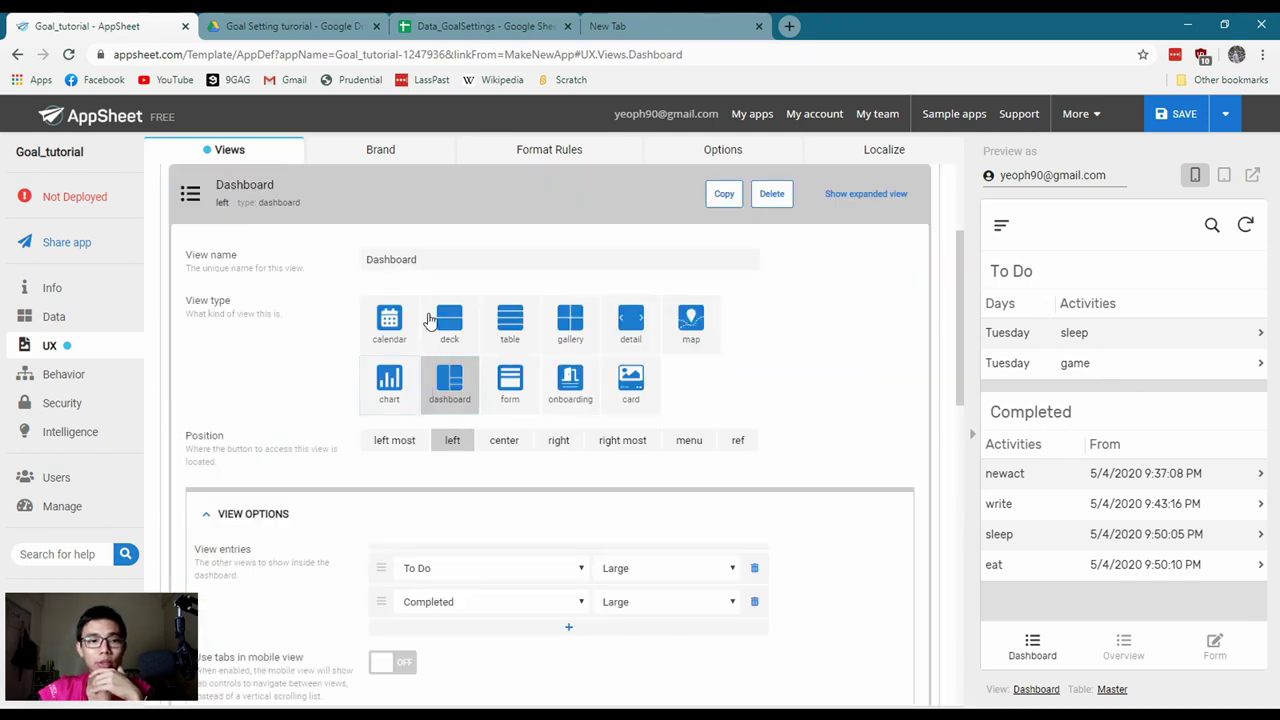
pyautogui.write('Daily')
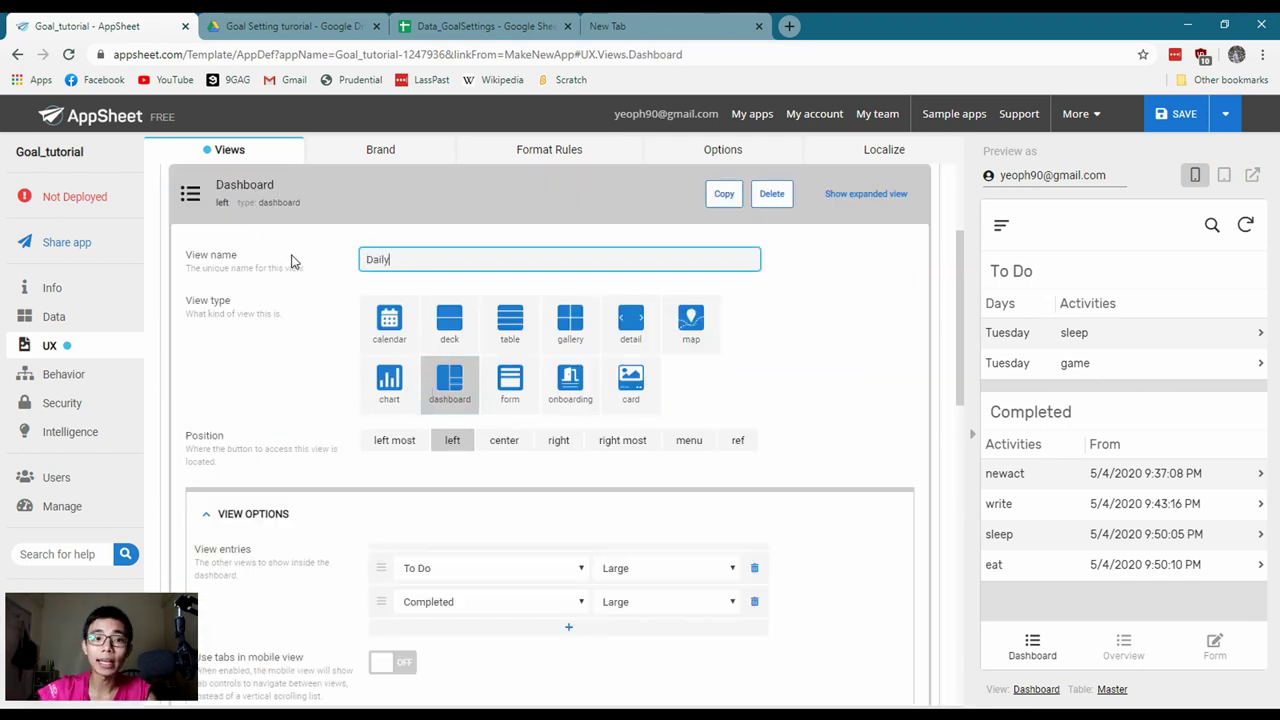
pyautogui.press('Return')
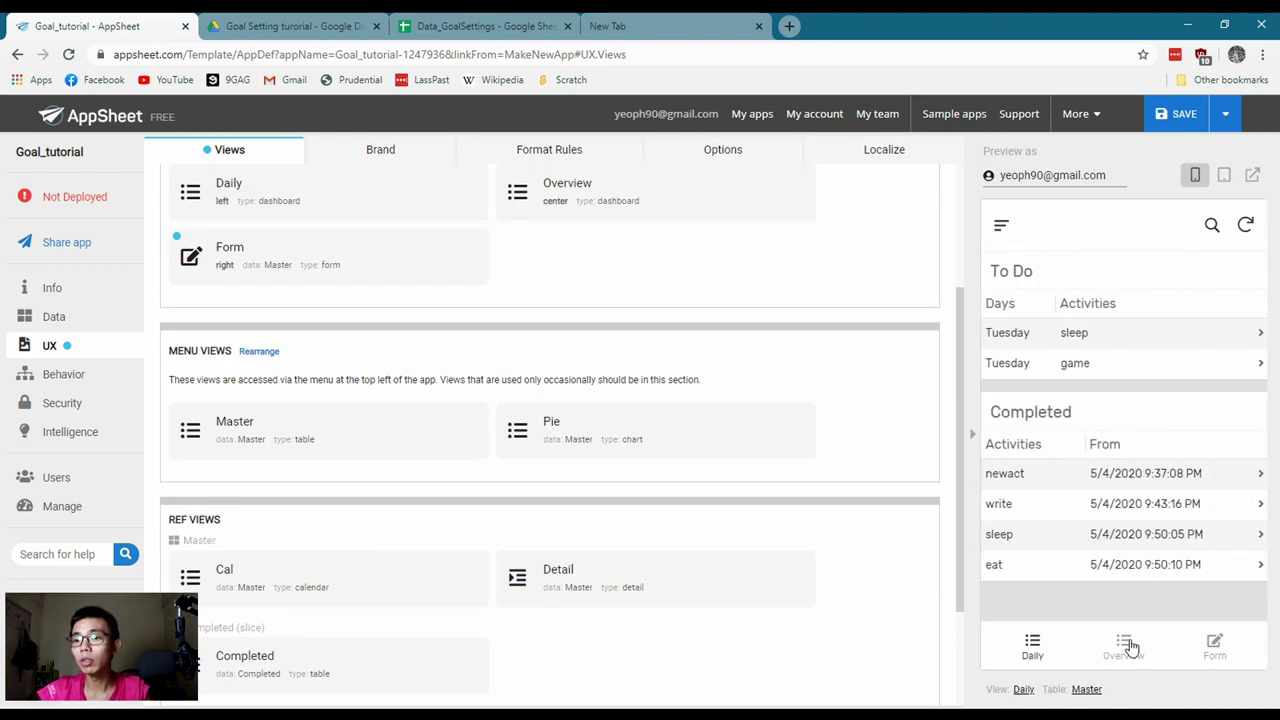
# Check the Overview and Form views in the preview and open the Form view's options
pyautogui.click(1130, 648)
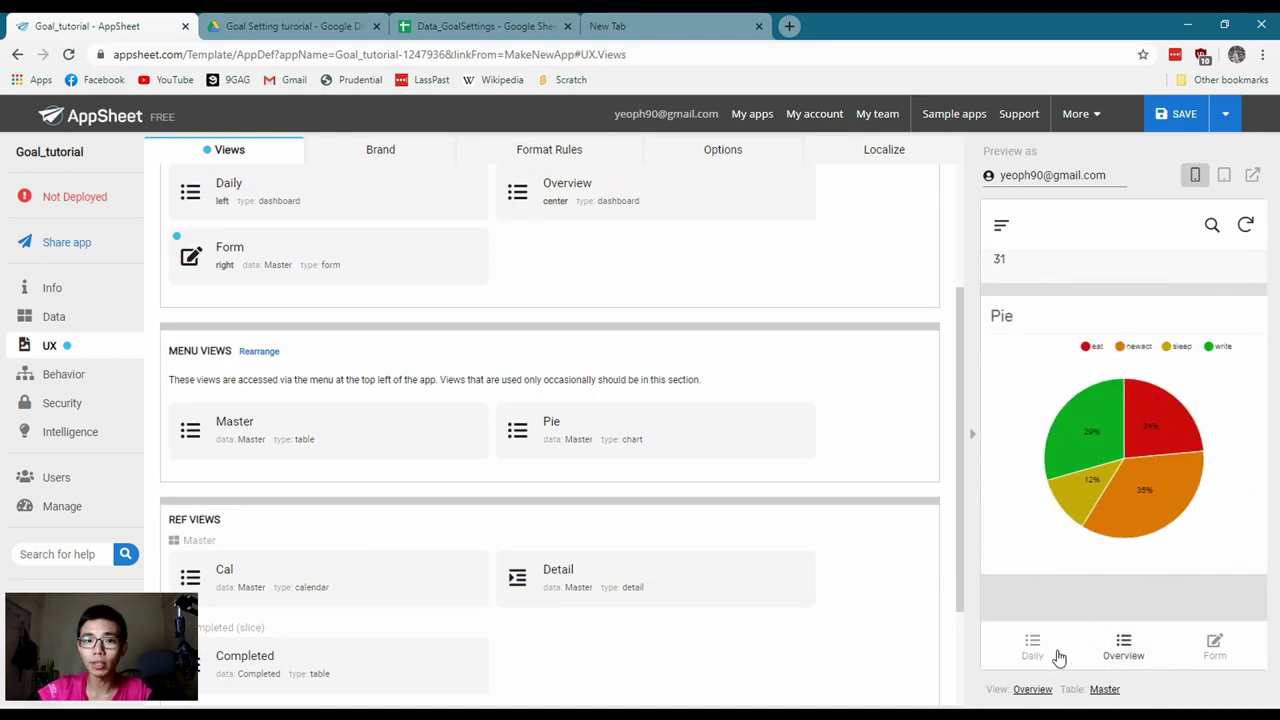
pyautogui.click(1213, 645)
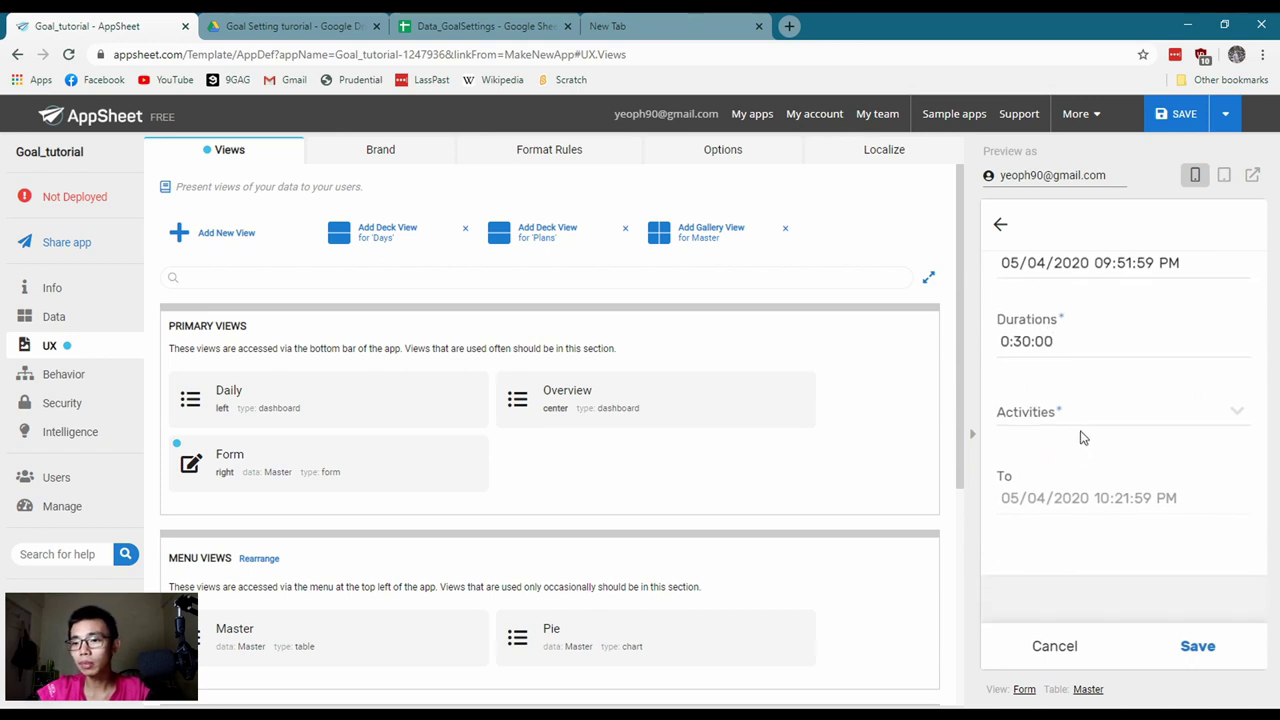
pyautogui.click(216, 469)
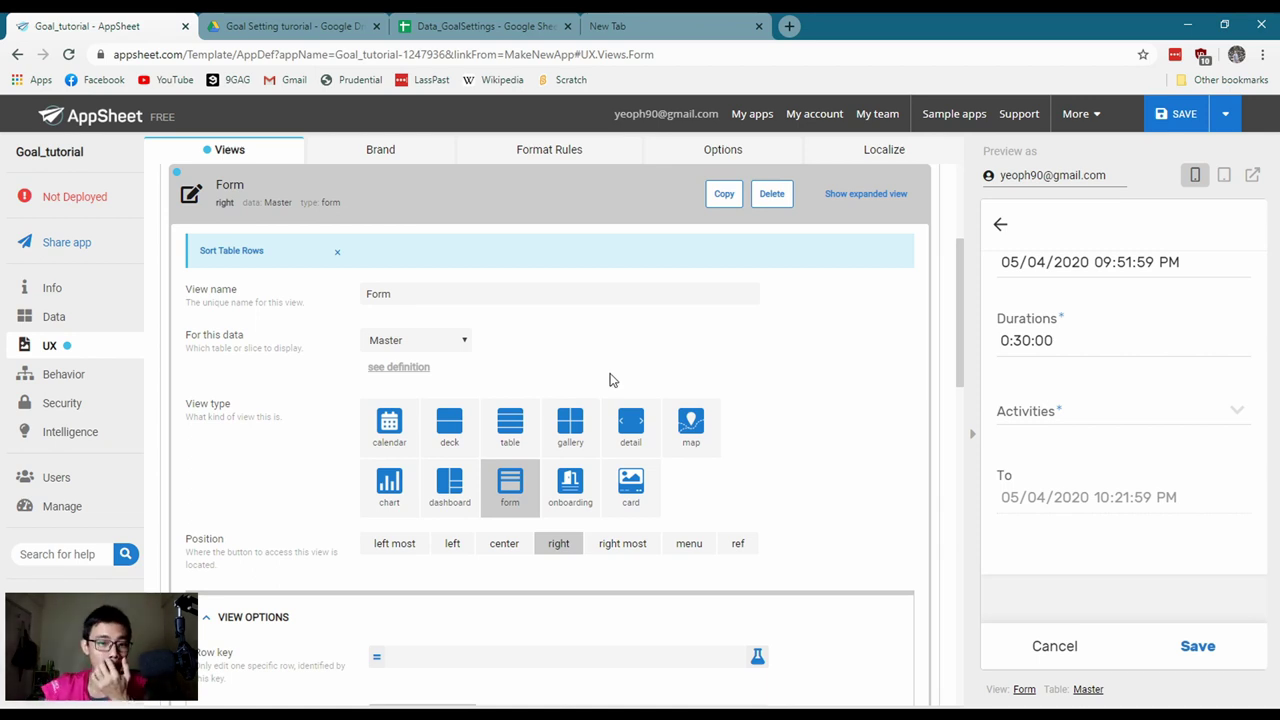
pyautogui.scroll(-4, 612, 380)
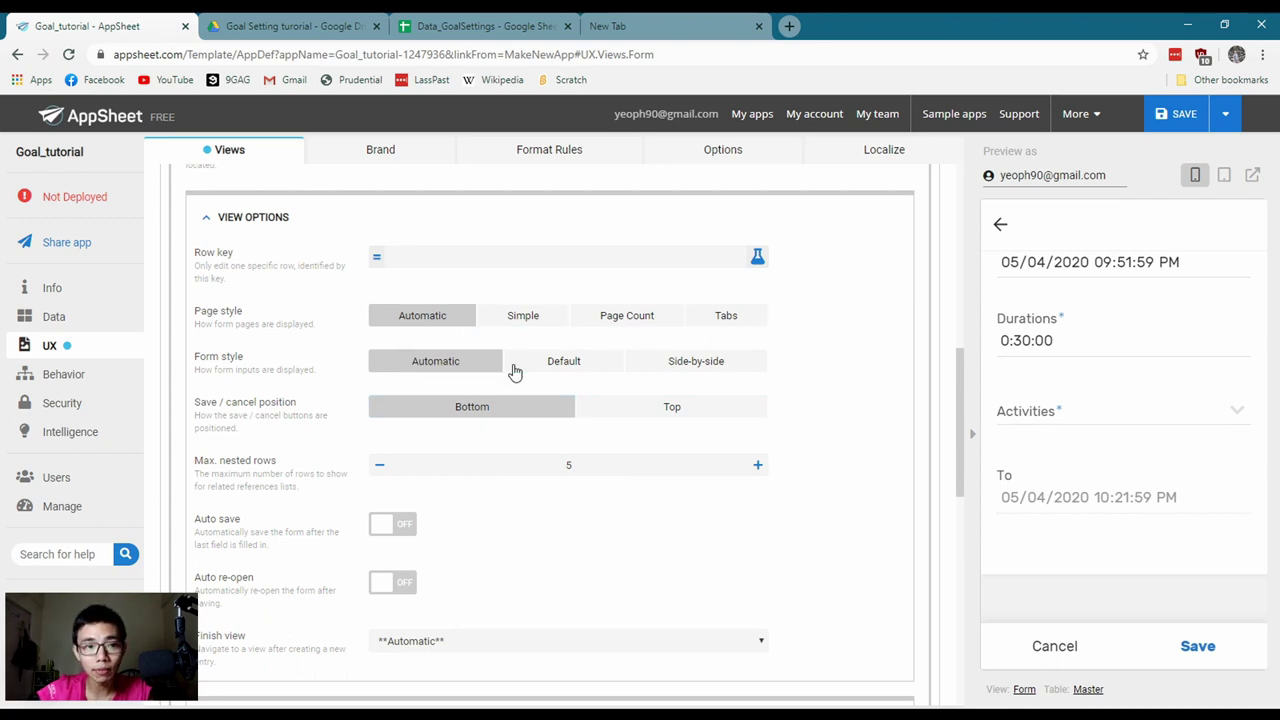
# Try the Default and Side-by-side form styles and the Top save/cancel position, and restore Automatic and Bottom
pyautogui.click(572, 366)
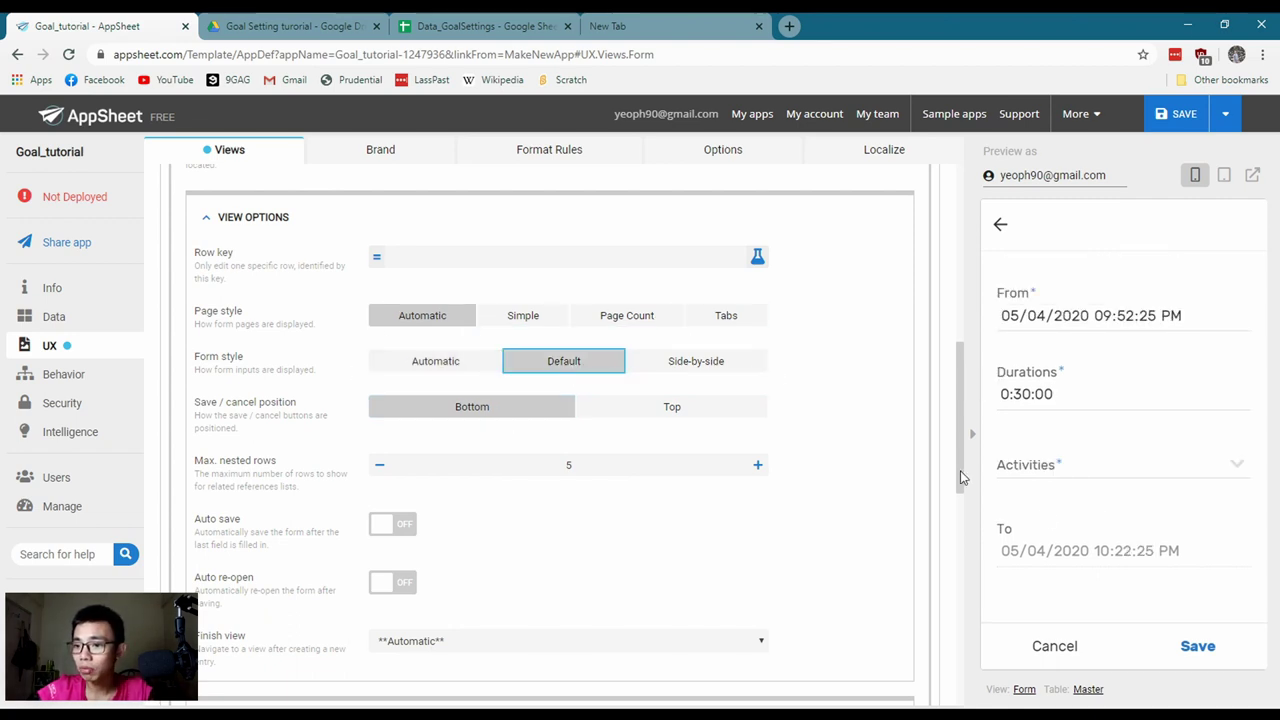
pyautogui.click(696, 362)
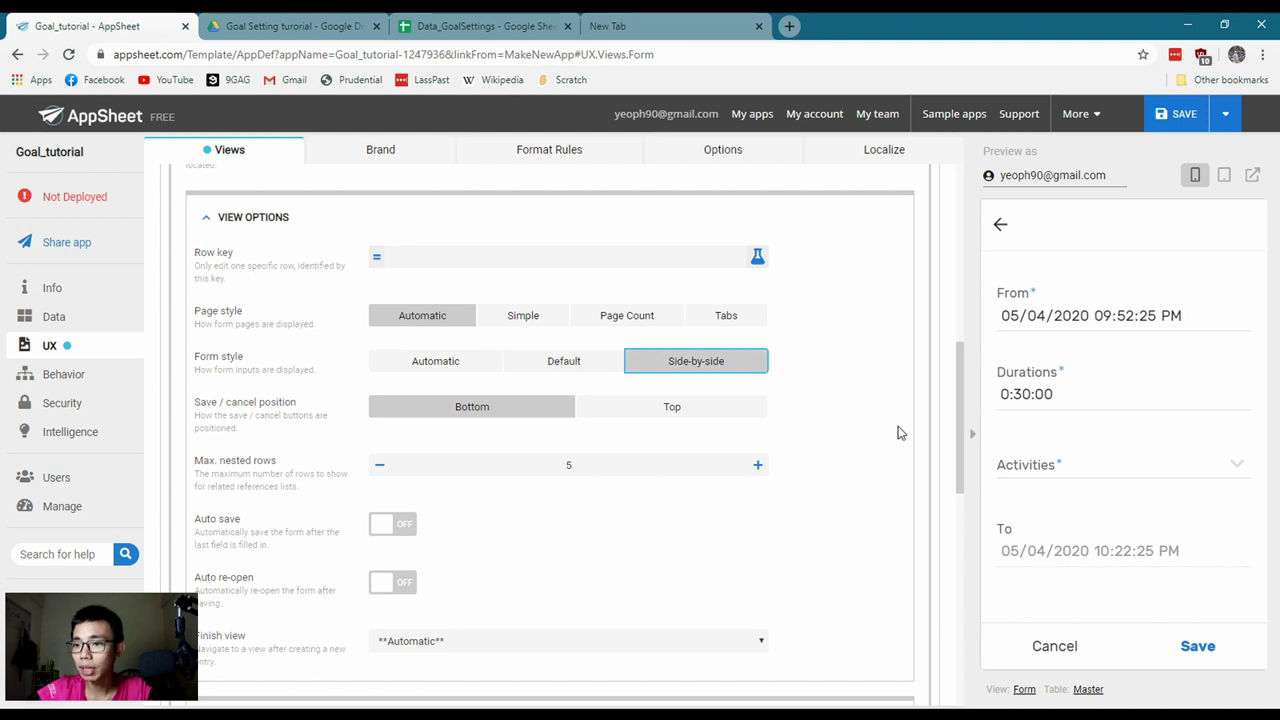
pyautogui.click(435, 368)
pyautogui.click(682, 410)
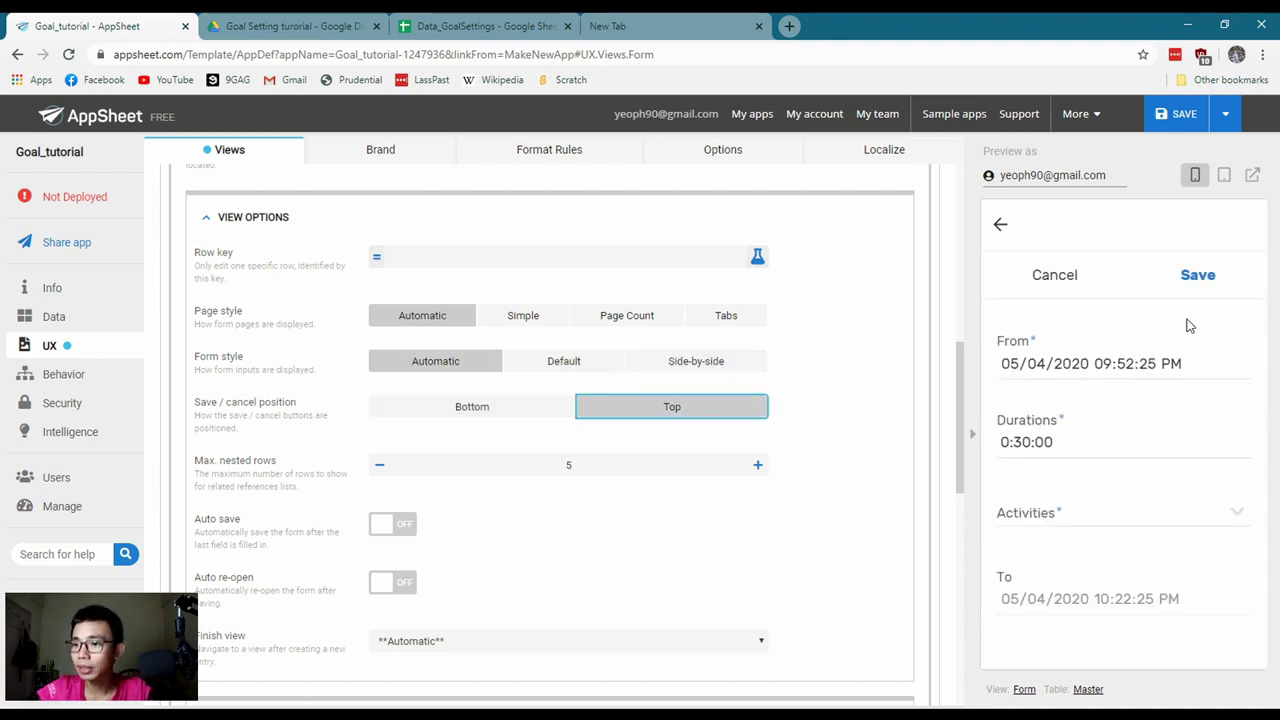
pyautogui.click(467, 407)
# Look through the Form view's remaining options, including the Finish view choices
pyautogui.scroll(-3, 546, 534)
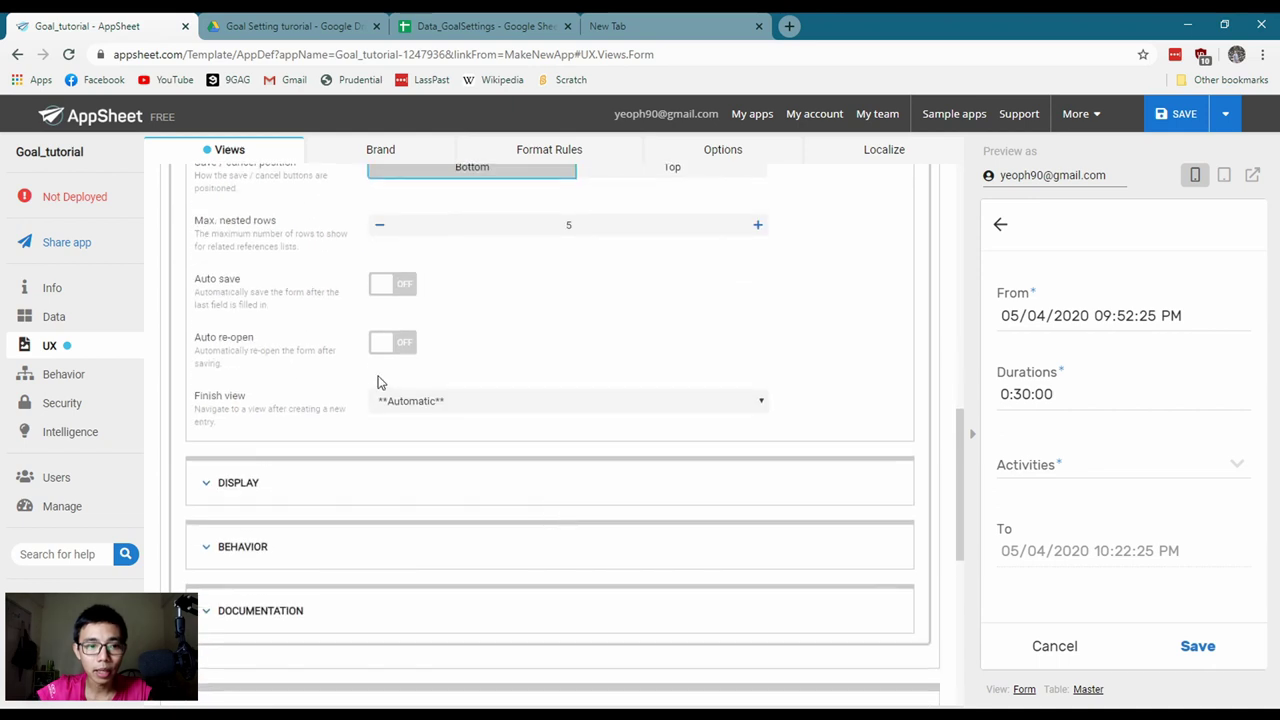
pyautogui.click(500, 405)
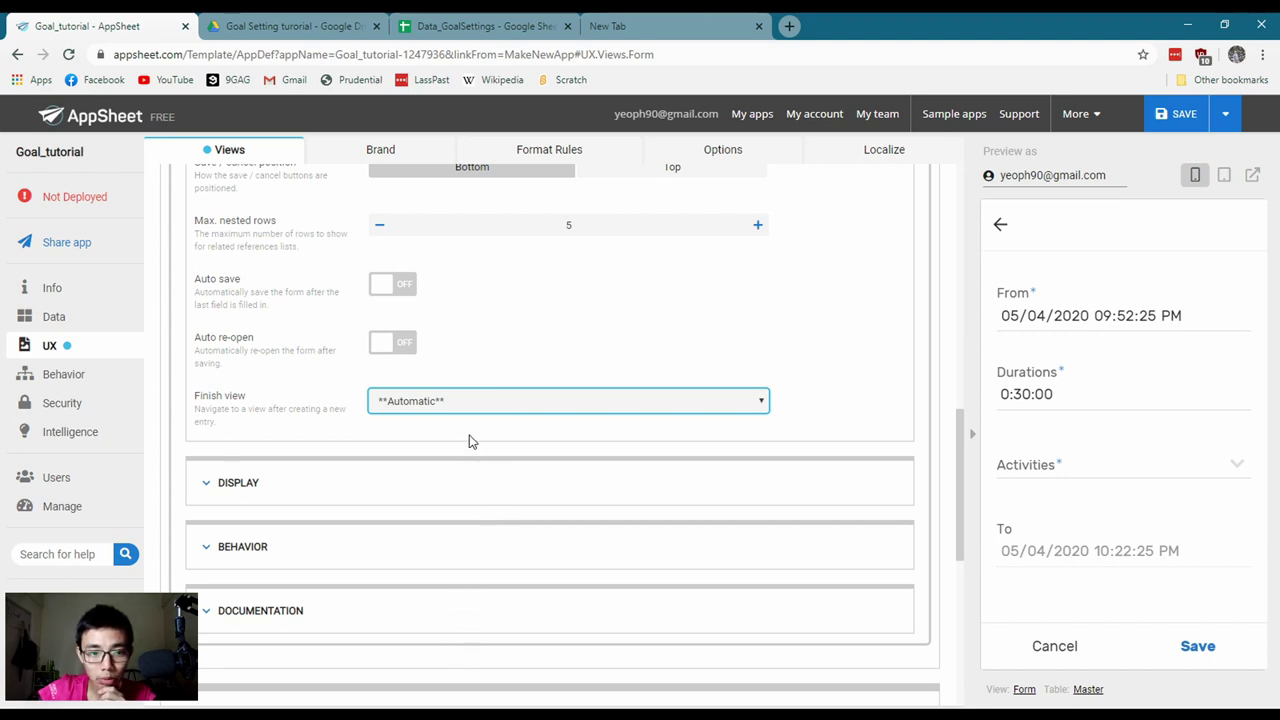
pyautogui.scroll(4, 609, 317)
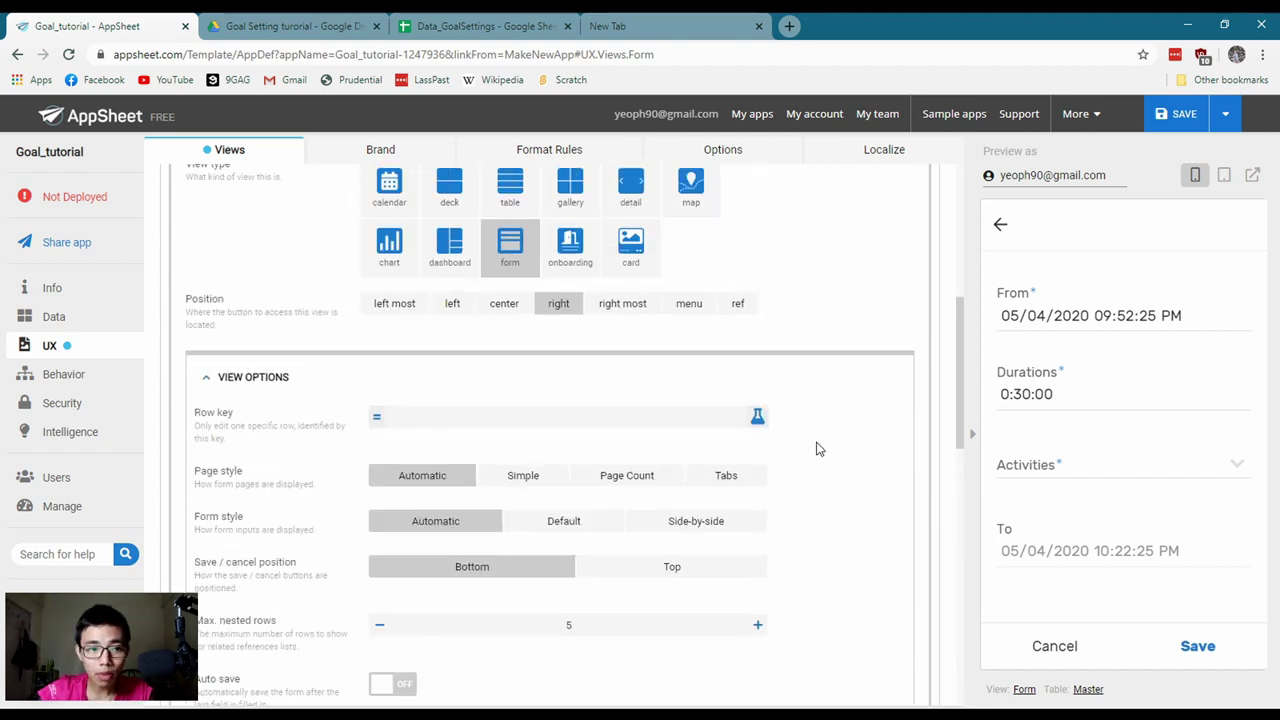
# Look through the Form view's type, position, view, display and behavior settings, and collapse the view
pyautogui.scroll(-1, 825, 438)
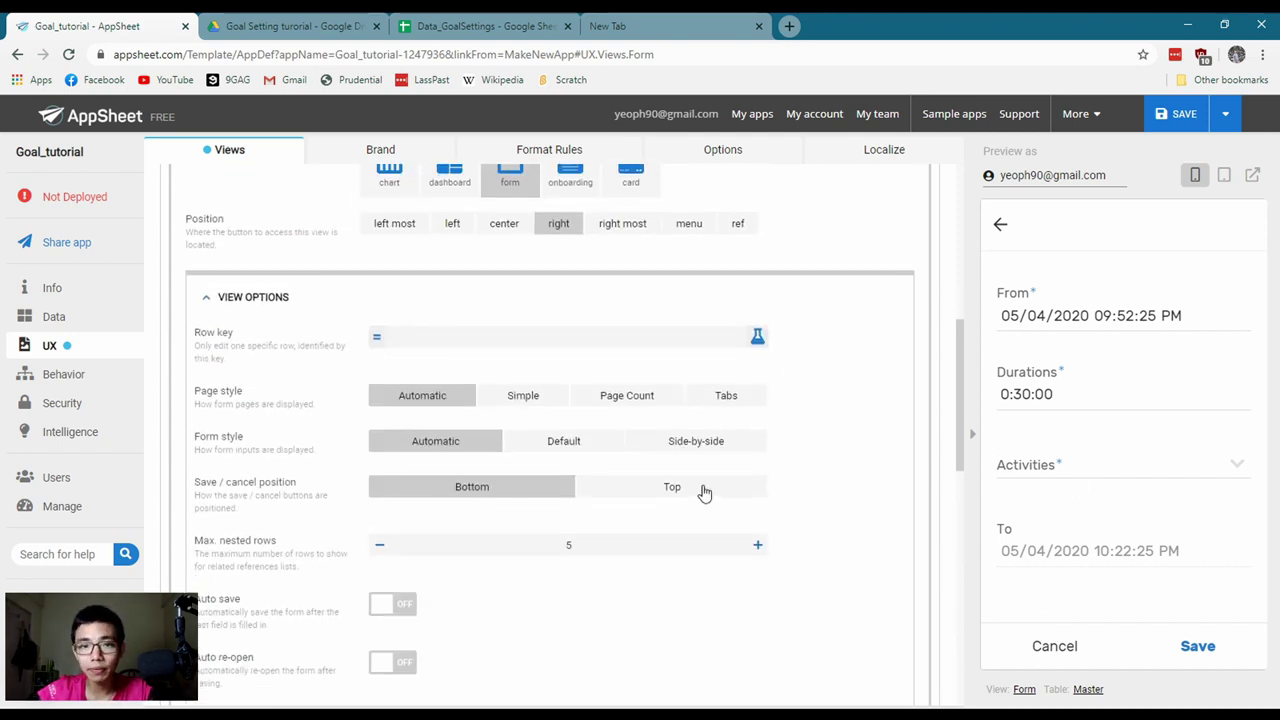
pyautogui.scroll(6, 260, 446)
pyautogui.scroll(-2, 578, 382)
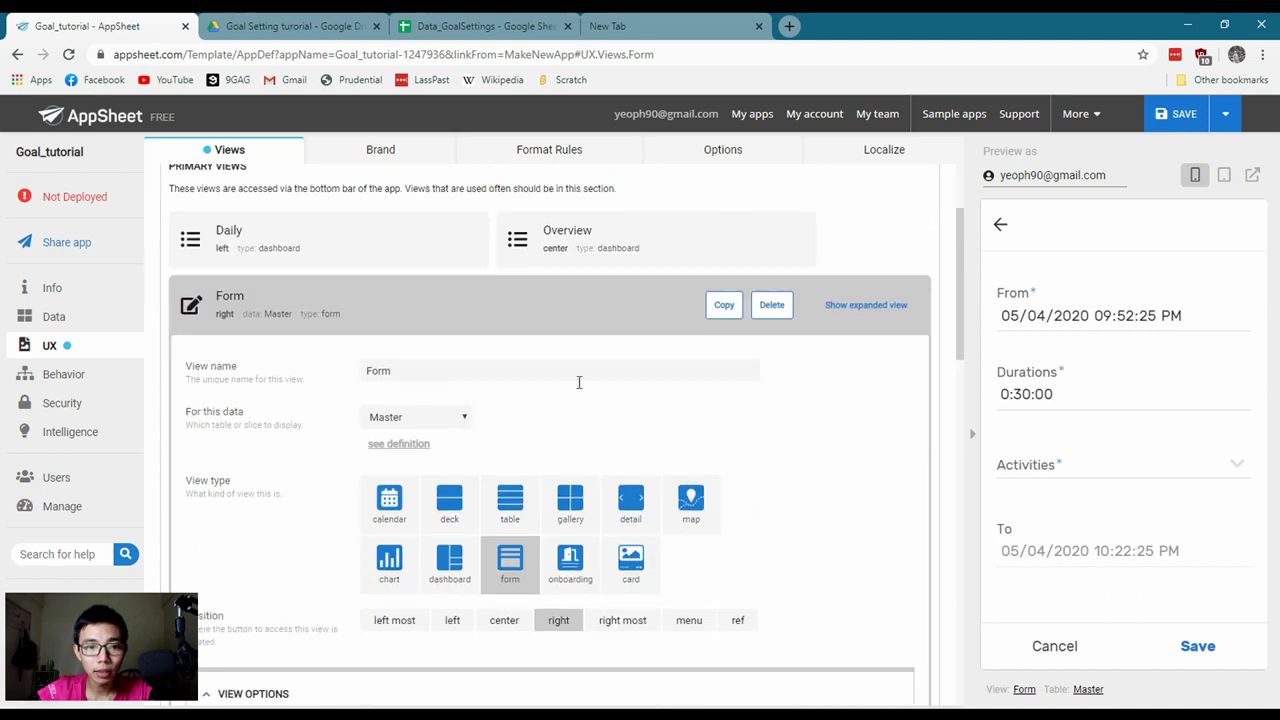
pyautogui.scroll(-8, 578, 382)
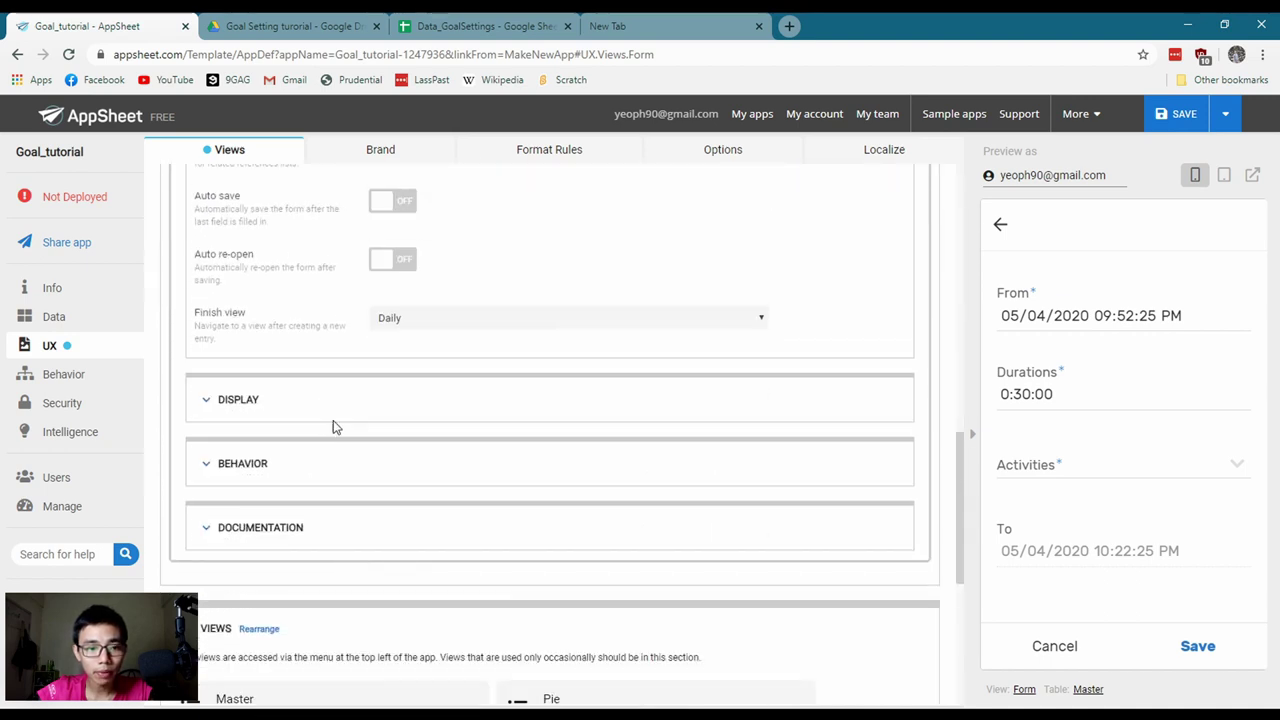
pyautogui.click(240, 400)
pyautogui.scroll(-4, 266, 406)
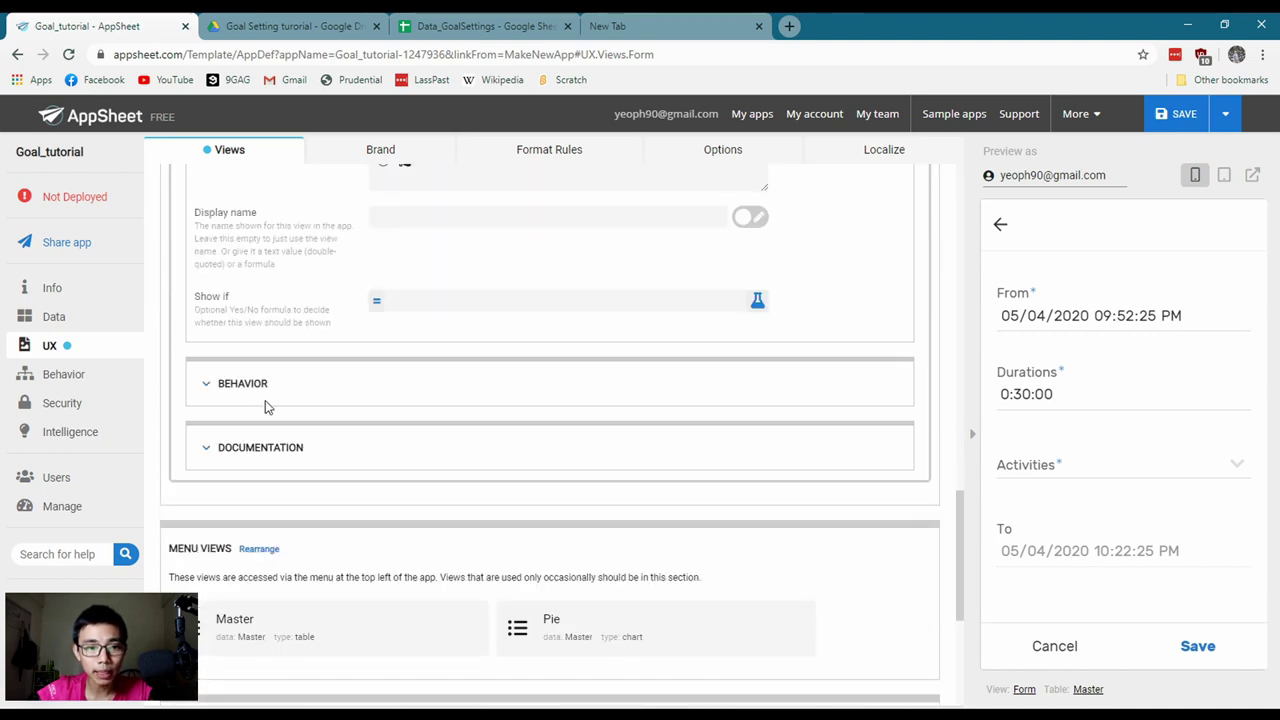
pyautogui.click(265, 400)
pyautogui.scroll(6, 367, 480)
pyautogui.scroll(7, 366, 480)
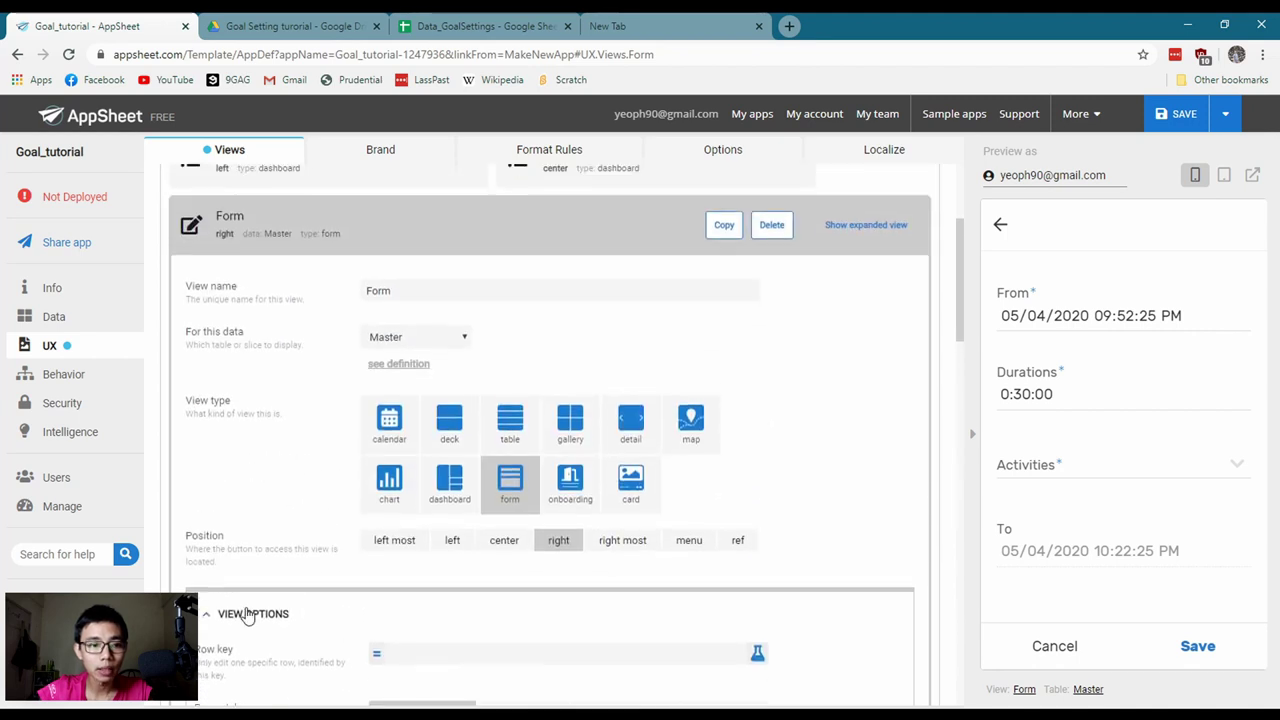
pyautogui.click(245, 612)
pyautogui.click(233, 245)
pyautogui.scroll(2, 265, 438)
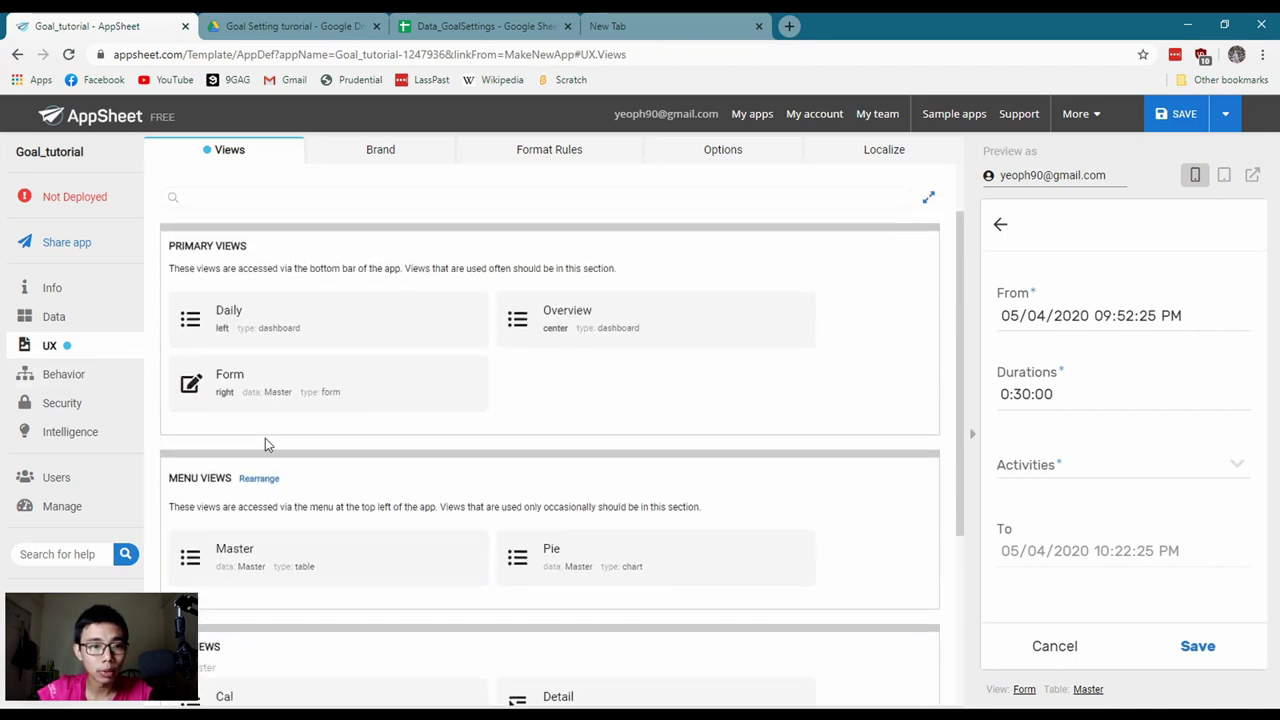
# Reopen the Form view, review its save, finish view and icon options, and close it again
pyautogui.click(229, 375)
pyautogui.scroll(-3, 845, 441)
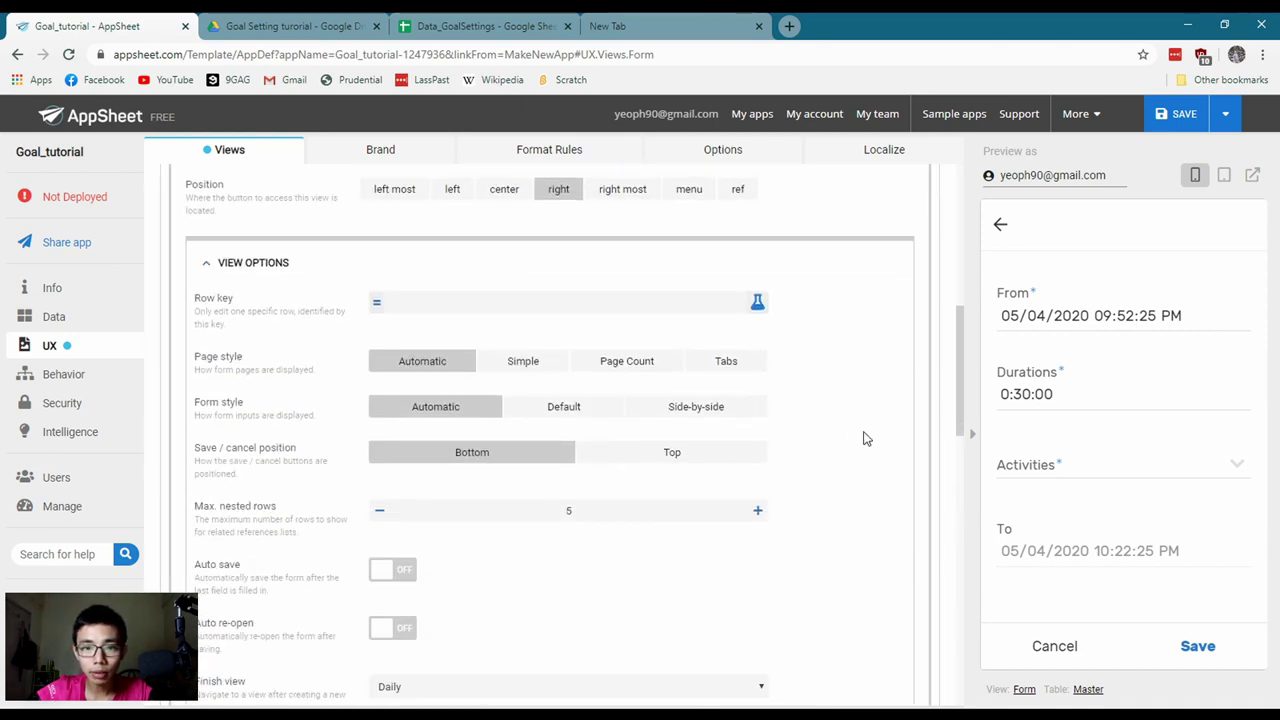
pyautogui.scroll(-3, 606, 506)
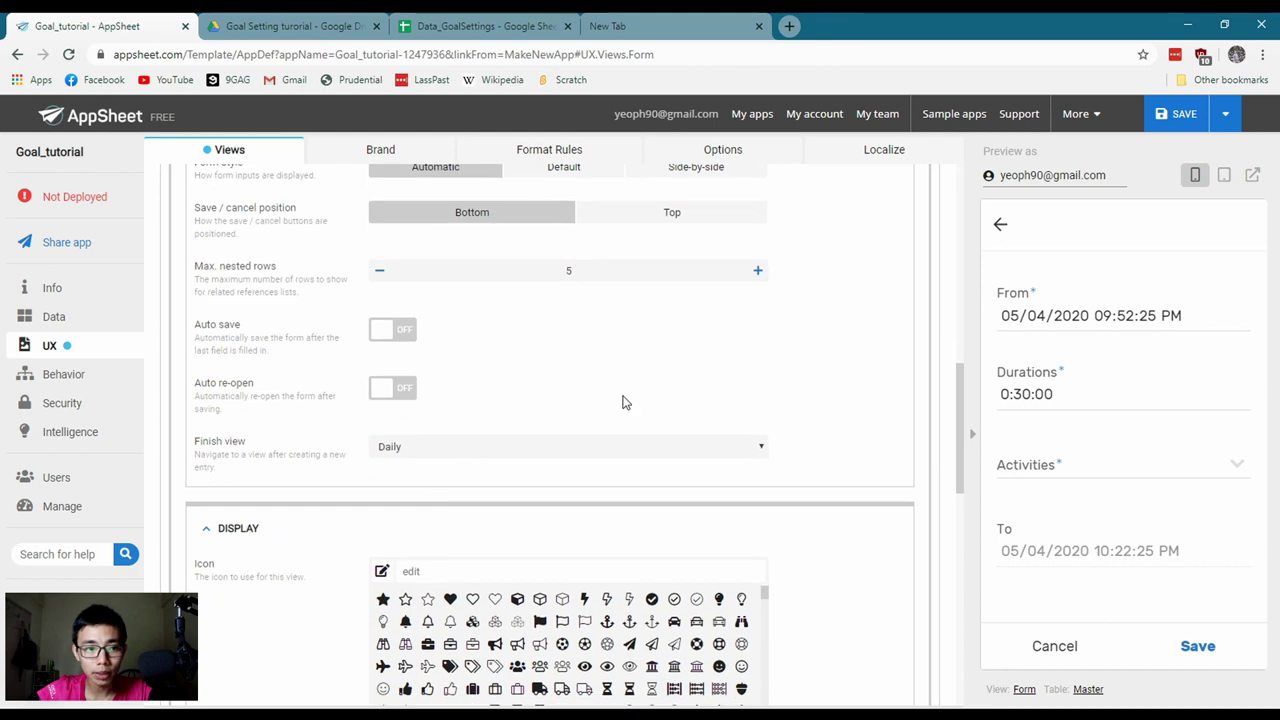
pyautogui.scroll(-7, 491, 449)
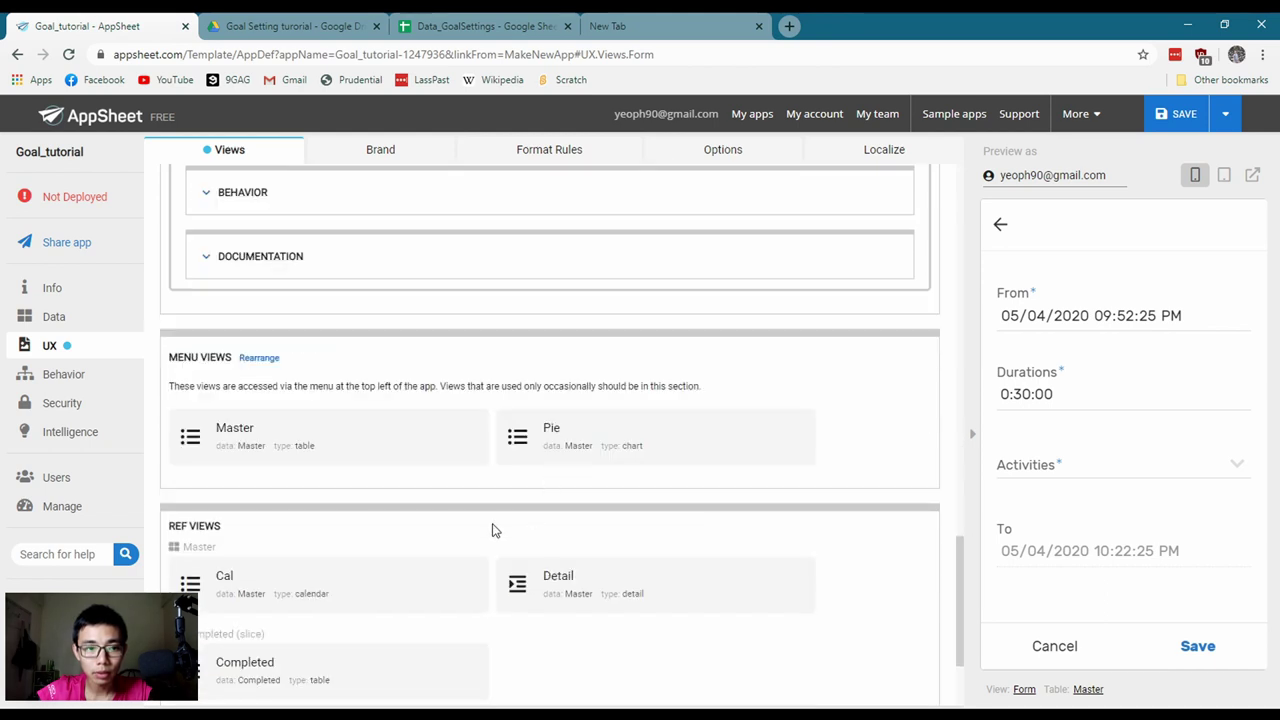
pyautogui.scroll(2, 494, 529)
pyautogui.scroll(10, 257, 466)
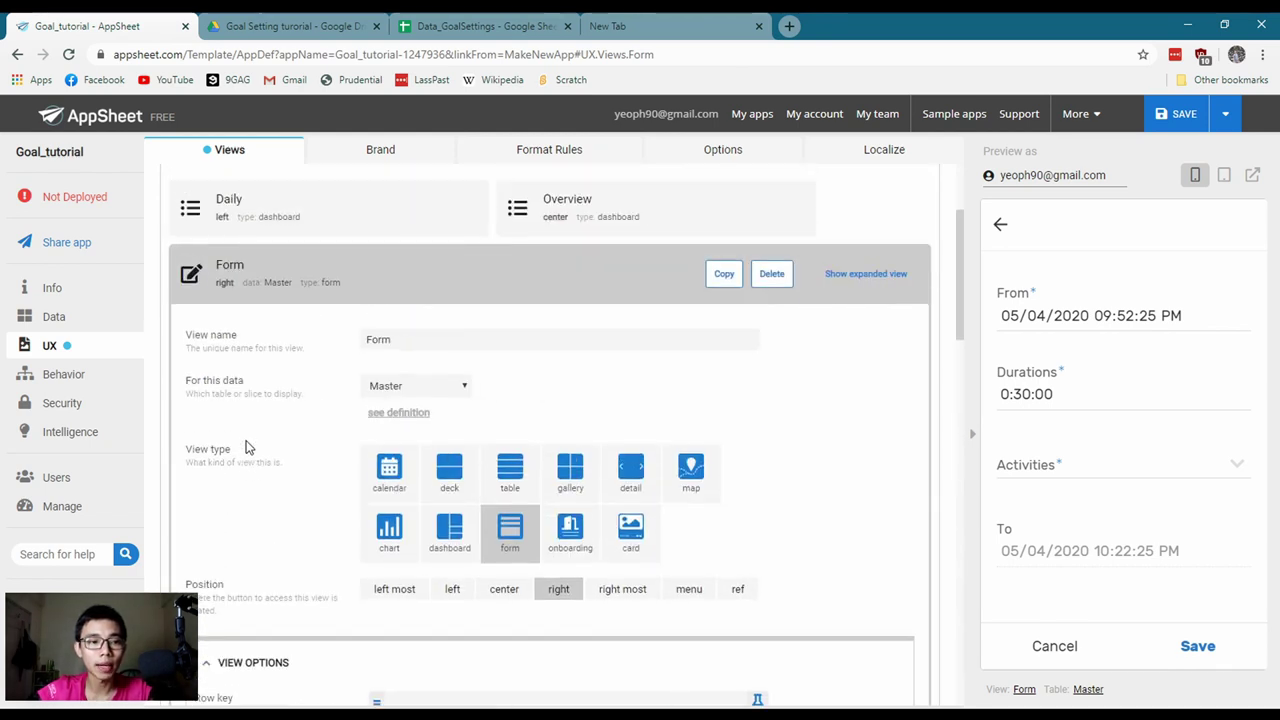
pyautogui.click(238, 345)
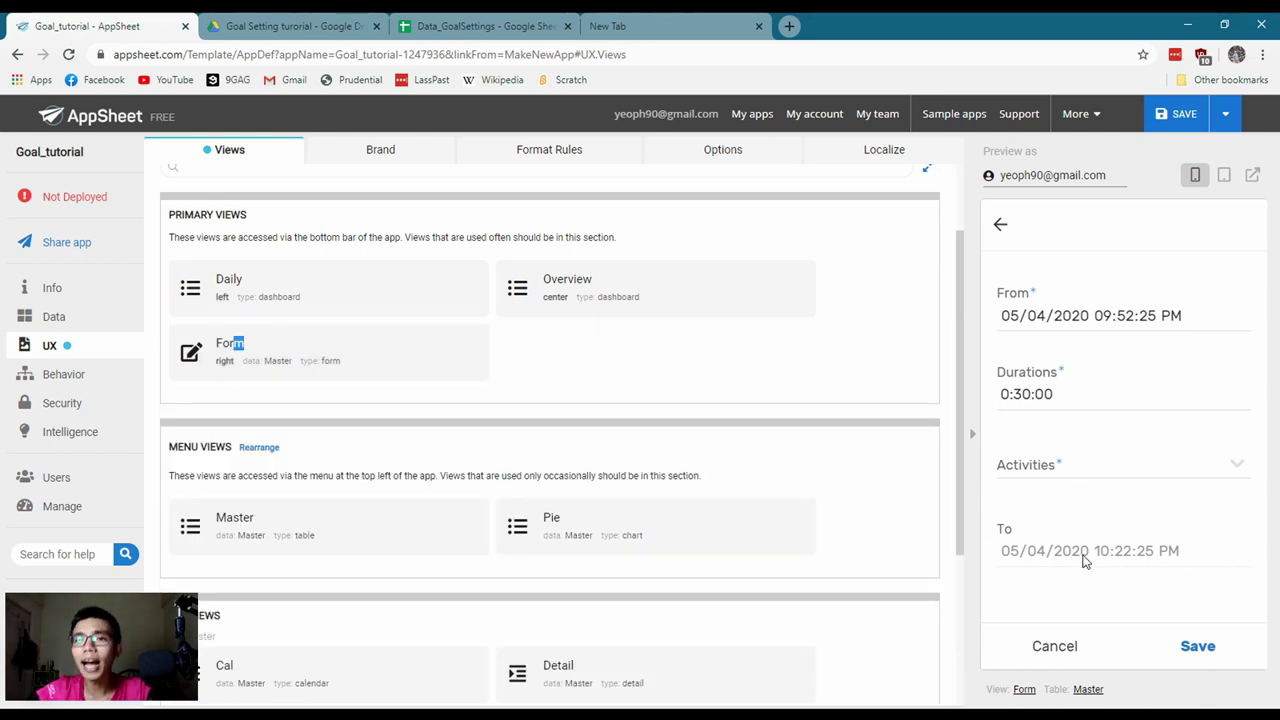
# Hide the To column of the Master table and choose eat as the activity in the previewed form
pyautogui.click(56, 316)
pyautogui.click(341, 348)
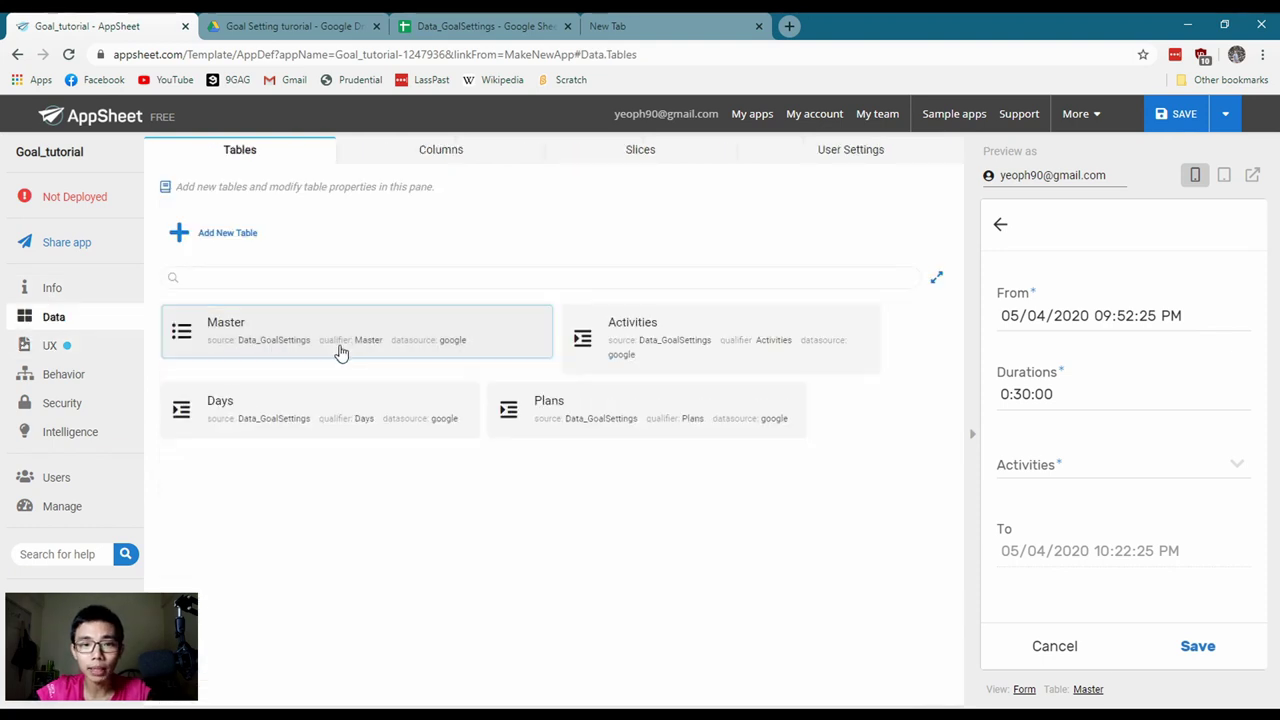
pyautogui.click(440, 345)
pyautogui.click(590, 200)
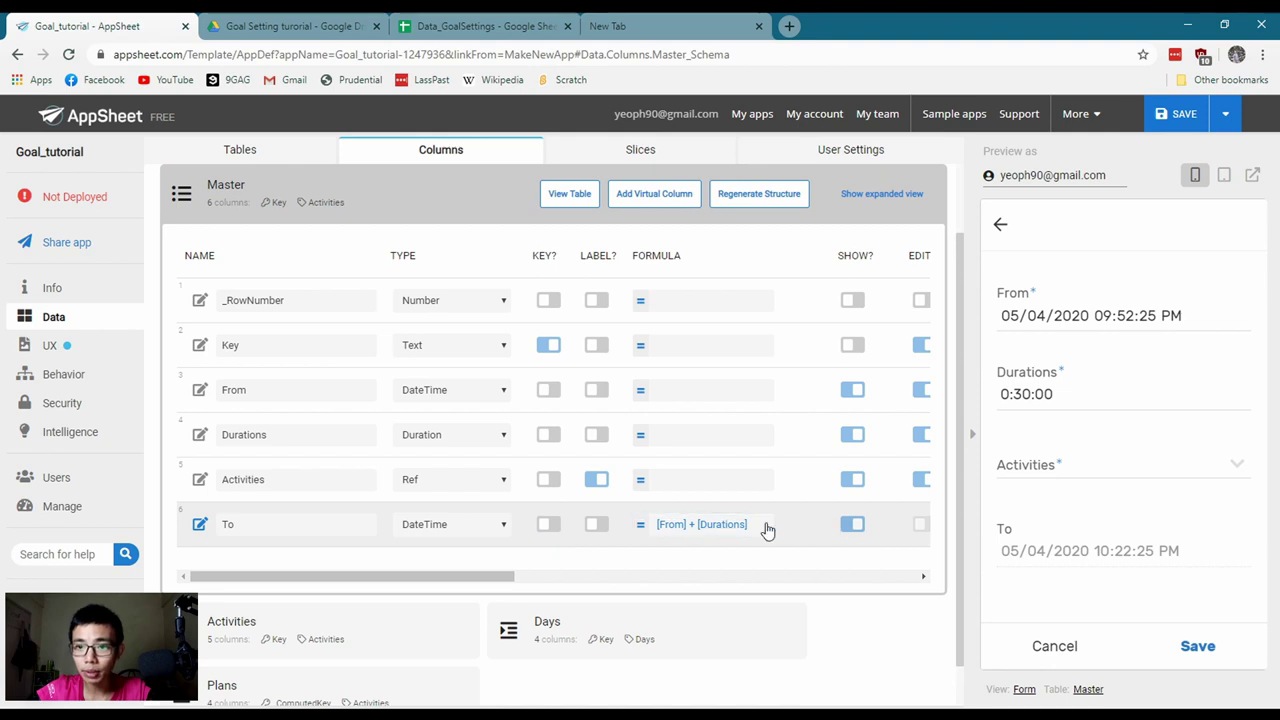
pyautogui.click(853, 525)
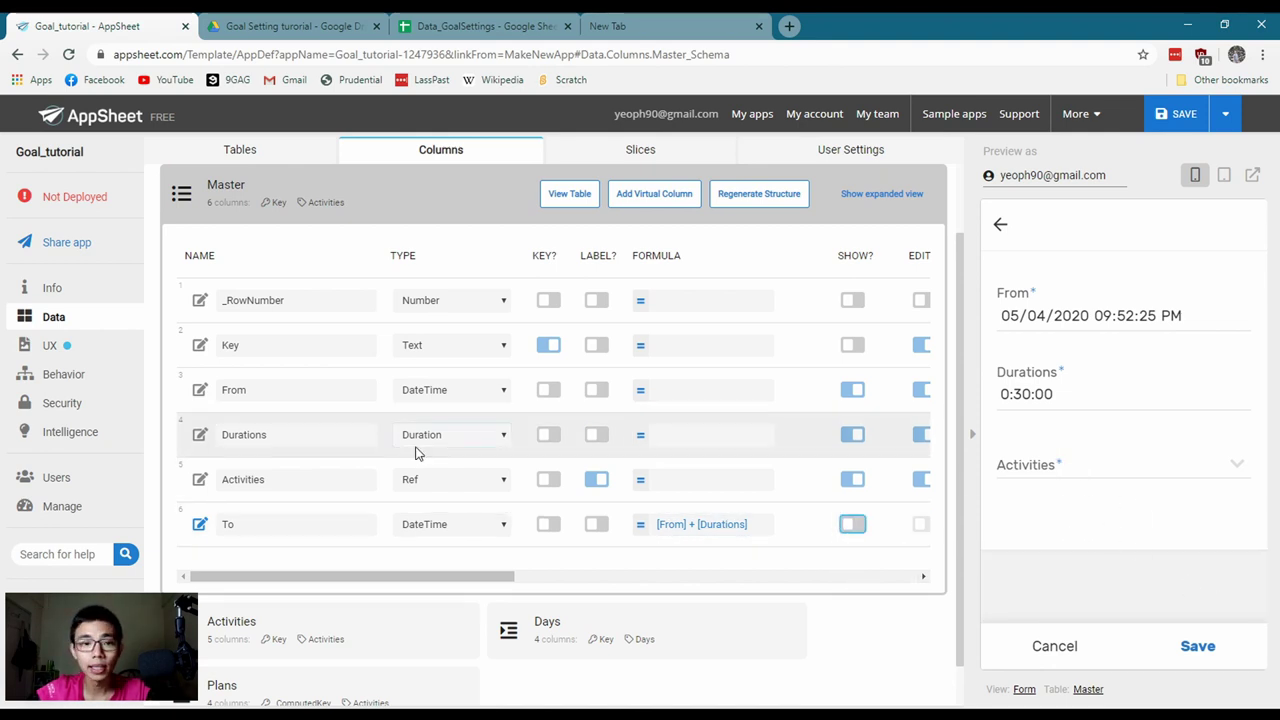
pyautogui.click(215, 205)
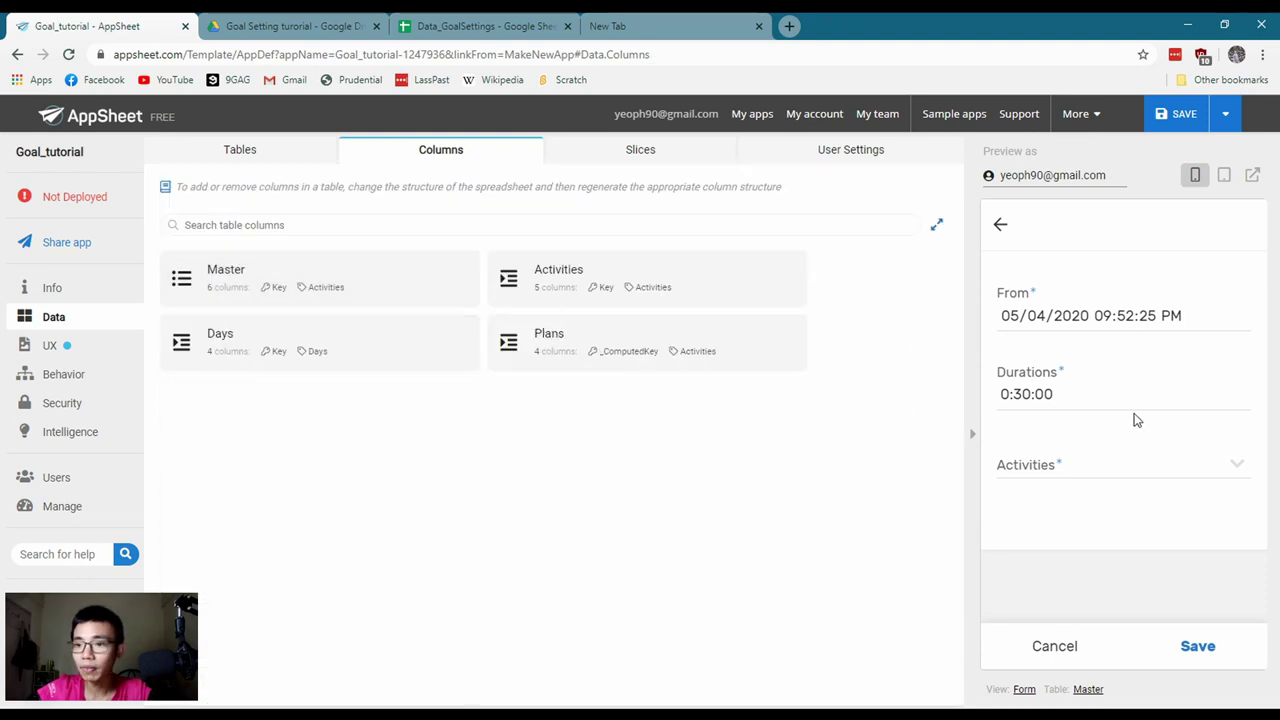
pyautogui.click(1095, 470)
pyautogui.click(1066, 458)
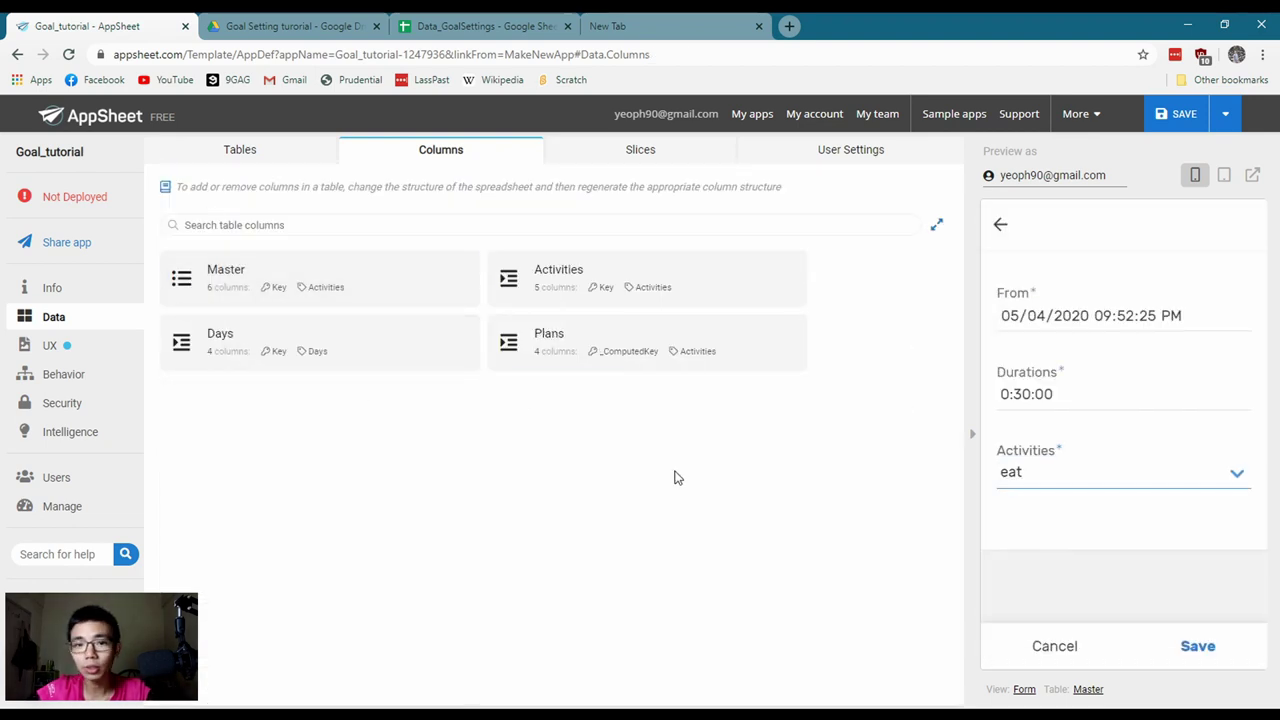
# Brand the app with the dark theme and Purple primary color, and check the Daily view in the preview
pyautogui.click(88, 352)
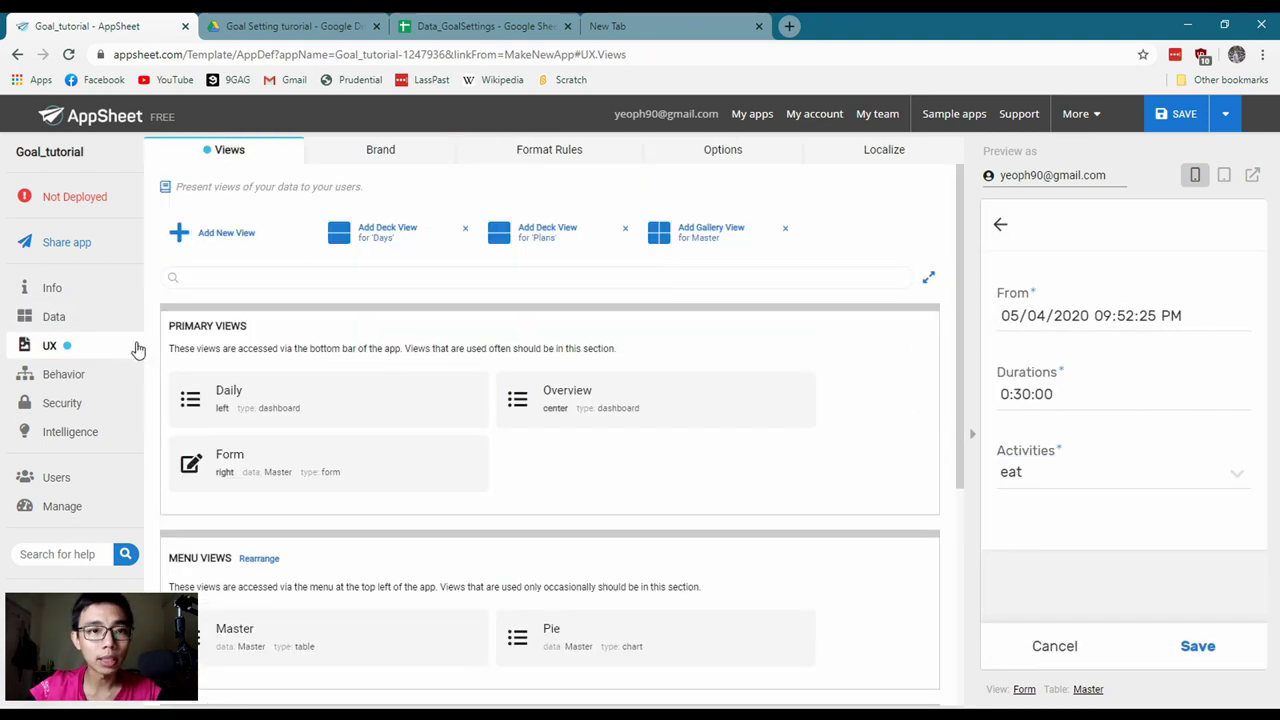
pyautogui.click(370, 155)
pyautogui.click(428, 240)
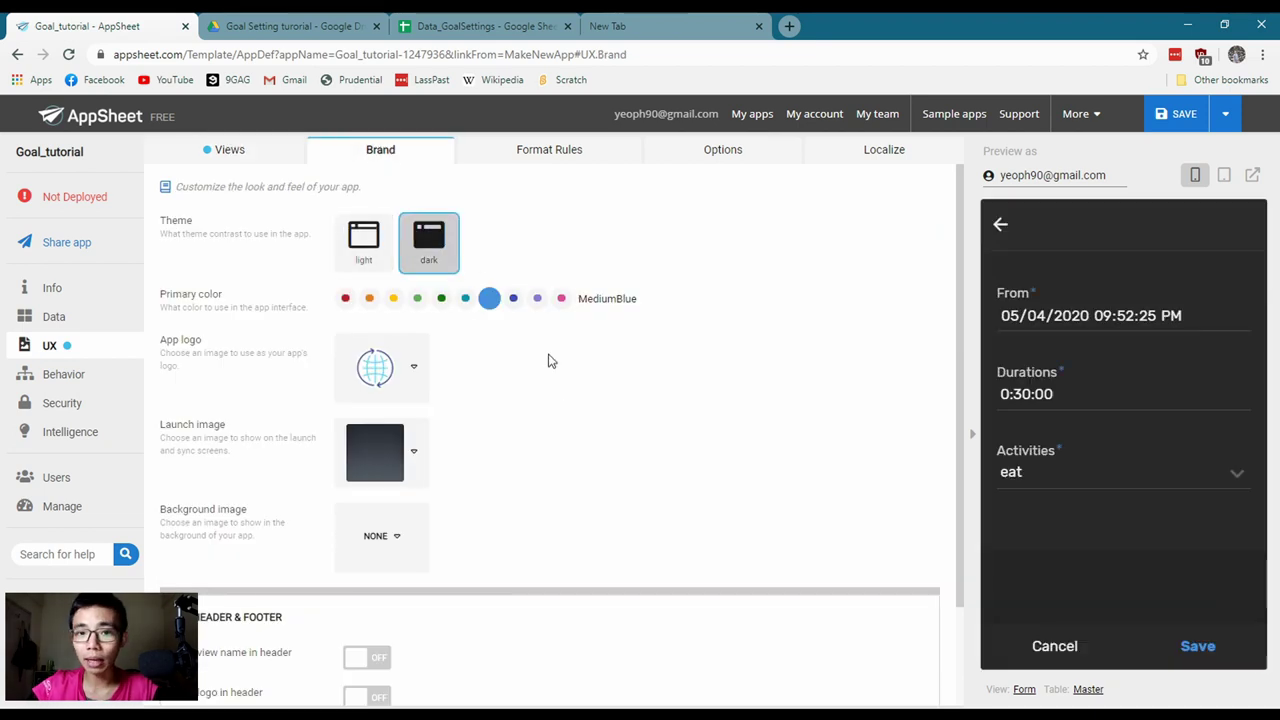
pyautogui.click(537, 298)
pyautogui.click(1055, 646)
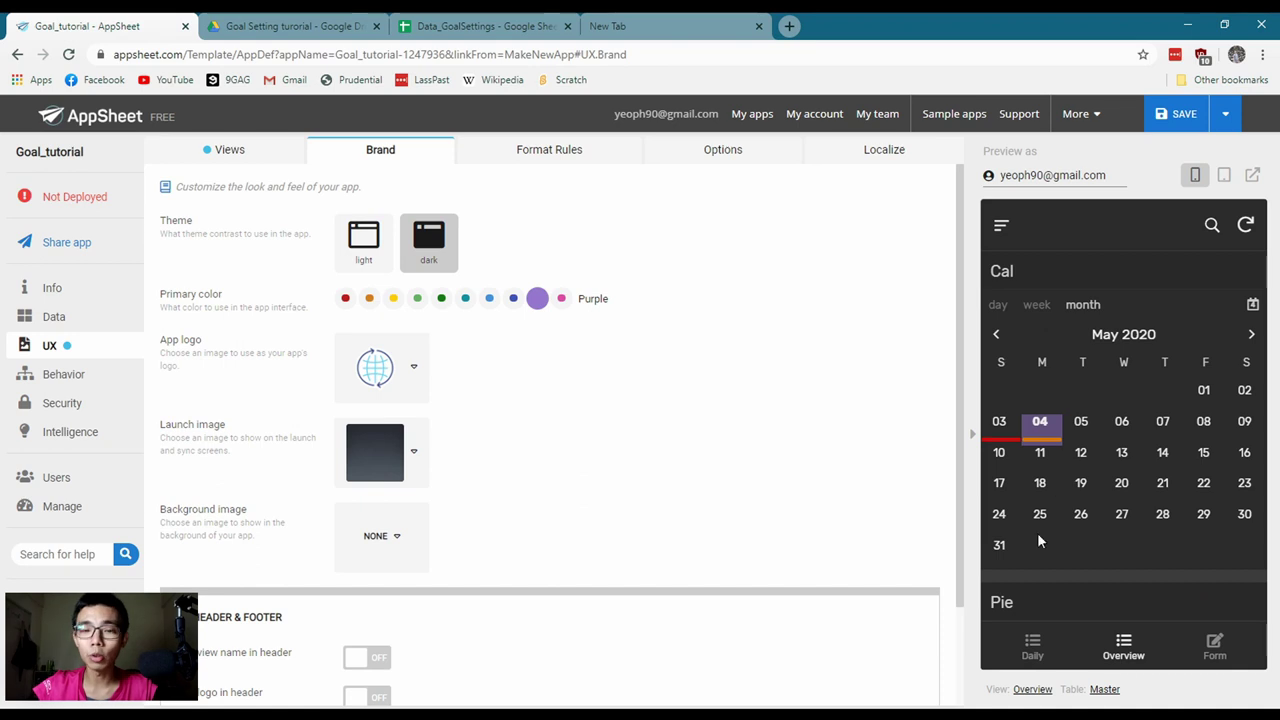
pyautogui.click(1040, 646)
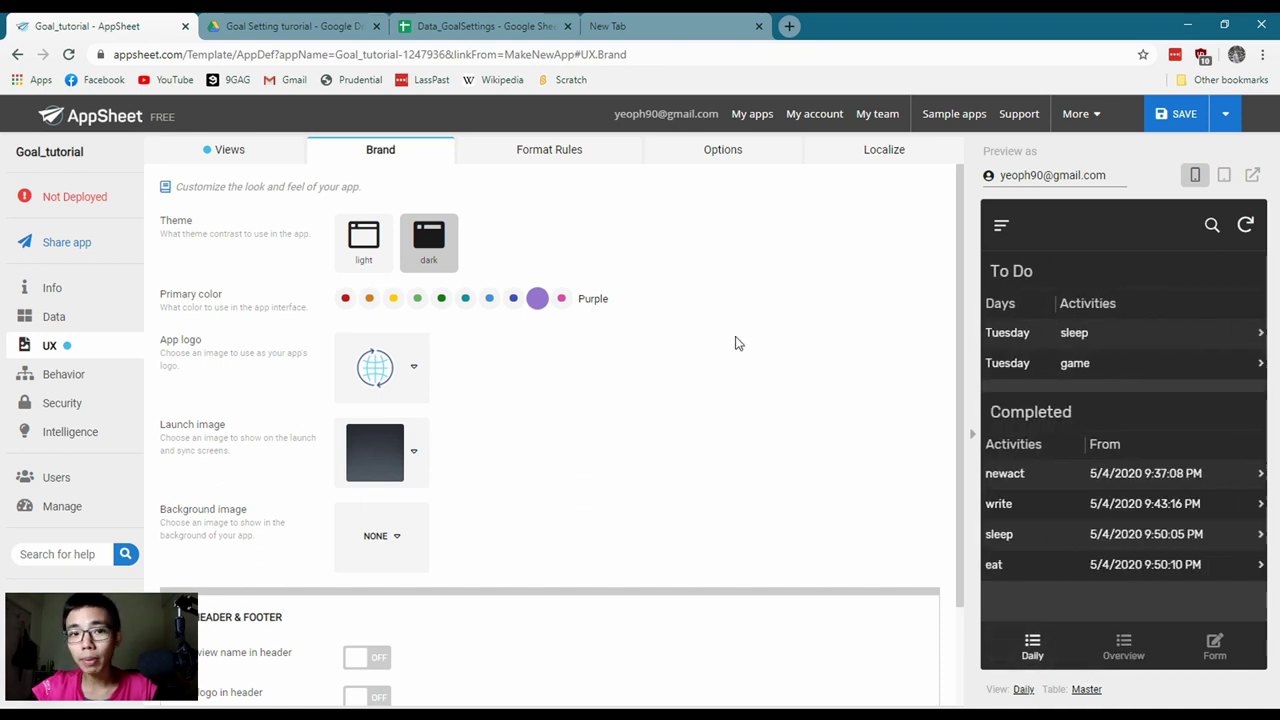
# Set the app logo to the clipboard checklist and the background image to the dark pattern
pyautogui.click(372, 385)
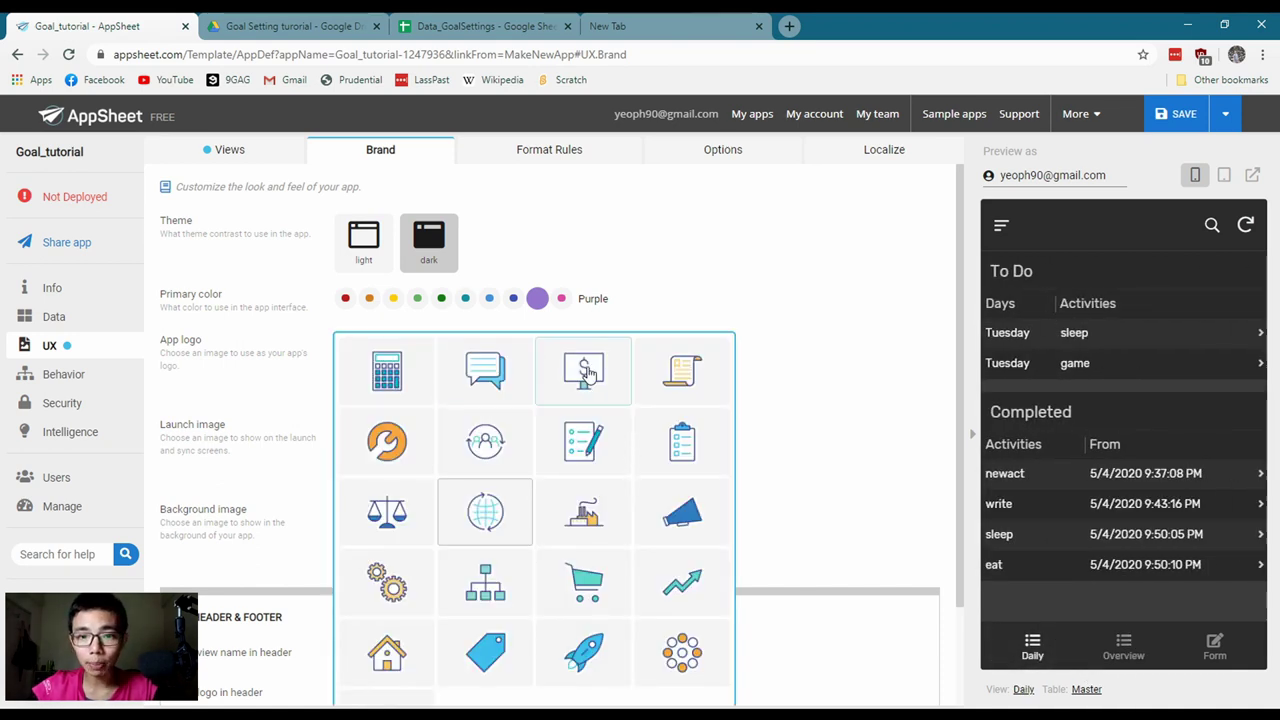
pyautogui.click(683, 443)
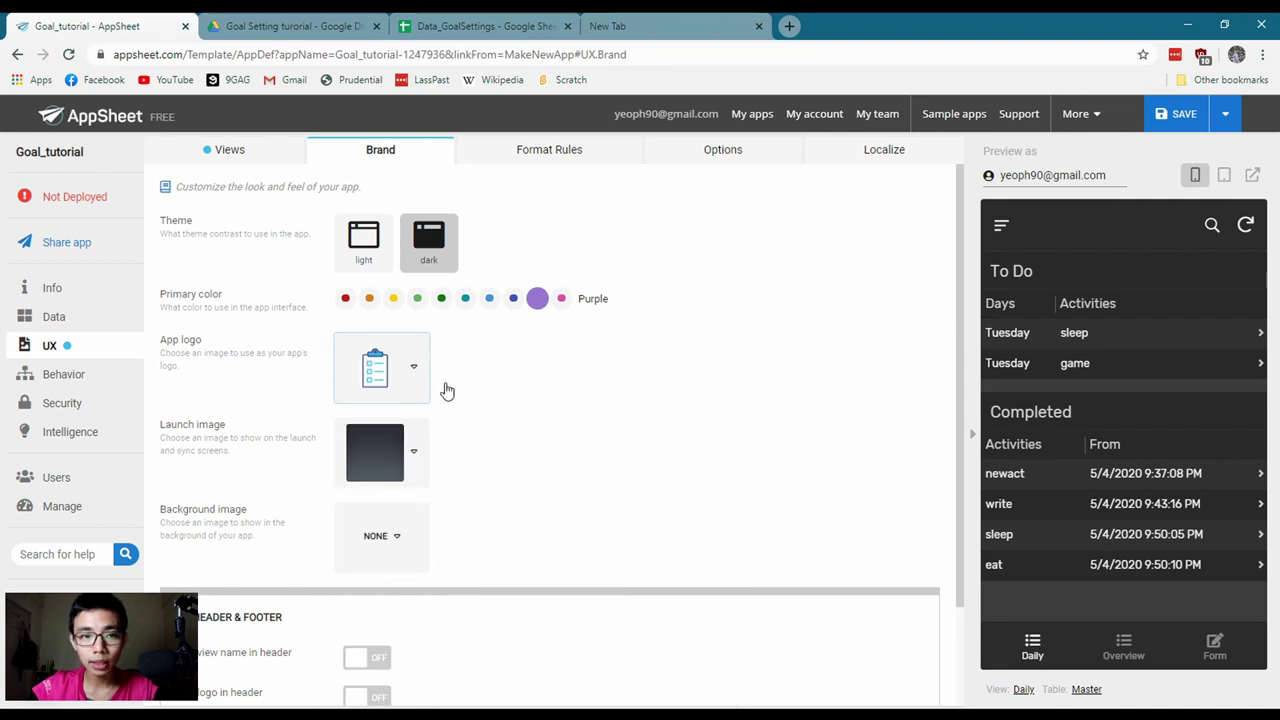
pyautogui.click(392, 536)
pyautogui.click(695, 562)
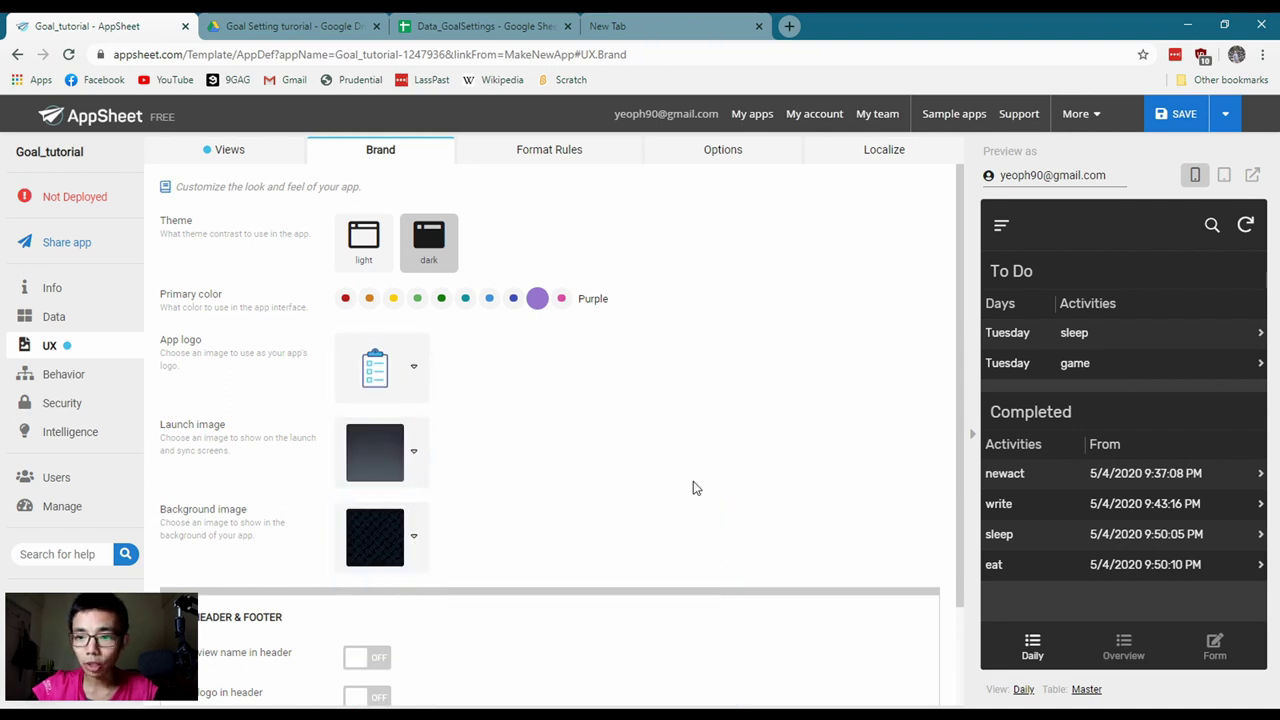
# Show the logo in the header, apply the style with the purple footer, and check the Overview view
pyautogui.scroll(-2, 680, 438)
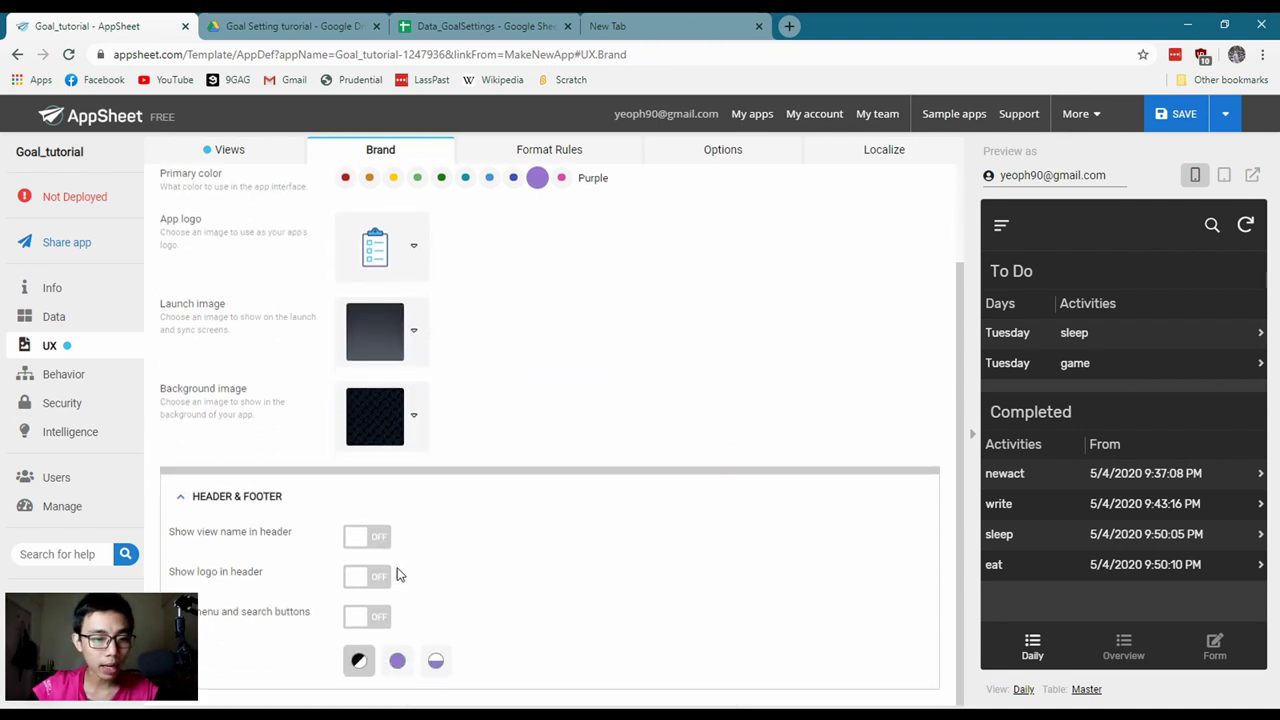
pyautogui.click(370, 577)
pyautogui.click(435, 660)
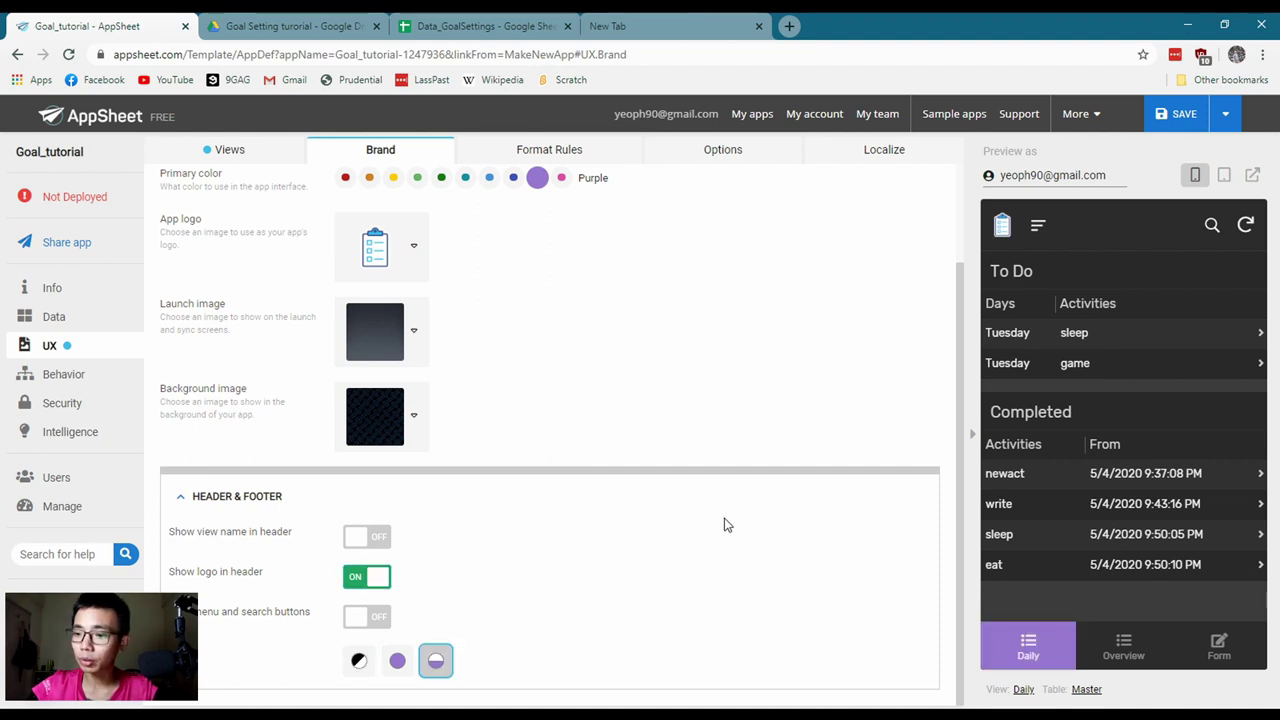
pyautogui.click(1125, 648)
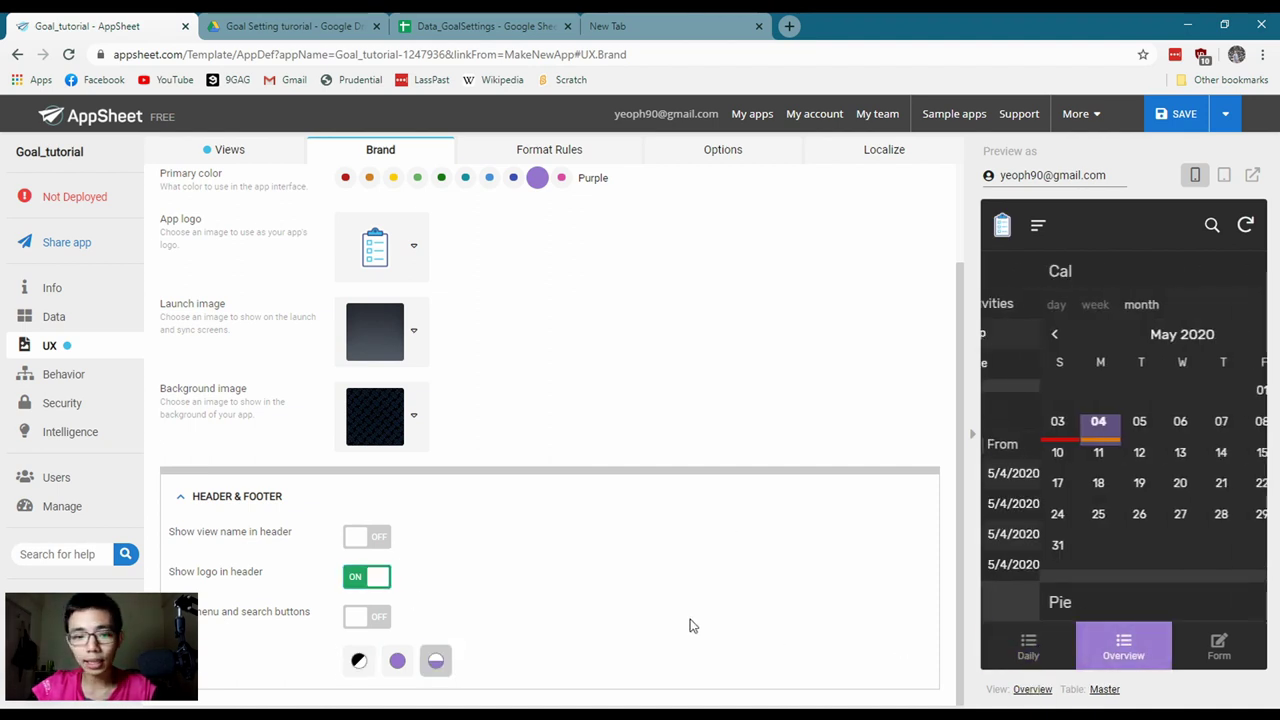
# Try showing the view name in the header and switch it back off
pyautogui.click(370, 538)
pyautogui.click(372, 538)
pyautogui.click(372, 538)
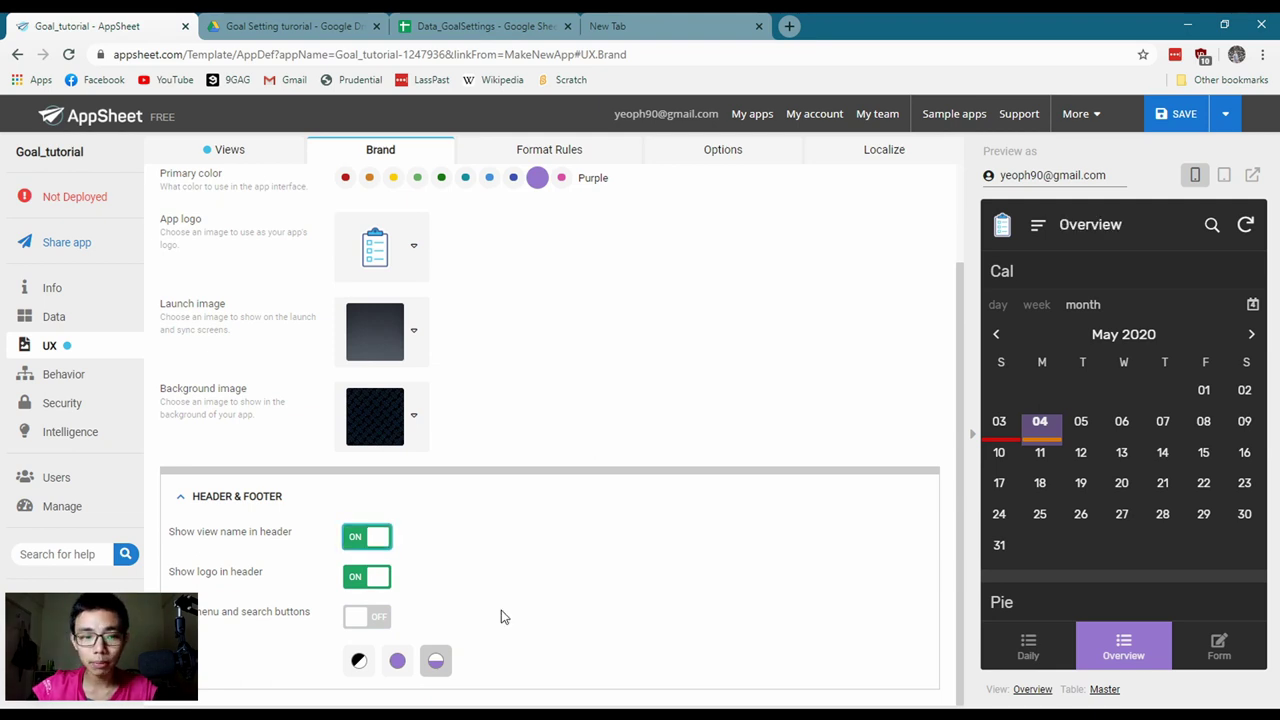
pyautogui.click(350, 540)
pyautogui.scroll(2, 697, 383)
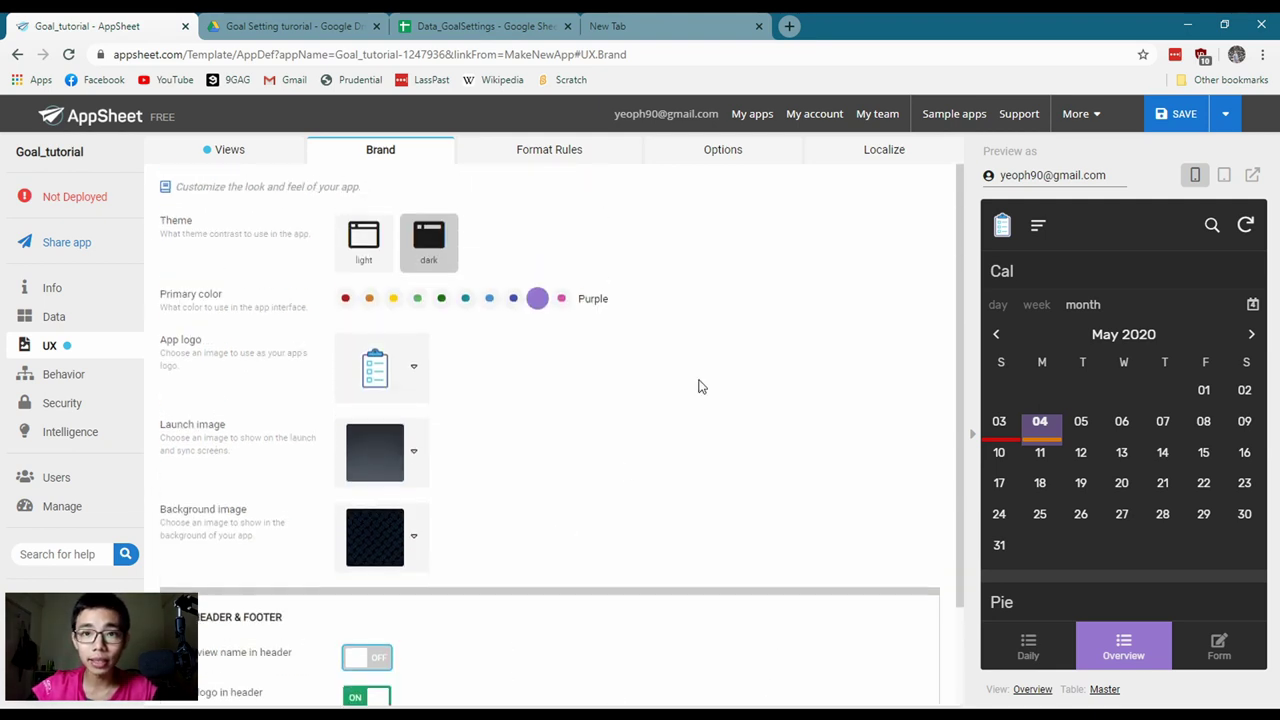
# Open the app's data tables, collapse the Master table, and show the Daily view in the preview
pyautogui.click(118, 320)
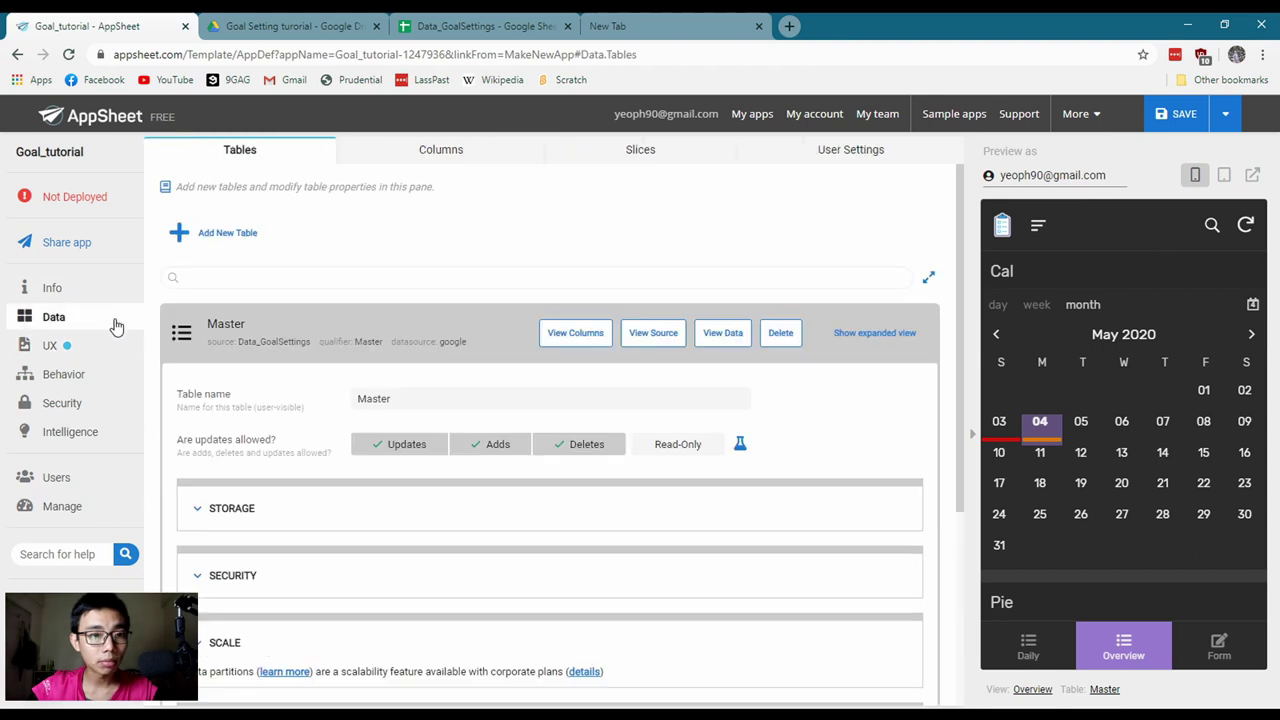
pyautogui.click(329, 334)
pyautogui.click(1043, 648)
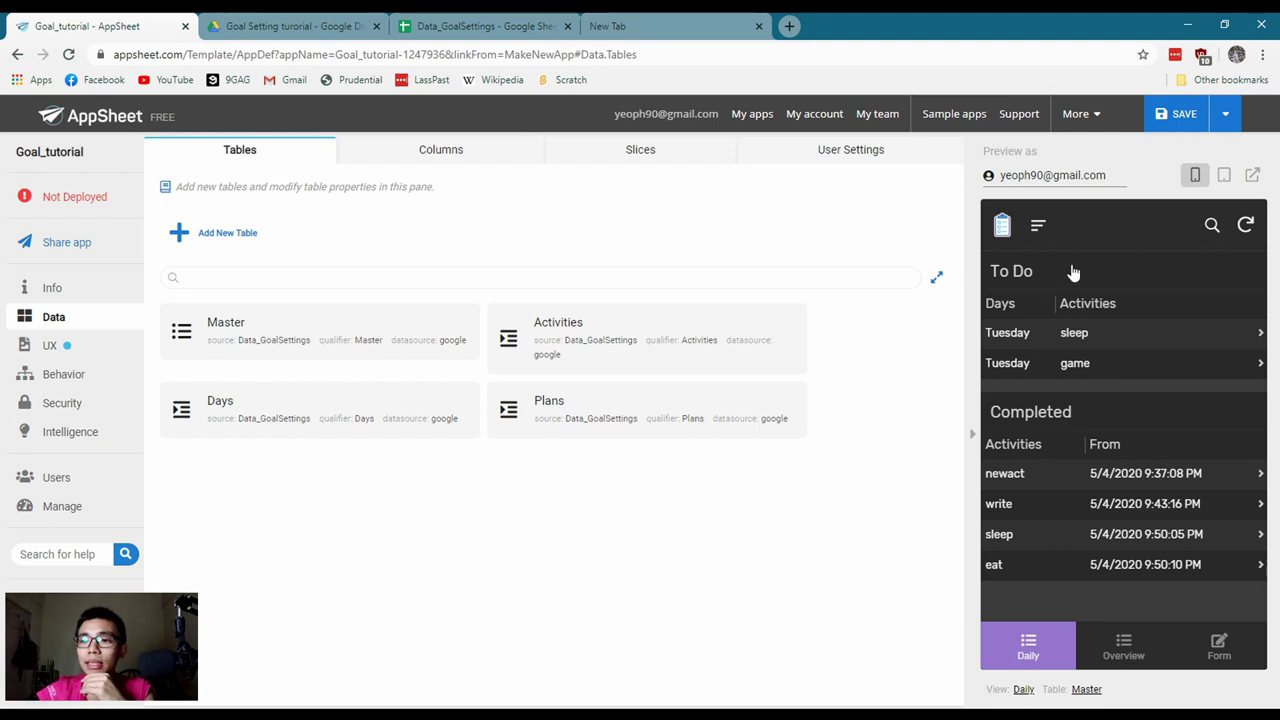
# Add a test entry through the previewed Form with write as the activity and save it
pyautogui.click(1205, 651)
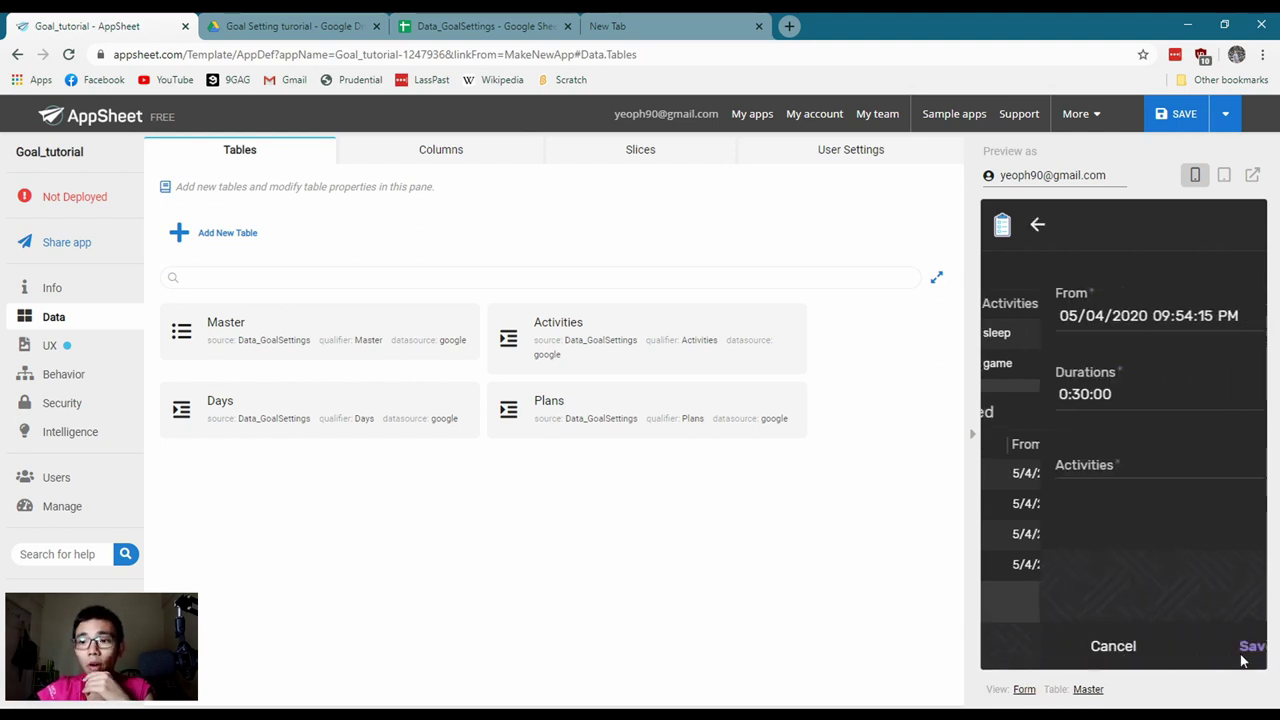
pyautogui.click(1063, 485)
pyautogui.click(1055, 416)
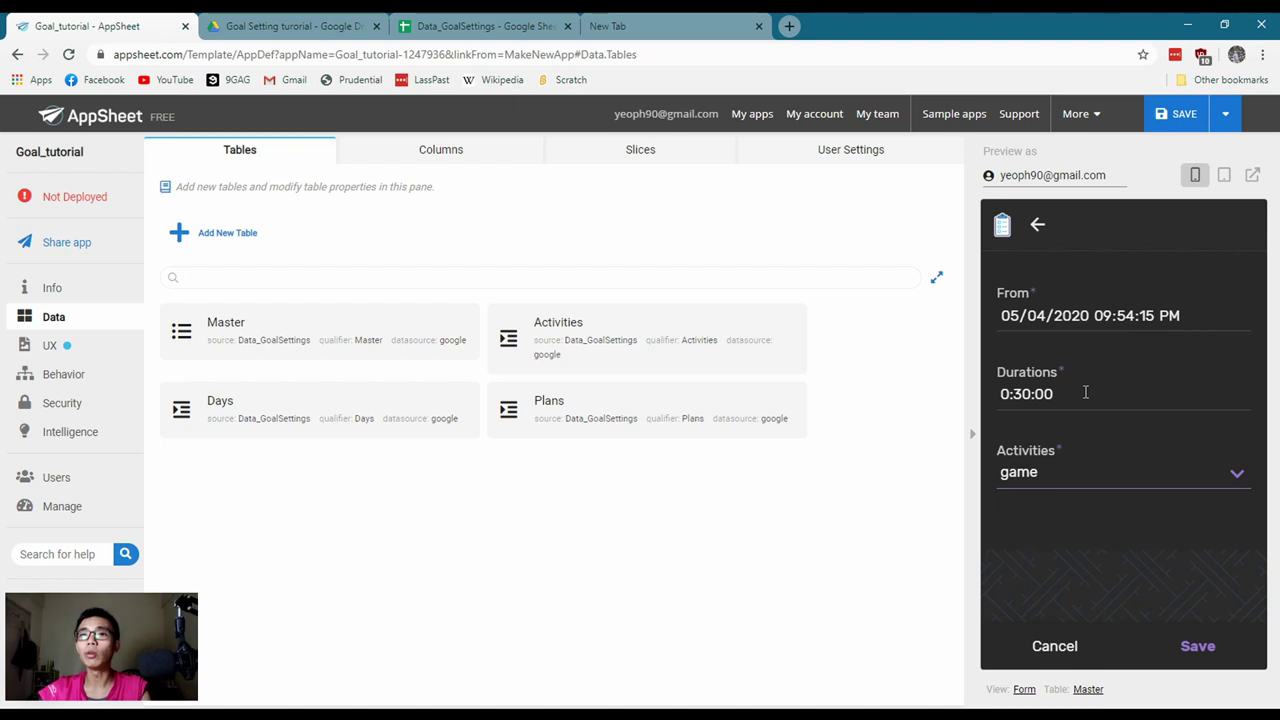
pyautogui.click(1062, 482)
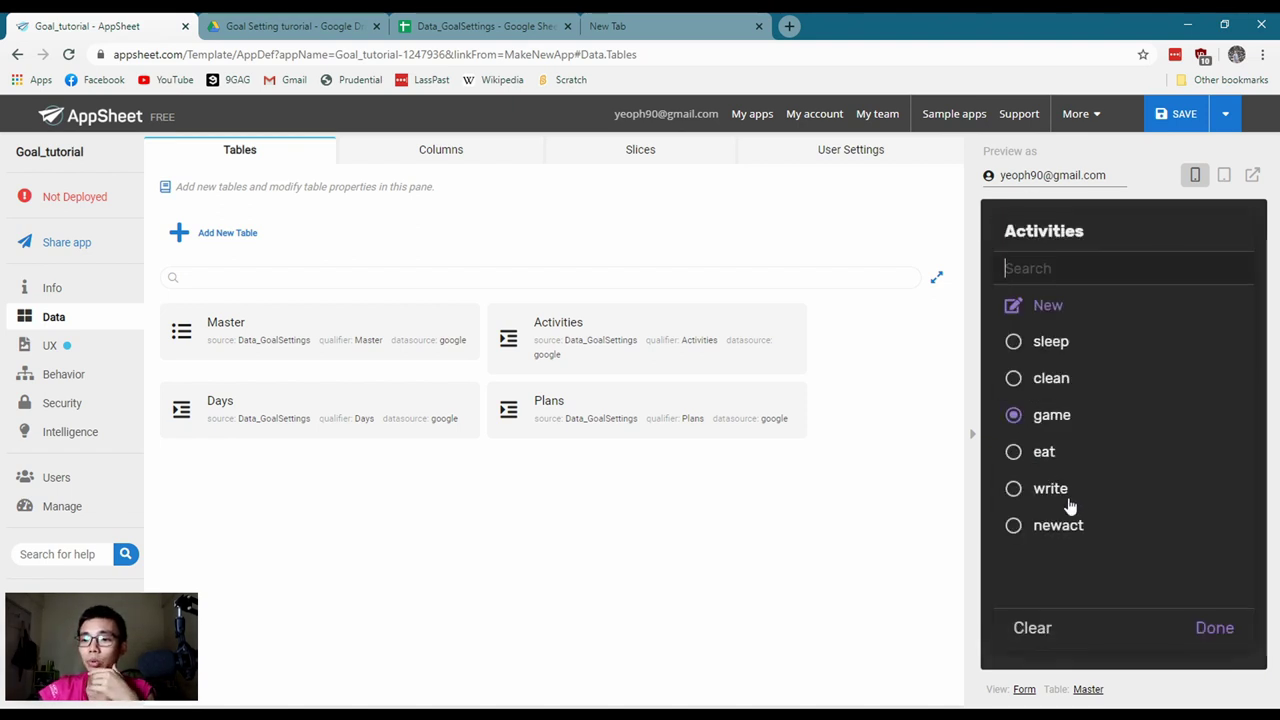
pyautogui.click(1066, 497)
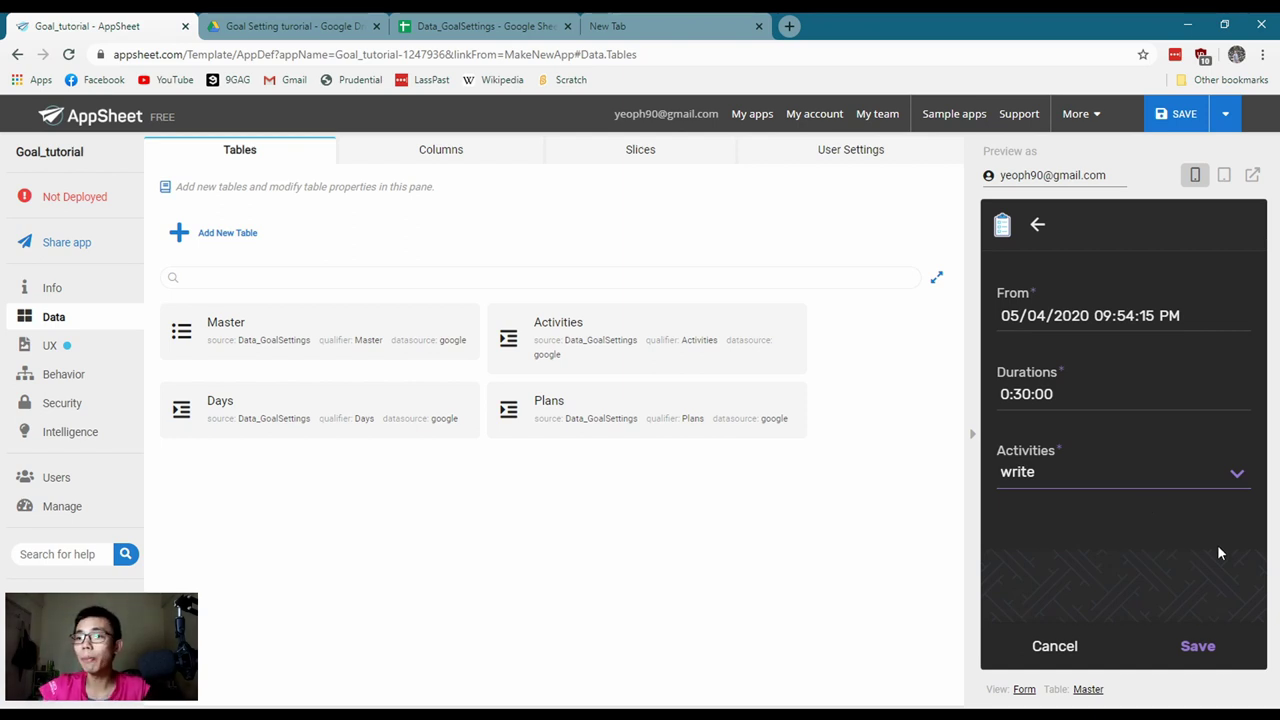
pyautogui.click(1210, 648)
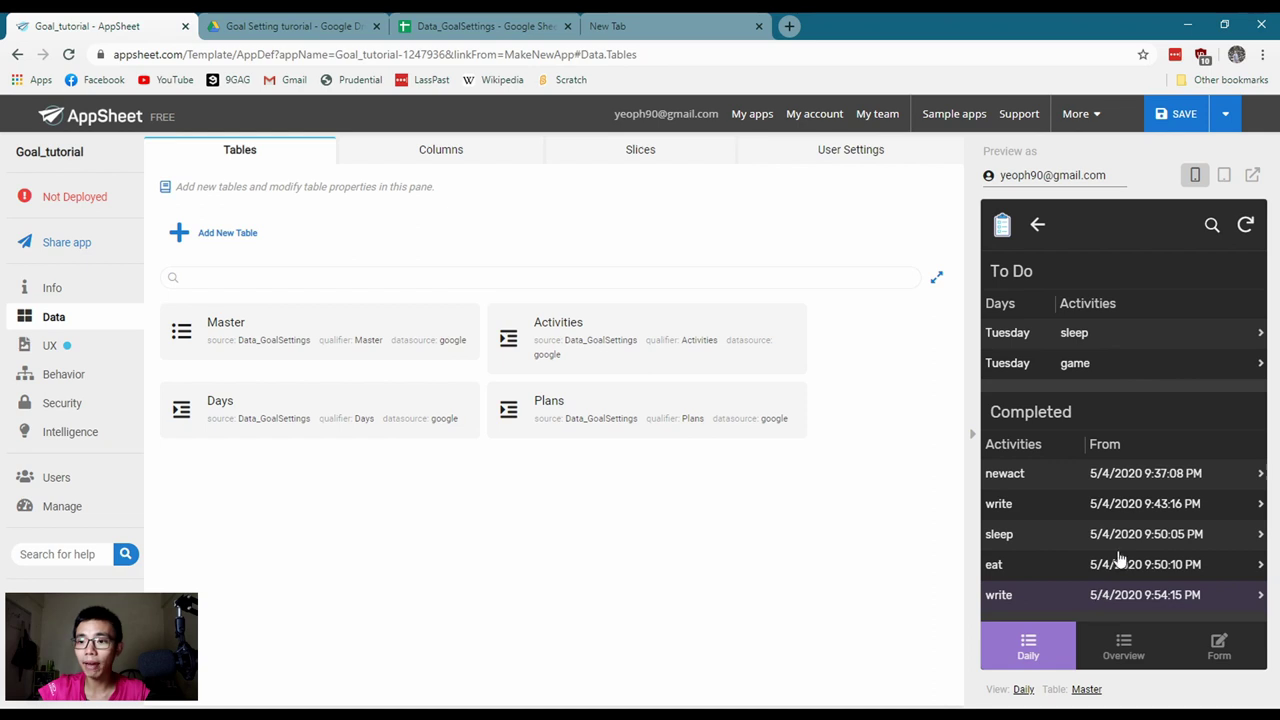
# Check the dashboard and calendar in the app preview and save the app
pyautogui.click(1123, 662)
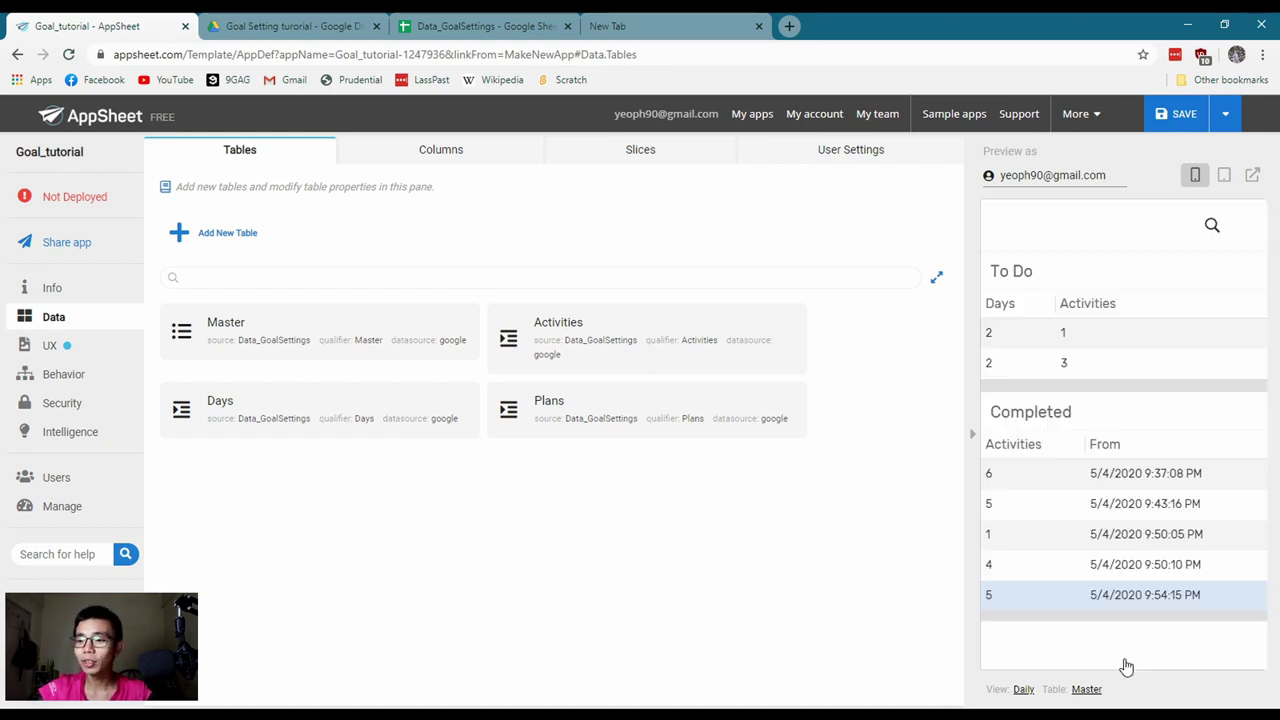
pyautogui.click(1057, 650)
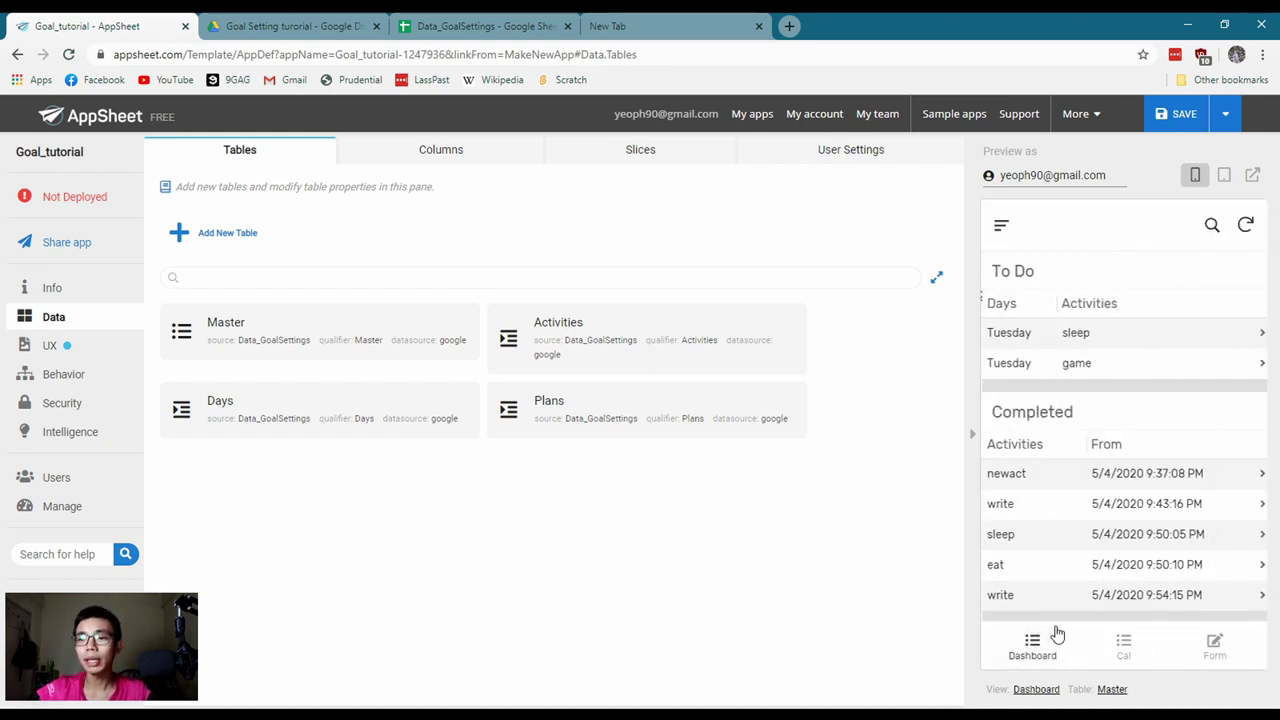
pyautogui.click(1121, 643)
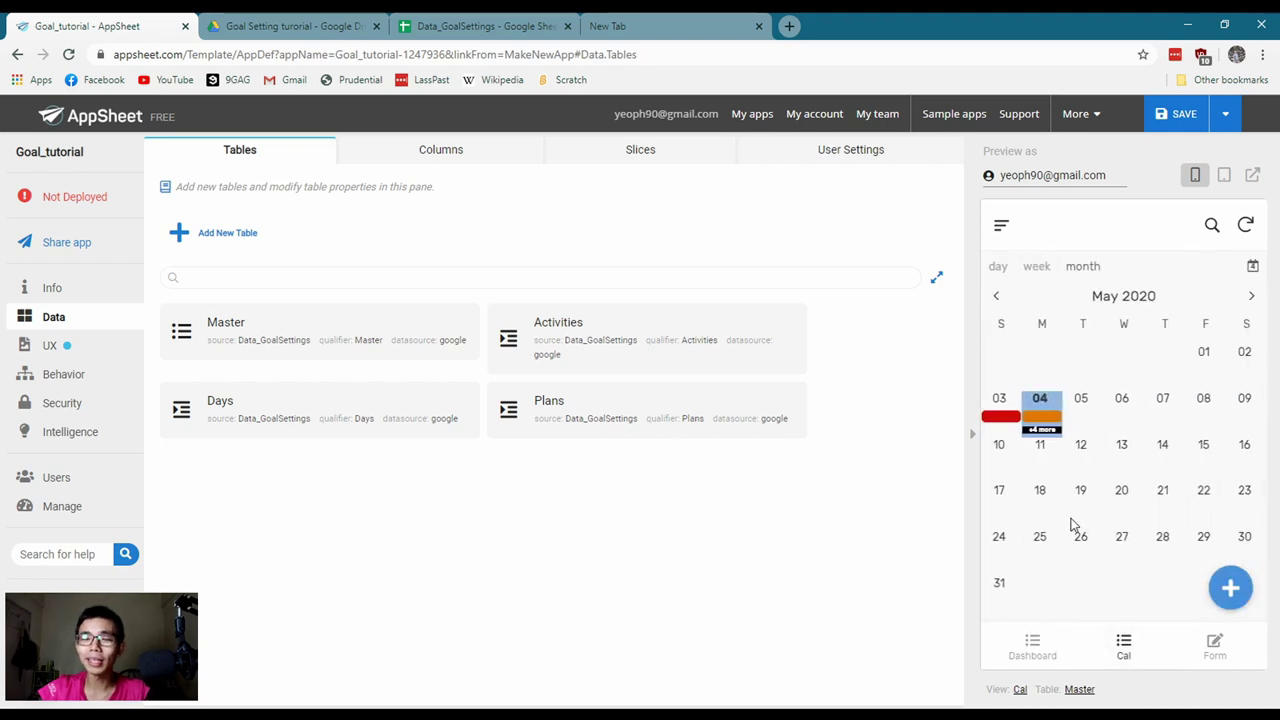
pyautogui.click(1182, 118)
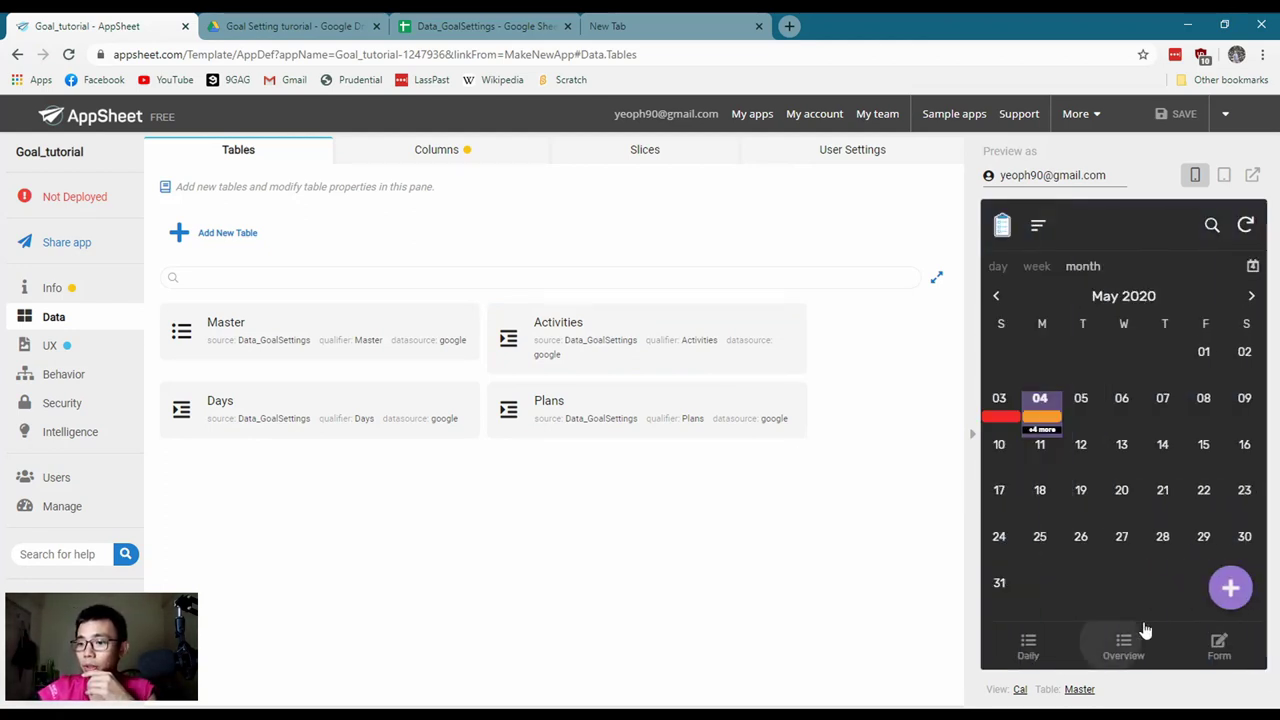
# Examine the Overview view in the preview, switching the calendar to the day display for May 04 and inspecting the pie chart
pyautogui.click(1140, 636)
pyautogui.scroll(-3, 1030, 395)
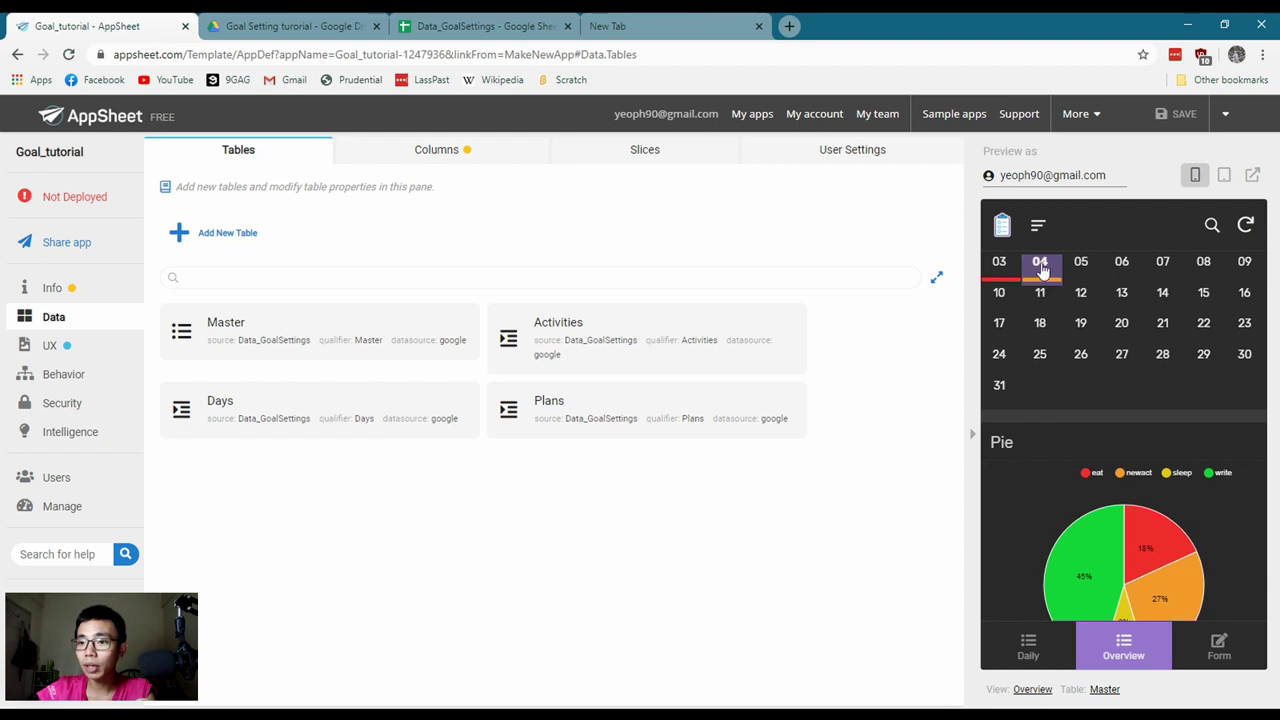
pyautogui.scroll(3, 1057, 334)
pyautogui.click(1047, 313)
pyautogui.click(998, 305)
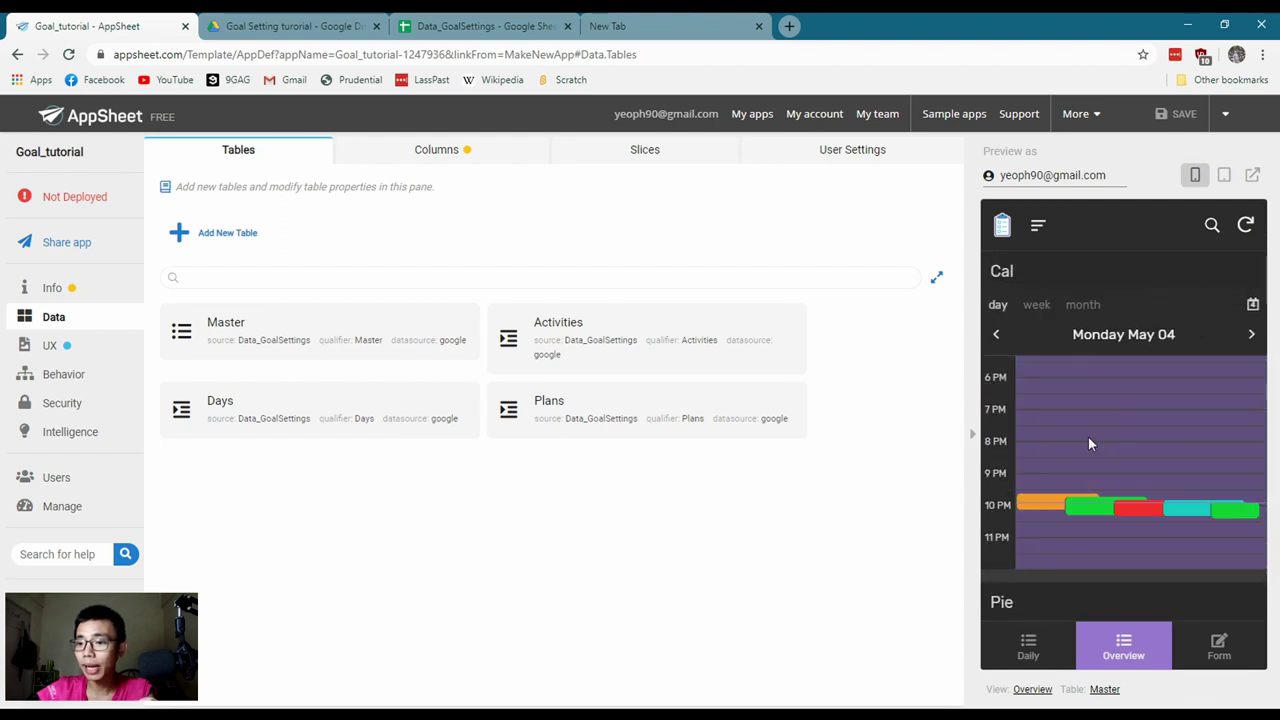
pyautogui.scroll(-5, 1040, 460)
pyautogui.moveTo(1168, 447)
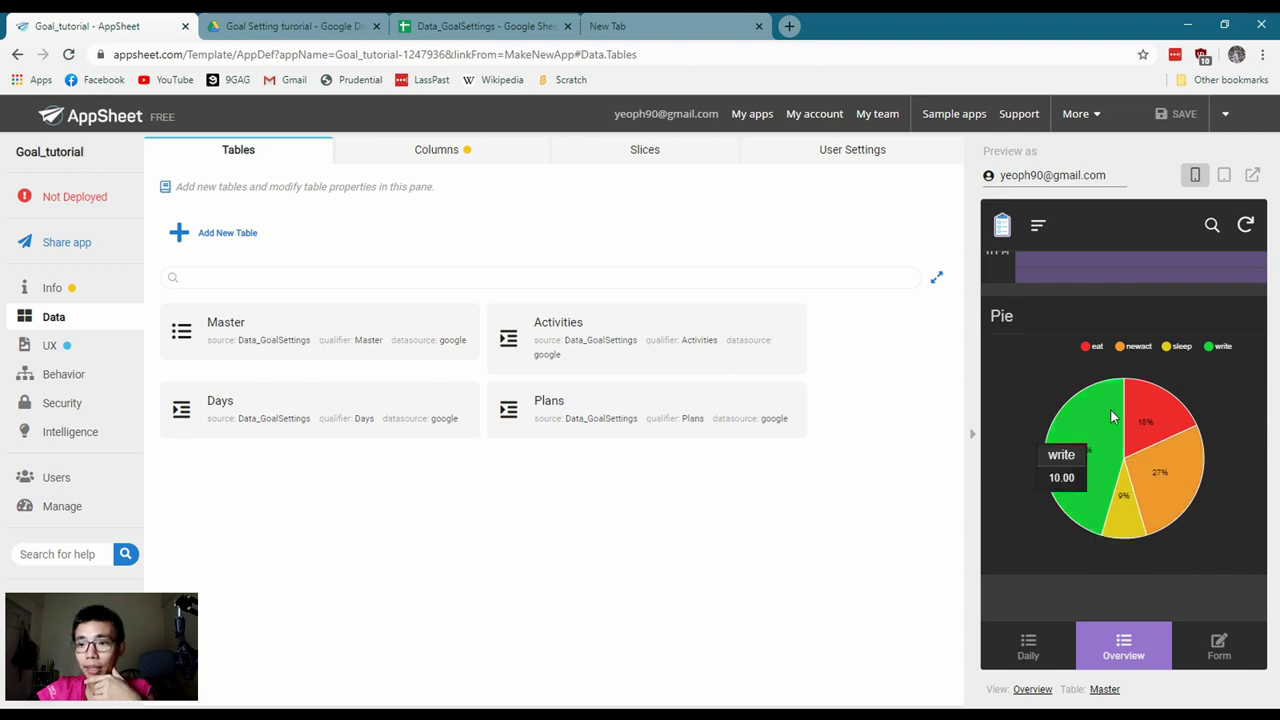
pyautogui.moveTo(1053, 470)
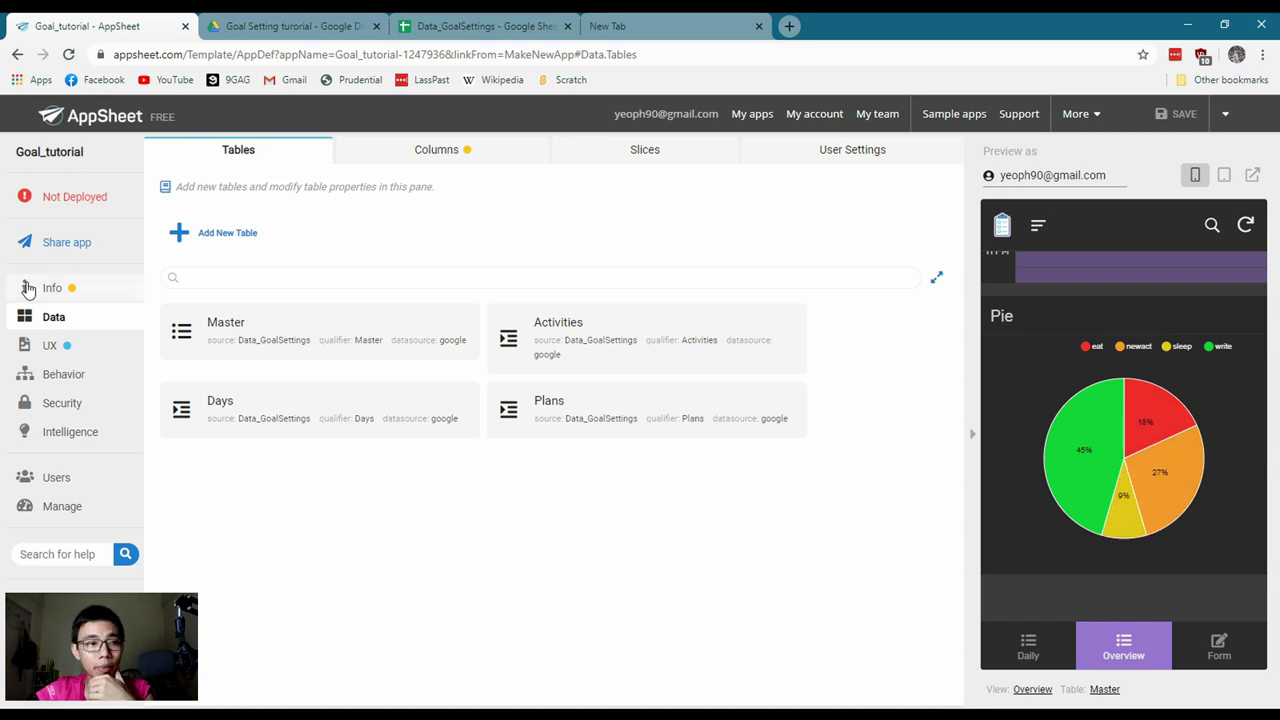
# Open the settings of the Pie view and set its group aggregate to COUNT
pyautogui.click(100, 347)
pyautogui.scroll(-4, 400, 442)
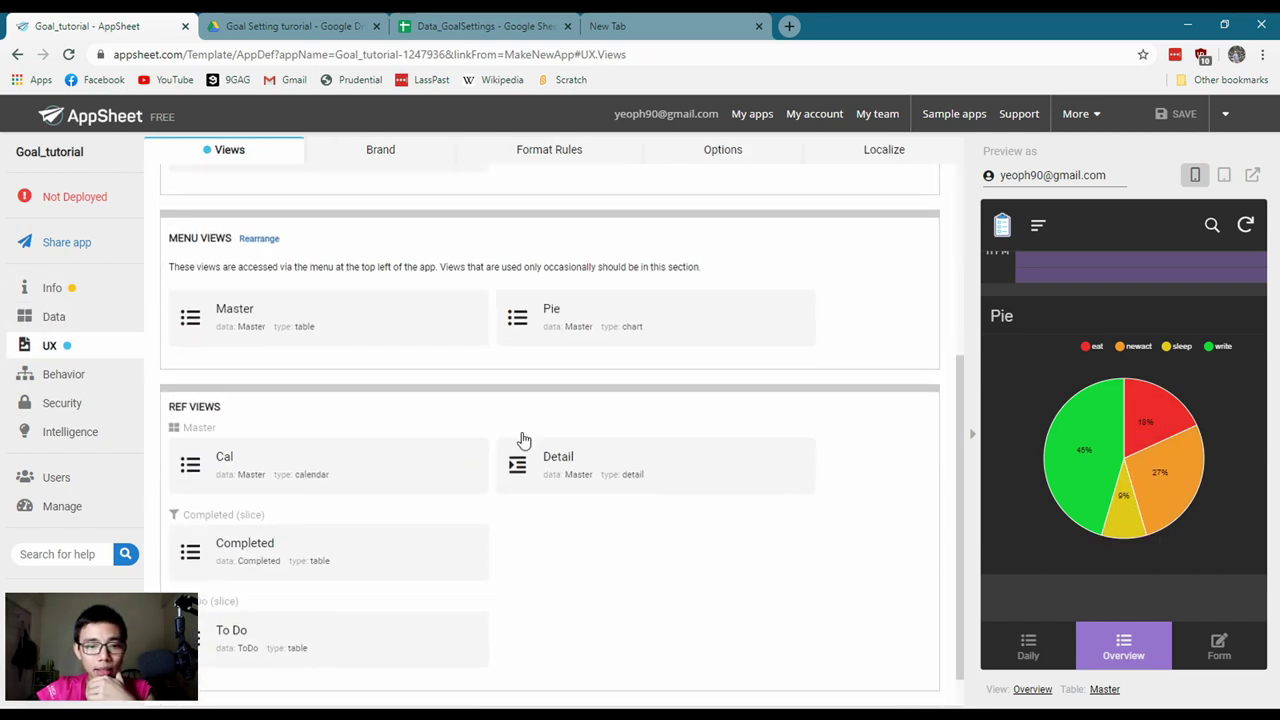
pyautogui.click(586, 308)
pyautogui.scroll(-2, 589, 420)
pyautogui.scroll(-2, 589, 476)
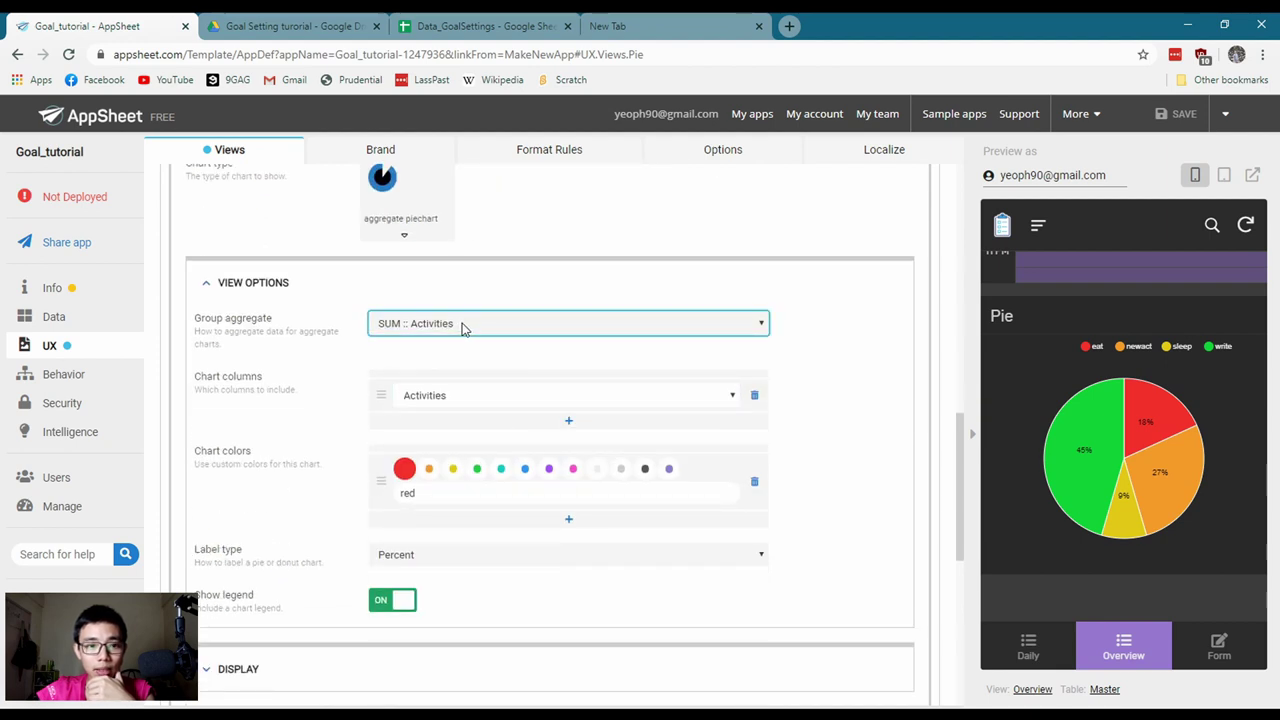
pyautogui.press('Up')
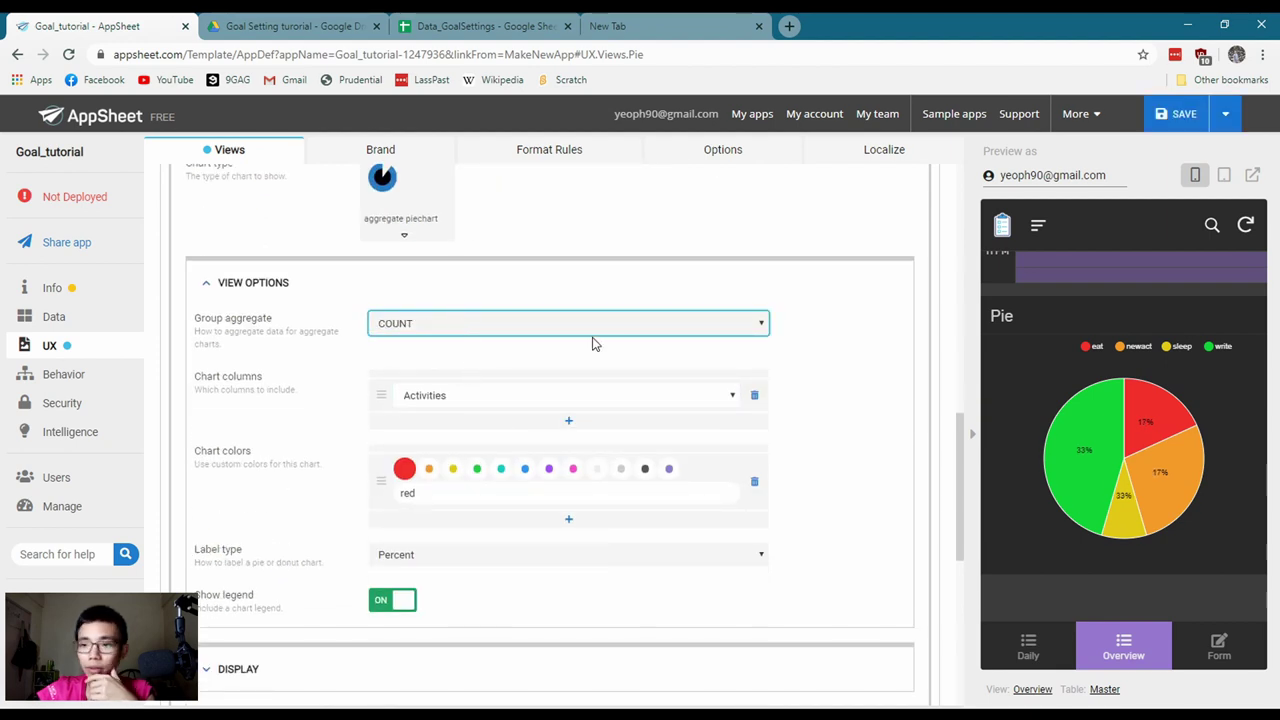
# Try SUM and AVERAGE of Activities as the Pie view's group aggregate, and return it to COUNT
pyautogui.click(471, 320)
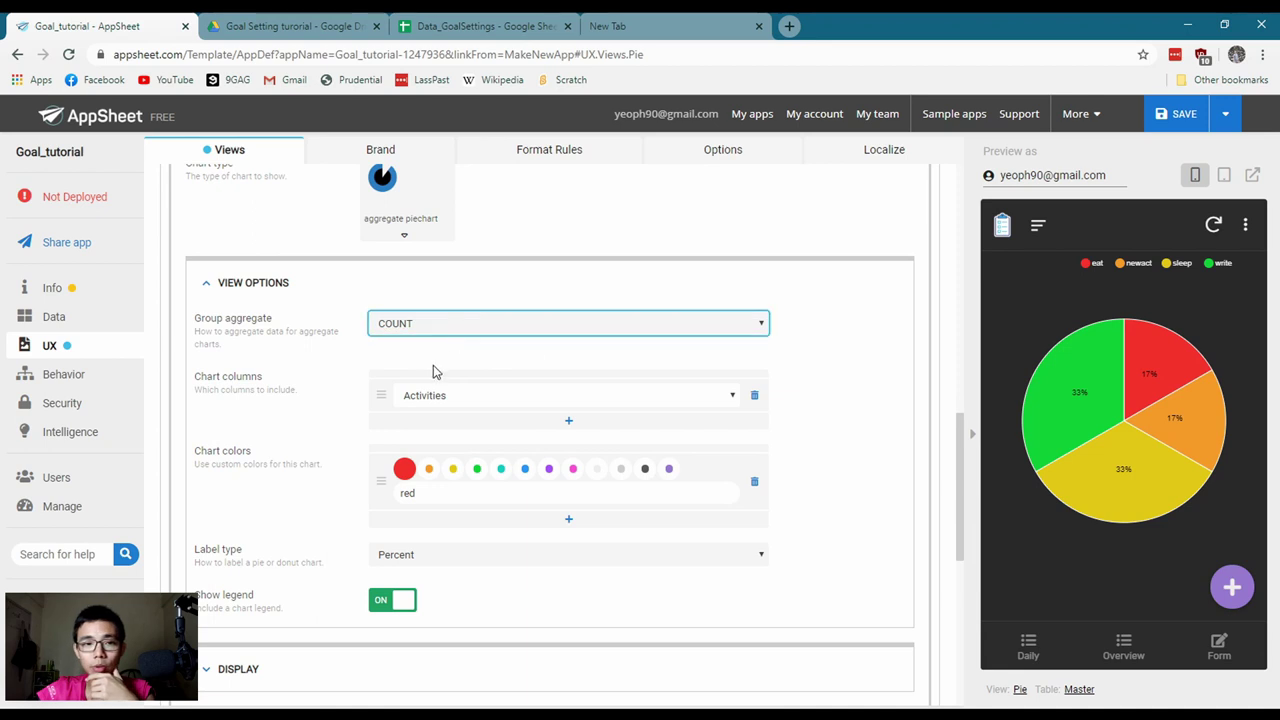
pyautogui.click(434, 371)
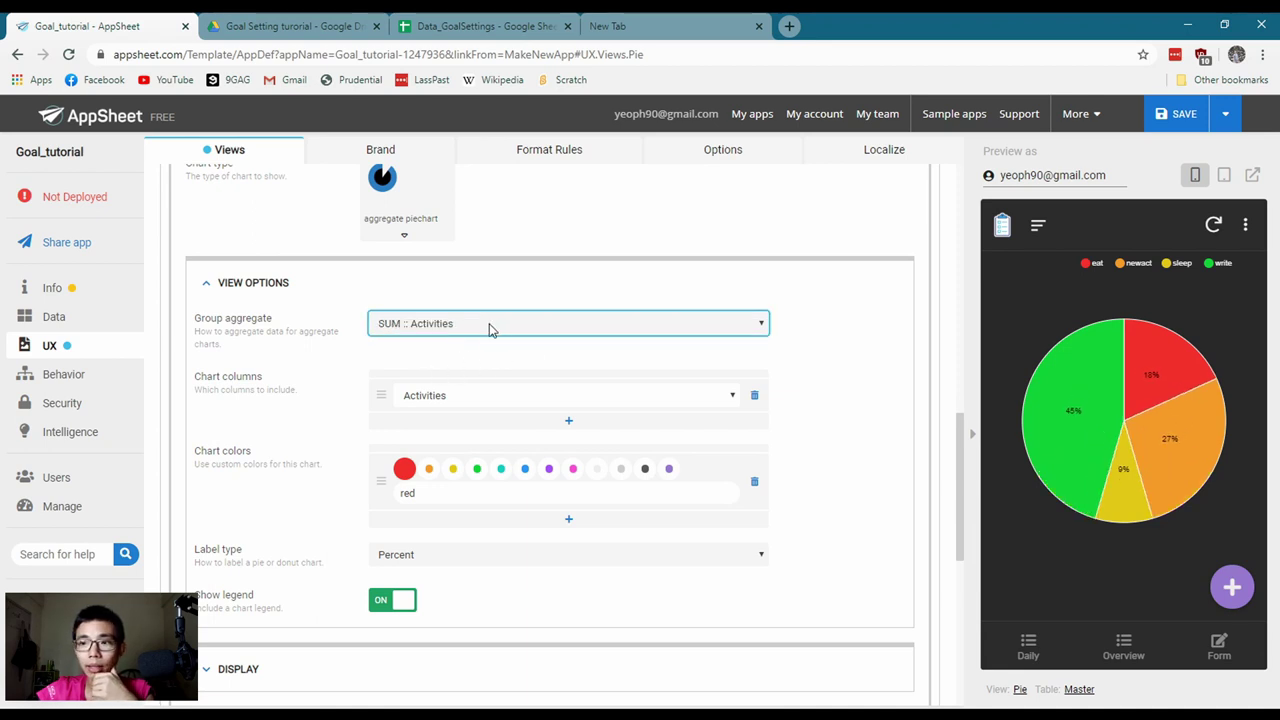
pyautogui.press('Down')
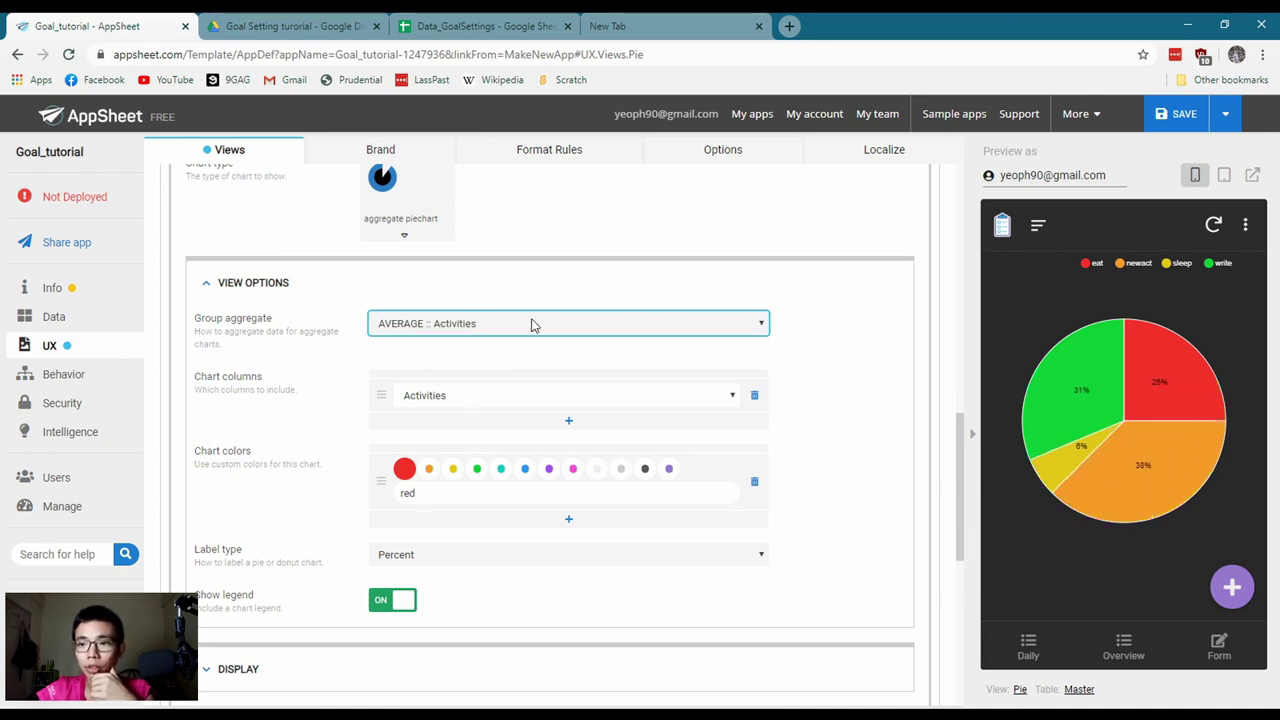
pyautogui.press('Up')
pyautogui.press('Up')
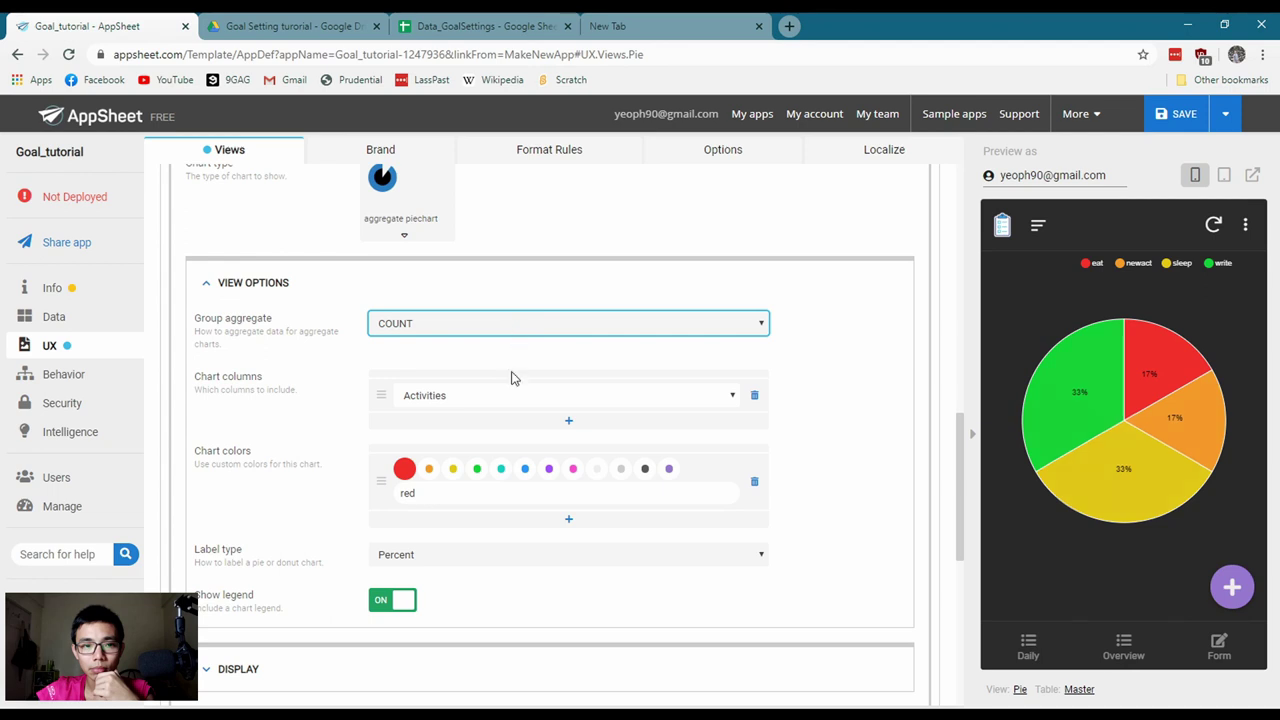
# Set the Pie view's chart columns to Durations and Activities and its group aggregate to NONE
pyautogui.press('Down')
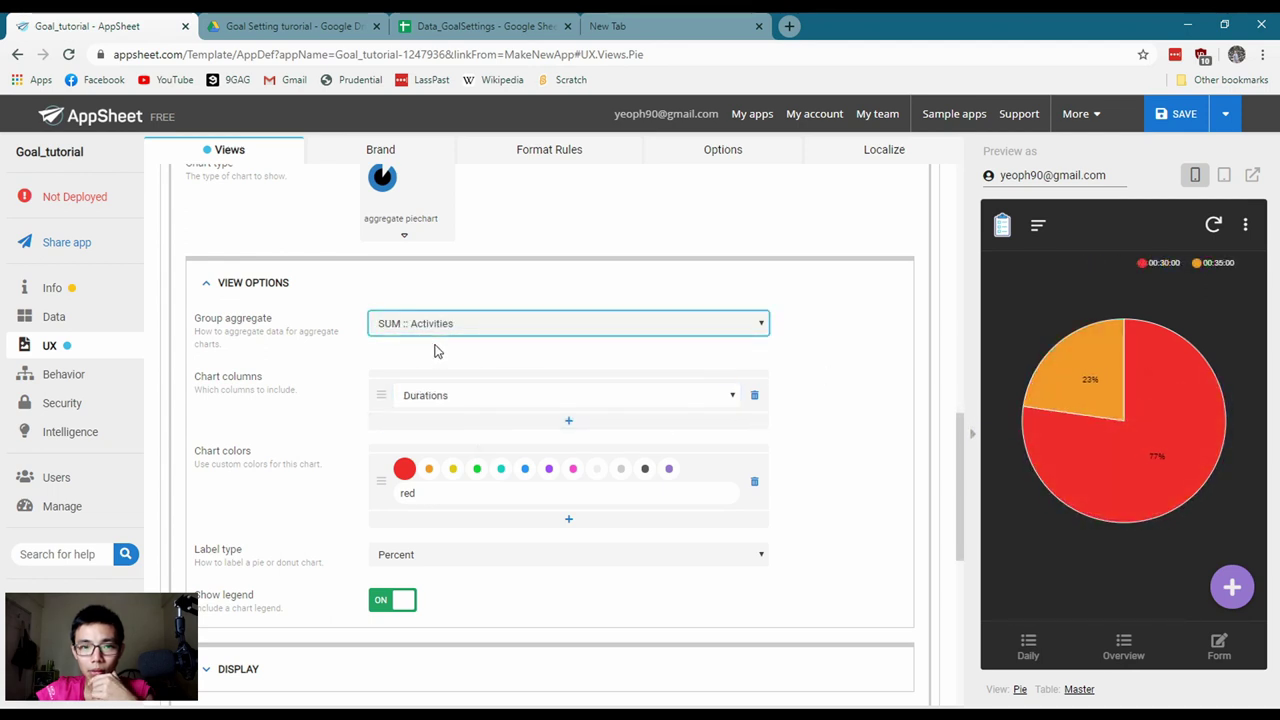
pyautogui.press('Up')
pyautogui.press('Up')
pyautogui.click(516, 421)
pyautogui.press('Down')
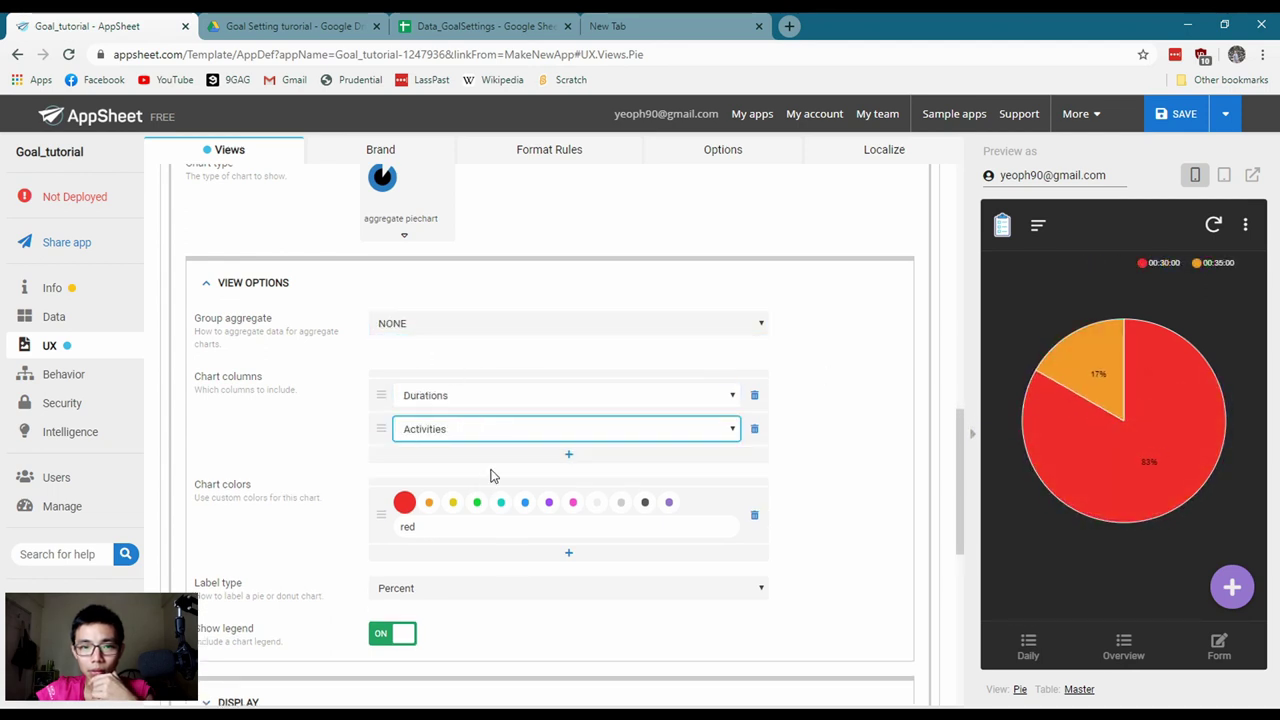
pyautogui.click(816, 476)
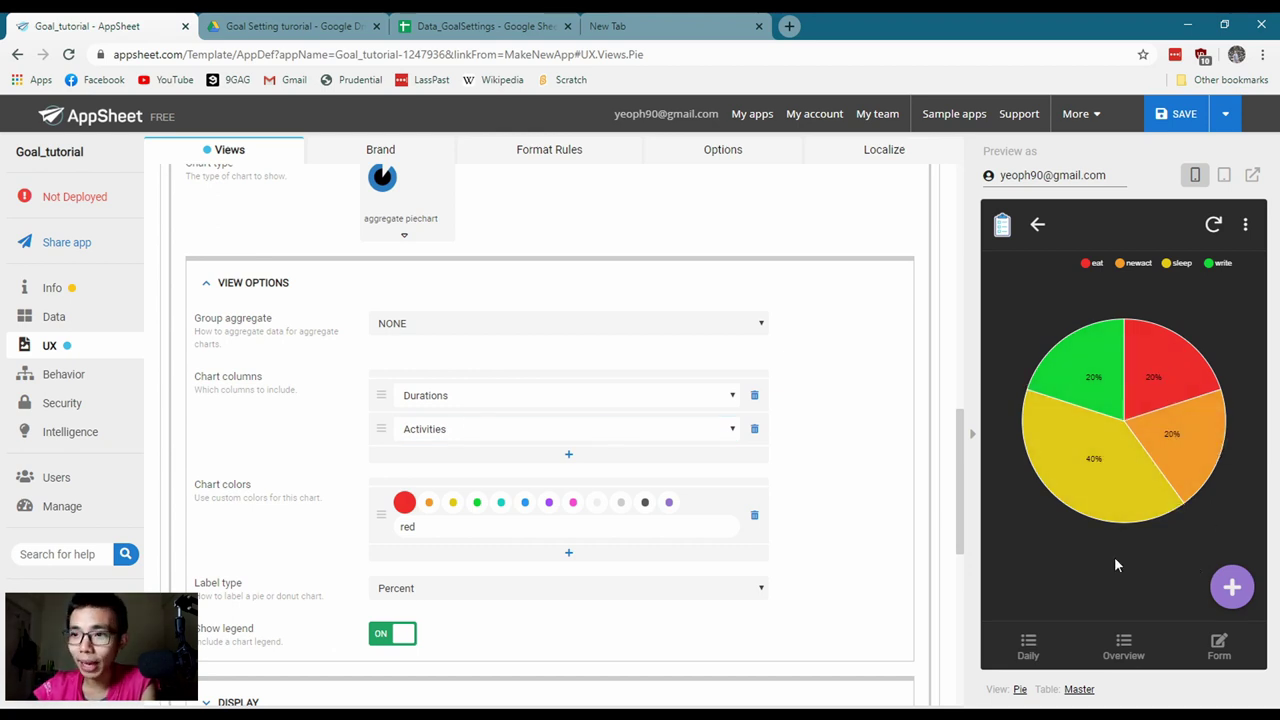
# Examine the Daily lists and the Overview calendar and pie chart in the app preview
pyautogui.click(1040, 230)
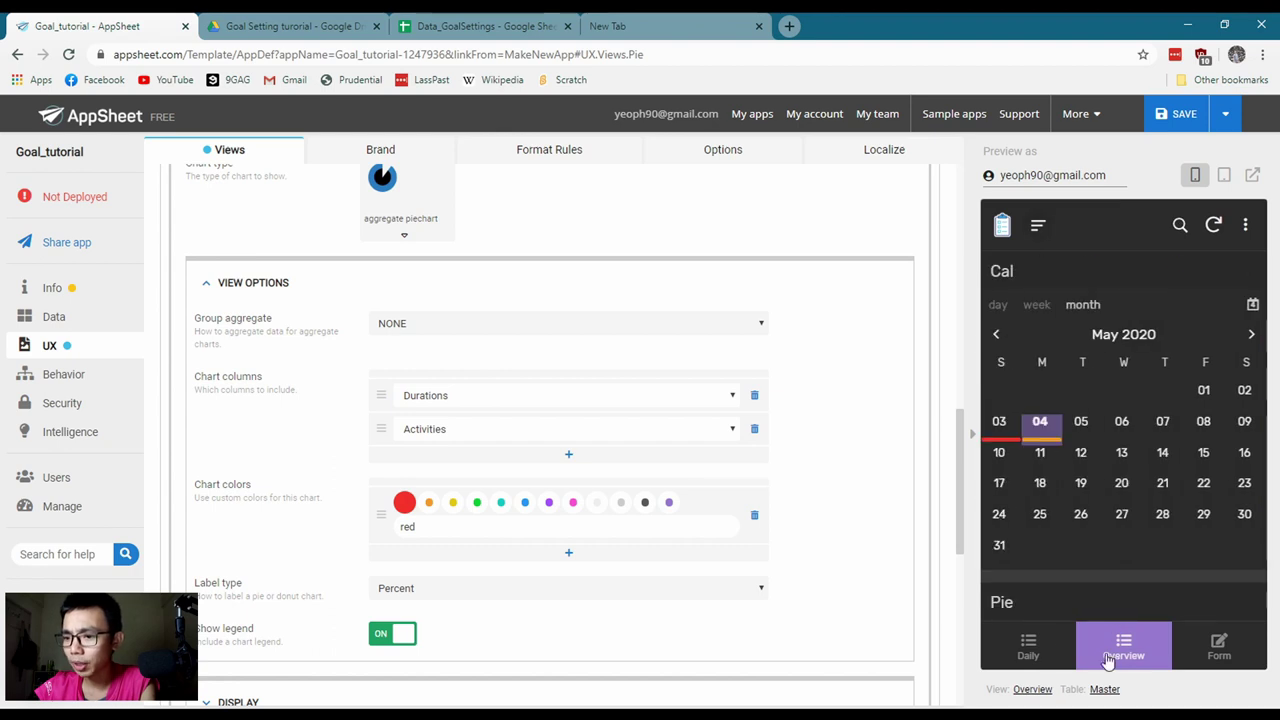
pyautogui.click(1042, 652)
pyautogui.scroll(-1, 1090, 490)
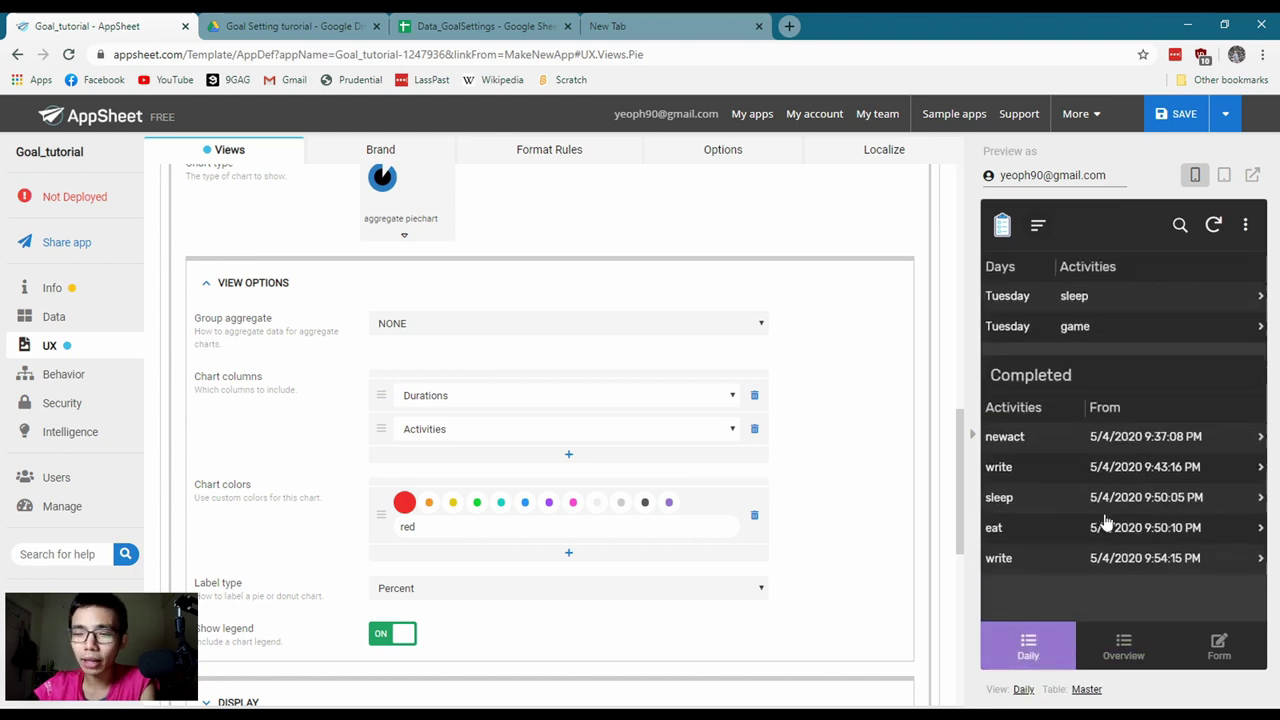
pyautogui.scroll(1, 1100, 520)
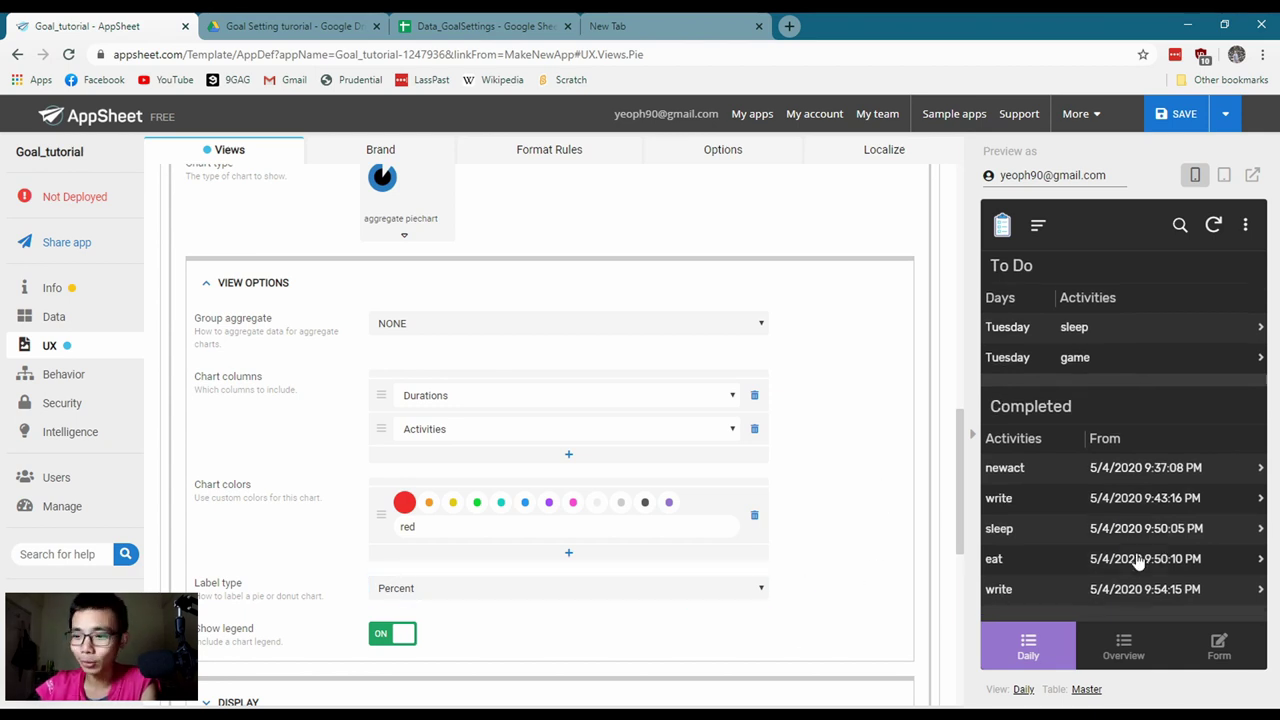
pyautogui.scroll(-1, 1130, 560)
pyautogui.scroll(1, 1122, 590)
pyautogui.click(1122, 643)
pyautogui.scroll(-5, 1120, 500)
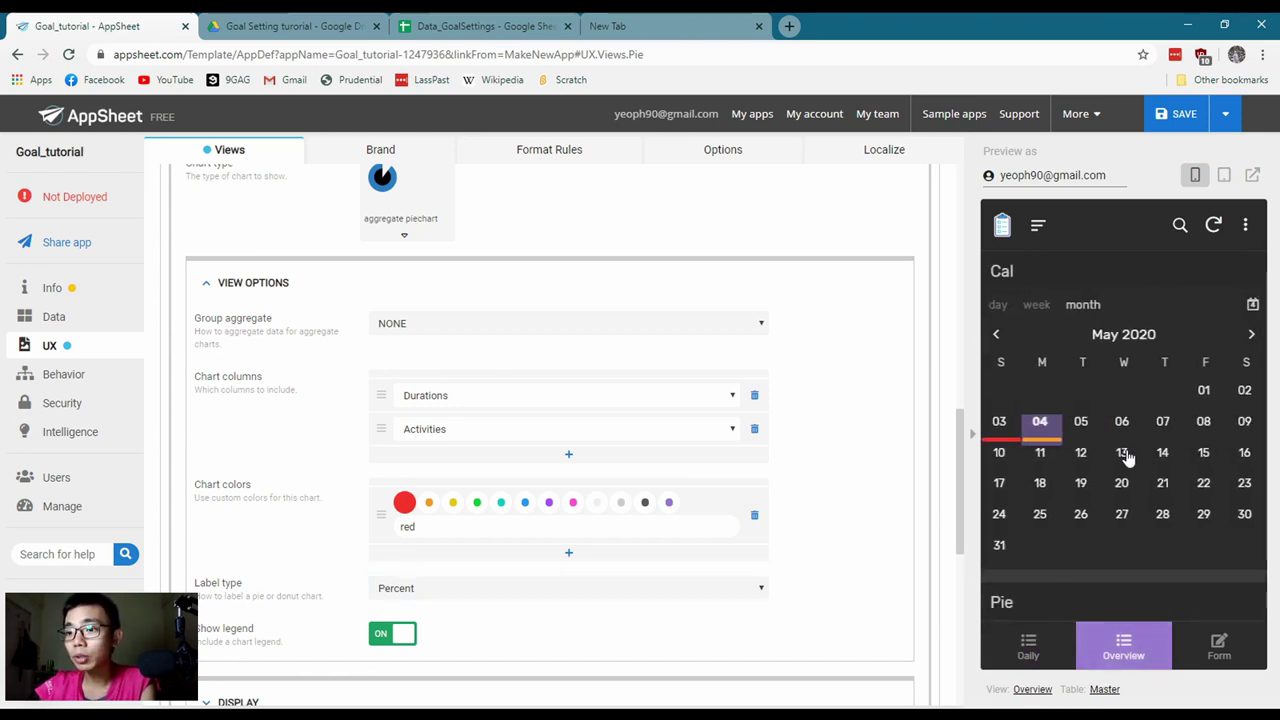
pyautogui.scroll(3, 1110, 430)
pyautogui.scroll(-3, 1110, 450)
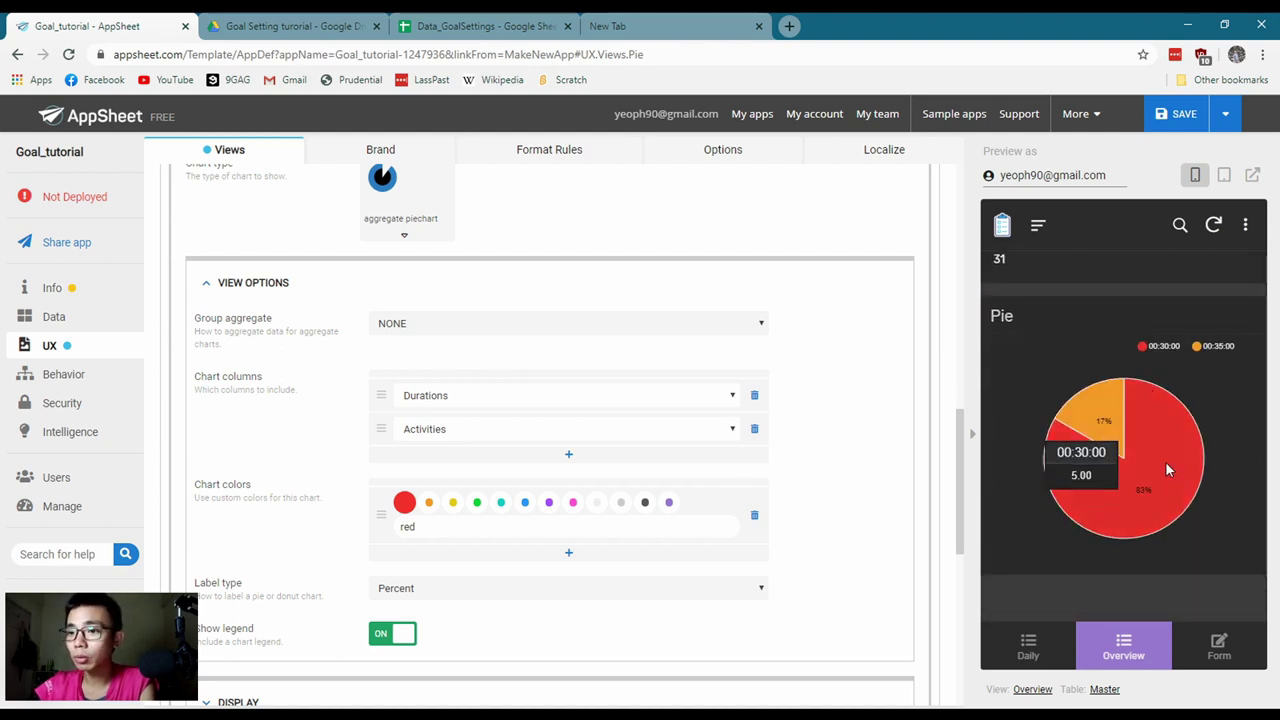
# Add a test entry through the previewed Form with game as the activity, and save the app
pyautogui.click(1218, 647)
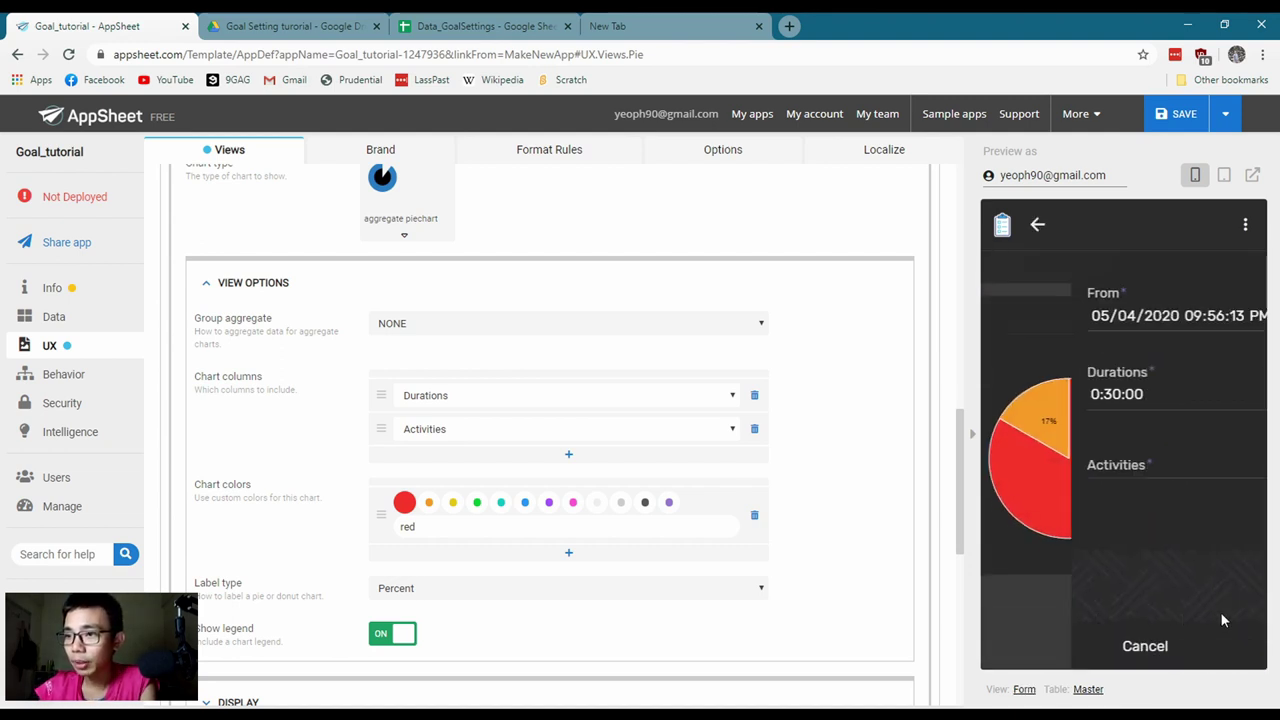
pyautogui.click(1010, 464)
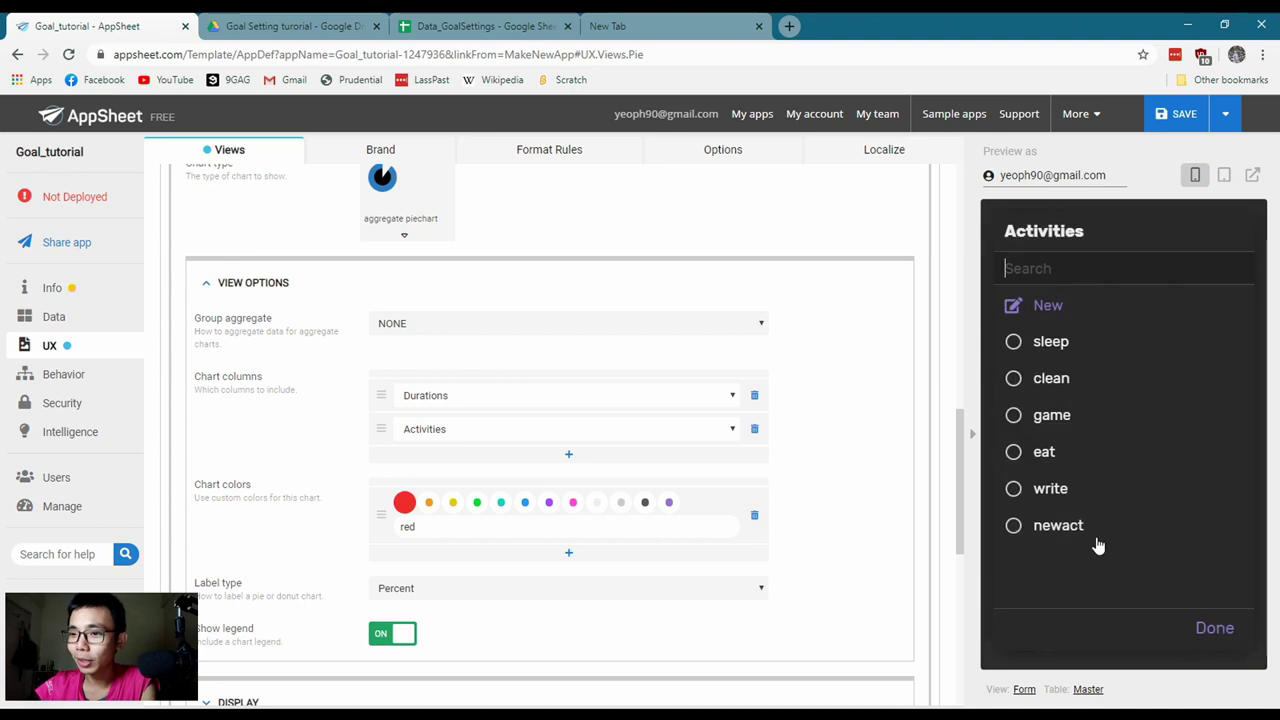
pyautogui.click(1050, 415)
pyautogui.click(1200, 647)
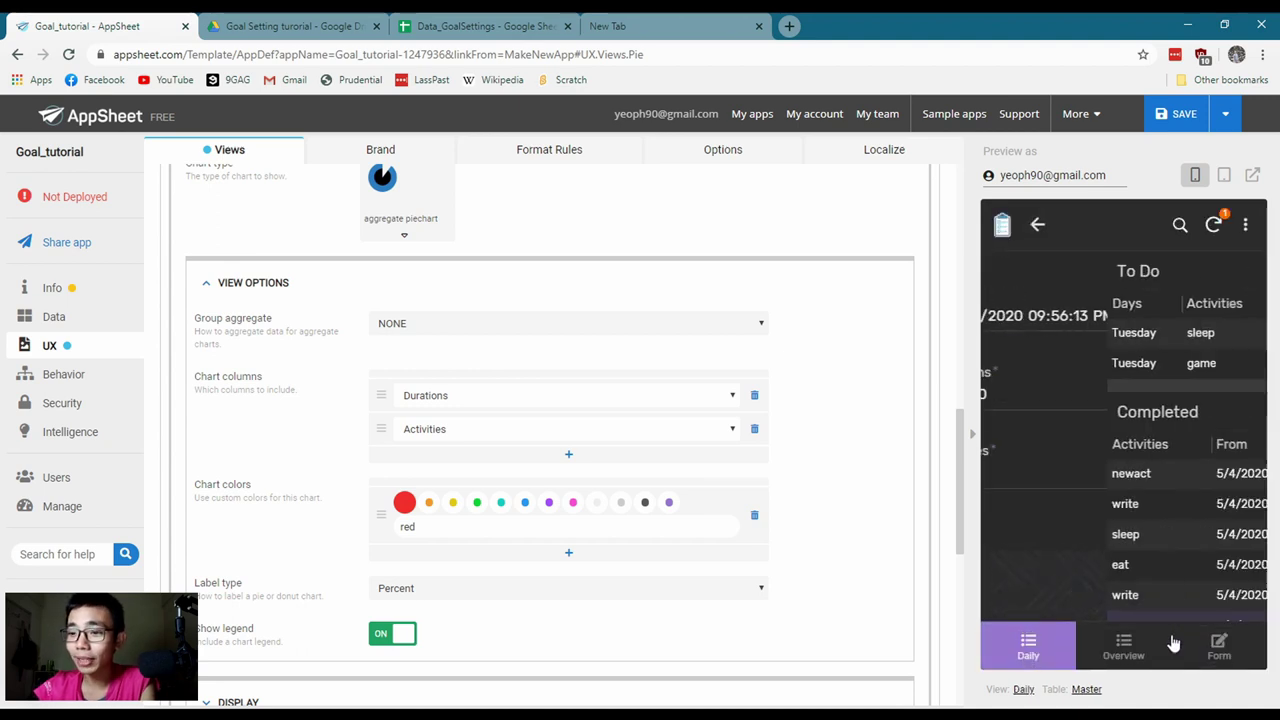
pyautogui.click(1174, 116)
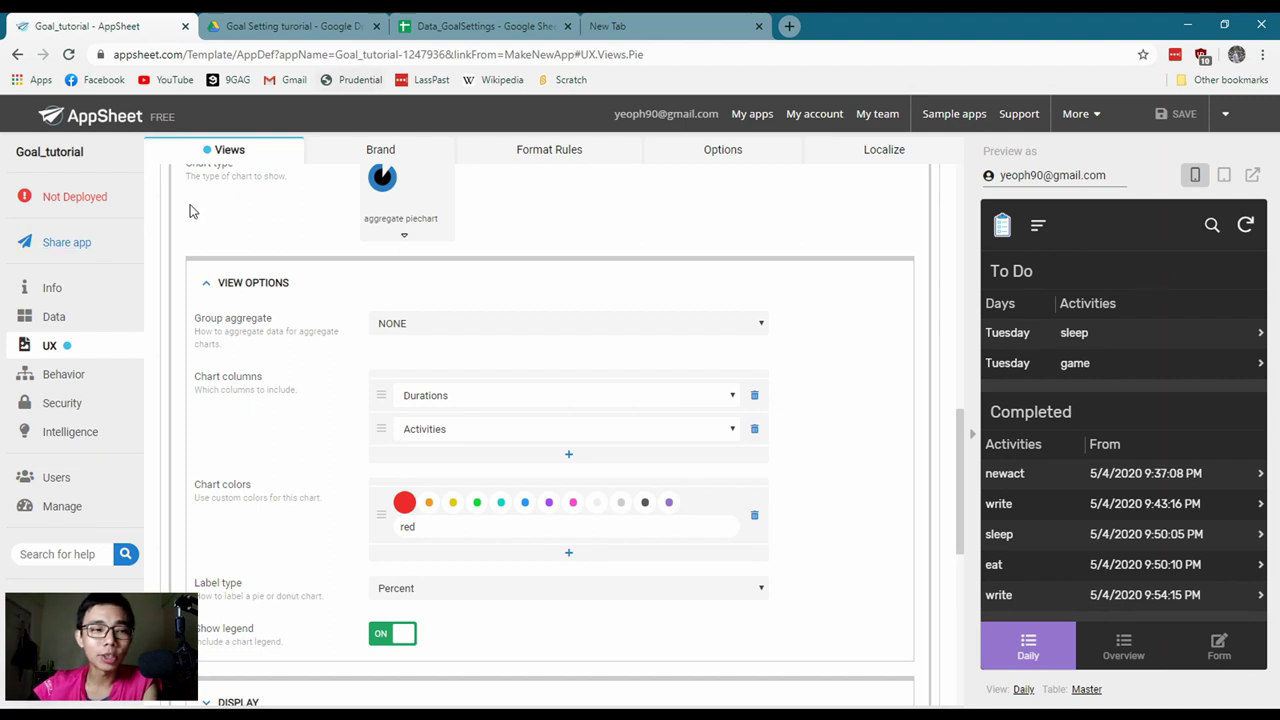
# View the app's sharing settings with the user emails field, and open the app's spec diagram
pyautogui.click(60, 242)
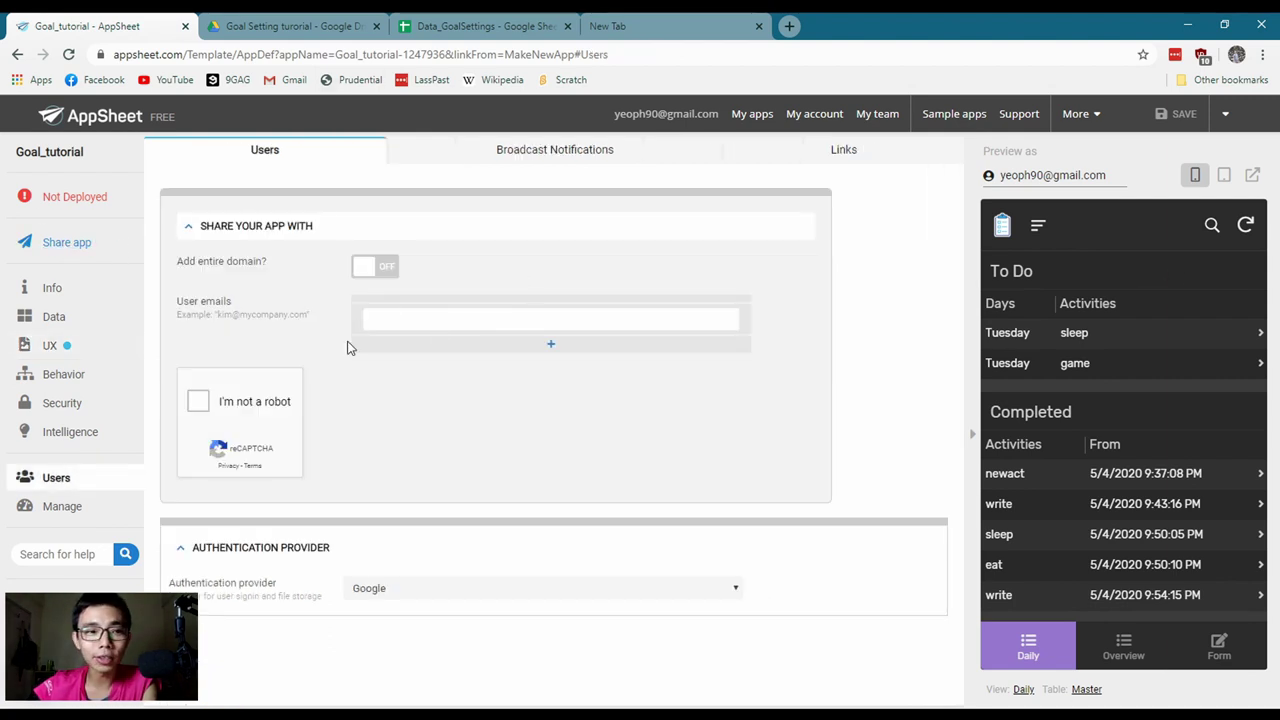
pyautogui.click(466, 321)
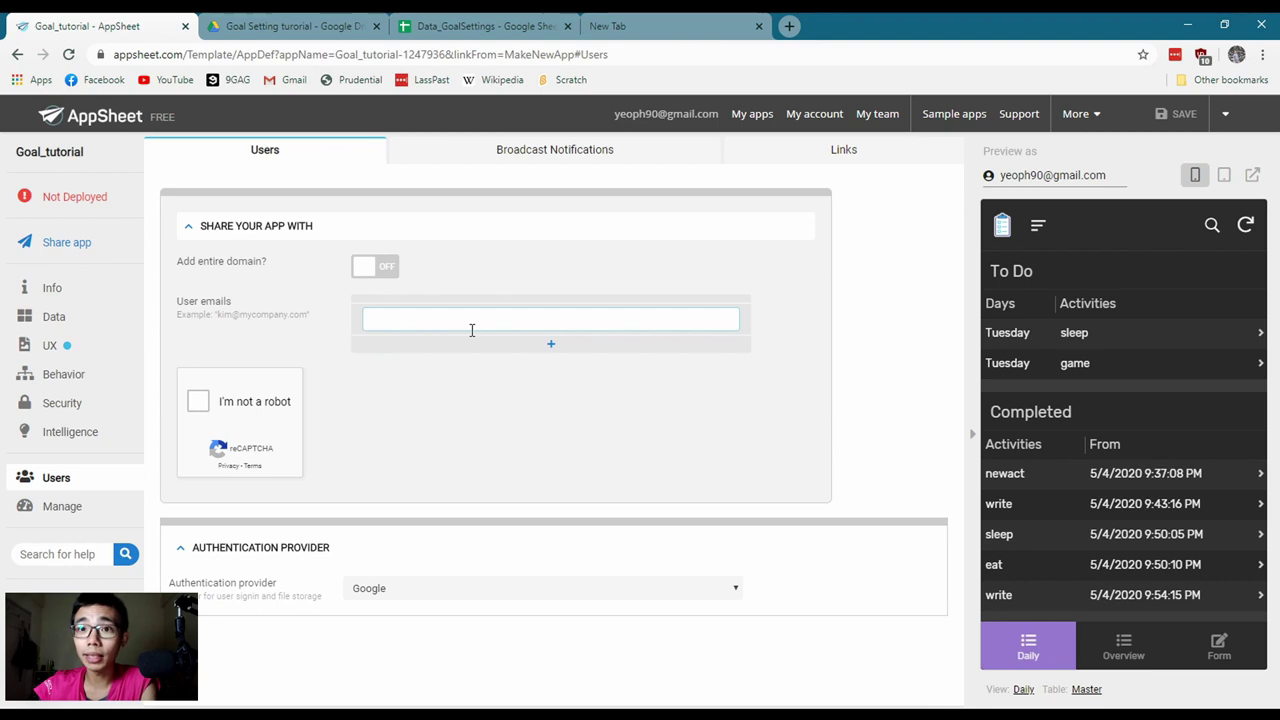
pyautogui.click(52, 288)
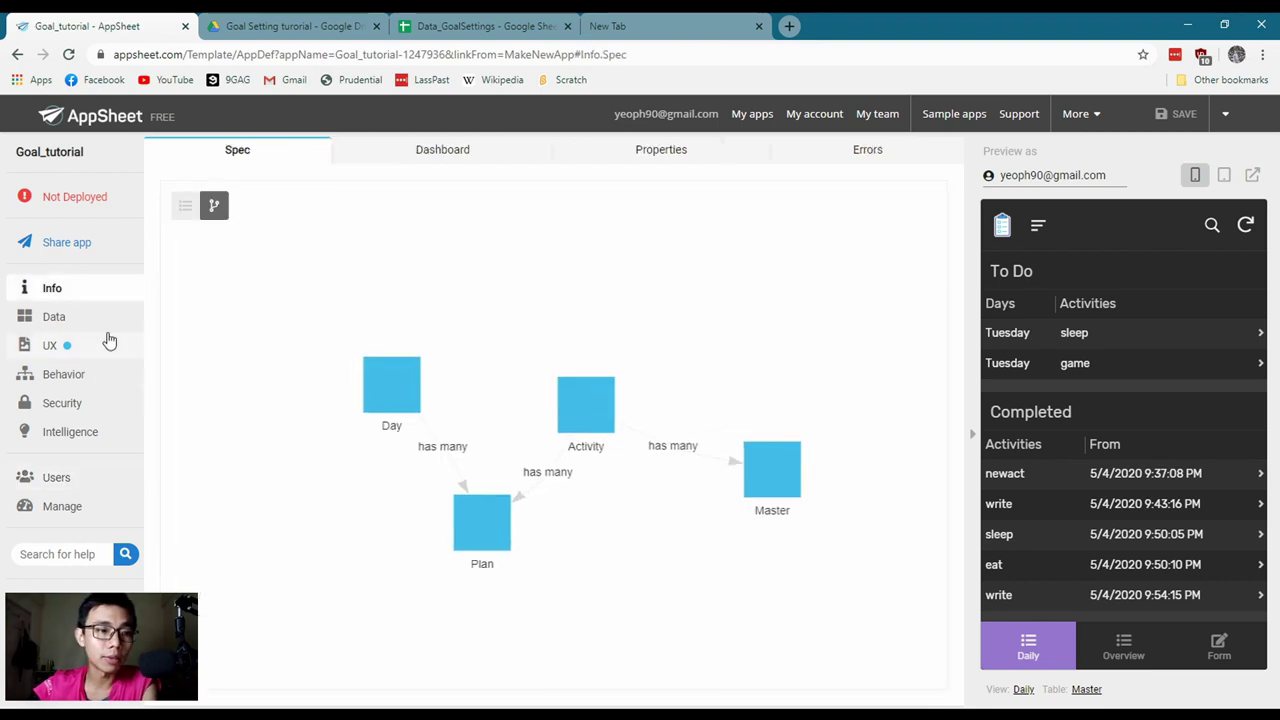